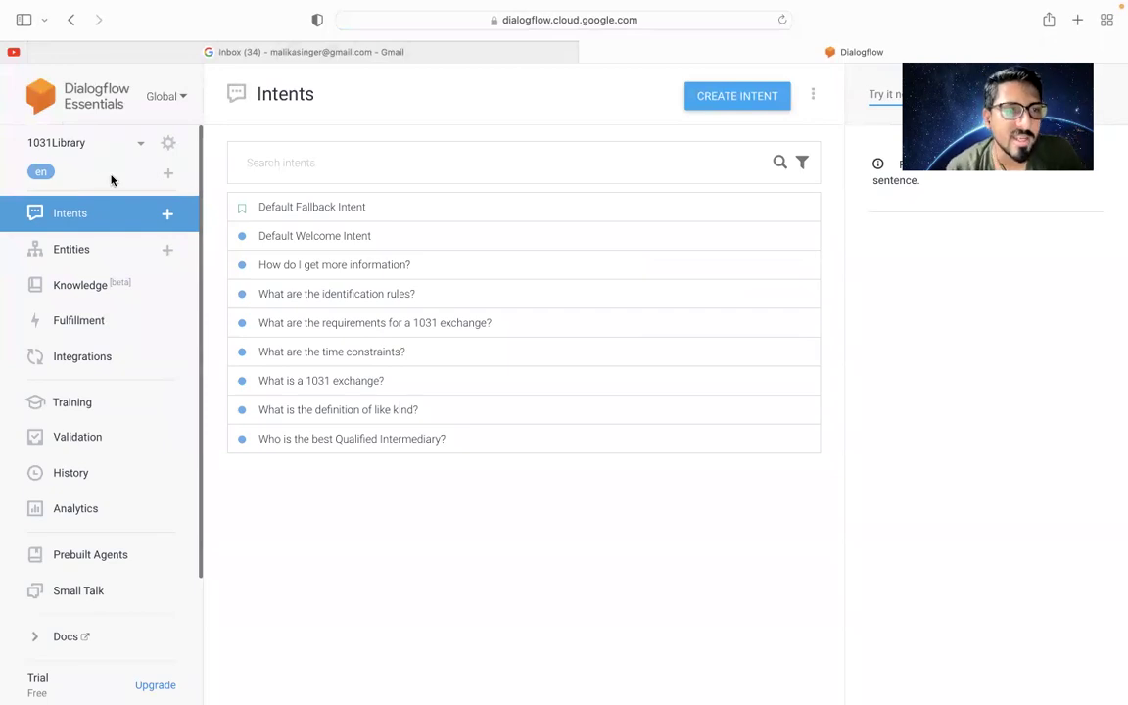
Start creating a new agent from the end of the agent list
{"action": "left_click", "coordinate": [103, 145]}
{"action": "scroll", "coordinate": [93, 377], "scroll_direction": "down", "scroll_amount": 15}
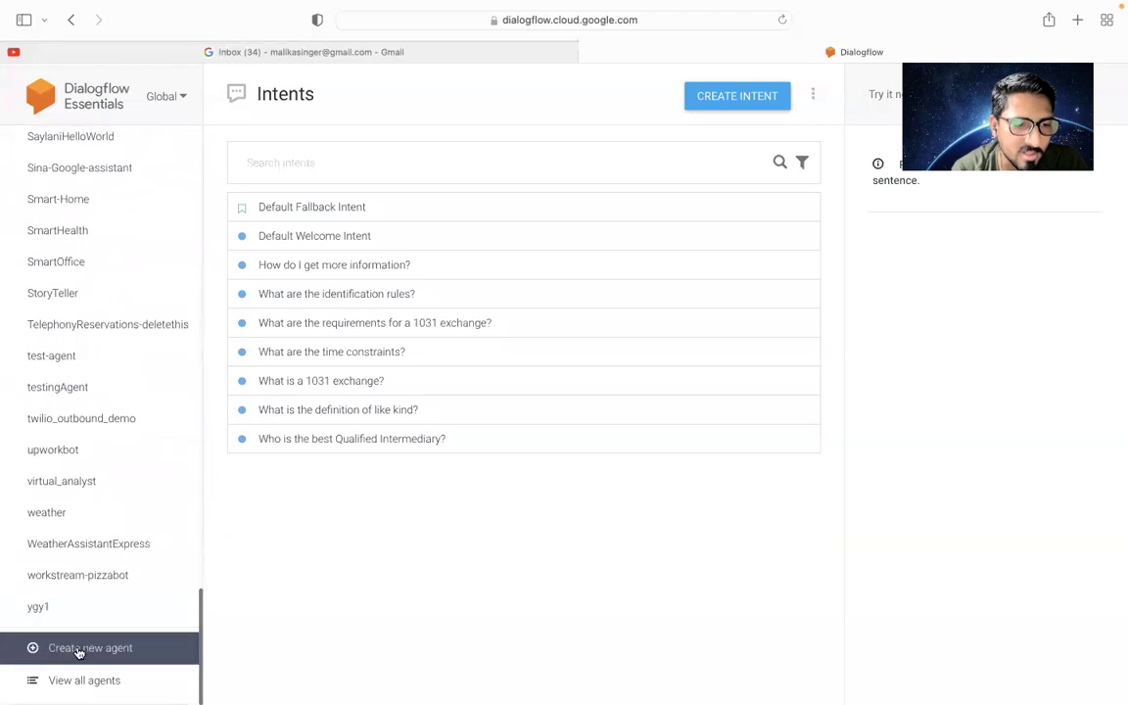
{"action": "left_click", "coordinate": [69, 648]}
Set the new agent's default language to Urdu — ur
{"action": "left_click", "coordinate": [272, 202]}
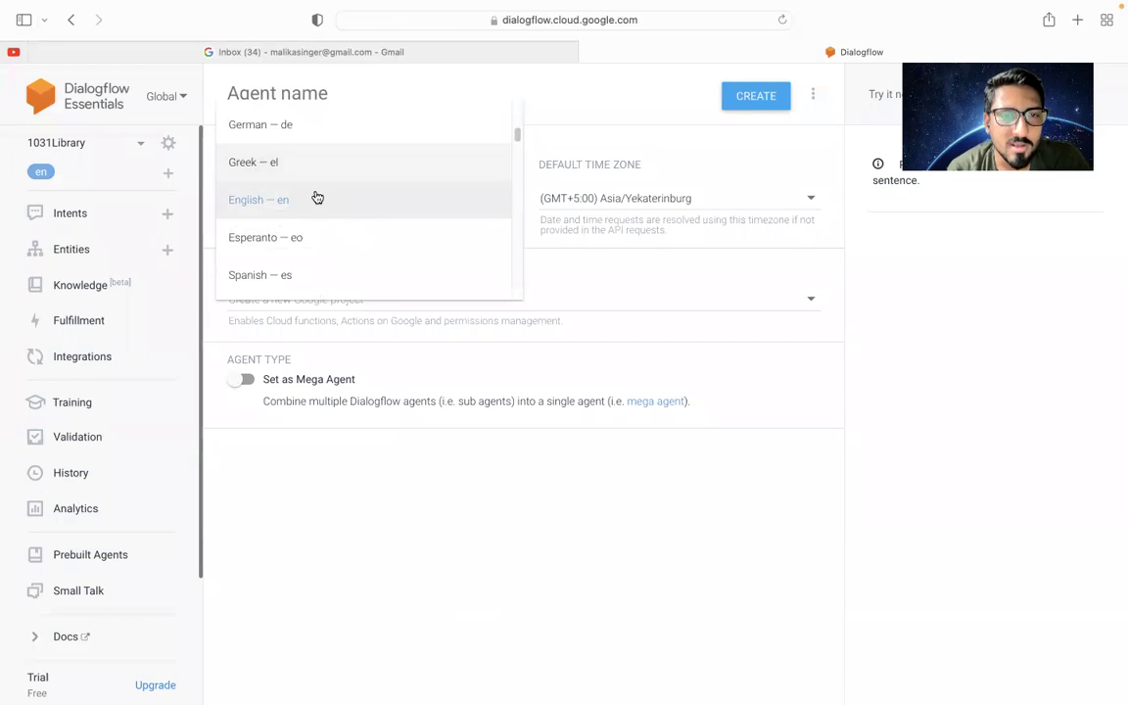
{"action": "scroll", "coordinate": [317, 197], "scroll_direction": "down", "scroll_amount": 3}
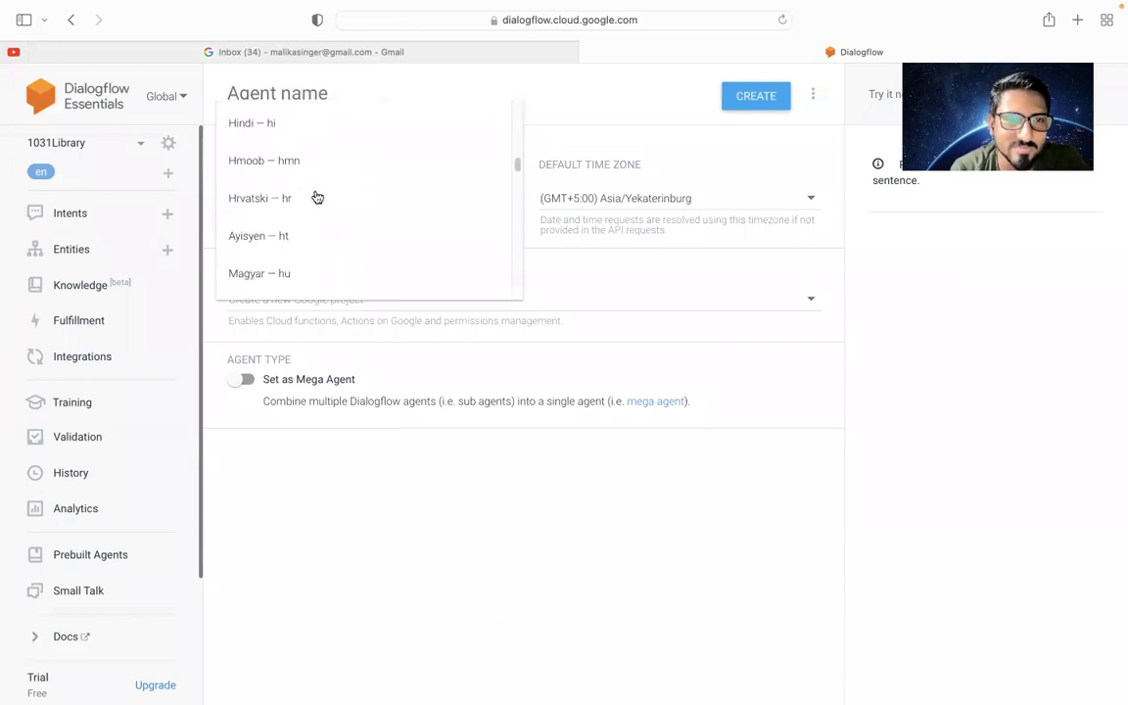
{"action": "scroll", "coordinate": [314, 243], "scroll_direction": "down", "scroll_amount": 2}
{"action": "scroll", "coordinate": [316, 246], "scroll_direction": "down", "scroll_amount": 4}
{"action": "scroll", "coordinate": [315, 246], "scroll_direction": "down", "scroll_amount": 7}
{"action": "scroll", "coordinate": [316, 246], "scroll_direction": "down", "scroll_amount": 3}
{"action": "scroll", "coordinate": [316, 245], "scroll_direction": "down", "scroll_amount": 5}
{"action": "scroll", "coordinate": [315, 246], "scroll_direction": "down", "scroll_amount": 4}
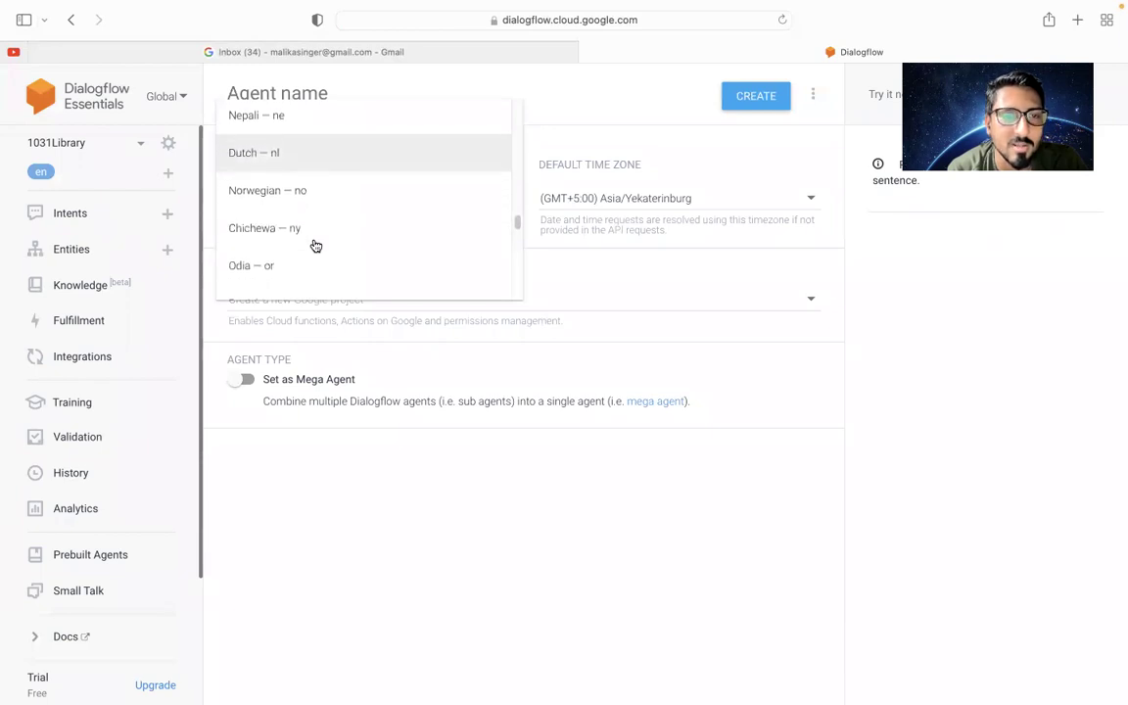
{"action": "scroll", "coordinate": [315, 246], "scroll_direction": "down", "scroll_amount": 7}
{"action": "scroll", "coordinate": [315, 246], "scroll_direction": "down", "scroll_amount": 3}
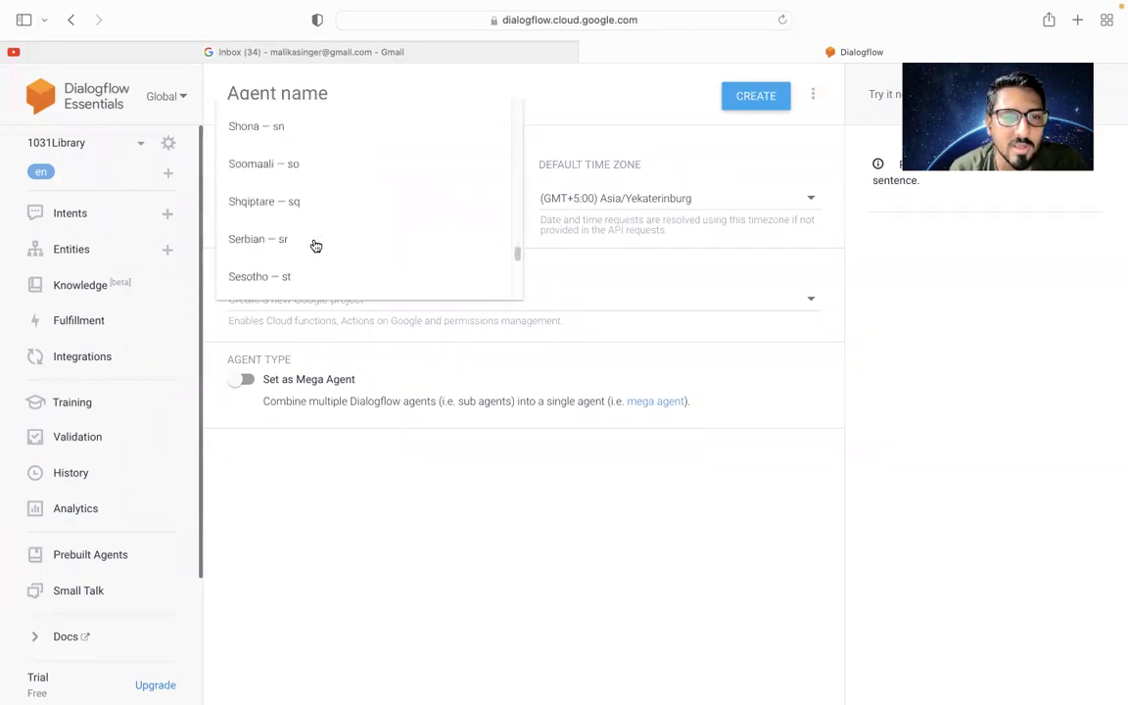
{"action": "scroll", "coordinate": [316, 245], "scroll_direction": "down", "scroll_amount": 3}
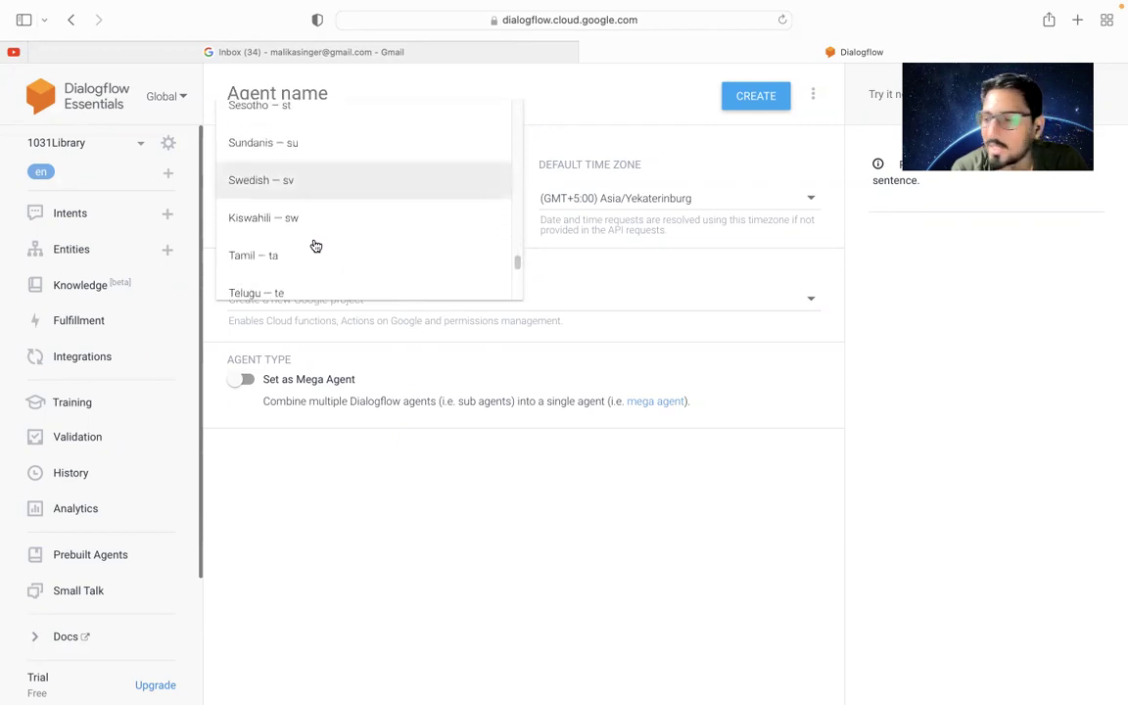
{"action": "scroll", "coordinate": [315, 246], "scroll_direction": "down", "scroll_amount": 1}
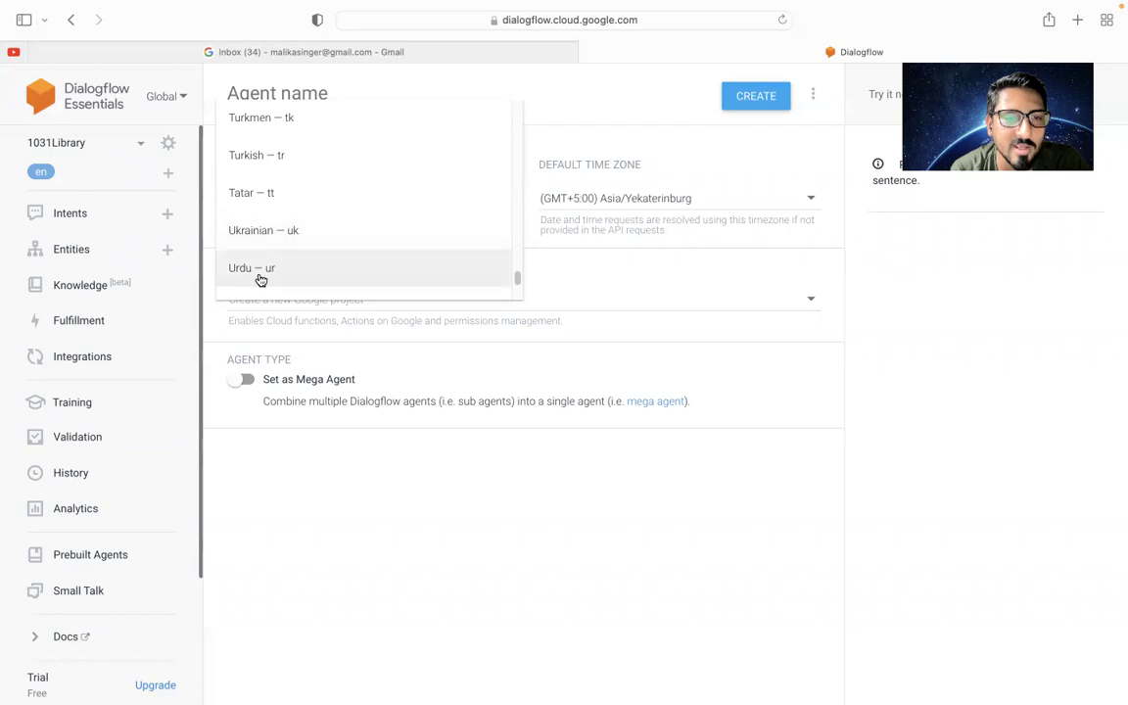
{"action": "scroll", "coordinate": [260, 262], "scroll_direction": "down", "scroll_amount": 1}
{"action": "left_click", "coordinate": [271, 199]}
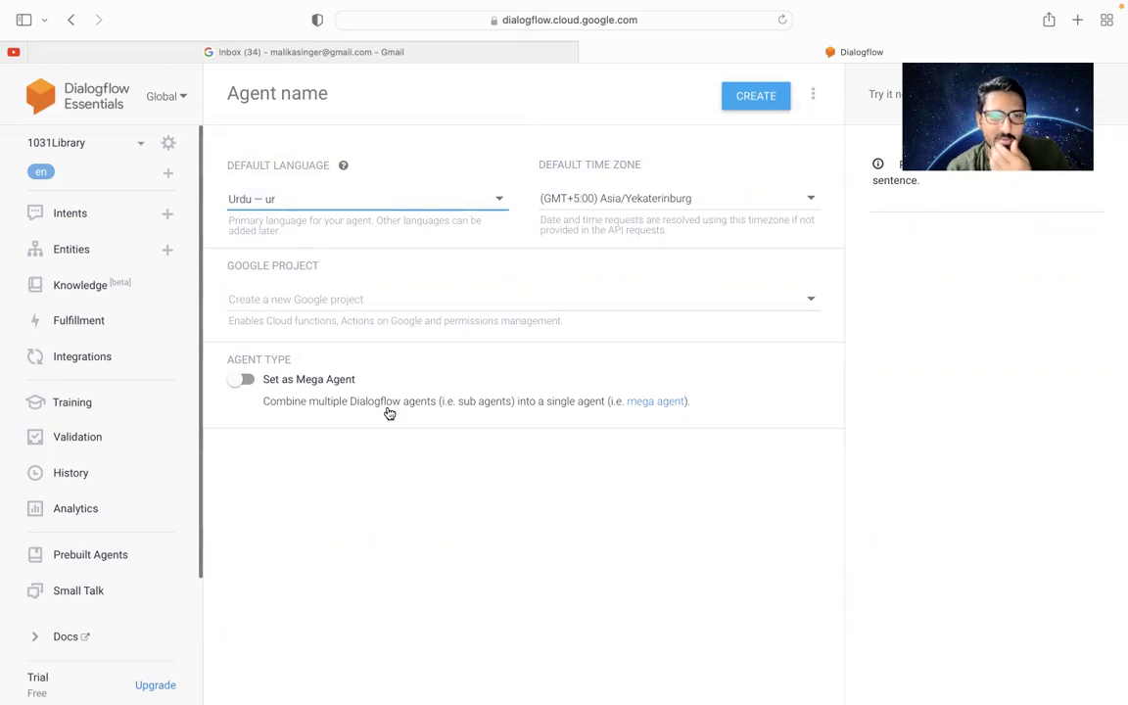
Name the agent ATM and create it
{"action": "left_click", "coordinate": [349, 89]}
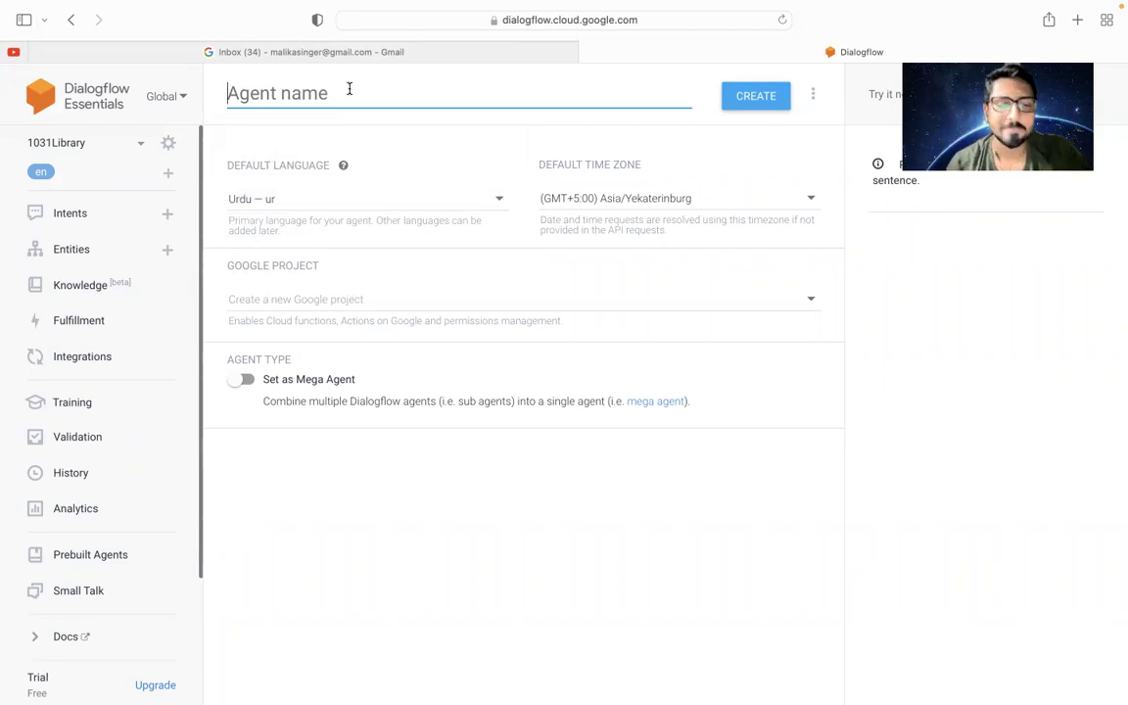
{"action": "type", "text": "ATM"}
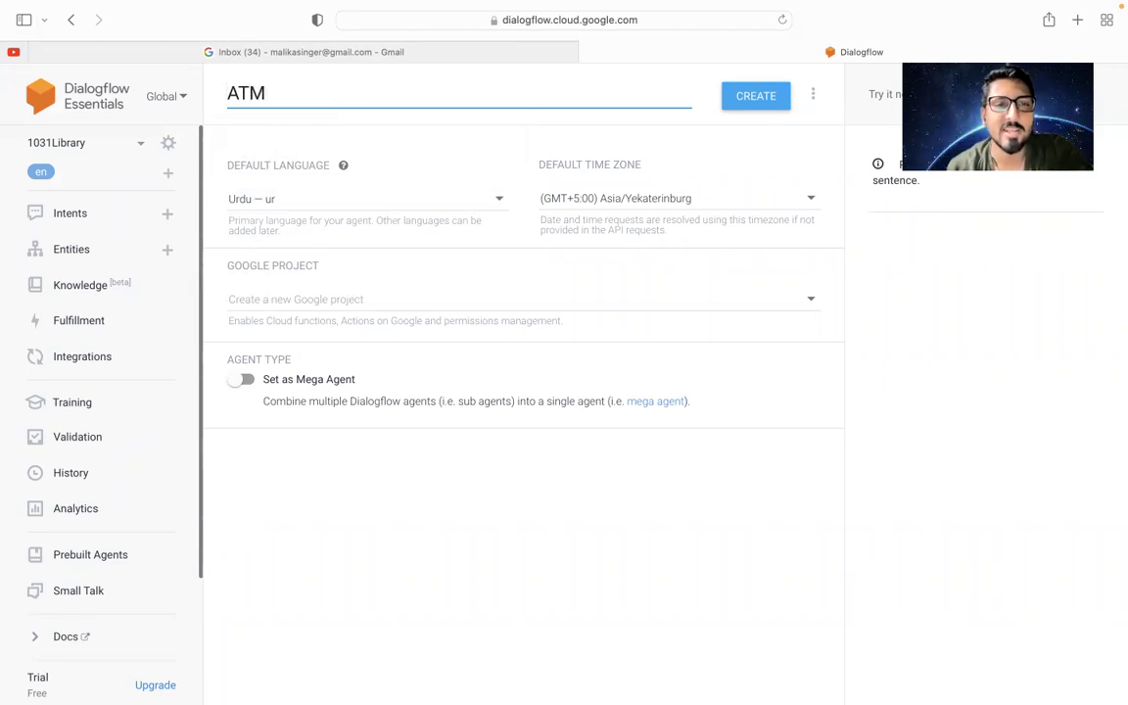
{"action": "left_click", "coordinate": [754, 96]}
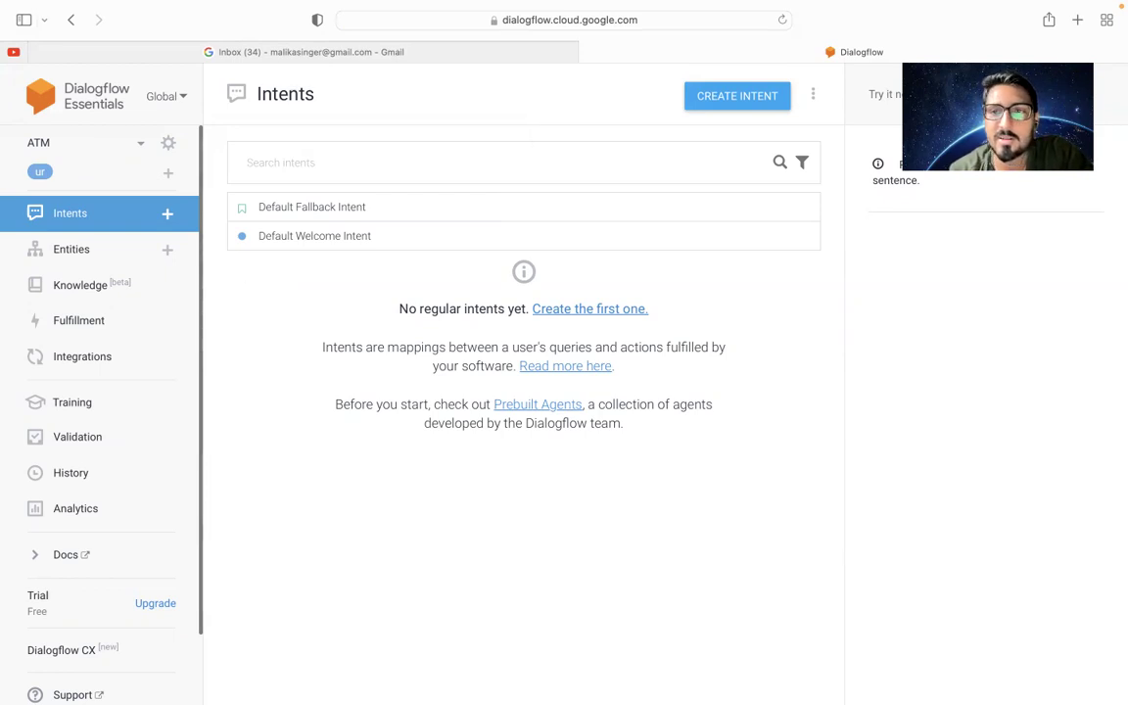
Open the Default Welcome Intent and review its events, training phrases, action and responses sections
{"action": "left_click", "coordinate": [890, 98]}
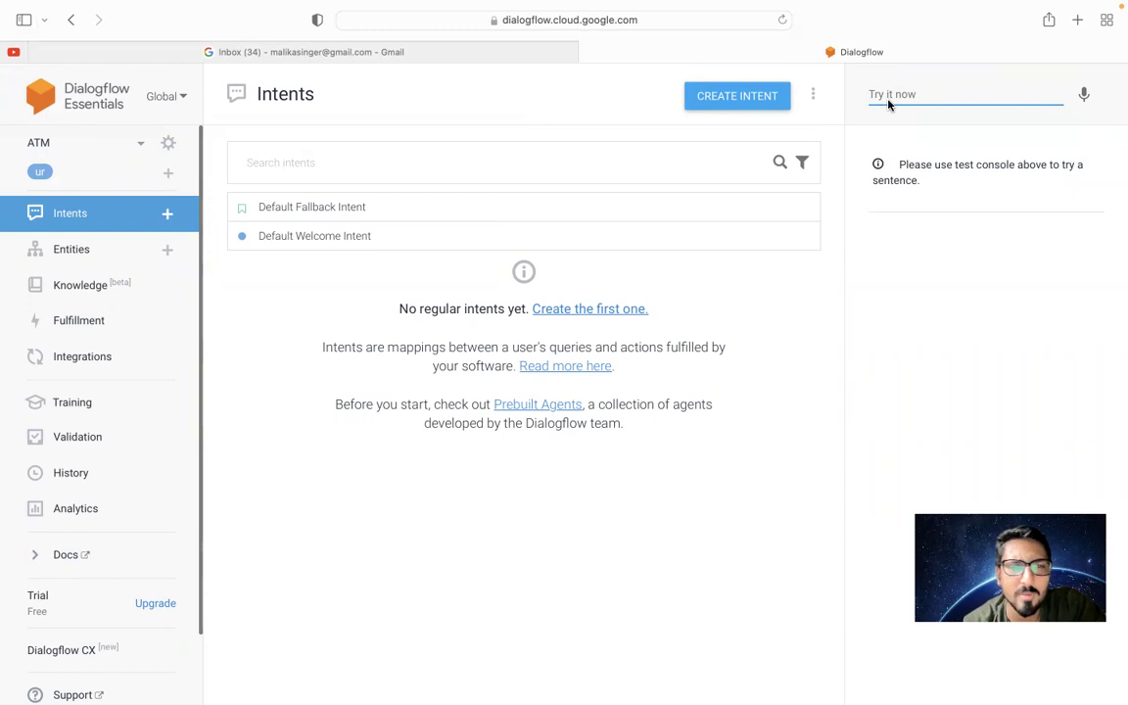
{"action": "left_click", "coordinate": [314, 244]}
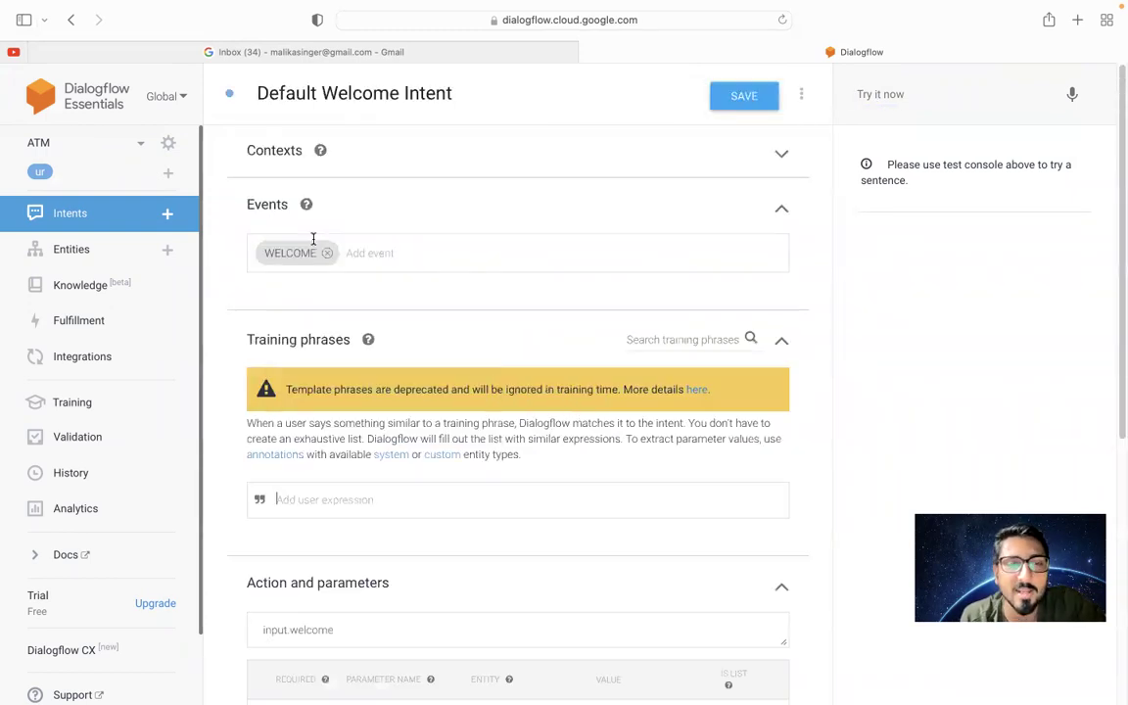
{"action": "scroll", "coordinate": [275, 372], "scroll_direction": "down", "scroll_amount": 2}
{"action": "left_click", "coordinate": [257, 404]}
{"action": "scroll", "coordinate": [257, 404], "scroll_direction": "down", "scroll_amount": 4}
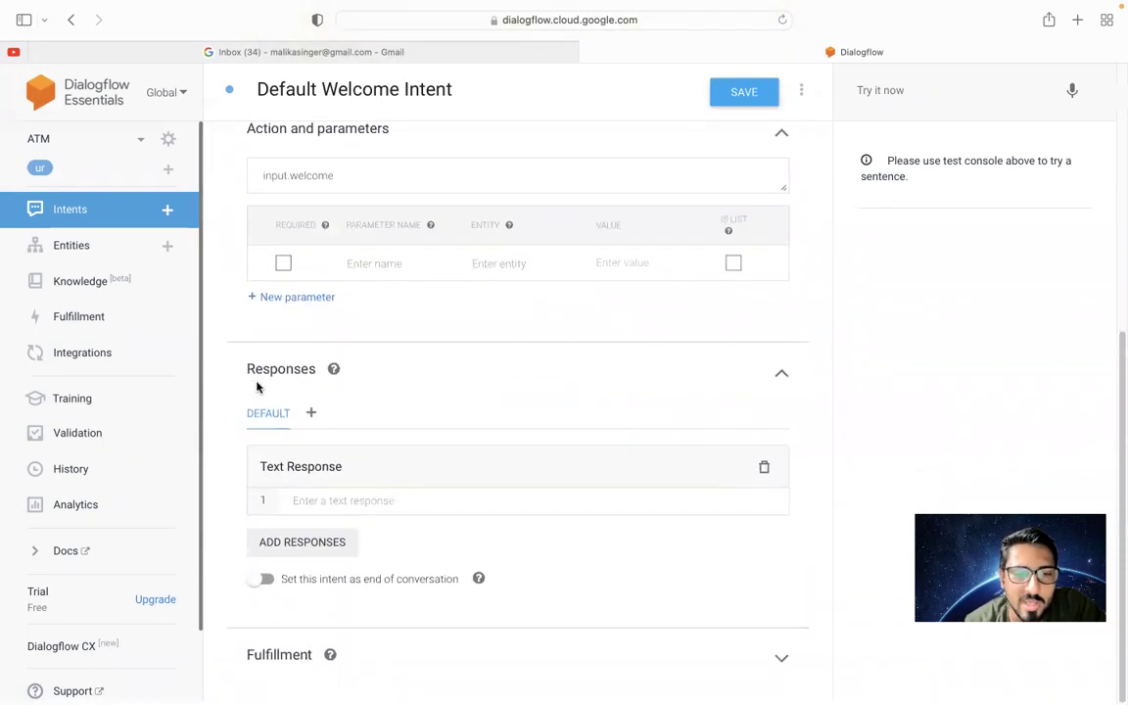
{"action": "scroll", "coordinate": [254, 391], "scroll_direction": "up", "scroll_amount": 5}
{"action": "scroll", "coordinate": [257, 385], "scroll_direction": "down", "scroll_amount": 1}
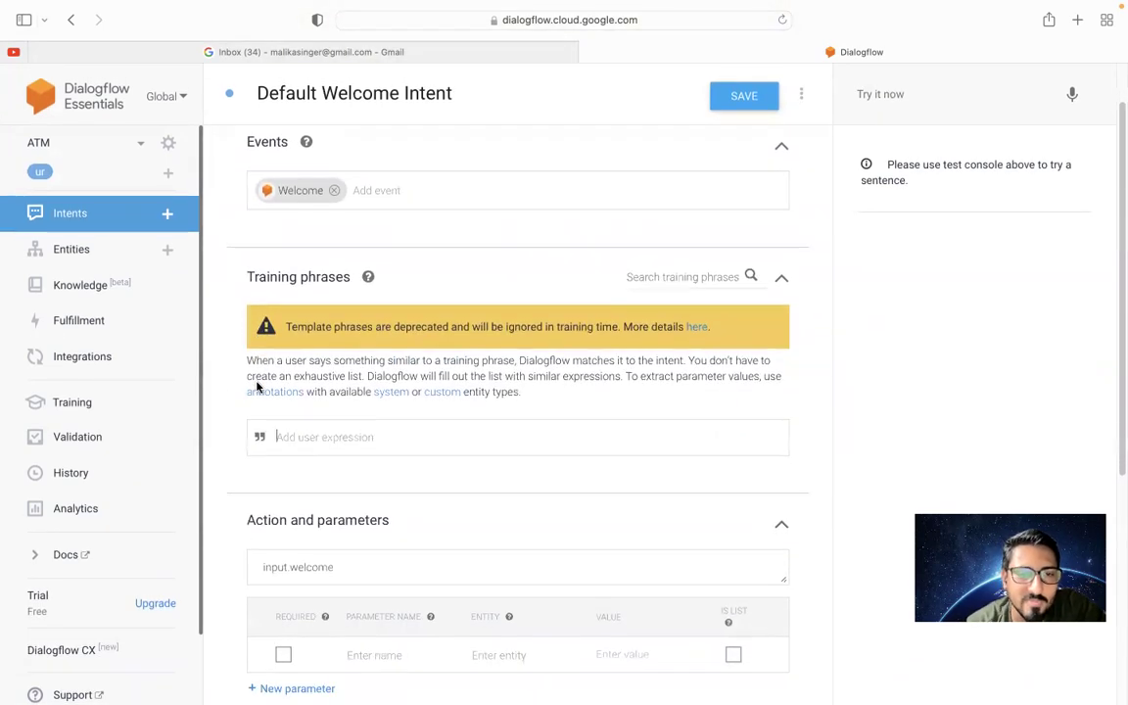
{"action": "scroll", "coordinate": [257, 385], "scroll_direction": "up", "scroll_amount": 1}
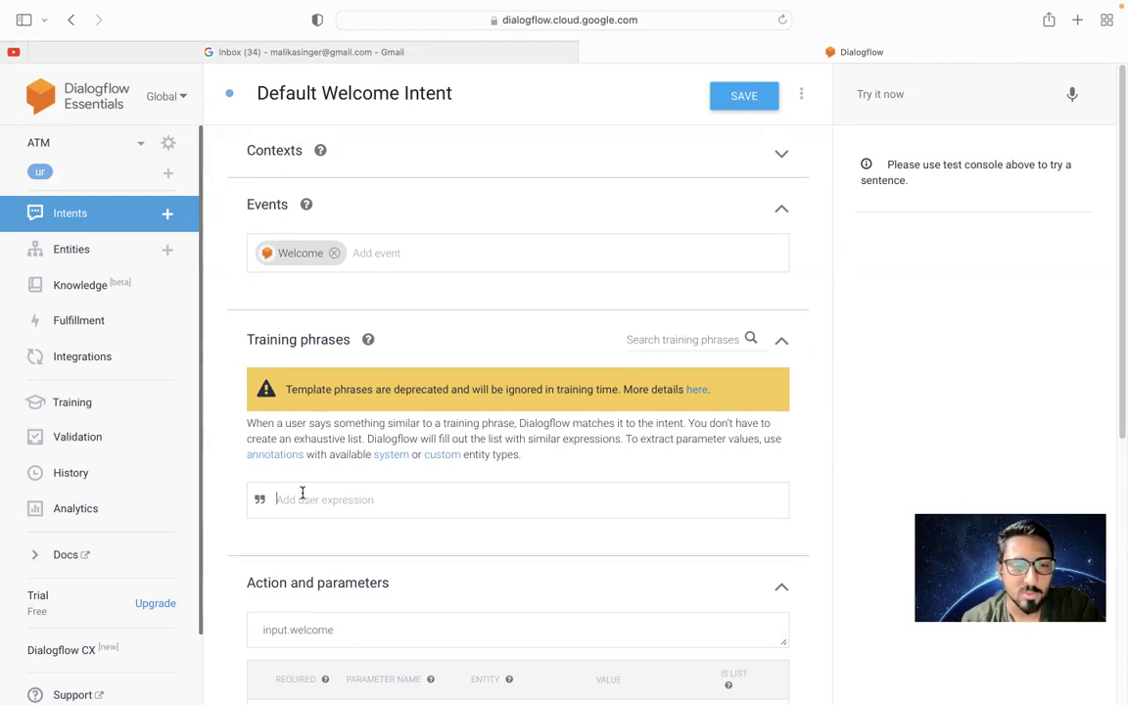
{"action": "type", "text": "kdjfslf"}
{"action": "key", "text": "BackSpace"}
Search the web for "urdu keyboard" in a new browser tab and open the Branah online keyboard
{"action": "key", "text": "super+t"}
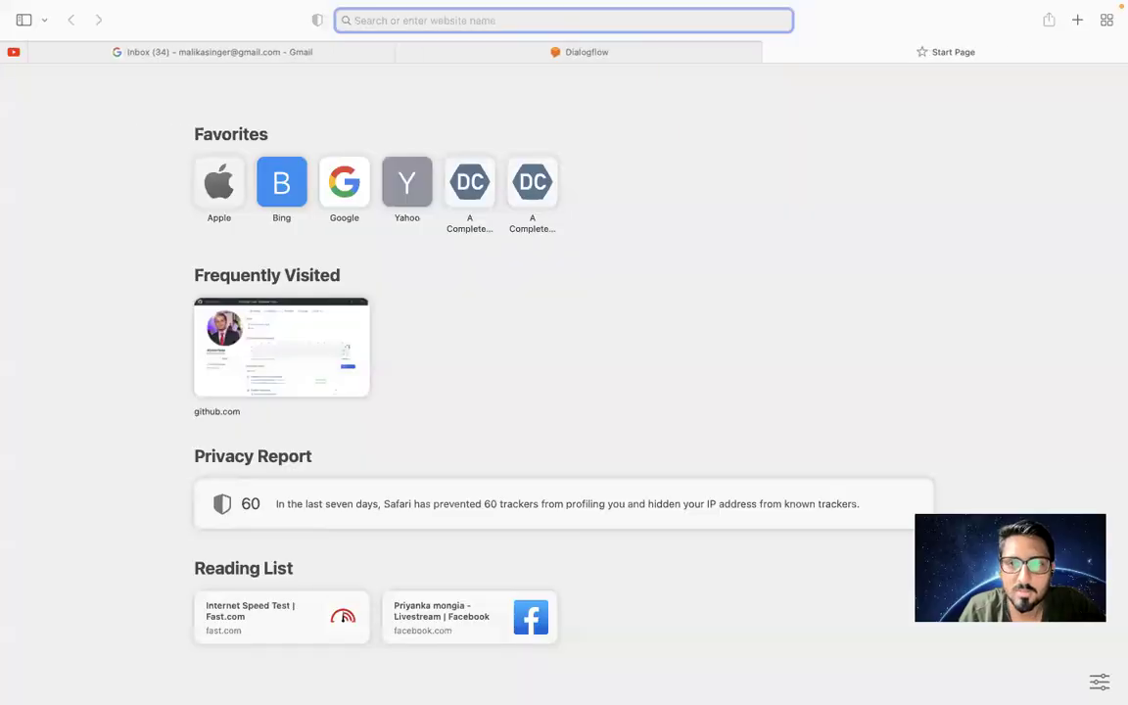
{"action": "type", "text": "urdu "}
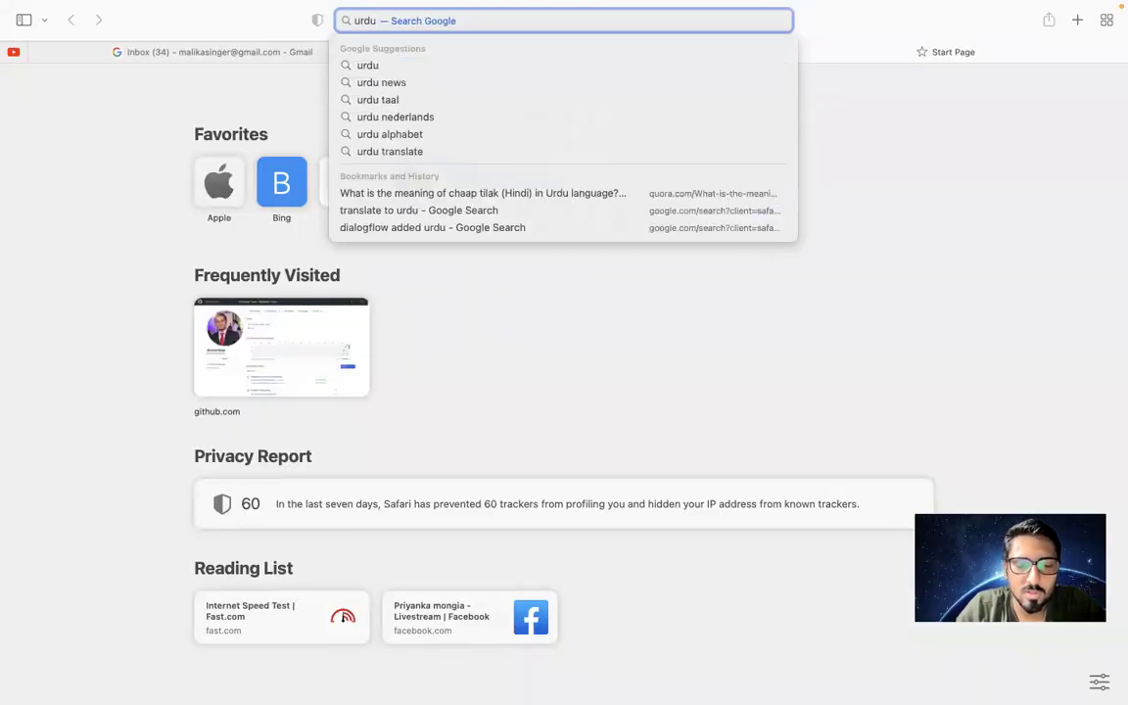
{"action": "type", "text": "keyboard"}
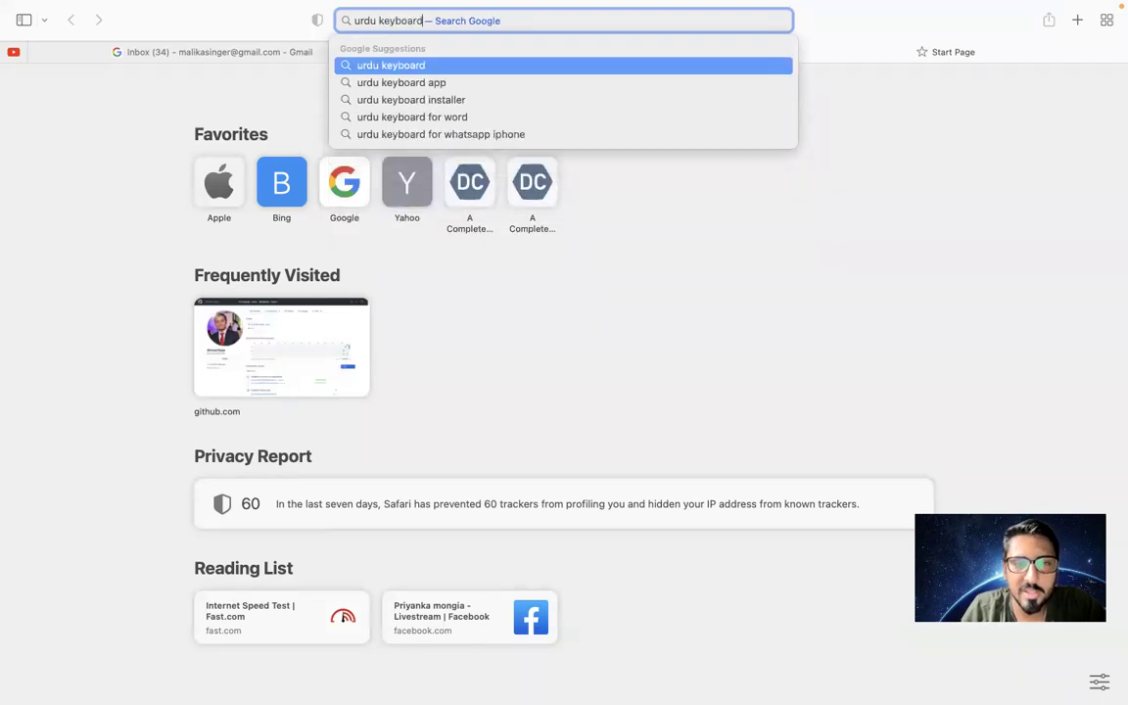
{"action": "key", "text": "Return"}
{"action": "left_click", "coordinate": [211, 237]}
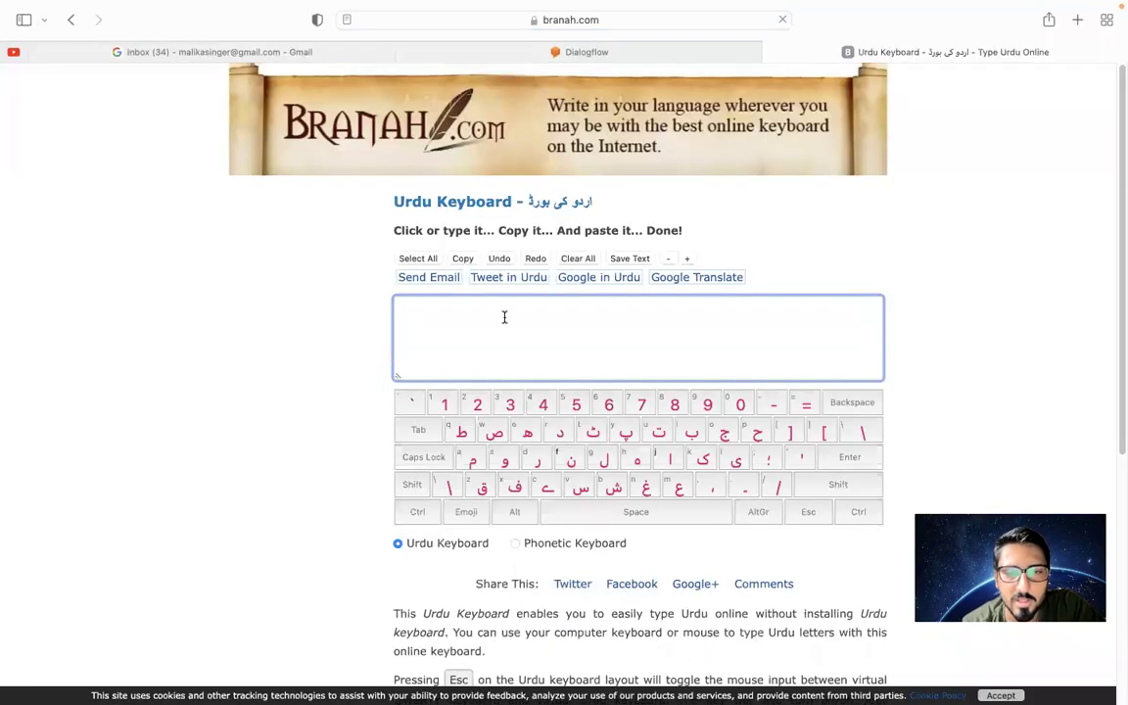
Try writing some Urdu text with the online keyboard, and return to the browser's start page
{"action": "type", "text": "کیم"}
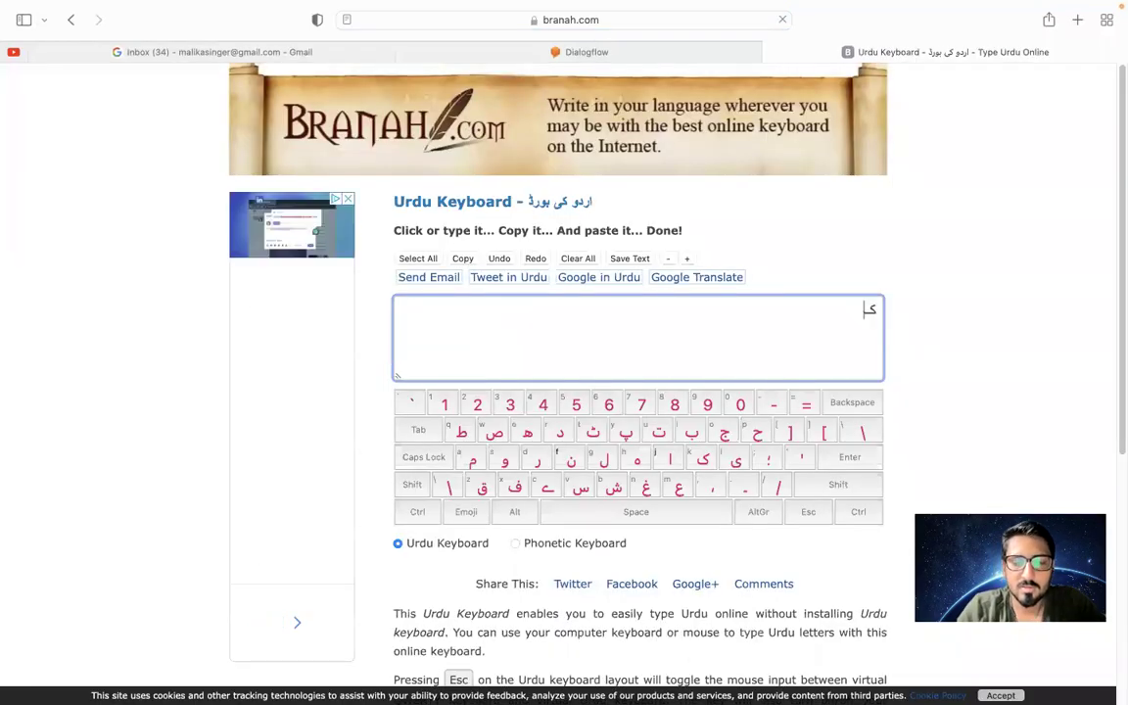
{"action": "key", "text": "BackSpace"}
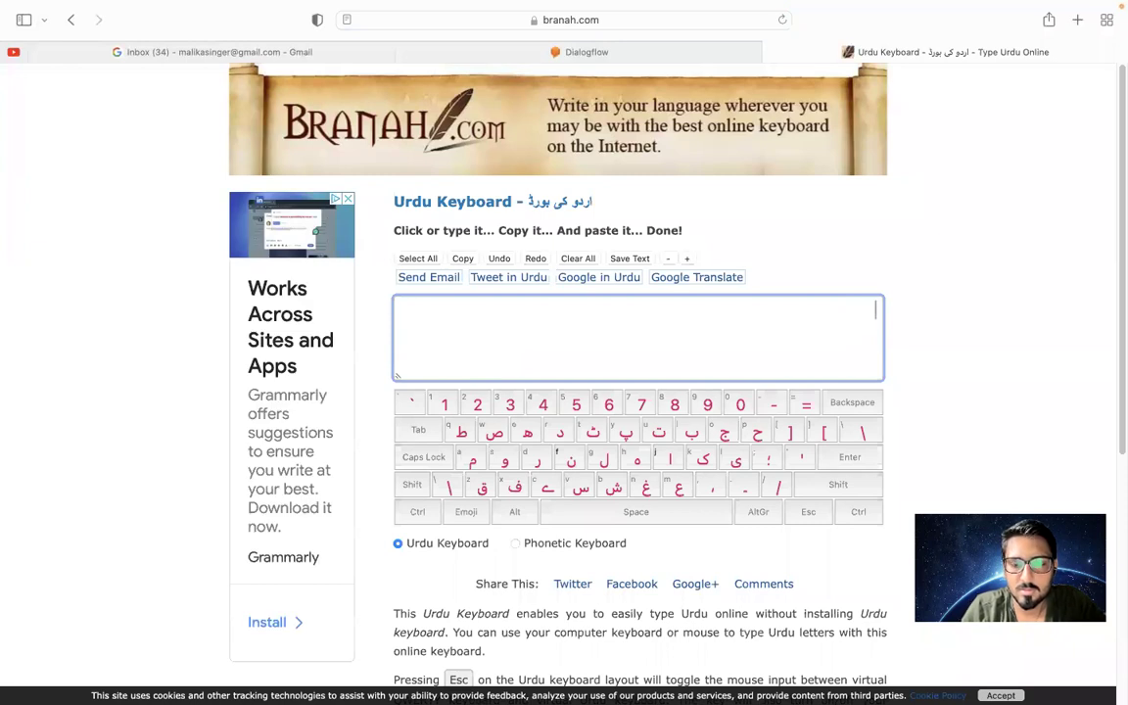
{"action": "type", "text": "کہم ہمی"}
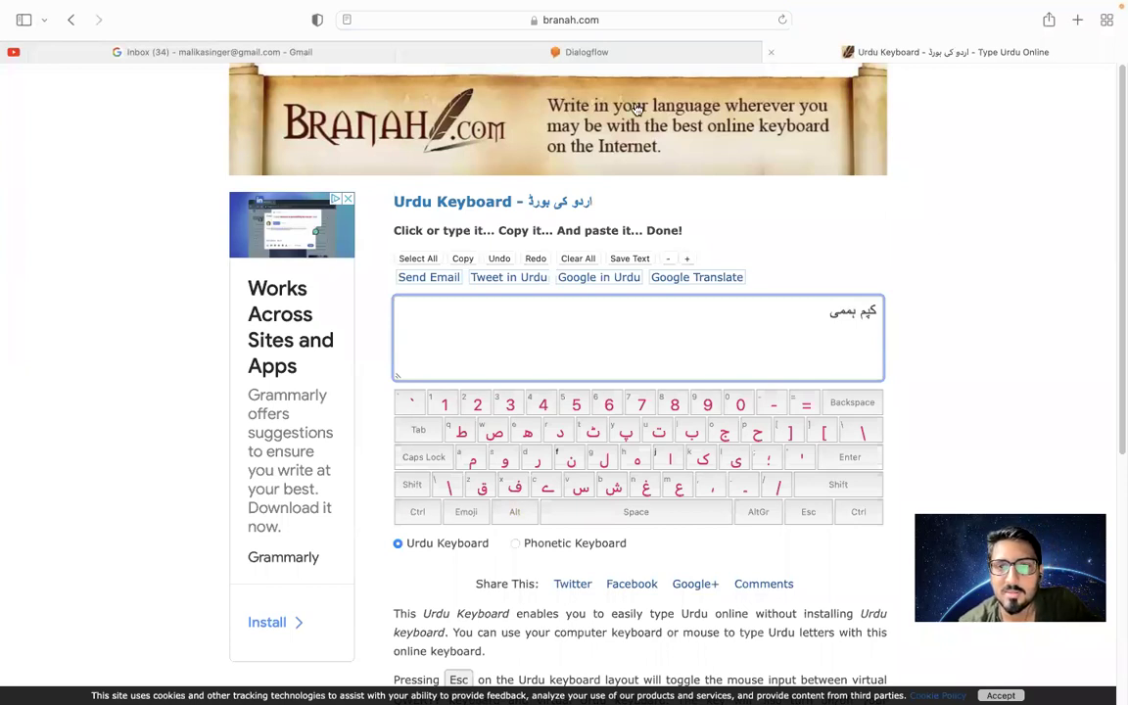
{"action": "scroll", "coordinate": [154, 242], "scroll_direction": "left", "scroll_amount": 5}
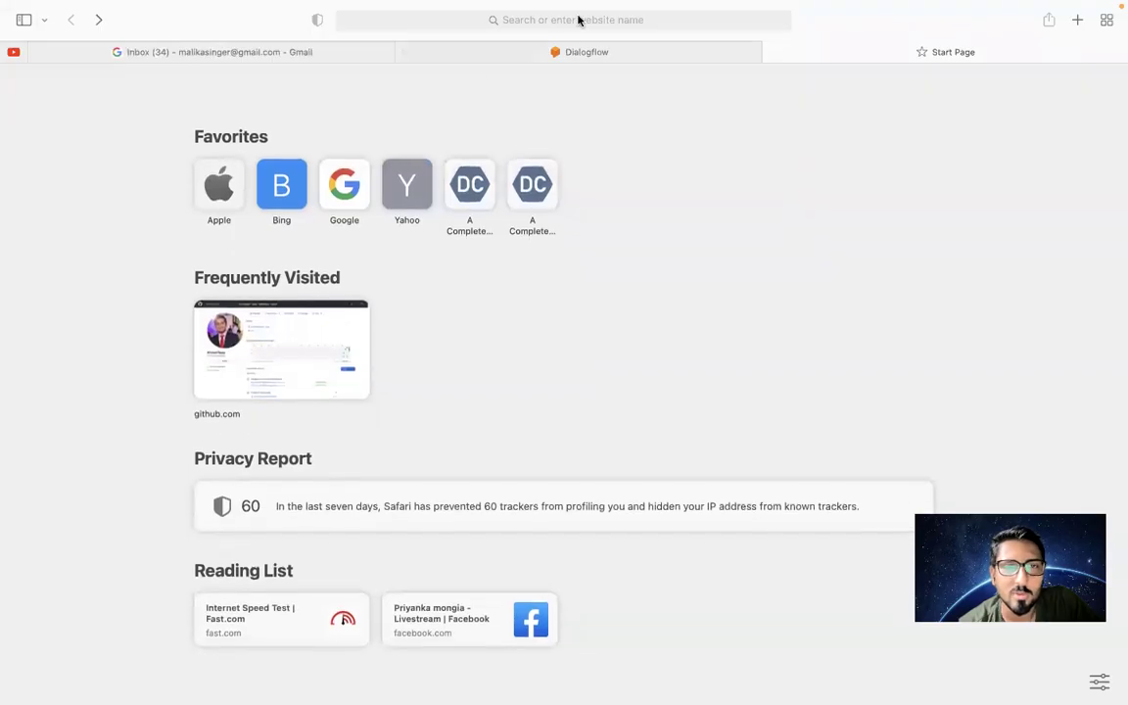
Search the web for "google translate"
{"action": "left_click", "coordinate": [667, 21]}
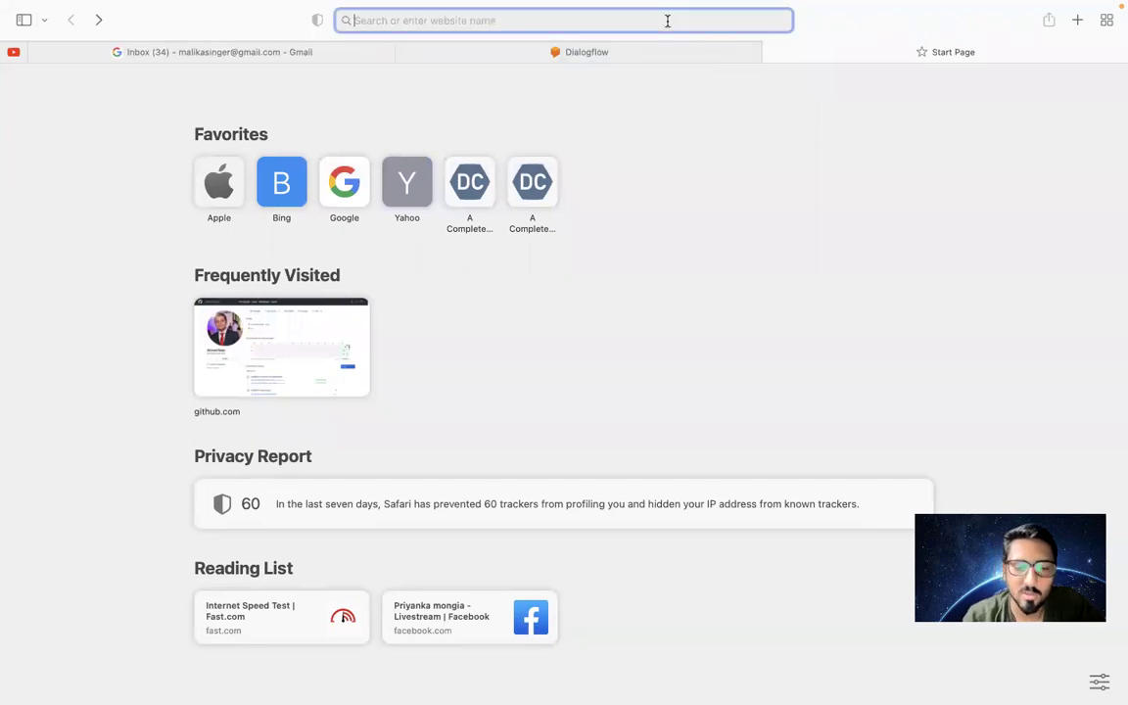
{"action": "type", "text": "goog"}
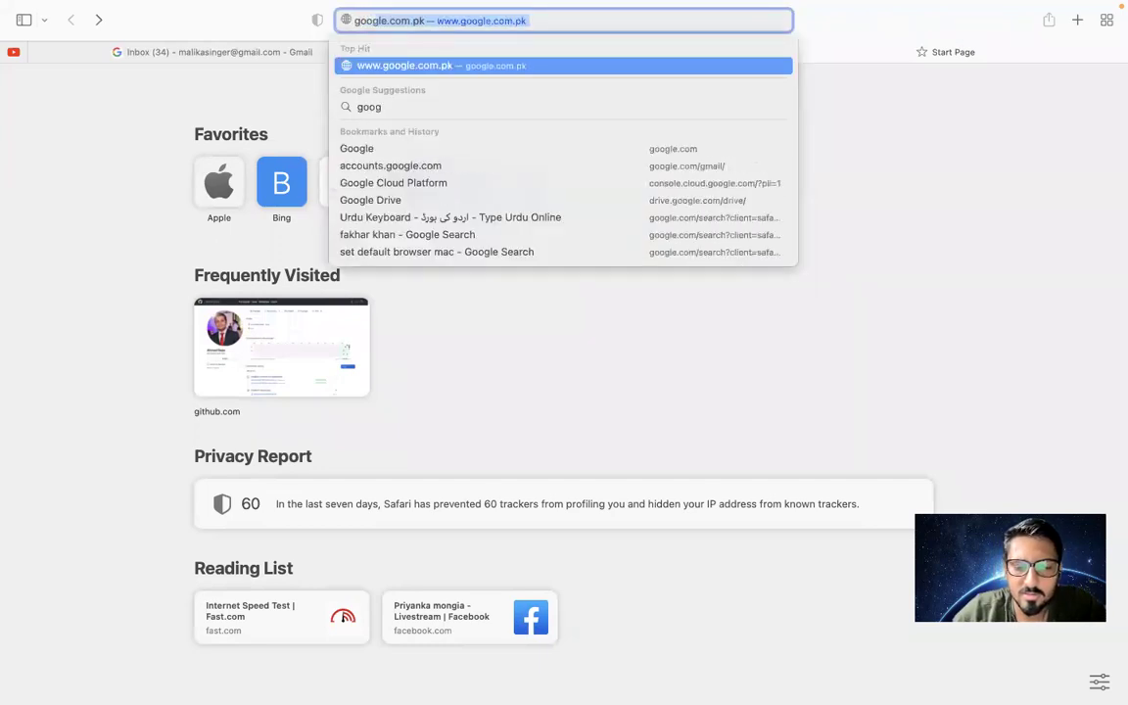
{"action": "type", "text": "le translate"}
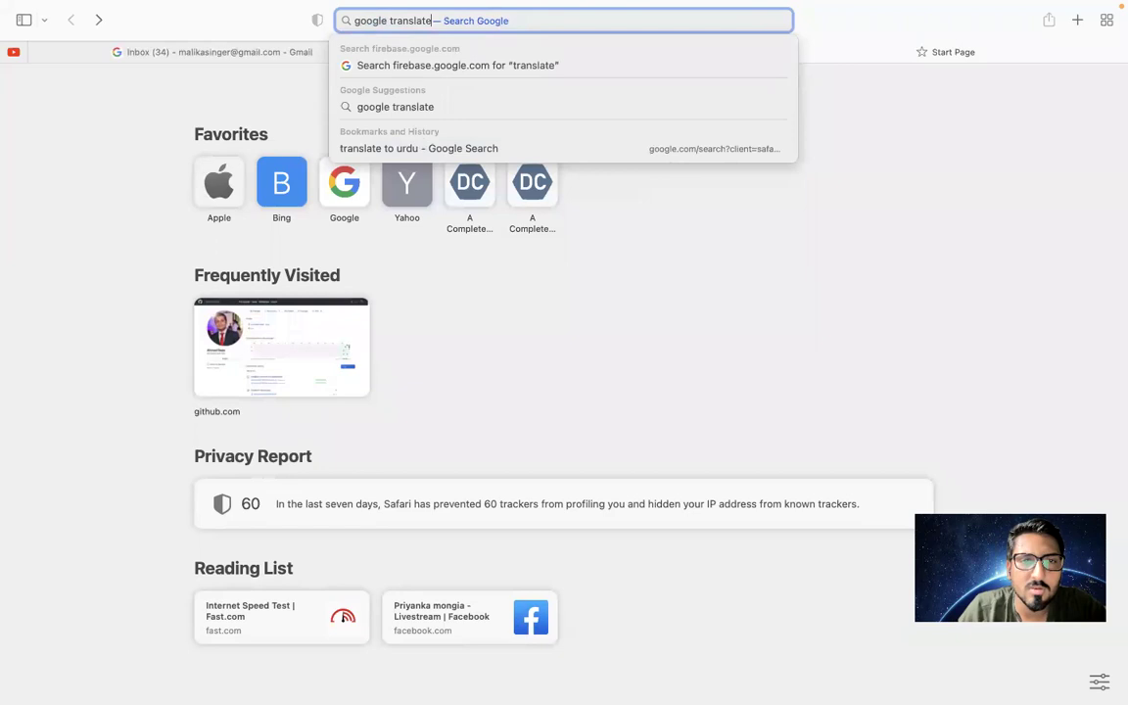
{"action": "key", "text": "Return"}
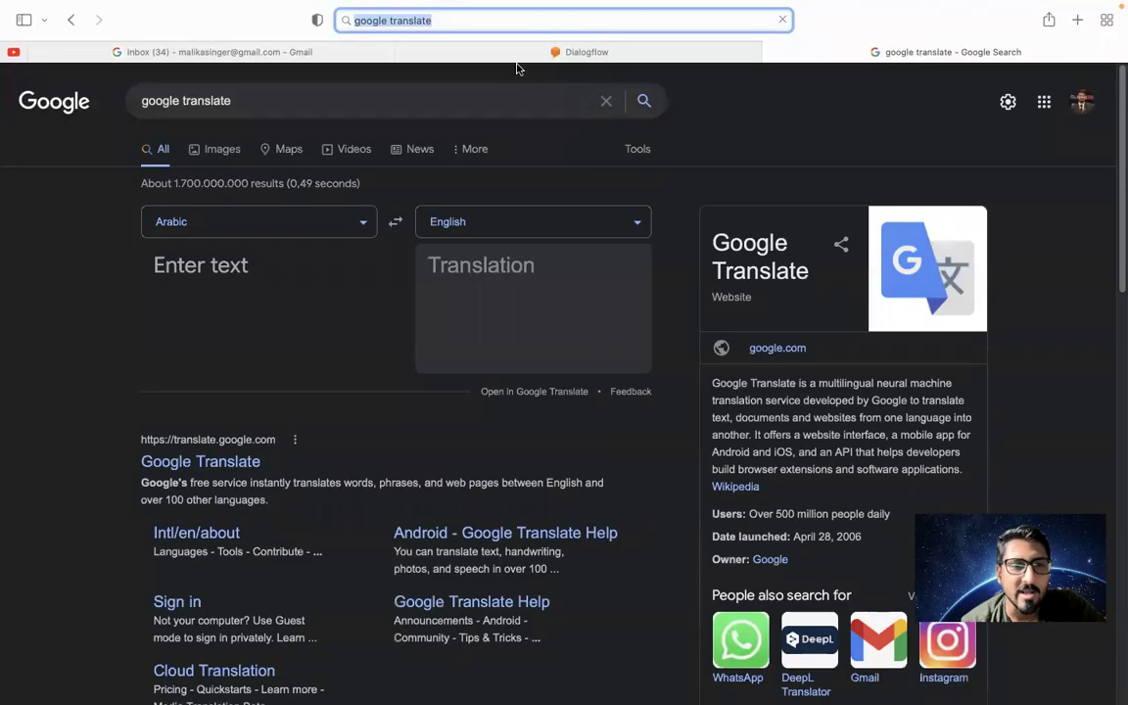
Swap the translation languages and choose Urdu as the source language
{"action": "left_click", "coordinate": [396, 223]}
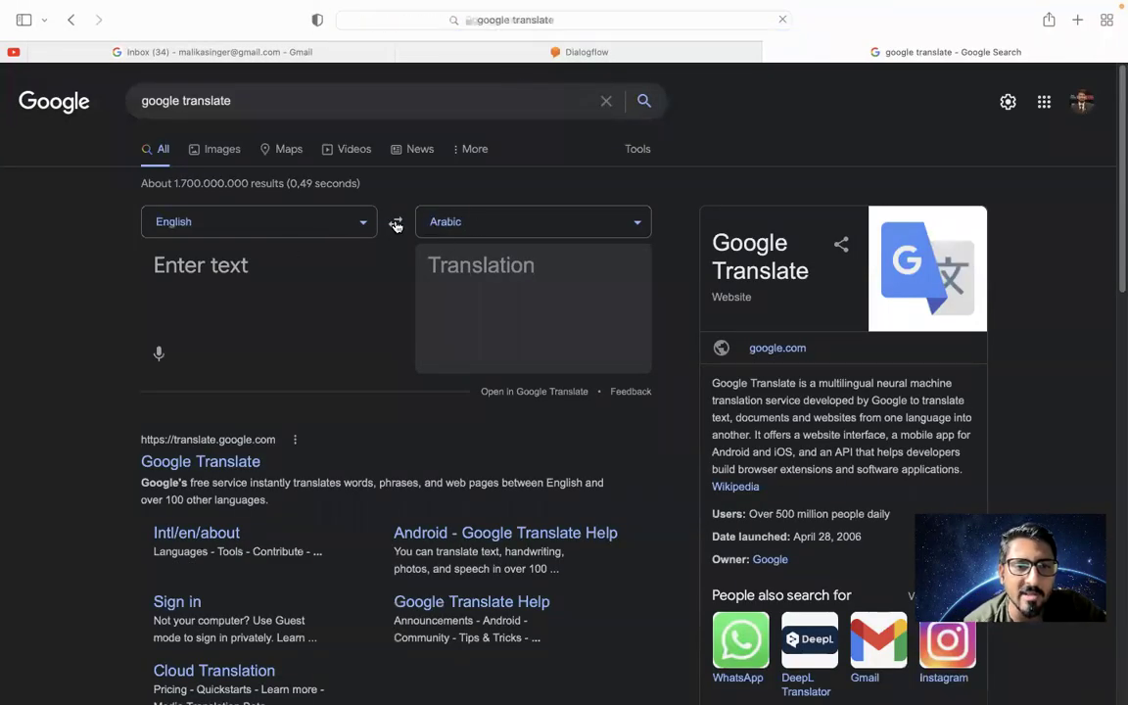
{"action": "left_click", "coordinate": [327, 223]}
{"action": "type", "text": "urd"}
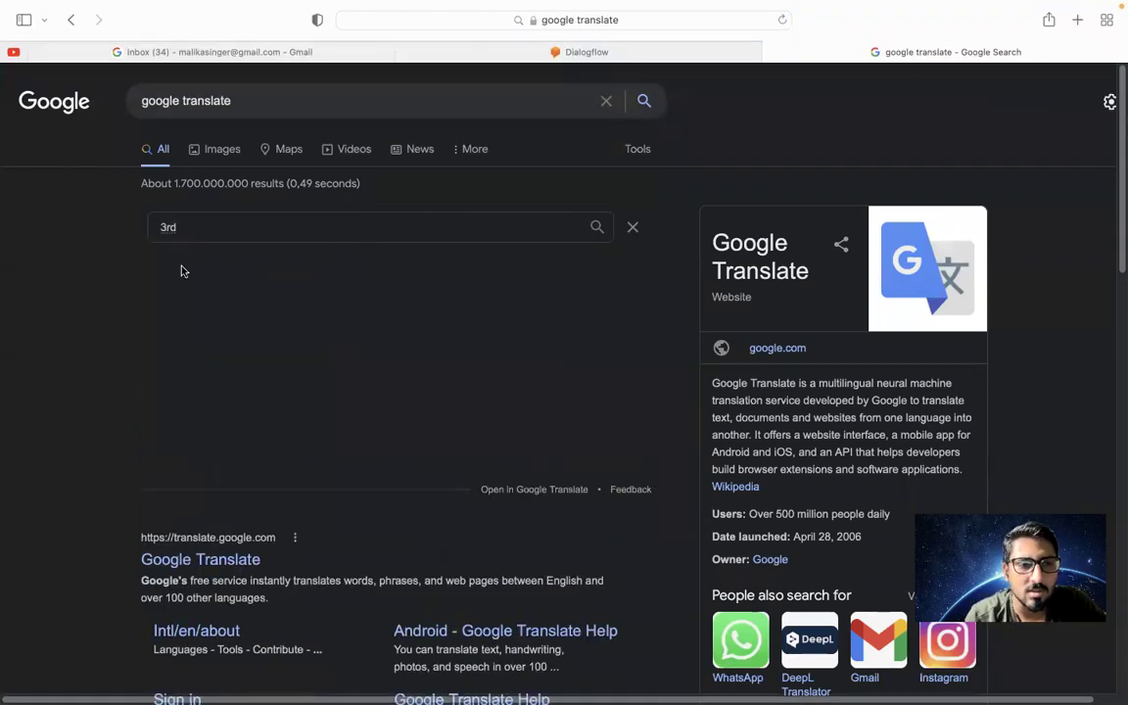
{"action": "double_click", "coordinate": [191, 229]}
{"action": "key", "text": "BackSpace"}
{"action": "type", "text": "ur"}
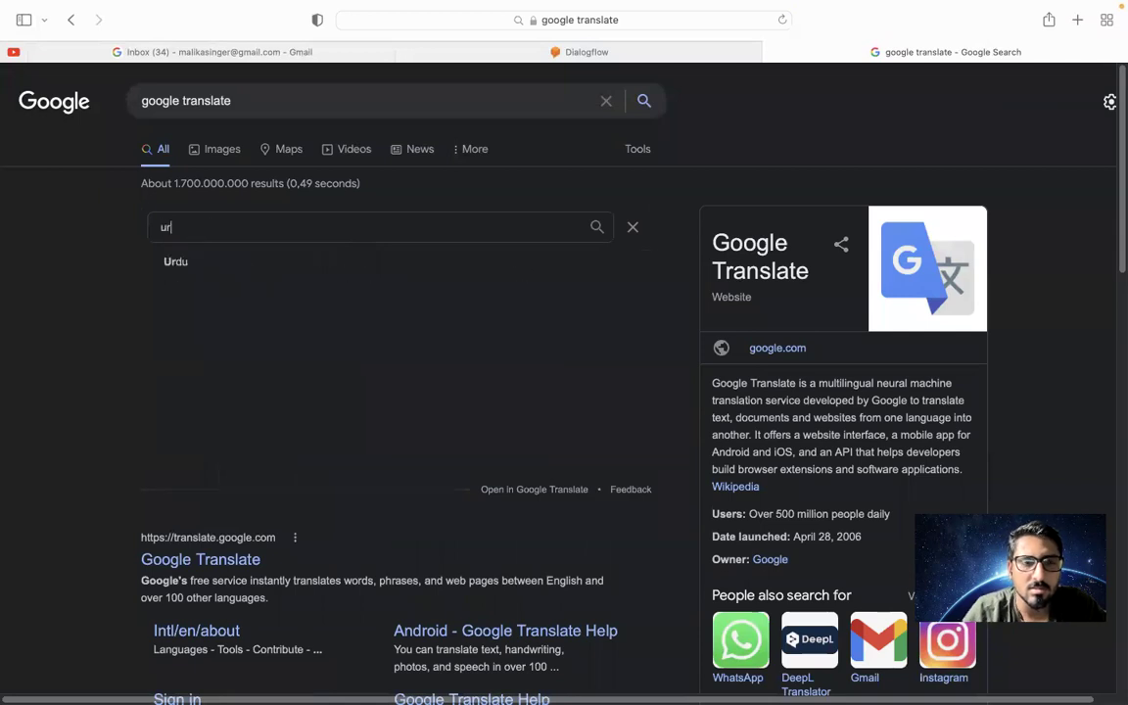
{"action": "left_click", "coordinate": [182, 259]}
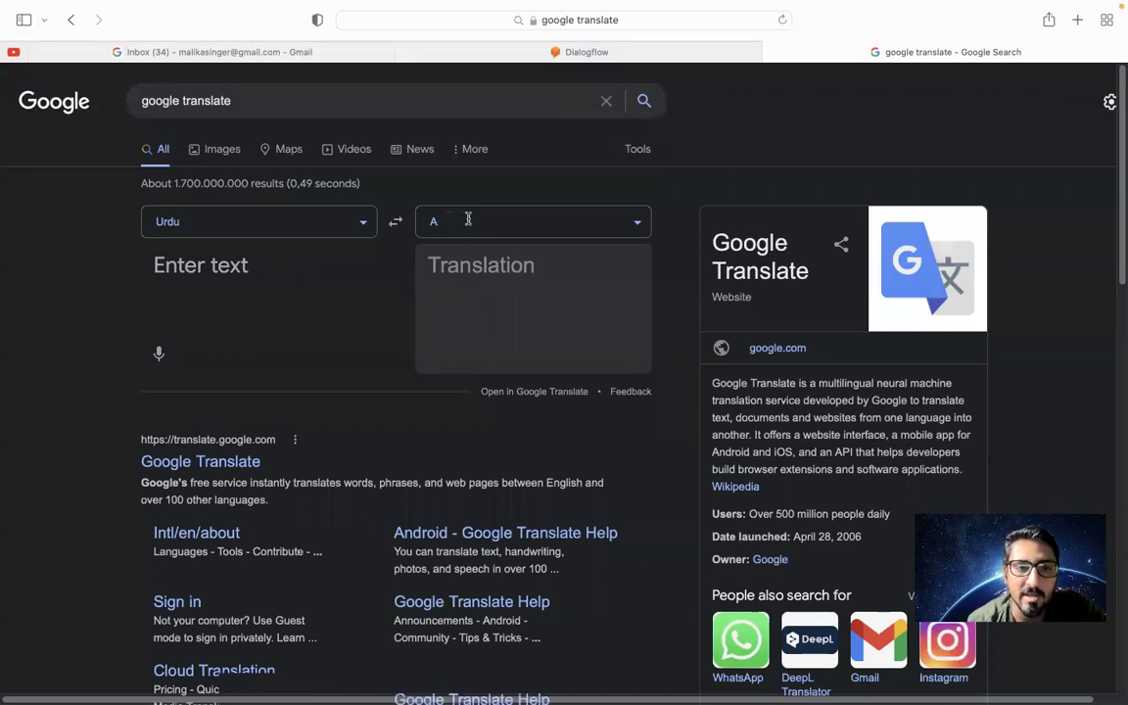
Choose English as the target language and swap the pair to translate from English to Urdu, ready for text entry
{"action": "left_click", "coordinate": [466, 222]}
{"action": "type", "text": "eng"}
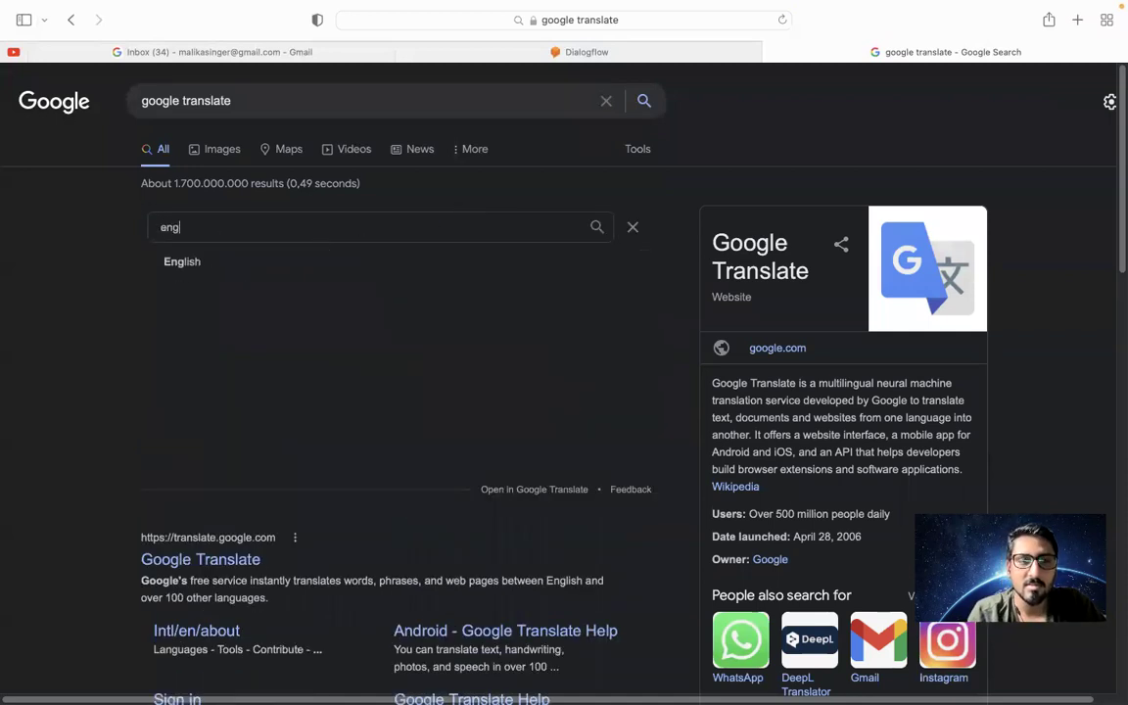
{"action": "left_click", "coordinate": [180, 262]}
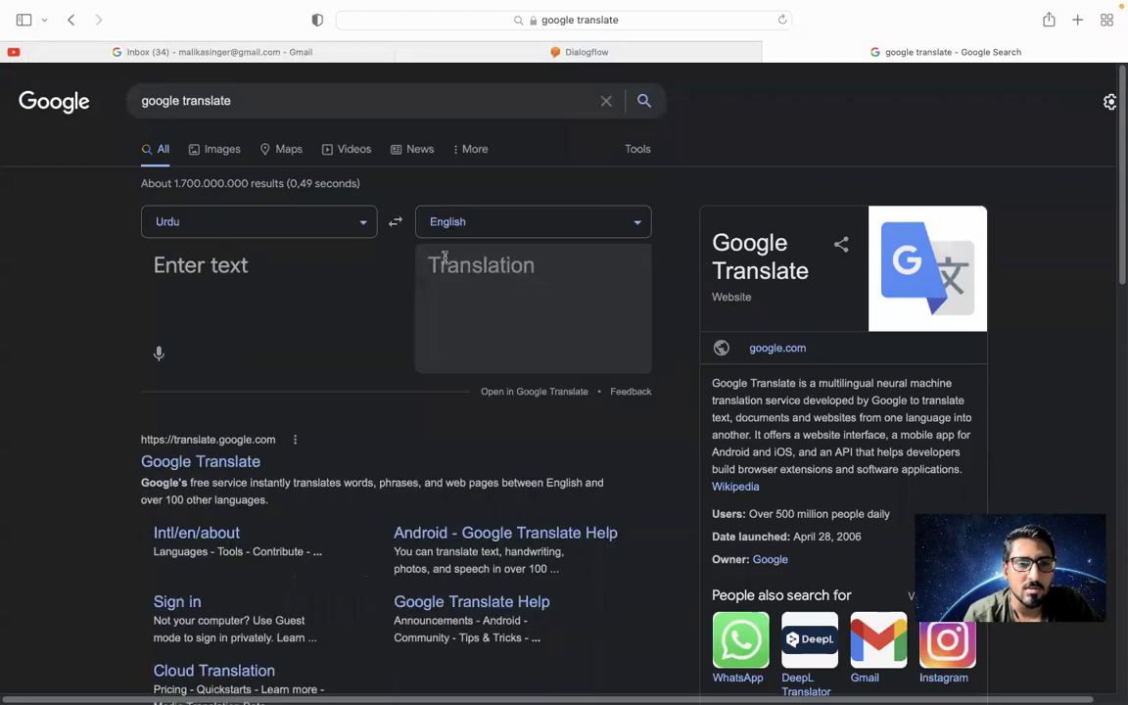
{"action": "left_click", "coordinate": [396, 223]}
{"action": "left_click", "coordinate": [236, 276]}
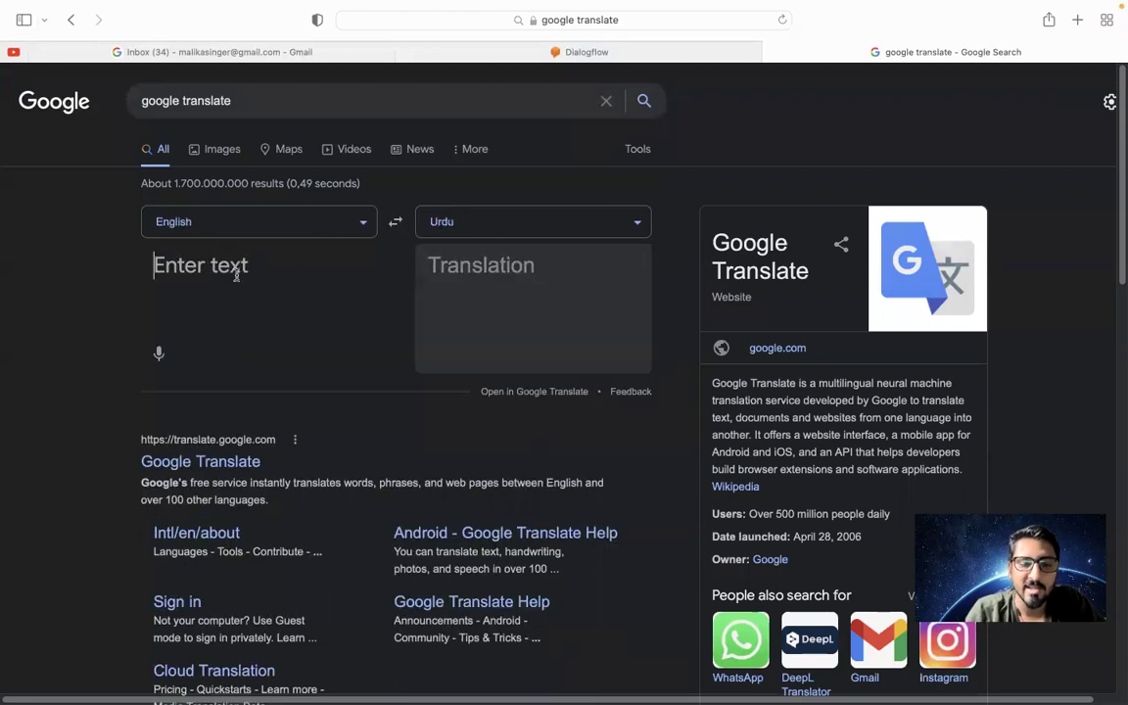
Translate "hi" from English into Urdu and copy the Urdu translation
{"action": "type", "text": "hi"}
{"action": "key", "text": "Return"}
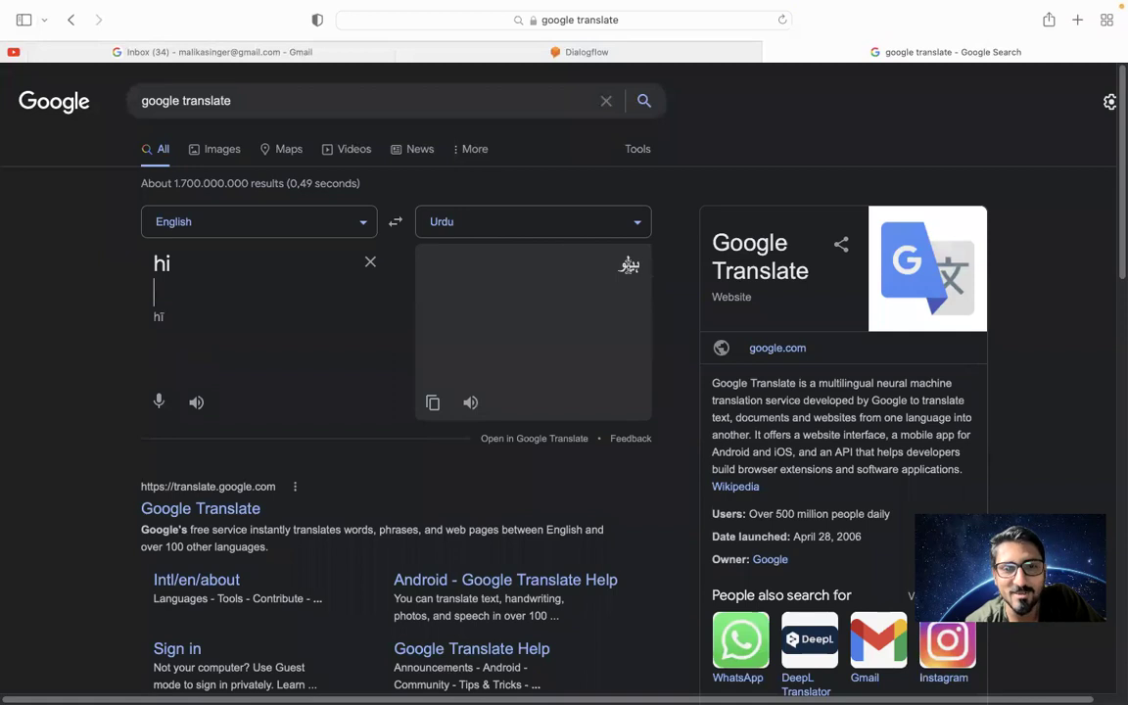
{"action": "double_click", "coordinate": [630, 266]}
{"action": "key", "text": "super+c"}
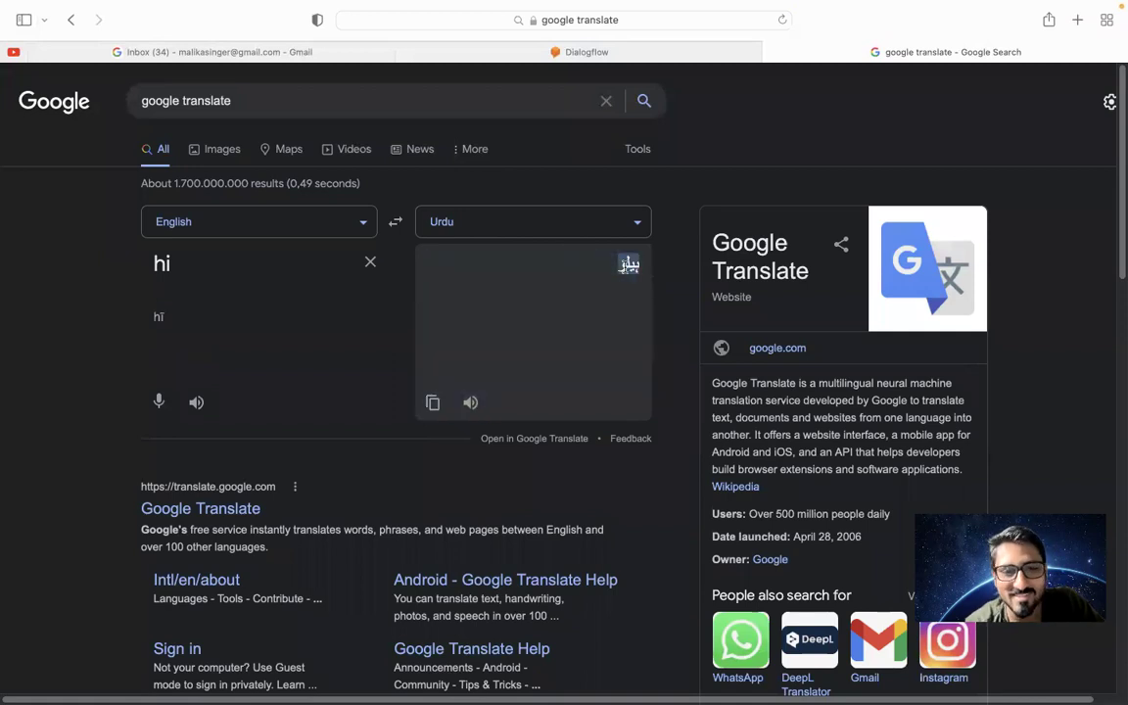
Switch to Dialogflow and add the copied "ہیلو" as a training phrase of the Default Welcome Intent
{"action": "left_click", "coordinate": [577, 51]}
{"action": "scroll", "coordinate": [333, 428], "scroll_direction": "down", "scroll_amount": 3}
{"action": "left_click", "coordinate": [313, 375]}
{"action": "key", "text": "super+v"}
{"action": "key", "text": "Return"}
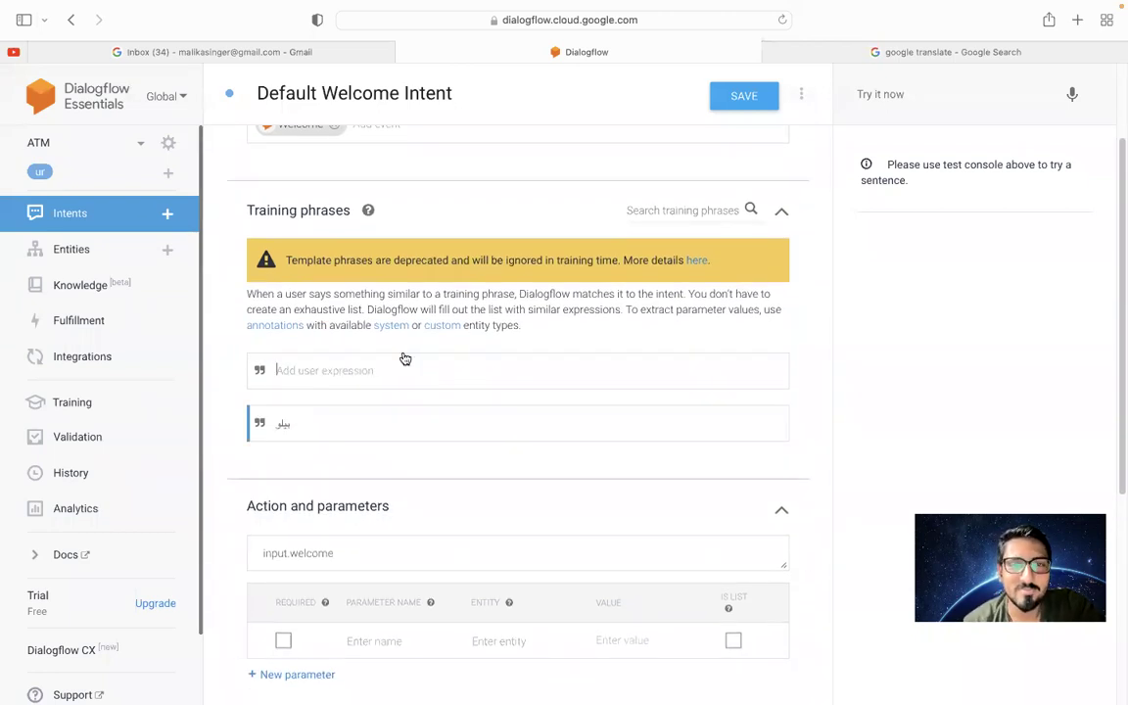
Return to Google Translate and clear "hi" from the English source text
{"action": "left_click", "coordinate": [848, 44]}
{"action": "triple_click", "coordinate": [196, 258]}
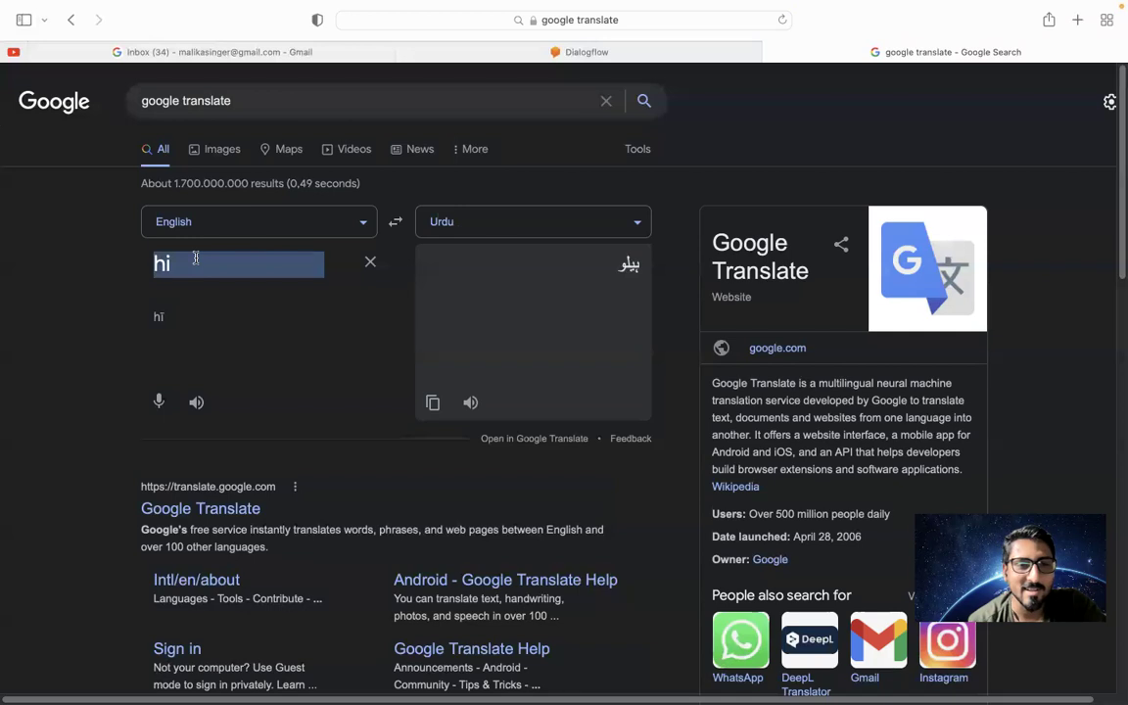
{"action": "left_click", "coordinate": [159, 313]}
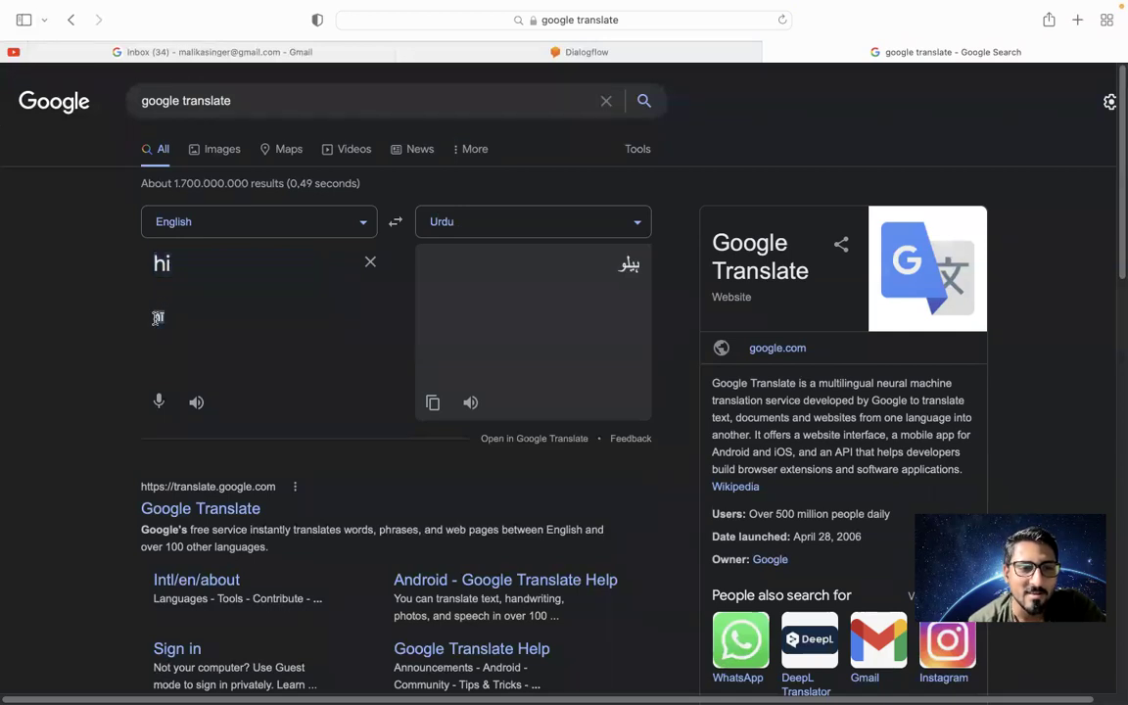
{"action": "triple_click", "coordinate": [174, 259]}
{"action": "key", "text": "BackSpace"}
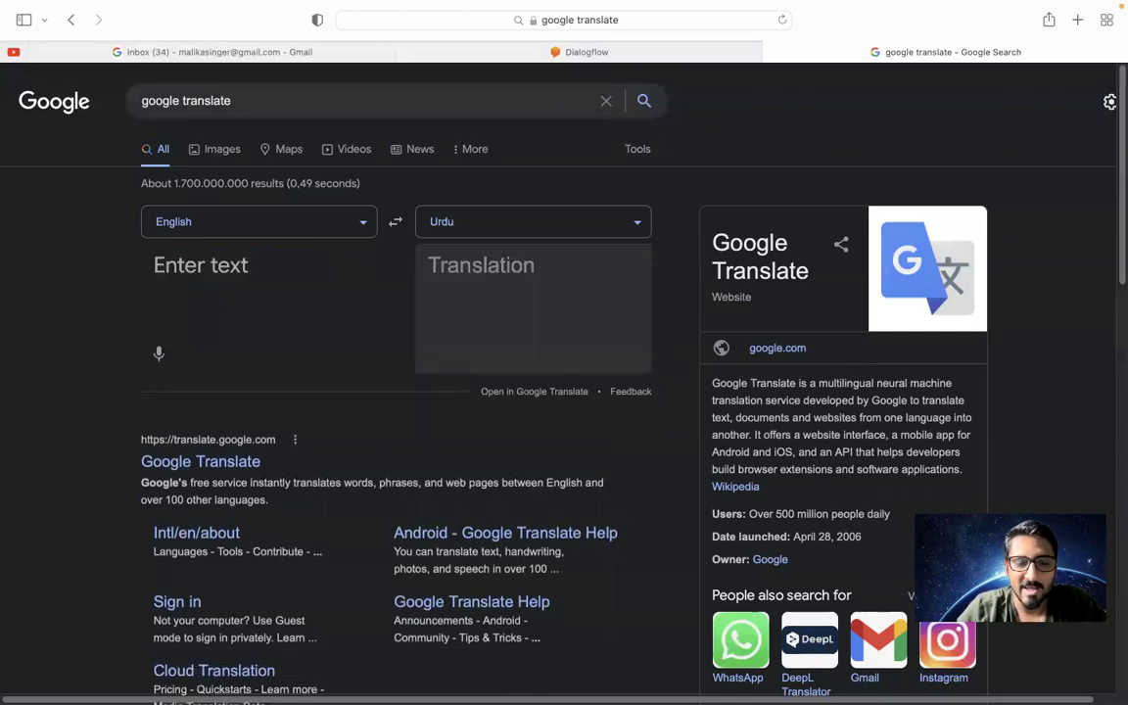
{"action": "type", "text": "kese h"}
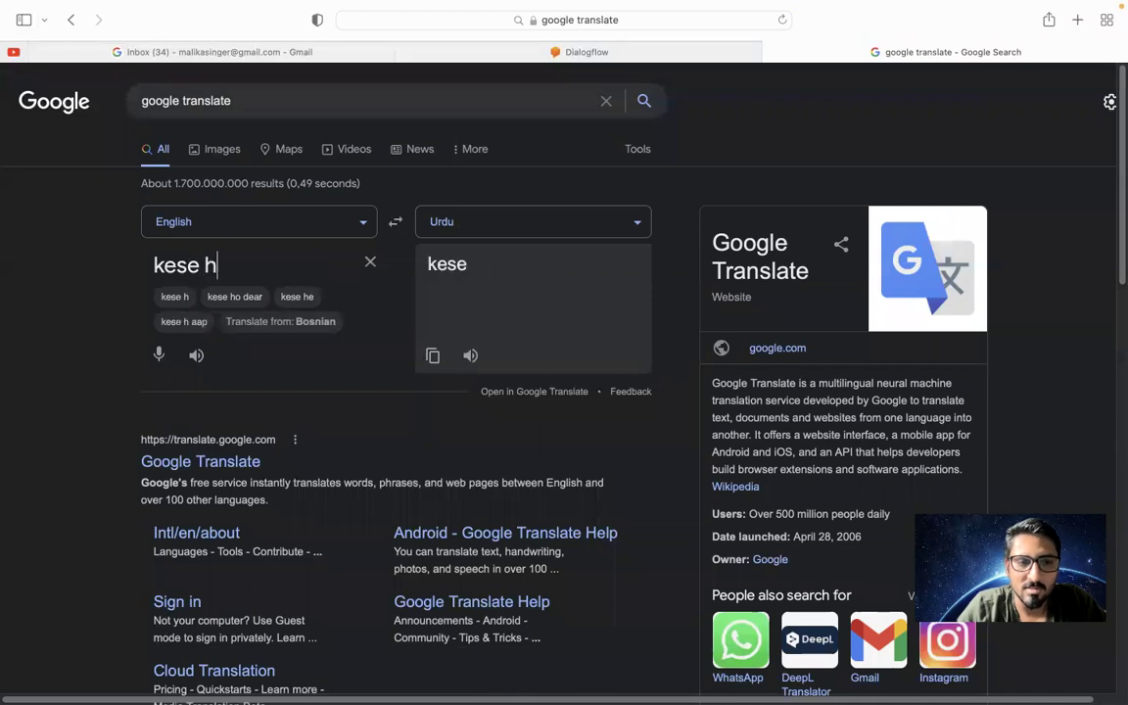
{"action": "type", "text": "o"}
{"action": "key", "text": "BackSpace"}
{"action": "key", "text": "BackSpace"}
{"action": "key", "text": "BackSpace"}
{"action": "key", "text": "BackSpace"}
{"action": "key", "text": "BackSpace"}
{"action": "key", "text": "BackSpace"}
{"action": "key", "text": "BackSpace"}
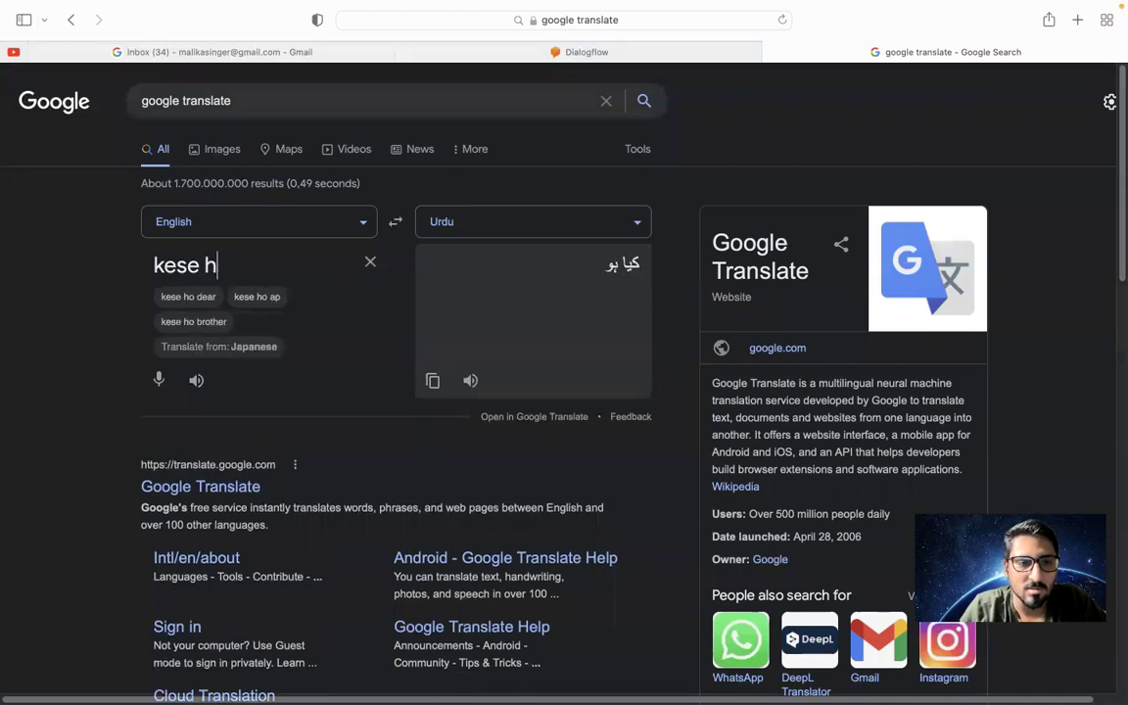
Translate "how are you" from English into Urdu and copy the translation
{"action": "type", "text": "how are you"}
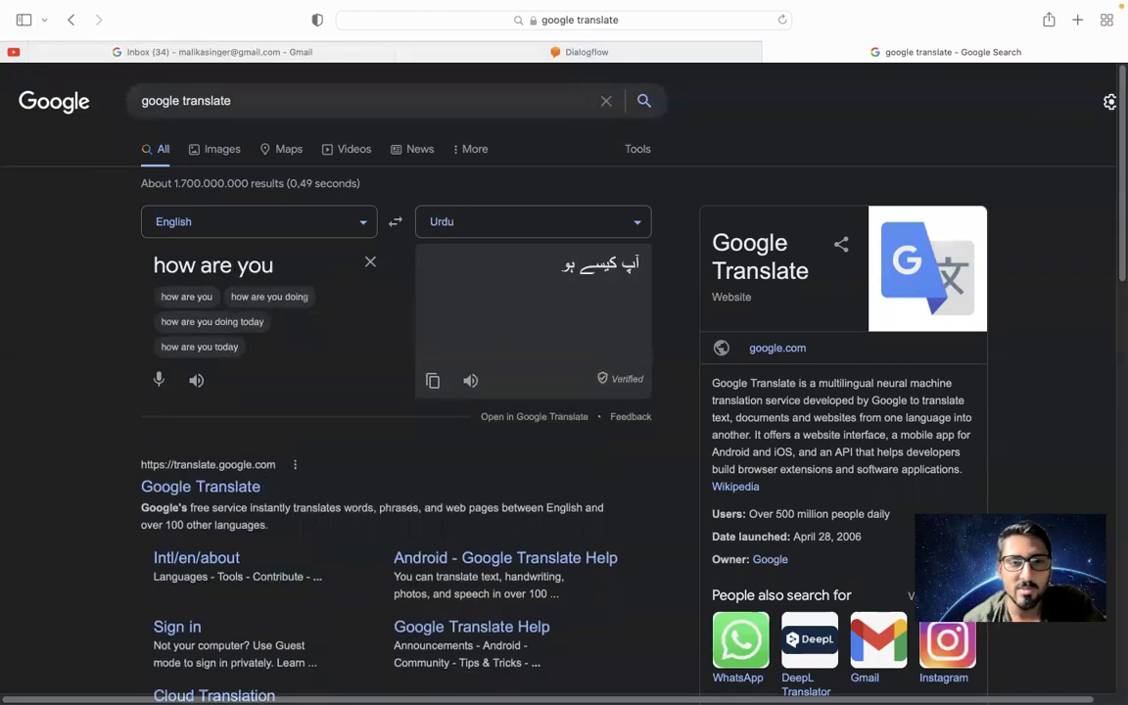
{"action": "triple_click", "coordinate": [593, 268]}
{"action": "key", "text": "super+c"}
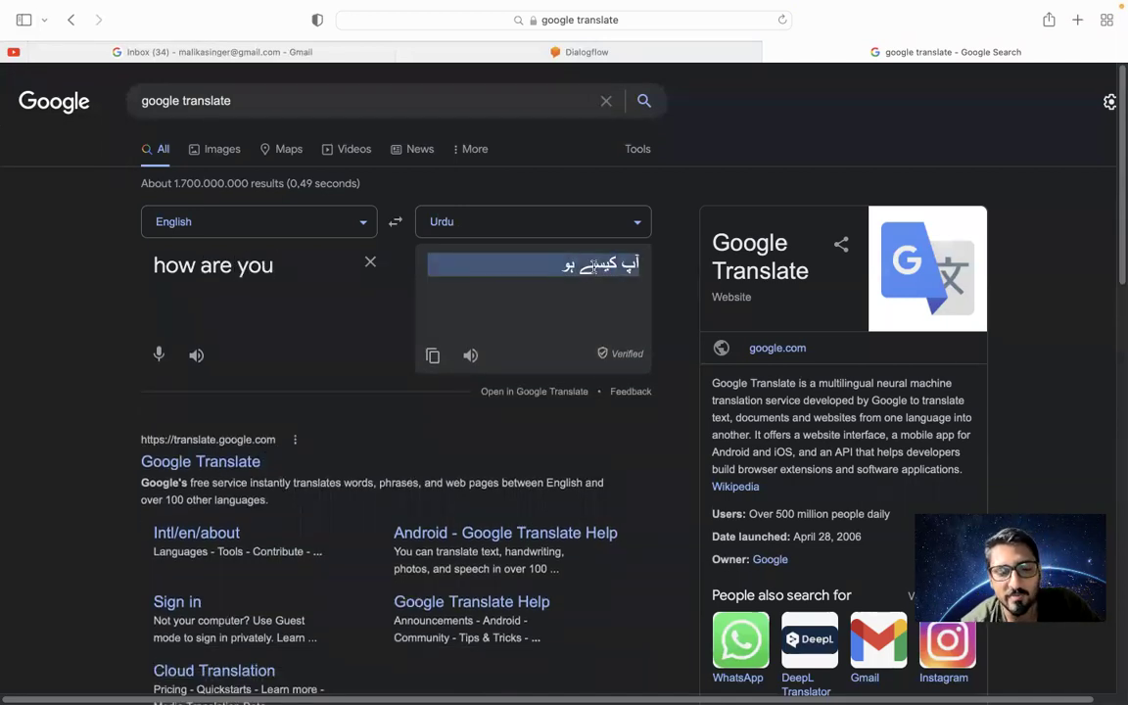
In Dialogflow, add the copied "آپ کیسے ہو" as another training phrase of the welcome intent
{"action": "left_click", "coordinate": [315, 372]}
{"action": "key", "text": "super+v"}
{"action": "key", "text": "Return"}
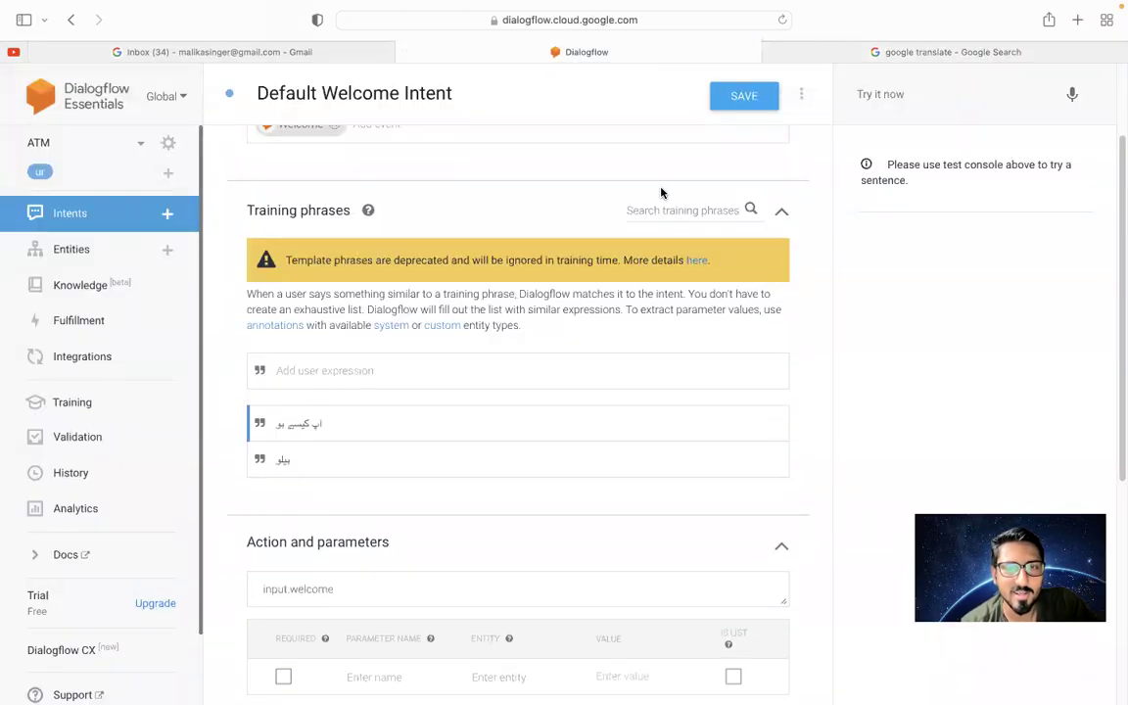
In Google Translate, swap to Urdu as the source, replace the text with "kya haal hai", convert it to Urdu script and copy it
{"action": "left_click", "coordinate": [862, 54]}
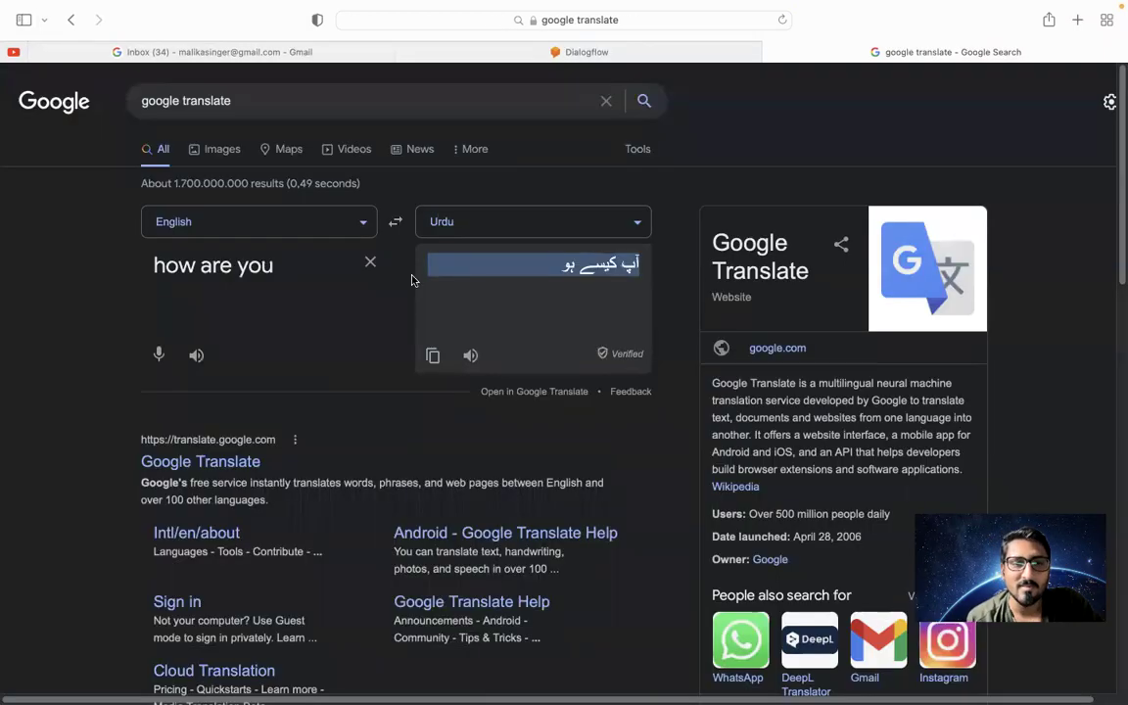
{"action": "left_click", "coordinate": [394, 222]}
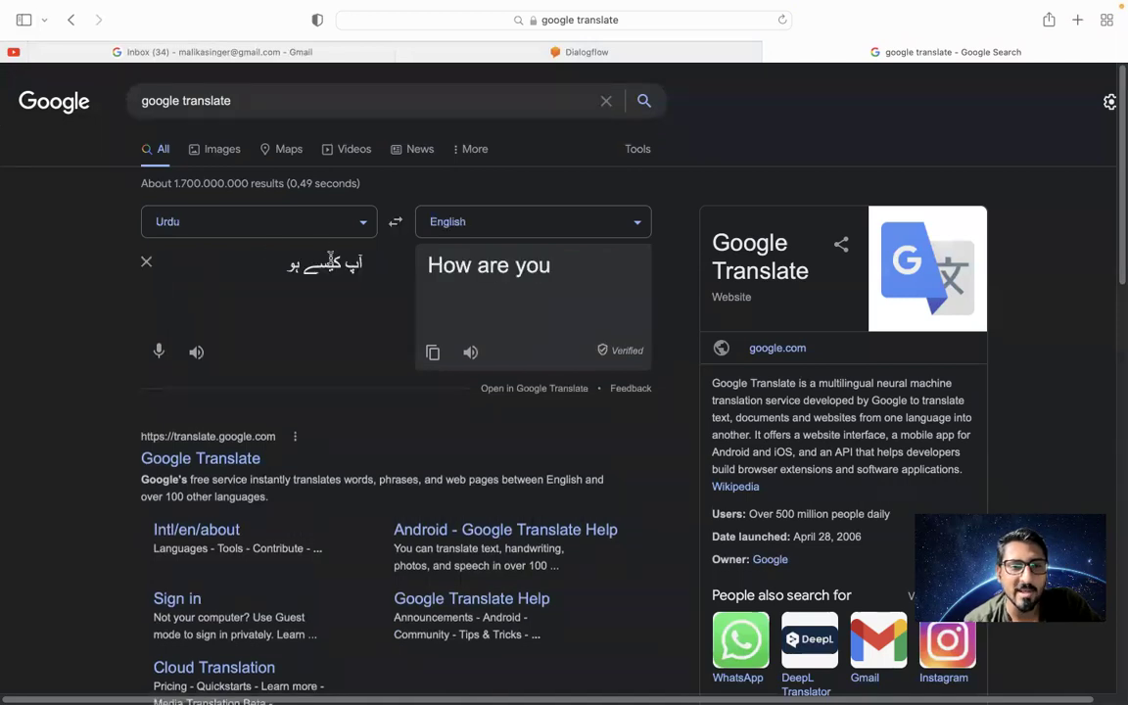
{"action": "key", "text": "BackSpace"}
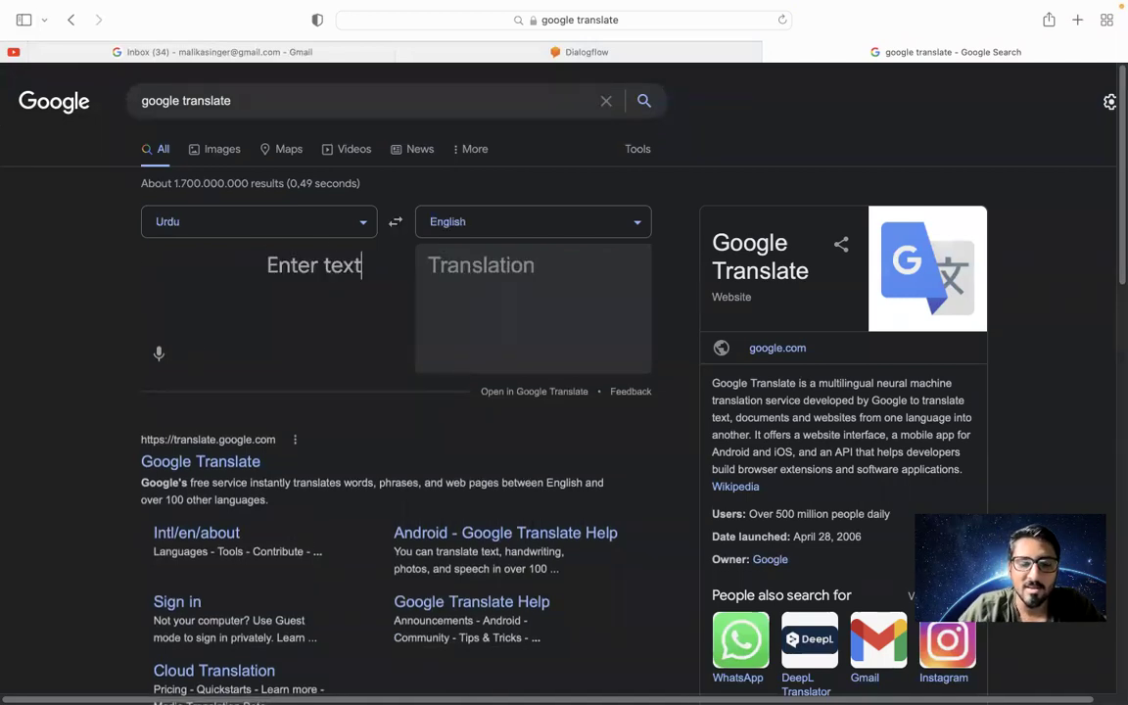
{"action": "type", "text": "kya haal hai"}
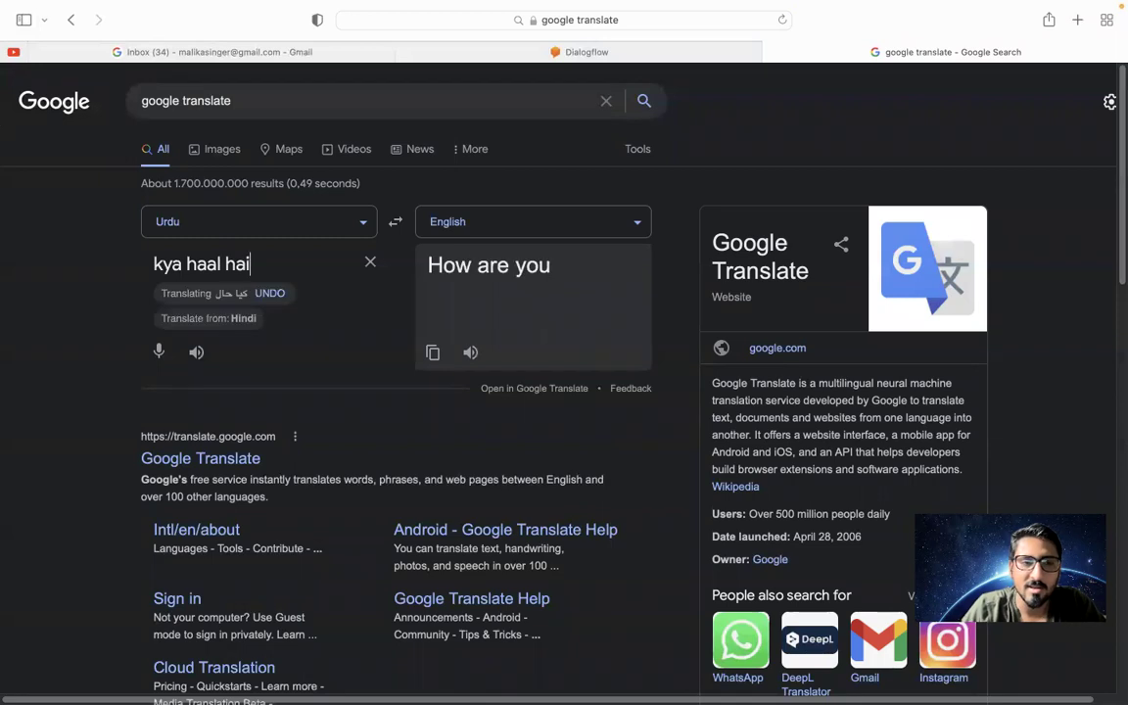
{"action": "left_click", "coordinate": [196, 294]}
{"action": "triple_click", "coordinate": [306, 262]}
{"action": "key", "text": "super+c"}
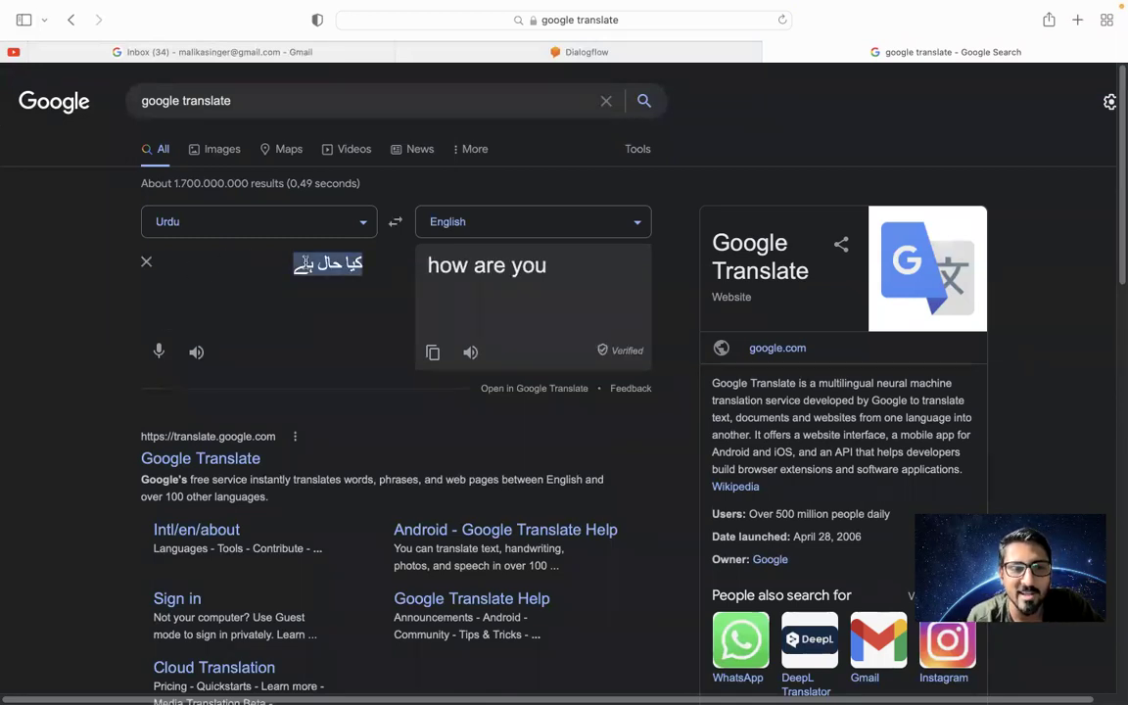
Switch back to Dialogflow and add the copied "کیا حال ہے" to the intent's training phrases
{"action": "left_click", "coordinate": [556, 51]}
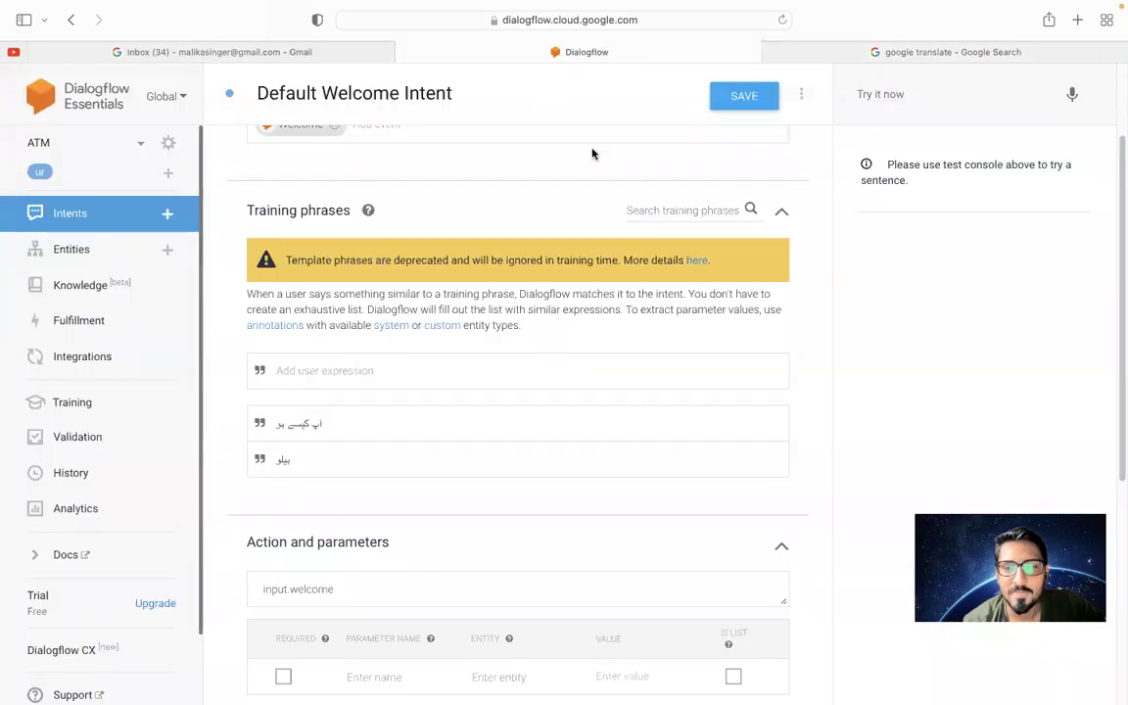
{"action": "key", "text": "super+v"}
{"action": "key", "text": "Return"}
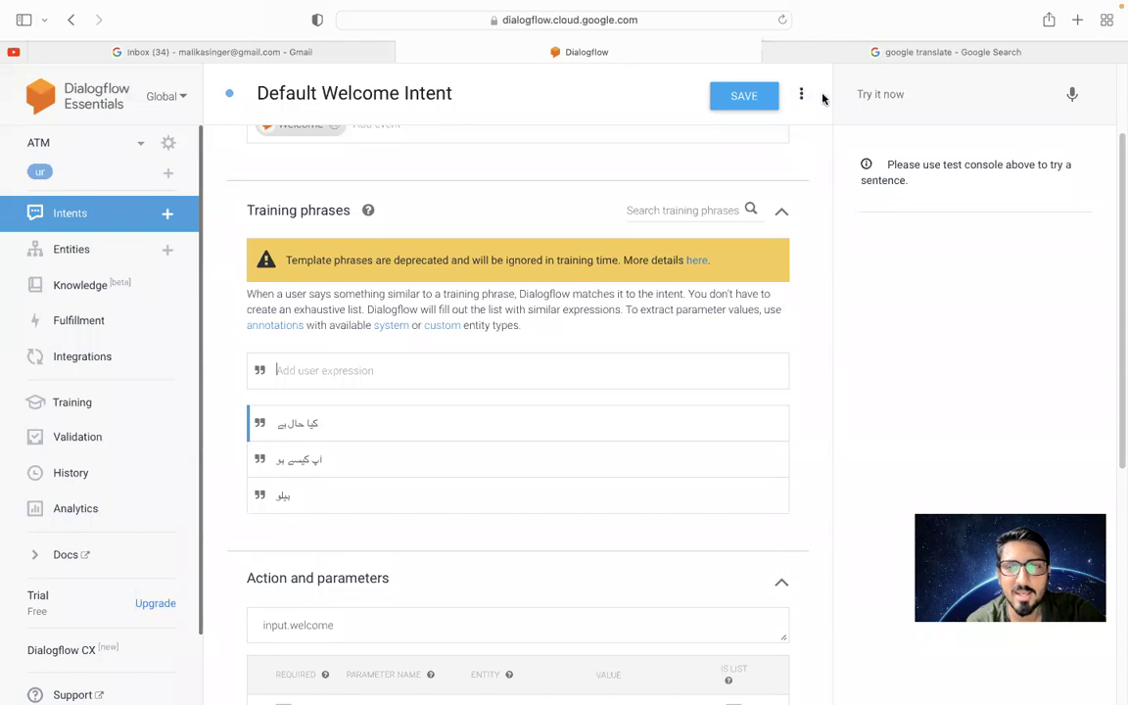
Replace the Urdu source text in Google Translate with "kya ho rah", and delete that text again
{"action": "left_click", "coordinate": [782, 53]}
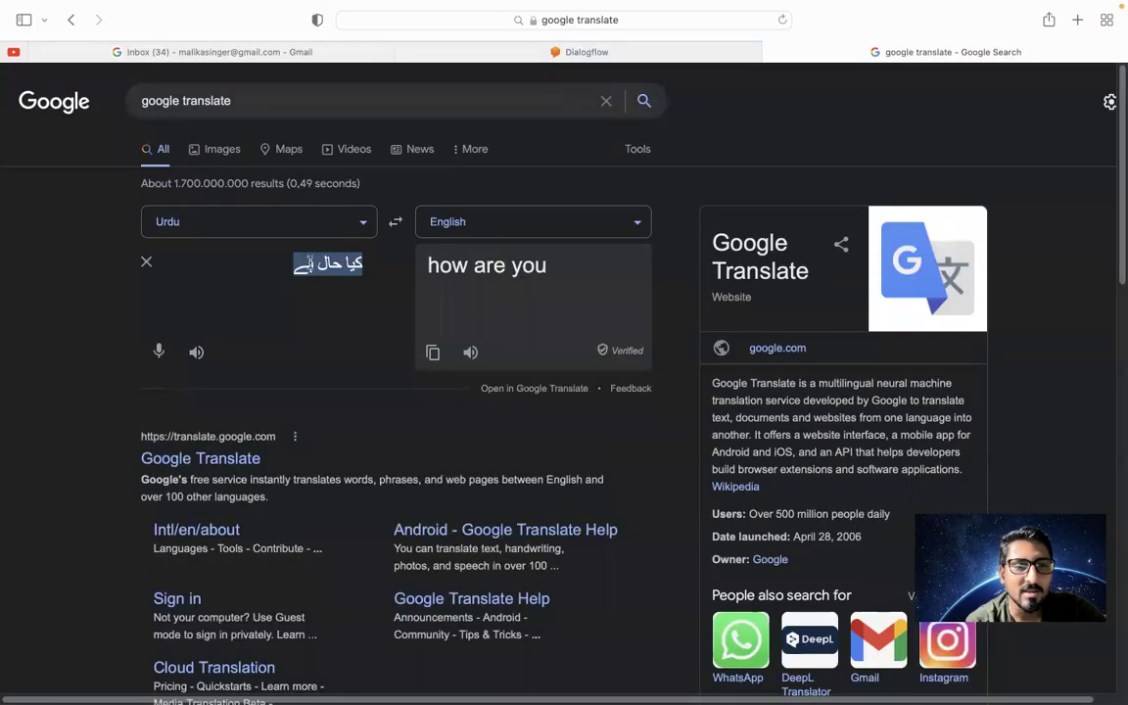
{"action": "key", "text": "BackSpace"}
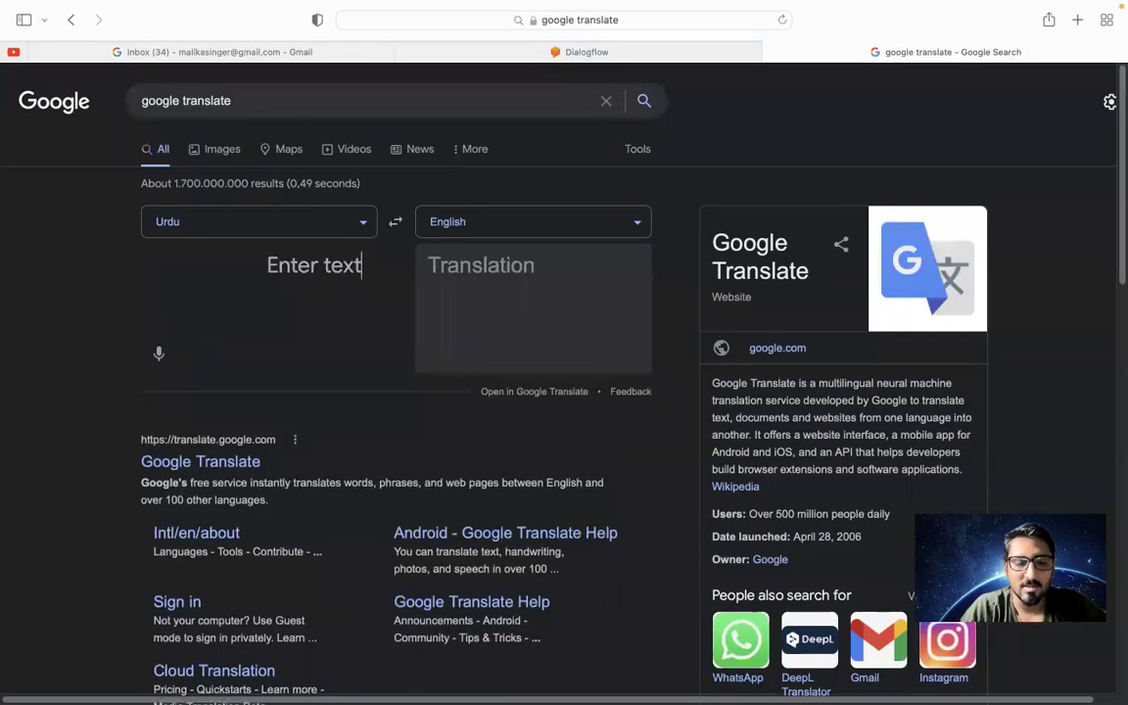
{"action": "type", "text": "kya ho rah"}
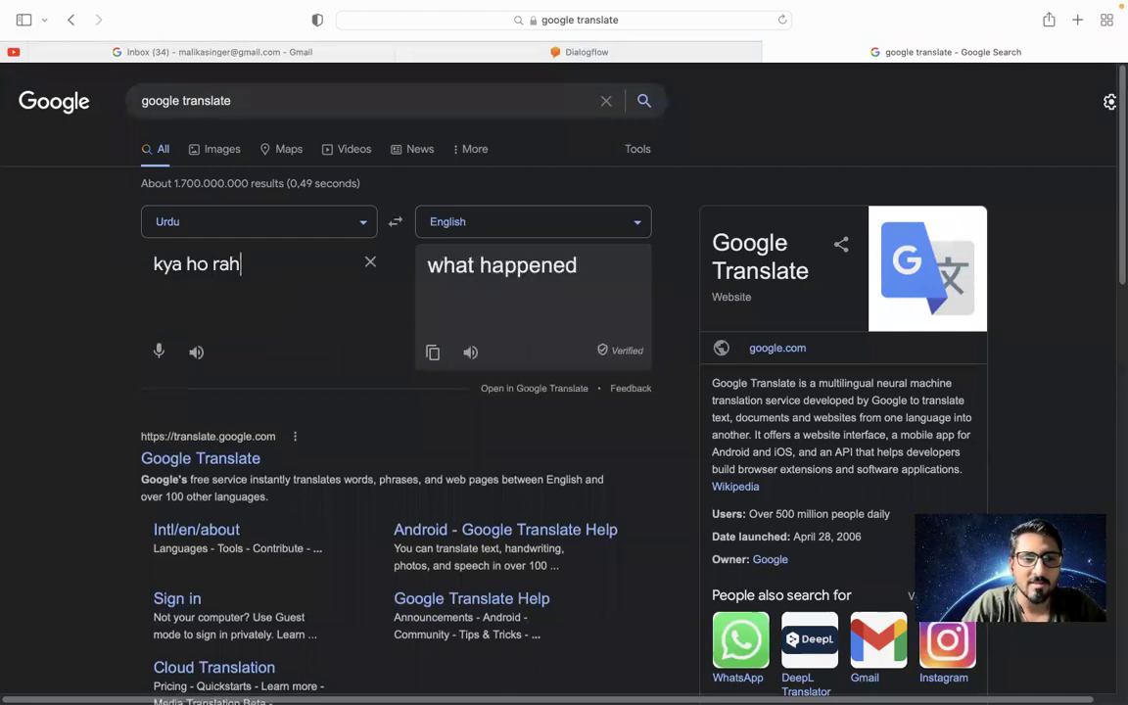
{"action": "key", "text": "BackSpace"}
{"action": "key", "text": "BackSpace"}
{"action": "key", "text": "BackSpace"}
{"action": "key", "text": "BackSpace"}
{"action": "key", "text": "BackSpace"}
{"action": "key", "text": "BackSpace"}
{"action": "key", "text": "BackSpace"}
{"action": "key", "text": "BackSpace"}
{"action": "key", "text": "BackSpace"}
{"action": "key", "text": "BackSpace"}
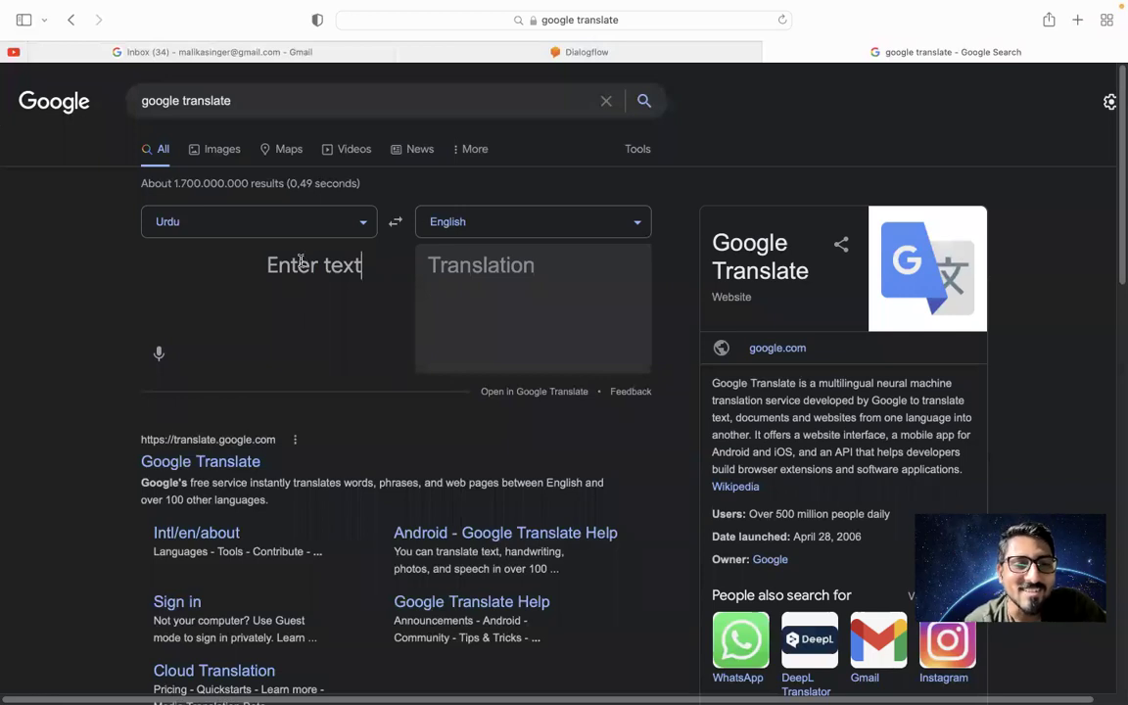
Review the Default Welcome Intent's training phrases, action settings and text responses in Dialogflow
{"action": "left_click", "coordinate": [548, 52]}
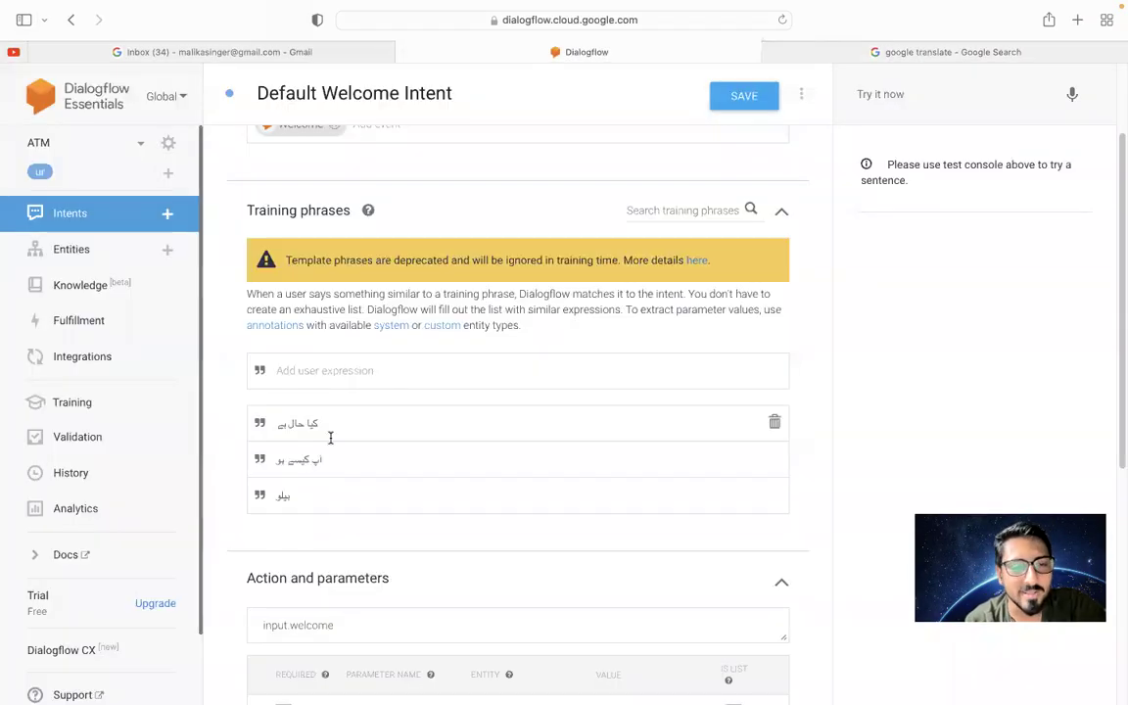
{"action": "scroll", "coordinate": [330, 438], "scroll_direction": "down", "scroll_amount": 9}
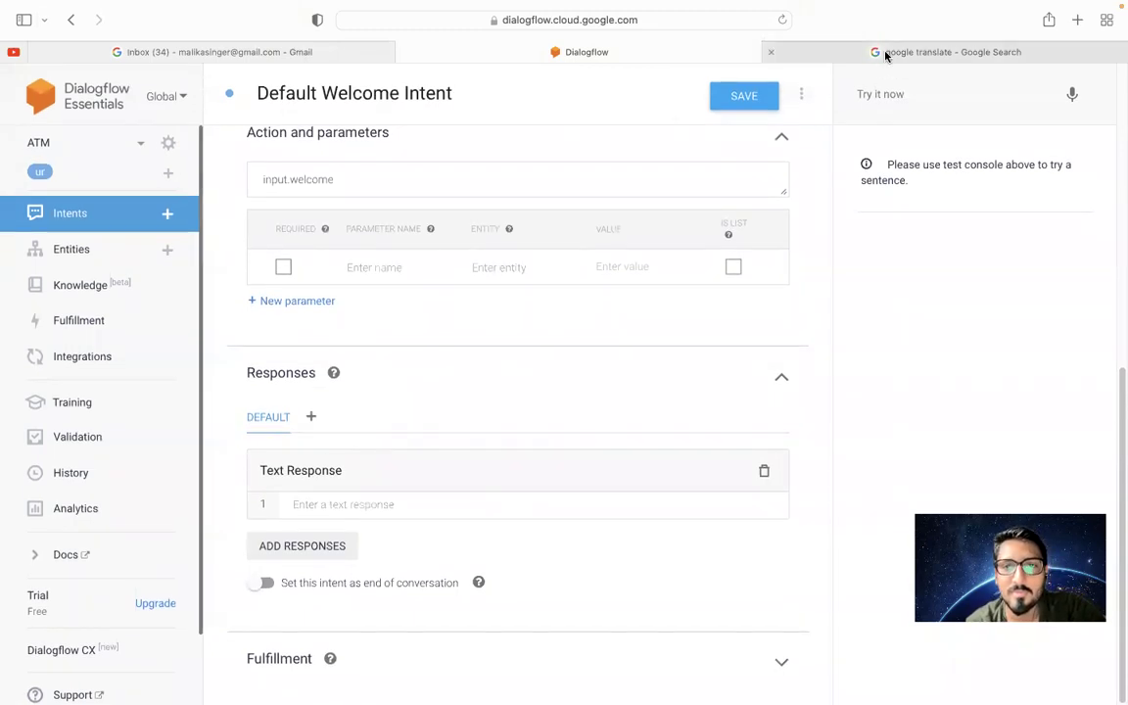
{"action": "left_click", "coordinate": [851, 51]}
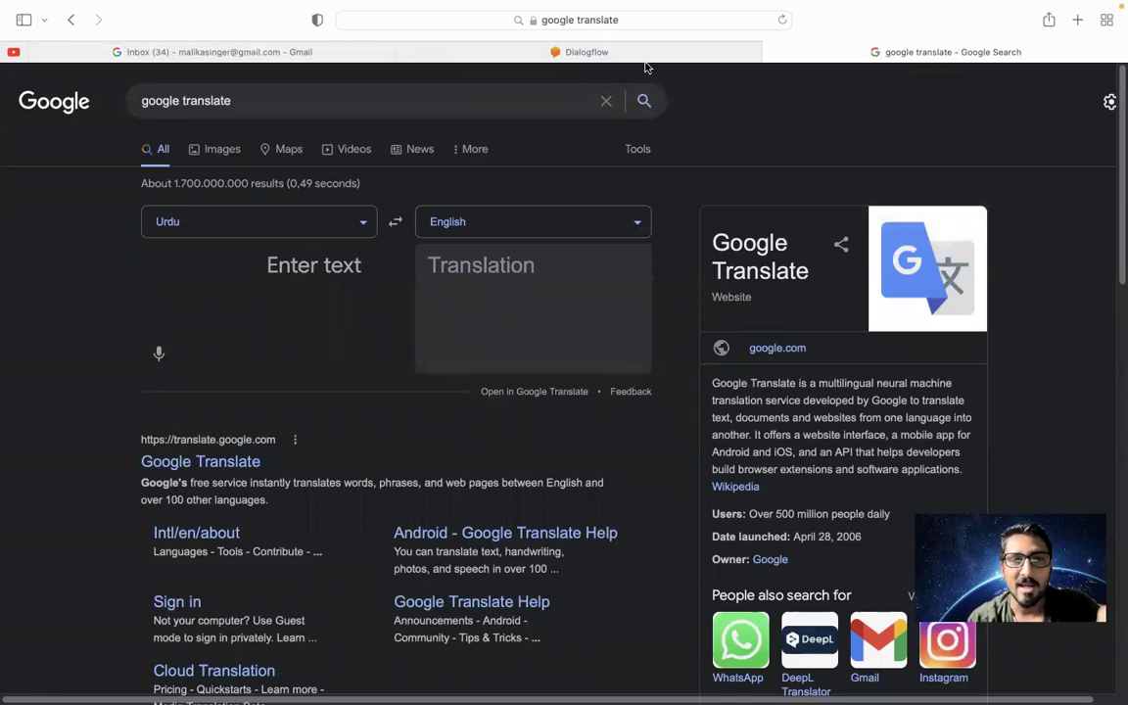
{"action": "left_click", "coordinate": [578, 52]}
{"action": "scroll", "coordinate": [312, 354], "scroll_direction": "up", "scroll_amount": 6}
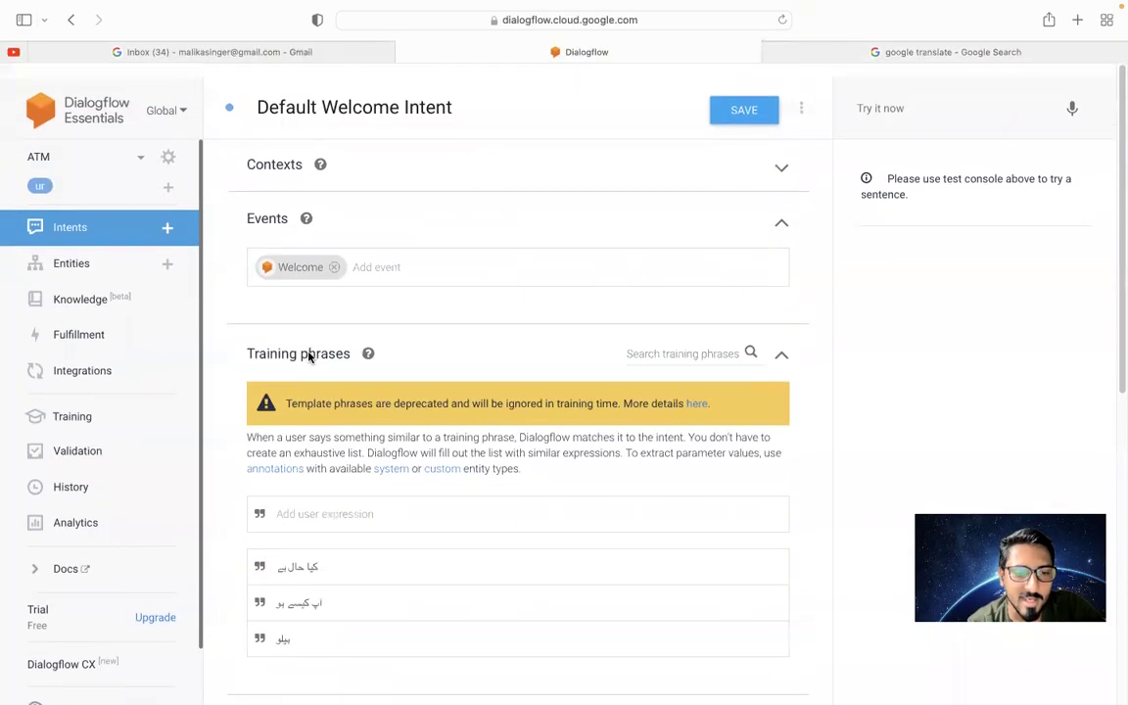
{"action": "scroll", "coordinate": [309, 355], "scroll_direction": "down", "scroll_amount": 6}
{"action": "scroll", "coordinate": [396, 385], "scroll_direction": "up", "scroll_amount": 5}
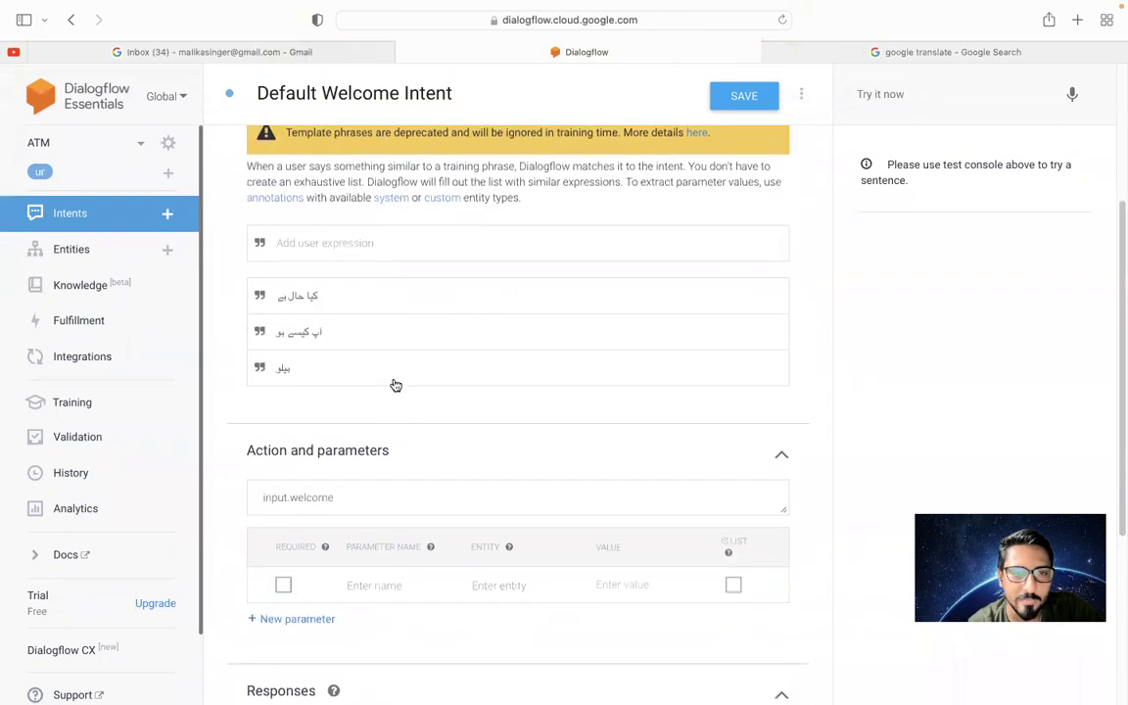
{"action": "scroll", "coordinate": [396, 480], "scroll_direction": "down", "scroll_amount": 4}
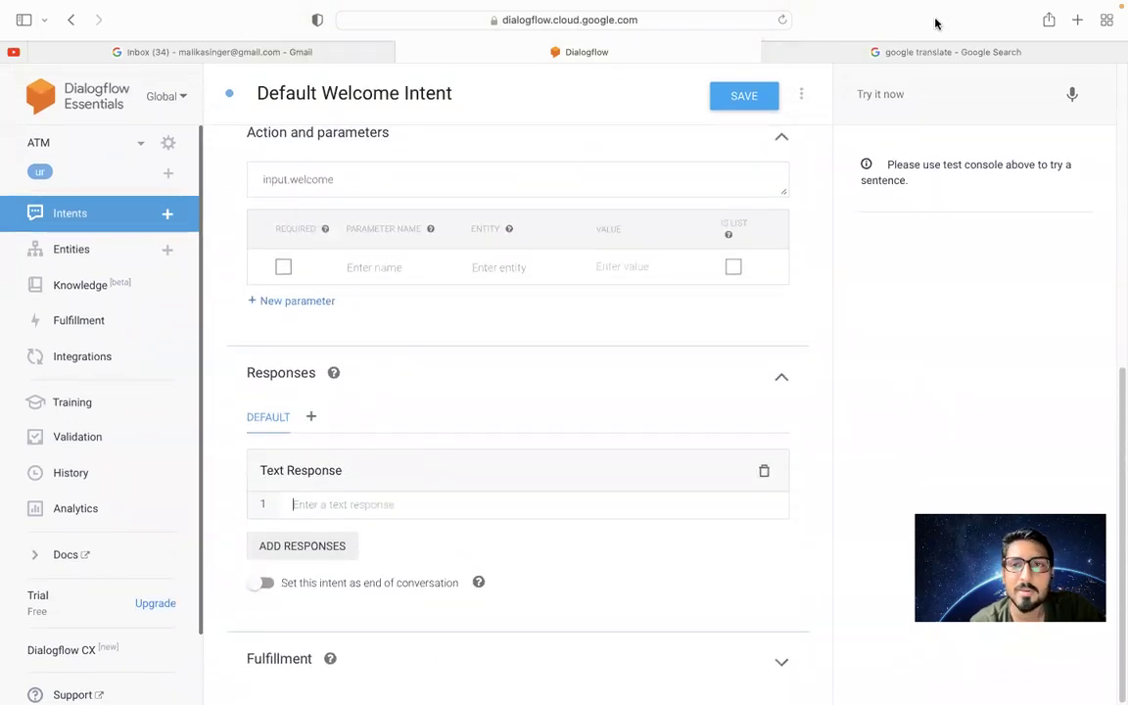
Return to Google Translate and enter "subha bakhair" as the Urdu source text
{"action": "left_click", "coordinate": [819, 49]}
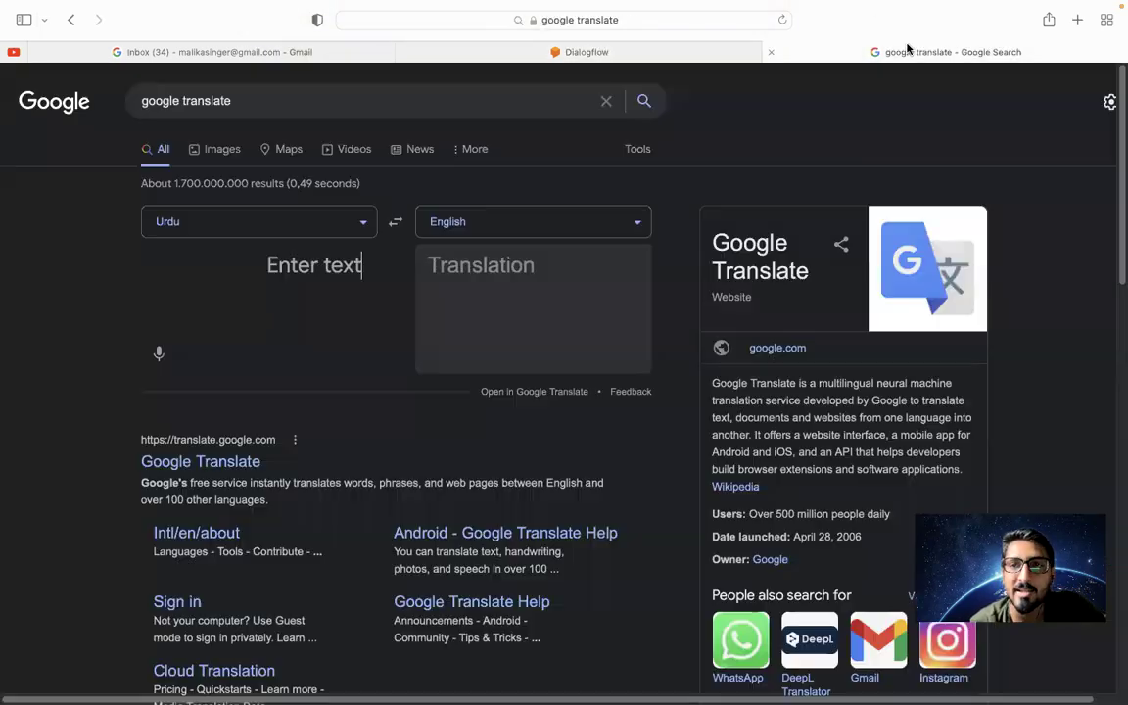
{"action": "left_click", "coordinate": [281, 265]}
{"action": "type", "text": "subha b"}
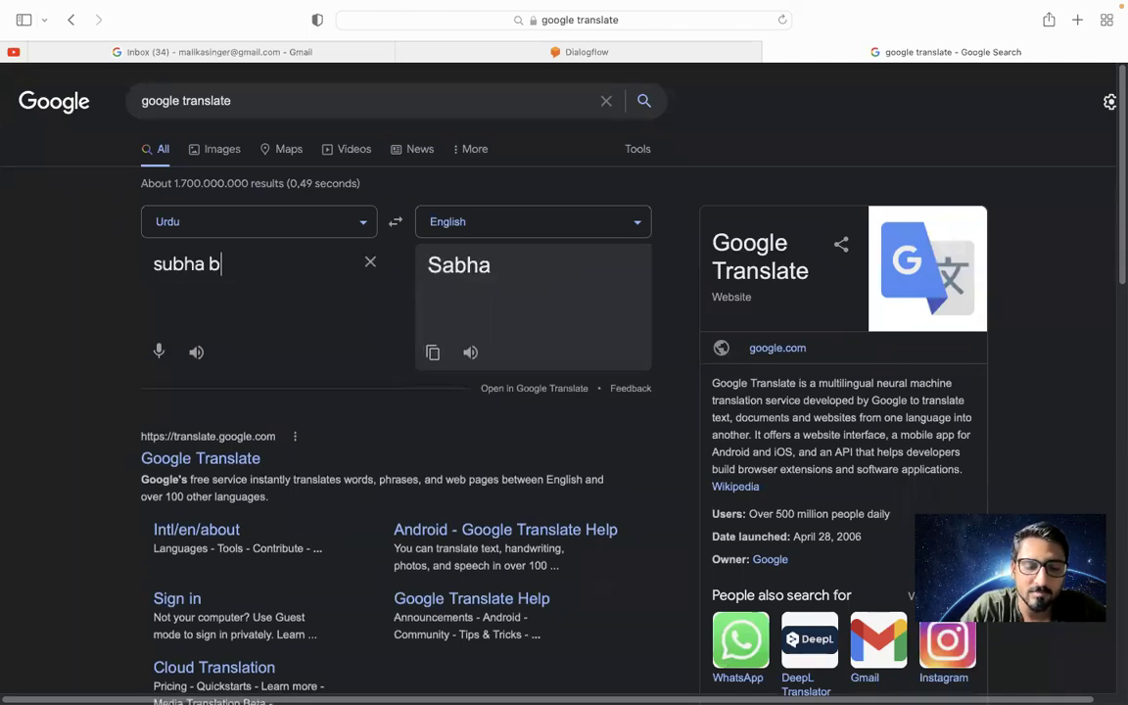
{"action": "type", "text": "alhair"}
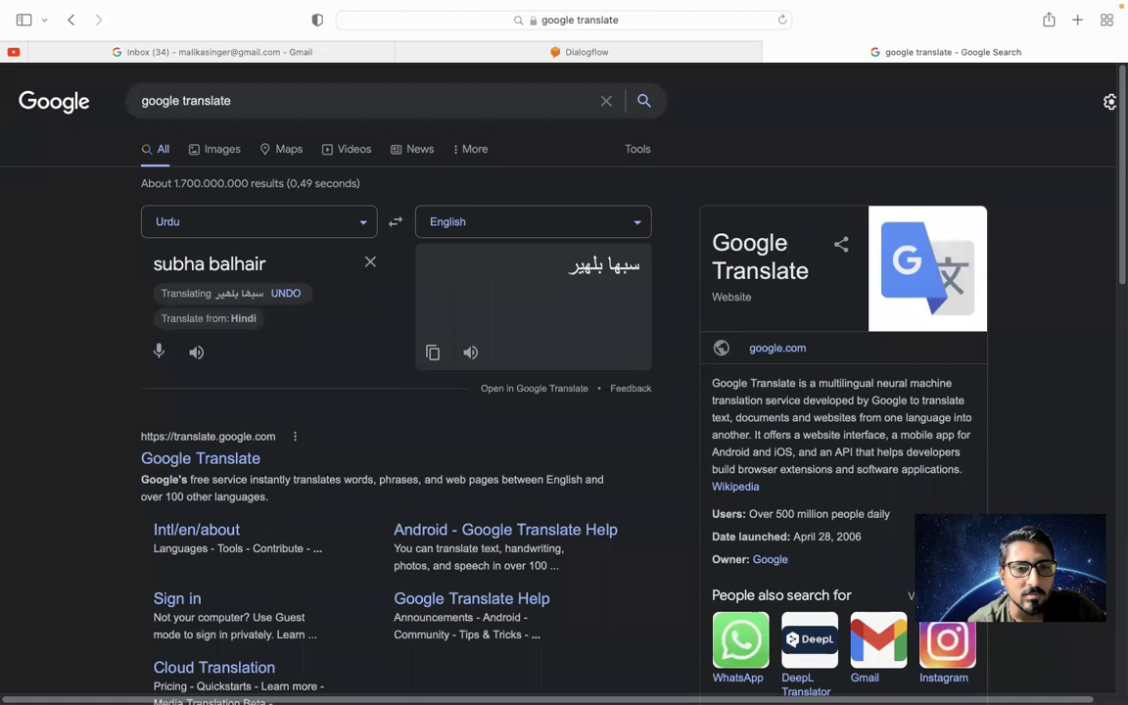
{"action": "key", "text": "BackSpace"}
{"action": "key", "text": "BackSpace"}
{"action": "key", "text": "BackSpace"}
{"action": "key", "text": "BackSpace"}
{"action": "key", "text": "BackSpace"}
{"action": "key", "text": "BackSpace"}
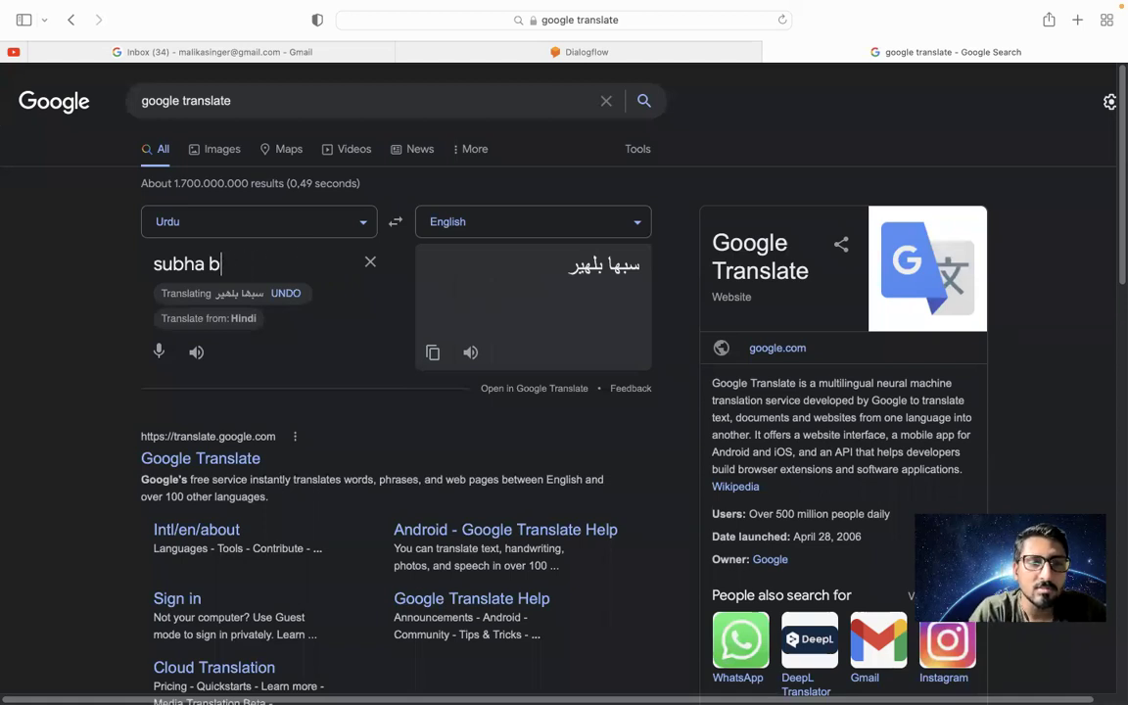
{"action": "type", "text": "akhair"}
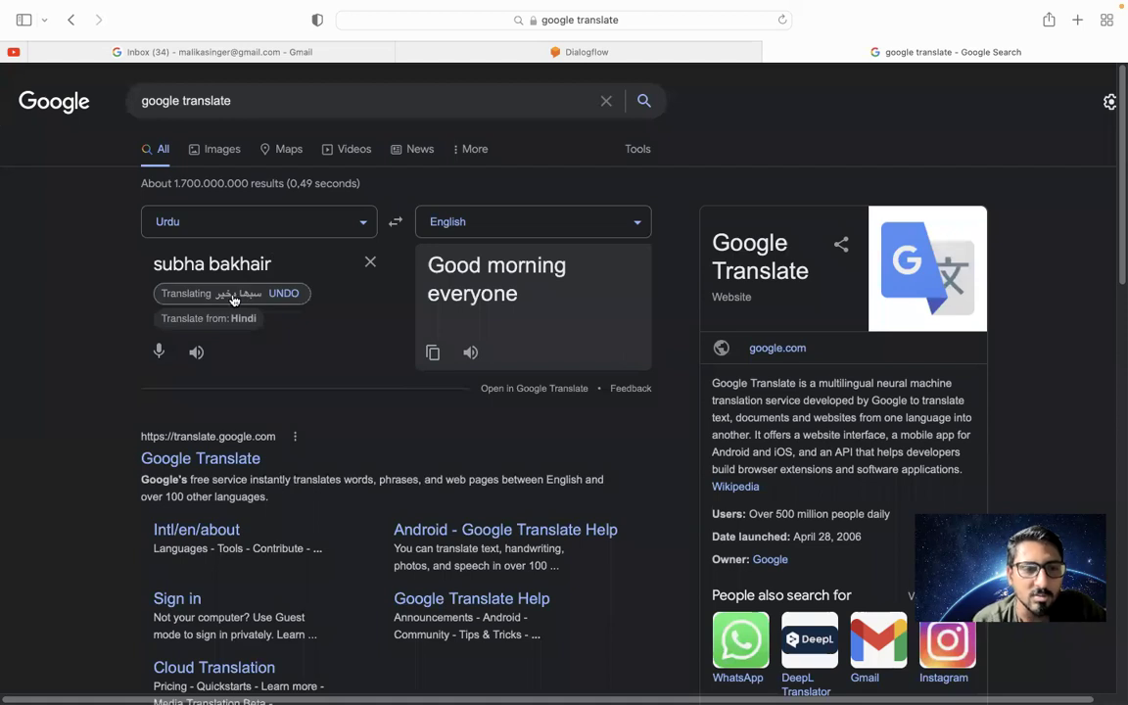
{"action": "triple_click", "coordinate": [180, 264]}
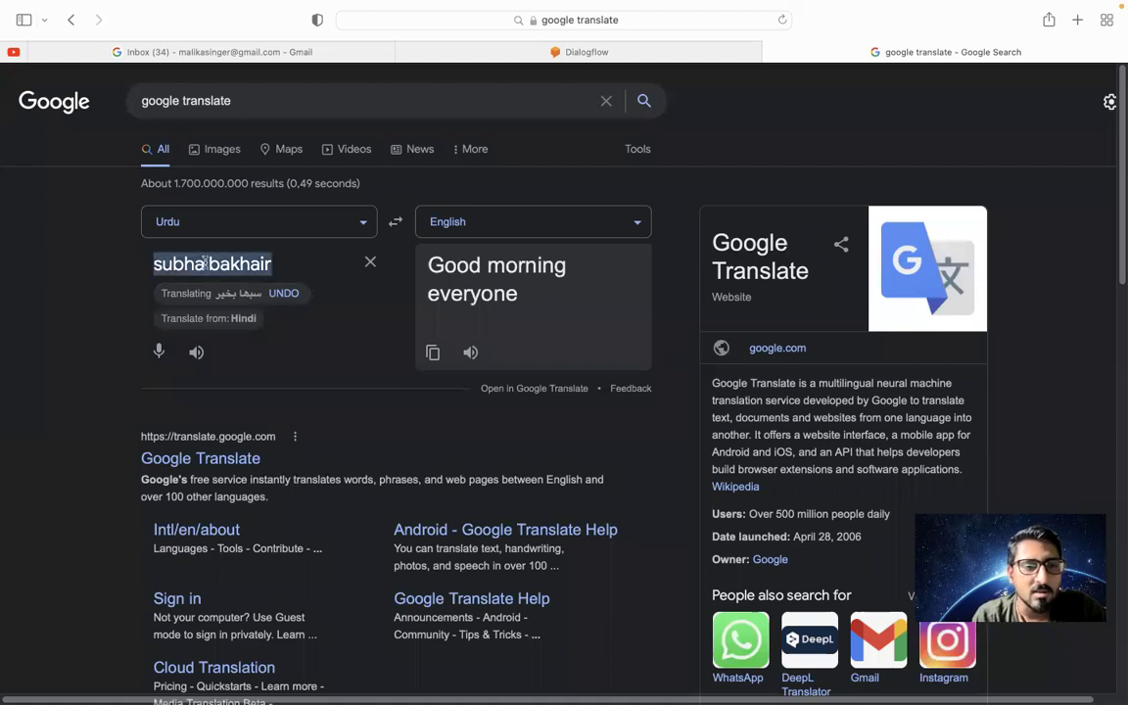
{"action": "key", "text": "BackSpace"}
{"action": "key", "text": "super+z"}
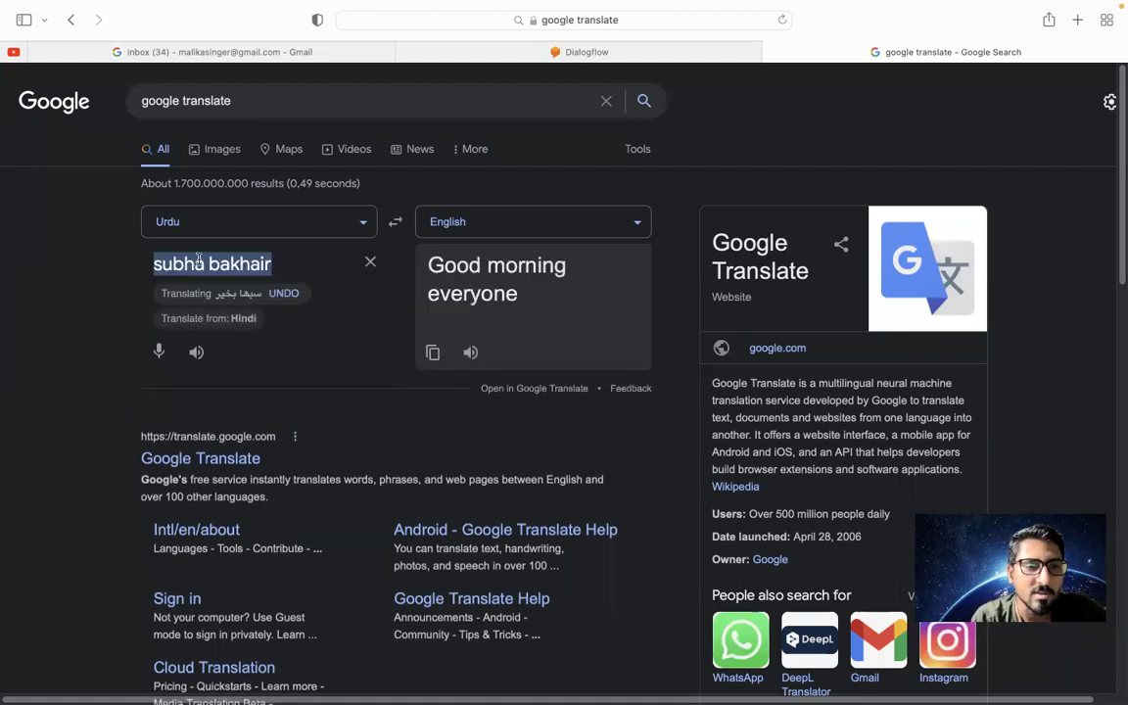
Correct the Urdu source text to "subh bakhair" and swap the languages so the translation runs from English to Urdu
{"action": "left_click", "coordinate": [201, 264]}
{"action": "key", "text": "BackSpace"}
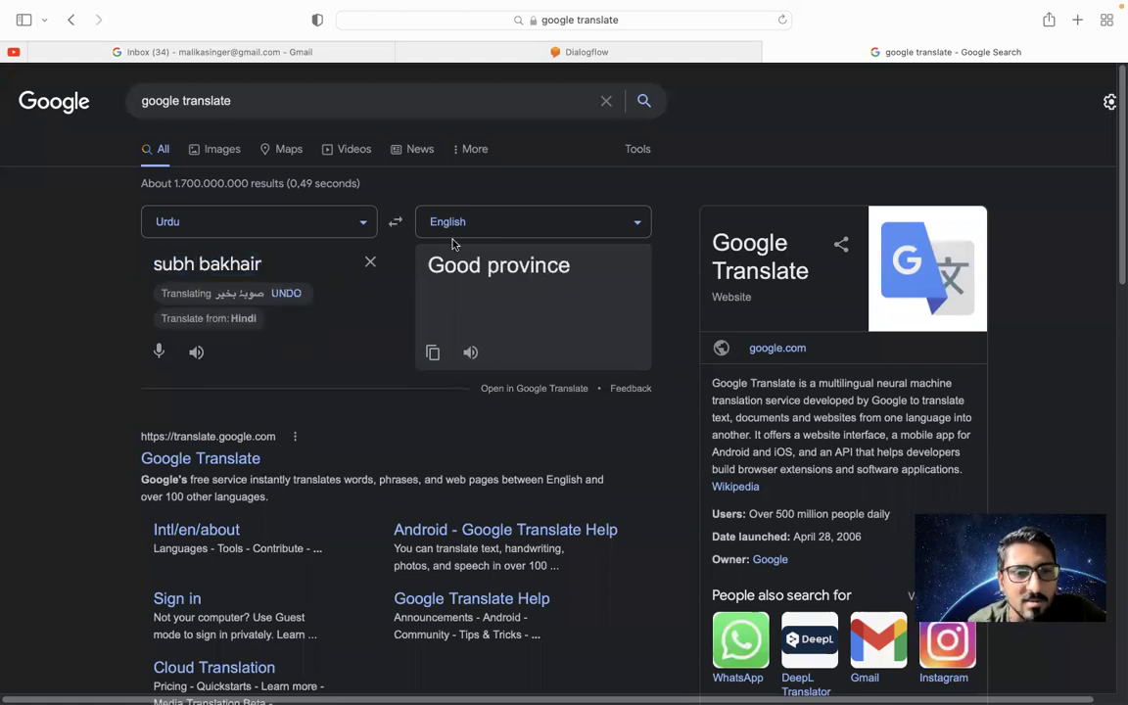
{"action": "triple_click", "coordinate": [497, 264]}
{"action": "left_click", "coordinate": [396, 221]}
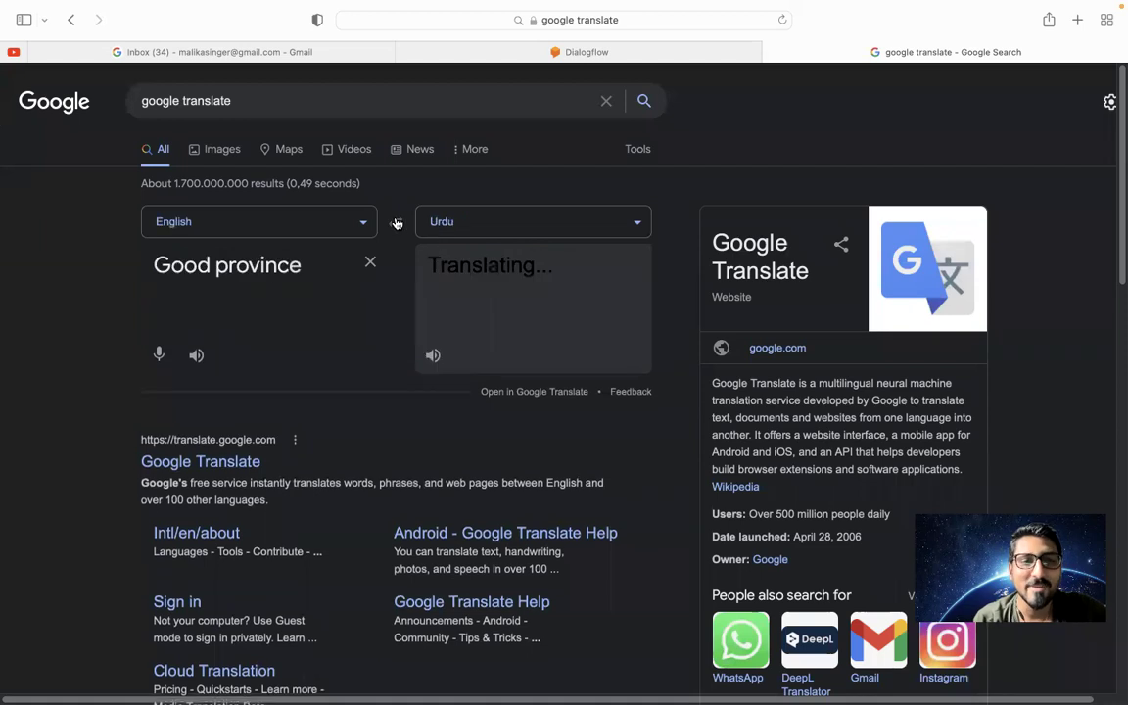
Replace the English source text with "good morning" and copy its Urdu translation
{"action": "triple_click", "coordinate": [218, 263]}
{"action": "type", "text": "good "}
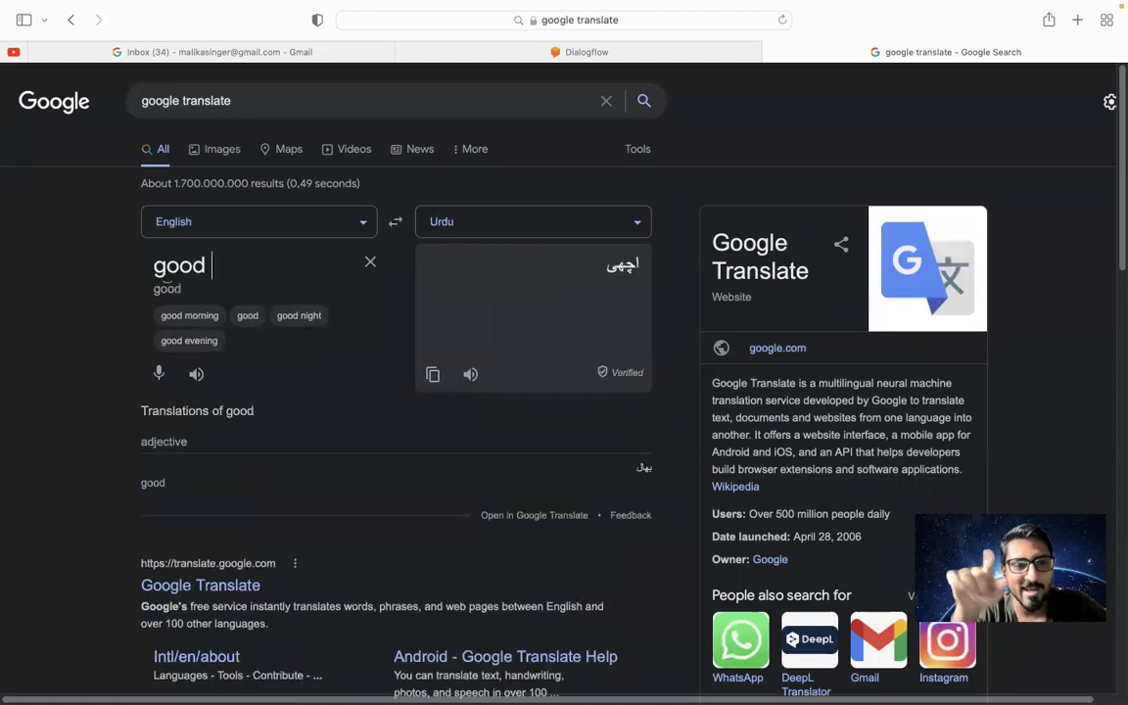
{"action": "type", "text": "morninng"}
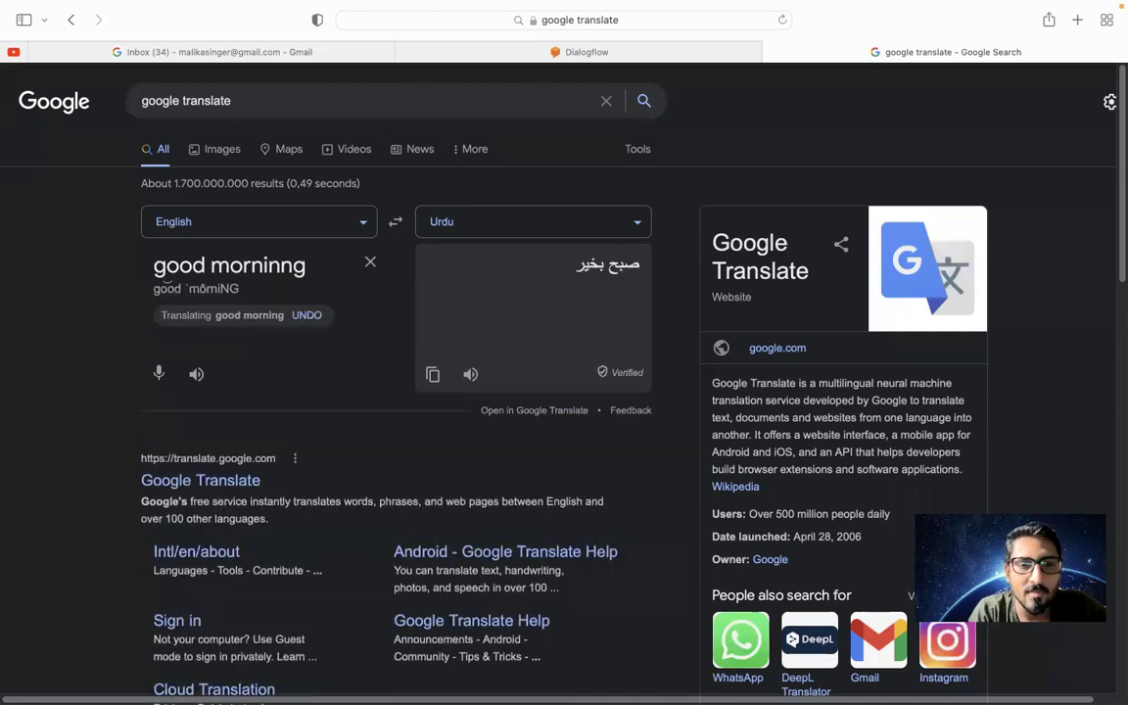
{"action": "key", "text": "BackSpace"}
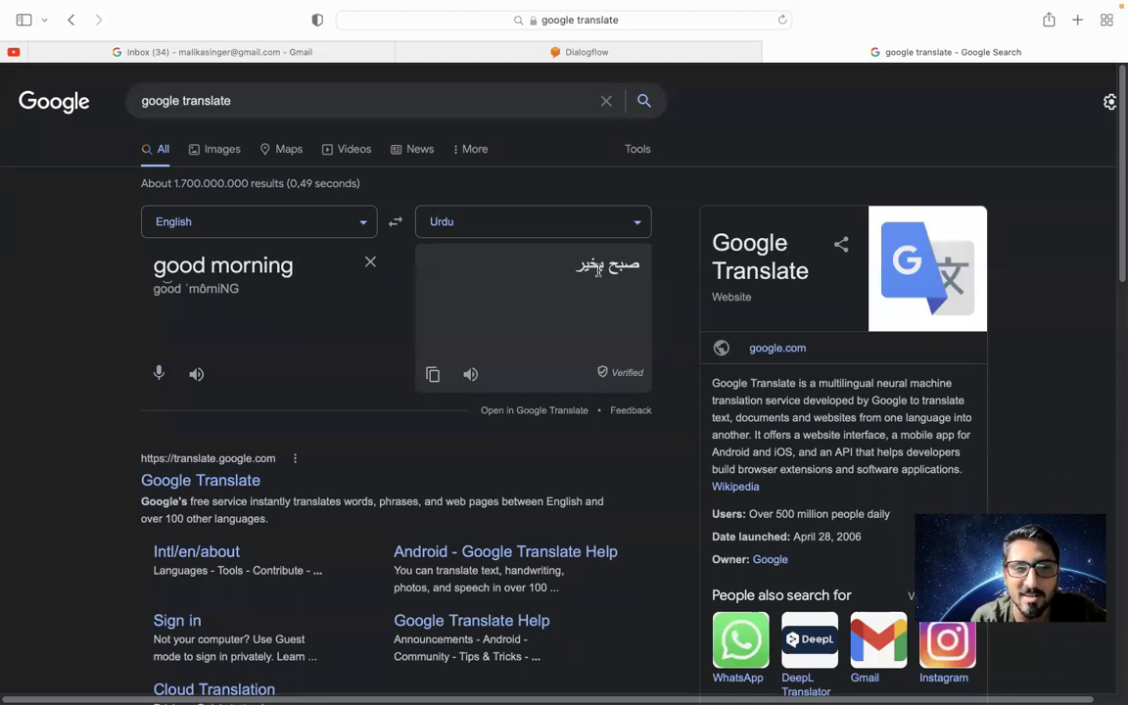
{"action": "left_click", "coordinate": [433, 374]}
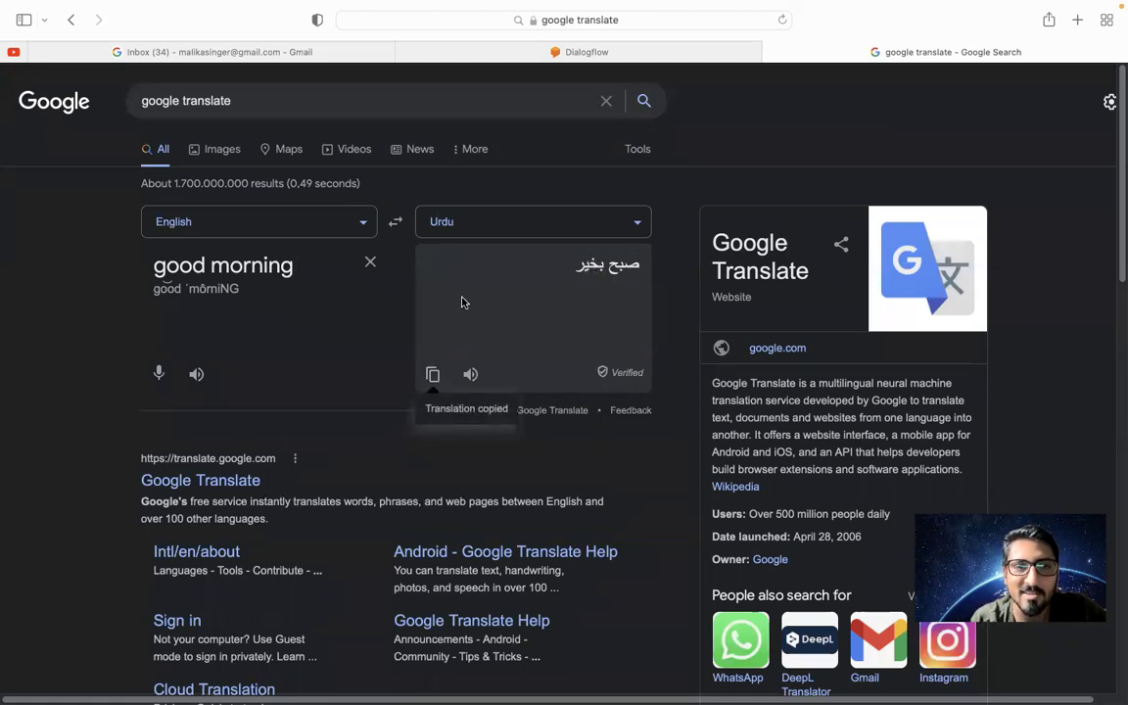
Switch to Dialogflow and paste the copied "صبح بخیر" as the intent's first text response
{"action": "left_click", "coordinate": [555, 55]}
{"action": "left_click", "coordinate": [314, 505]}
{"action": "key", "text": "super+v"}
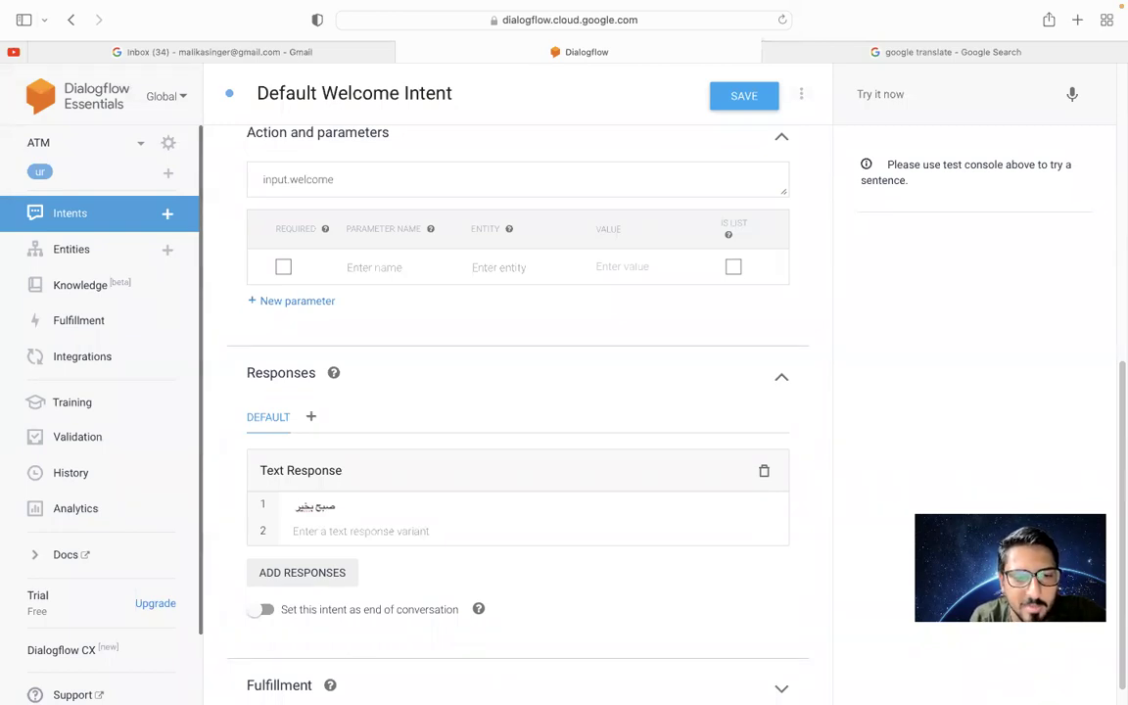
Return to Google Translate and replace the English source text with "I am your atm machine,"
{"action": "left_click", "coordinate": [883, 51]}
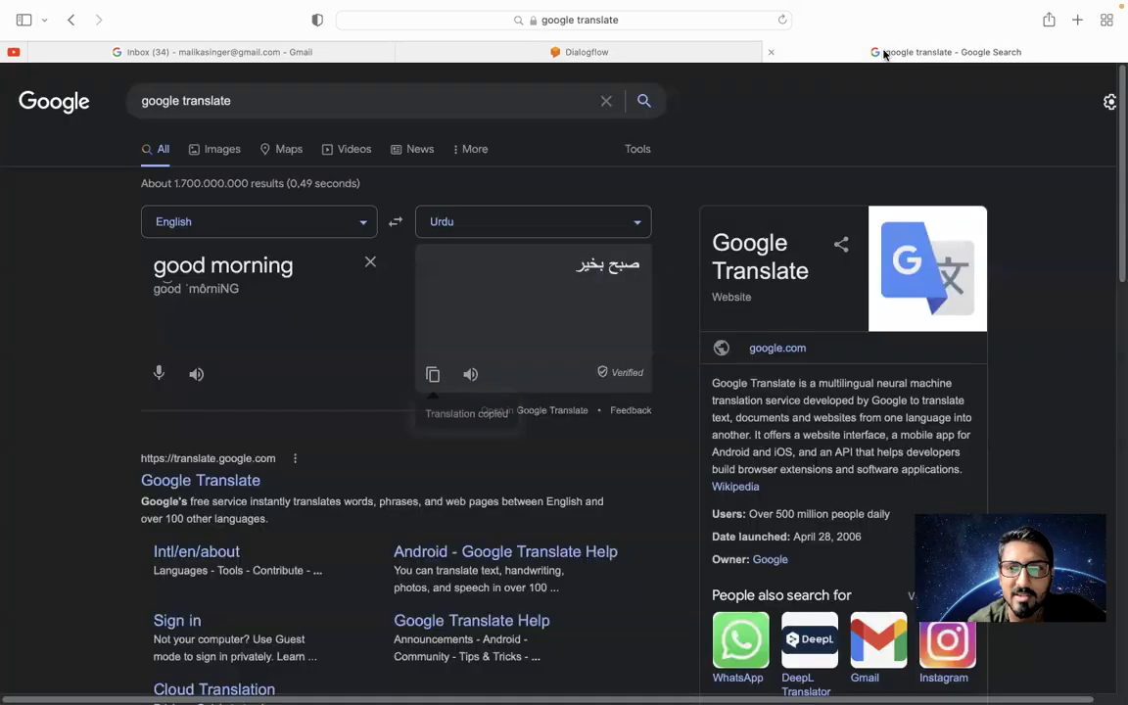
{"action": "triple_click", "coordinate": [235, 270]}
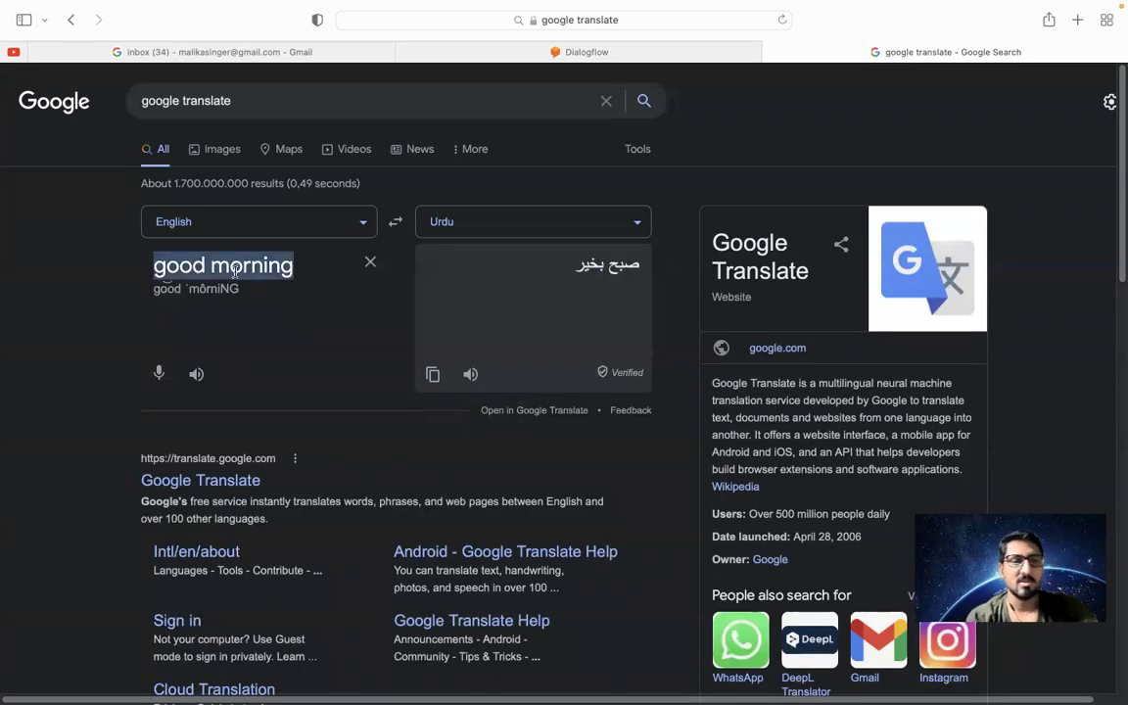
{"action": "key", "text": "BackSpace"}
{"action": "type", "text": "I am your atm m"}
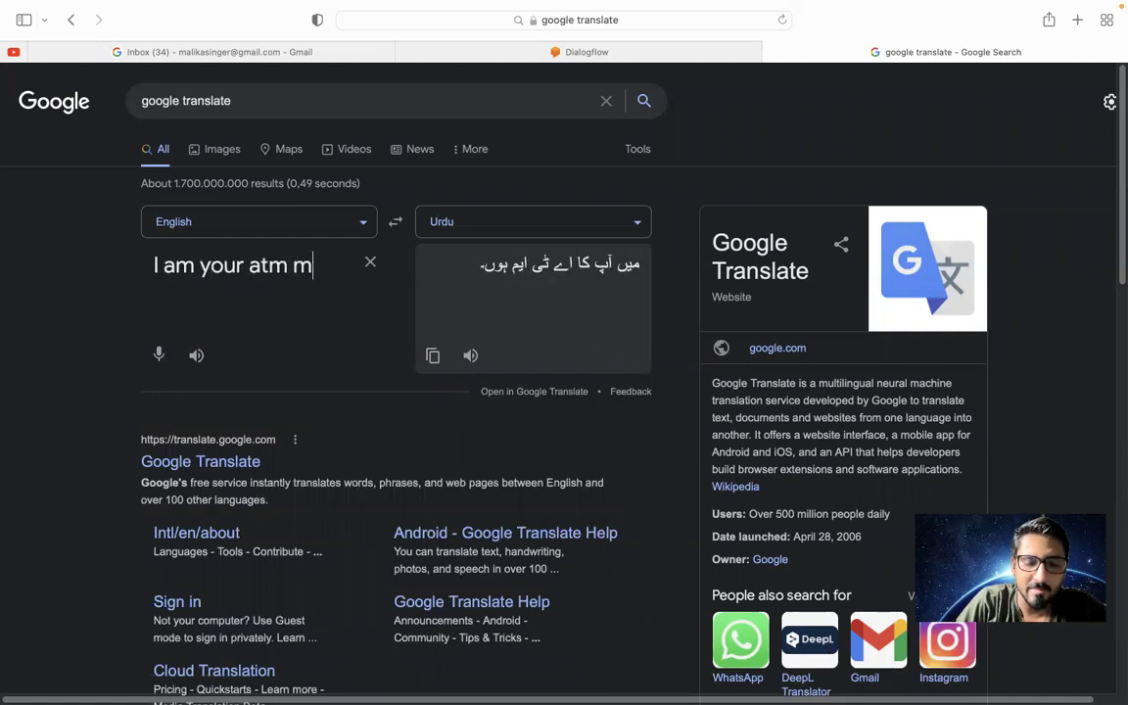
{"action": "type", "text": "achine"}
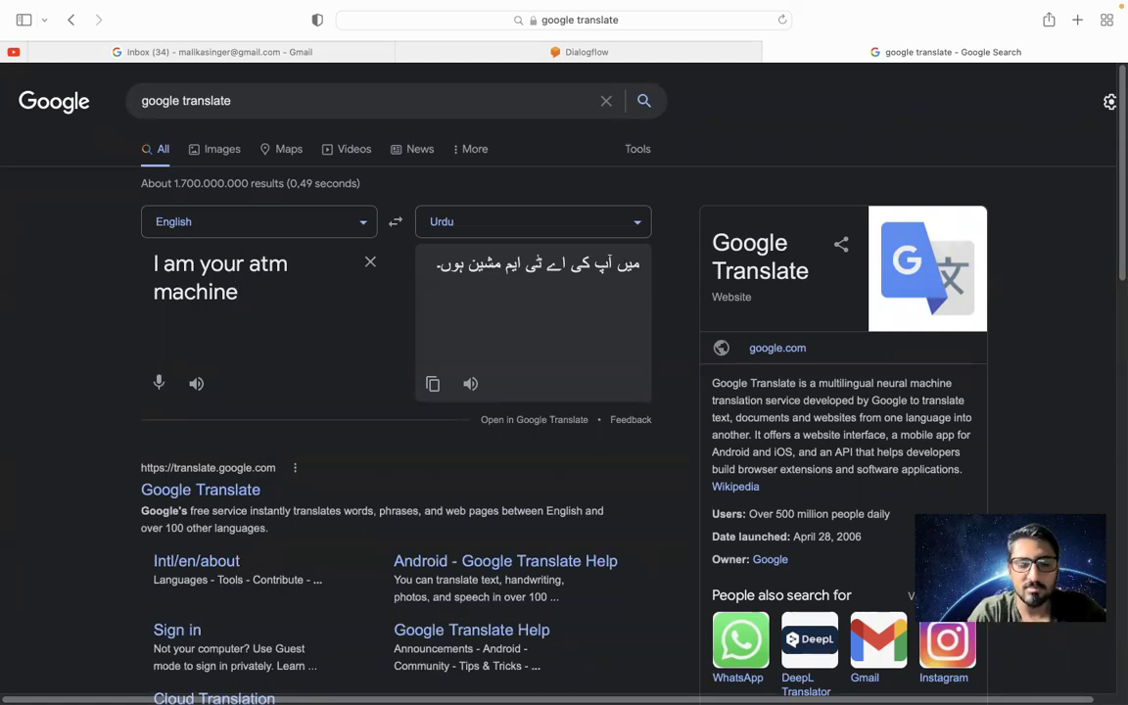
{"action": "type", "text": ", ap"}
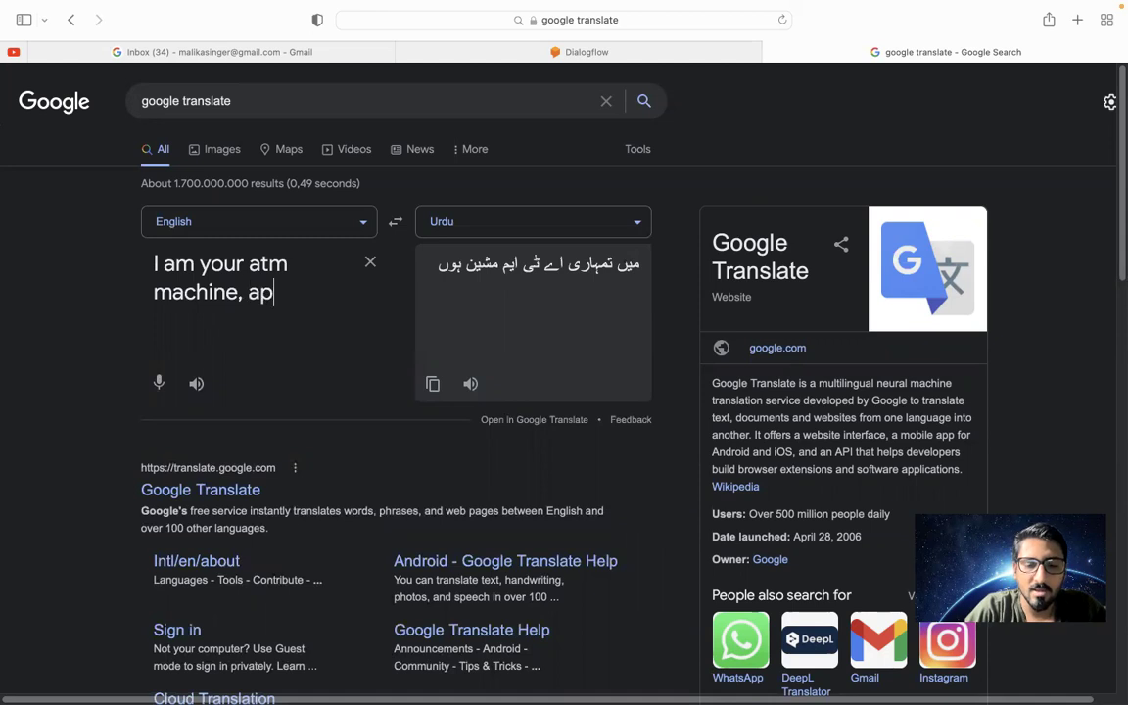
{"action": "type", "text": "ko kitne pai"}
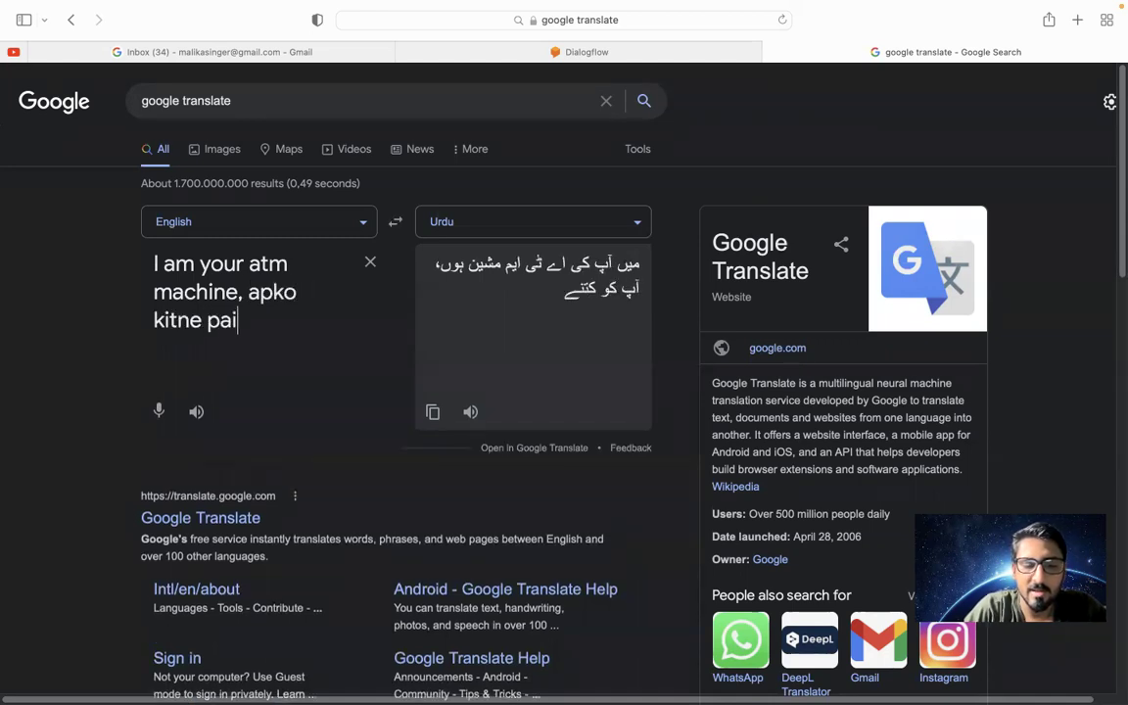
{"action": "type", "text": "say ni"}
{"action": "key", "text": "BackSpace"}
{"action": "key", "text": "BackSpace"}
{"action": "key", "text": "BackSpace"}
{"action": "key", "text": "BackSpace"}
{"action": "key", "text": "BackSpace"}
{"action": "key", "text": "BackSpace"}
{"action": "key", "text": "BackSpace"}
{"action": "key", "text": "BackSpace"}
{"action": "key", "text": "BackSpace"}
{"action": "key", "text": "BackSpace"}
{"action": "key", "text": "BackSpace"}
{"action": "key", "text": "BackSpace"}
{"action": "key", "text": "BackSpace"}
{"action": "key", "text": "BackSpace"}
{"action": "key", "text": "BackSpace"}
{"action": "key", "text": "BackSpace"}
{"action": "key", "text": "BackSpace"}
{"action": "key", "text": "BackSpace"}
{"action": "key", "text": "BackSpace"}
{"action": "key", "text": "BackSpace"}
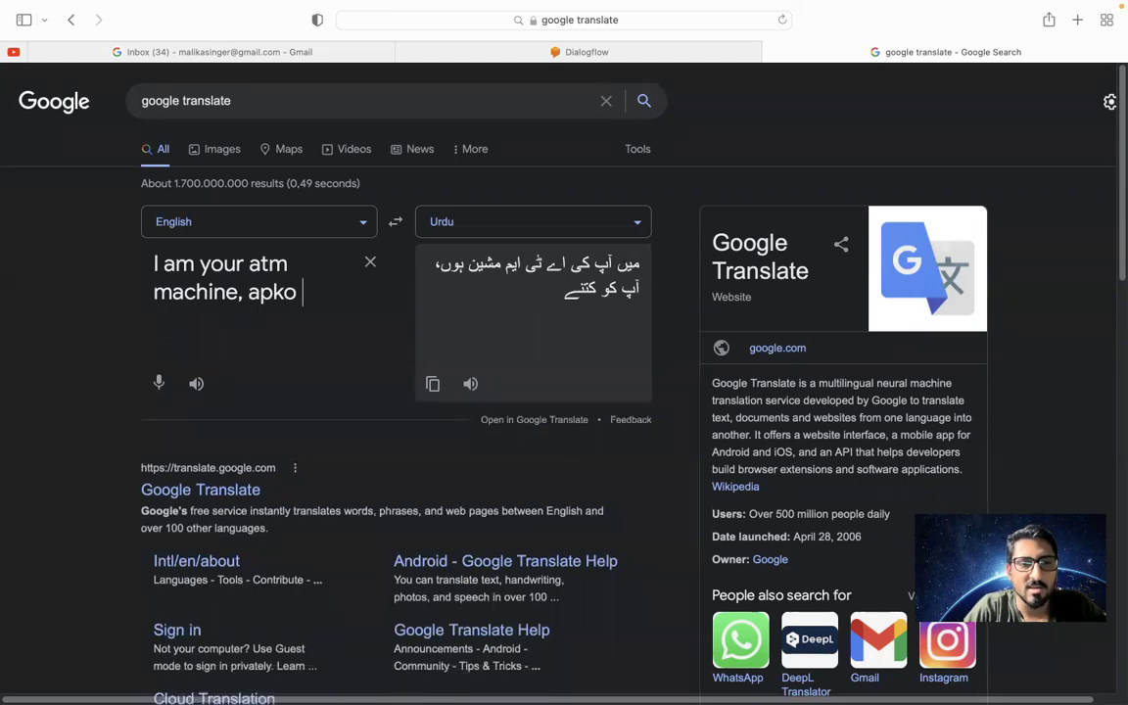
{"action": "type", "text": "ho"}
{"action": "key", "text": "BackSpace"}
{"action": "key", "text": "BackSpace"}
Continue the English source text after the comma with "would you like to withdraw or deposit" and read through the Urdu translation
{"action": "type", "text": "would y"}
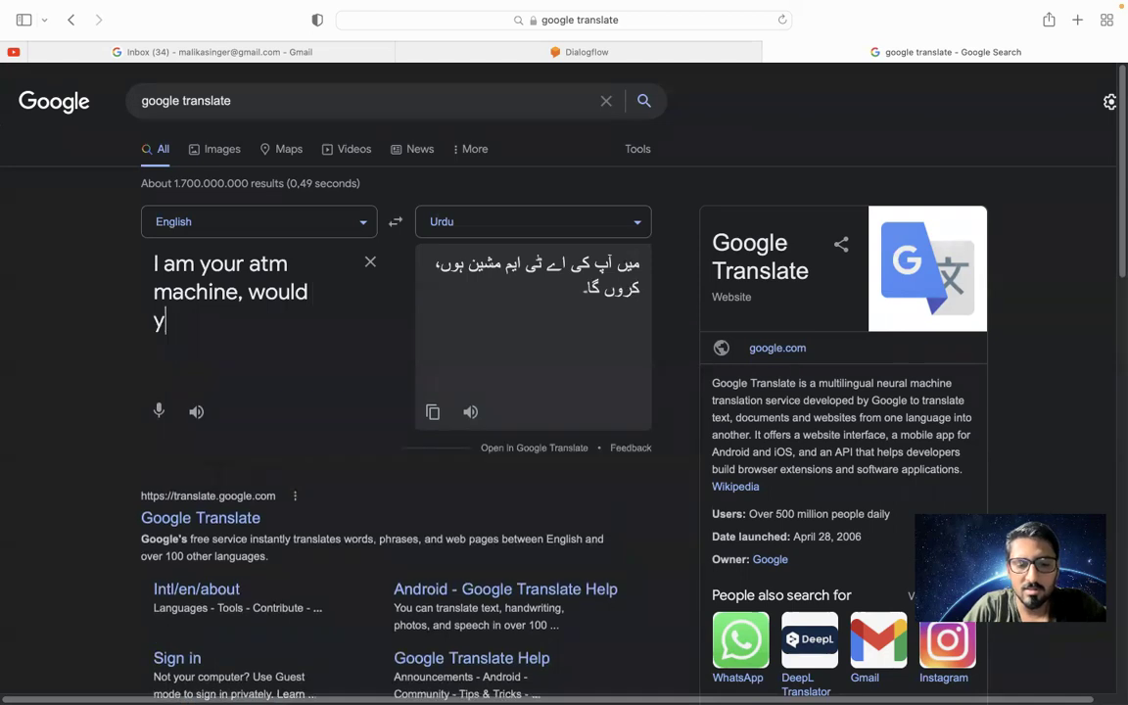
{"action": "type", "text": "ou like to w"}
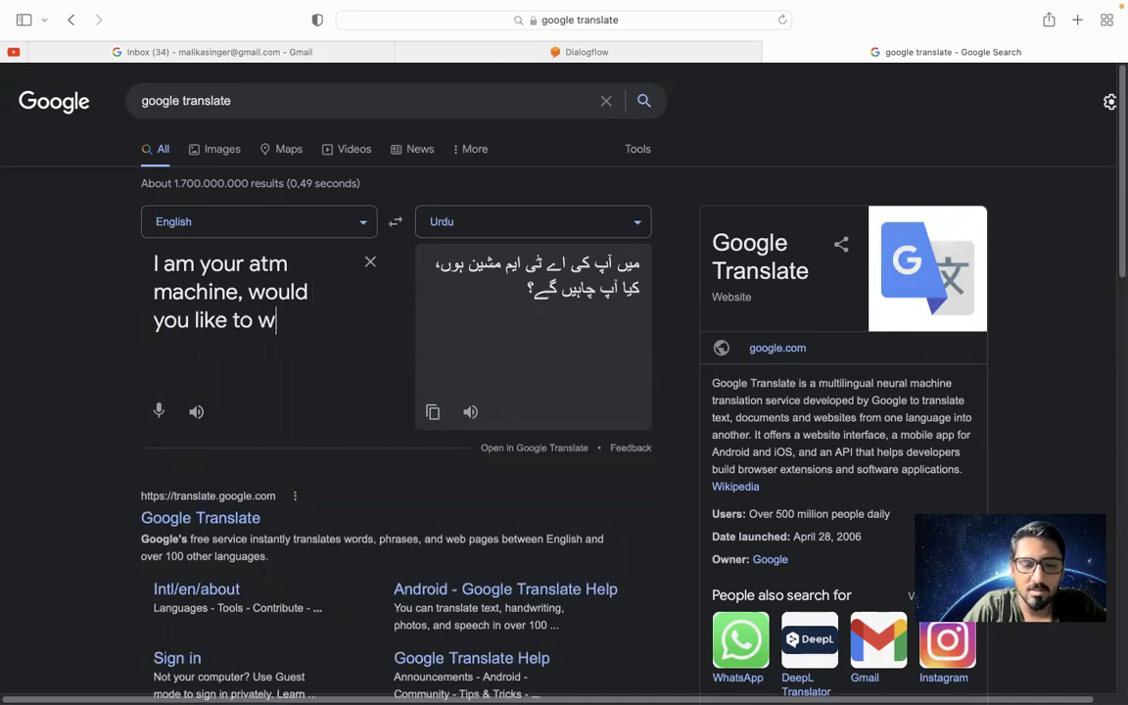
{"action": "type", "text": "ithdraw"}
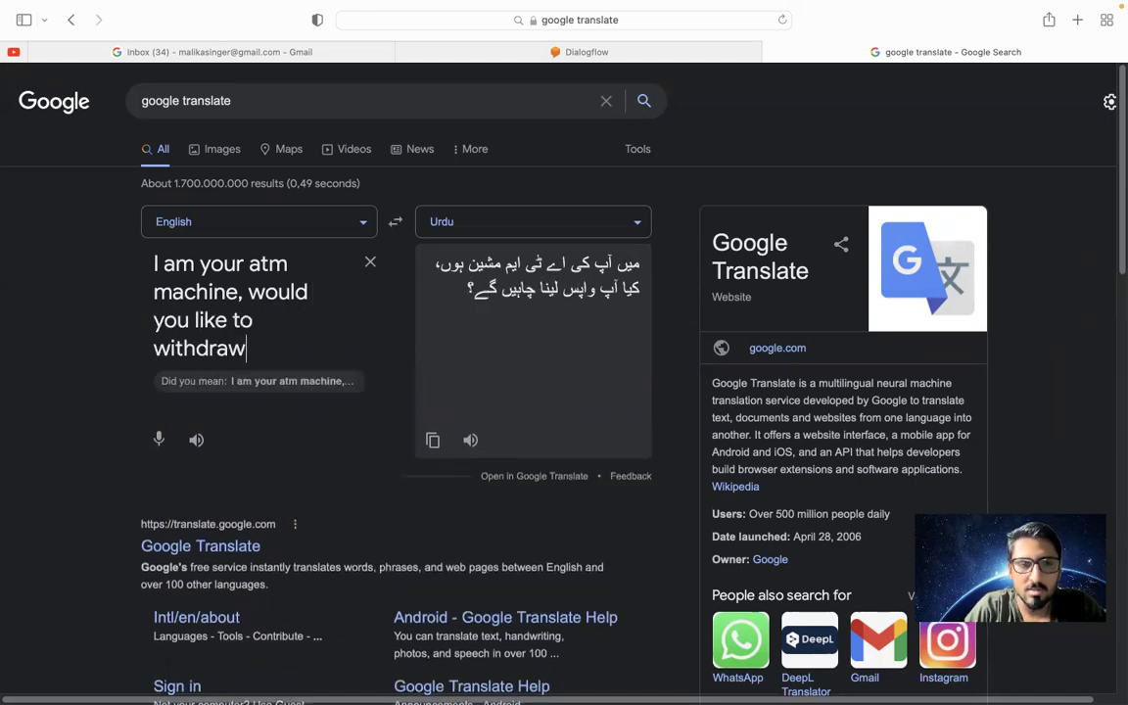
{"action": "type", "text": " or dep"}
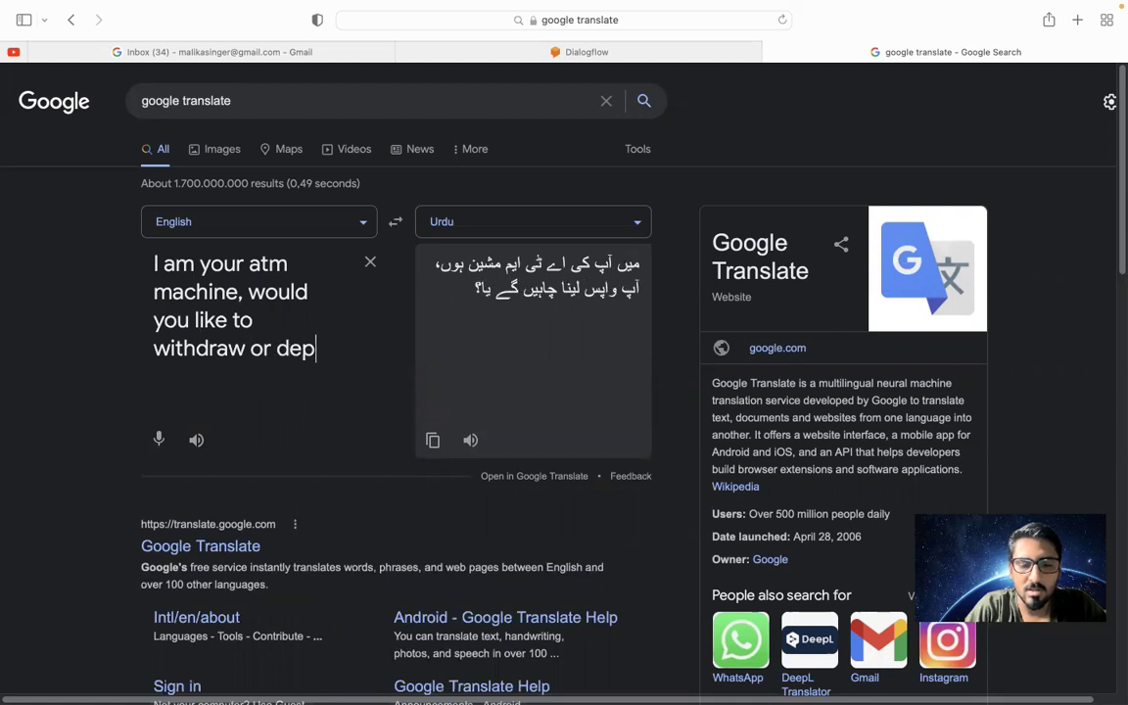
{"action": "type", "text": "osit"}
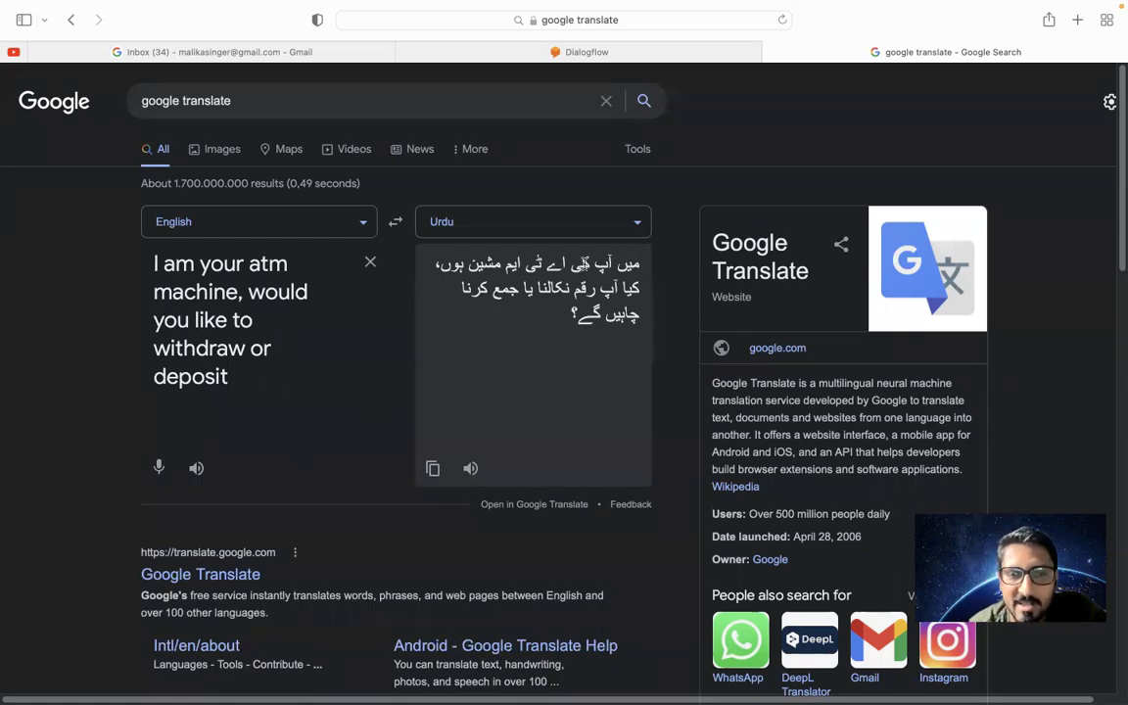
{"action": "left_click_drag", "start_coordinate": [628, 263], "coordinate": [442, 264]}
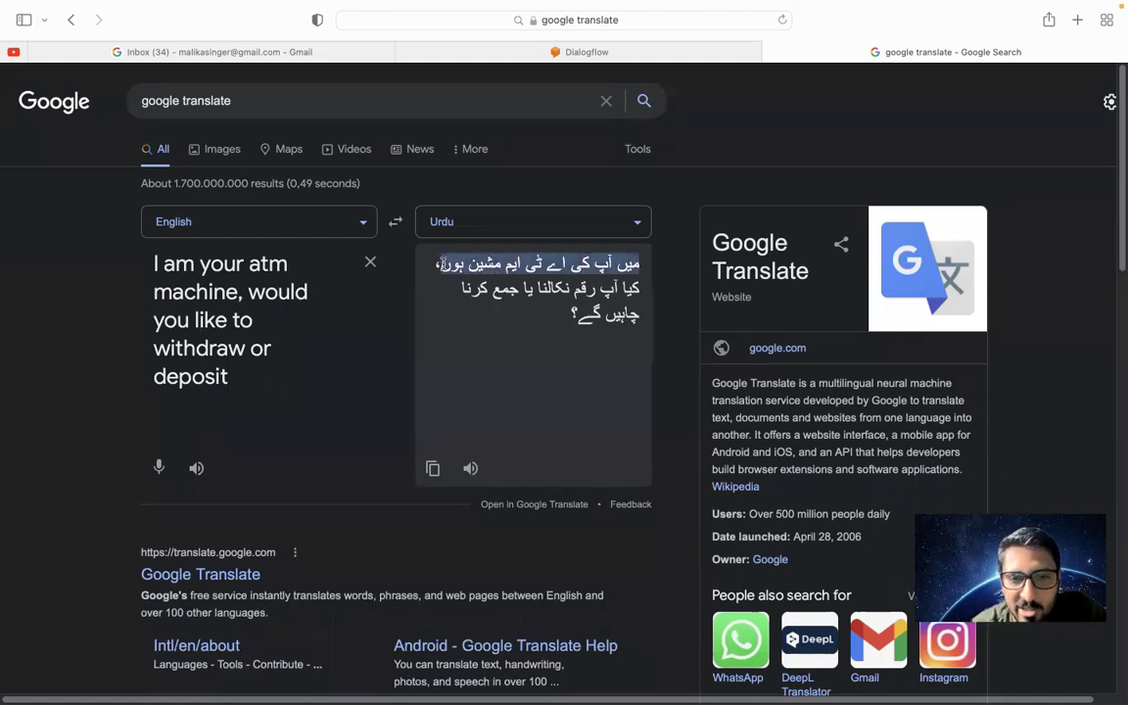
{"action": "left_click_drag", "start_coordinate": [638, 289], "coordinate": [456, 289]}
{"action": "double_click", "coordinate": [536, 282]}
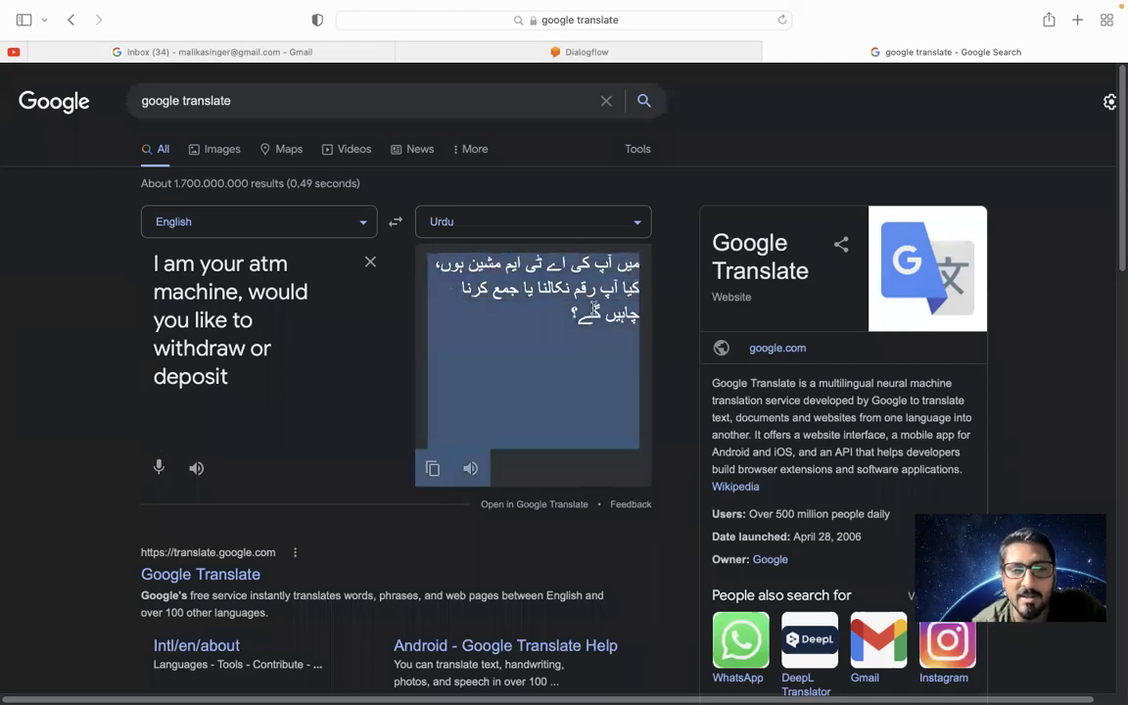
Insert "Good morning, " before "I am your atm machine" in the English source text and copy the full Urdu translation
{"action": "triple_click", "coordinate": [151, 267]}
{"action": "left_click", "coordinate": [154, 265]}
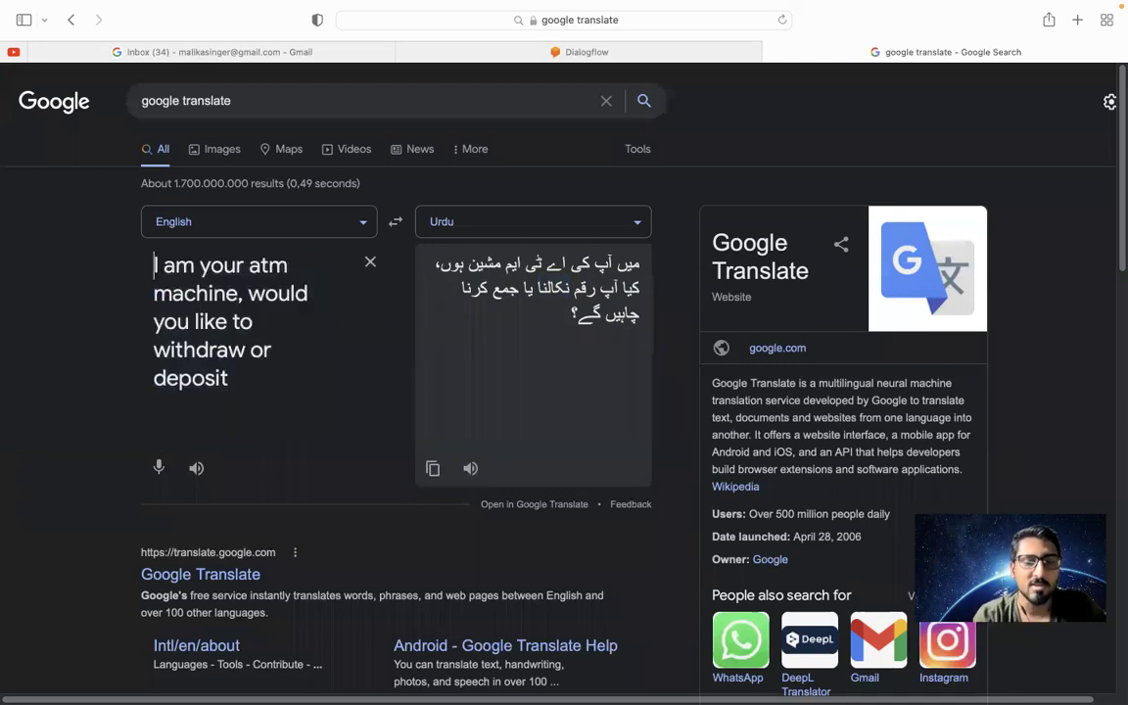
{"action": "type", "text": "Good mor"}
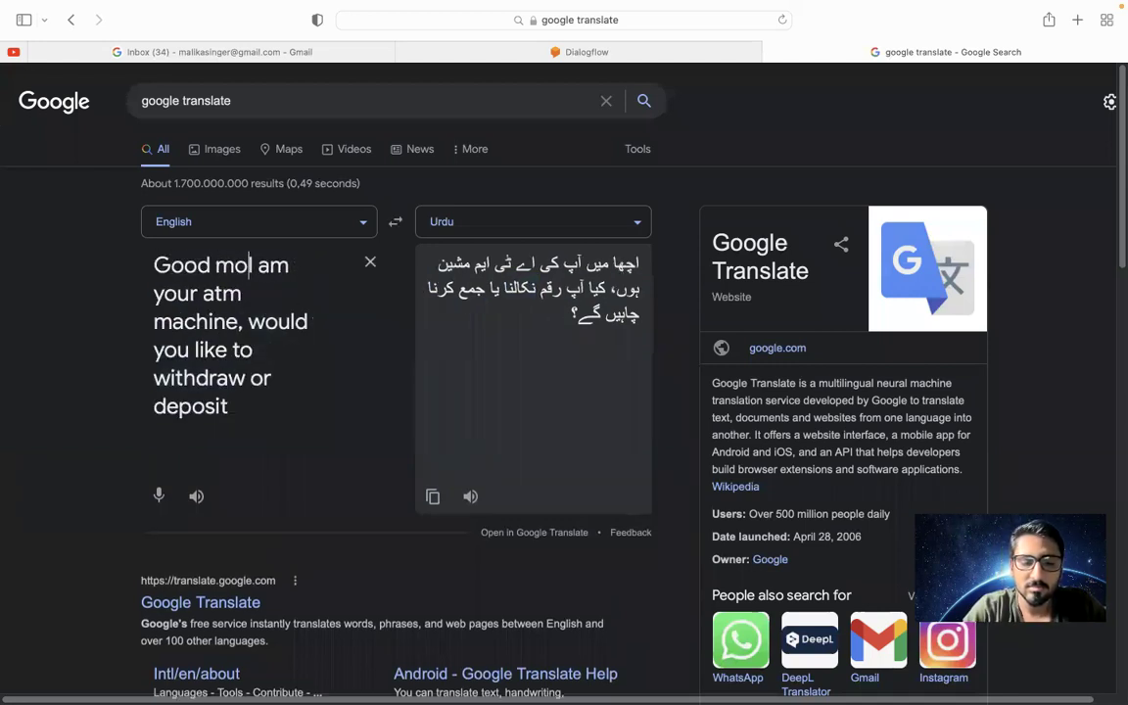
{"action": "type", "text": "ning, I"}
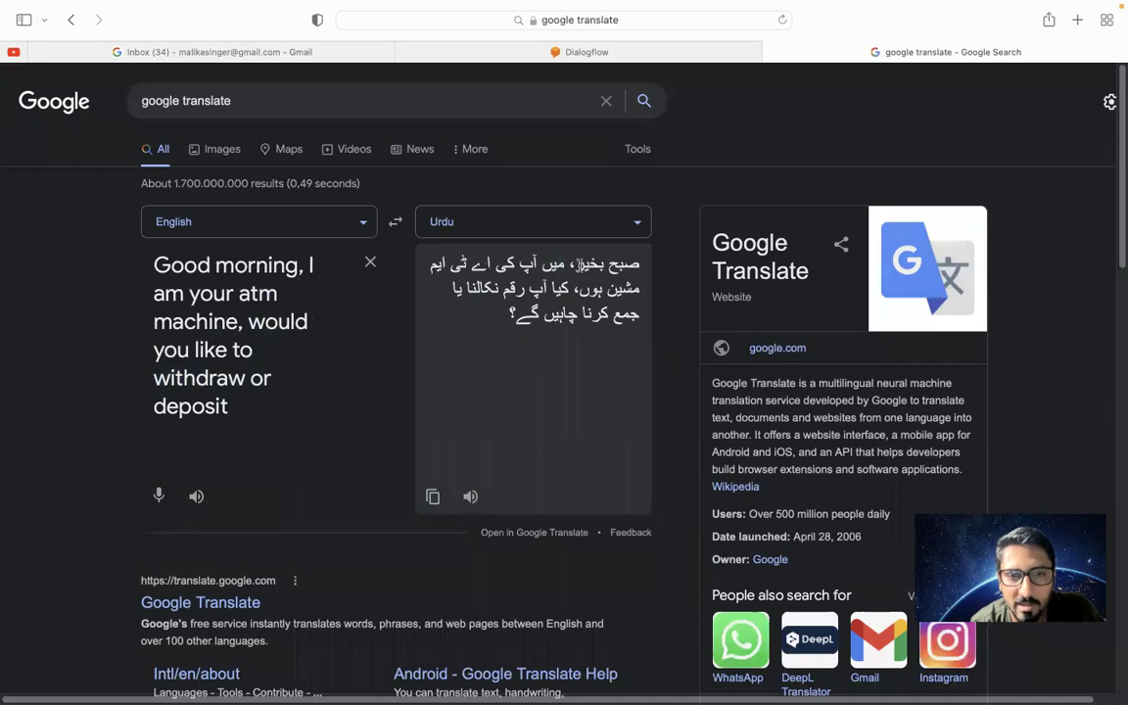
{"action": "triple_click", "coordinate": [522, 308]}
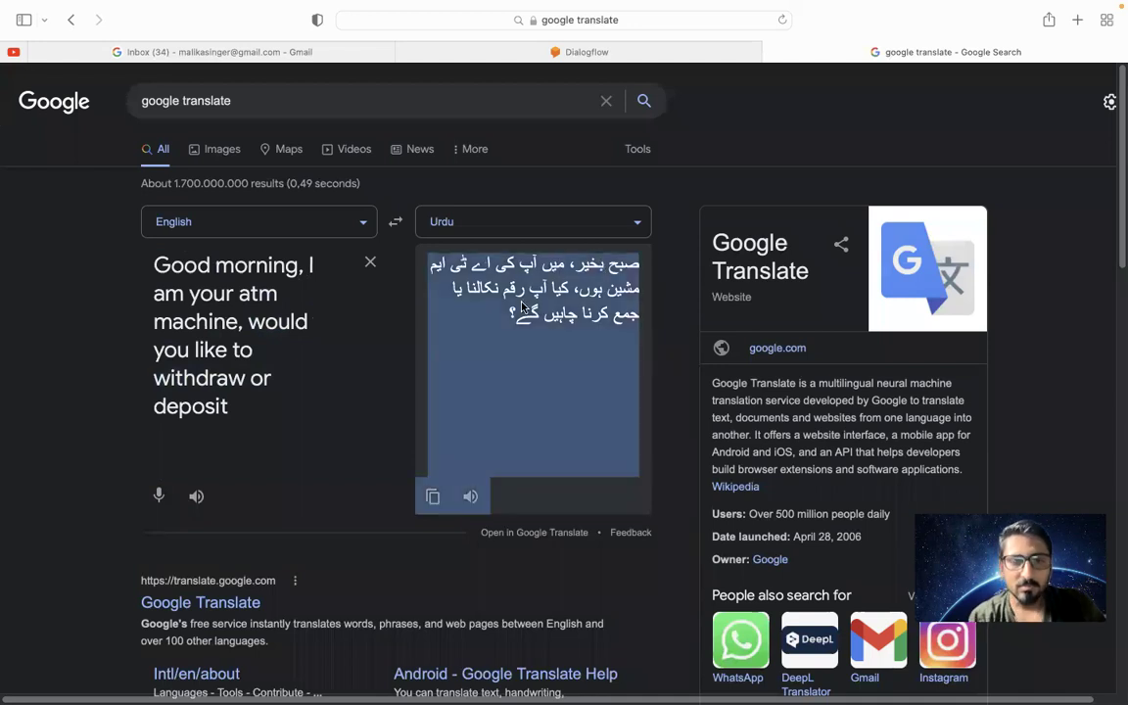
{"action": "left_click", "coordinate": [433, 496]}
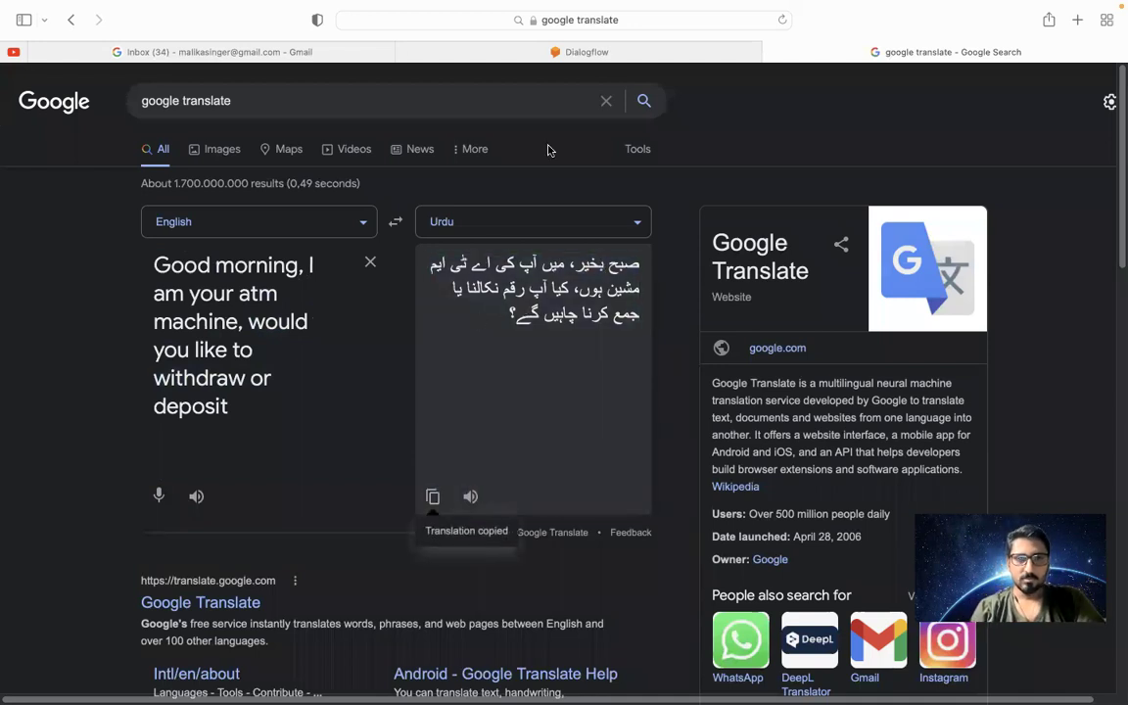
Switch to Dialogflow and replace the first text response with the copied Urdu translation of the full ATM greeting
{"action": "left_click", "coordinate": [600, 52]}
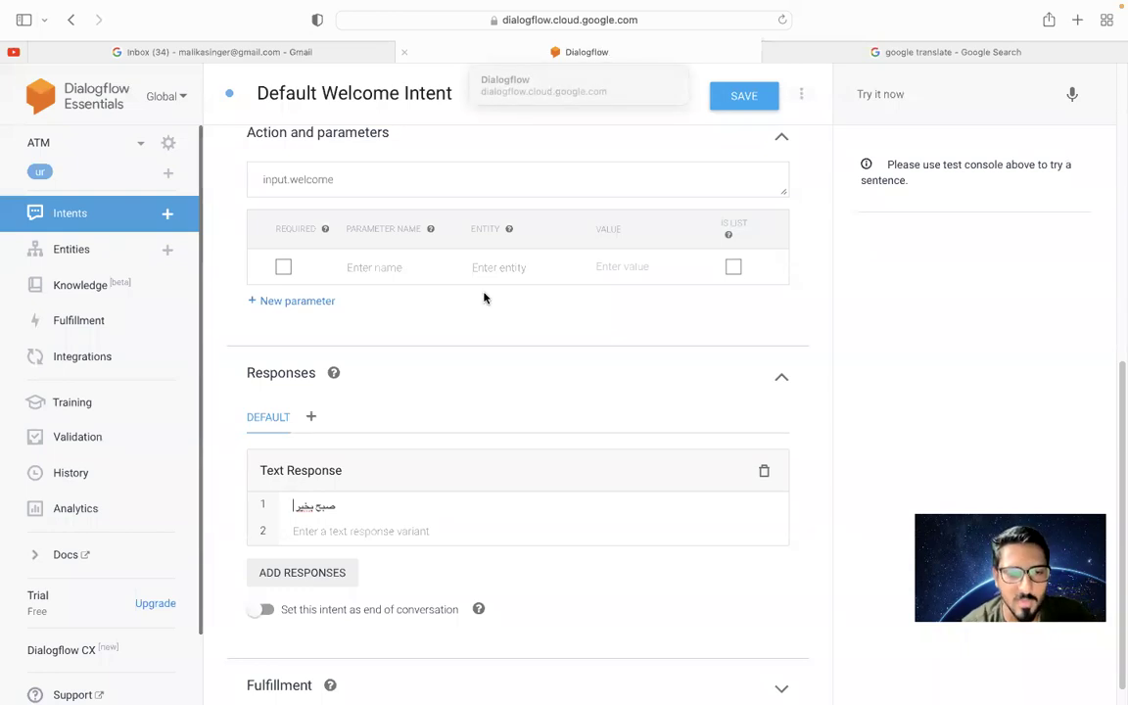
{"action": "left_click", "coordinate": [345, 507]}
{"action": "triple_click", "coordinate": [345, 506]}
{"action": "key", "text": "super+v"}
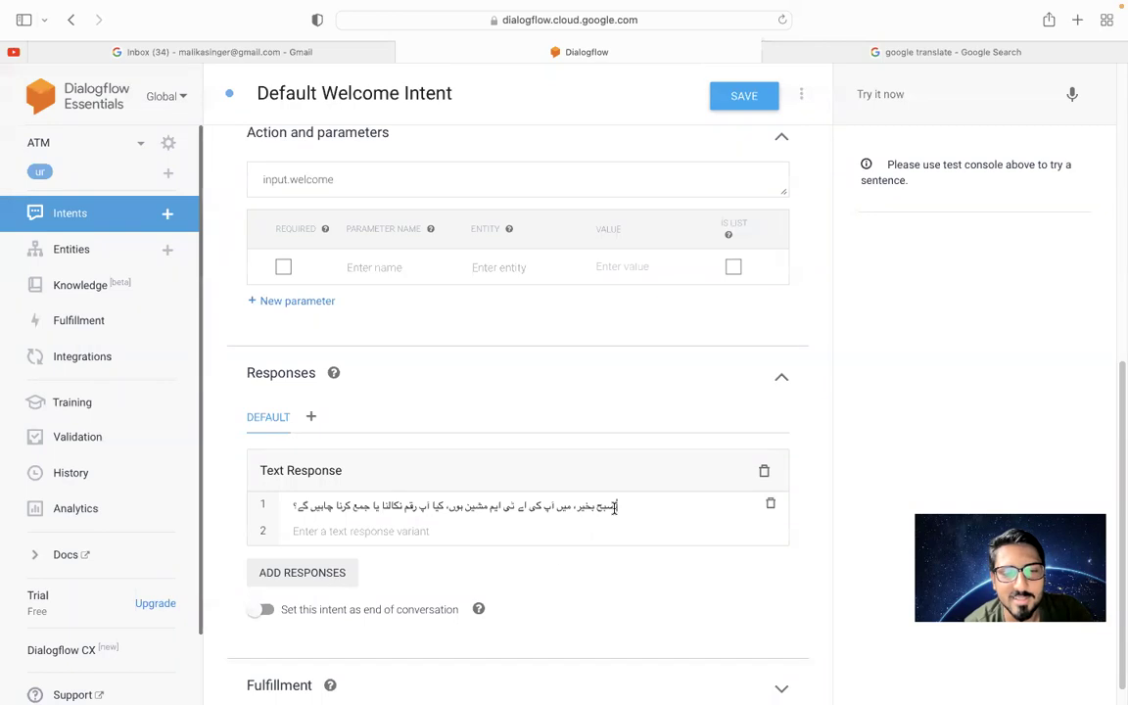
{"action": "scroll", "coordinate": [566, 596], "scroll_direction": "down", "scroll_amount": 1}
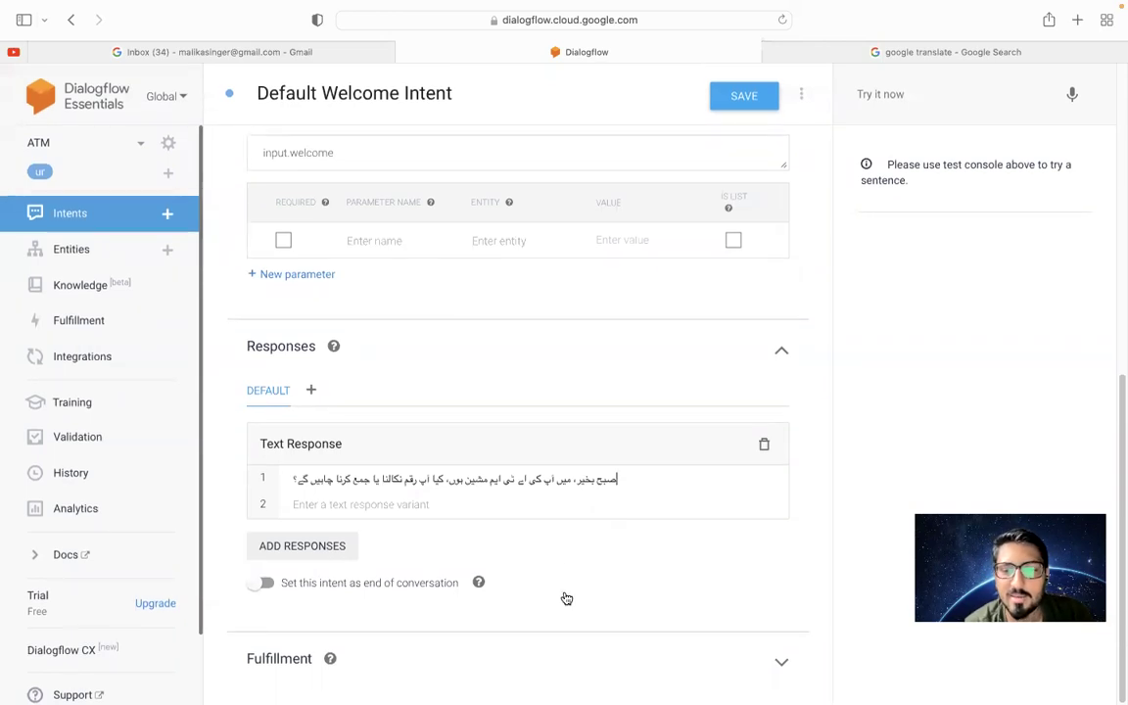
Collapse and reopen the Responses section, and save the Default Welcome Intent
{"action": "left_click", "coordinate": [584, 351]}
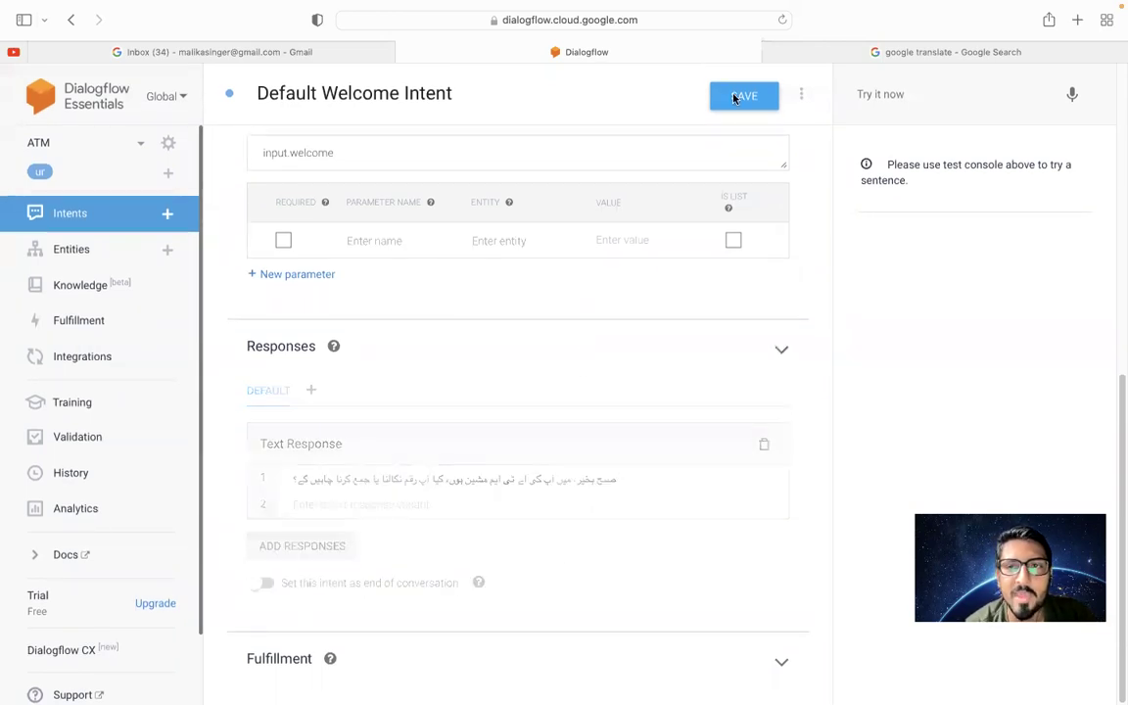
{"action": "scroll", "coordinate": [486, 501], "scroll_direction": "down", "scroll_amount": 2}
{"action": "left_click", "coordinate": [375, 602]}
{"action": "scroll", "coordinate": [548, 490], "scroll_direction": "down", "scroll_amount": 5}
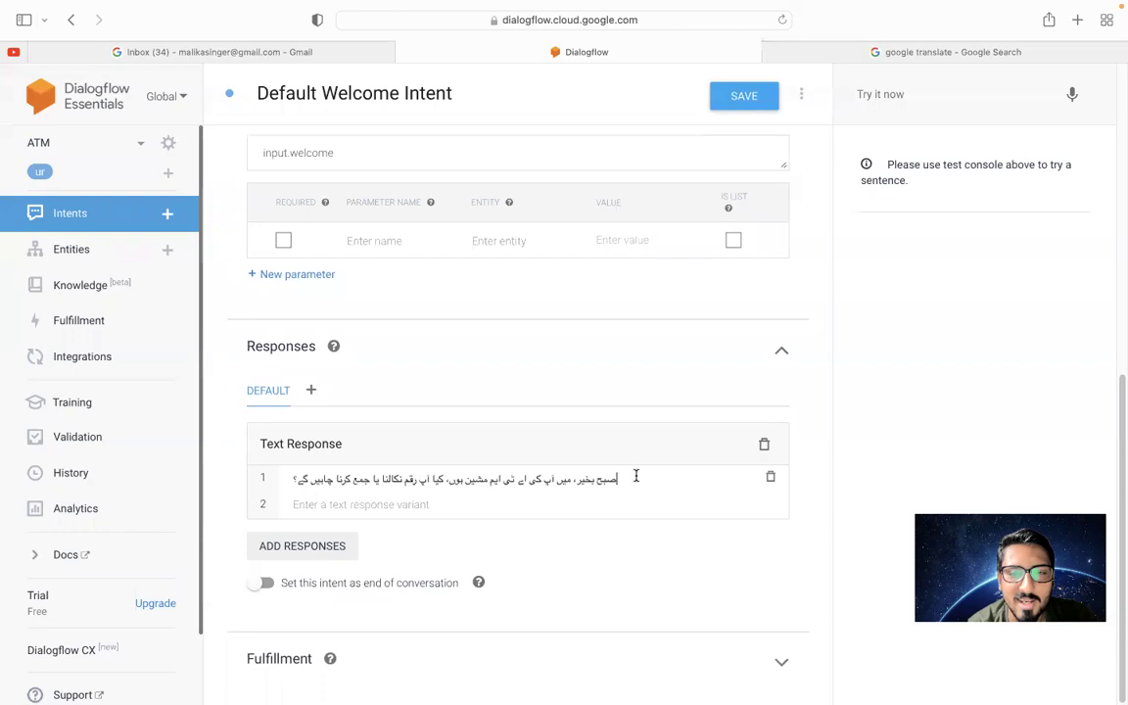
{"action": "left_click", "coordinate": [741, 99]}
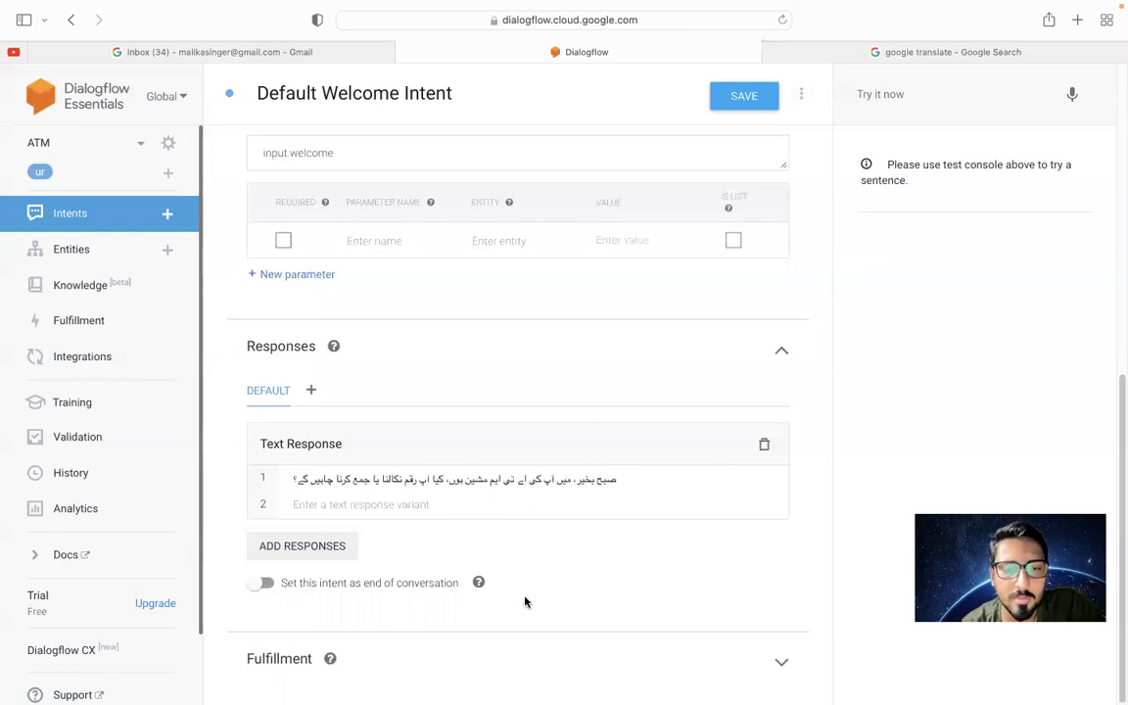
Review the Urdu text response and expand the intent's Fulfillment section to view its webhook options
{"action": "scroll", "coordinate": [636, 597], "scroll_direction": "up", "scroll_amount": 1}
{"action": "scroll", "coordinate": [636, 597], "scroll_direction": "down", "scroll_amount": 1}
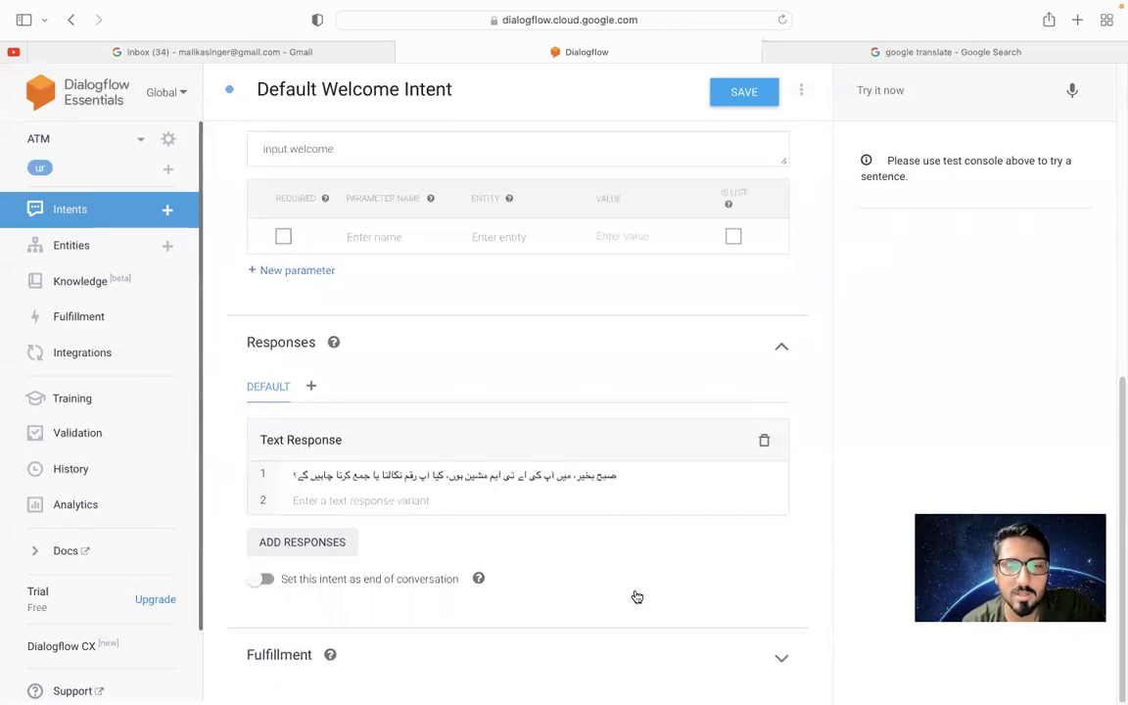
{"action": "left_click_drag", "start_coordinate": [576, 480], "coordinate": [622, 478]}
{"action": "left_click", "coordinate": [622, 480]}
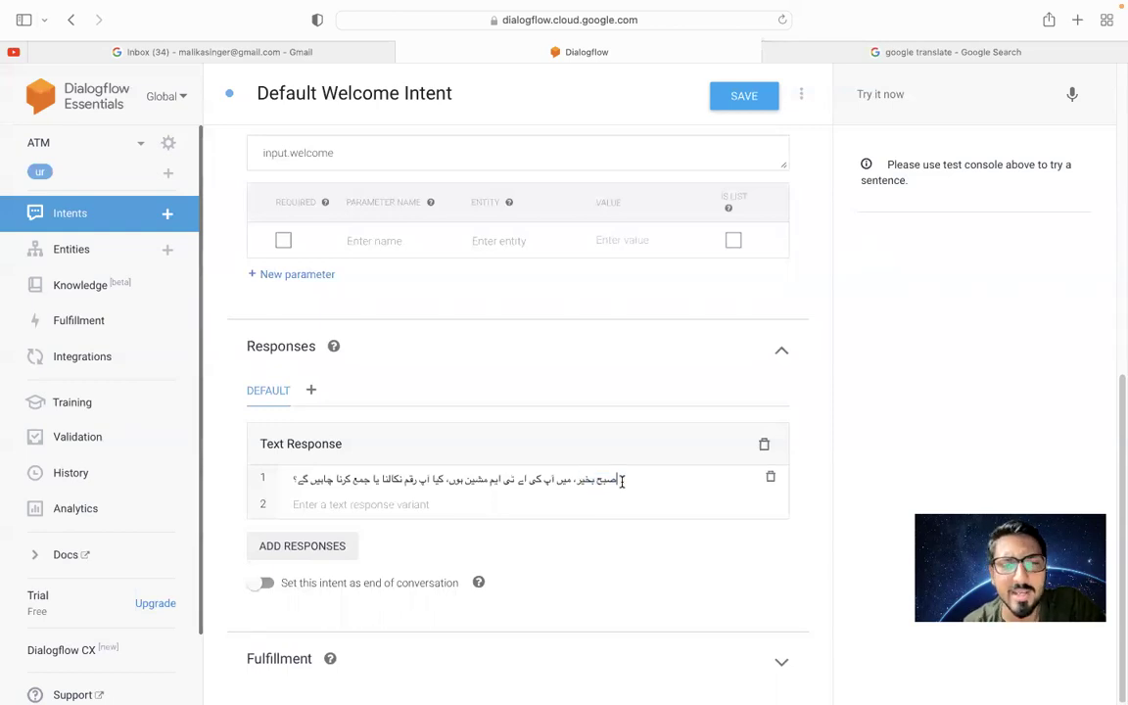
{"action": "left_click", "coordinate": [285, 660]}
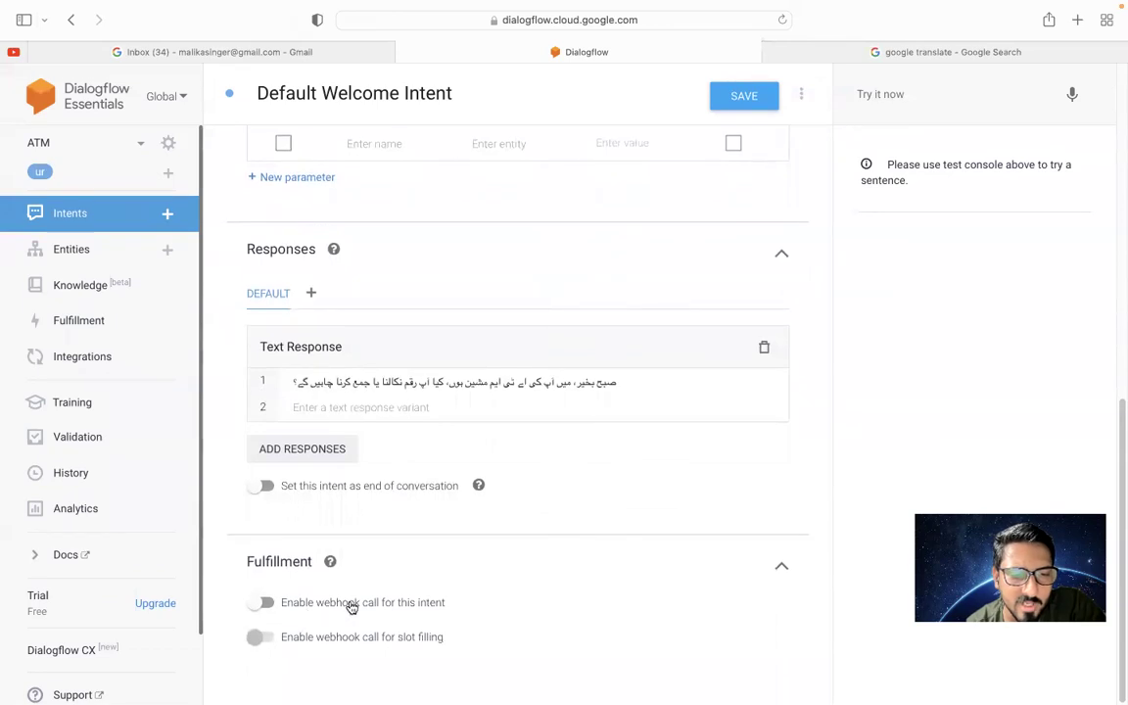
Return to the Urdu text response and save the Default Welcome Intent
{"action": "scroll", "coordinate": [537, 505], "scroll_direction": "up", "scroll_amount": 3}
{"action": "left_click", "coordinate": [629, 556]}
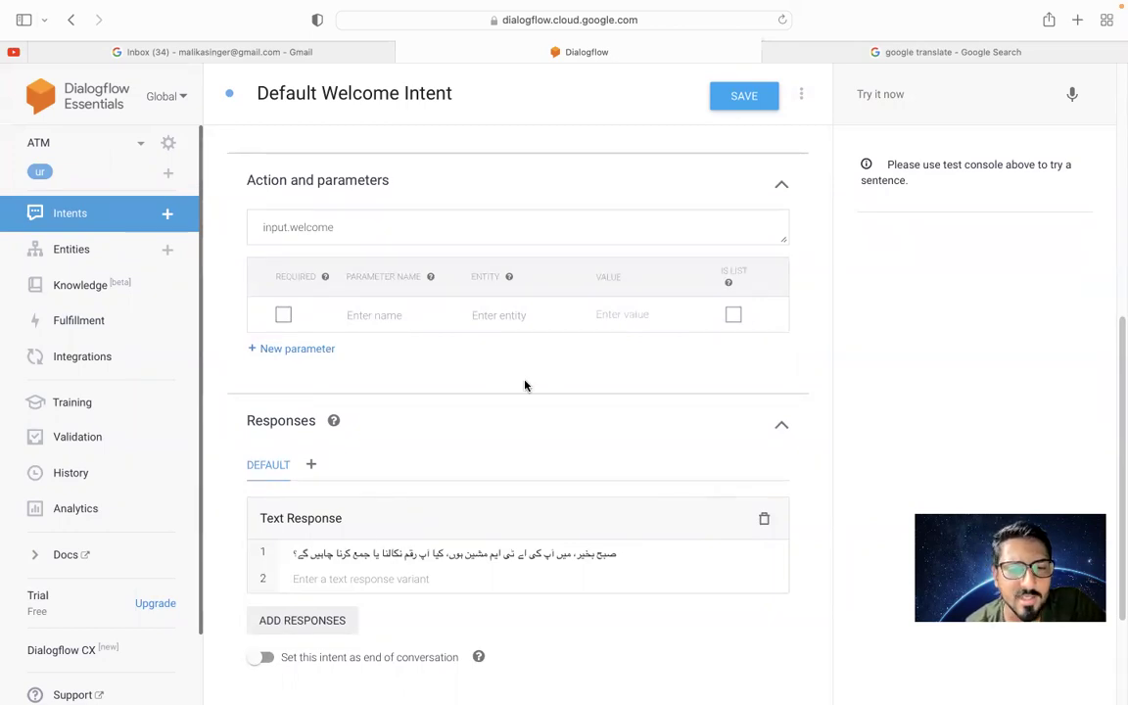
{"action": "left_click", "coordinate": [741, 98]}
Review the Default Welcome Intent's Welcome event, Urdu training phrases, and action and parameters
{"action": "scroll", "coordinate": [411, 358], "scroll_direction": "up", "scroll_amount": 10}
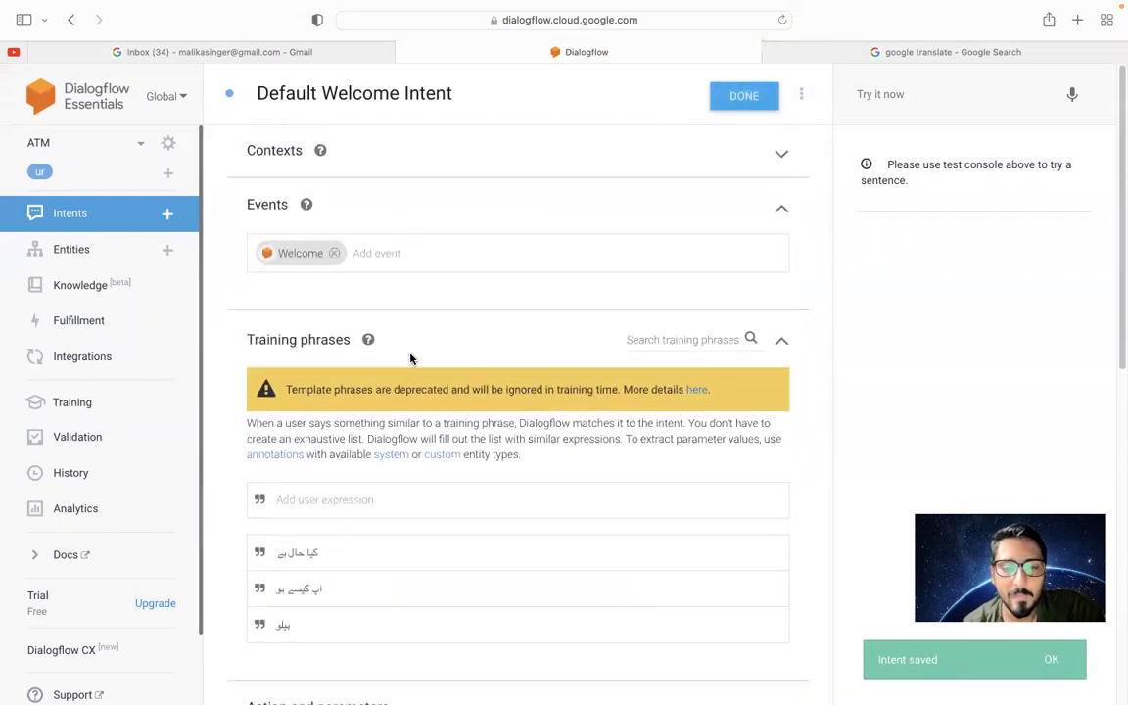
{"action": "scroll", "coordinate": [411, 358], "scroll_direction": "down", "scroll_amount": 4}
{"action": "scroll", "coordinate": [411, 359], "scroll_direction": "down", "scroll_amount": 2}
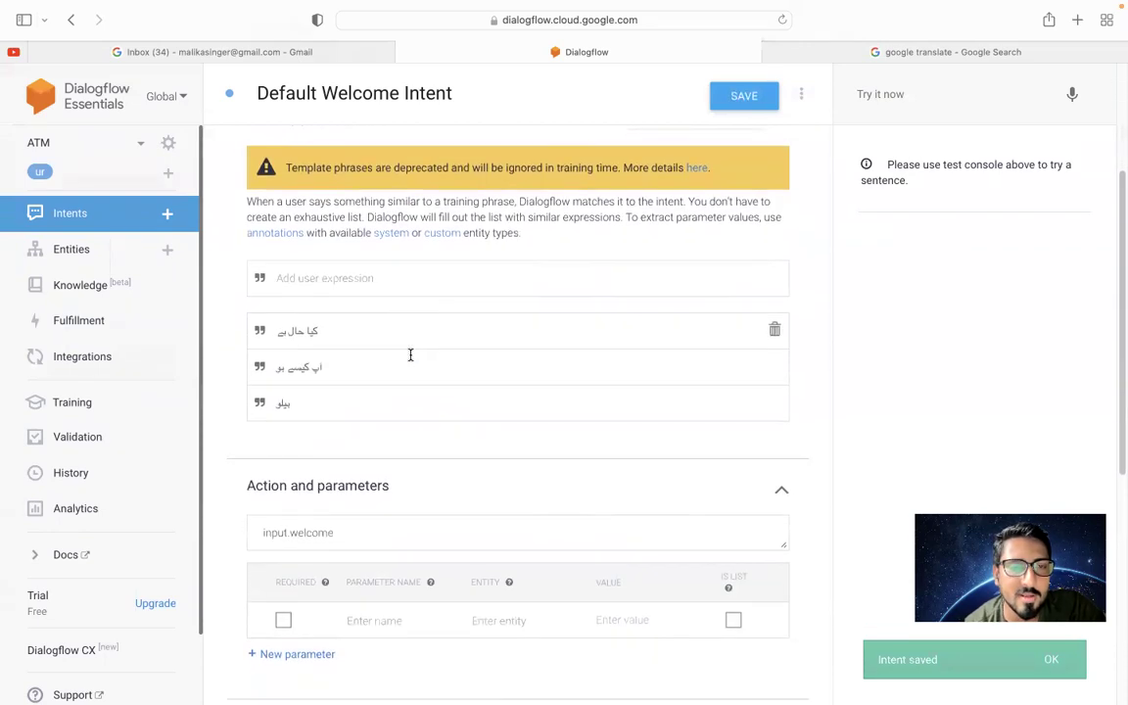
{"action": "scroll", "coordinate": [410, 355], "scroll_direction": "down", "scroll_amount": 2}
{"action": "scroll", "coordinate": [411, 354], "scroll_direction": "up", "scroll_amount": 2}
{"action": "scroll", "coordinate": [411, 354], "scroll_direction": "up", "scroll_amount": 1}
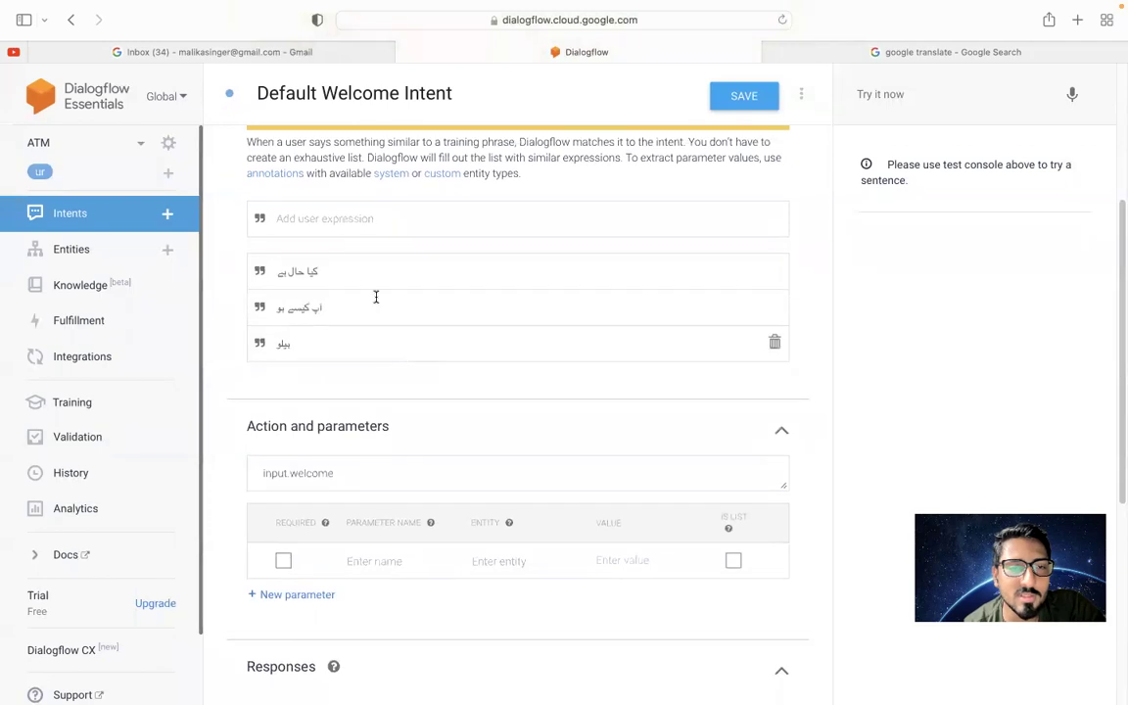
{"action": "scroll", "coordinate": [239, 254], "scroll_direction": "up", "scroll_amount": 3}
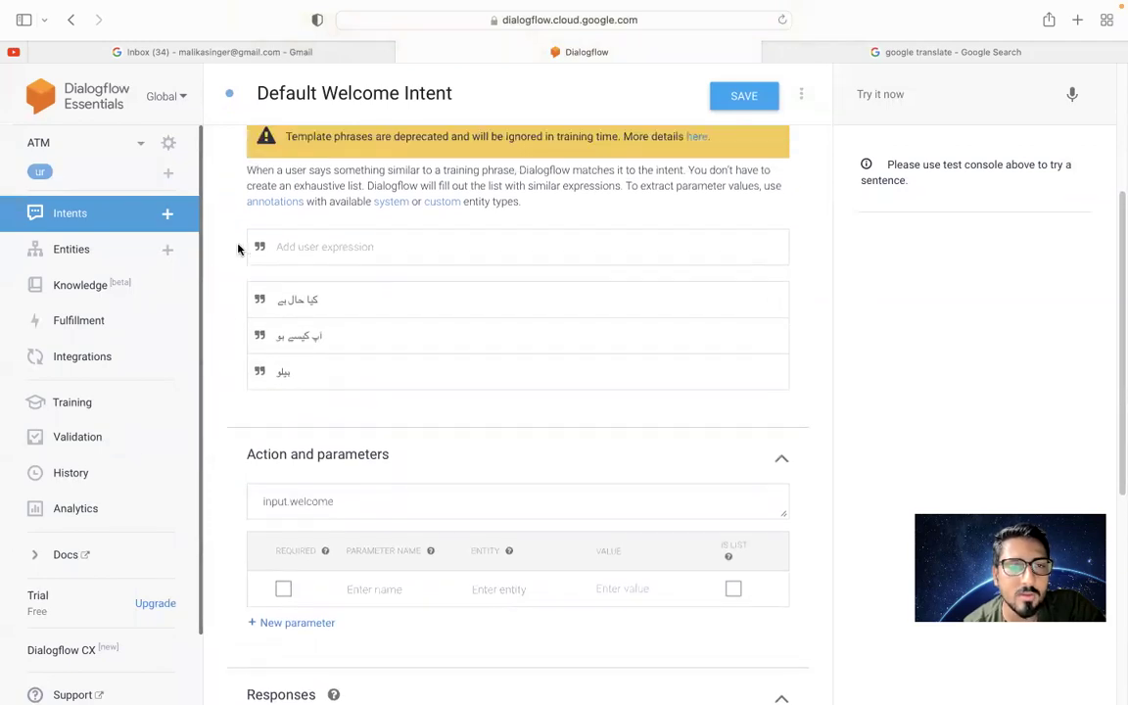
{"action": "scroll", "coordinate": [238, 250], "scroll_direction": "up", "scroll_amount": 2}
{"action": "scroll", "coordinate": [238, 250], "scroll_direction": "down", "scroll_amount": 1}
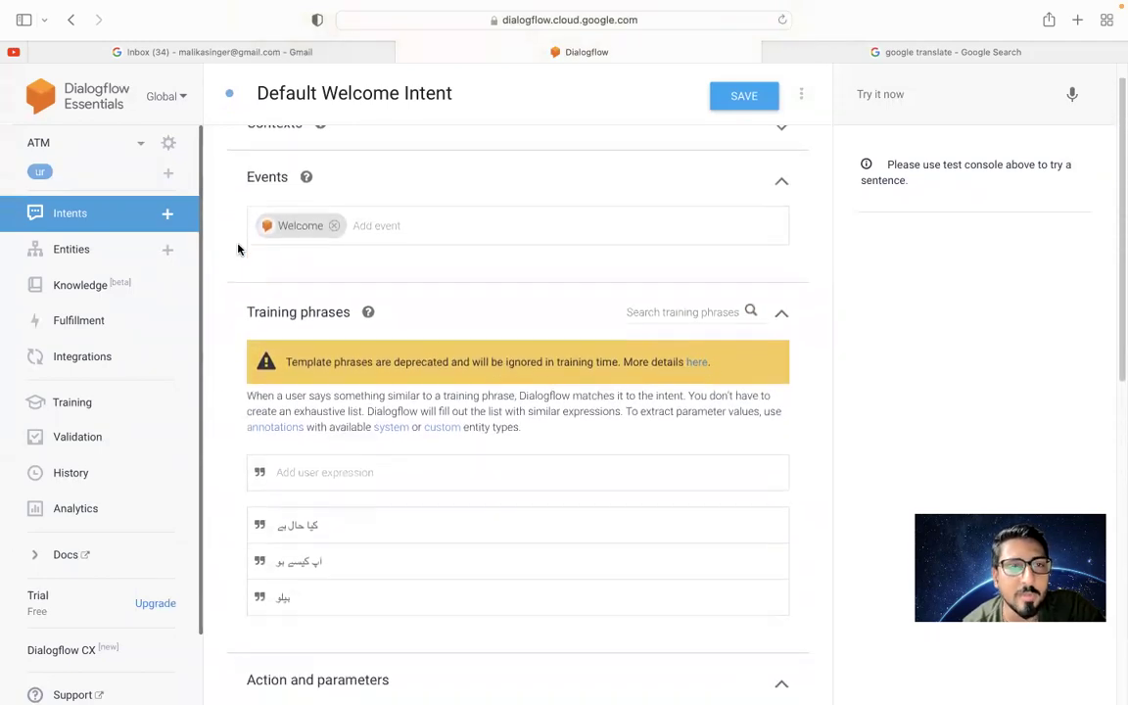
{"action": "scroll", "coordinate": [284, 451], "scroll_direction": "down", "scroll_amount": 2}
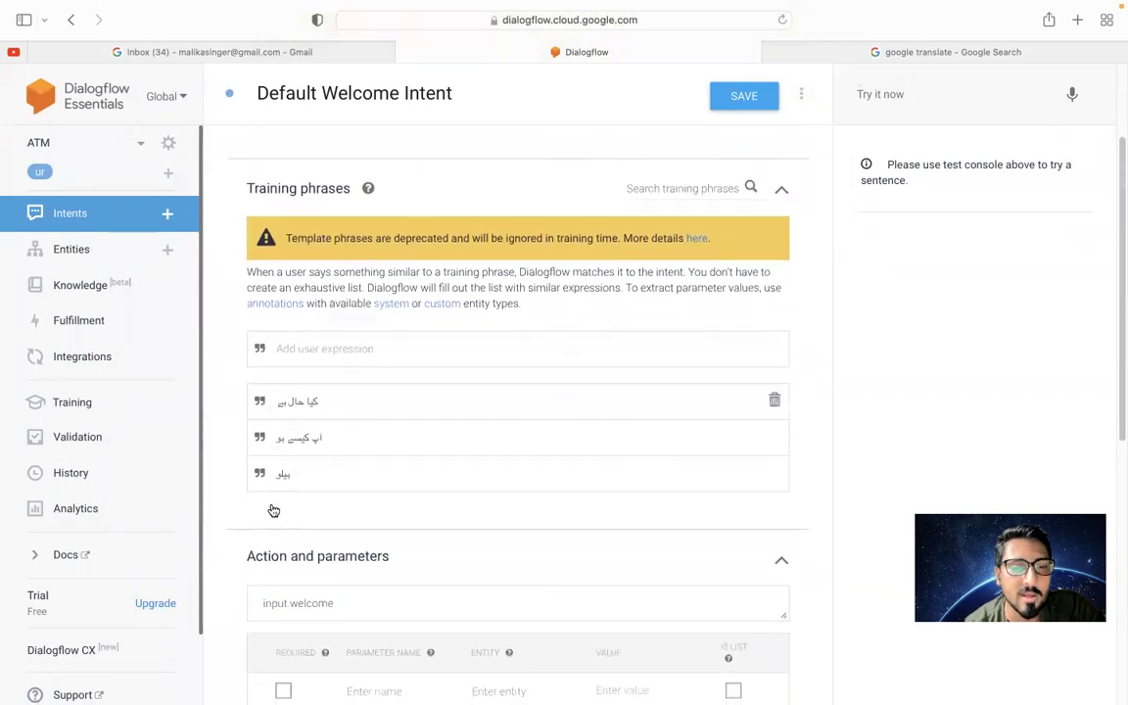
Go back to the intents list, reopen the Default Welcome Intent and check its Urdu text response
{"action": "left_click", "coordinate": [67, 214]}
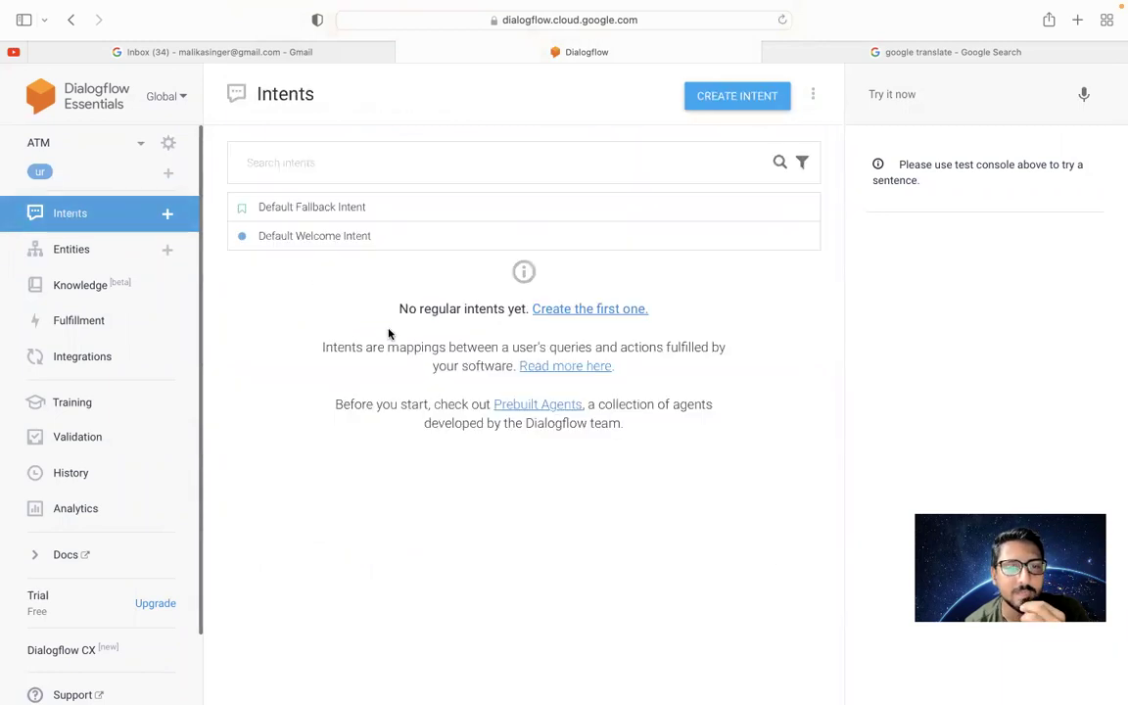
{"action": "left_click", "coordinate": [305, 238]}
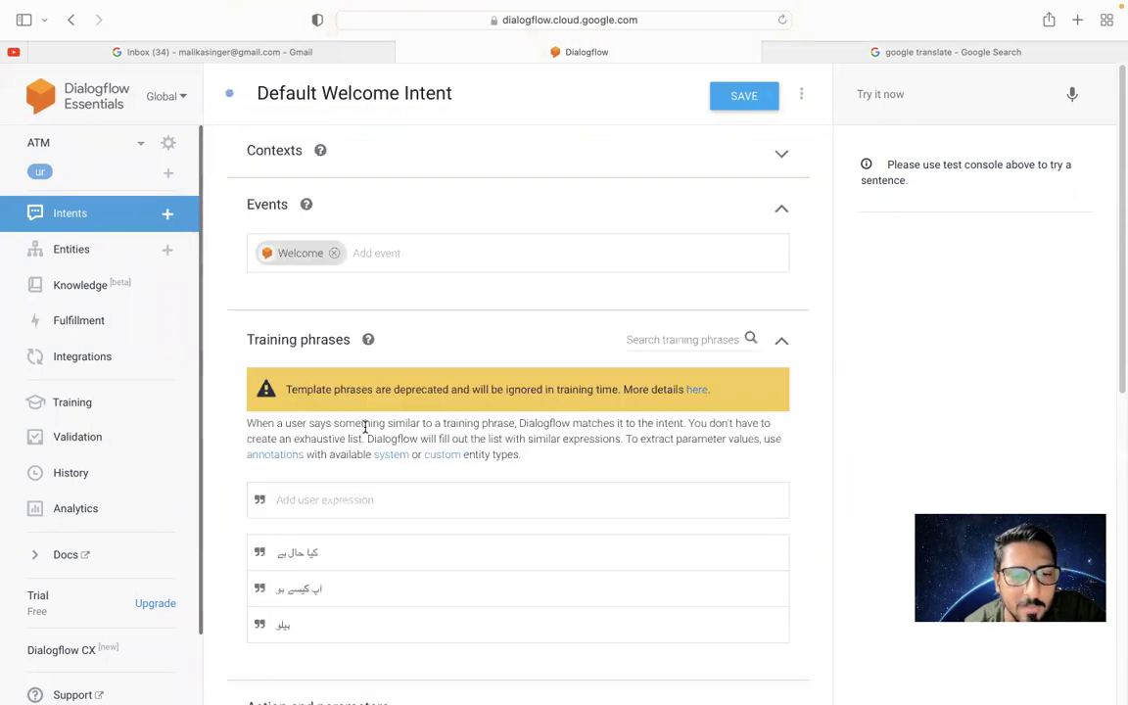
{"action": "scroll", "coordinate": [364, 427], "scroll_direction": "down", "scroll_amount": 10}
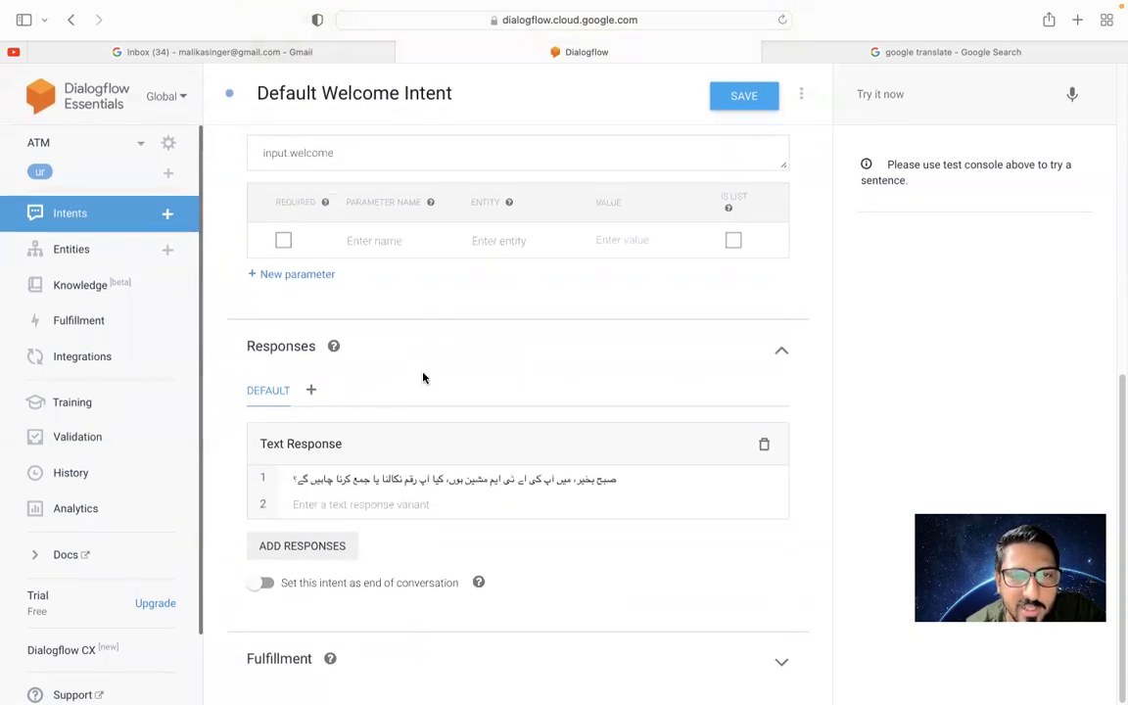
{"action": "scroll", "coordinate": [423, 377], "scroll_direction": "up", "scroll_amount": 10}
Copy the training phrase "کیا حال ہے" and send it to the agent in the test console
{"action": "left_click", "coordinate": [911, 94]}
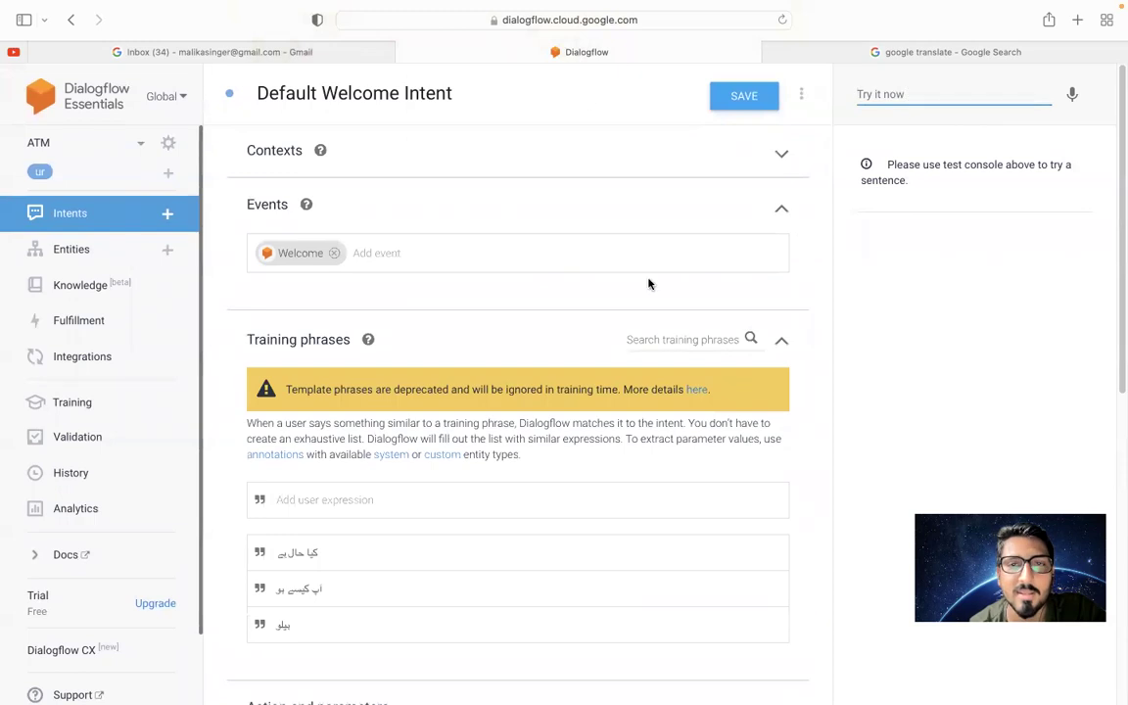
{"action": "left_click_drag", "start_coordinate": [329, 553], "coordinate": [250, 499]}
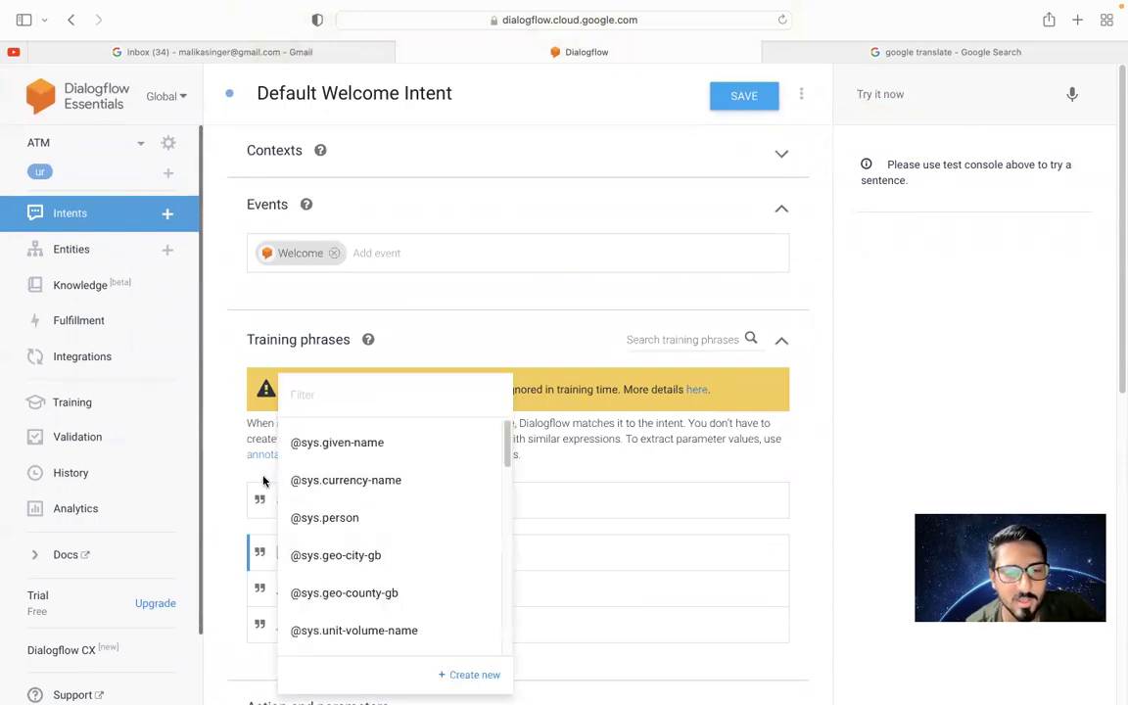
{"action": "left_click", "coordinate": [226, 471]}
{"action": "triple_click", "coordinate": [327, 552]}
{"action": "key", "text": "super+c"}
{"action": "left_click", "coordinate": [916, 93]}
{"action": "key", "text": "super+v"}
{"action": "key", "text": "Return"}
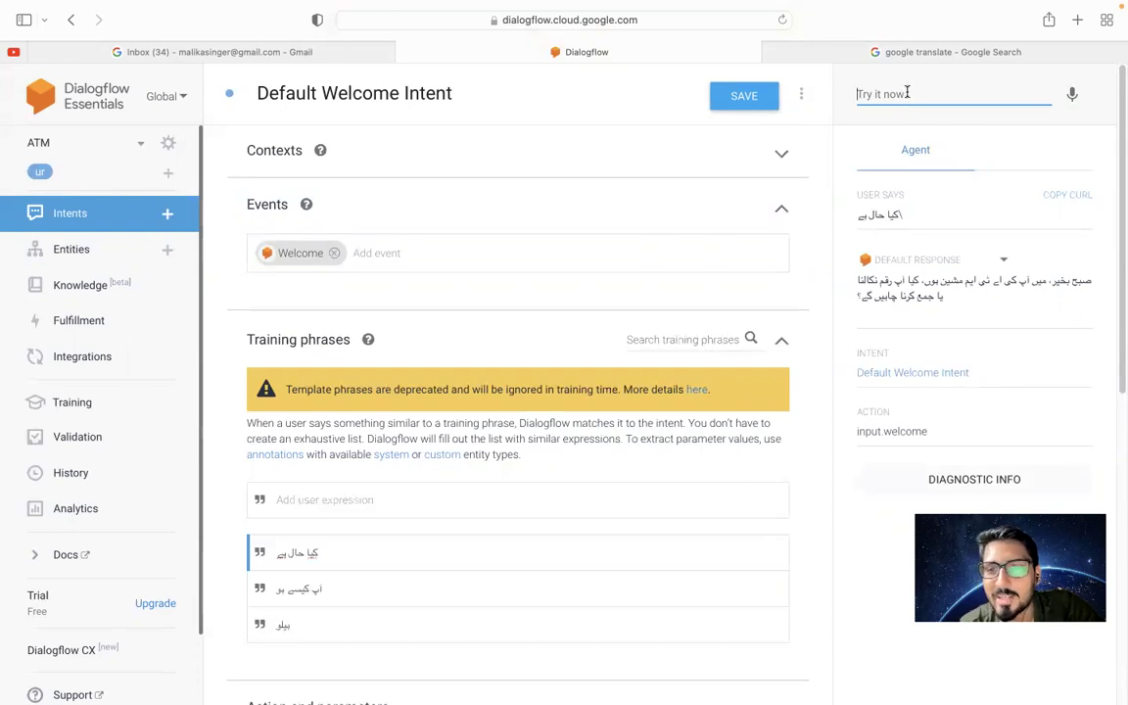
Test the agent with the shortened phrase "کیا حال" and with "hi"
{"action": "key", "text": "super+v"}
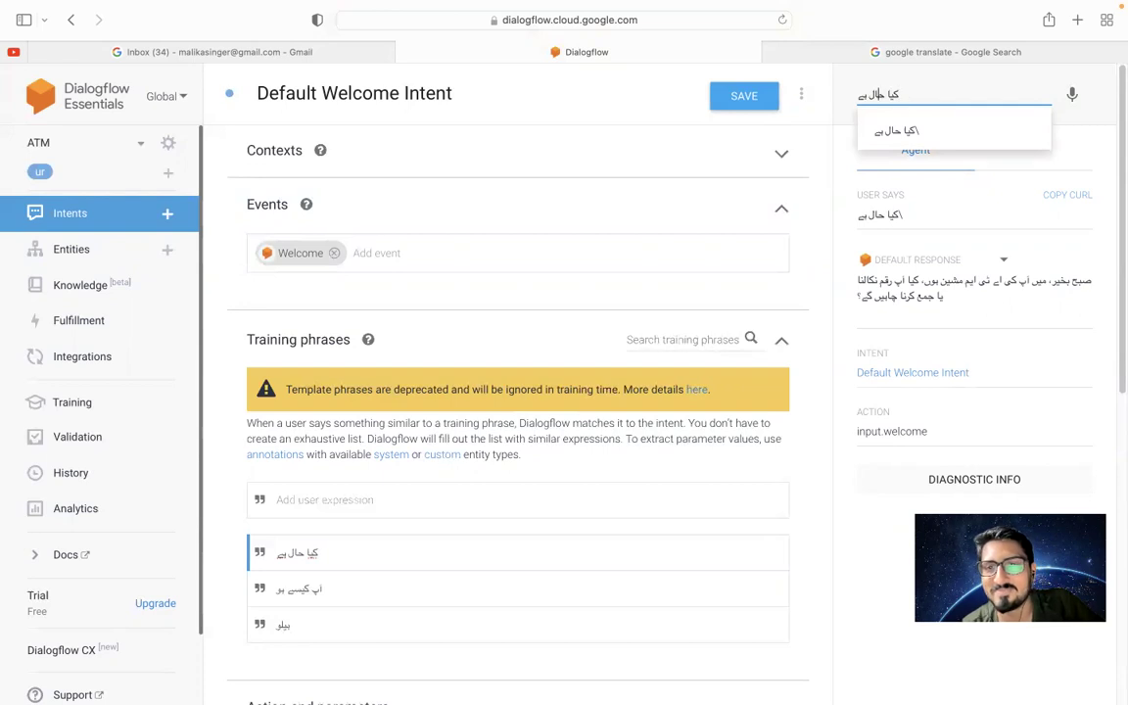
{"action": "key", "text": "BackSpace"}
{"action": "key", "text": "BackSpace"}
{"action": "key", "text": "BackSpace"}
{"action": "key", "text": "BackSpace"}
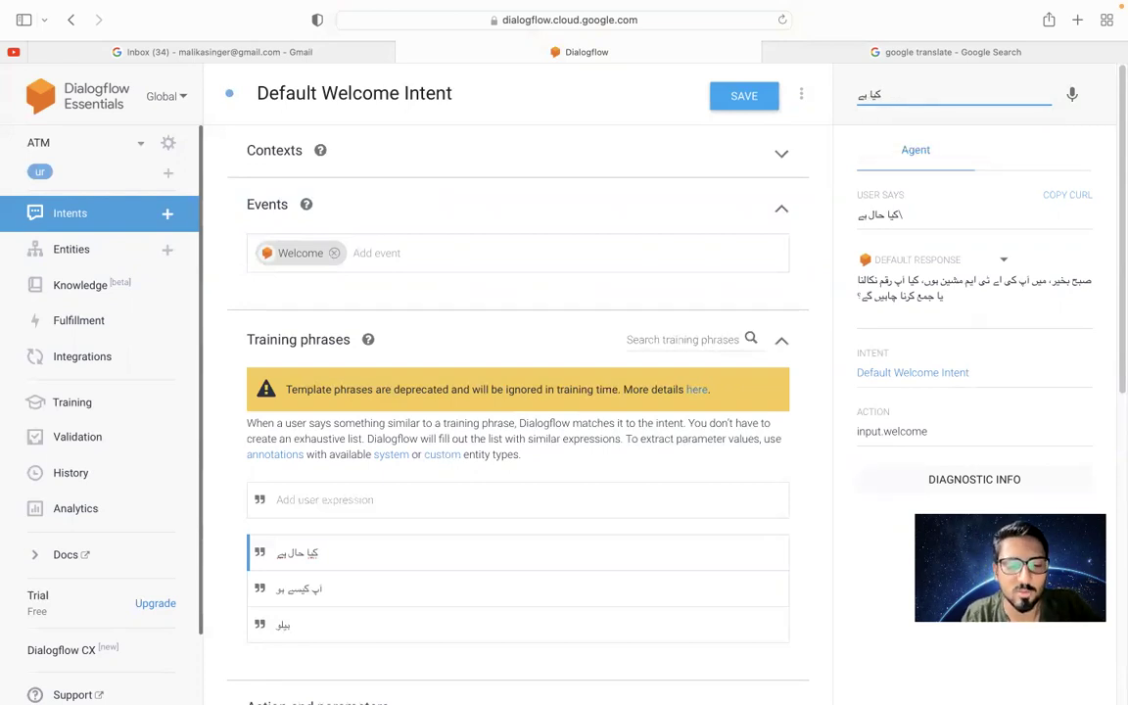
{"action": "key", "text": "super+z"}
{"action": "left_click", "coordinate": [871, 94]}
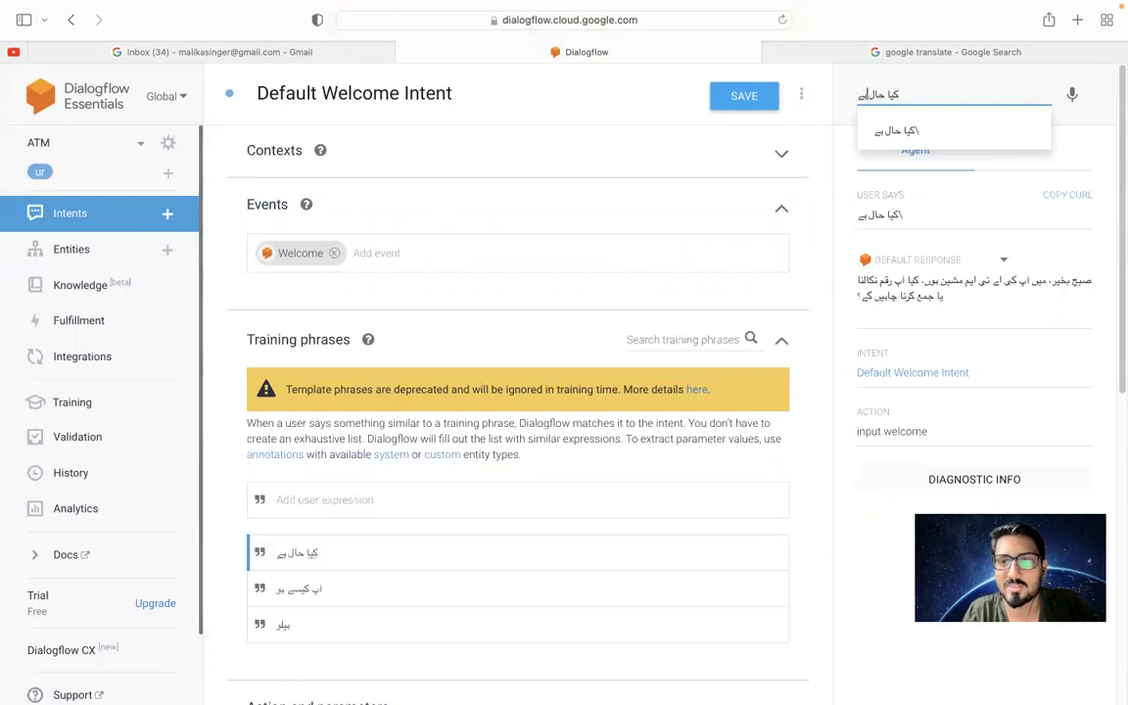
{"action": "key", "text": "BackSpace"}
{"action": "key", "text": "Return"}
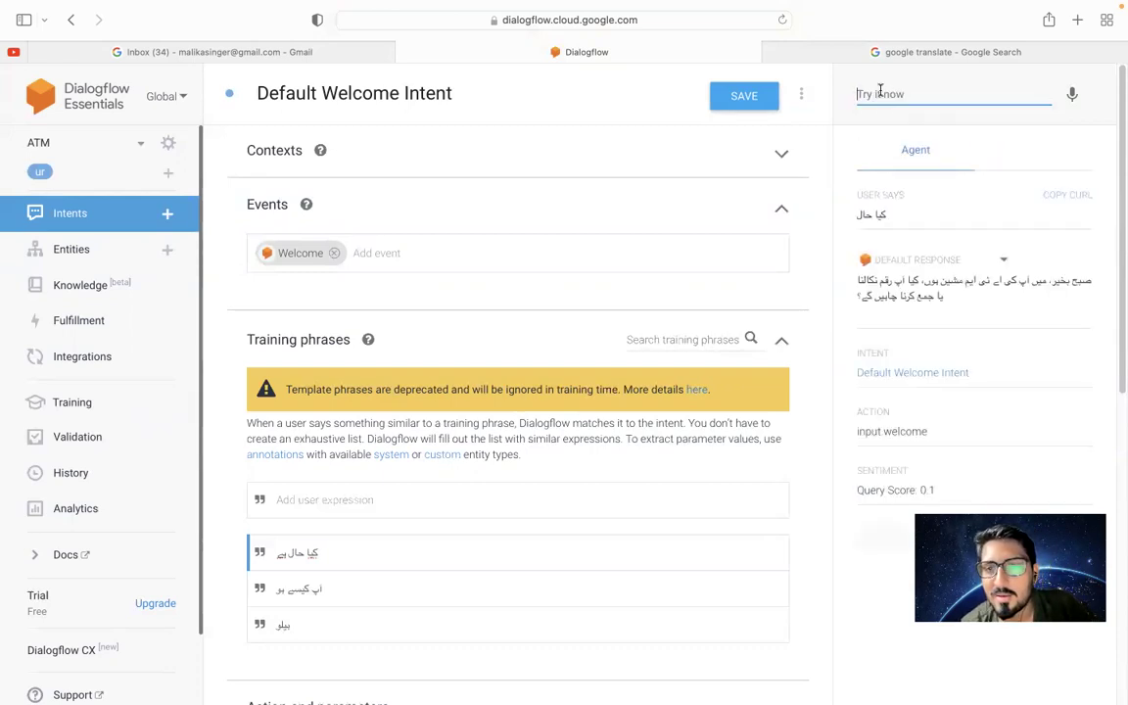
{"action": "type", "text": "hi"}
{"action": "key", "text": "Return"}
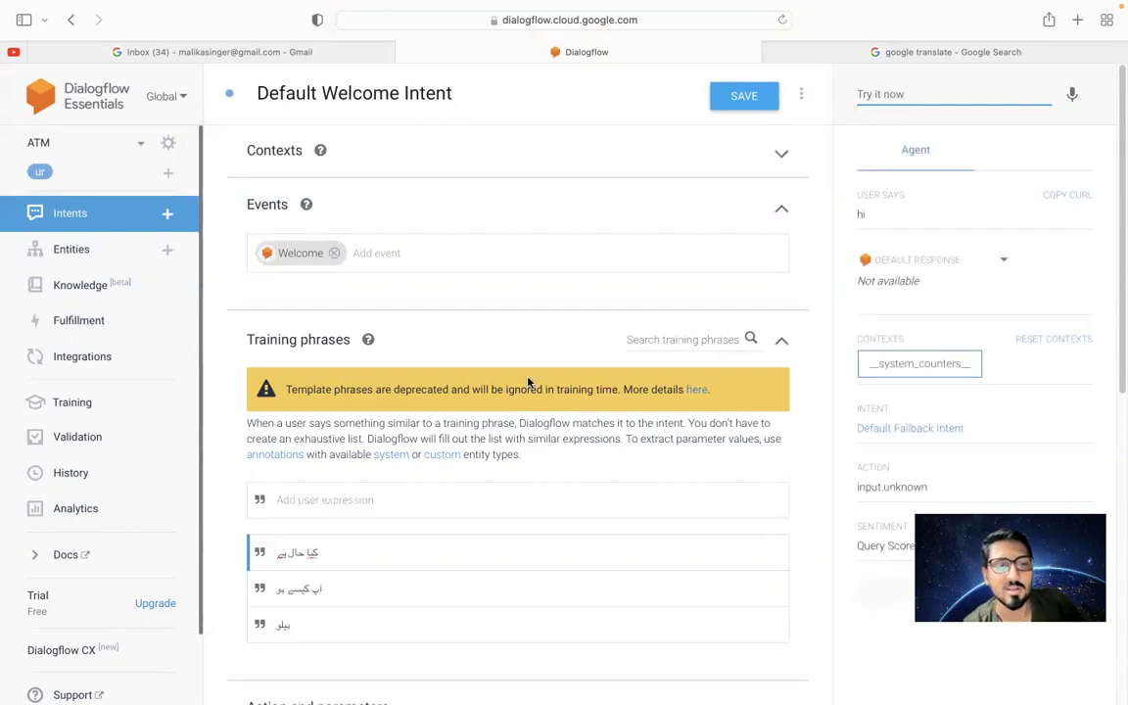
Add "hi" as a training phrase of the Default Welcome Intent and save the intent
{"action": "scroll", "coordinate": [528, 382], "scroll_direction": "down", "scroll_amount": 3}
{"action": "left_click", "coordinate": [279, 370]}
{"action": "type", "text": "hi"}
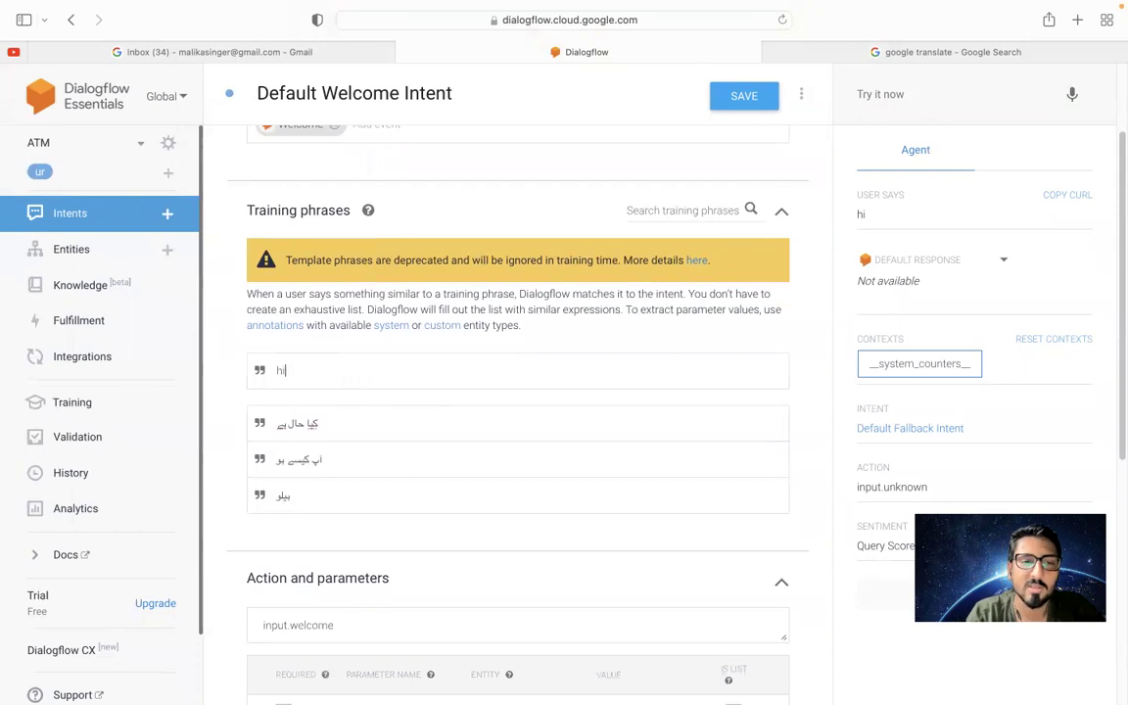
{"action": "key", "text": "Return"}
{"action": "left_click", "coordinate": [745, 95]}
Test the saved "hi" phrase in the console, sending it again once the agent has had time to train
{"action": "left_click", "coordinate": [890, 92]}
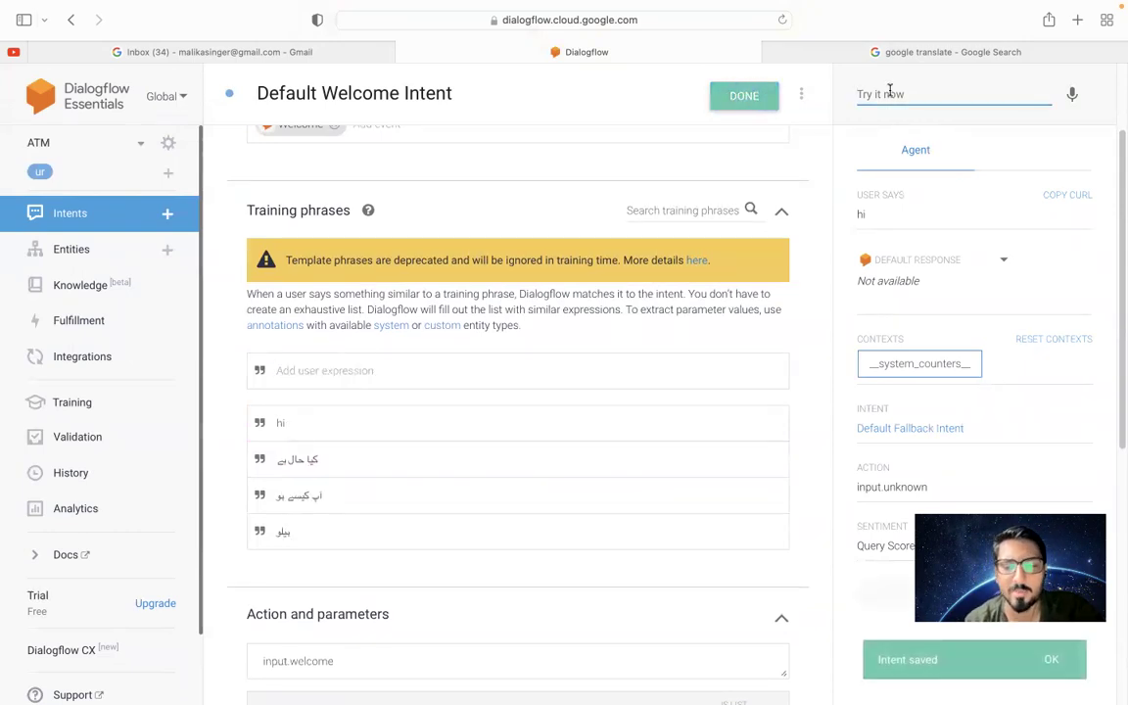
{"action": "type", "text": "hi"}
{"action": "key", "text": "Return"}
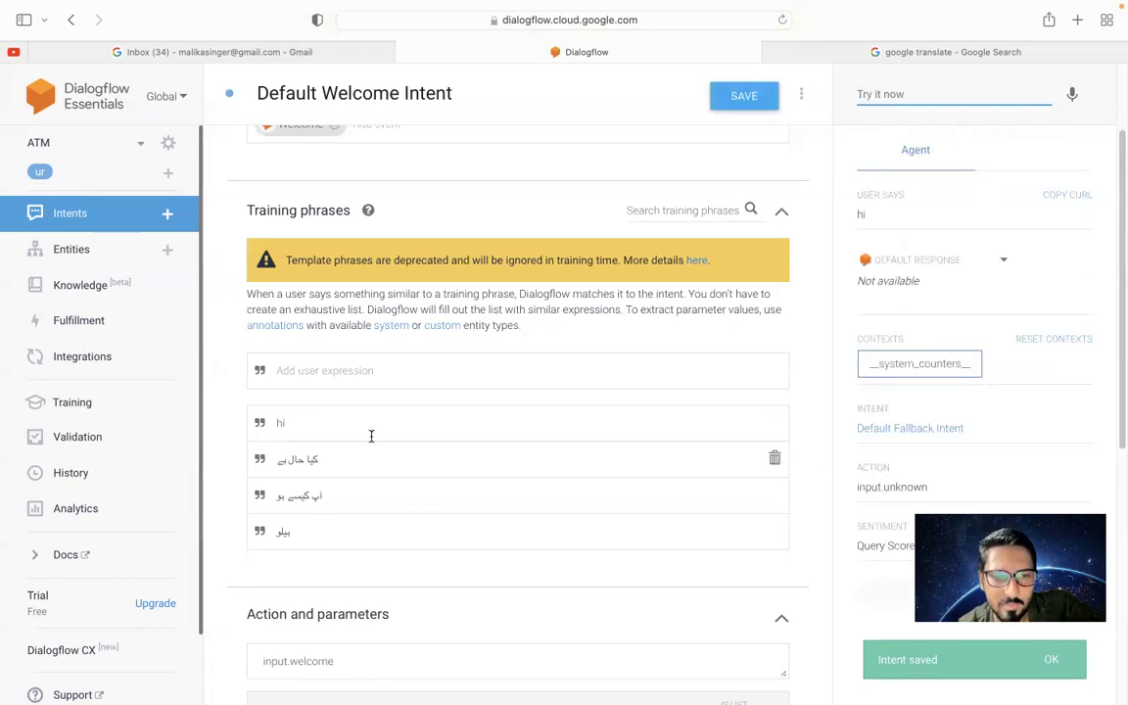
{"action": "left_click", "coordinate": [307, 418]}
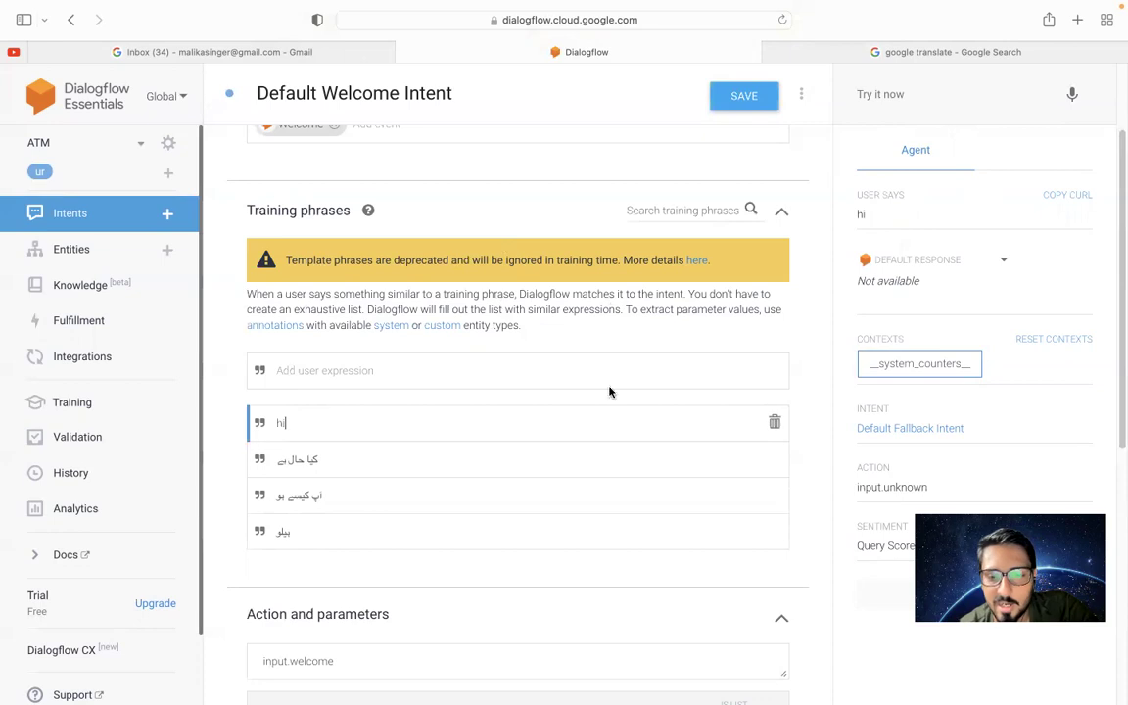
{"action": "left_click", "coordinate": [885, 95]}
{"action": "type", "text": "hi"}
{"action": "key", "text": "Return"}
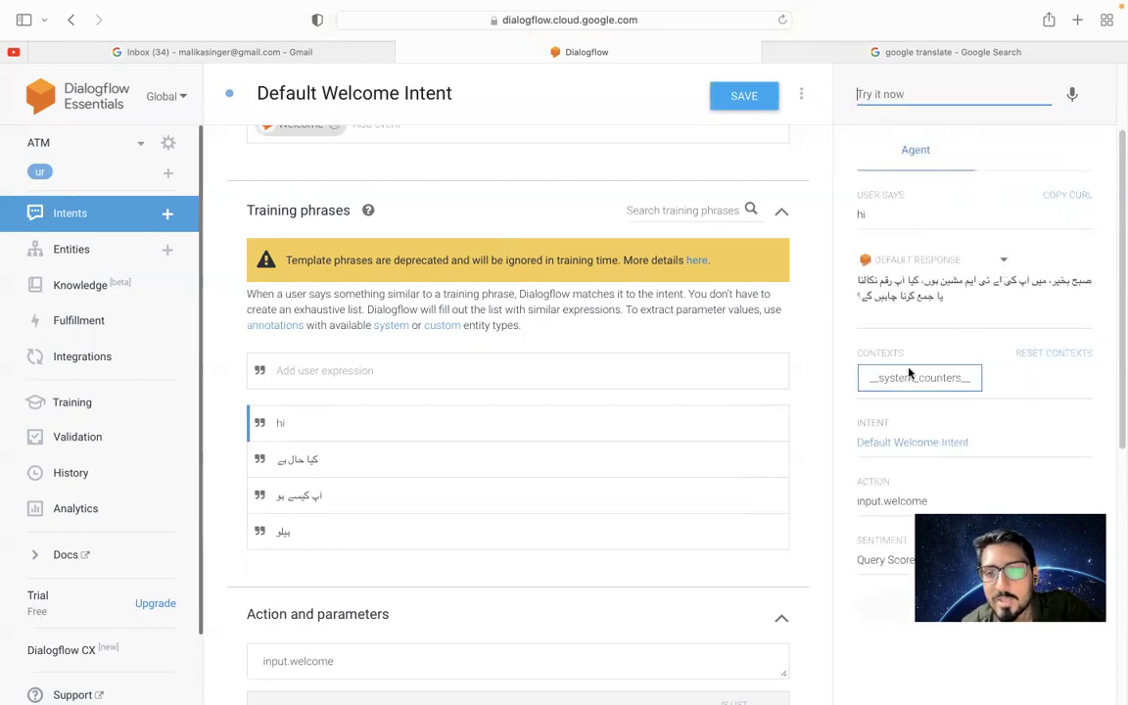
Add "hello" as another training phrase of the Default Welcome Intent
{"action": "left_click", "coordinate": [358, 369]}
{"action": "type", "text": "hell"}
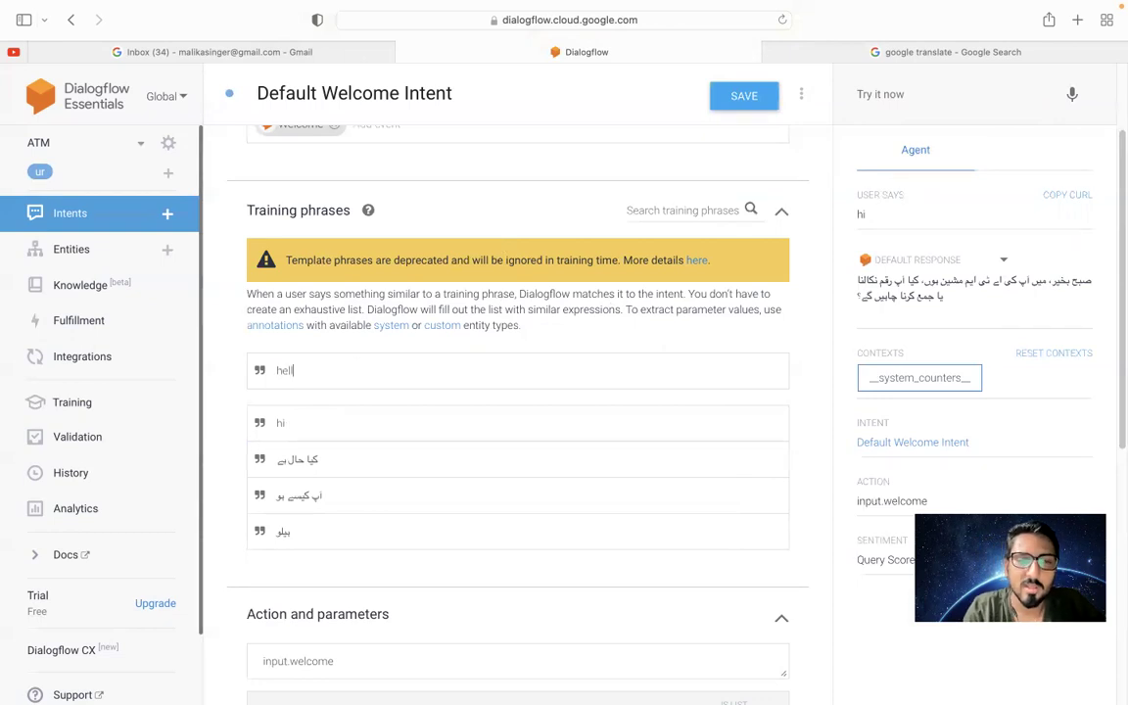
{"action": "type", "text": "o"}
{"action": "key", "text": "Return"}
Add "salam" as a training phrase and delete it again
{"action": "type", "text": "salam"}
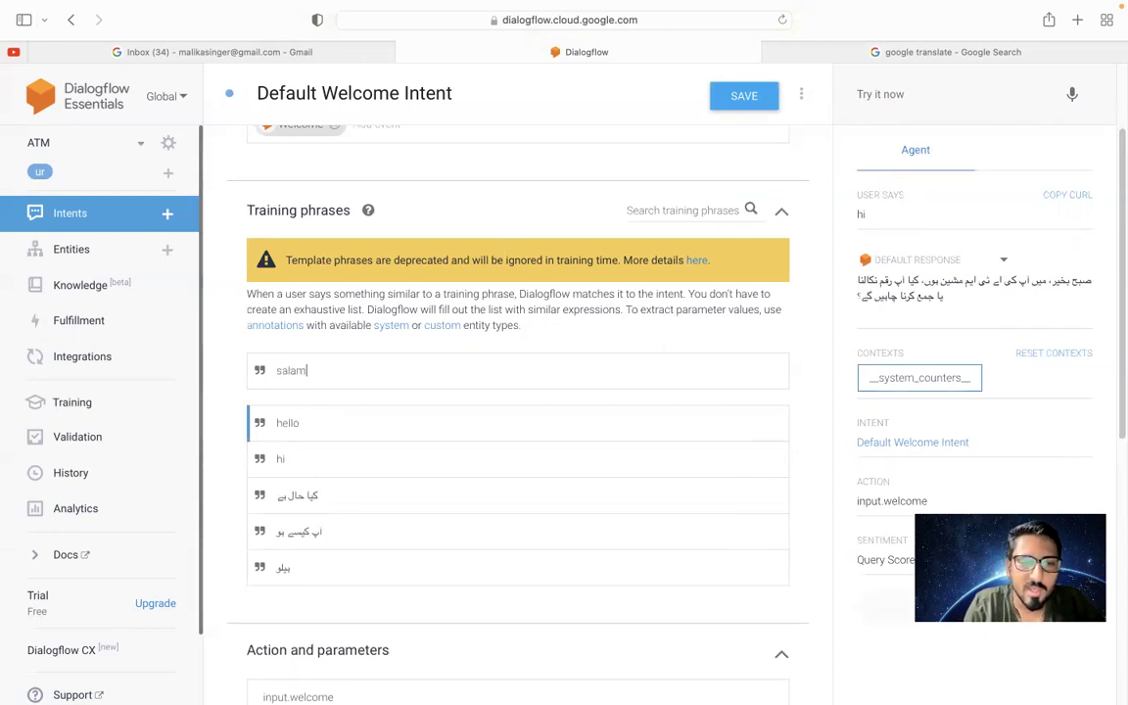
{"action": "key", "text": "Return"}
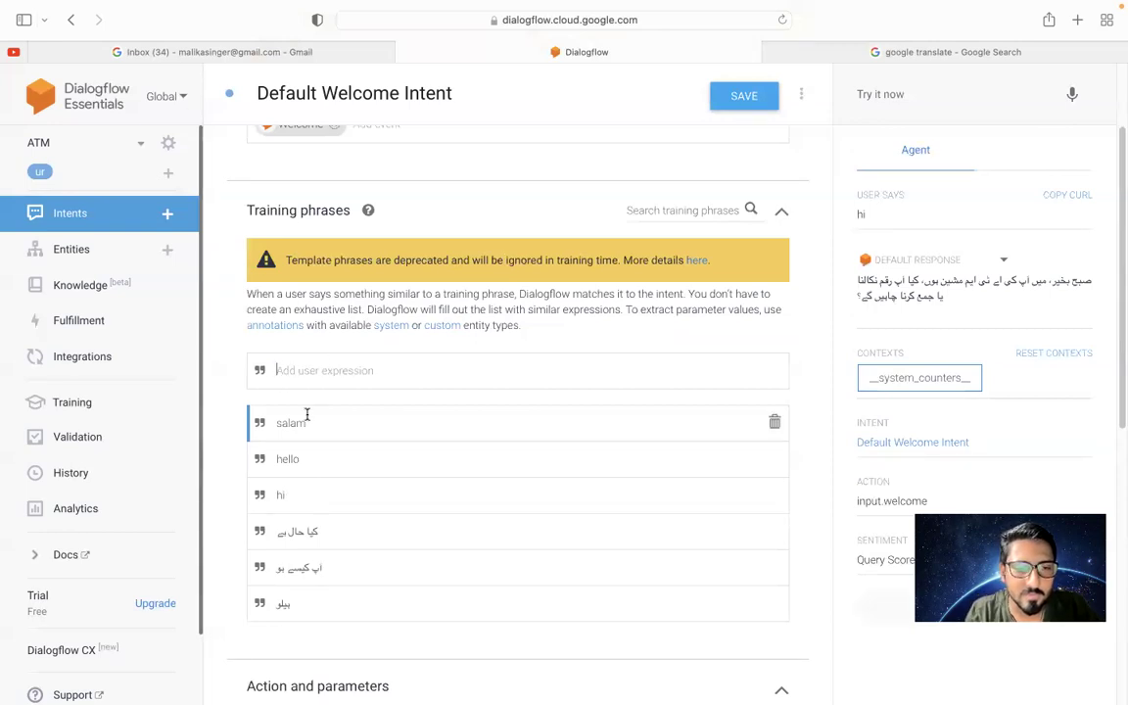
{"action": "left_click", "coordinate": [775, 423]}
Switch to Google Translate and replace the English source text with "asslam o alaikum"
{"action": "scroll", "coordinate": [240, 484], "scroll_direction": "down", "scroll_amount": 10}
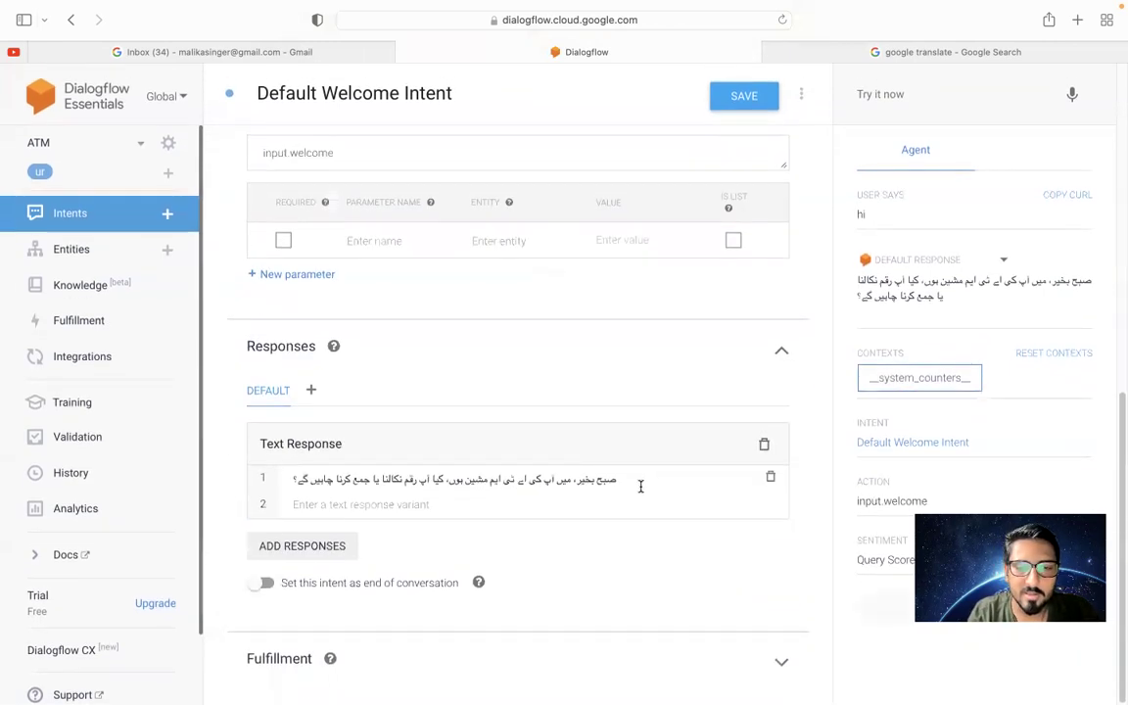
{"action": "left_click", "coordinate": [937, 55]}
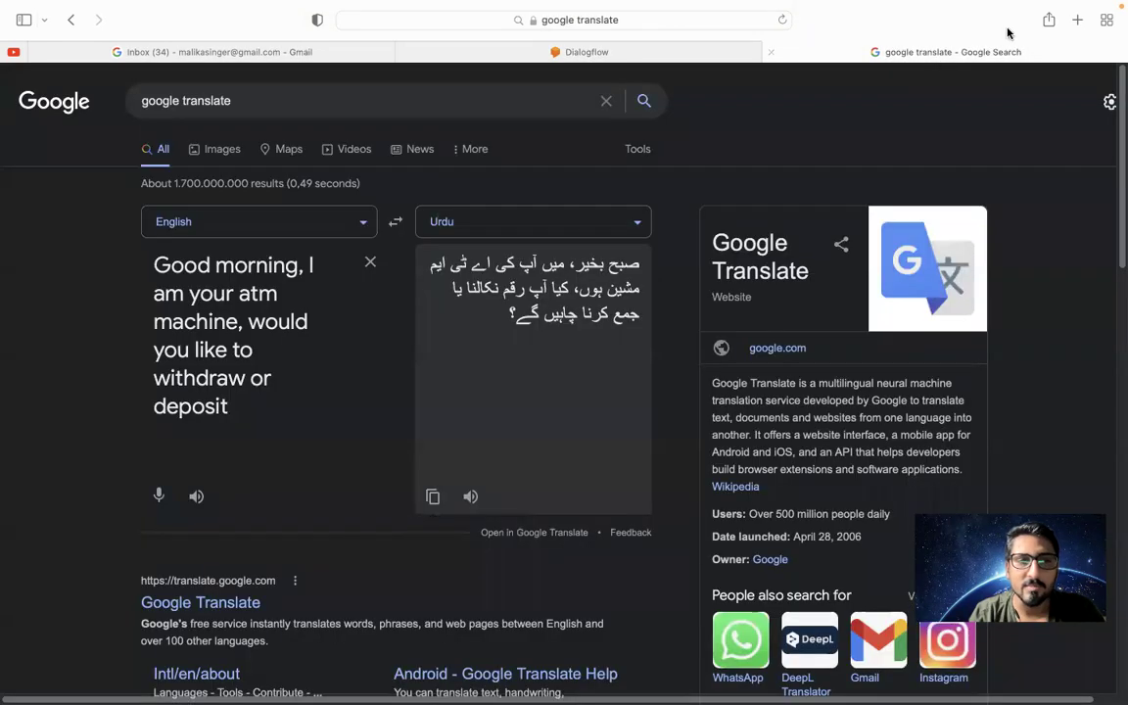
{"action": "triple_click", "coordinate": [253, 267]}
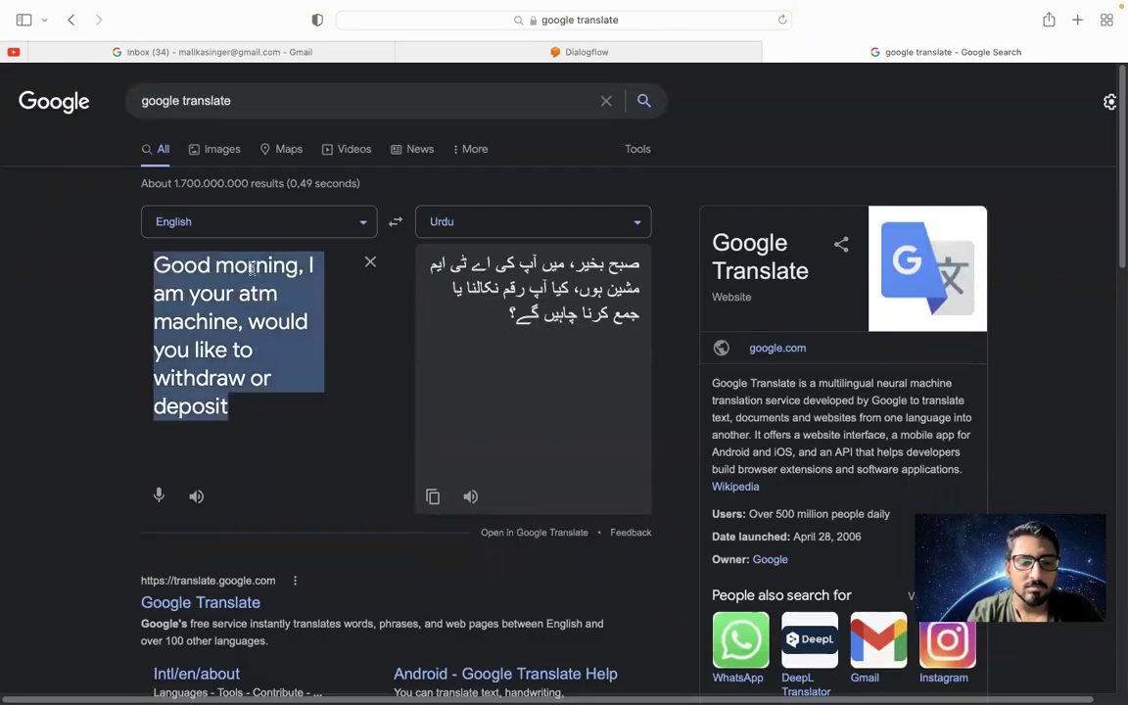
{"action": "type", "text": "assla"}
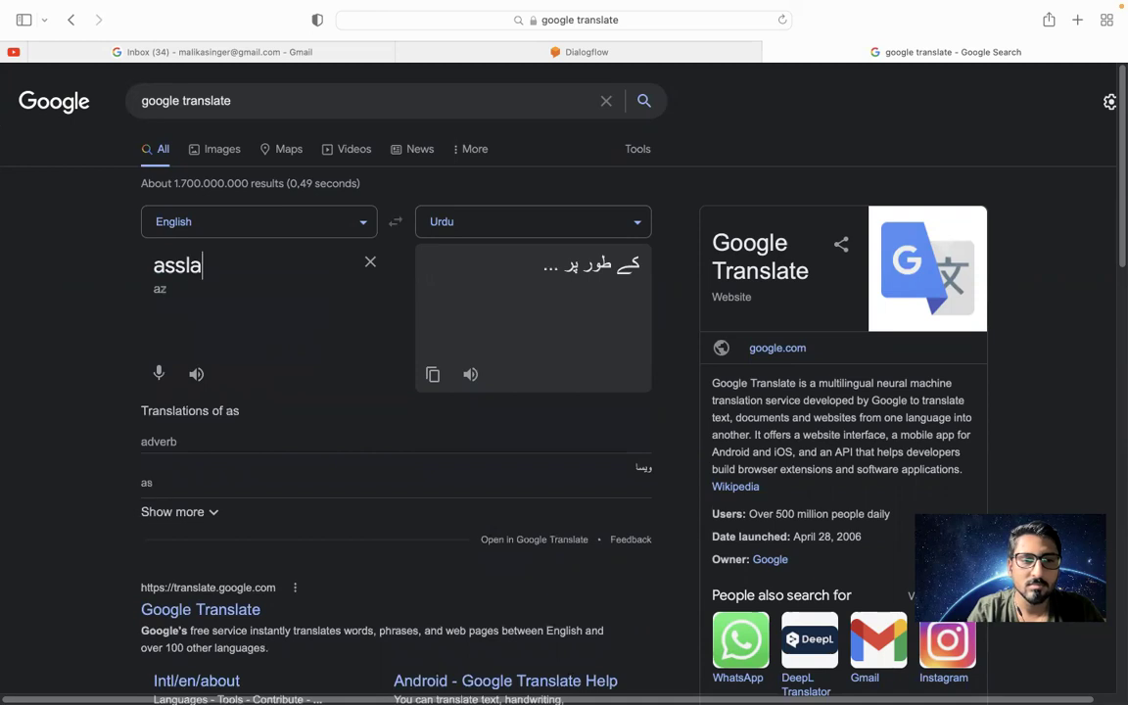
{"action": "type", "text": "a"}
{"action": "key", "text": "BackSpace"}
{"action": "type", "text": "m"}
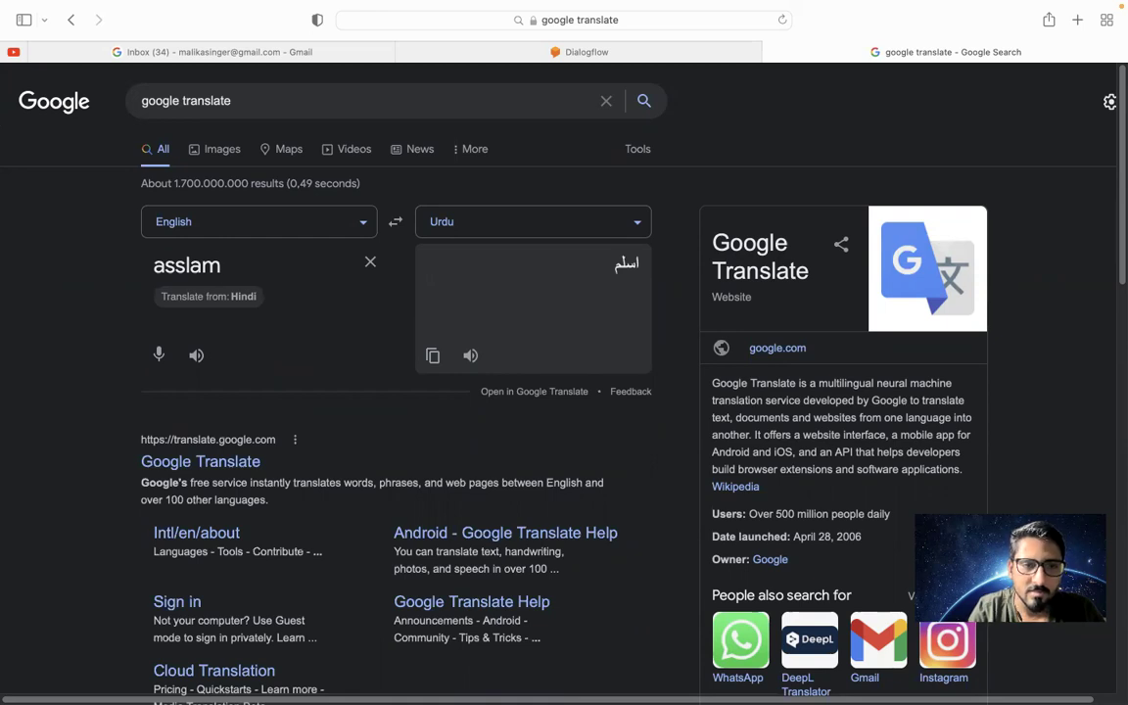
{"action": "type", "text": " o alaikum"}
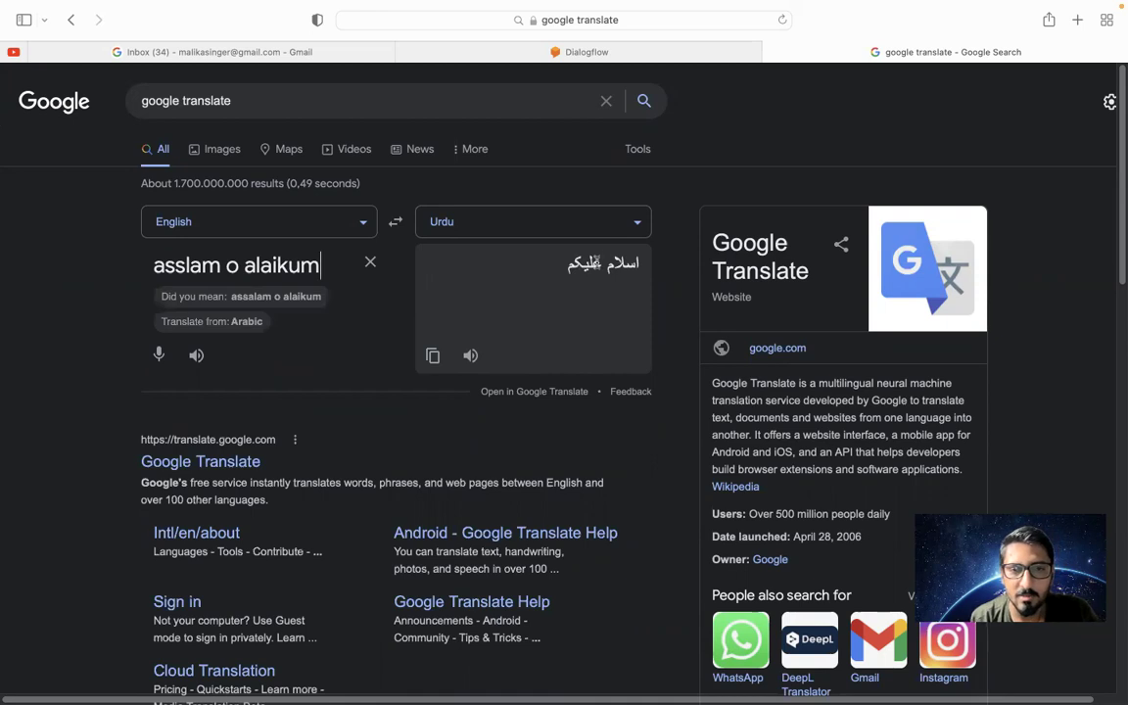
Accept the suggested spelling "assalam o alaikum" and copy the Urdu translation "السلام علیکم"
{"action": "key", "text": "BackSpace"}
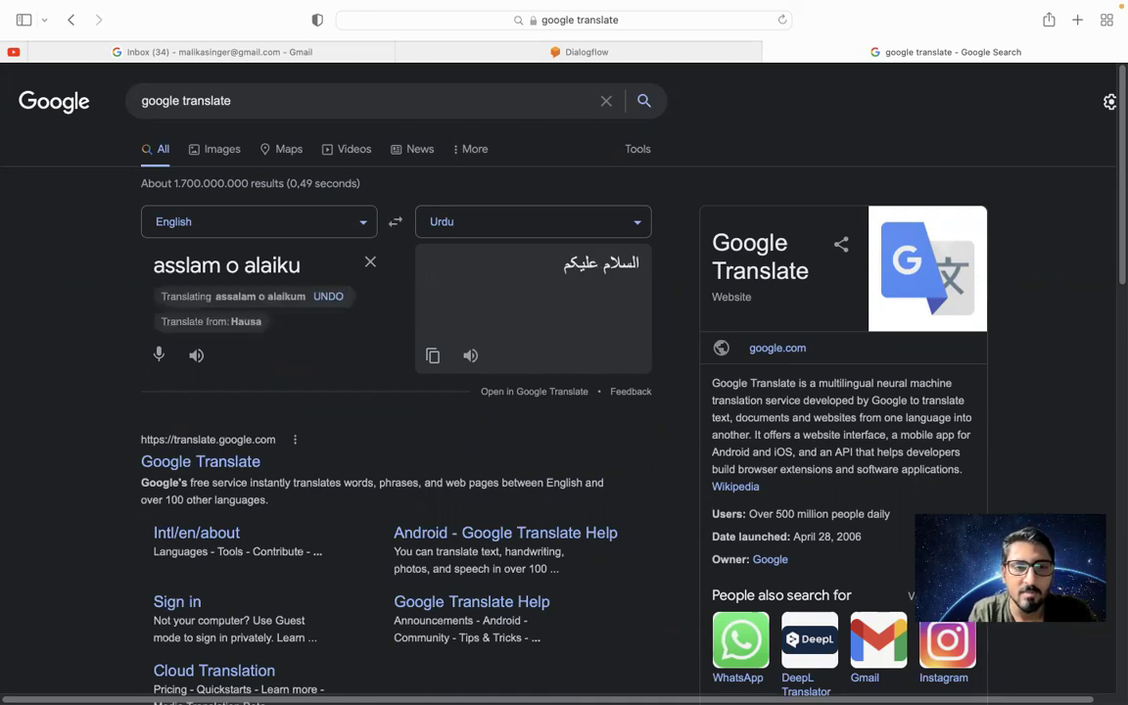
{"action": "left_click", "coordinate": [254, 298]}
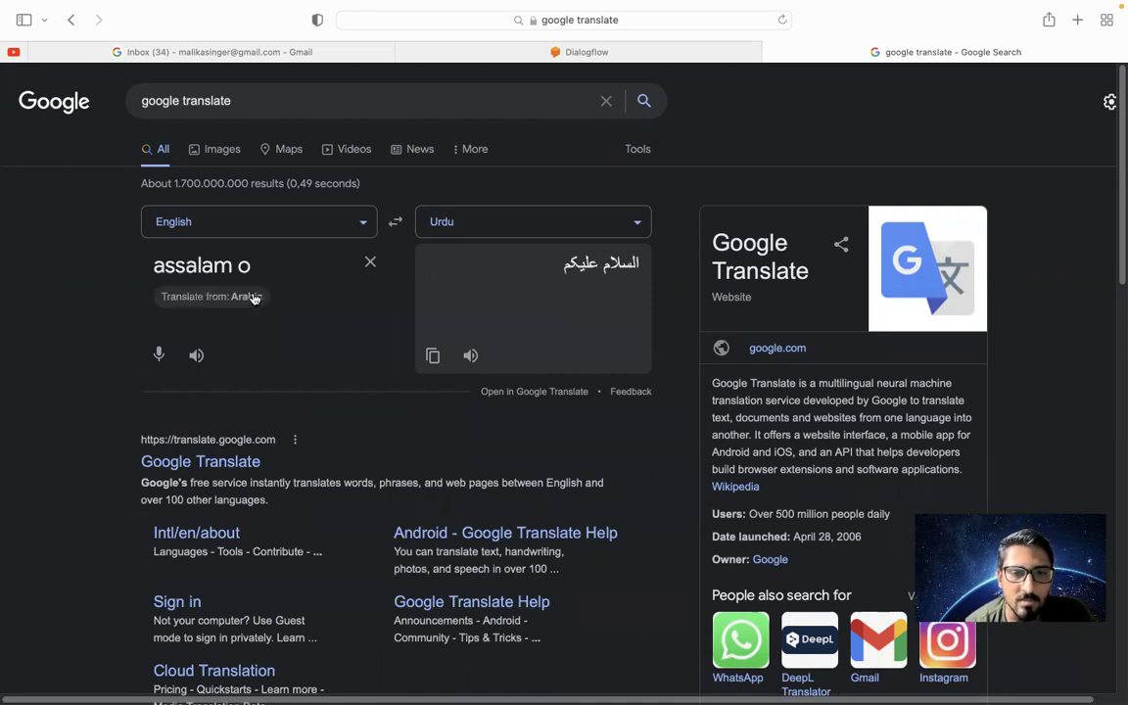
{"action": "left_click", "coordinate": [432, 356]}
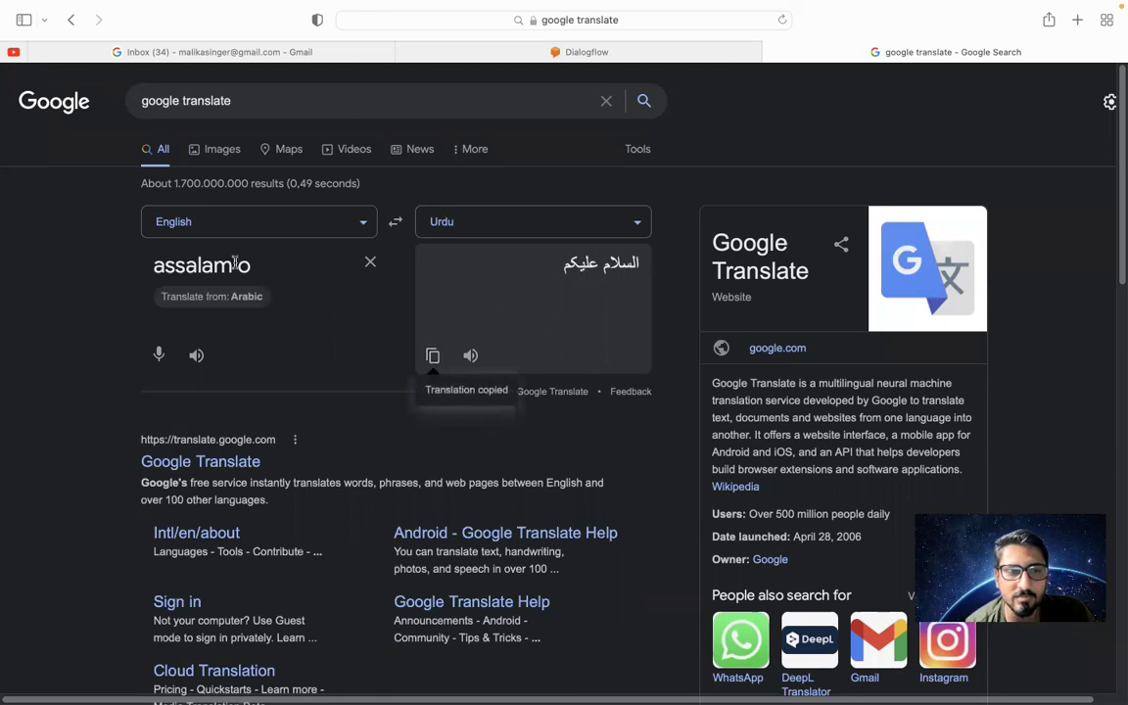
Append ", dfdf" to the source text "assalam o alaikum" and copy only "السلام علیکم،" with its Urdu comma from the translation
{"action": "key", "text": "super+a"}
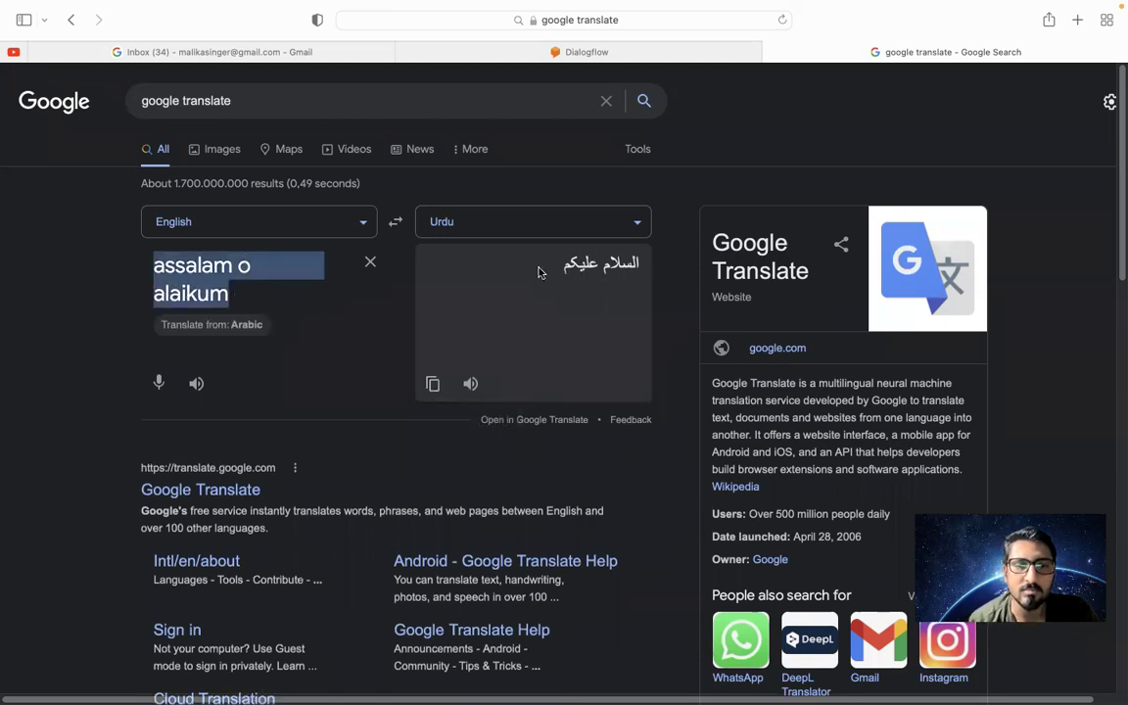
{"action": "left_click", "coordinate": [270, 292]}
{"action": "type", "text": ","}
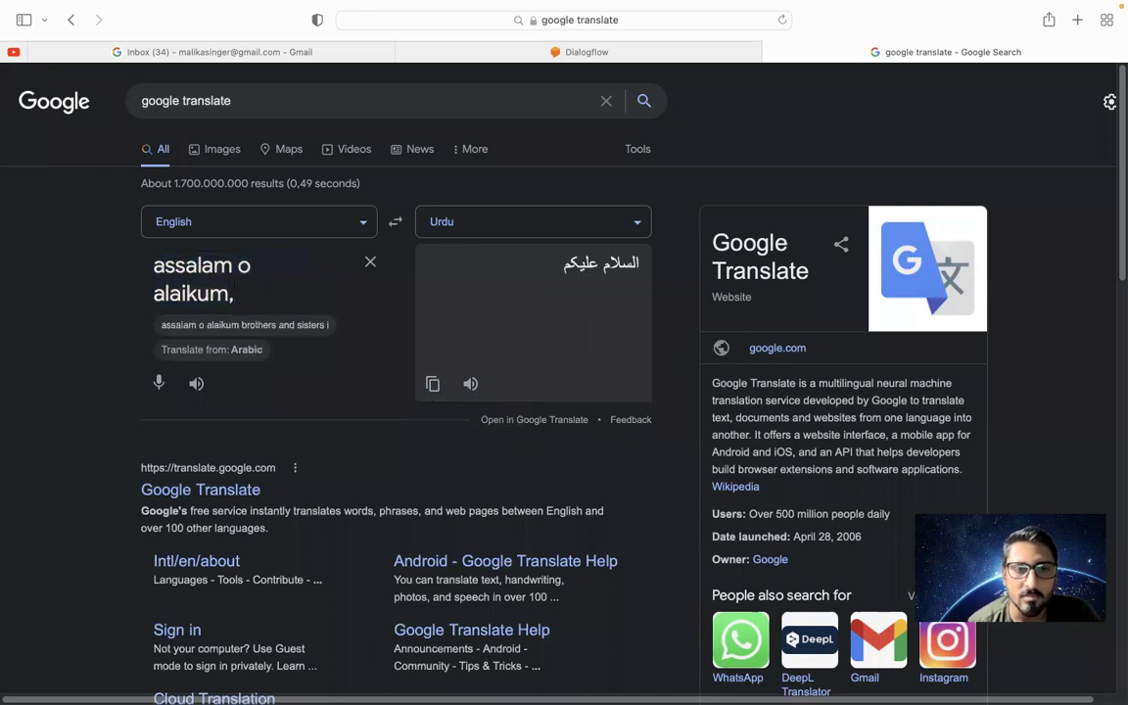
{"action": "type", "text": " dfdf"}
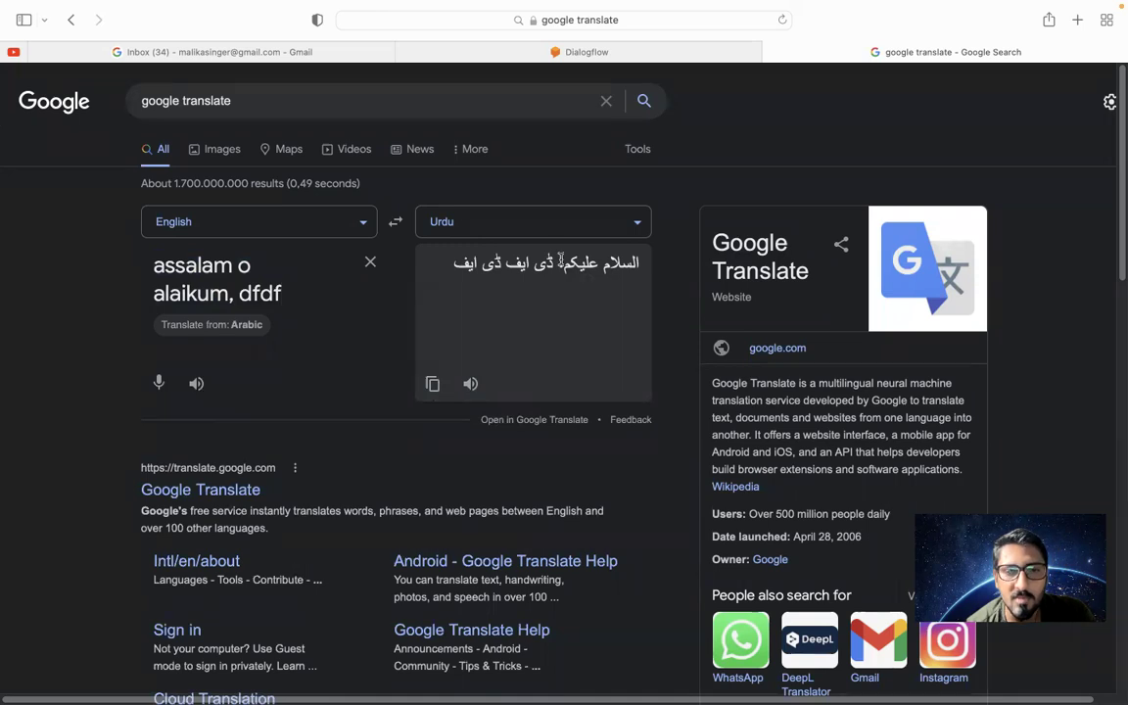
{"action": "left_click_drag", "start_coordinate": [558, 262], "coordinate": [650, 263]}
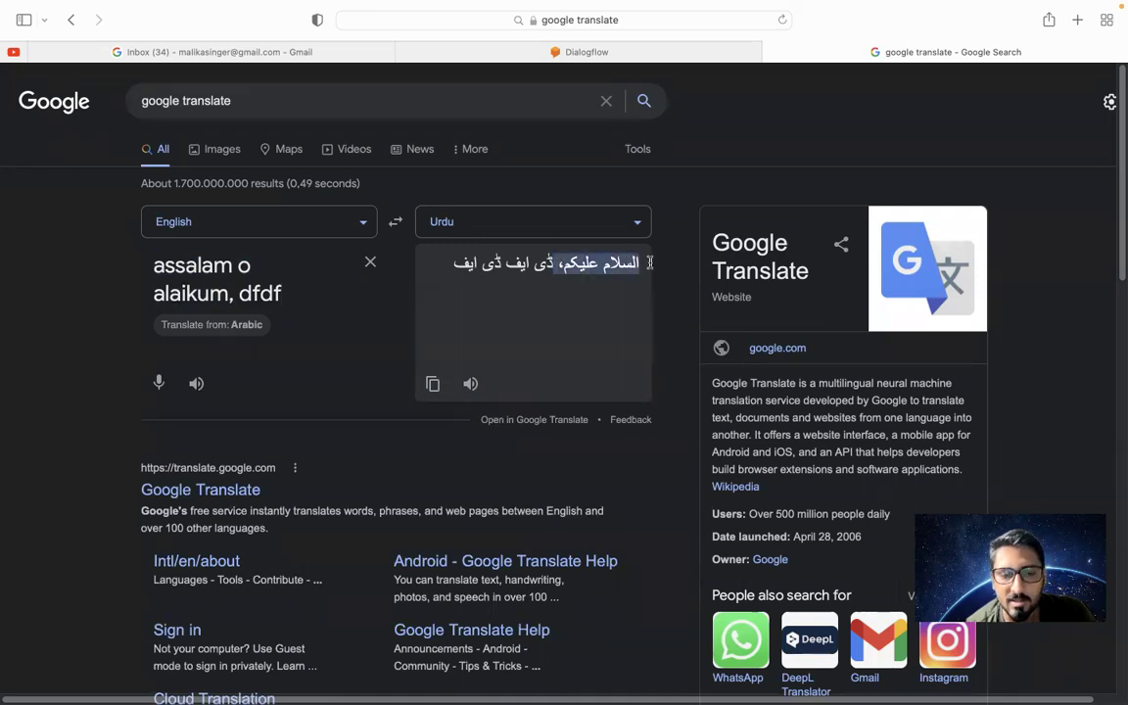
Switch to Dialogflow, replace the greeting "صبح بخیر،" in the Default Welcome Intent's text response with "السلام علیکم،", and save the intent
{"action": "left_click", "coordinate": [602, 51]}
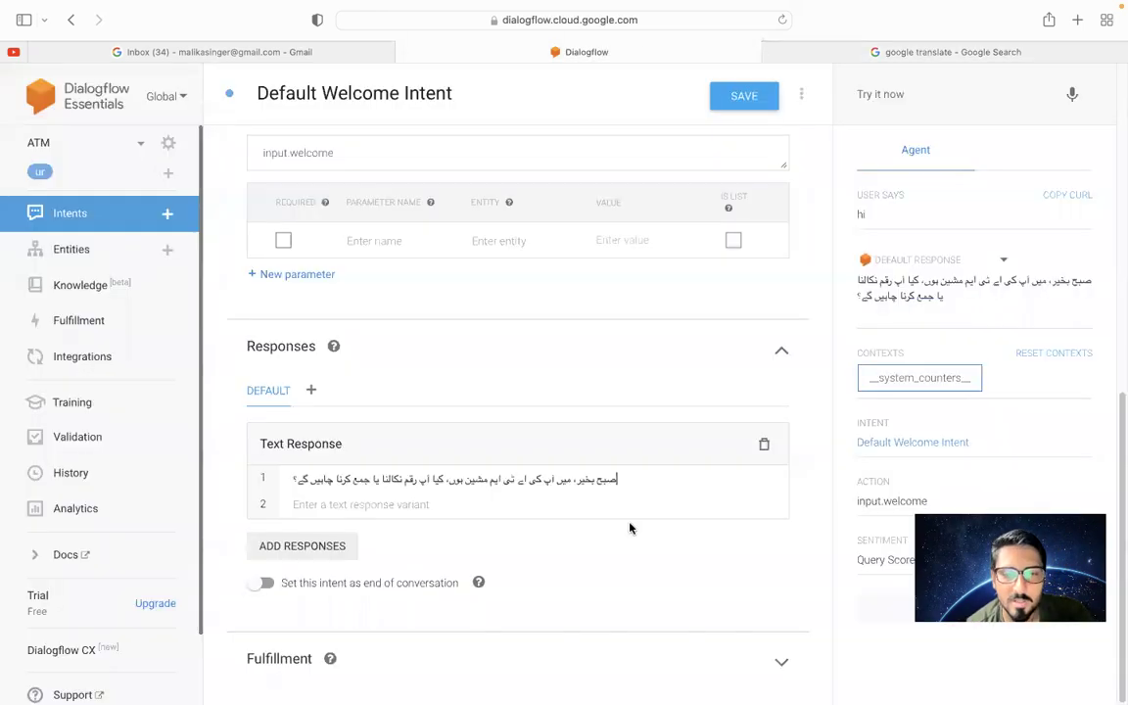
{"action": "left_click_drag", "start_coordinate": [578, 486], "coordinate": [664, 482]}
{"action": "key", "text": "super+v"}
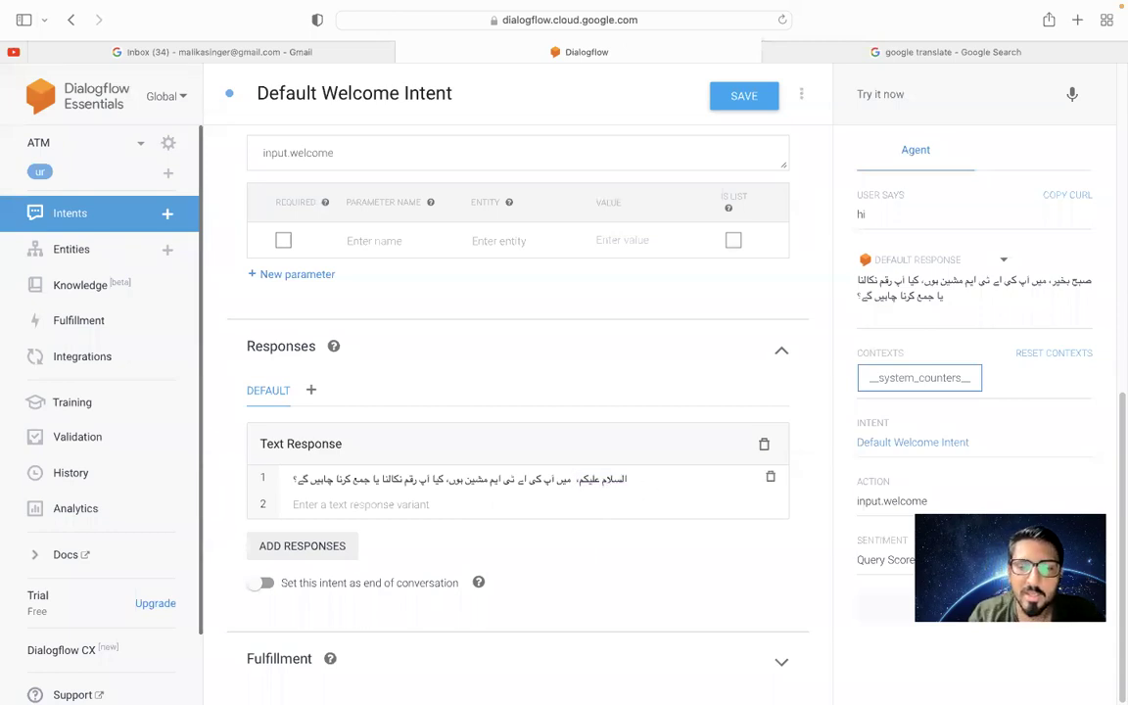
{"action": "key", "text": "BackSpace"}
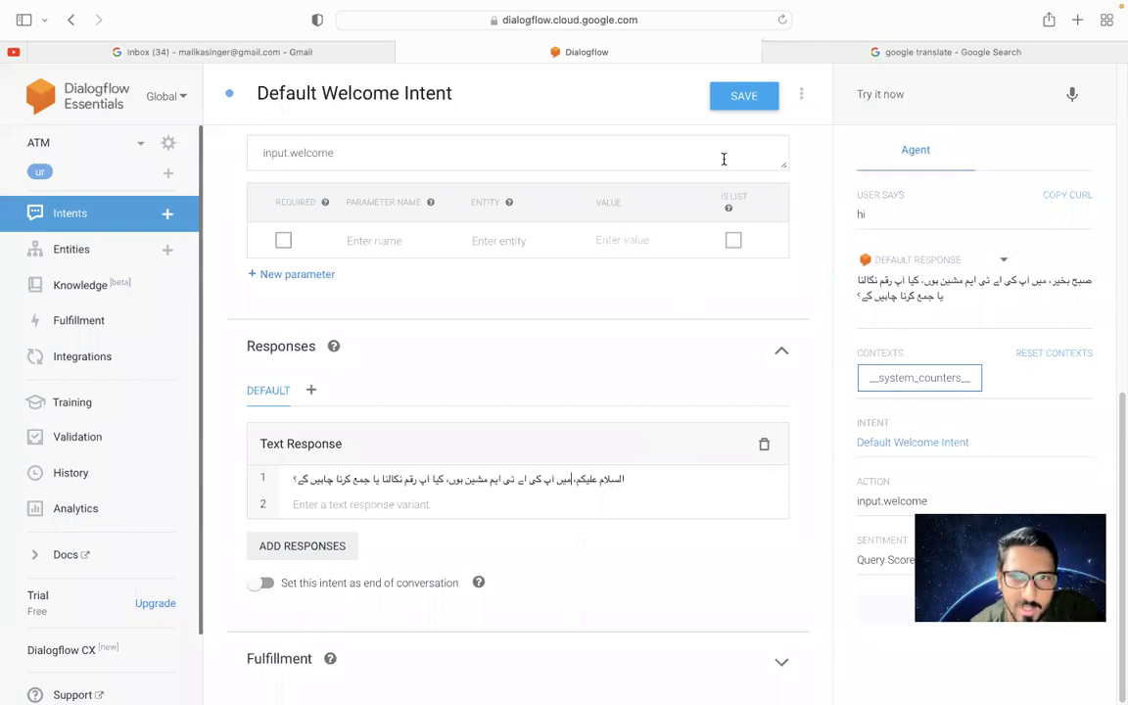
{"action": "left_click", "coordinate": [741, 98]}
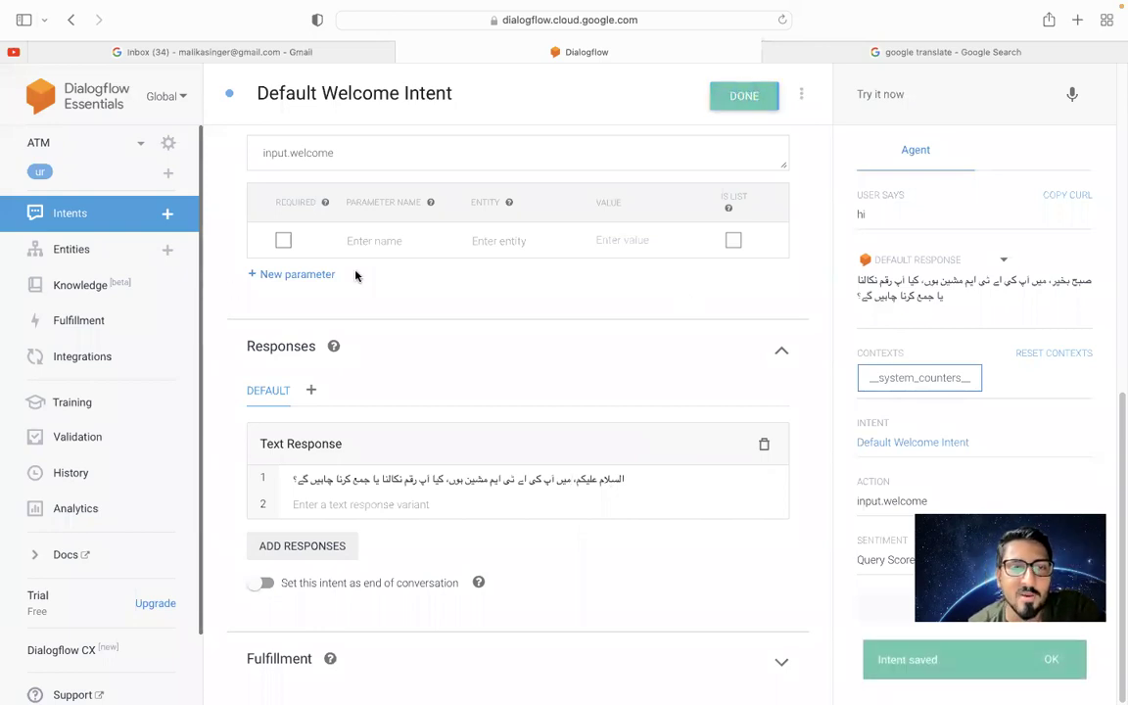
Review the training phrases of the Default Welcome Intent and copy its complete Urdu text response
{"action": "scroll", "coordinate": [356, 275], "scroll_direction": "up", "scroll_amount": 3}
{"action": "scroll", "coordinate": [356, 274], "scroll_direction": "up", "scroll_amount": 4}
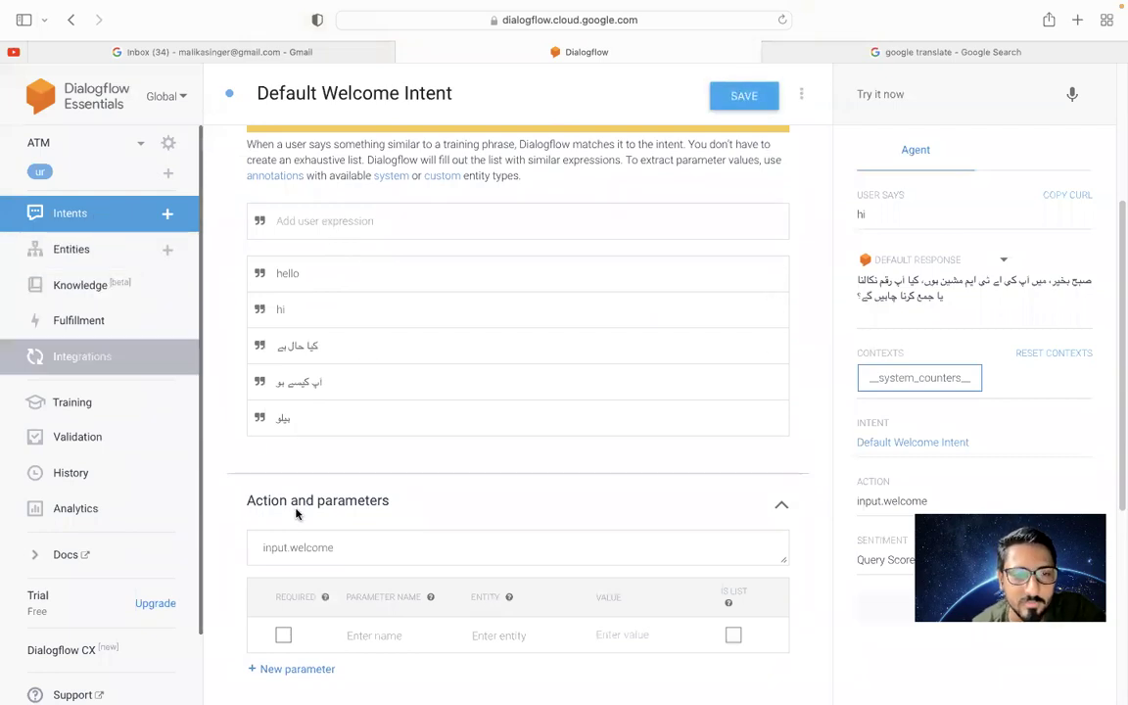
{"action": "scroll", "coordinate": [296, 514], "scroll_direction": "down", "scroll_amount": 5}
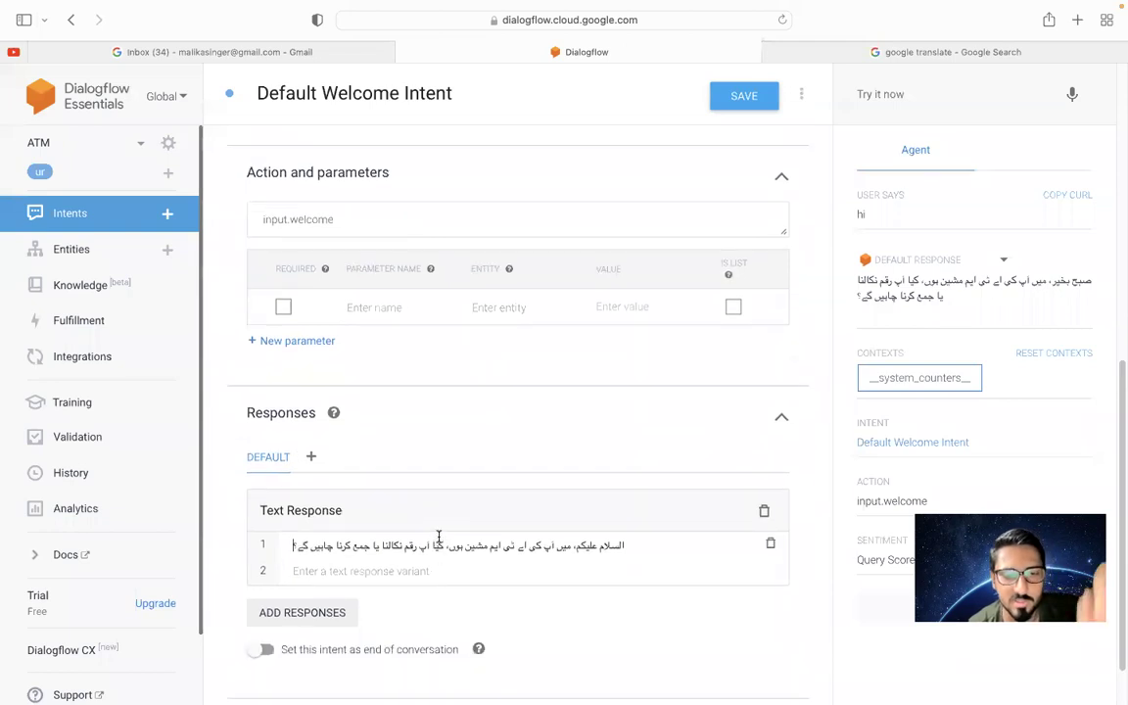
{"action": "triple_click", "coordinate": [429, 544]}
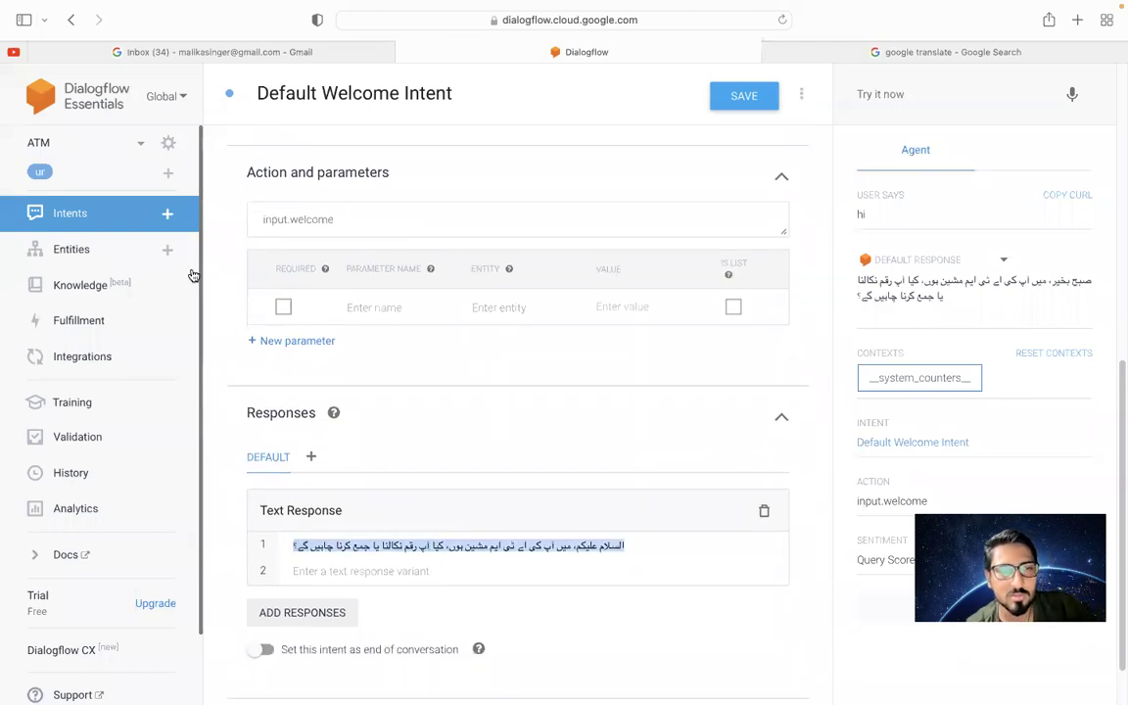
Create a new intent in the ATM agent and name it "welcome - salam"
{"action": "left_click", "coordinate": [95, 211]}
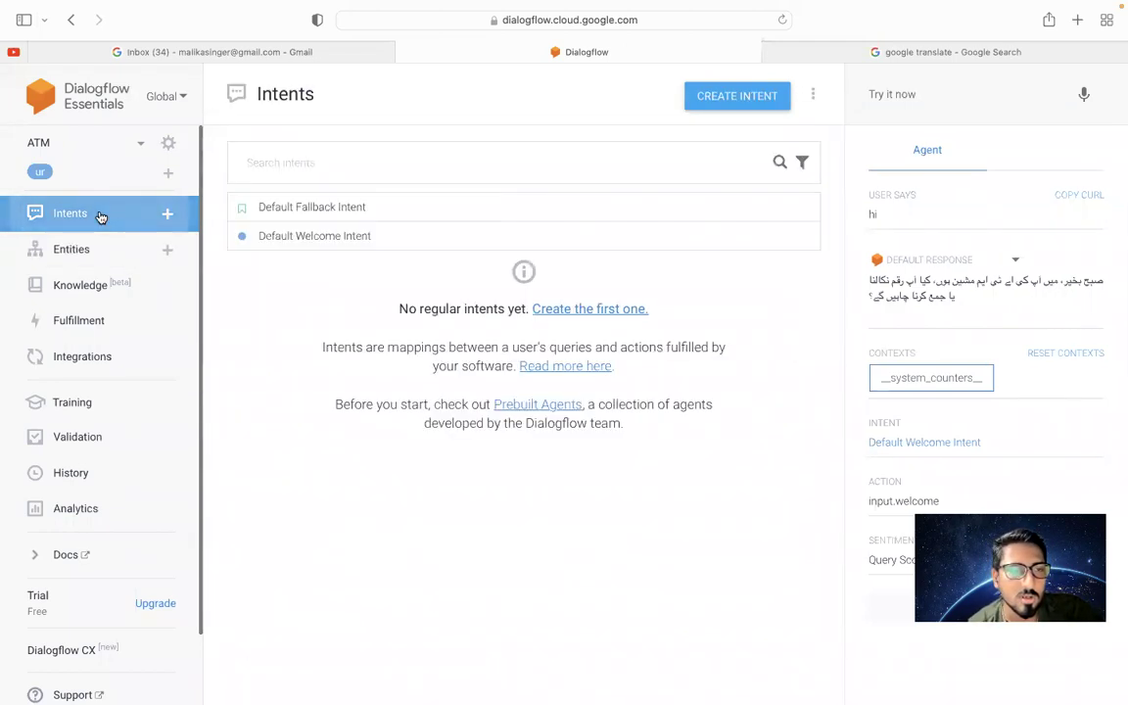
{"action": "left_click", "coordinate": [728, 100]}
{"action": "left_click", "coordinate": [299, 92]}
{"action": "type", "text": "salam"}
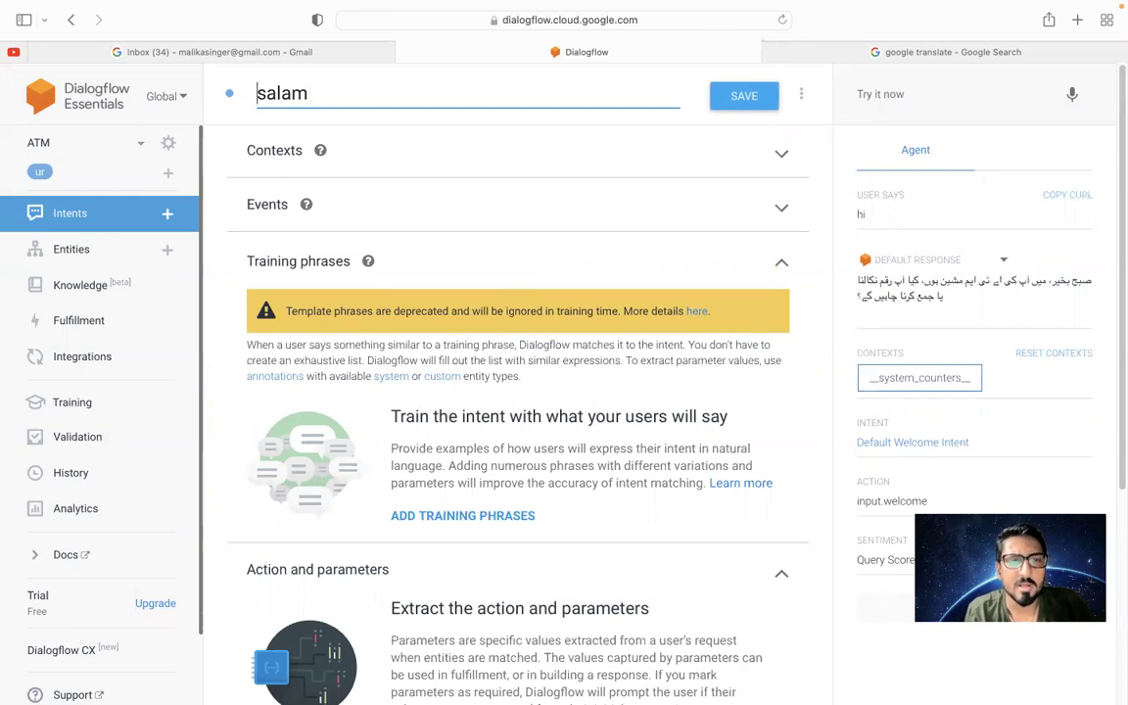
{"action": "left_click", "coordinate": [257, 93]}
{"action": "type", "text": "welcome -"}
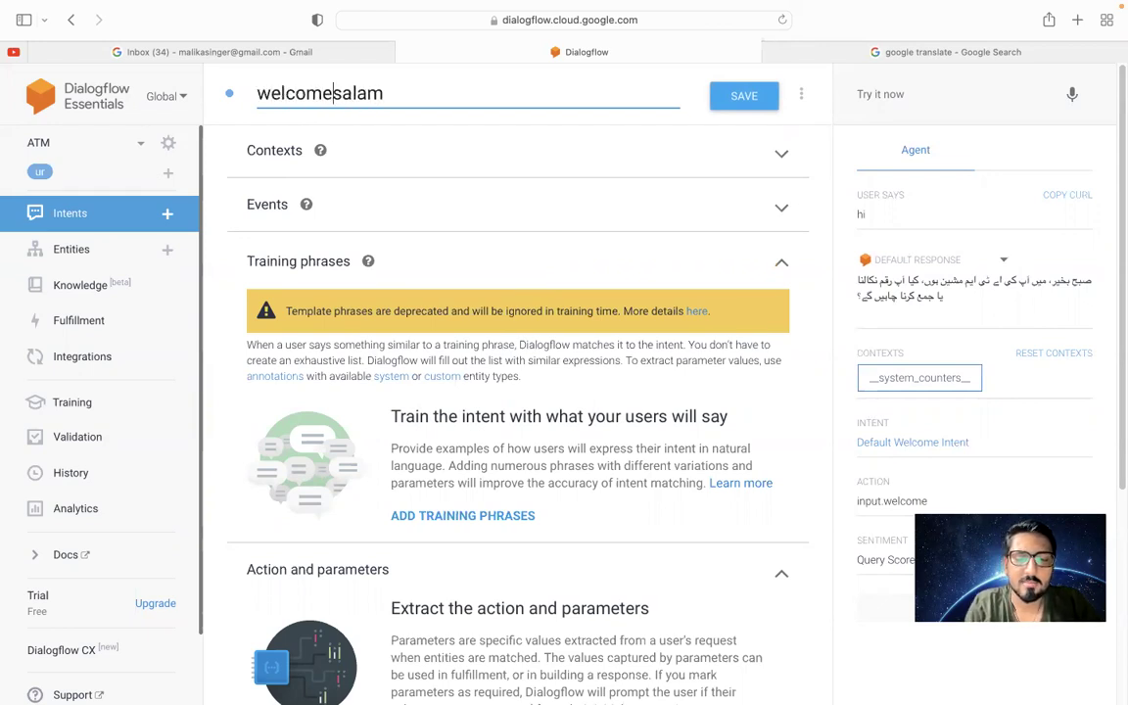
Open training phrase entry for the "welcome - salam" intent and paste the copied Urdu ATM message as its text response
{"action": "scroll", "coordinate": [333, 323], "scroll_direction": "down", "scroll_amount": 5}
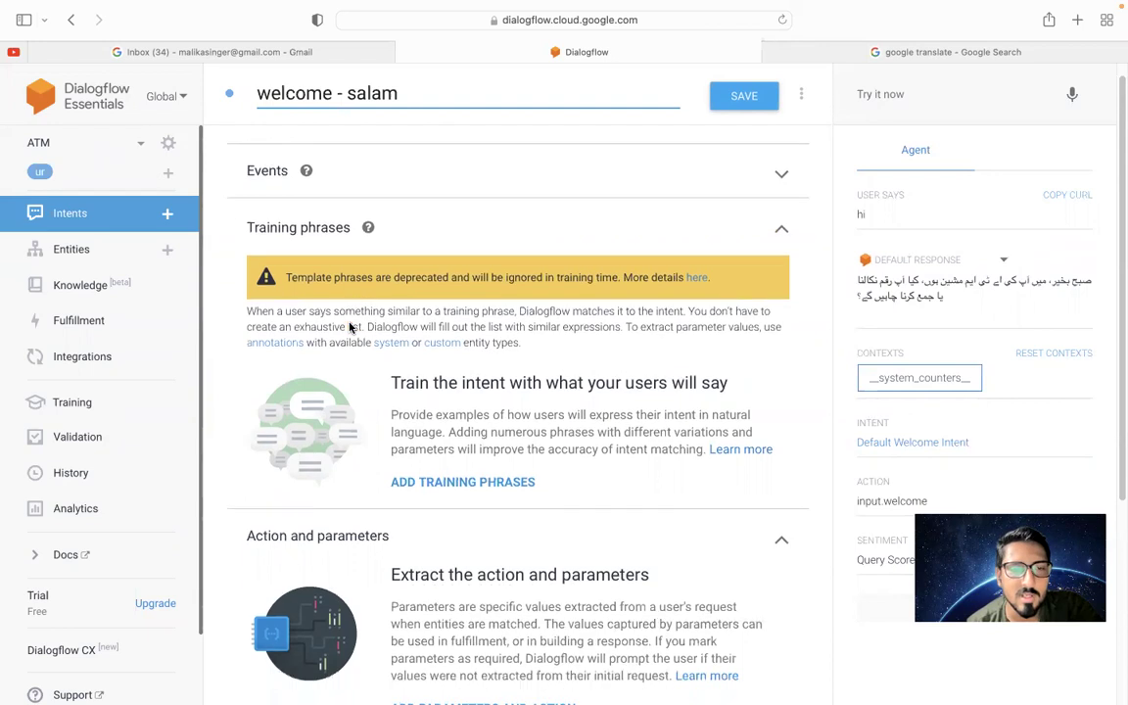
{"action": "left_click", "coordinate": [448, 278]}
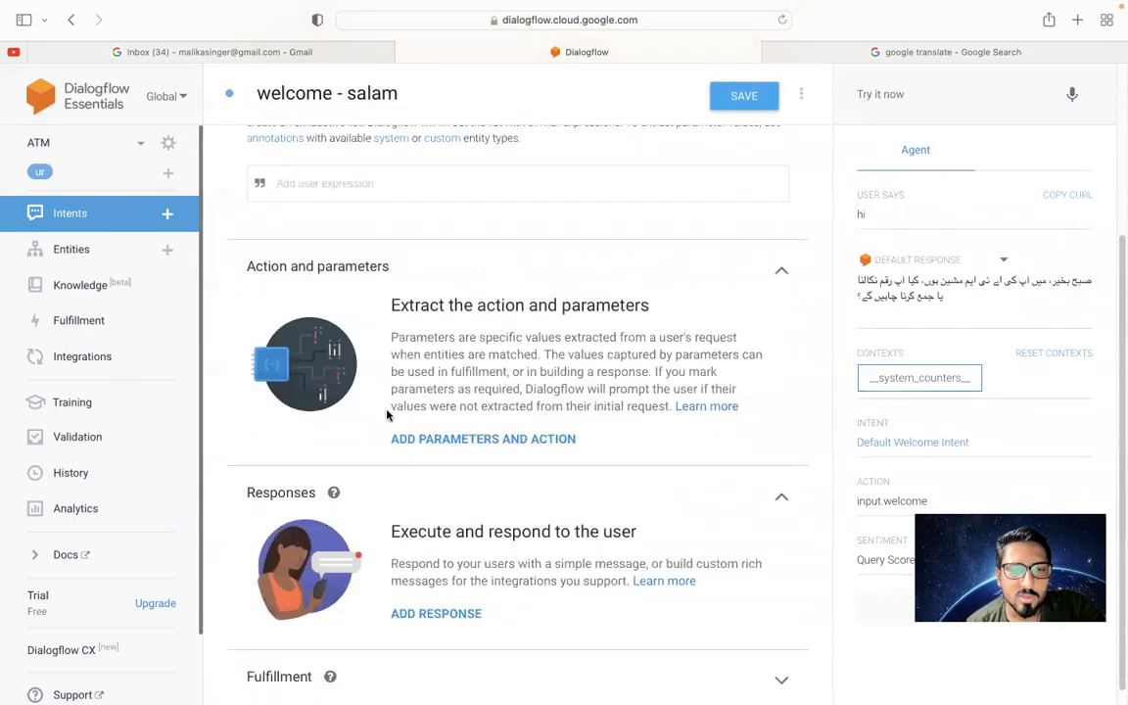
{"action": "scroll", "coordinate": [398, 463], "scroll_direction": "down", "scroll_amount": 1}
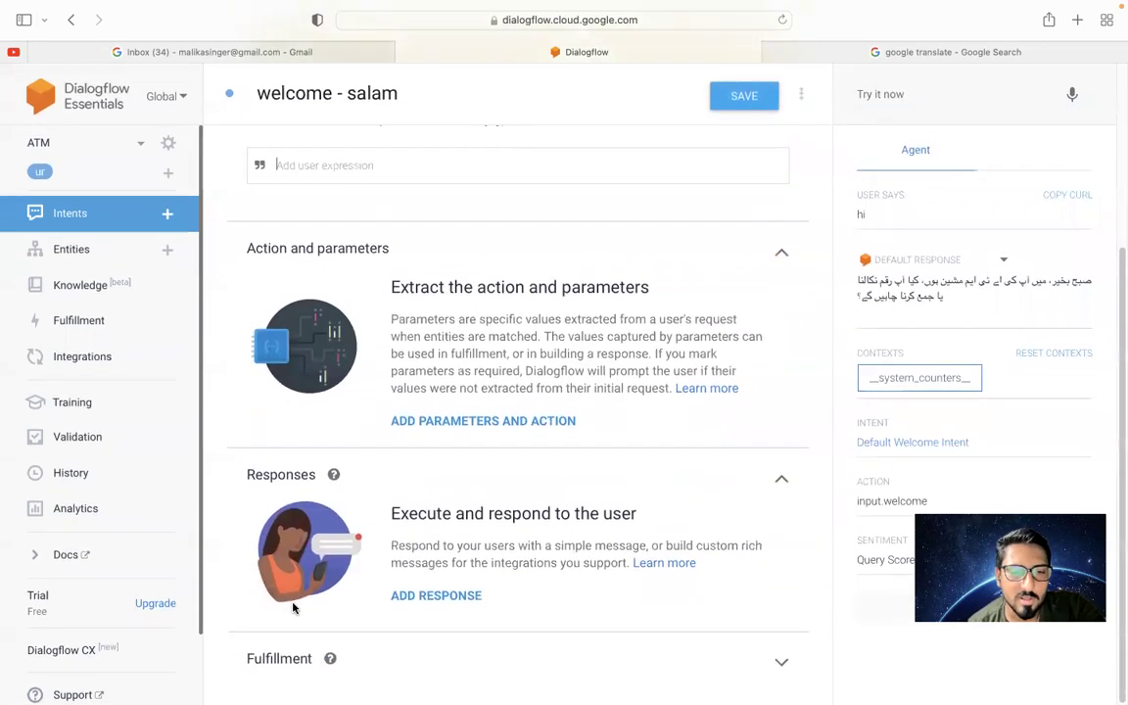
{"action": "left_click", "coordinate": [432, 600]}
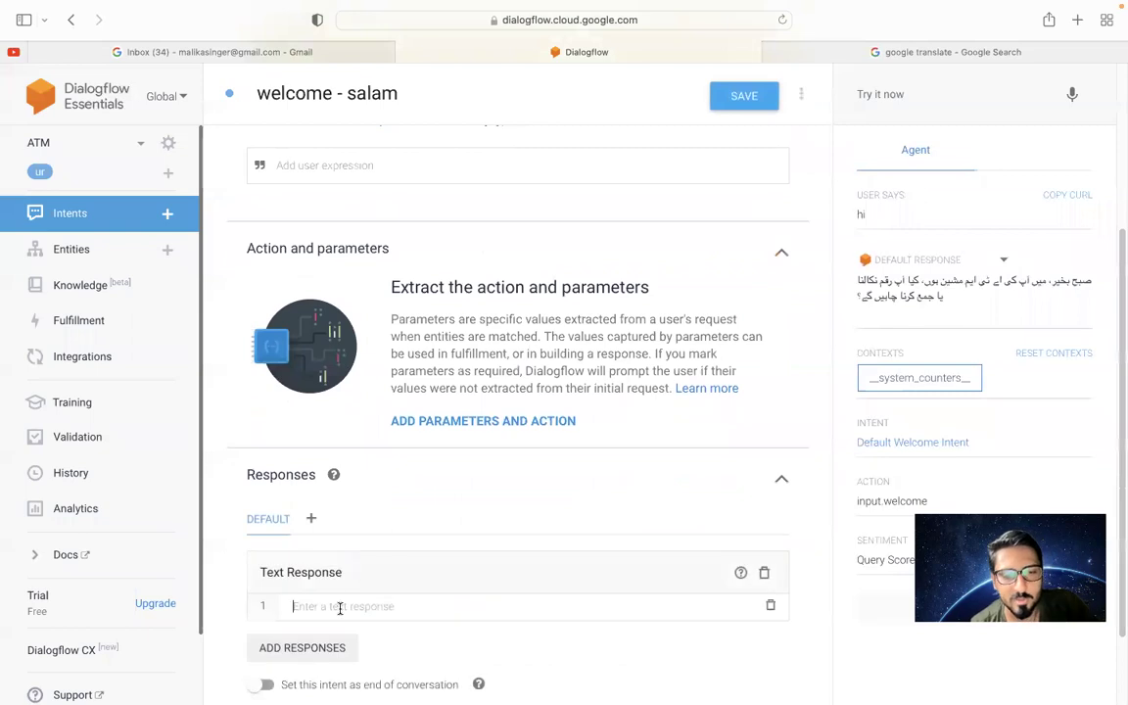
{"action": "type", "text": "السلام علیکم میں اپ کی اے ٹی ایم مشین ہوں، کیا اپ رقم نکالنا یا جمع کرنا چاہیں گے؟"}
{"action": "left_click_drag", "start_coordinate": [625, 607], "coordinate": [573, 608]}
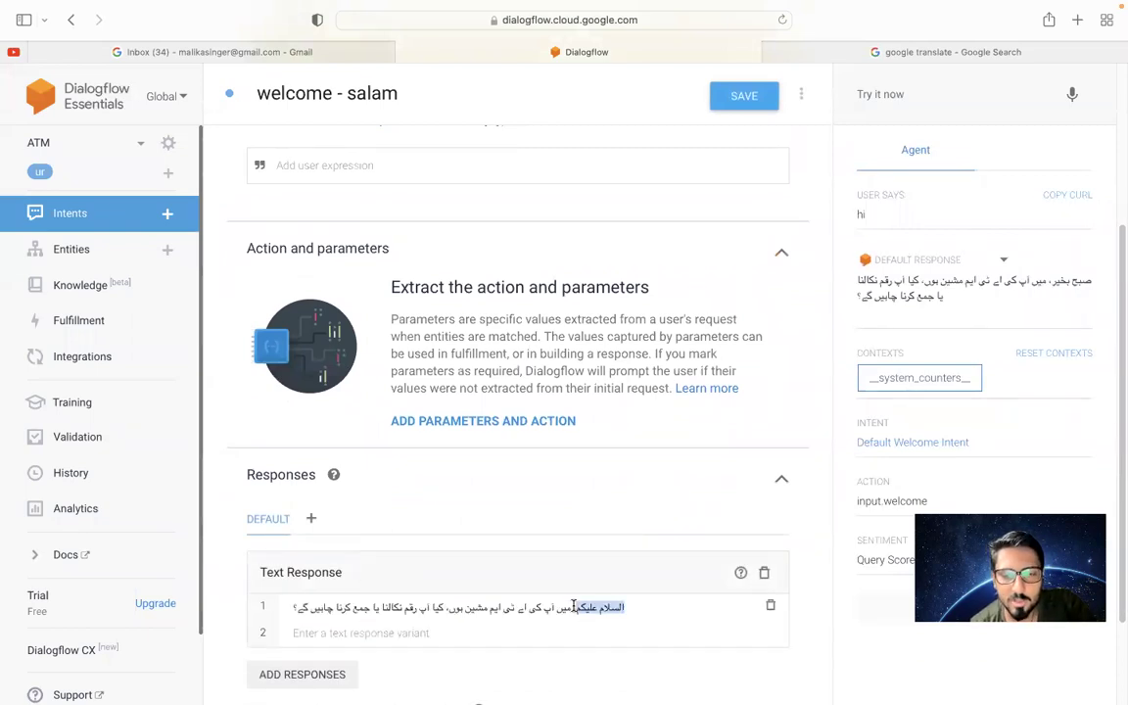
Switch to Google Translate, translate "walaikum as salam, sddf" into Urdu, and copy only "وعلیکم السلام،" from the result
{"action": "left_click", "coordinate": [943, 51]}
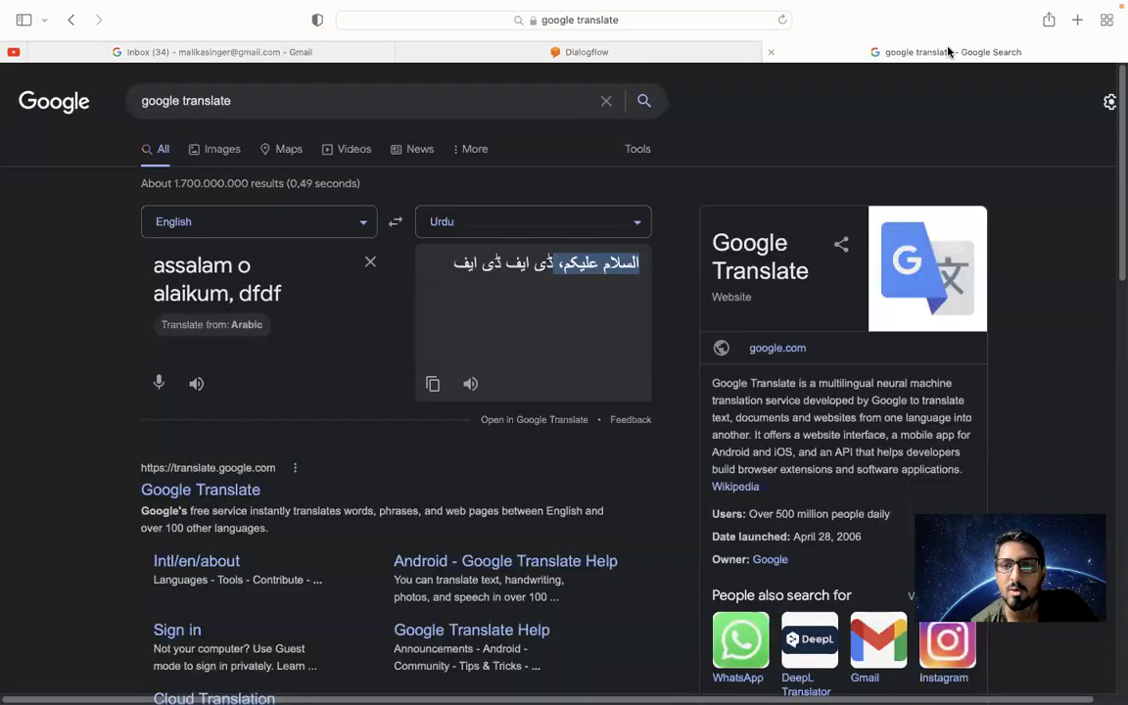
{"action": "triple_click", "coordinate": [208, 275]}
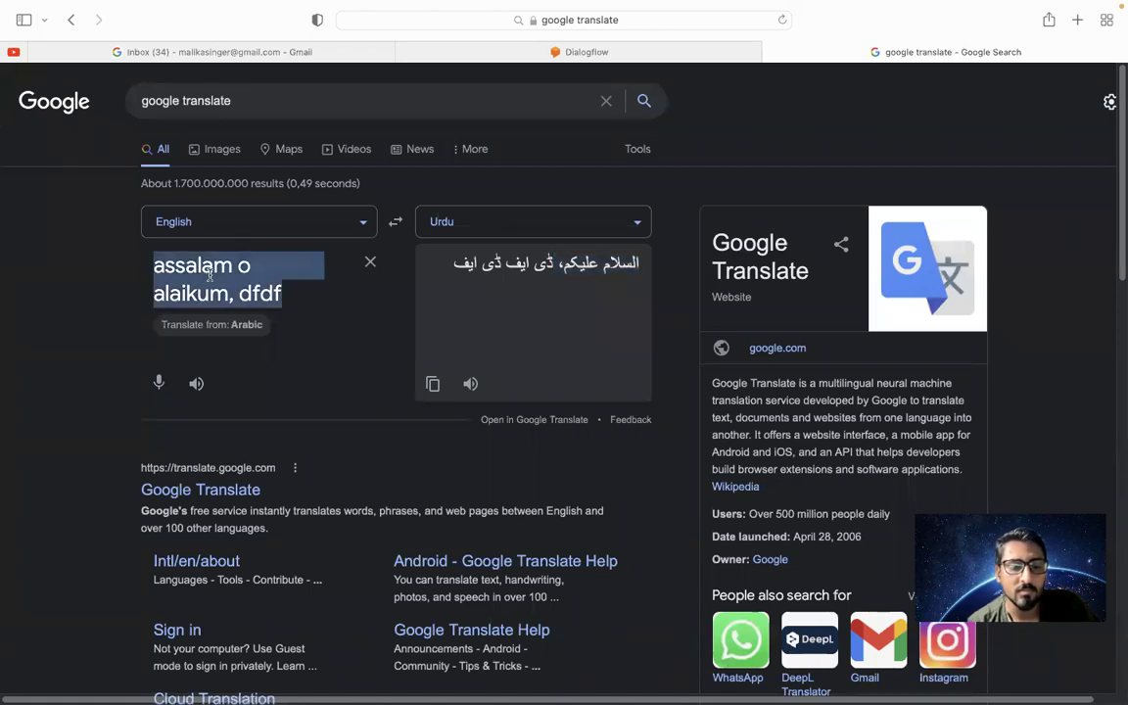
{"action": "type", "text": "walaikum"}
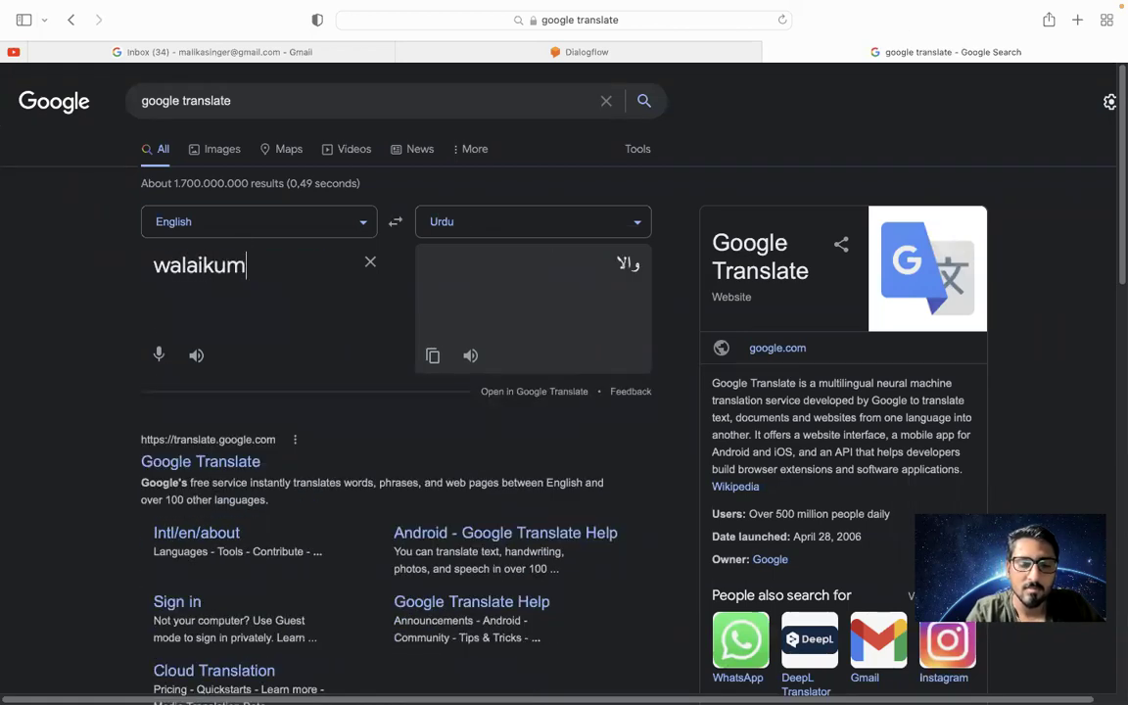
{"action": "type", "text": " as salam"}
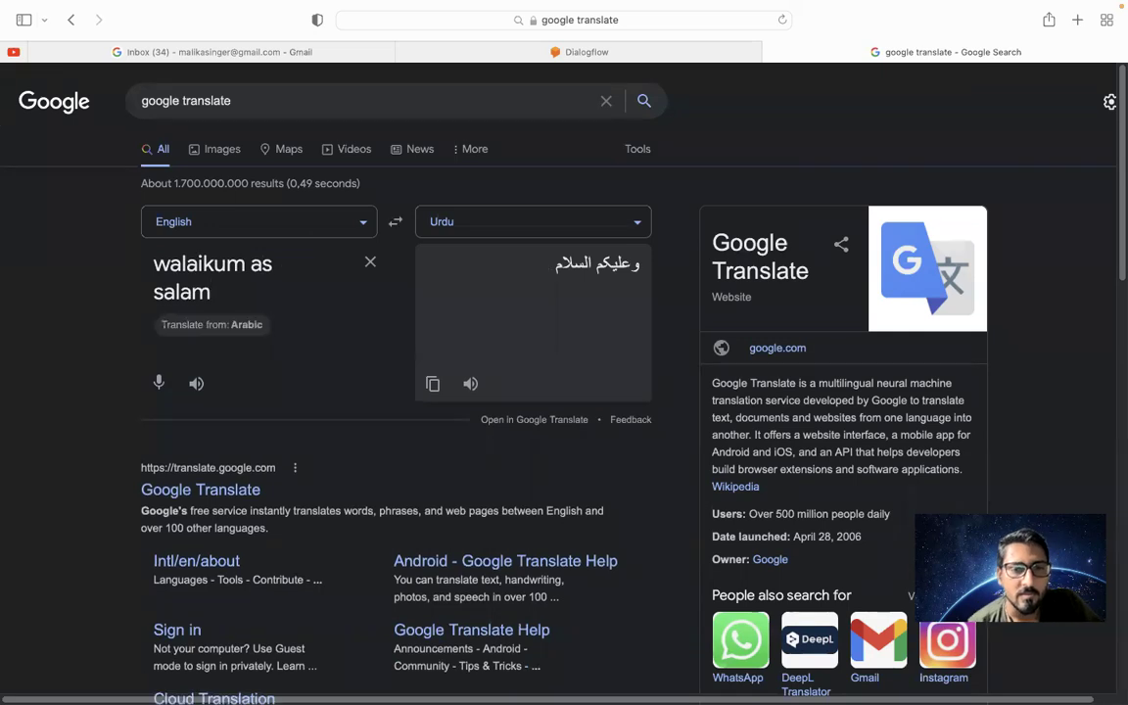
{"action": "type", "text": ", sddf"}
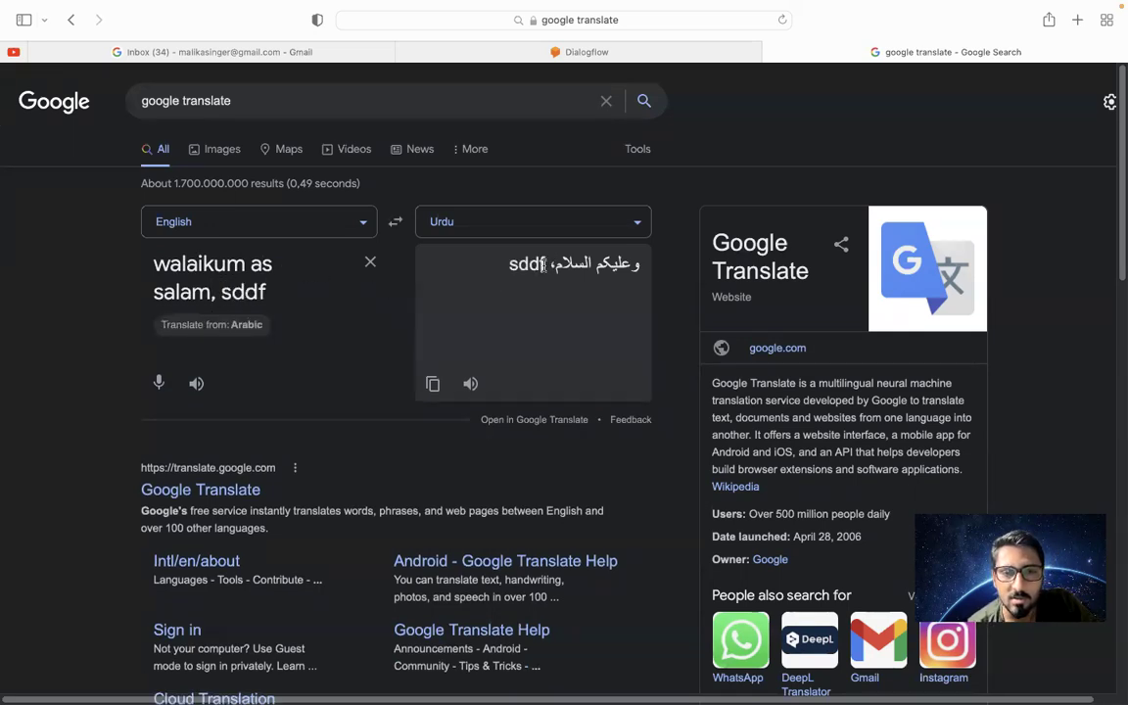
{"action": "left_click_drag", "start_coordinate": [551, 263], "coordinate": [644, 264]}
{"action": "key", "text": "super+c"}
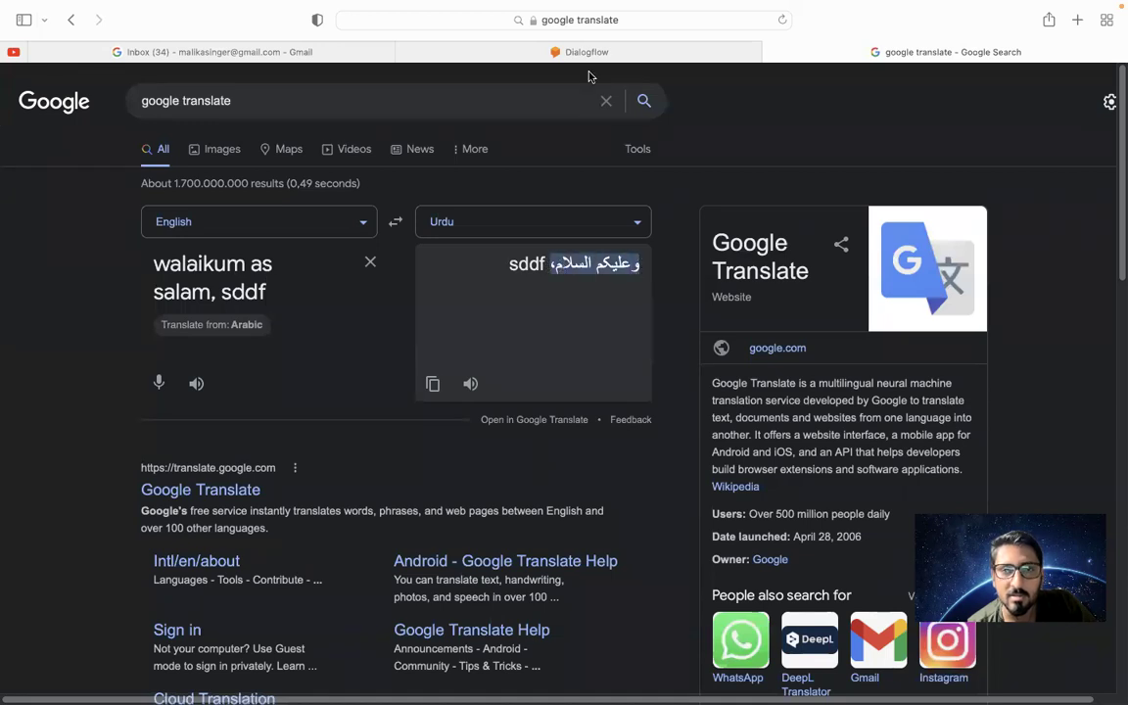
Switch to Dialogflow, replace "السلام علیکم،" in the "welcome - salam" text response with "وعلیکم السلام،", and save the intent
{"action": "left_click", "coordinate": [534, 52]}
{"action": "scroll", "coordinate": [588, 549], "scroll_direction": "down", "scroll_amount": 2}
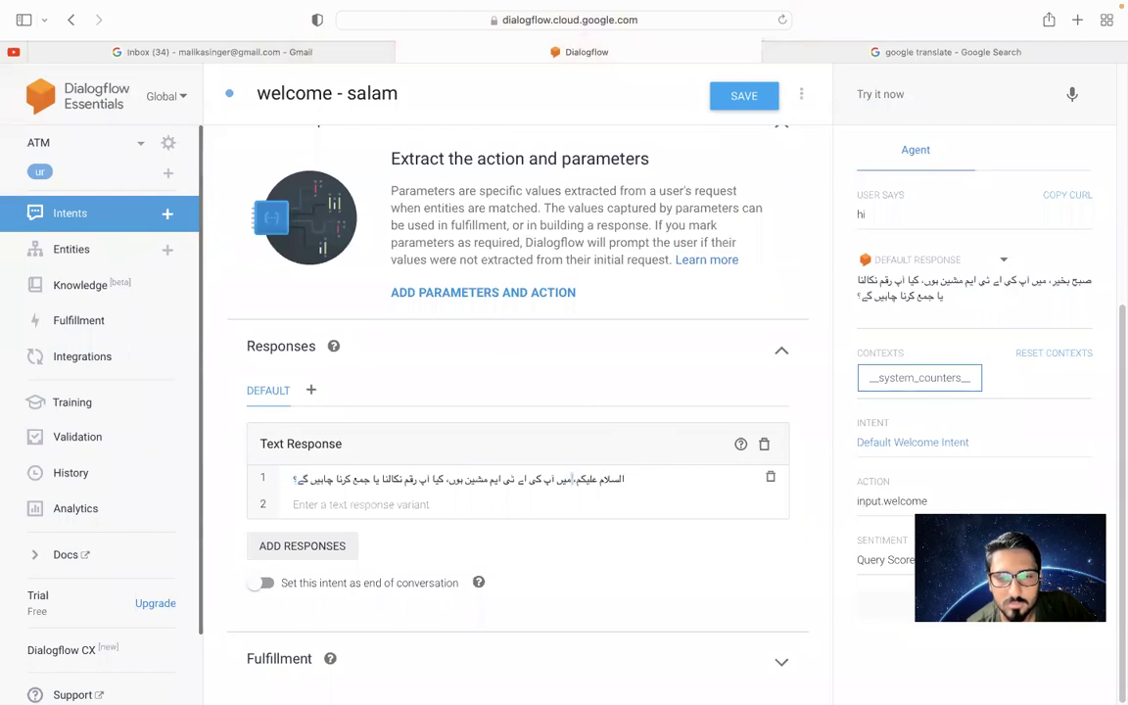
{"action": "key", "text": "shift+alt+Right"}
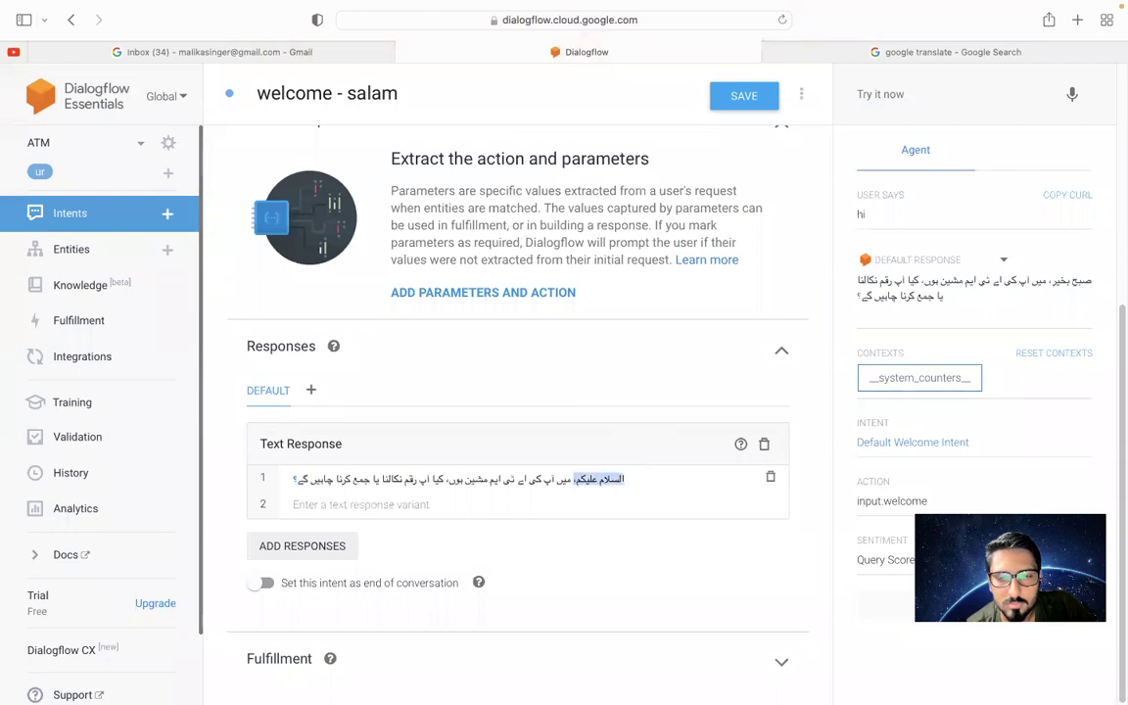
{"action": "key", "text": "super+v"}
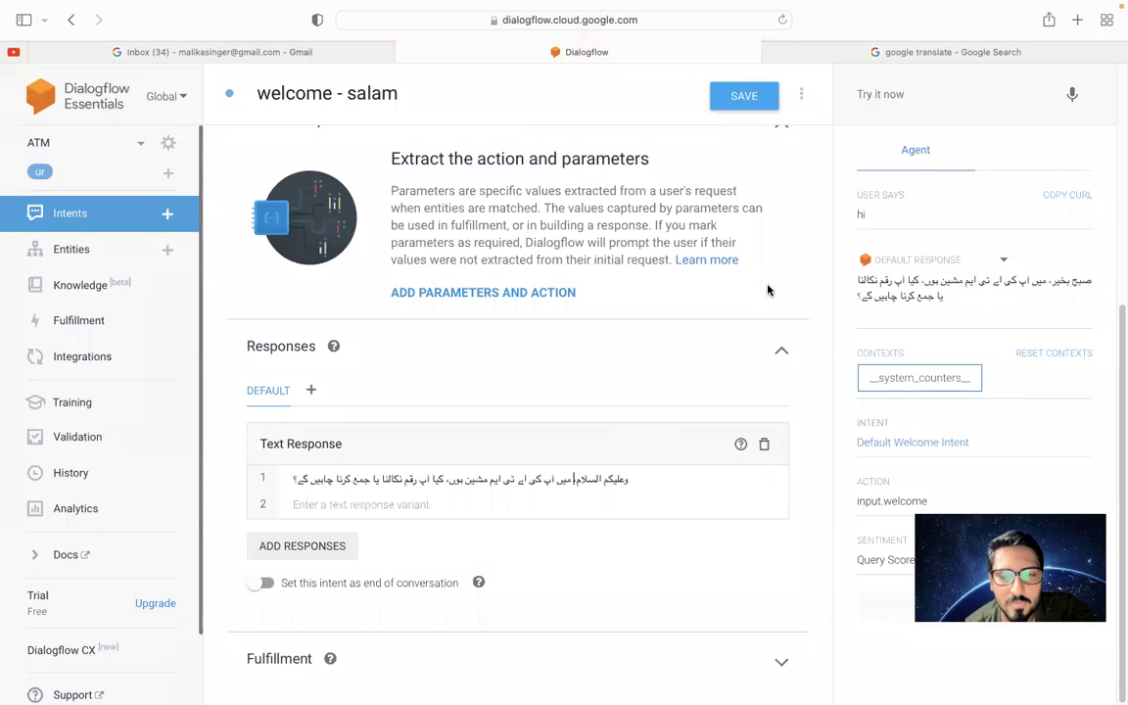
{"action": "left_click", "coordinate": [714, 102]}
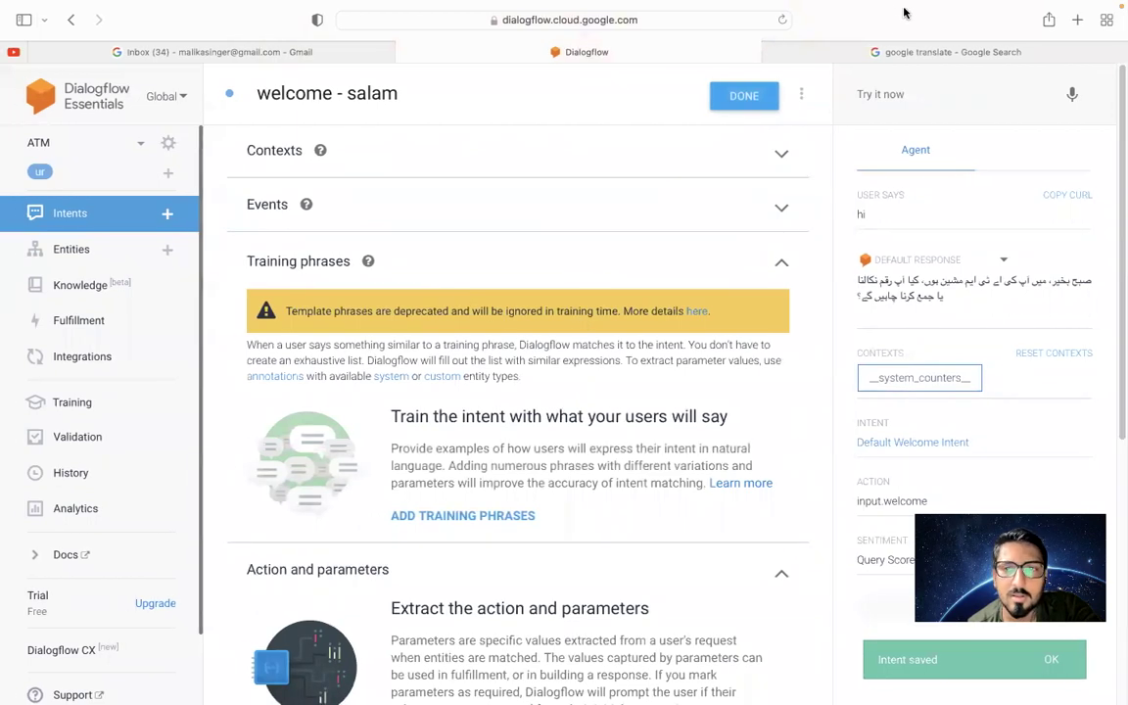
Switch to Google Translate, translate "as salamualaikum" into Urdu, and copy the translation
{"action": "left_click", "coordinate": [940, 52]}
{"action": "key", "text": "super+a"}
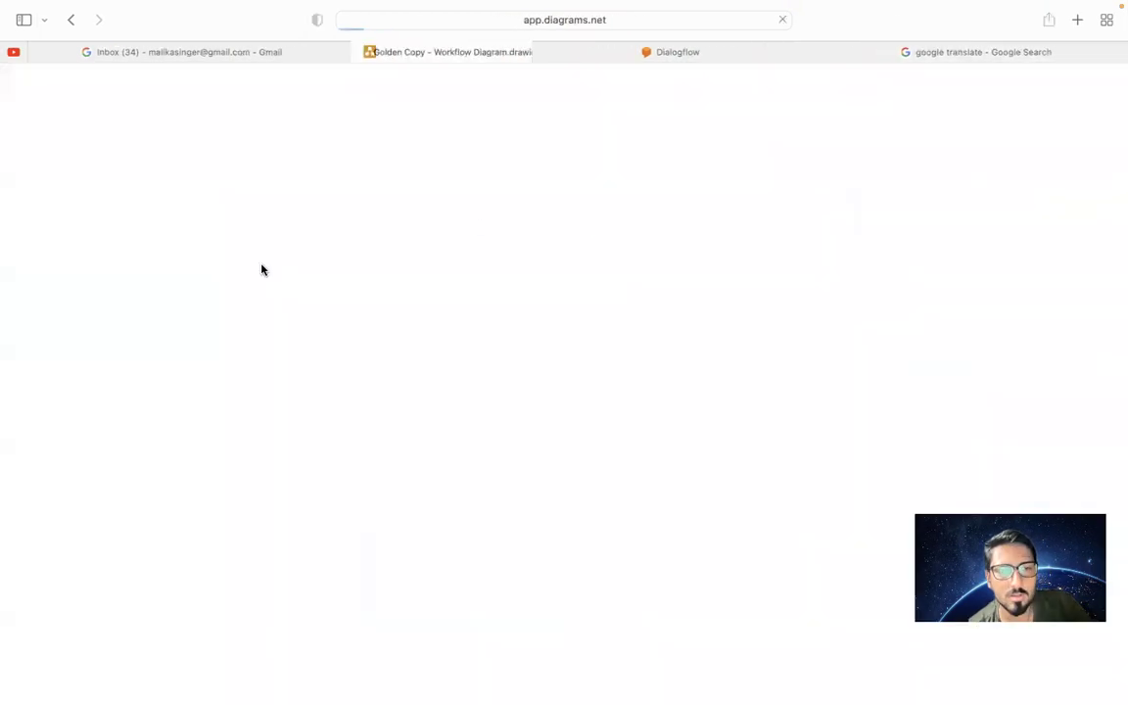
{"action": "key", "text": "super+w"}
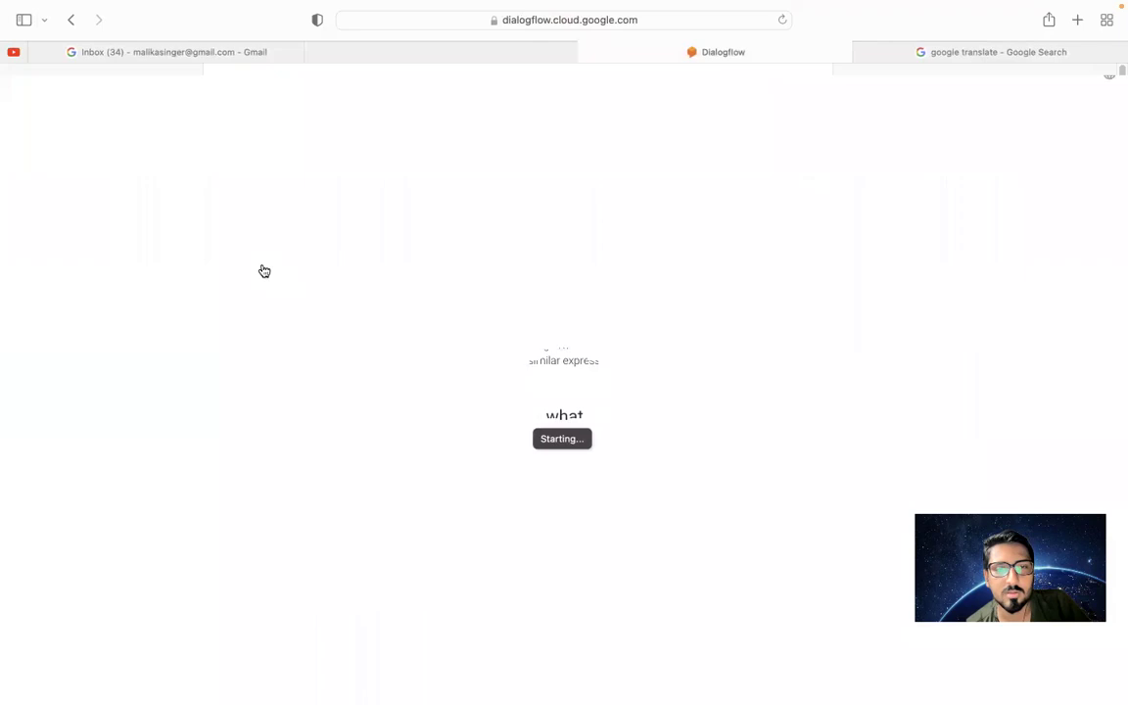
{"action": "key", "text": "ctrl+Tab"}
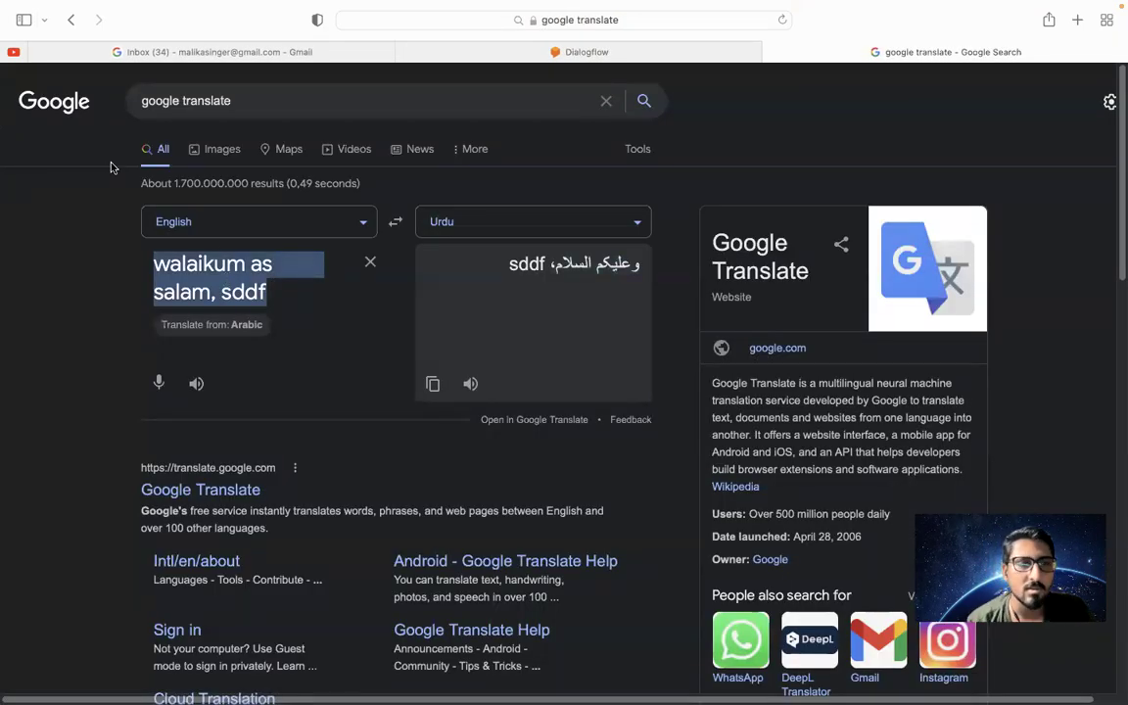
{"action": "type", "text": "as salam"}
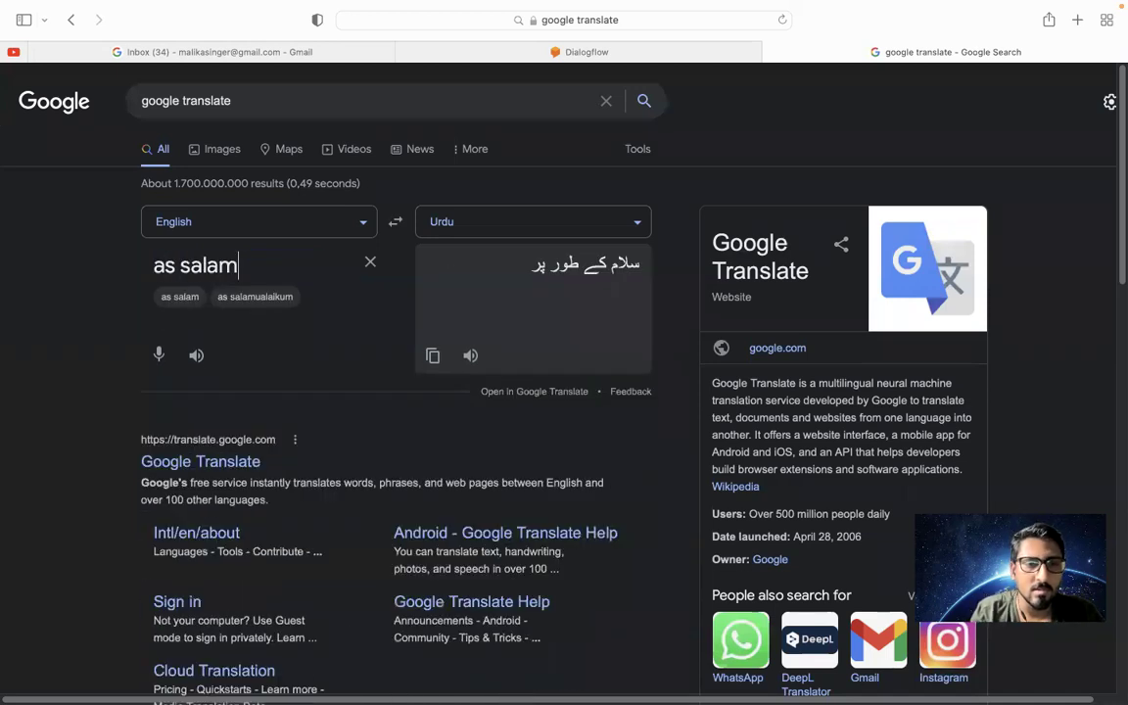
{"action": "left_click", "coordinate": [247, 296]}
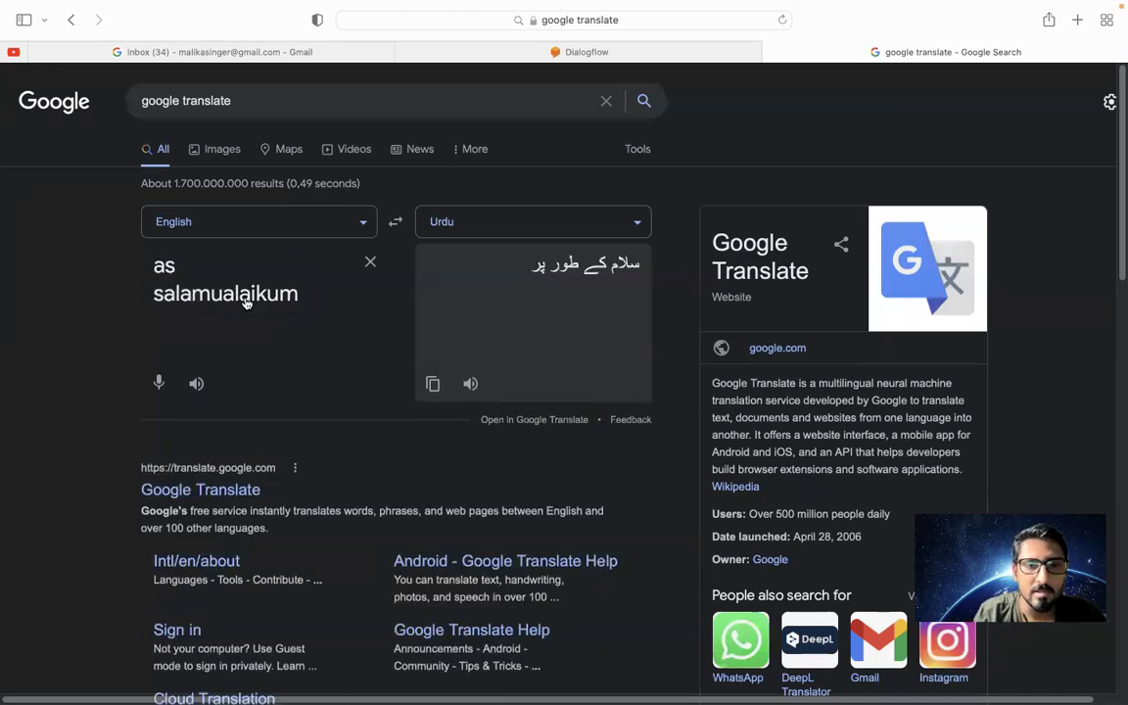
{"action": "double_click", "coordinate": [607, 259]}
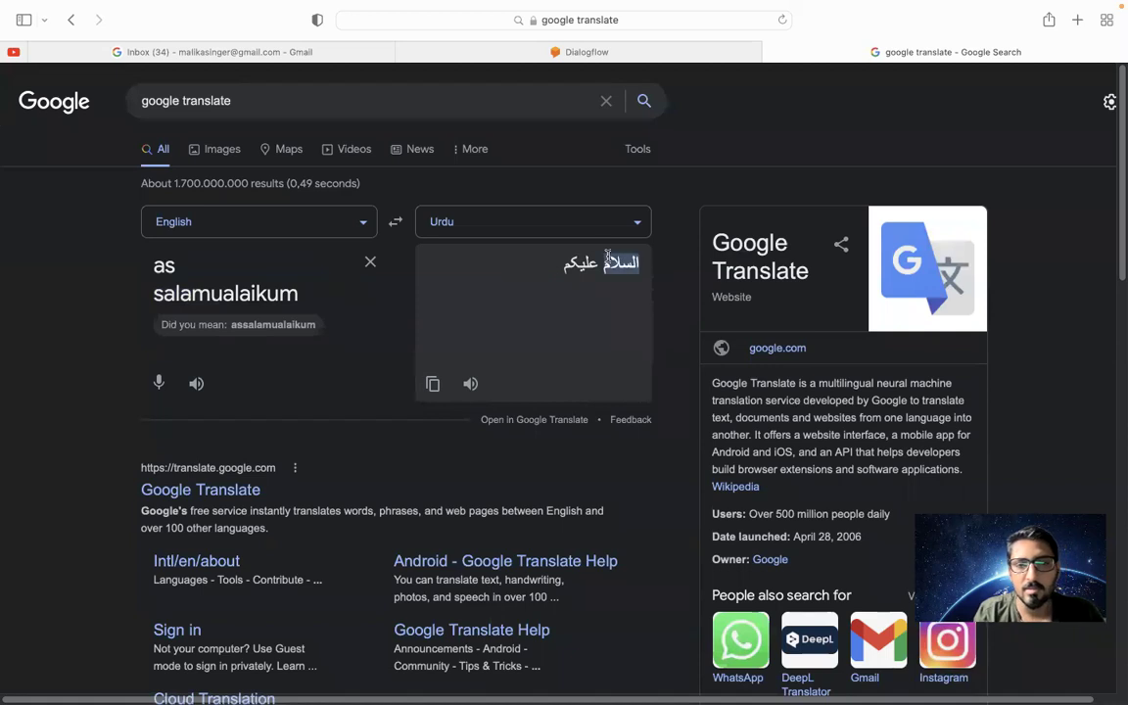
{"action": "left_click", "coordinate": [560, 273]}
{"action": "left_click", "coordinate": [433, 383]}
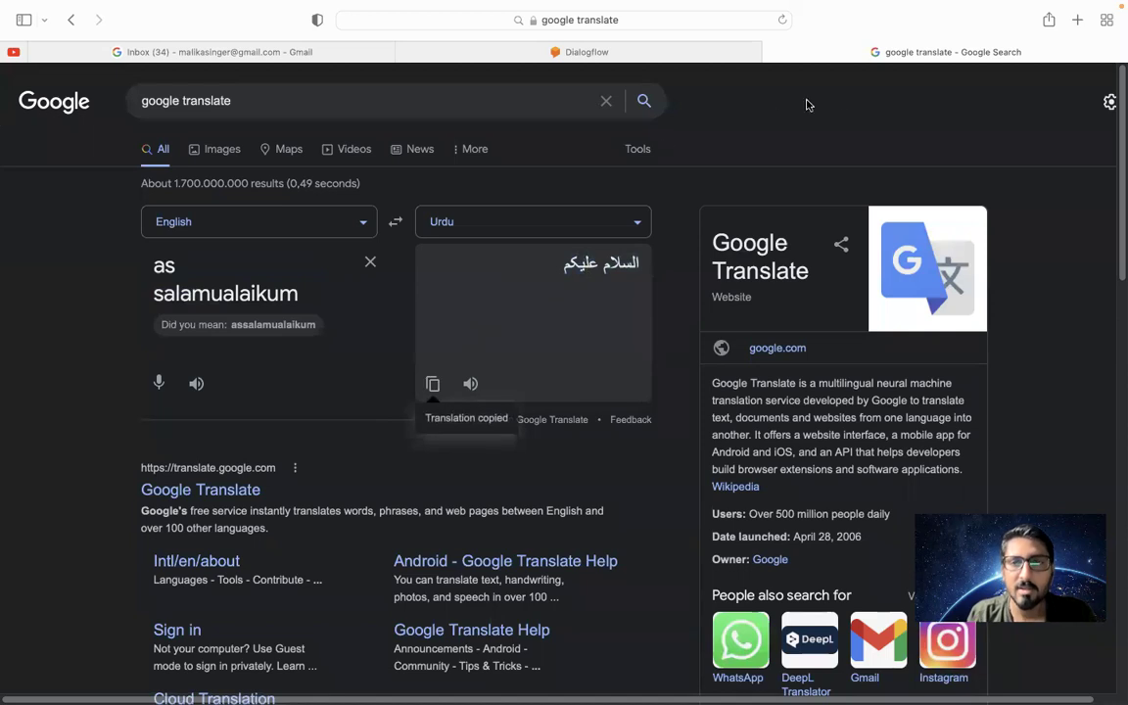
Switch to Dialogflow and add the copied "السلام علیکم" as a training phrase of the "welcome - salam" intent
{"action": "left_click", "coordinate": [683, 54]}
{"action": "scroll", "coordinate": [297, 387], "scroll_direction": "down", "scroll_amount": 2}
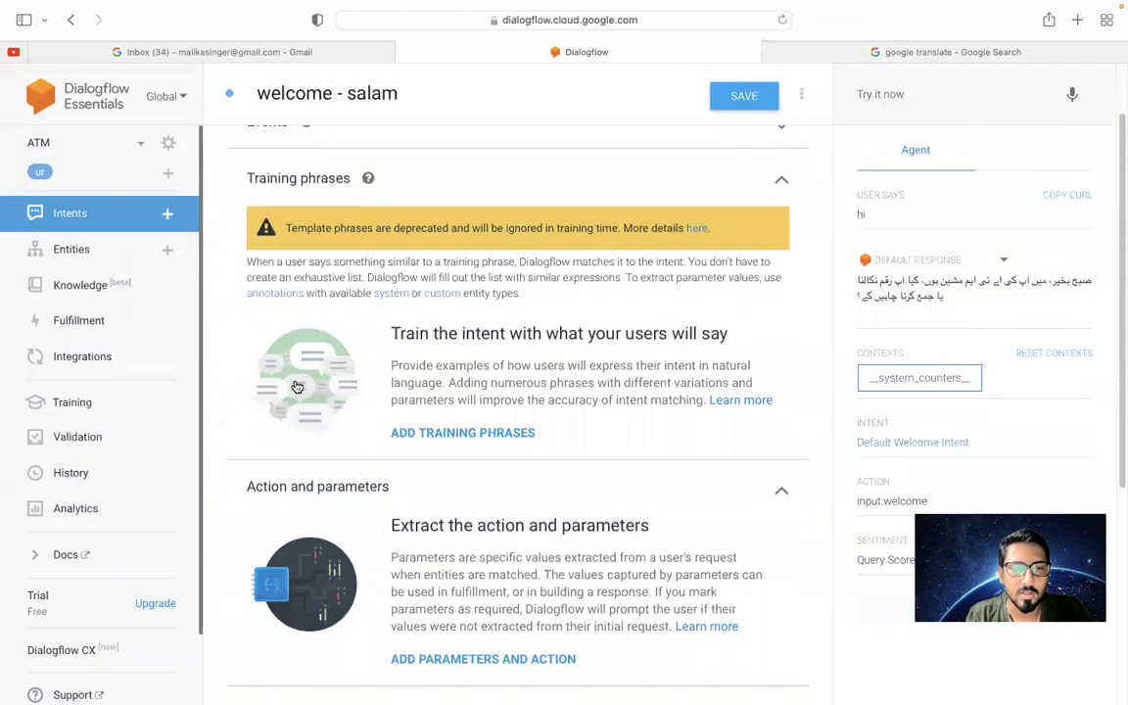
{"action": "left_click", "coordinate": [461, 416]}
{"action": "key", "text": "super+v"}
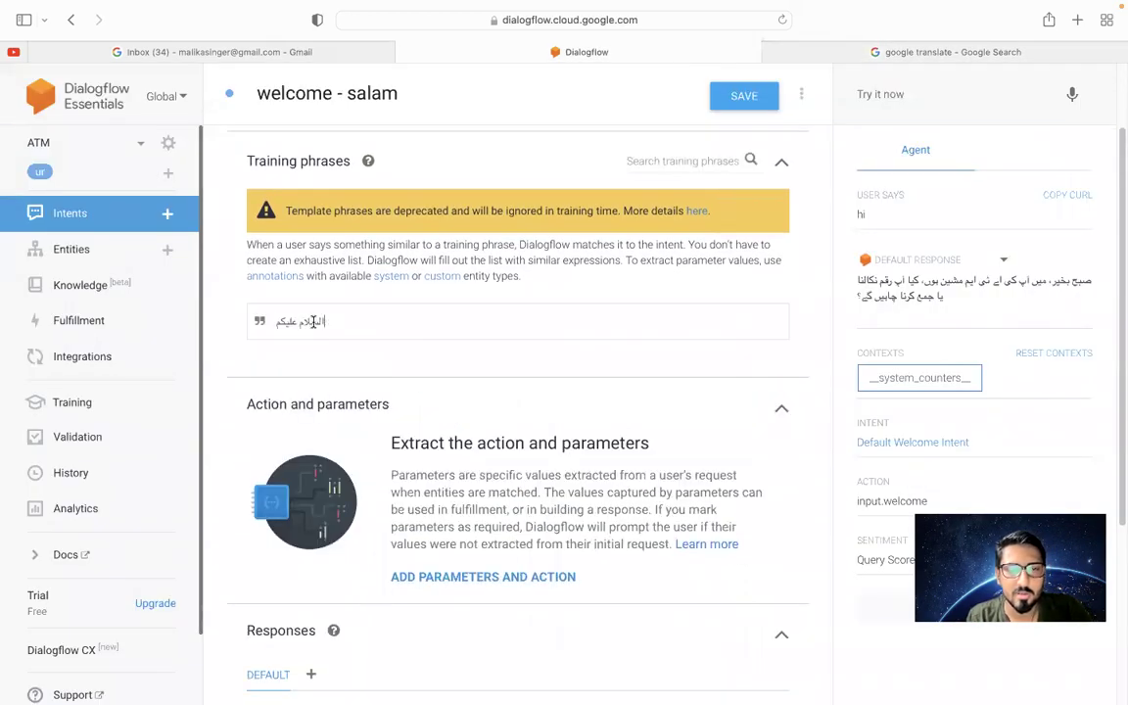
{"action": "key", "text": "Return"}
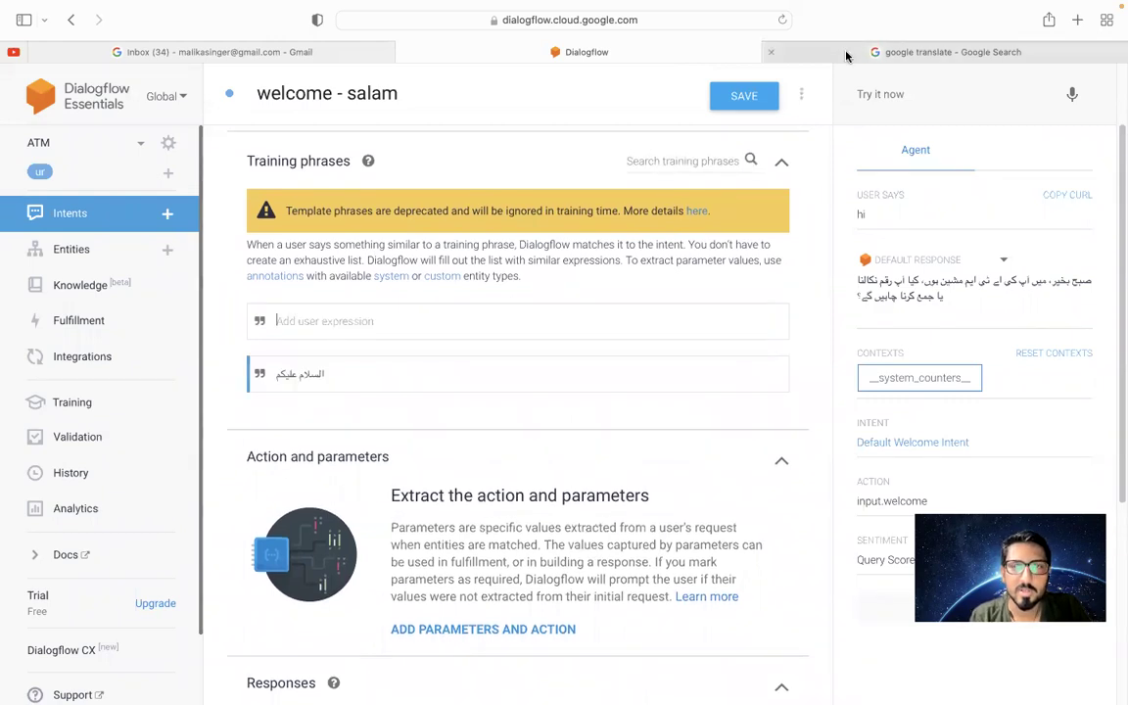
Translate "salam" into Urdu in Google Translate and add the copied "سلام" as a training phrase in Dialogflow
{"action": "left_click", "coordinate": [771, 53]}
{"action": "triple_click", "coordinate": [227, 283]}
{"action": "type", "text": "salam"}
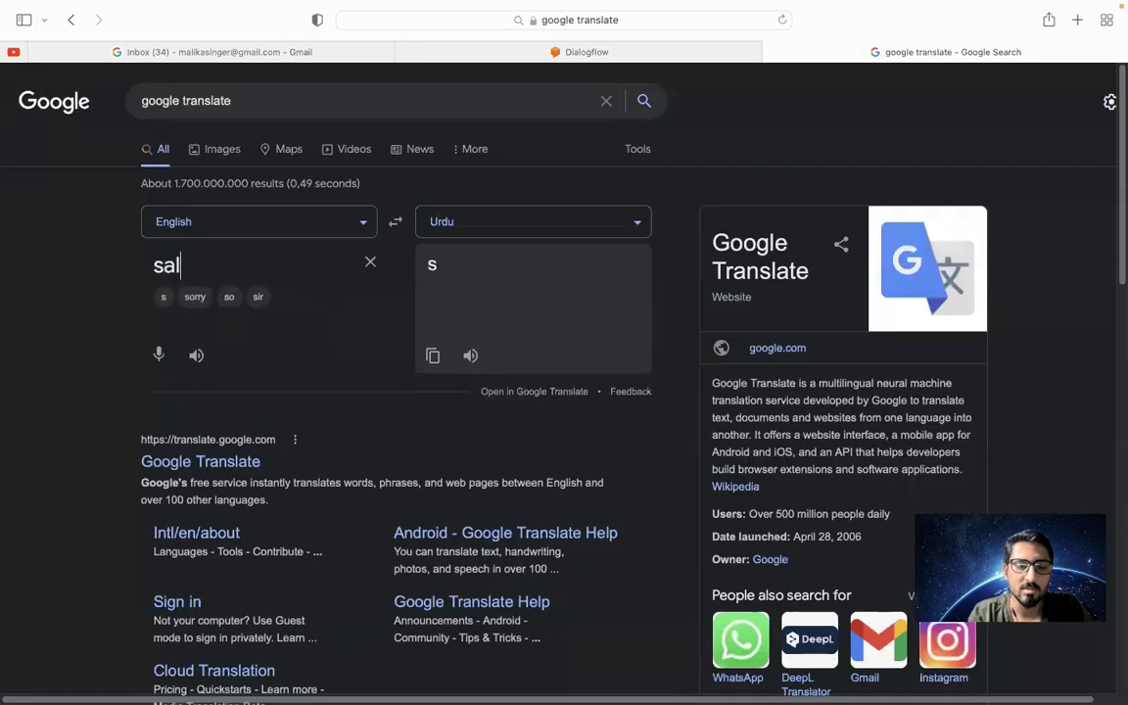
{"action": "double_click", "coordinate": [621, 262]}
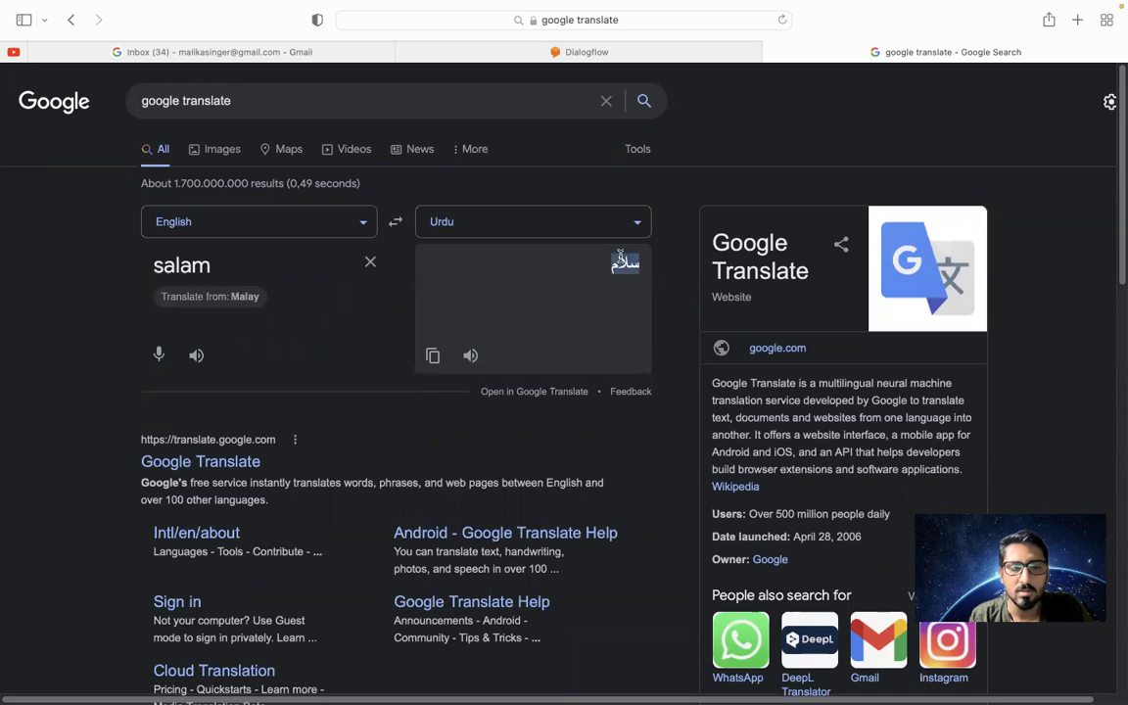
{"action": "left_click", "coordinate": [748, 49]}
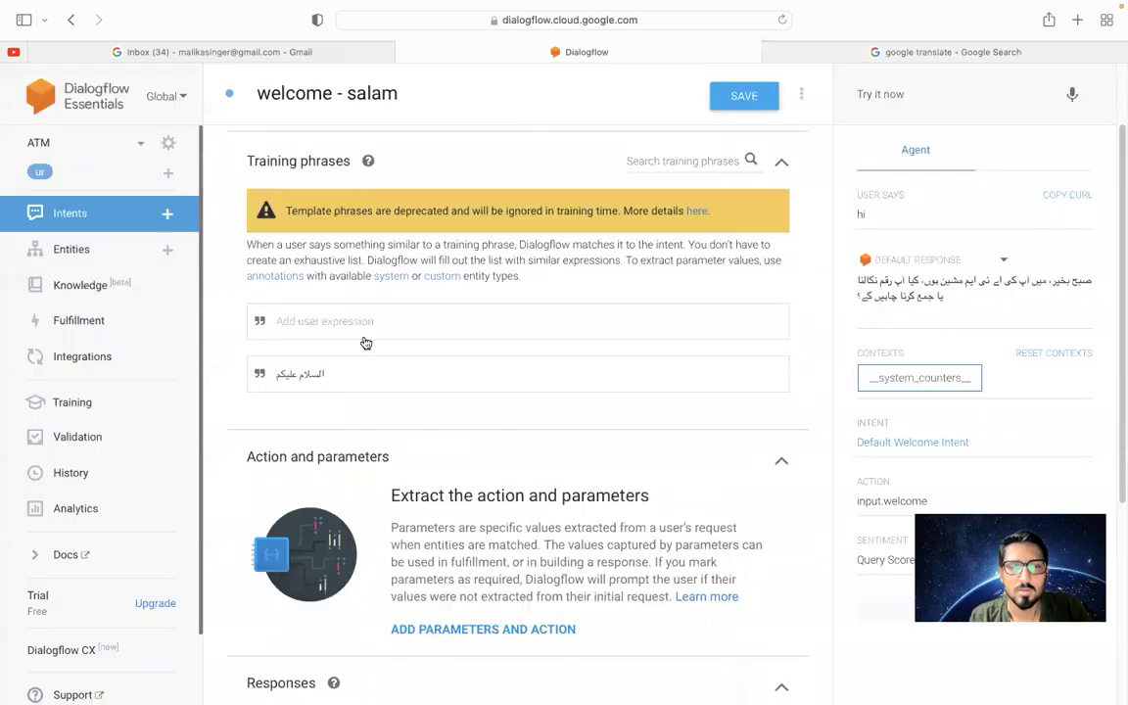
{"action": "key", "text": "super+v"}
{"action": "key", "text": "Return"}
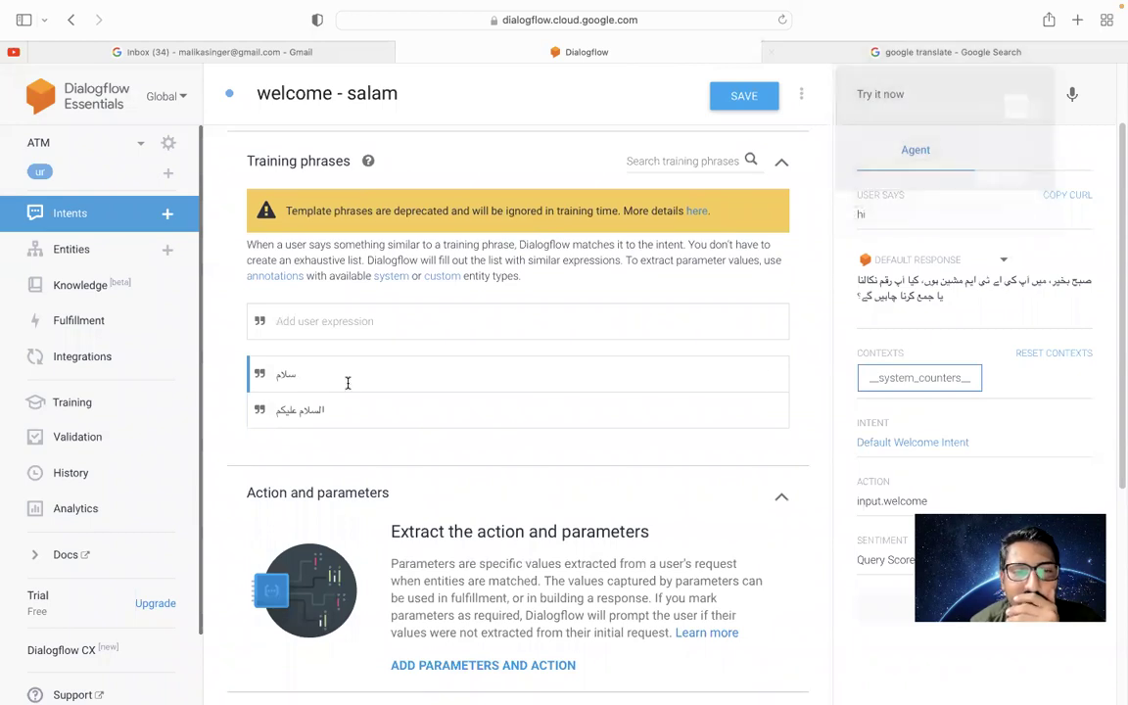
Add the training phrases "salam", "as salam o alaikum" and "as salam", and save the "welcome - salam" intent
{"action": "type", "text": "sa"}
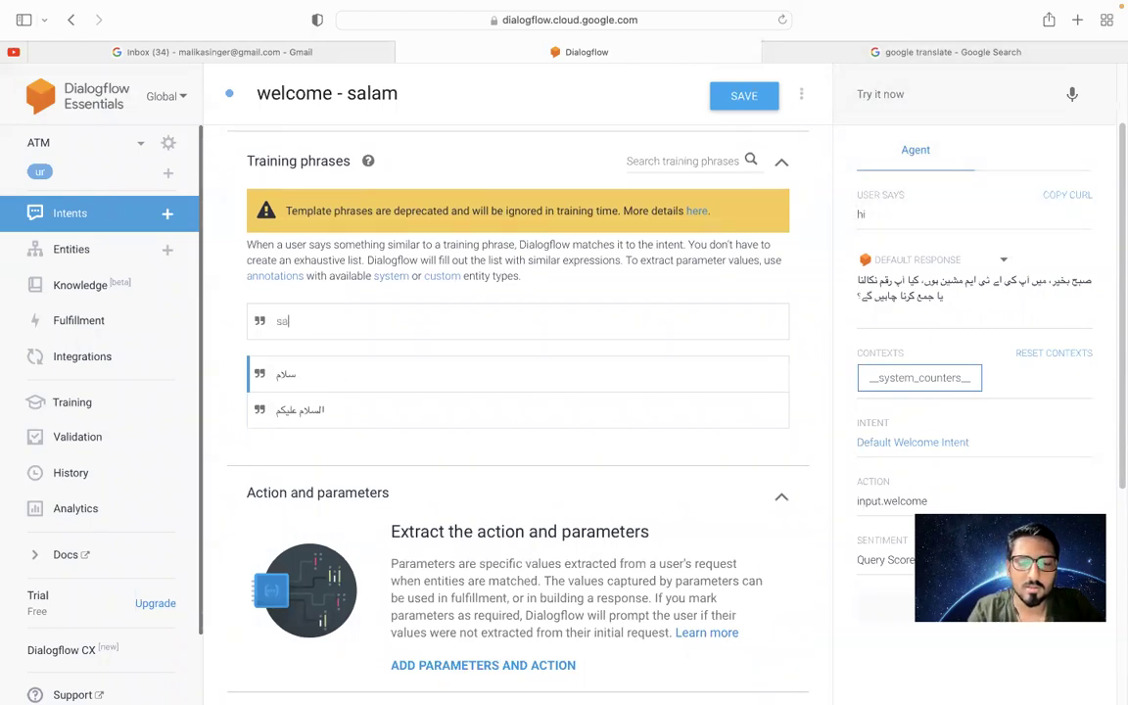
{"action": "type", "text": "lam"}
{"action": "key", "text": "Return"}
{"action": "type", "text": "as"}
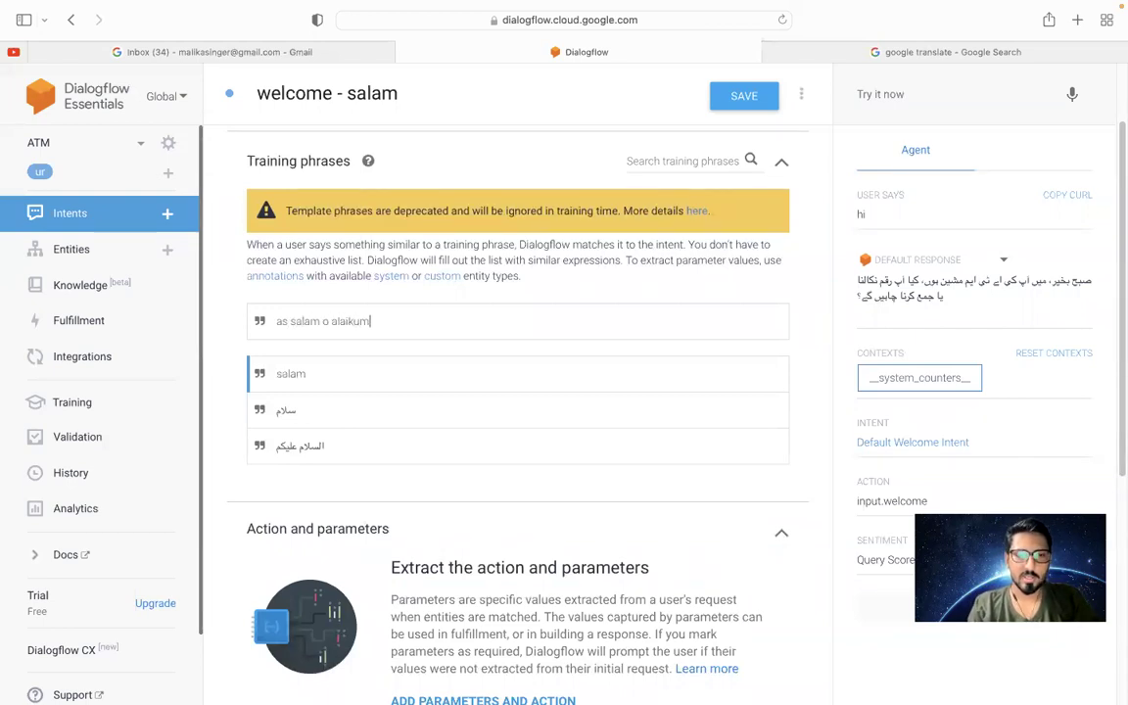
{"action": "type", "text": " salam o alaikum"}
{"action": "key", "text": "Return"}
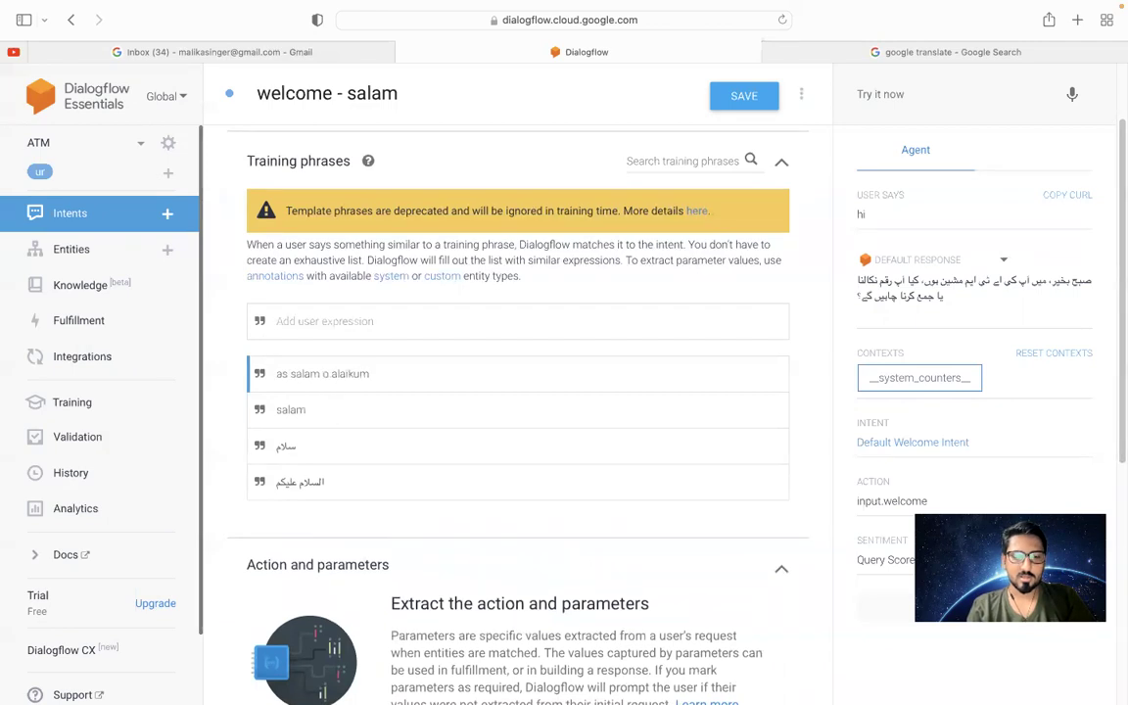
{"action": "type", "text": "as"}
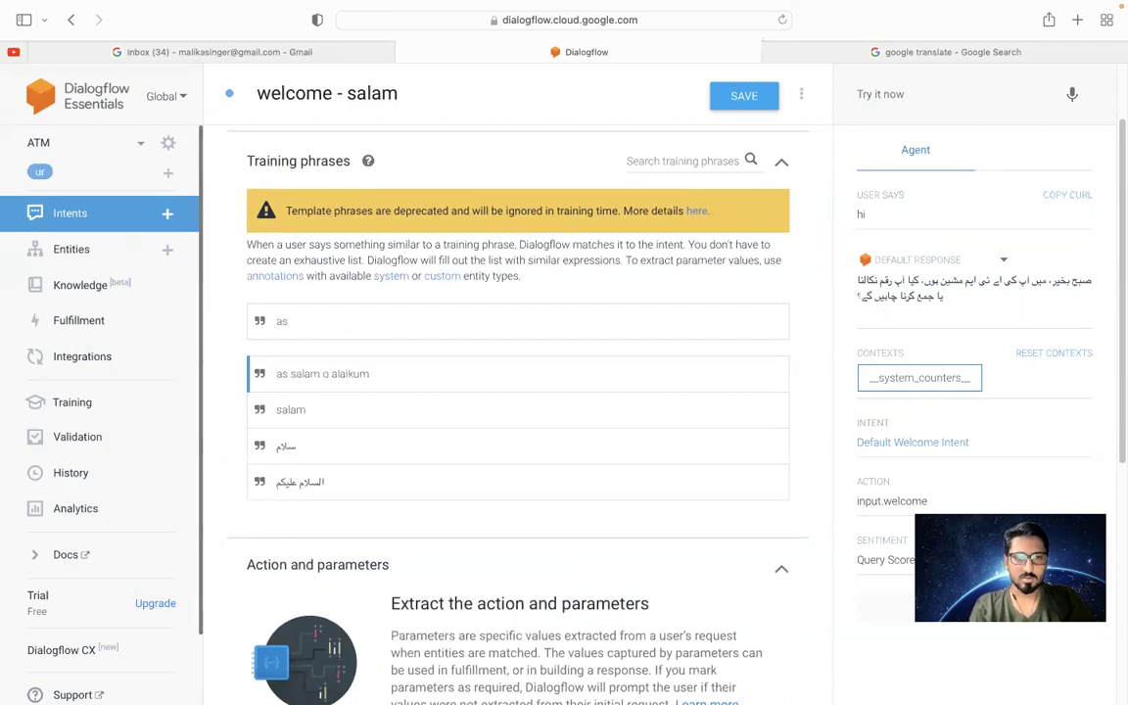
{"action": "type", "text": " salam"}
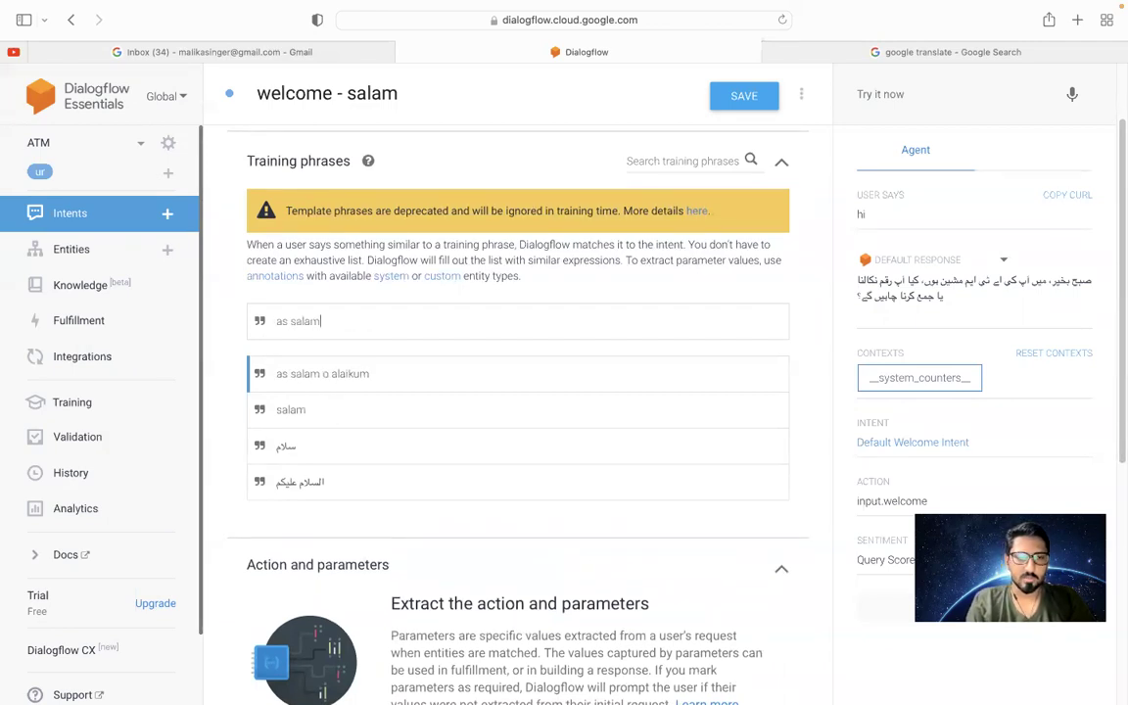
{"action": "key", "text": "Return"}
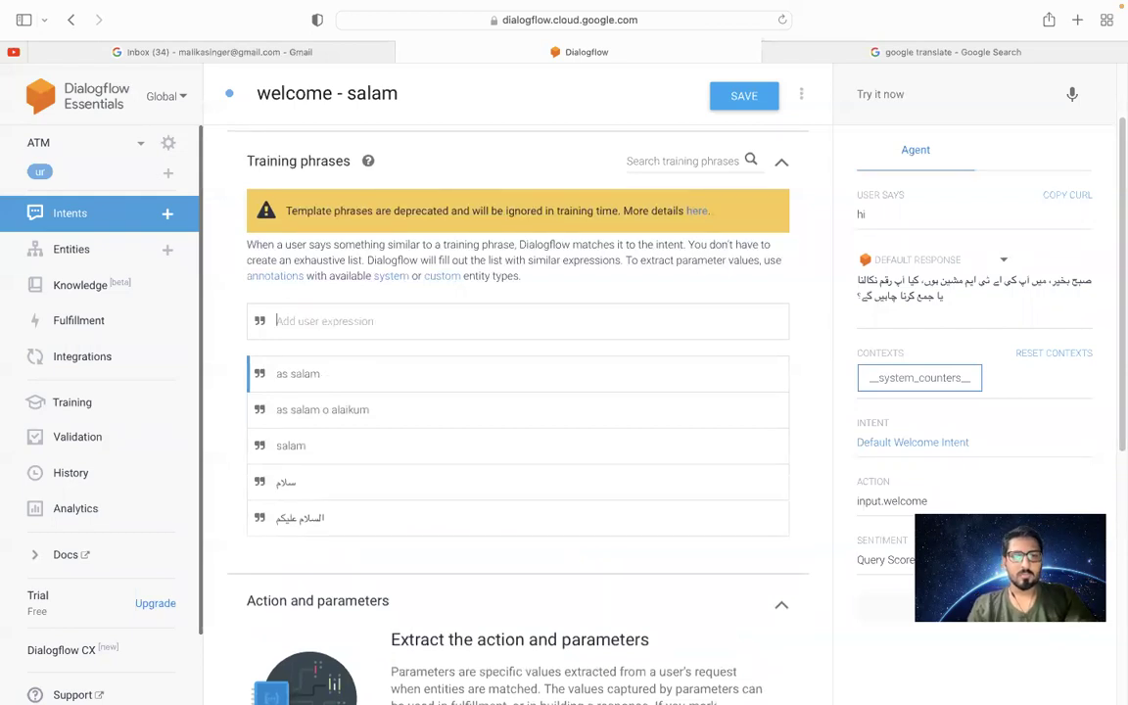
{"action": "left_click", "coordinate": [745, 98]}
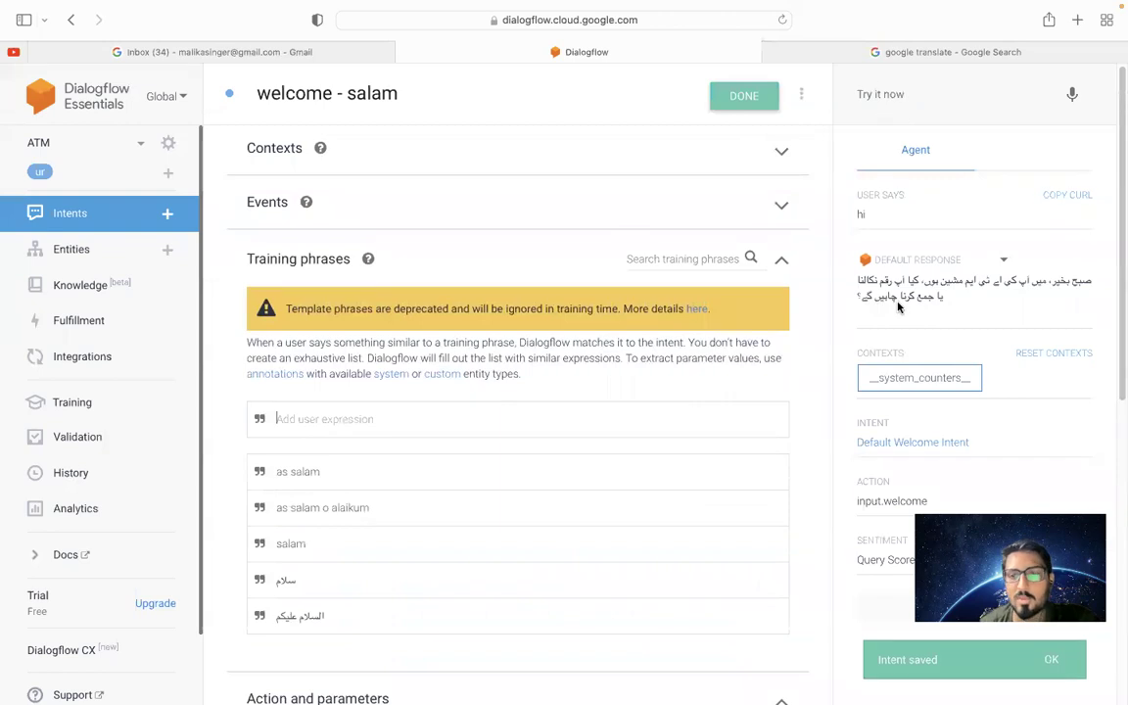
Test the agent with the message "salam"
{"action": "left_click", "coordinate": [879, 94]}
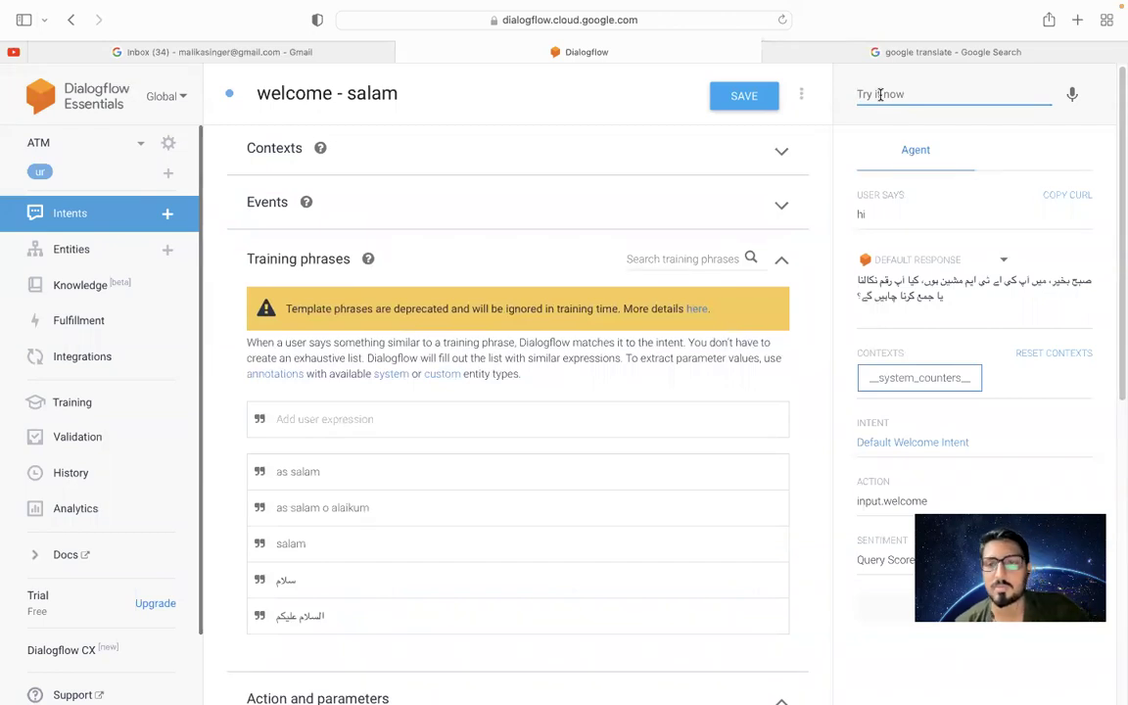
{"action": "type", "text": "sala"}
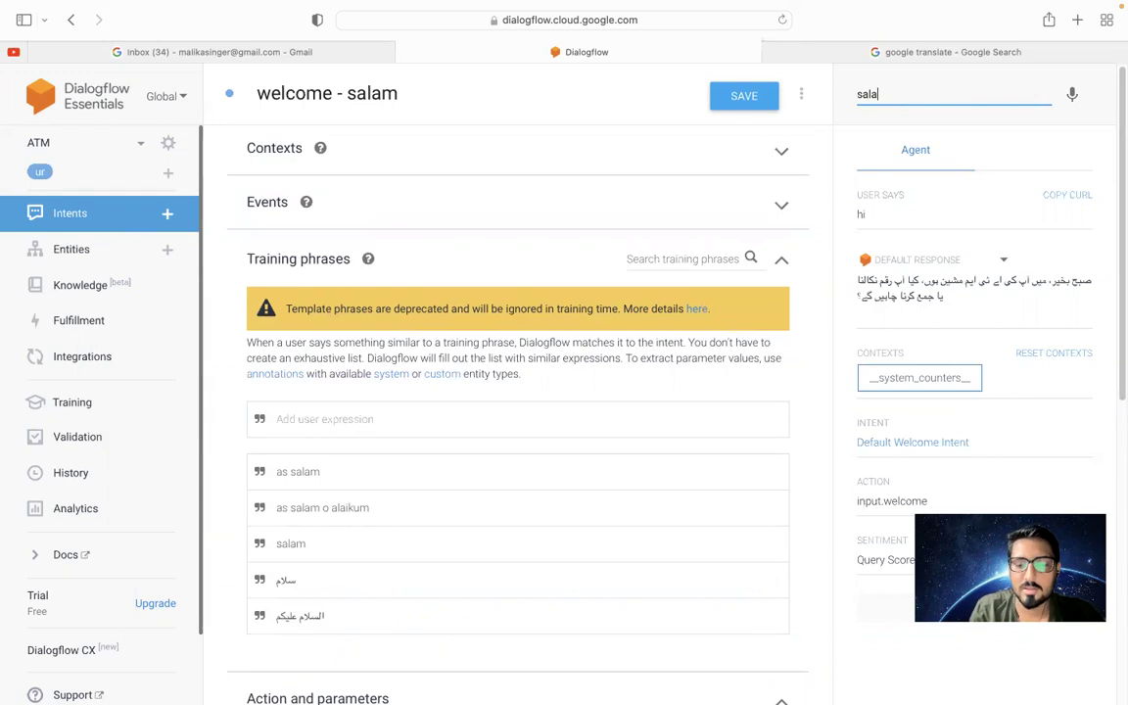
{"action": "type", "text": "m"}
{"action": "key", "text": "Return"}
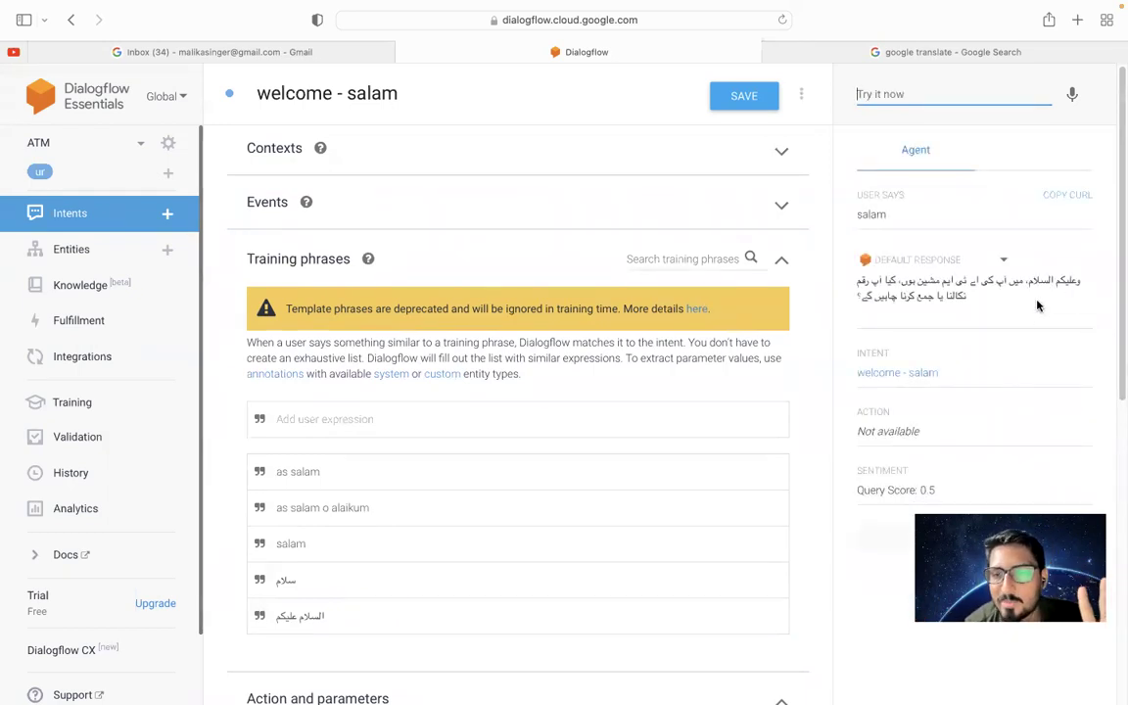
Test the agent with the Urdu training phrase "سلام" copied from the intent, and save the "welcome - salam" intent
{"action": "left_click", "coordinate": [888, 93]}
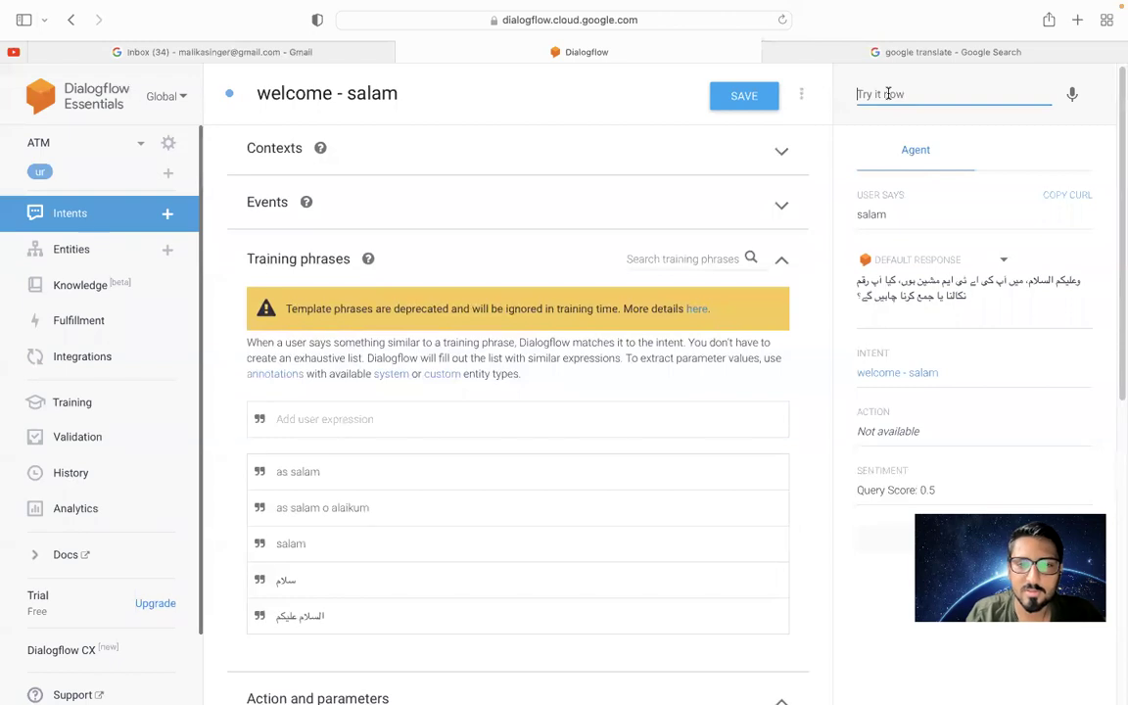
{"action": "scroll", "coordinate": [373, 419], "scroll_direction": "down", "scroll_amount": 3}
{"action": "left_click", "coordinate": [306, 468]}
{"action": "double_click", "coordinate": [306, 469]}
{"action": "key", "text": "super+c"}
{"action": "left_click", "coordinate": [862, 93]}
{"action": "key", "text": "super+v"}
{"action": "key", "text": "Return"}
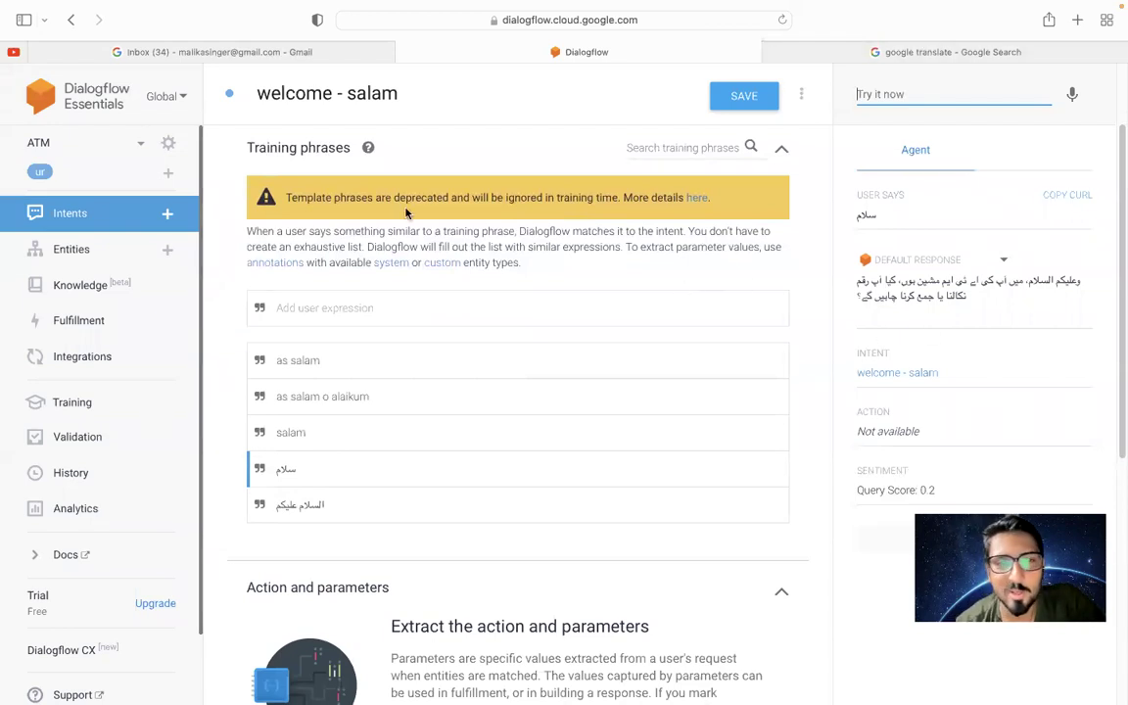
{"action": "left_click", "coordinate": [740, 96]}
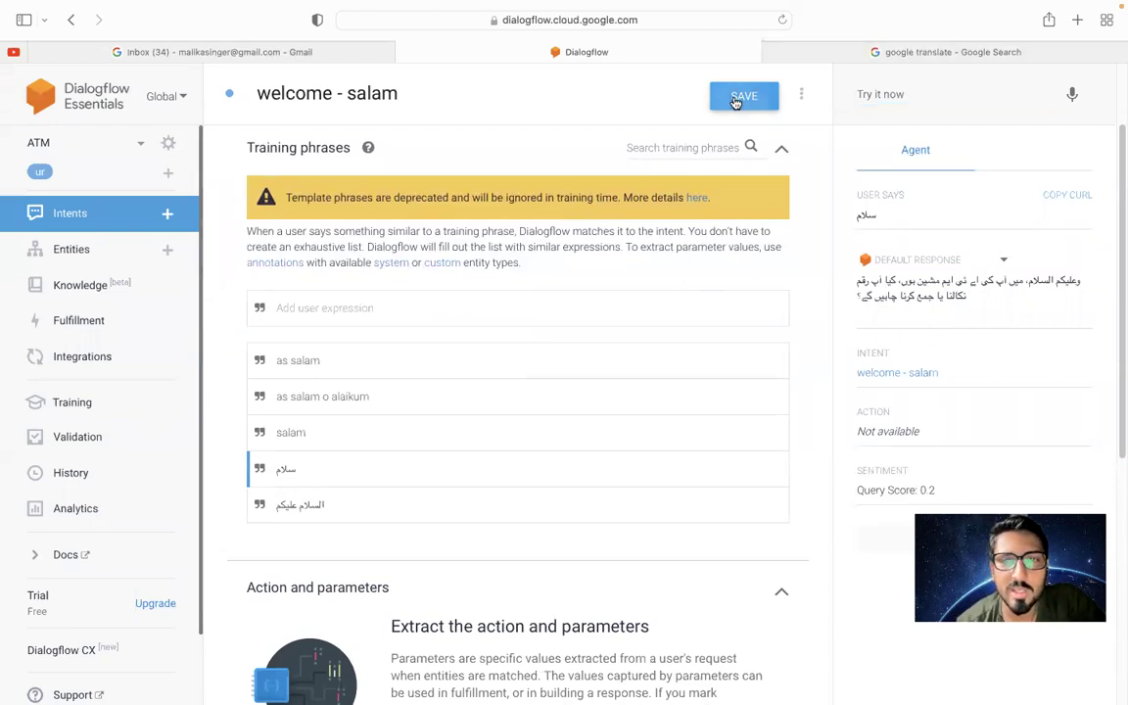
From the intent list, copy "رقم نکالنا" out of the agent's test response and create a new intent named "withdraw"
{"action": "left_click", "coordinate": [71, 217]}
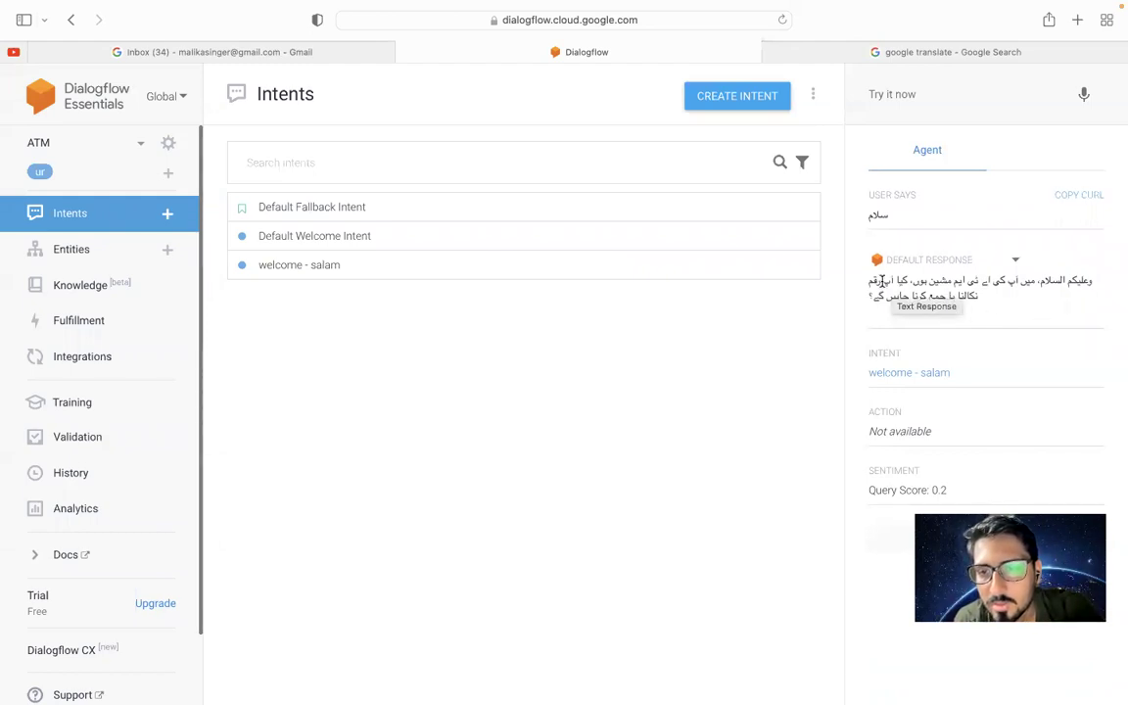
{"action": "left_click_drag", "start_coordinate": [881, 281], "coordinate": [952, 294]}
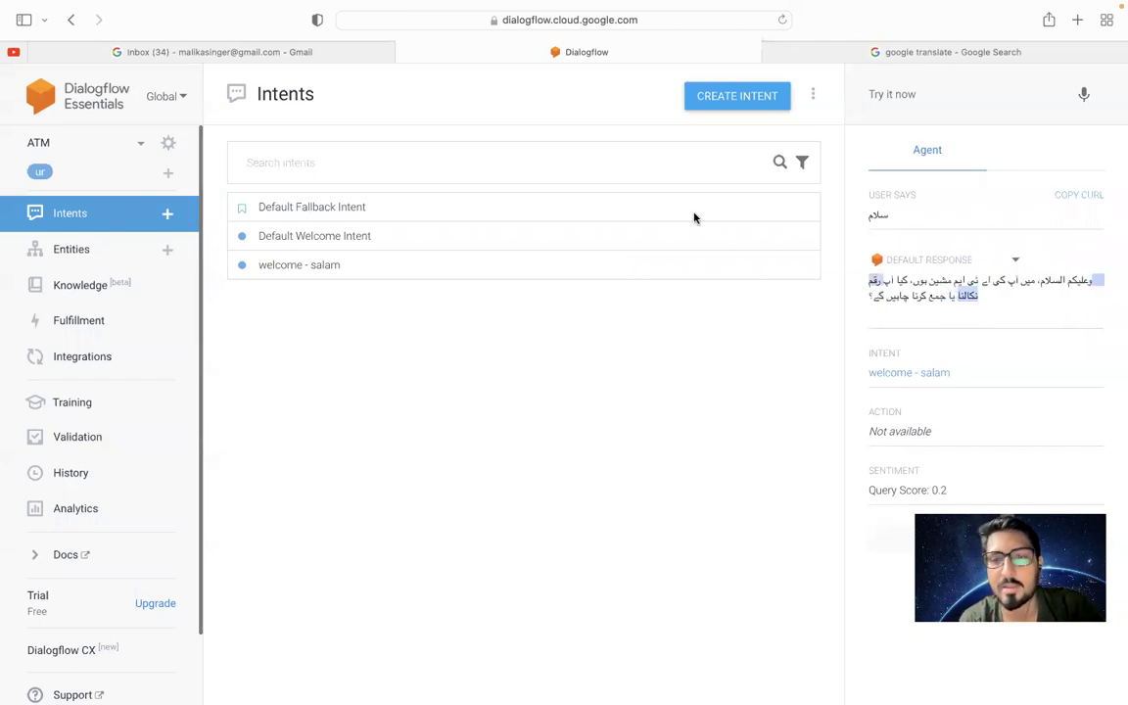
{"action": "left_click", "coordinate": [700, 95]}
{"action": "left_click", "coordinate": [279, 98]}
{"action": "type", "text": "Withdraw"}
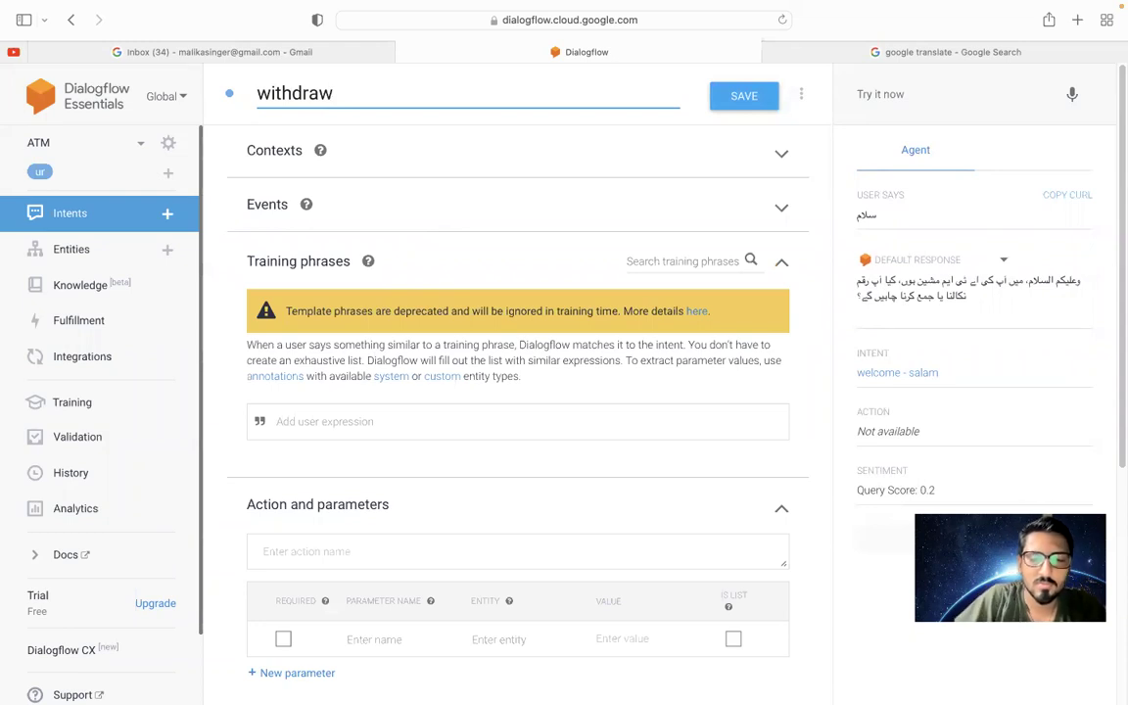
{"action": "type", "text": "al"}
{"action": "key", "text": "BackSpace"}
{"action": "key", "text": "BackSpace"}
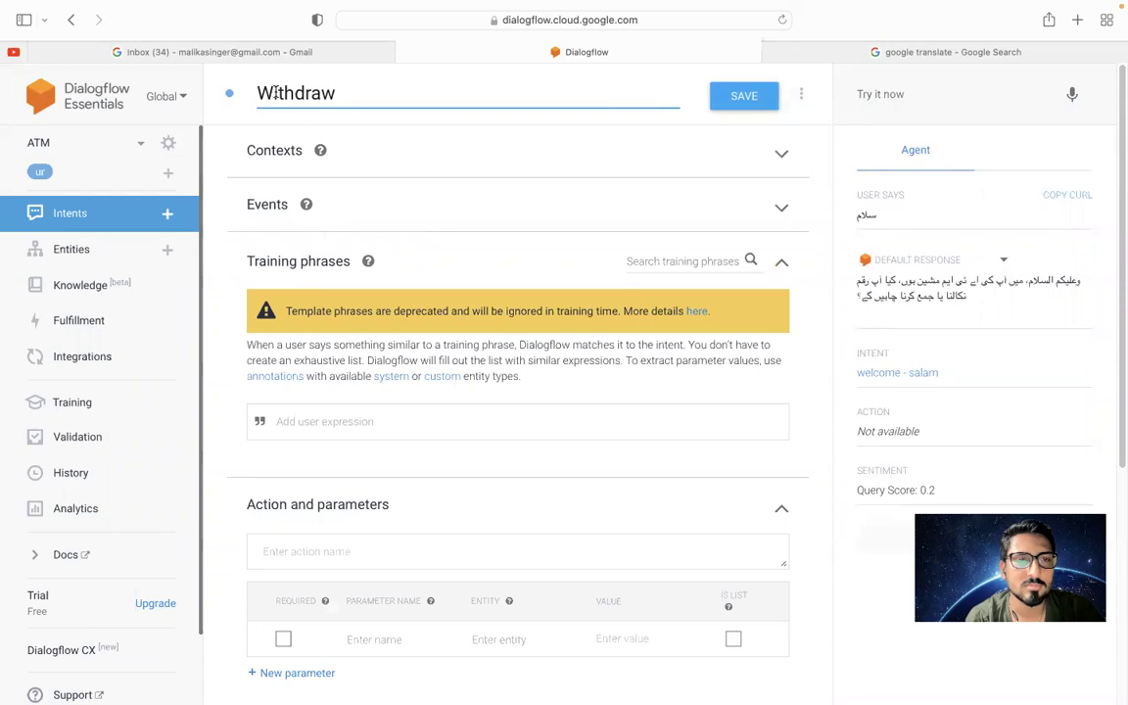
{"action": "key", "text": "BackSpace"}
{"action": "type", "text": "w"}
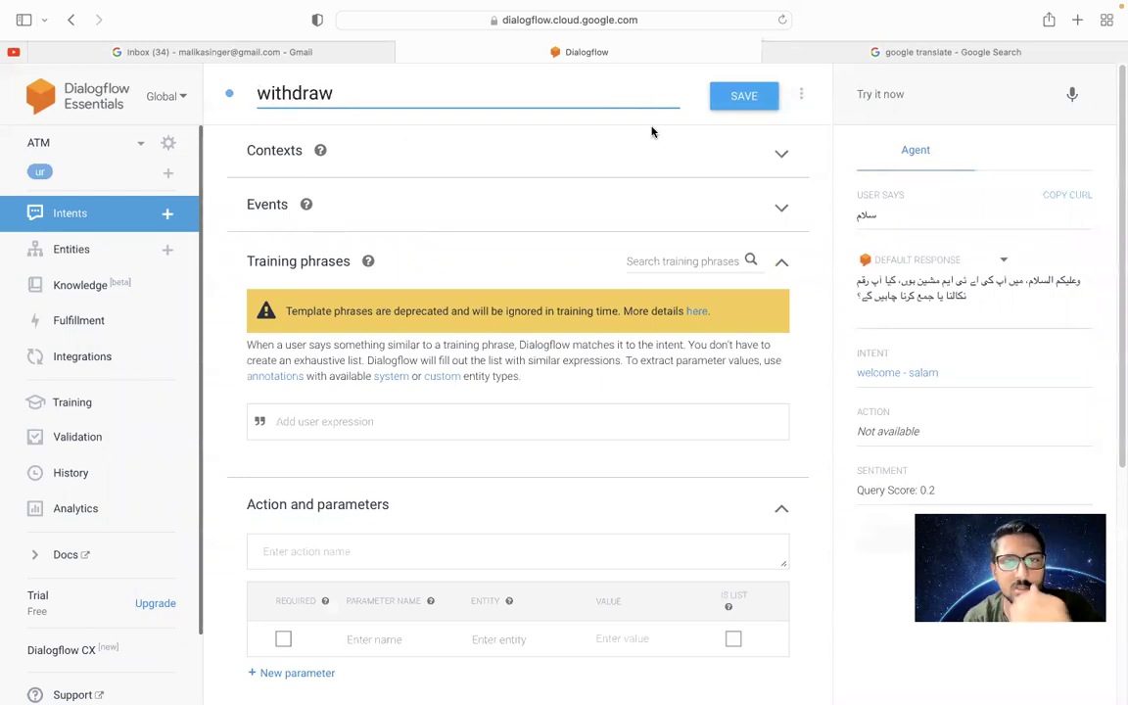
Add the copied "رقم نکالنا" as a training phrase of the "withdraw" intent
{"action": "scroll", "coordinate": [366, 323], "scroll_direction": "down", "scroll_amount": 2}
{"action": "left_click", "coordinate": [309, 325]}
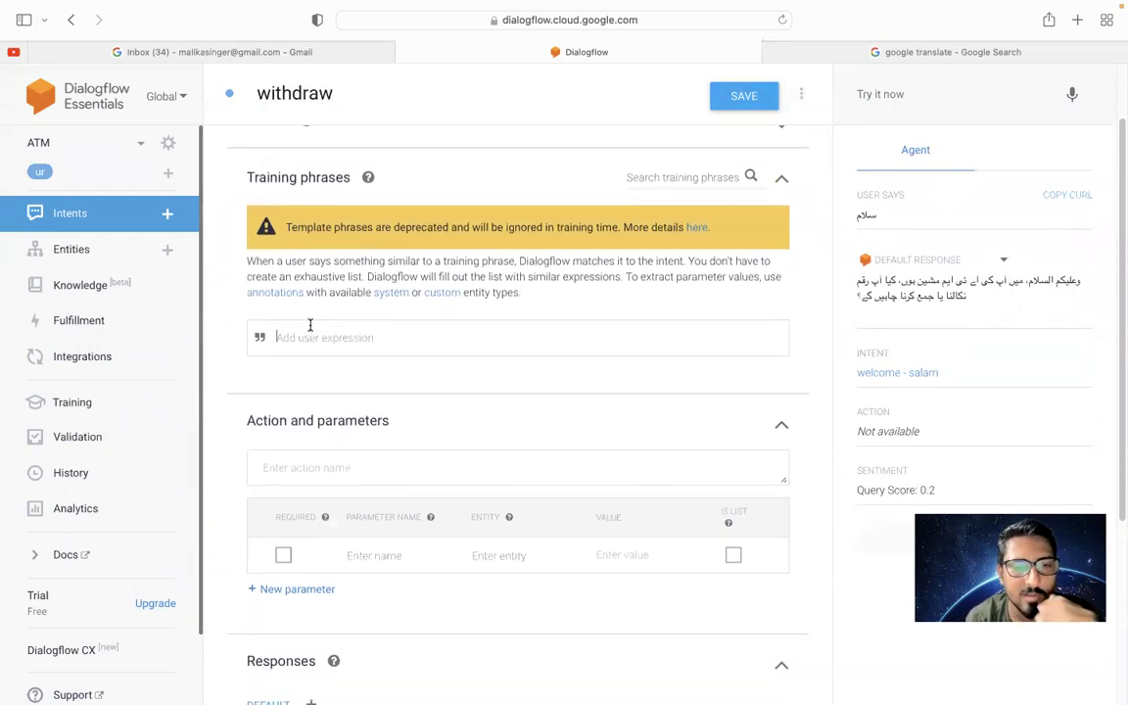
{"action": "type", "text": "رقم نکالنا"}
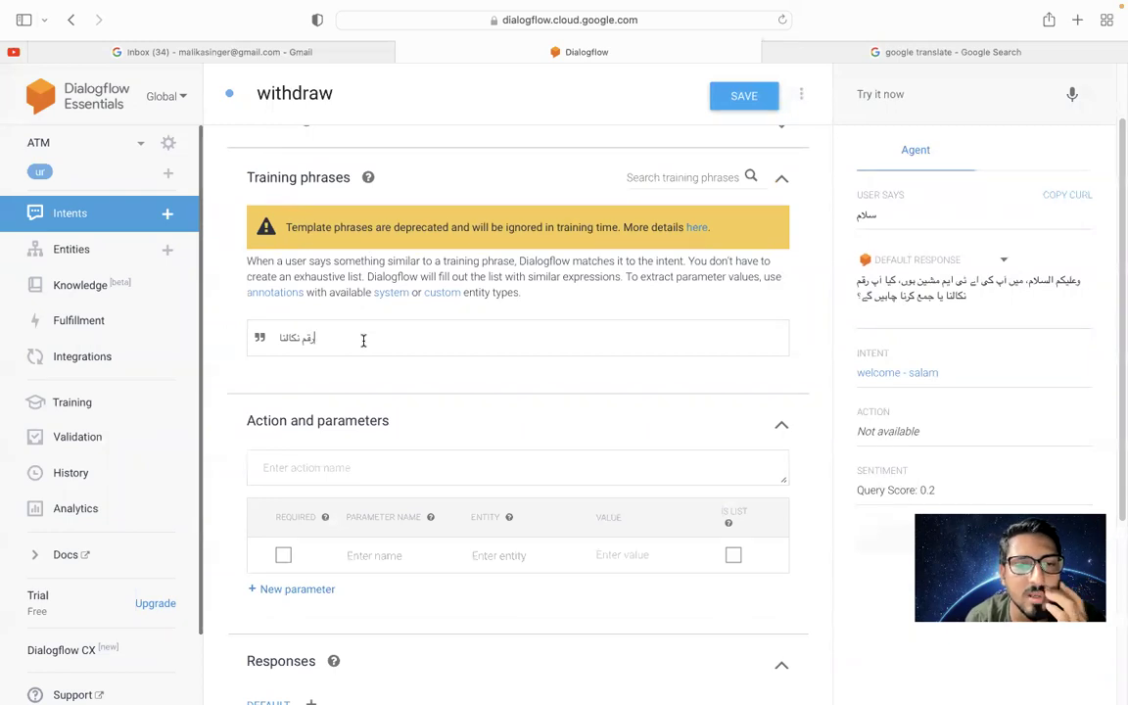
{"action": "key", "text": "Return"}
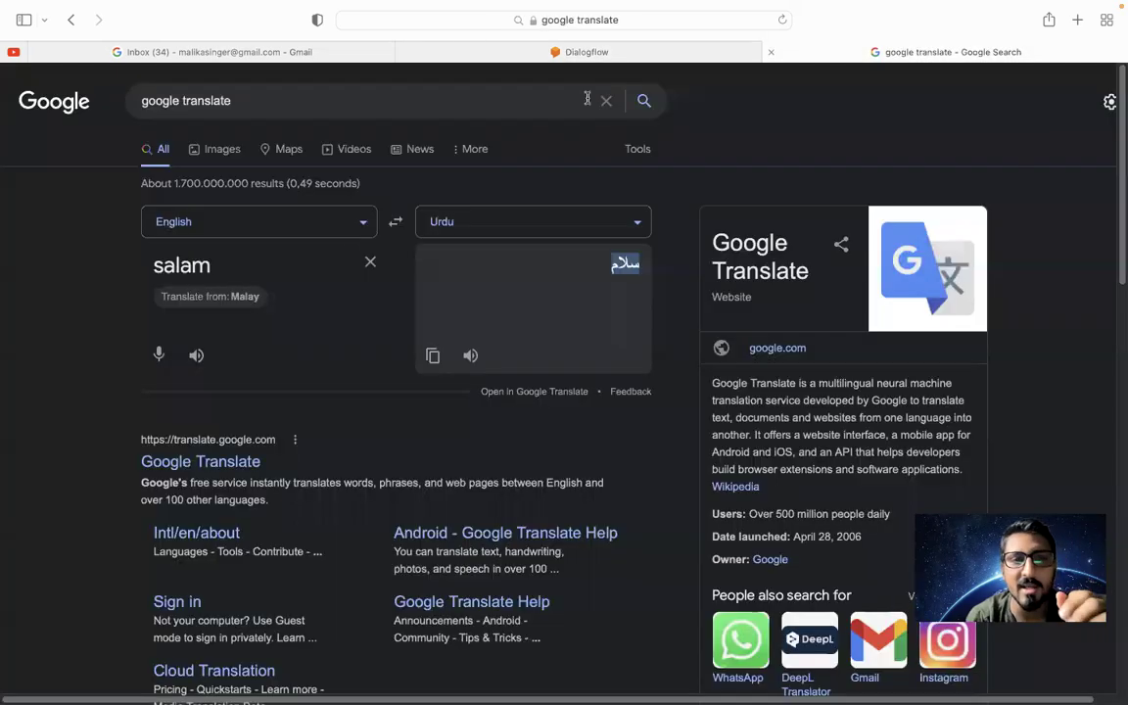
In Google Translate, translate "I want to withdraw amount" from English to Urdu and copy the translation
{"action": "left_click", "coordinate": [903, 52]}
{"action": "left_click", "coordinate": [396, 222]}
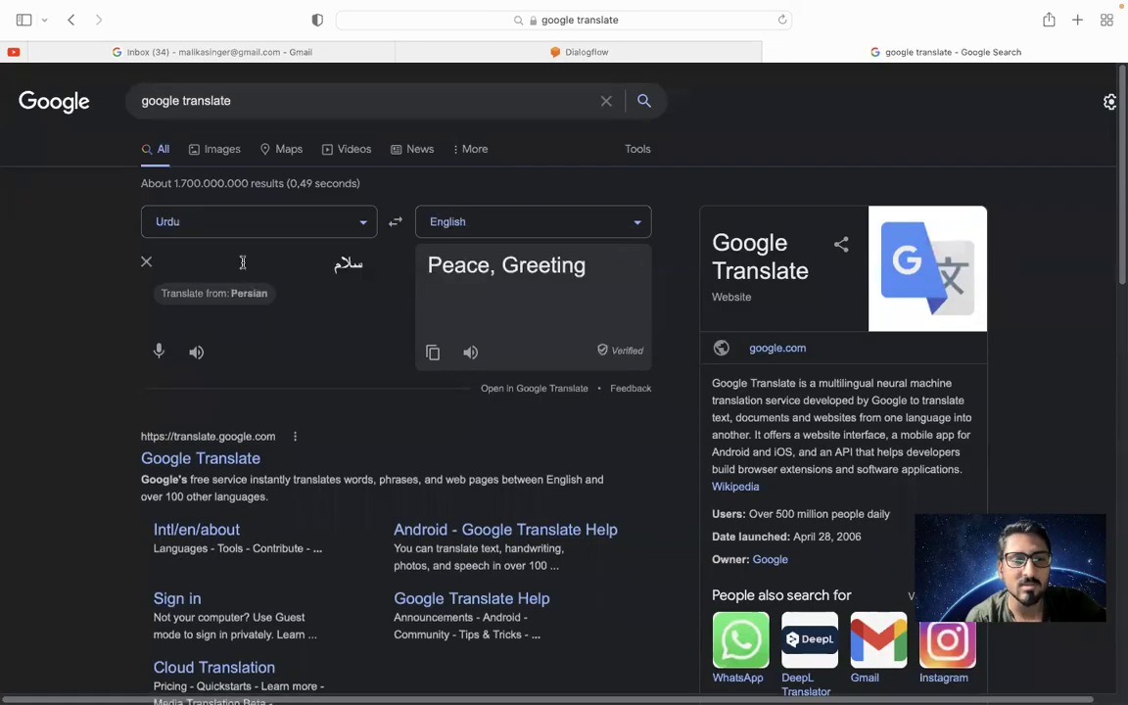
{"action": "left_click", "coordinate": [396, 222]}
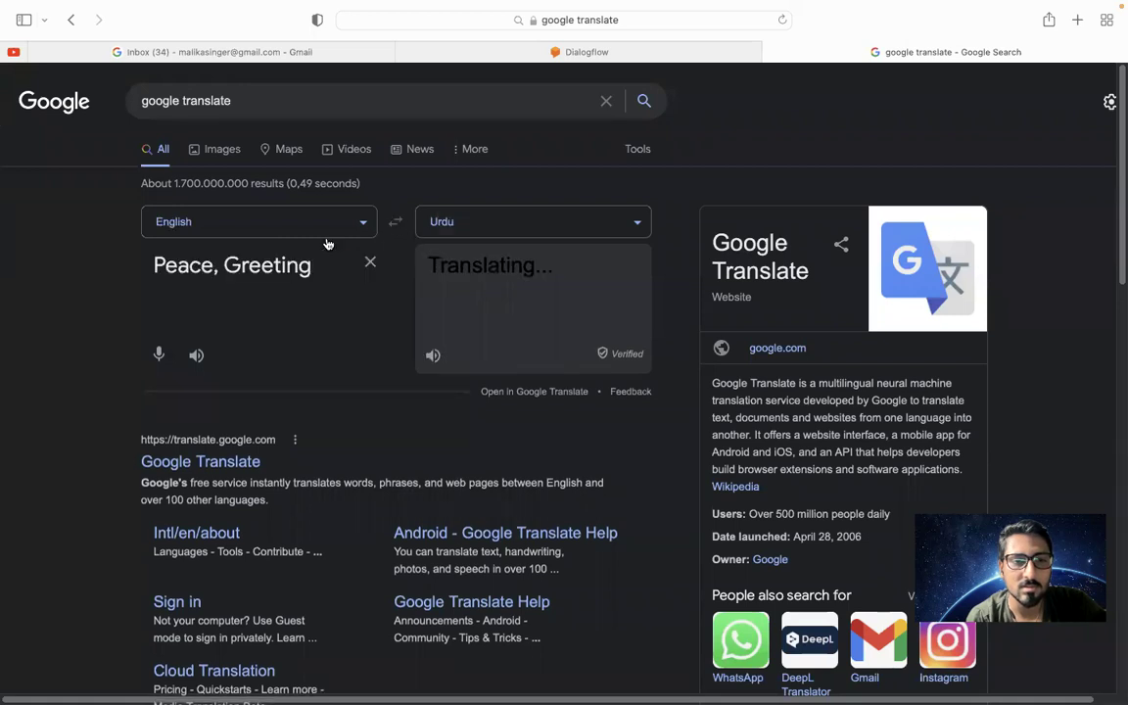
{"action": "type", "text": "I wan"}
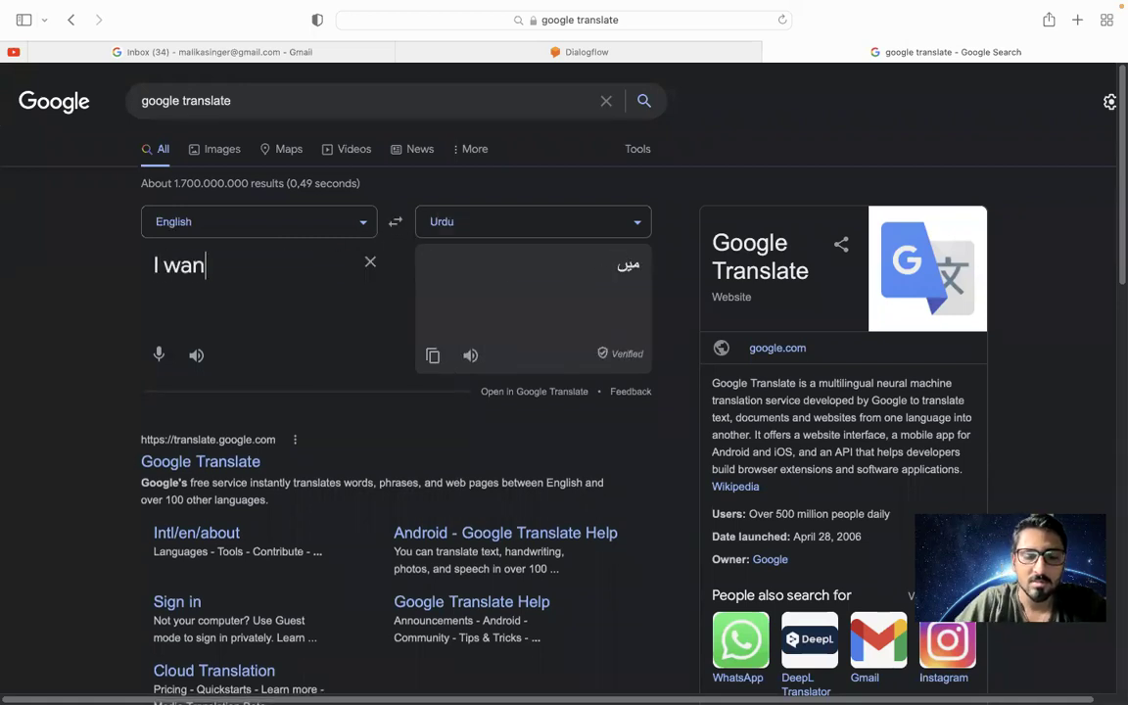
{"action": "type", "text": "t to withdraw"}
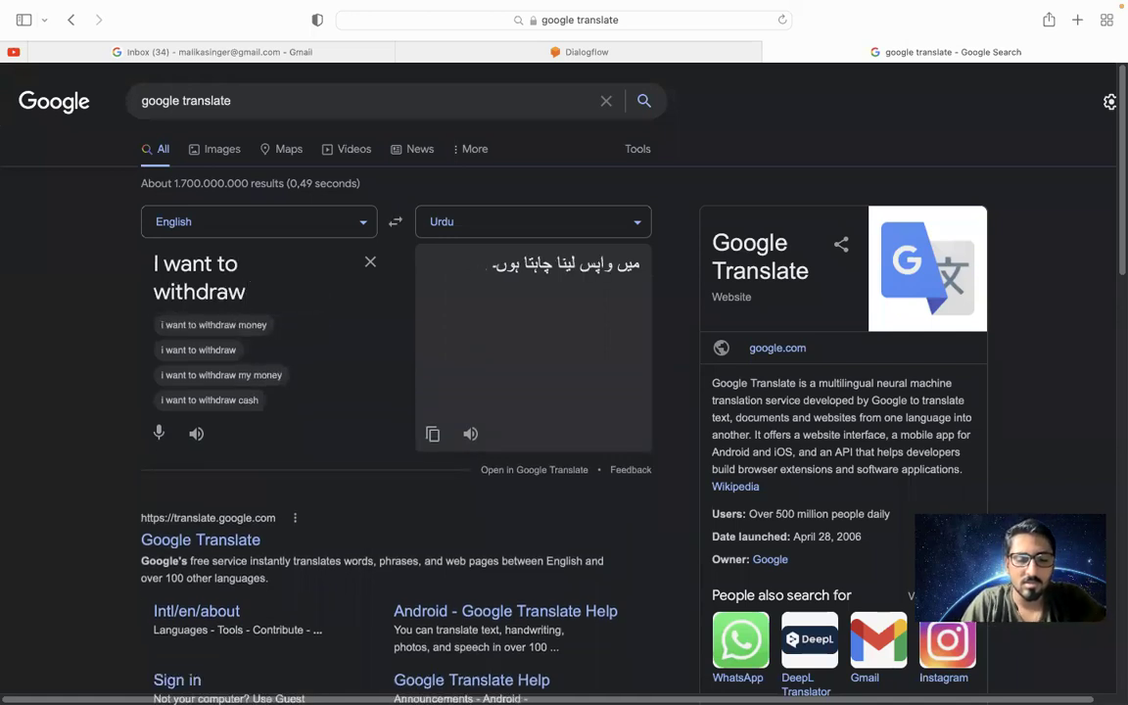
{"action": "type", "text": "amount"}
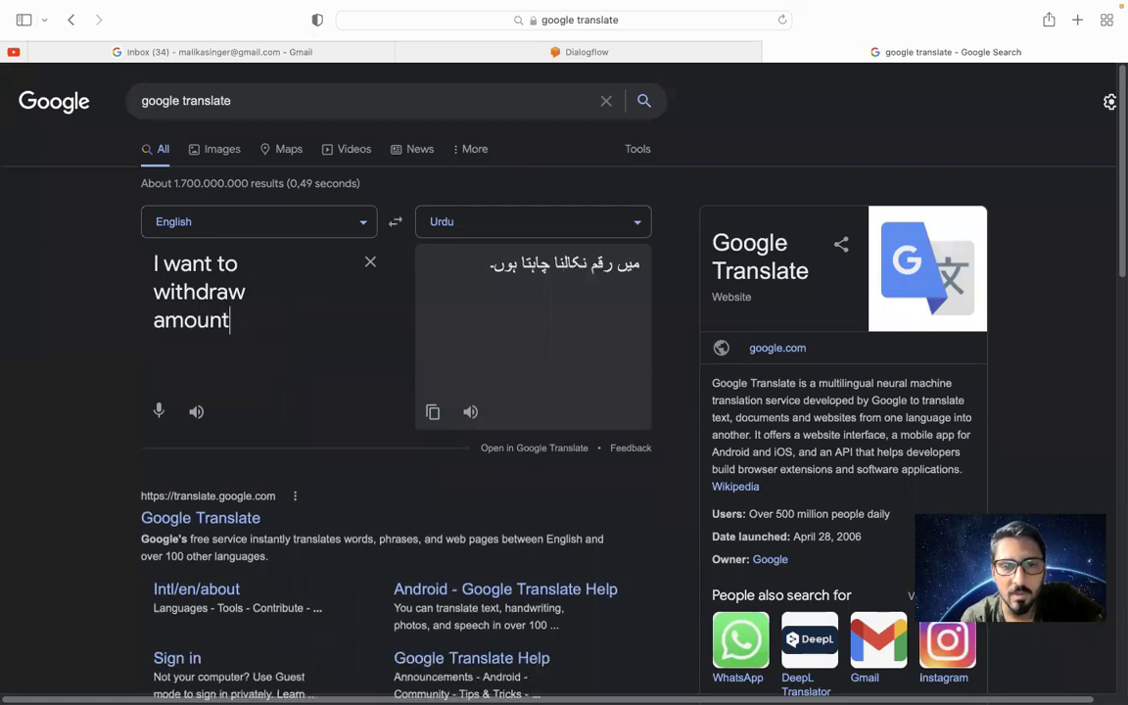
{"action": "triple_click", "coordinate": [509, 257]}
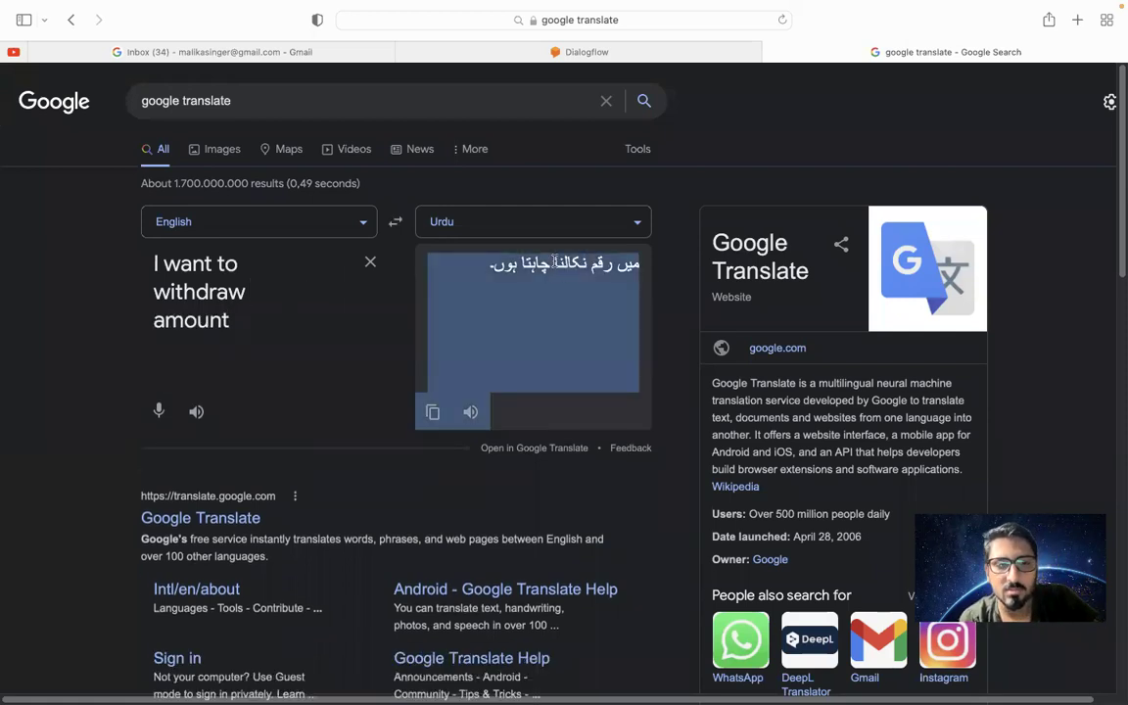
{"action": "left_click", "coordinate": [432, 411]}
In Dialogflow, replace the "withdraw" intent's training phrase with the copied "میں رقم نکالنا چاہتا ہوں", without the closing full stop
{"action": "left_click", "coordinate": [627, 52]}
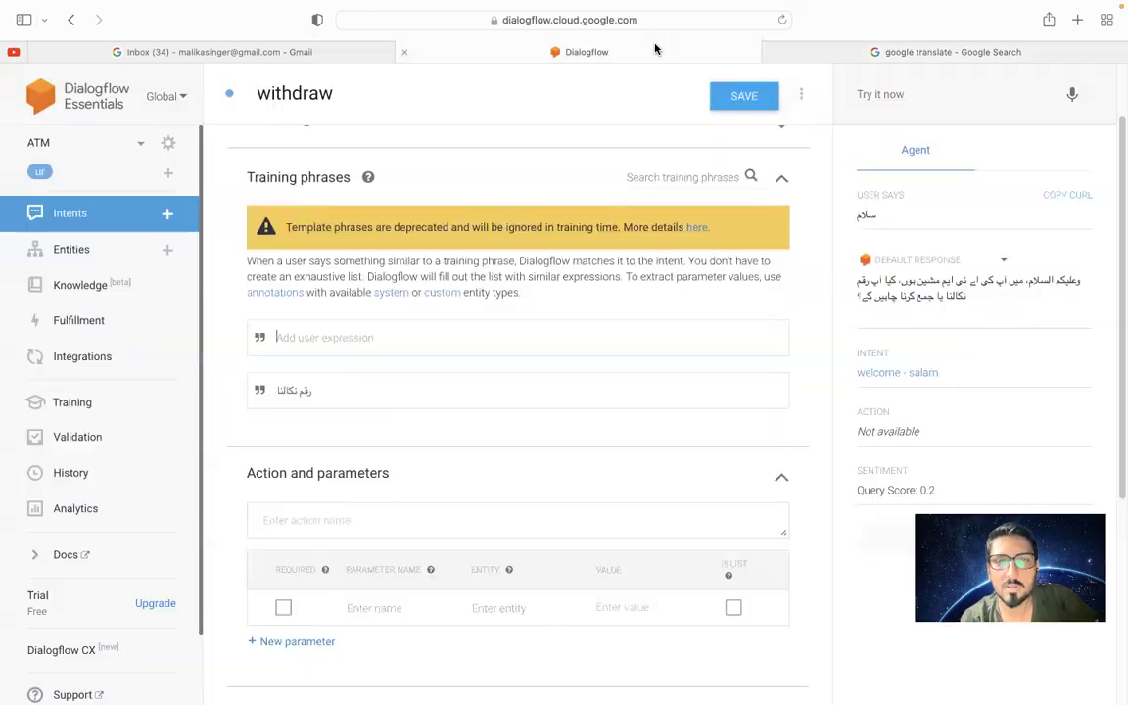
{"action": "left_click", "coordinate": [309, 390]}
{"action": "double_click", "coordinate": [313, 390]}
{"action": "left_click", "coordinate": [282, 390]}
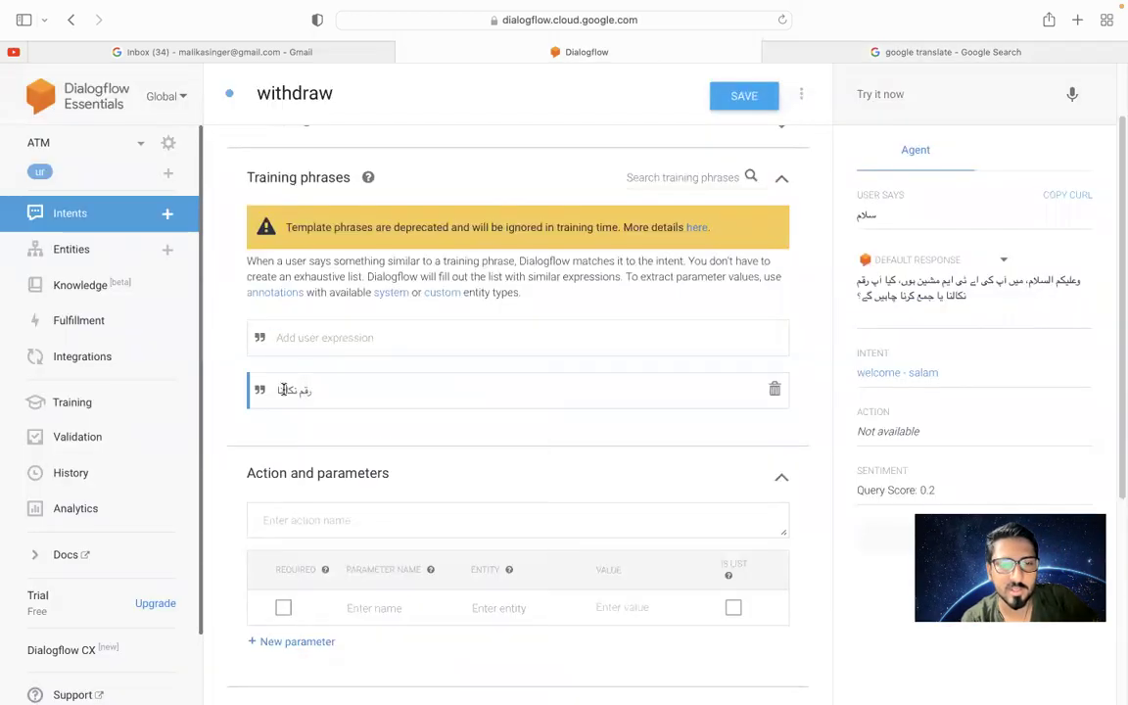
{"action": "key", "text": "super+a"}
{"action": "key", "text": "super+v"}
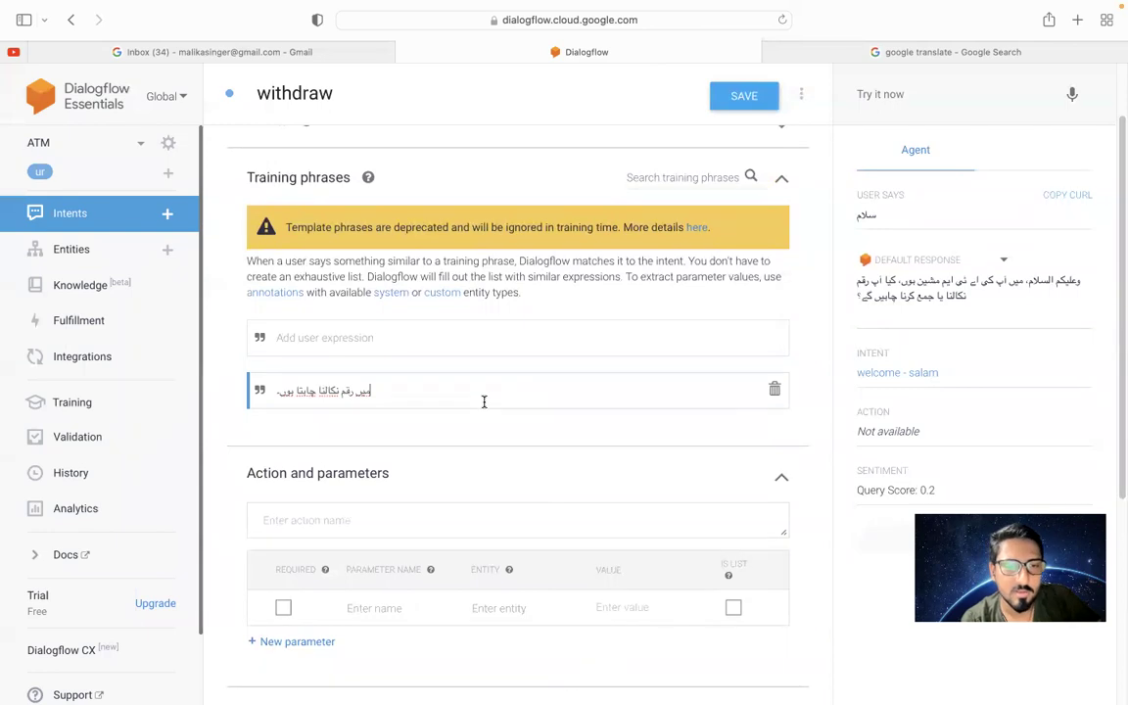
{"action": "type", "text": "."}
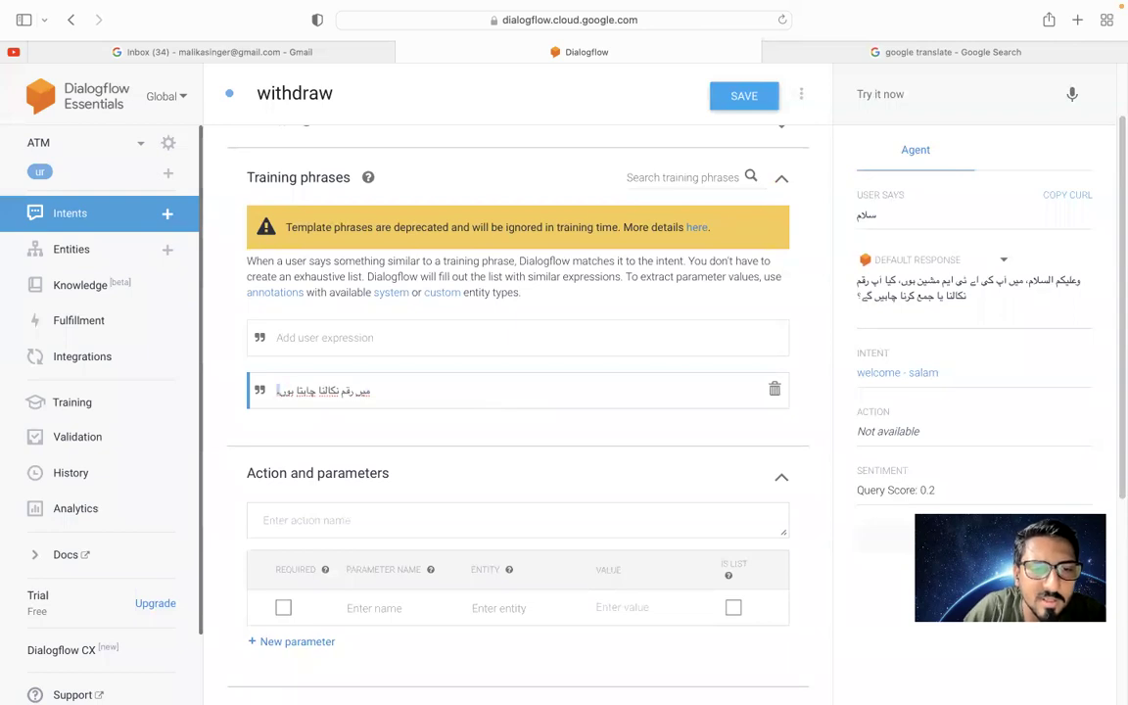
{"action": "key", "text": "BackSpace"}
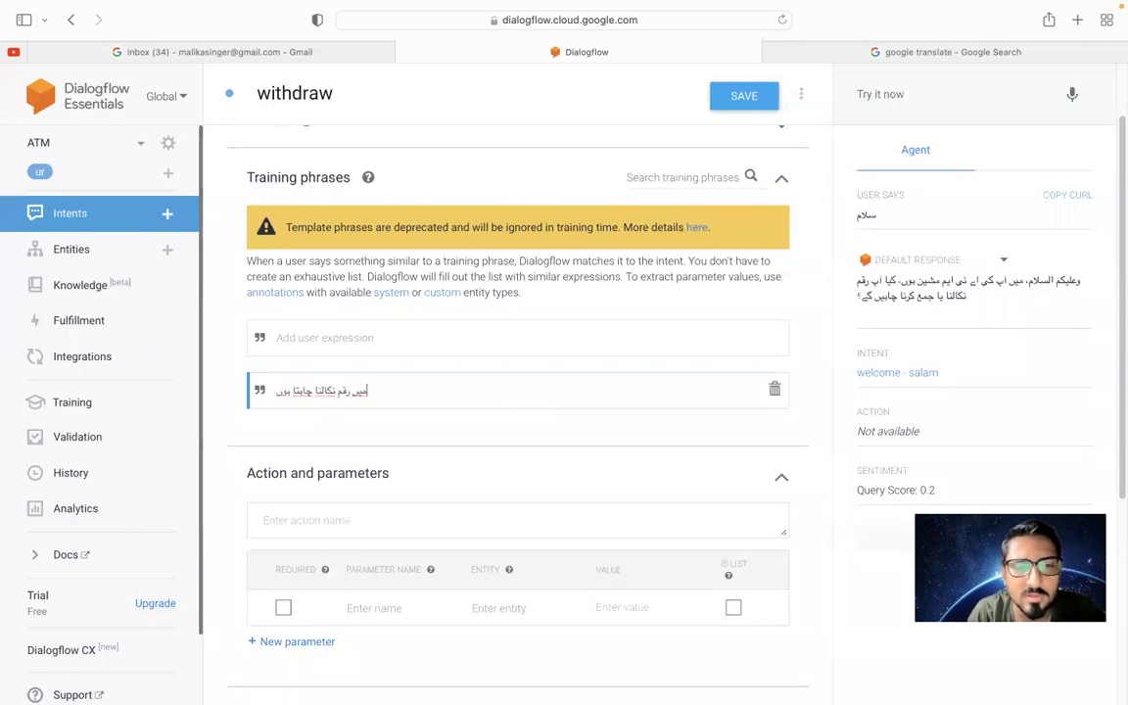
{"action": "left_click", "coordinate": [260, 336]}
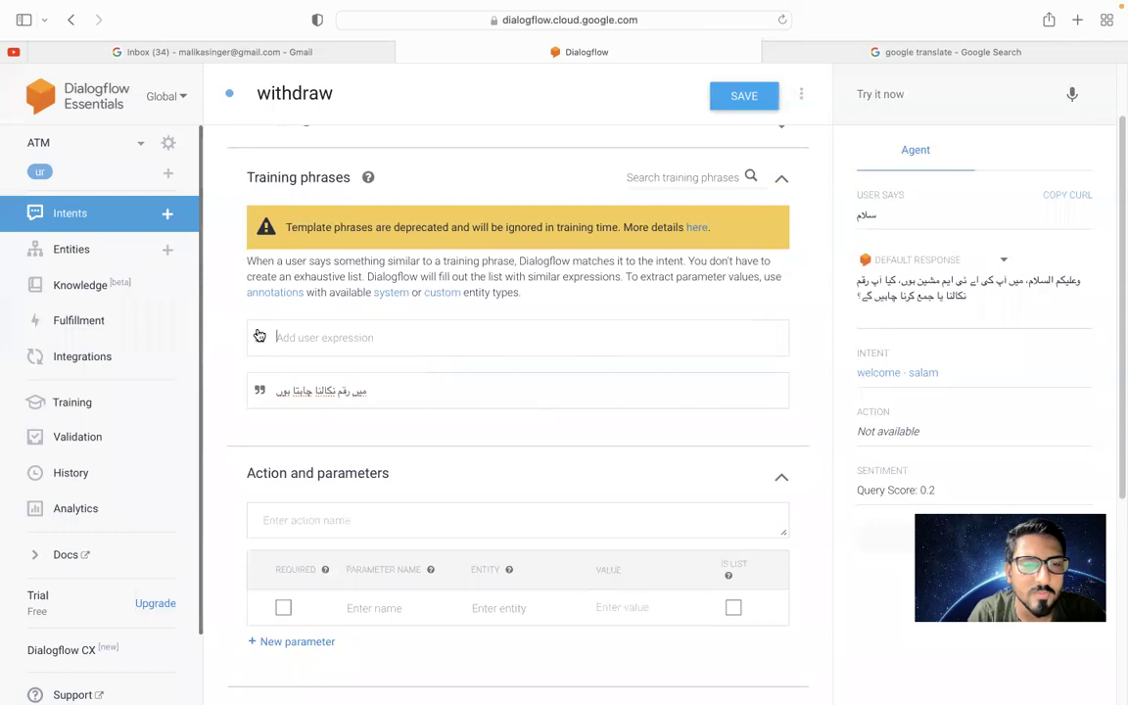
In Google Translate, convert "paisay nikalo" to the Urdu text "پیسے نکالو" with Urdu as the source language, and copy it
{"action": "key", "text": "ctrl+Tab"}
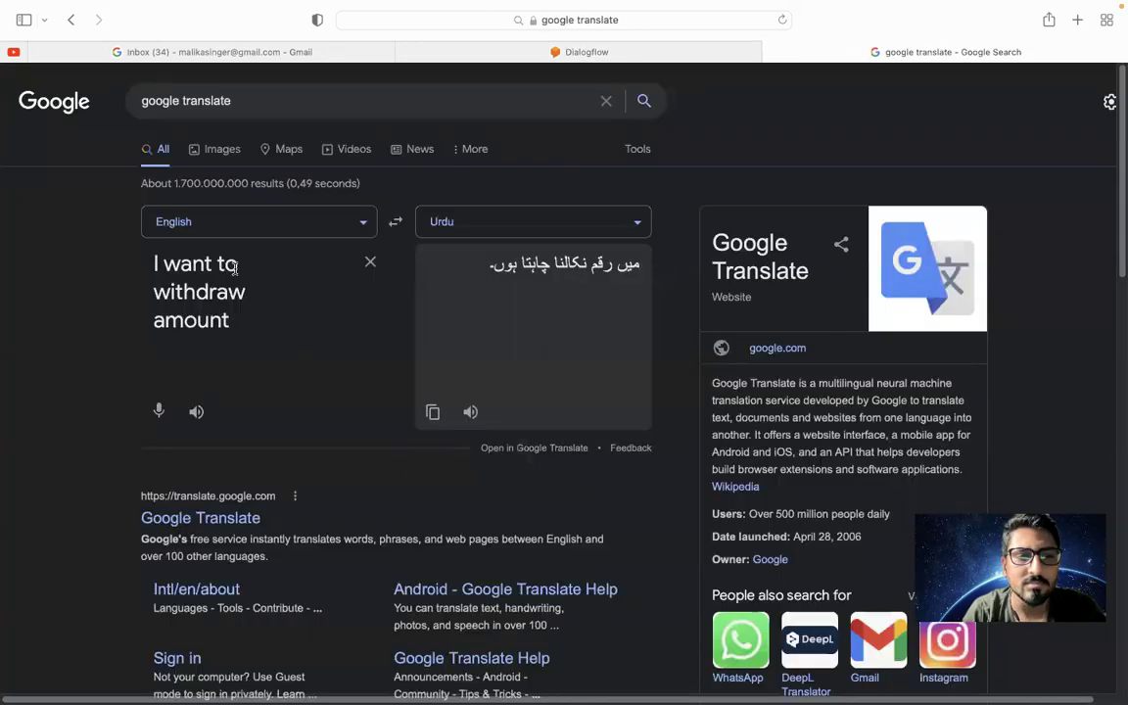
{"action": "triple_click", "coordinate": [234, 268]}
{"action": "type", "text": "paisay nikalo"}
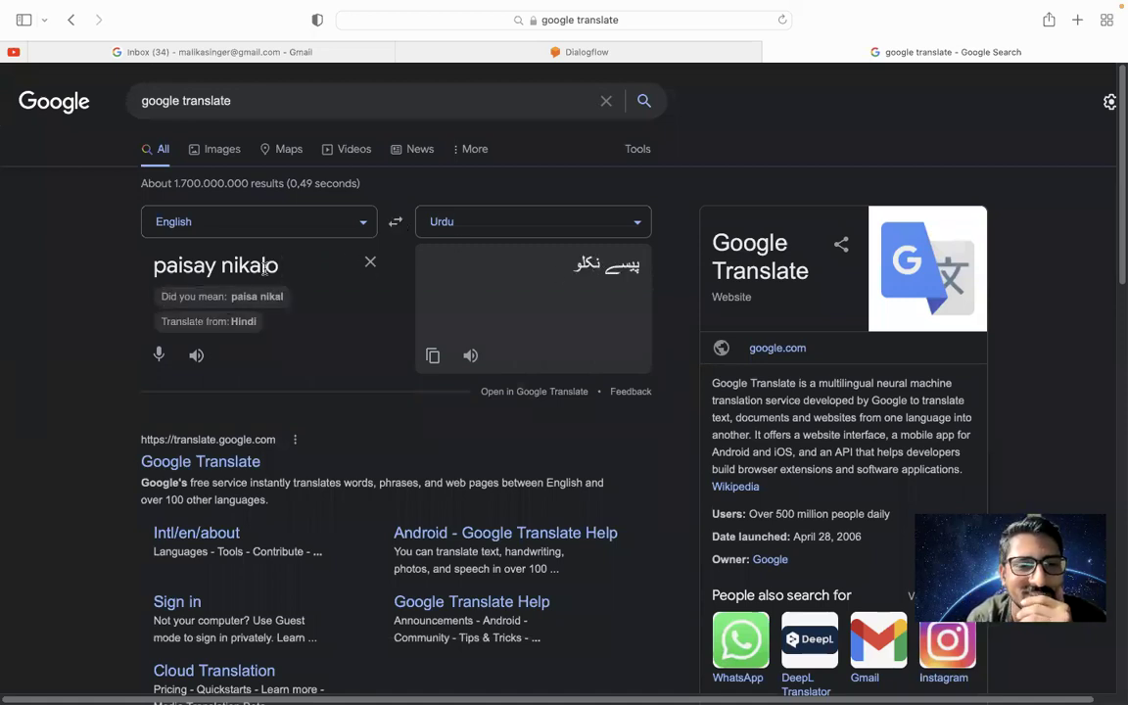
{"action": "key", "text": "super+a"}
{"action": "left_click", "coordinate": [398, 222]}
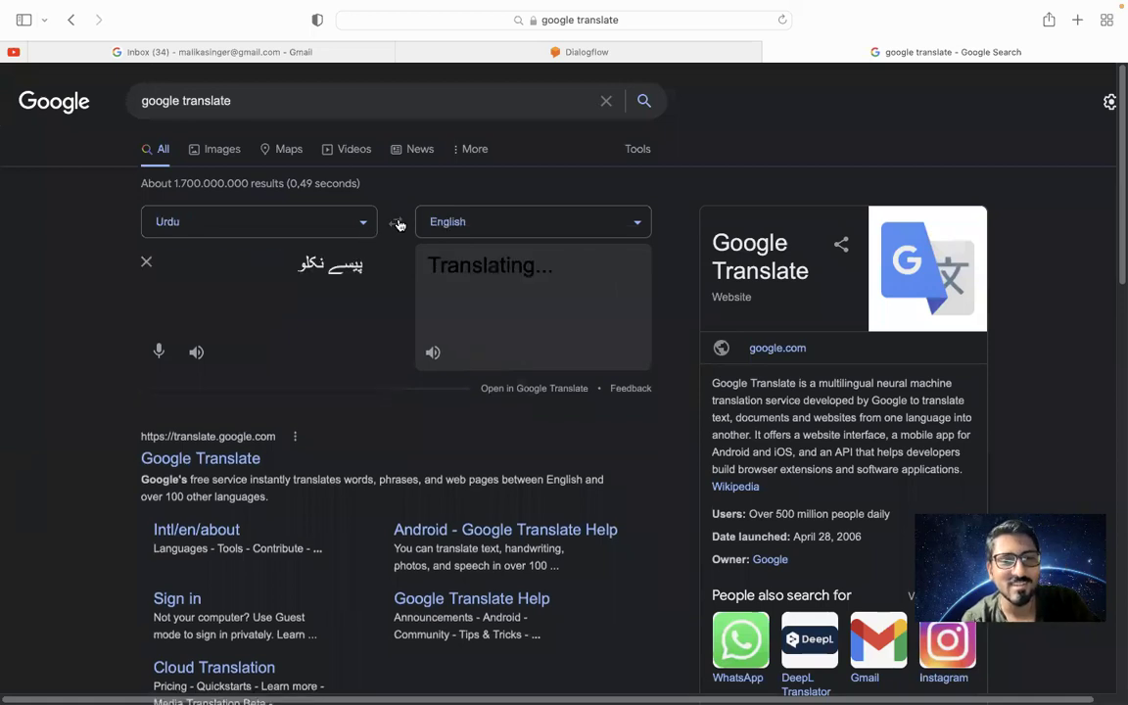
{"action": "triple_click", "coordinate": [271, 270]}
{"action": "key", "text": "super+v"}
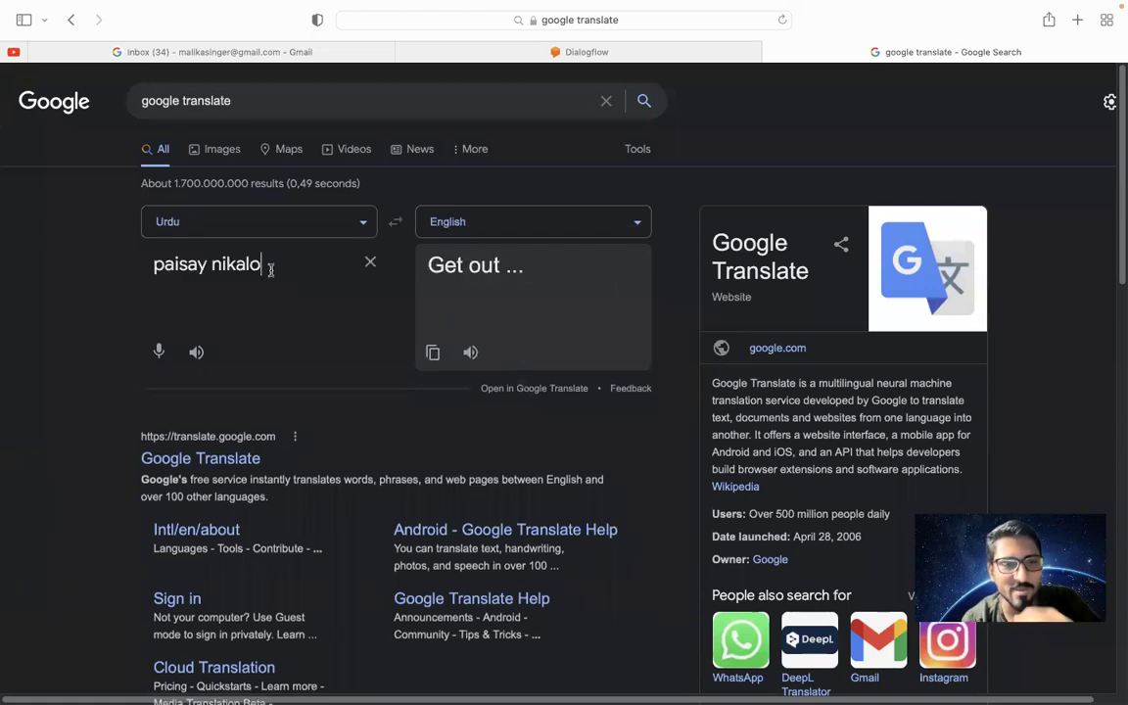
{"action": "left_click", "coordinate": [229, 294]}
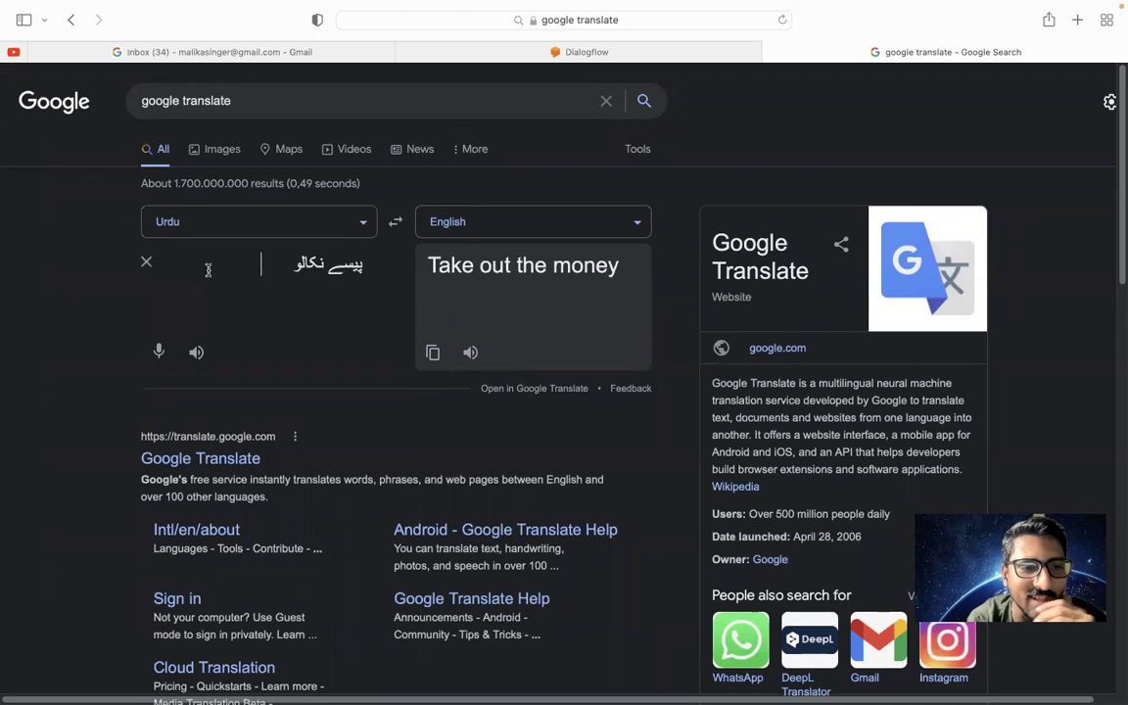
{"action": "triple_click", "coordinate": [304, 266]}
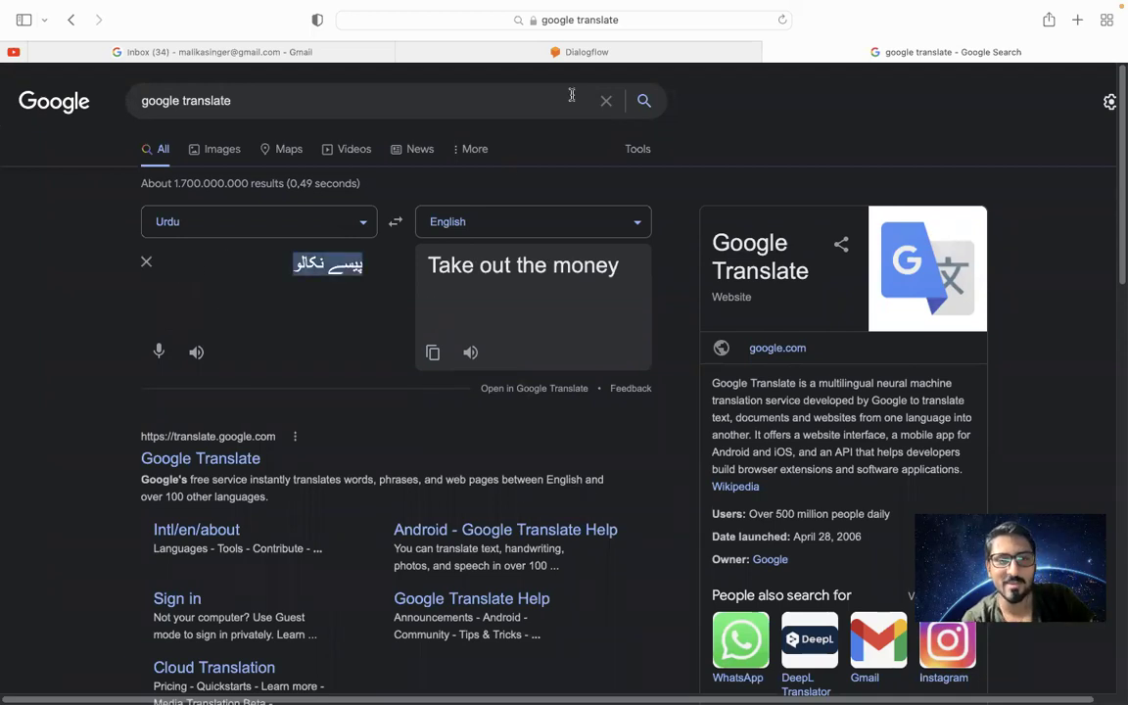
Add the copied "پیسے نکالو" as a training phrase of the "withdraw" intent in Dialogflow
{"action": "left_click", "coordinate": [487, 59]}
{"action": "left_click", "coordinate": [316, 338]}
{"action": "key", "text": "super+v"}
{"action": "key", "text": "Return"}
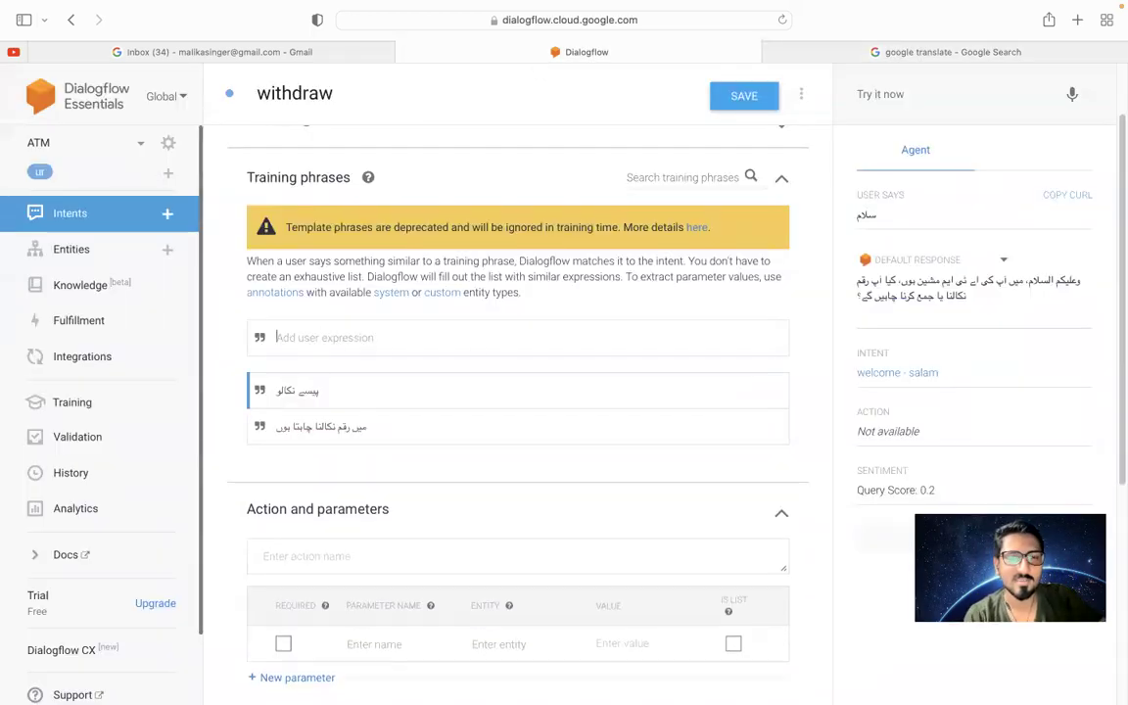
In Google Translate, try to convert "jo hai nikal do" into Urdu script
{"action": "left_click", "coordinate": [812, 51]}
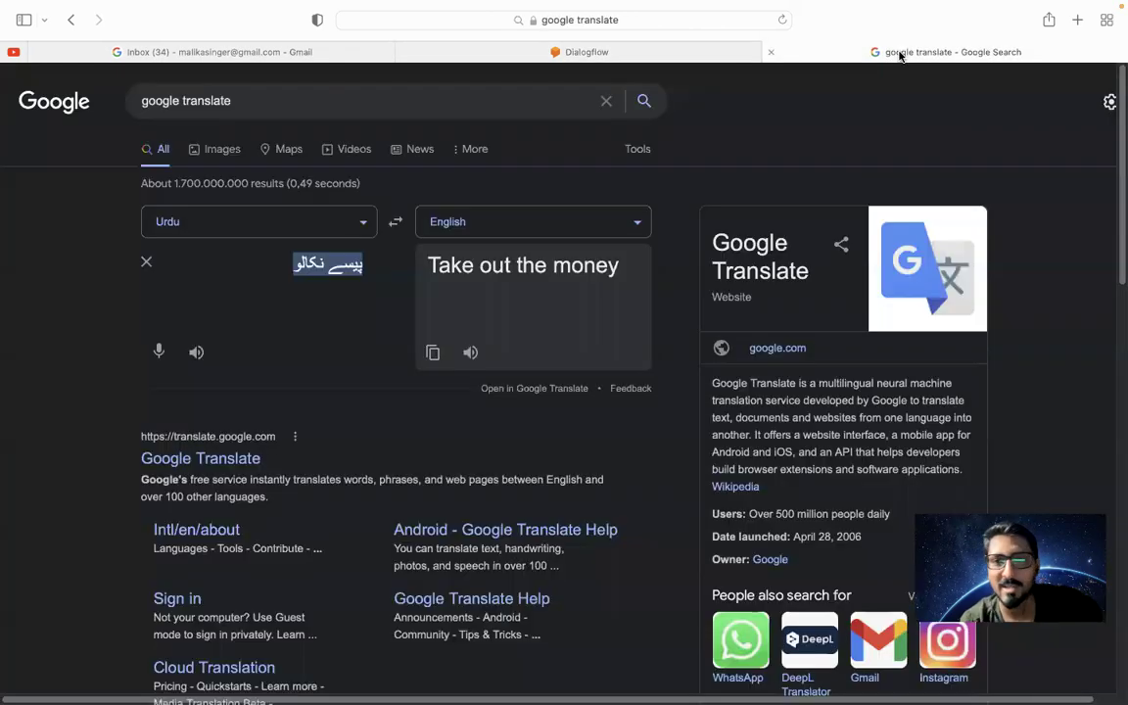
{"action": "left_click", "coordinate": [310, 253]}
{"action": "key", "text": "super+a"}
{"action": "key", "text": "BackSpace"}
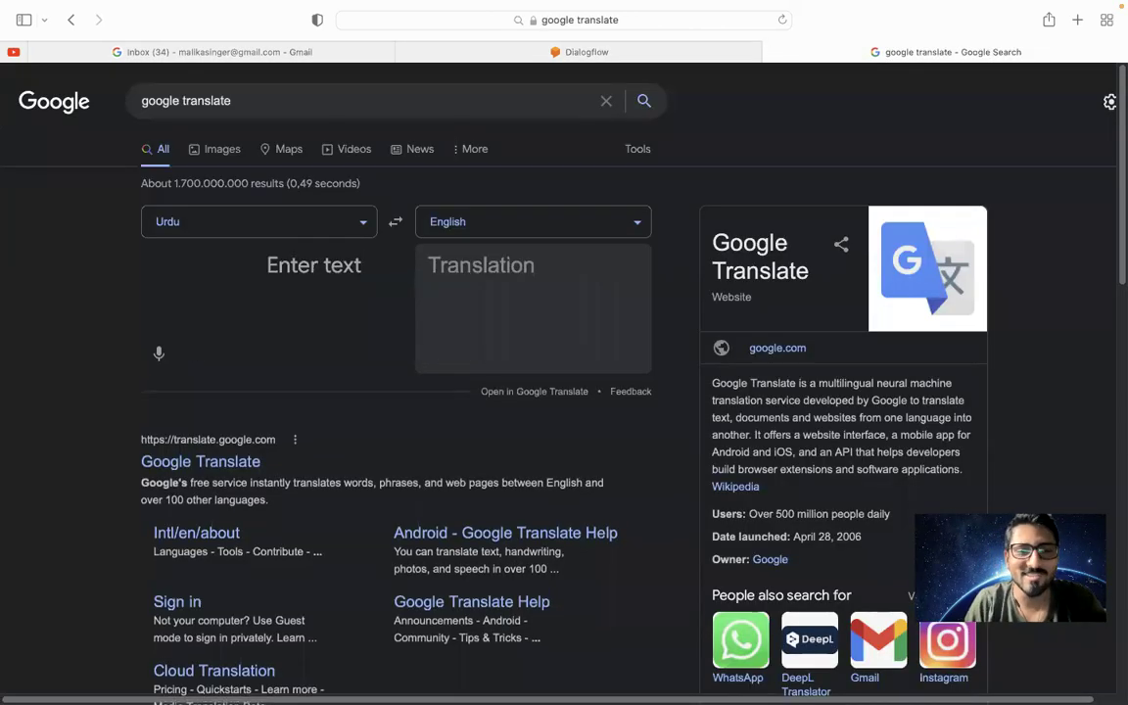
{"action": "type", "text": "jo hai n"}
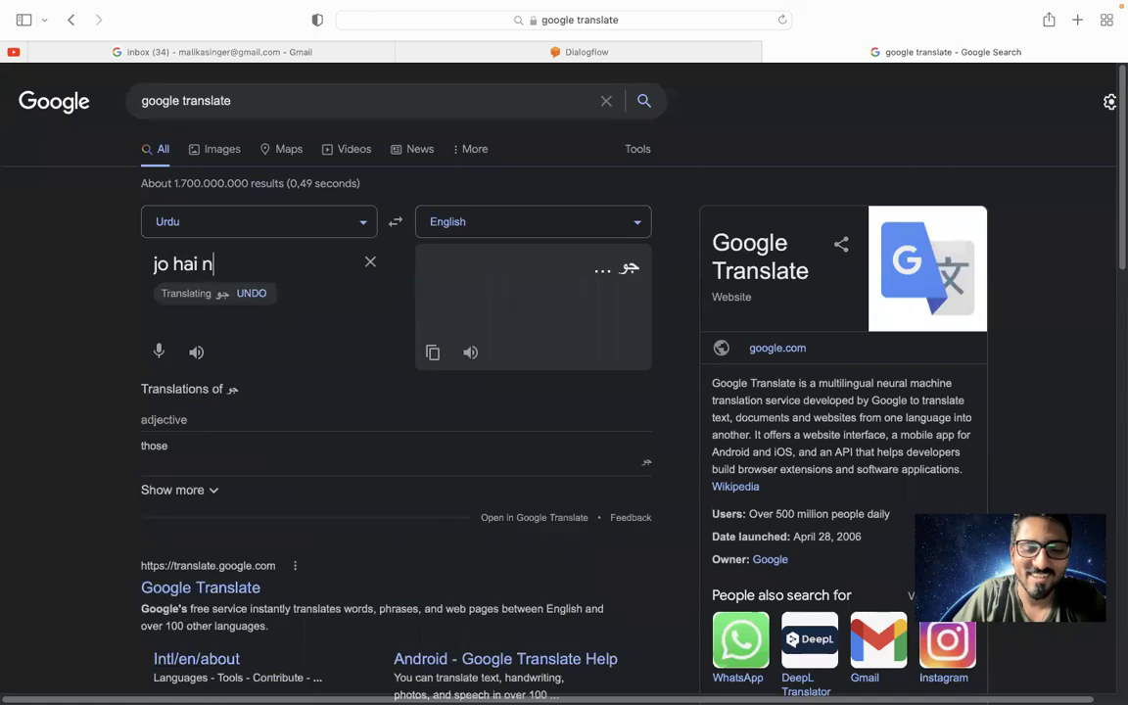
{"action": "type", "text": "ikal do"}
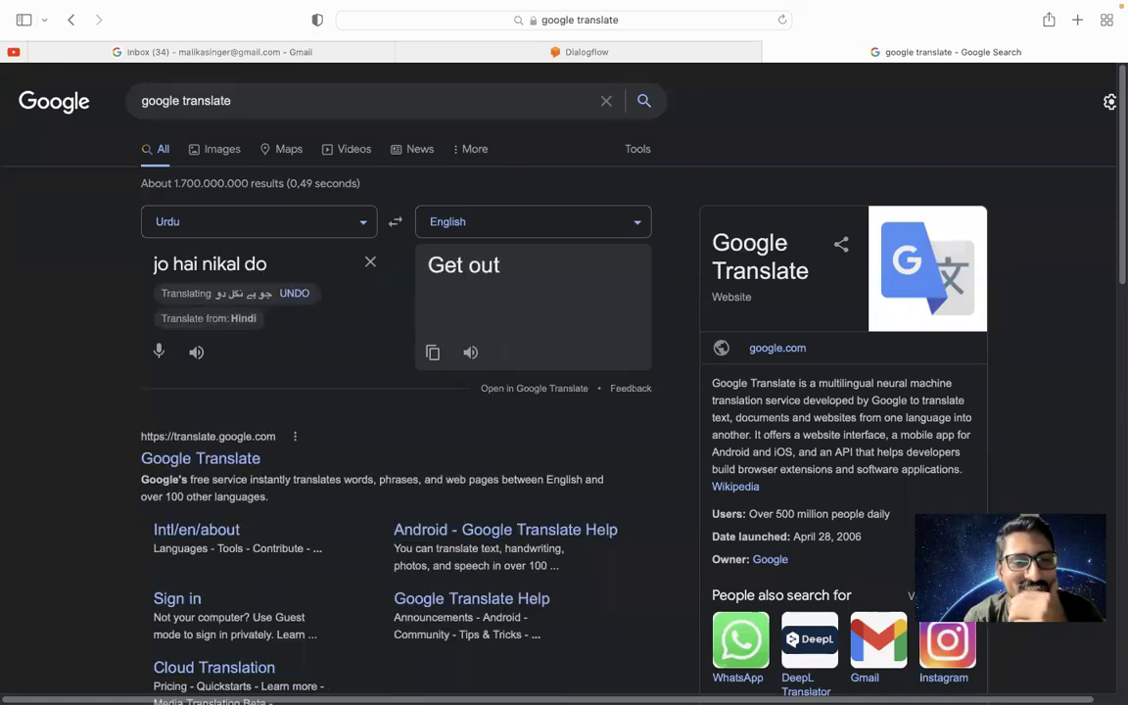
{"action": "left_click", "coordinate": [232, 296]}
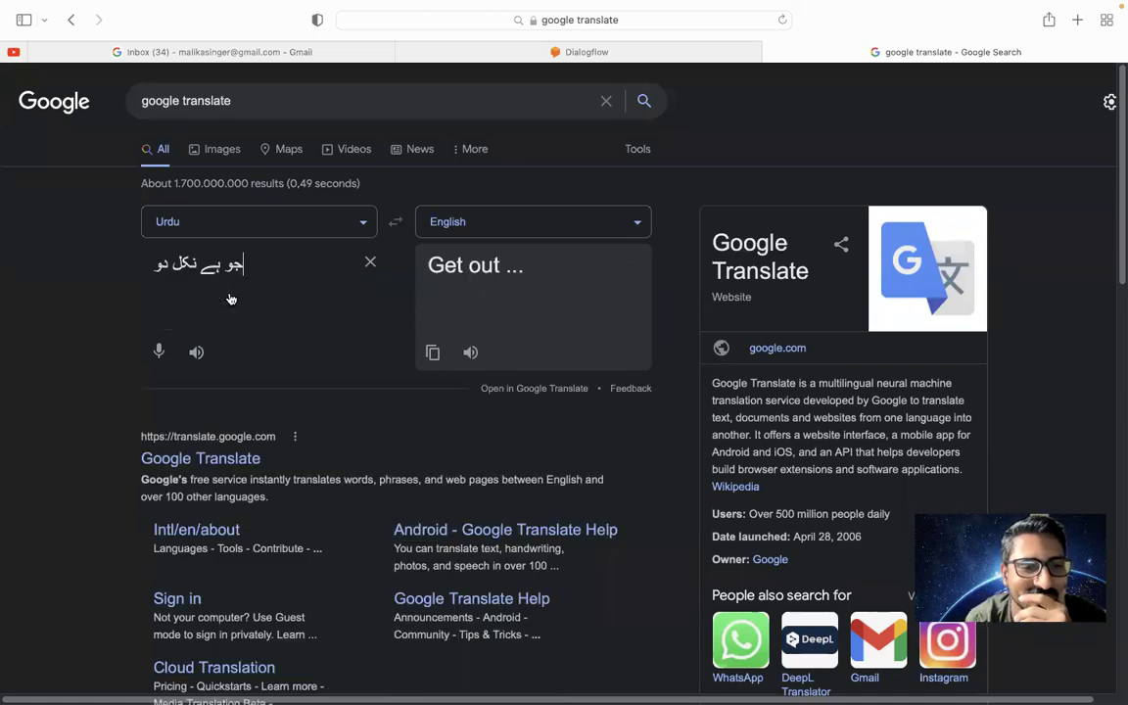
Replace the source text with "jo hai nikaal do", convert it to "جو ہے نکال دو" and copy the Urdu text
{"action": "triple_click", "coordinate": [294, 265]}
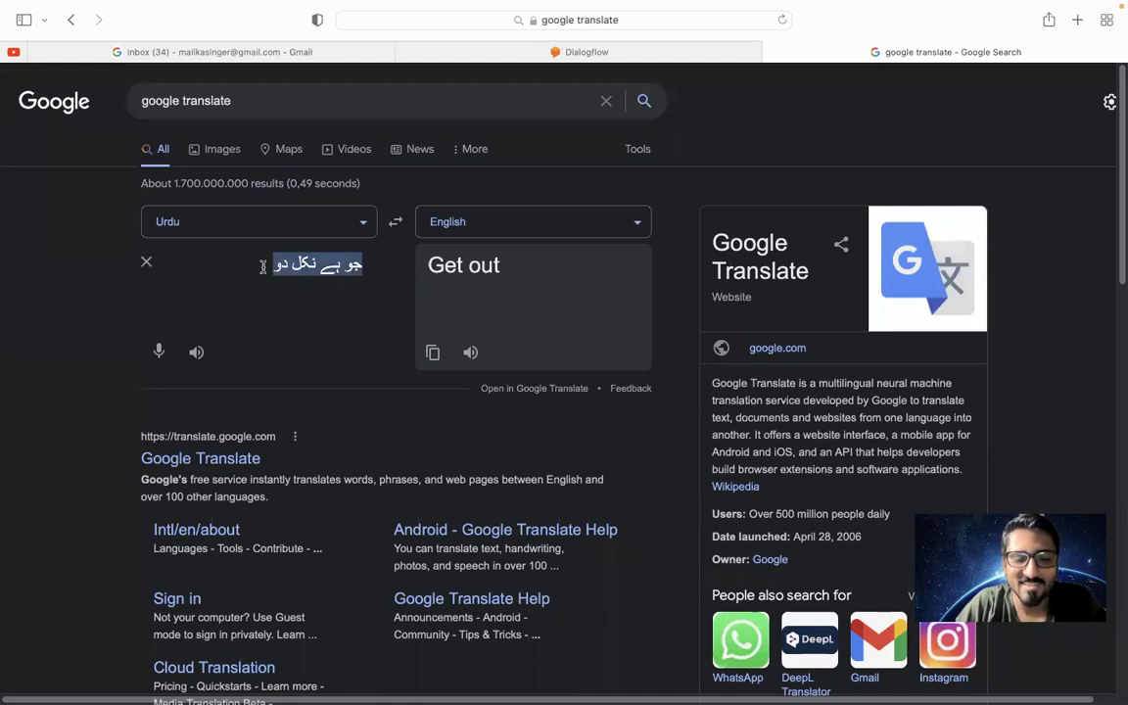
{"action": "type", "text": "jo hai nikaal"}
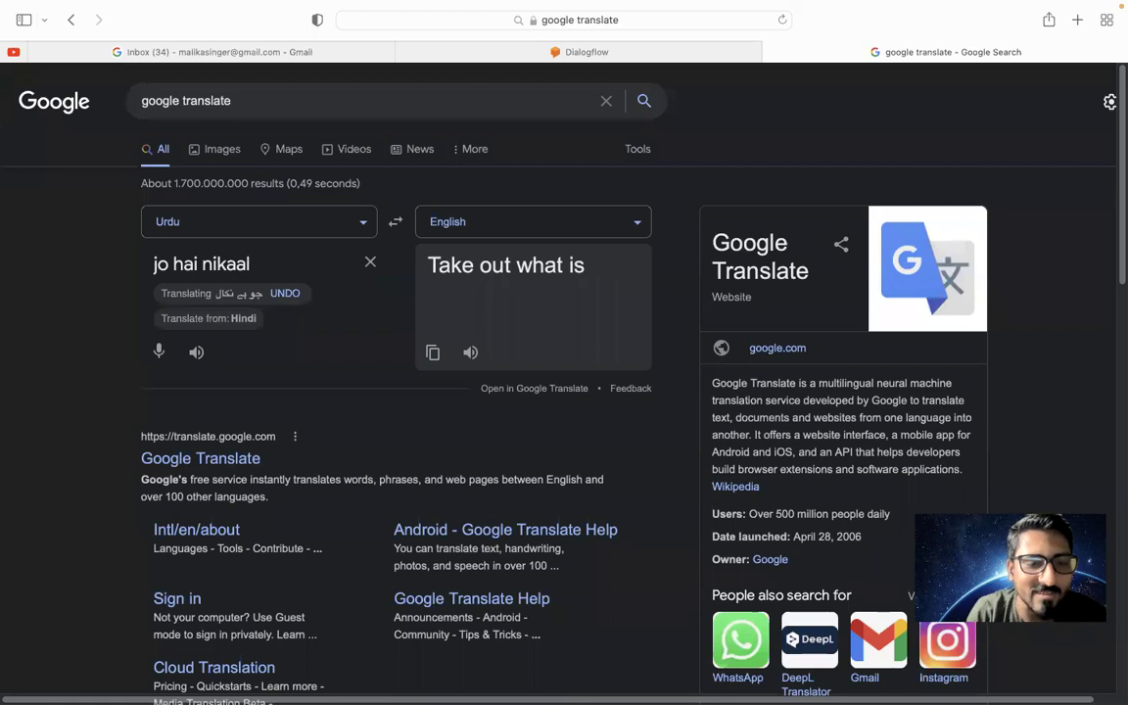
{"action": "type", "text": " do"}
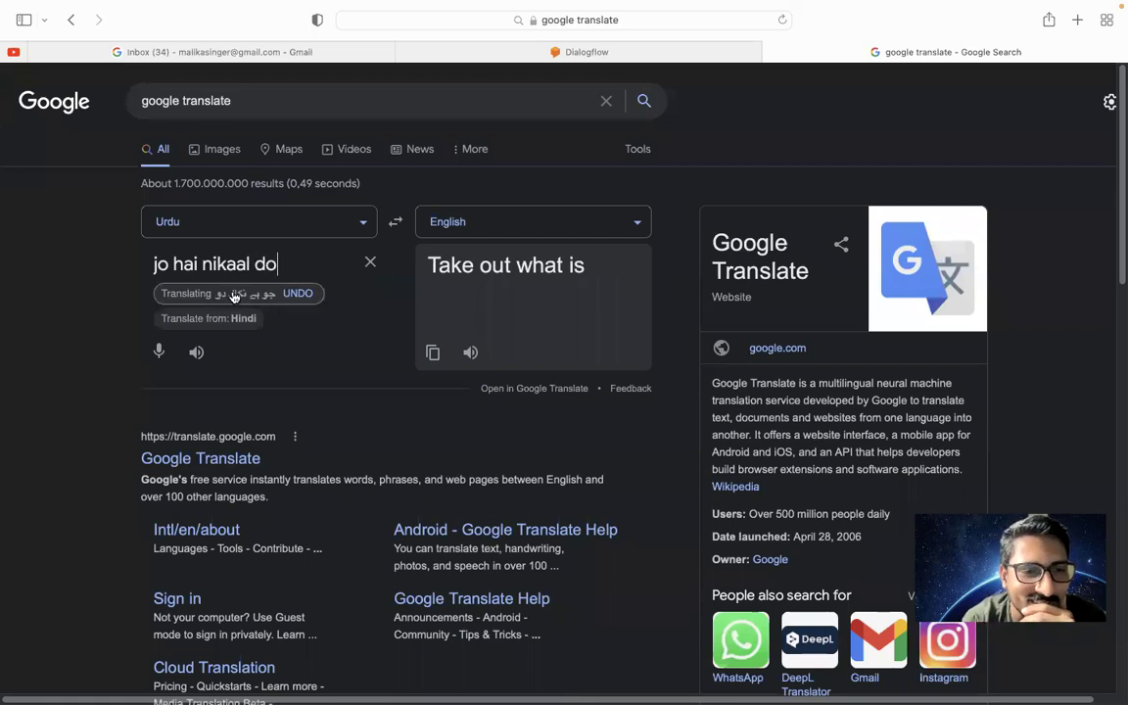
{"action": "left_click", "coordinate": [235, 294]}
{"action": "left_click_drag", "start_coordinate": [363, 264], "coordinate": [278, 270]}
{"action": "key", "text": "super+c"}
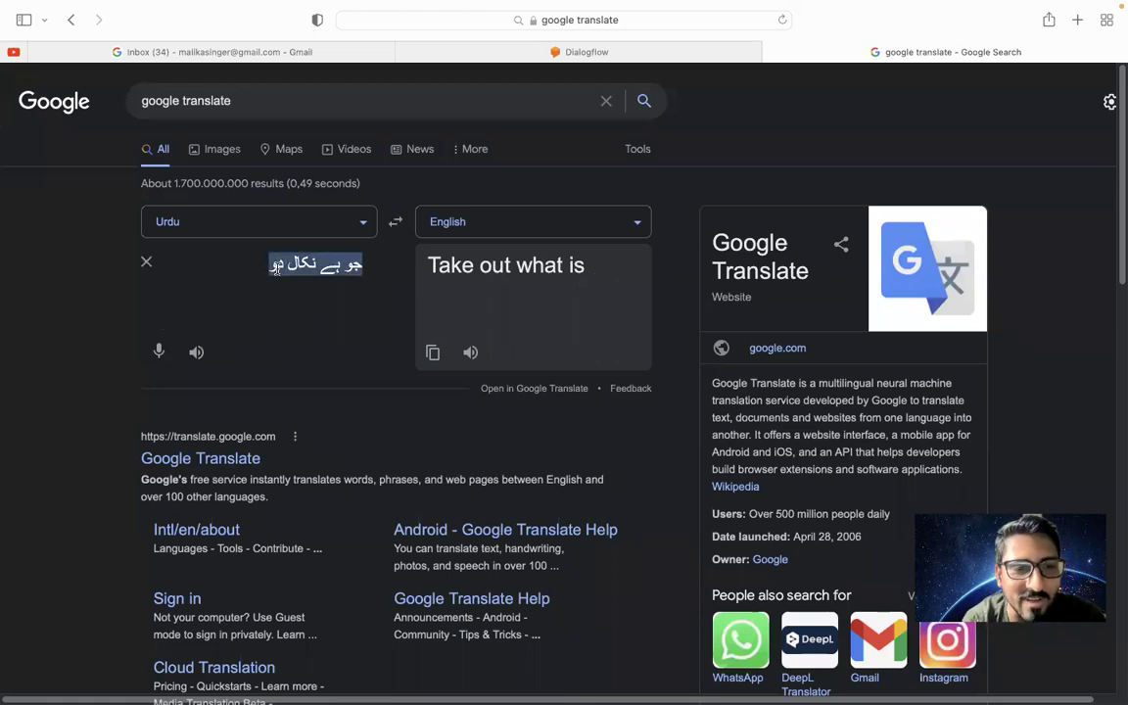
Add the copied "جو ہے نکال دو" as a training phrase of the "withdraw" intent in Dialogflow
{"action": "left_click", "coordinate": [577, 52]}
{"action": "left_click", "coordinate": [330, 338]}
{"action": "key", "text": "super+v"}
{"action": "key", "text": "Return"}
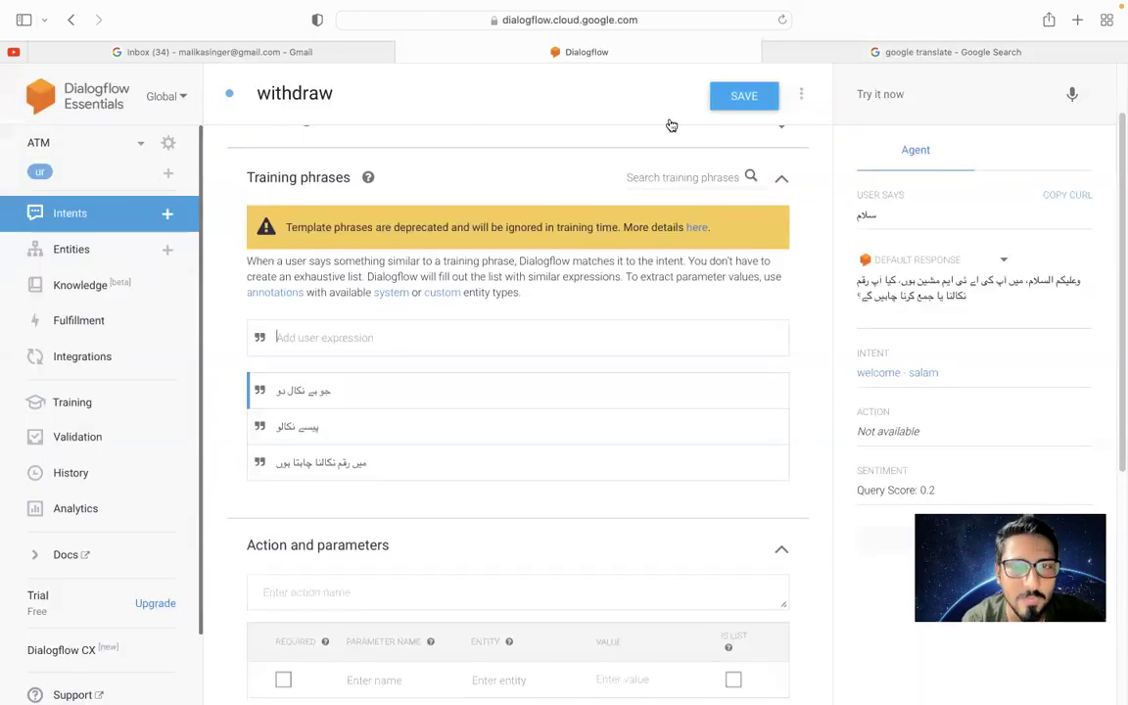
In Google Translate, try to convert "paisay chahye" into Urdu script
{"action": "left_click", "coordinate": [862, 51]}
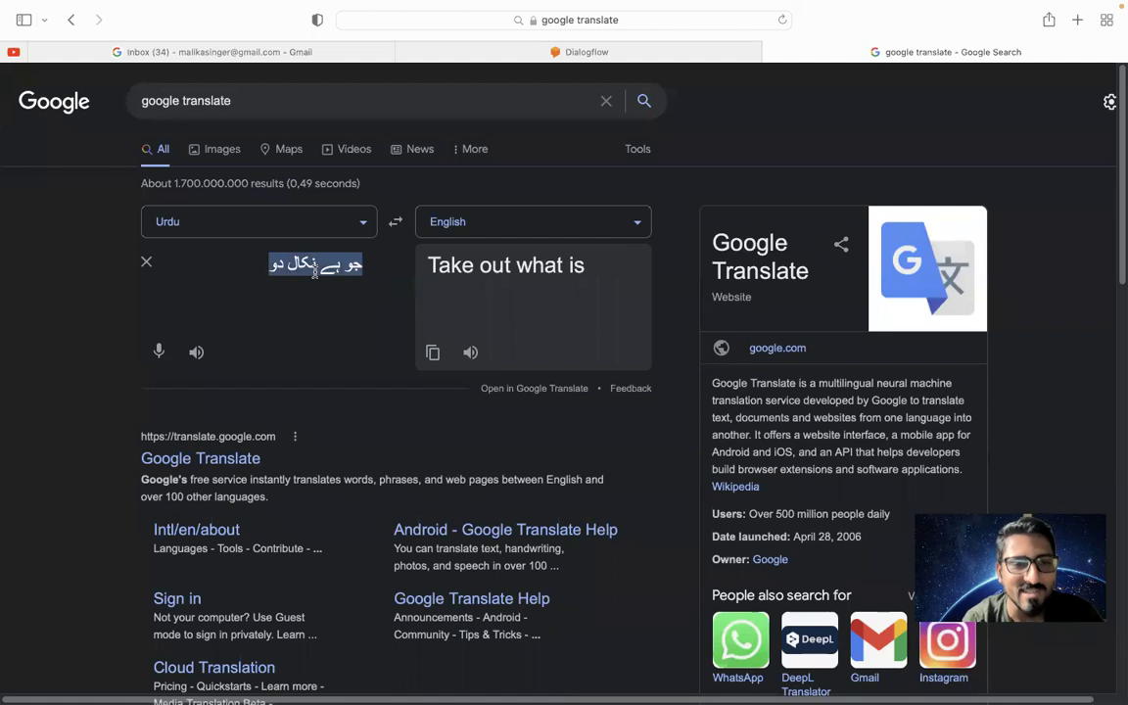
{"action": "key", "text": "BackSpace"}
{"action": "type", "text": "paisa"}
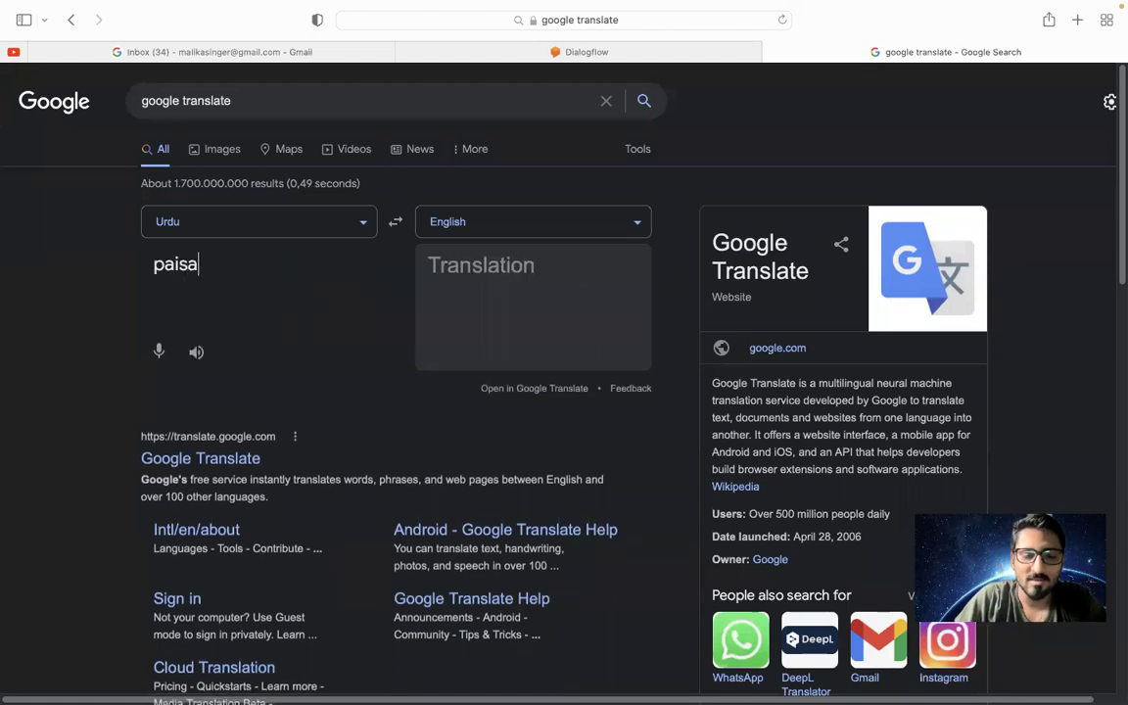
{"action": "type", "text": "y chahye"}
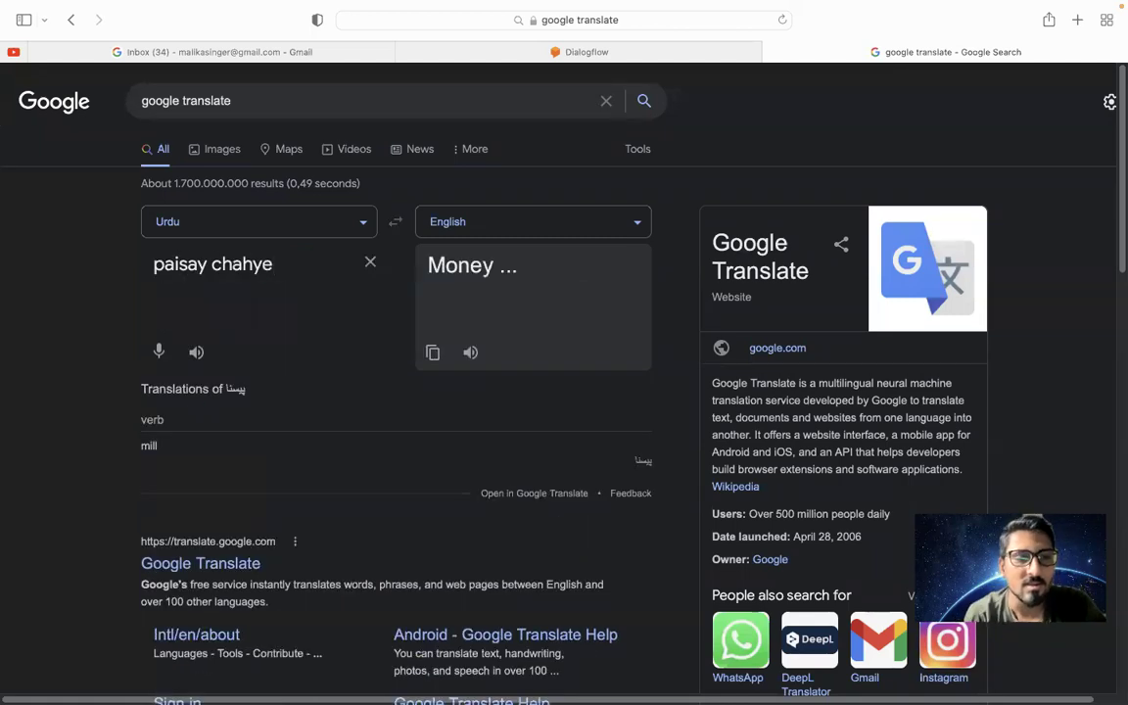
{"action": "left_click", "coordinate": [235, 295]}
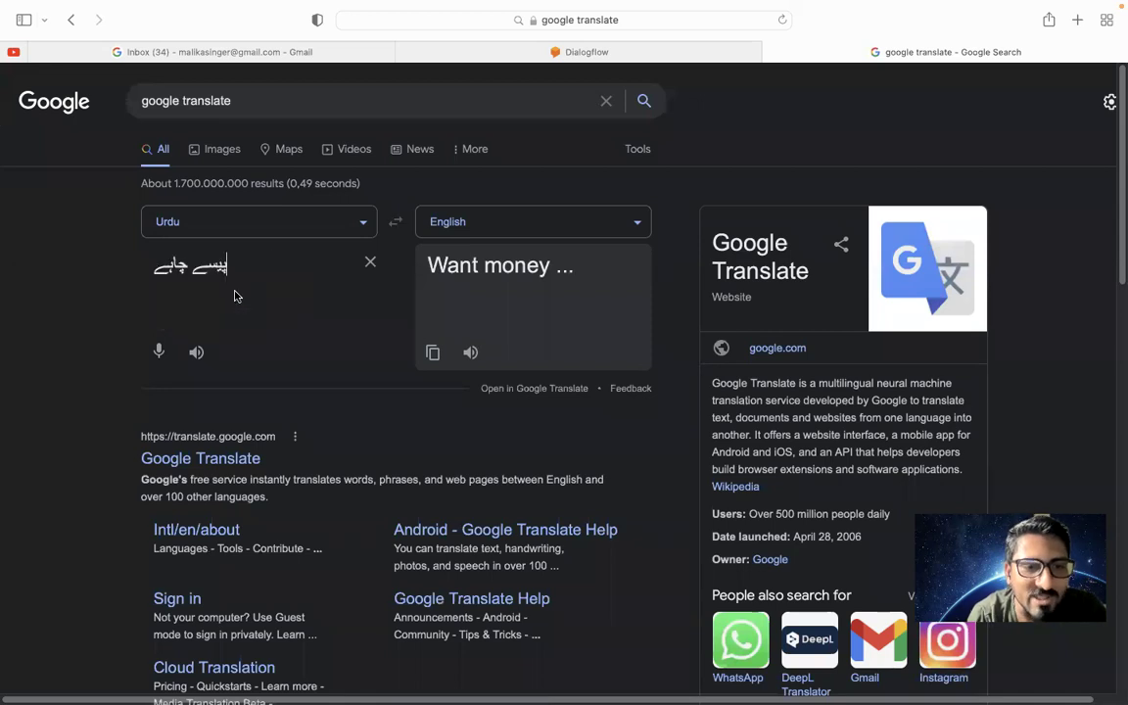
Replace the source text with "paisay chahiye", convert it to "پیسے چاہیے" and copy the Urdu text
{"action": "key", "text": "super+a"}
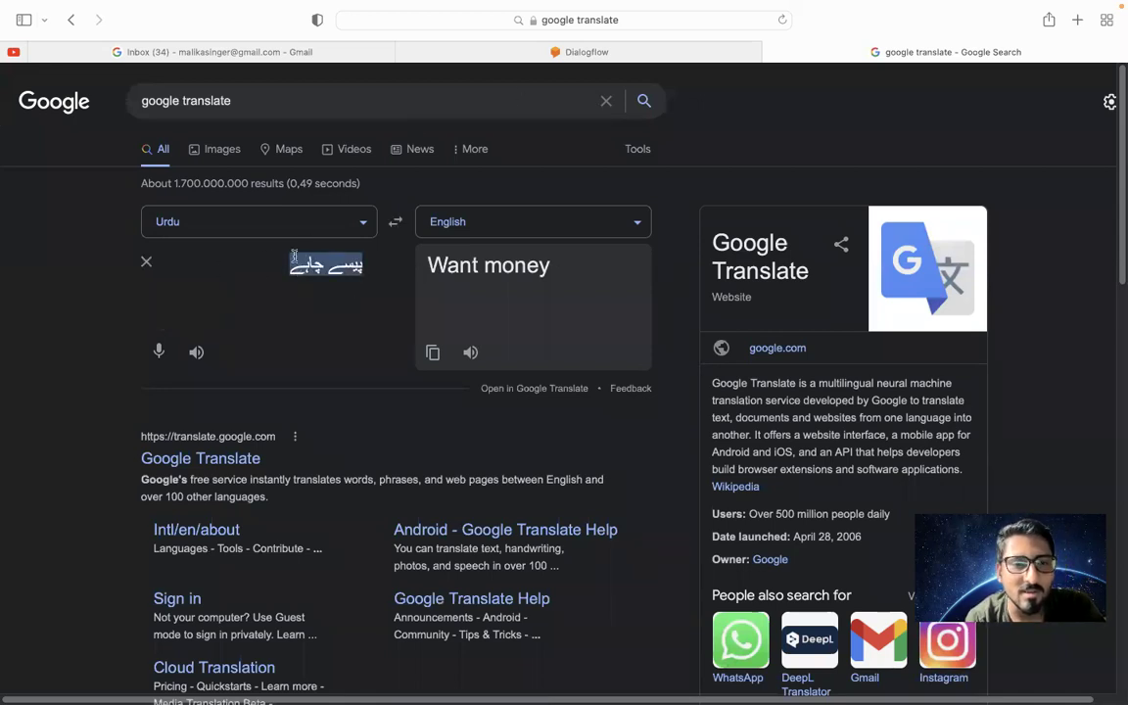
{"action": "type", "text": "pais"}
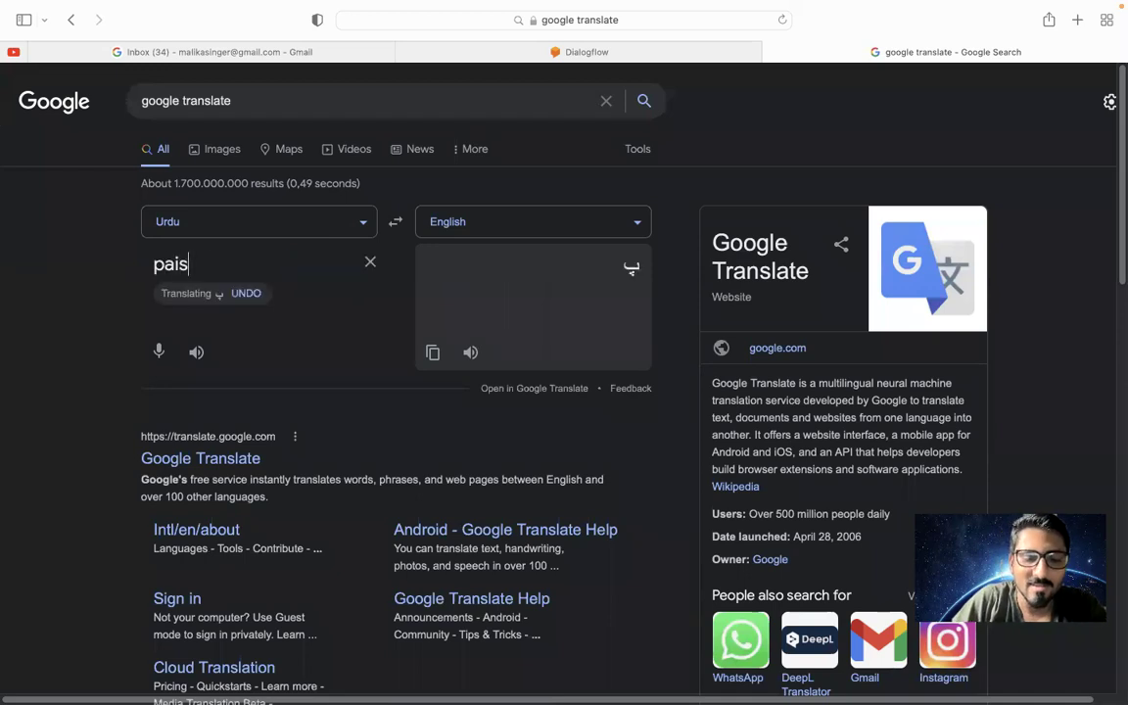
{"action": "type", "text": "ay chah"}
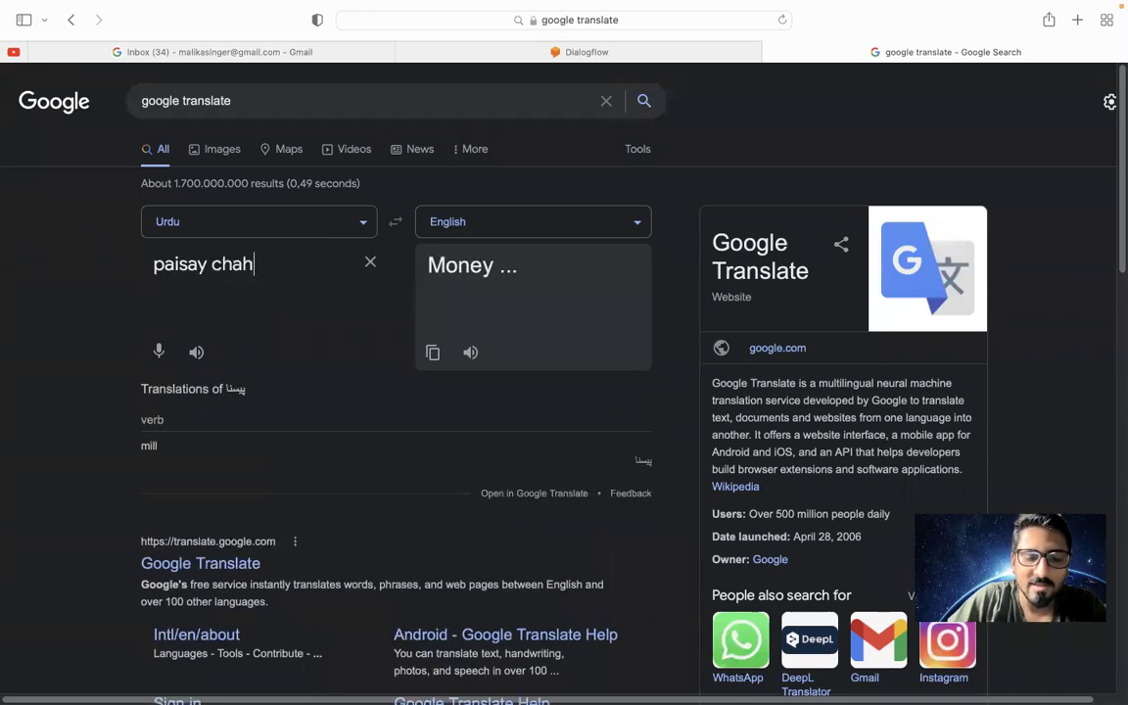
{"action": "type", "text": "iye"}
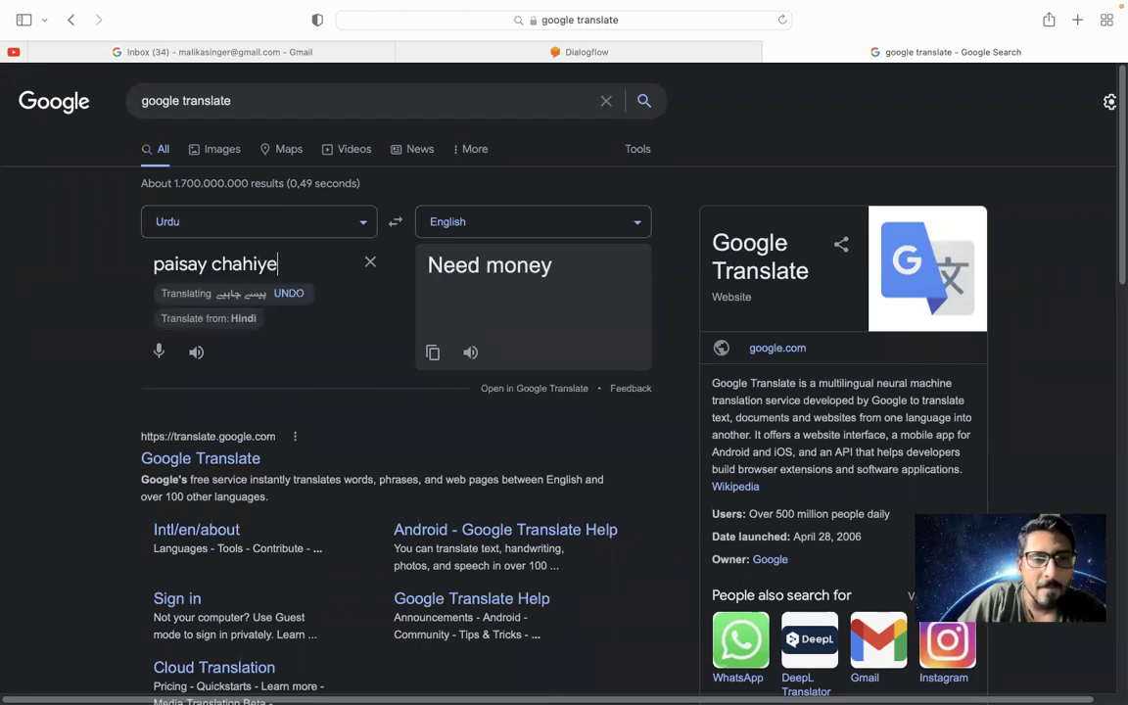
{"action": "left_click", "coordinate": [235, 293]}
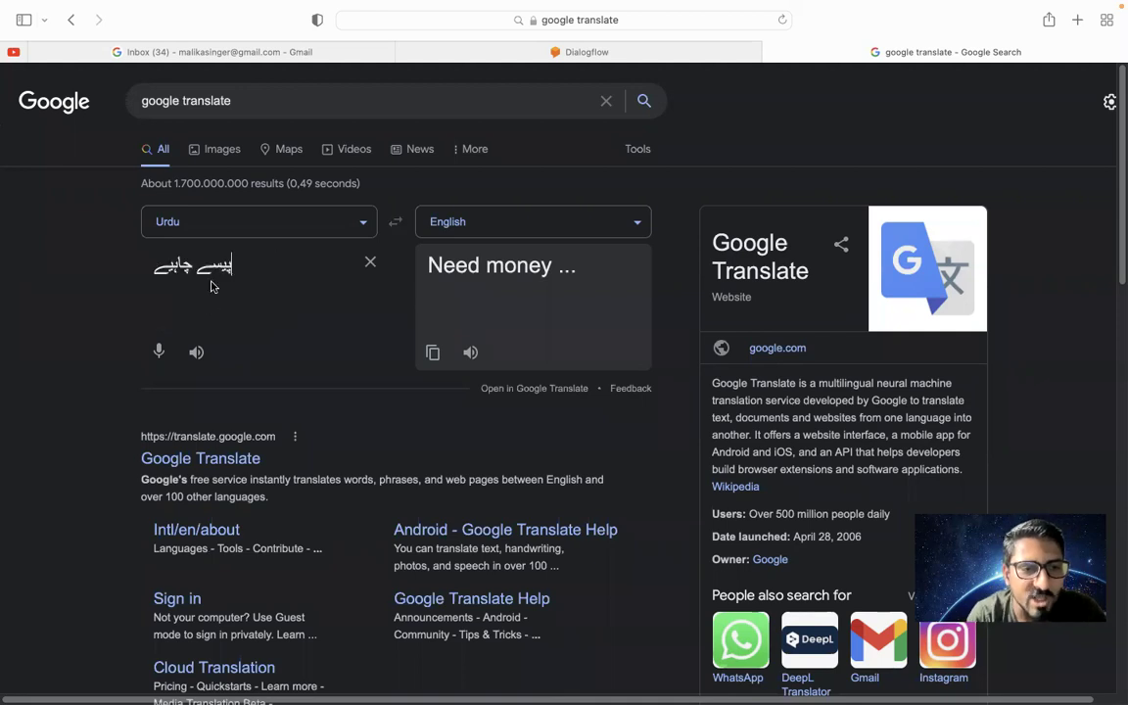
{"action": "triple_click", "coordinate": [307, 265]}
{"action": "key", "text": "super+c"}
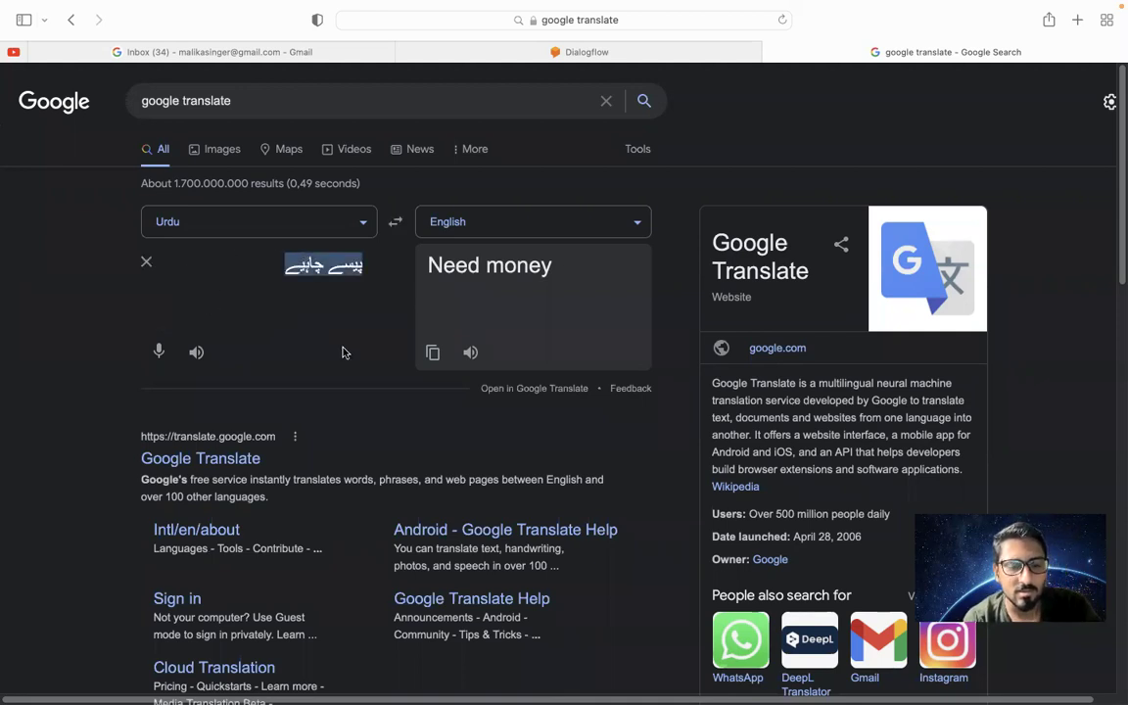
Add the copied "پیسے چاہیے" as a training phrase of the "withdraw" intent in Dialogflow
{"action": "left_click", "coordinate": [646, 47]}
{"action": "left_click", "coordinate": [313, 343]}
{"action": "key", "text": "super+v"}
{"action": "key", "text": "Return"}
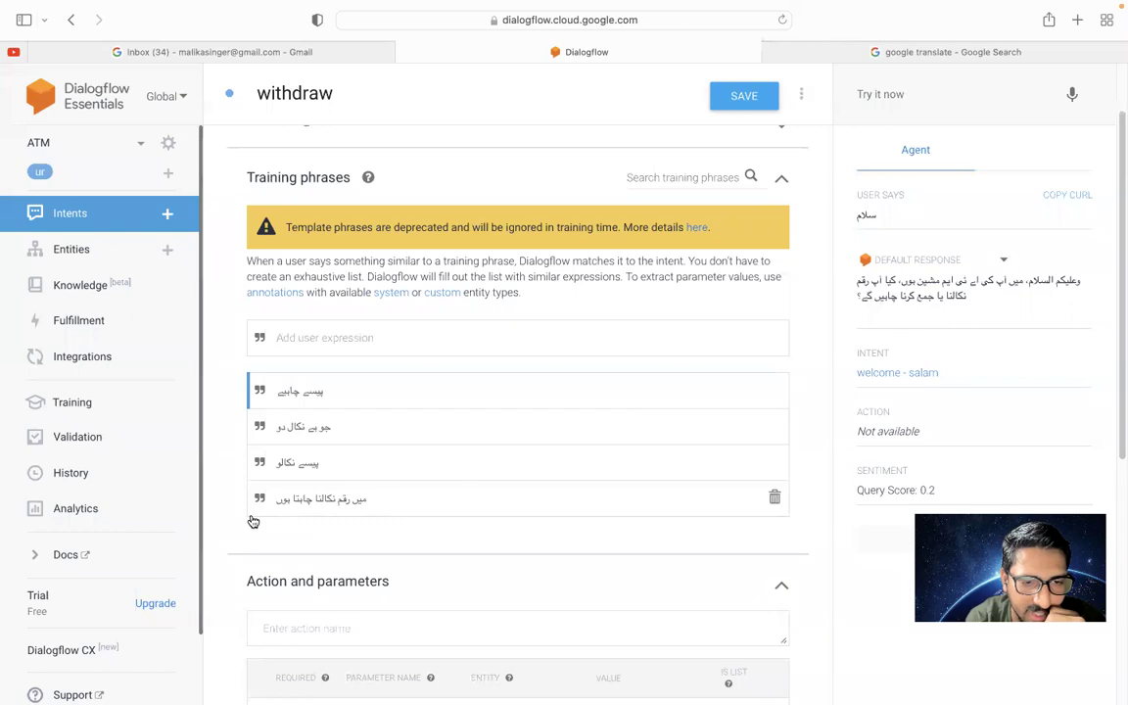
In Google Translate, convert "paisay nikalna chahta hon" to "پیسے نکلنا چاہتا ہوں" and copy the Urdu text
{"action": "left_click", "coordinate": [903, 56]}
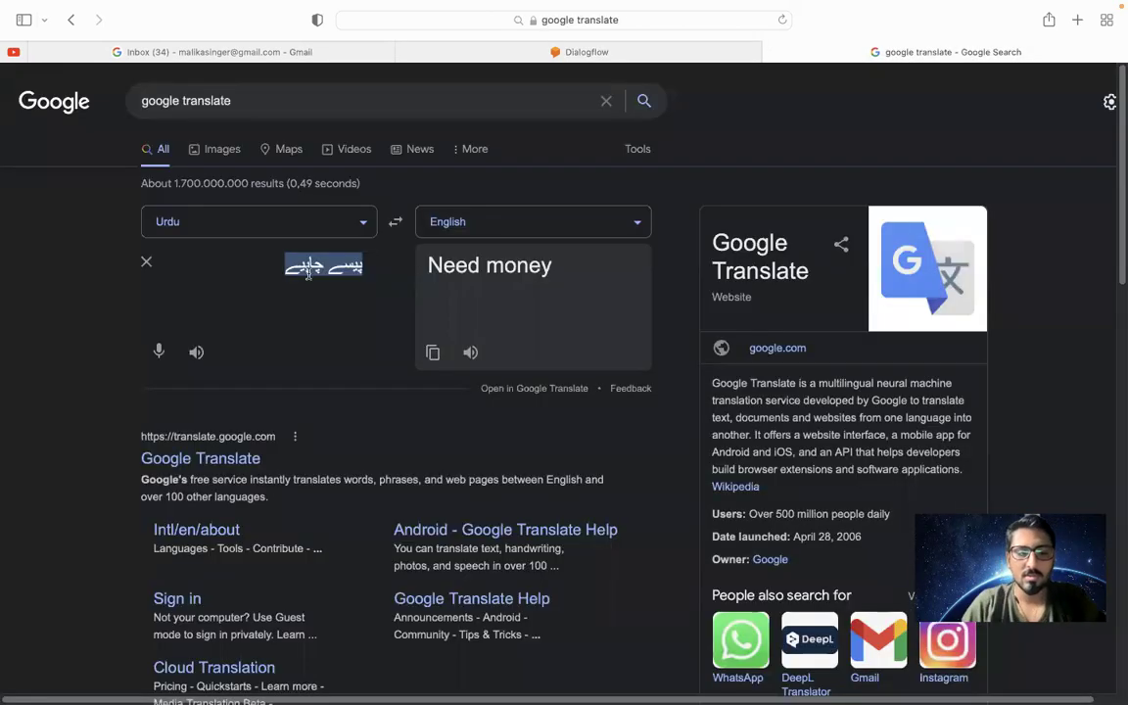
{"action": "type", "text": "pa"}
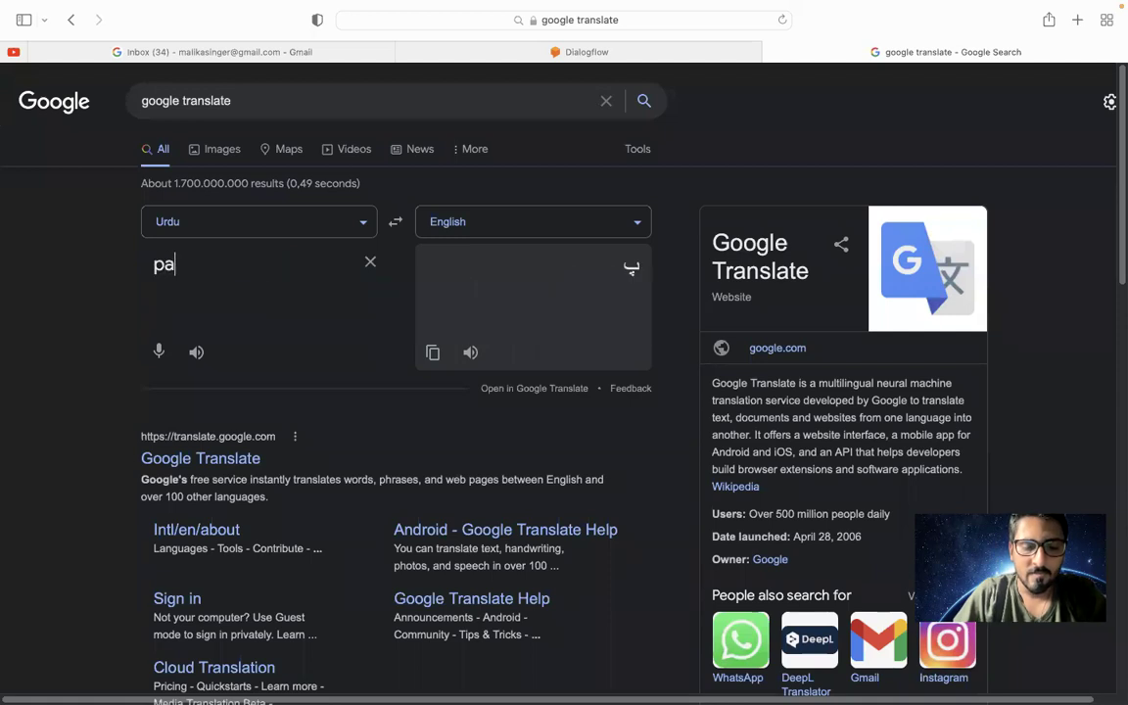
{"action": "key", "text": "BackSpace"}
{"action": "type", "text": "aisay "}
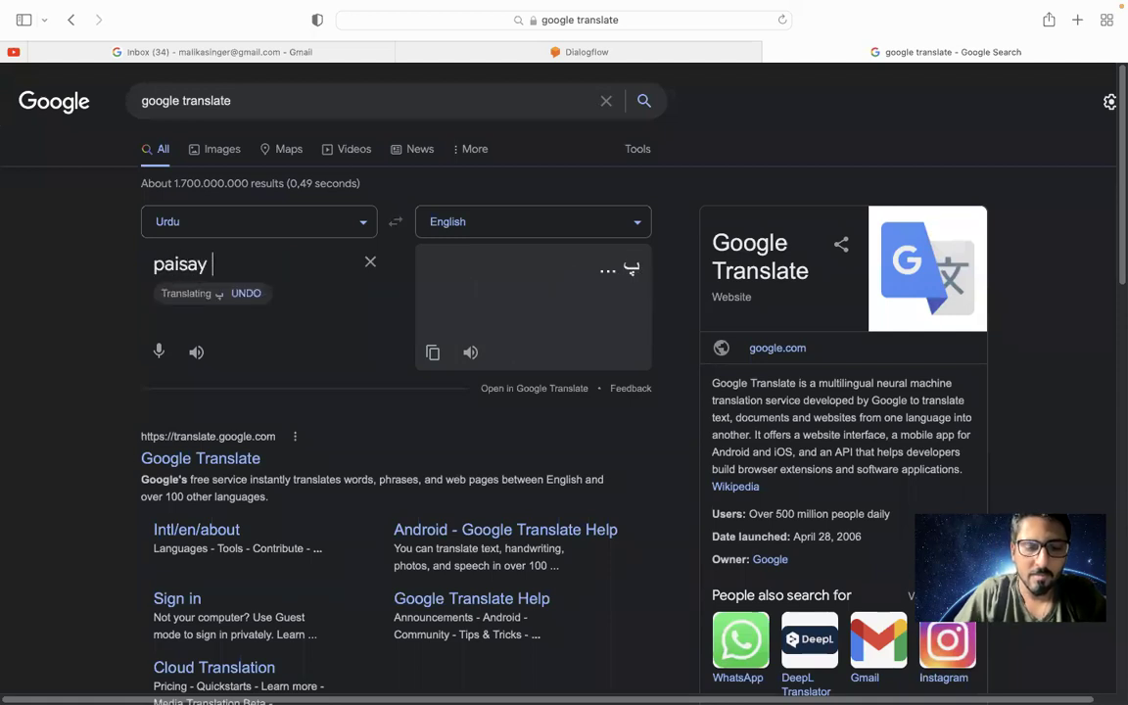
{"action": "type", "text": "nikalna chah"}
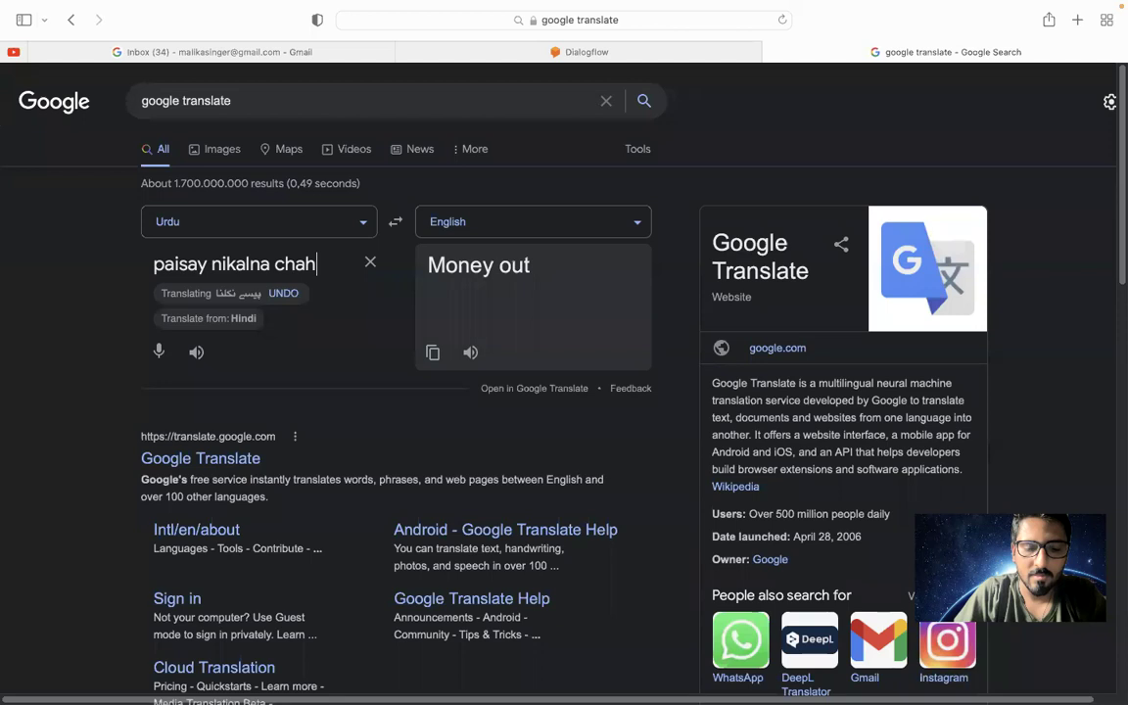
{"action": "type", "text": "ta hon"}
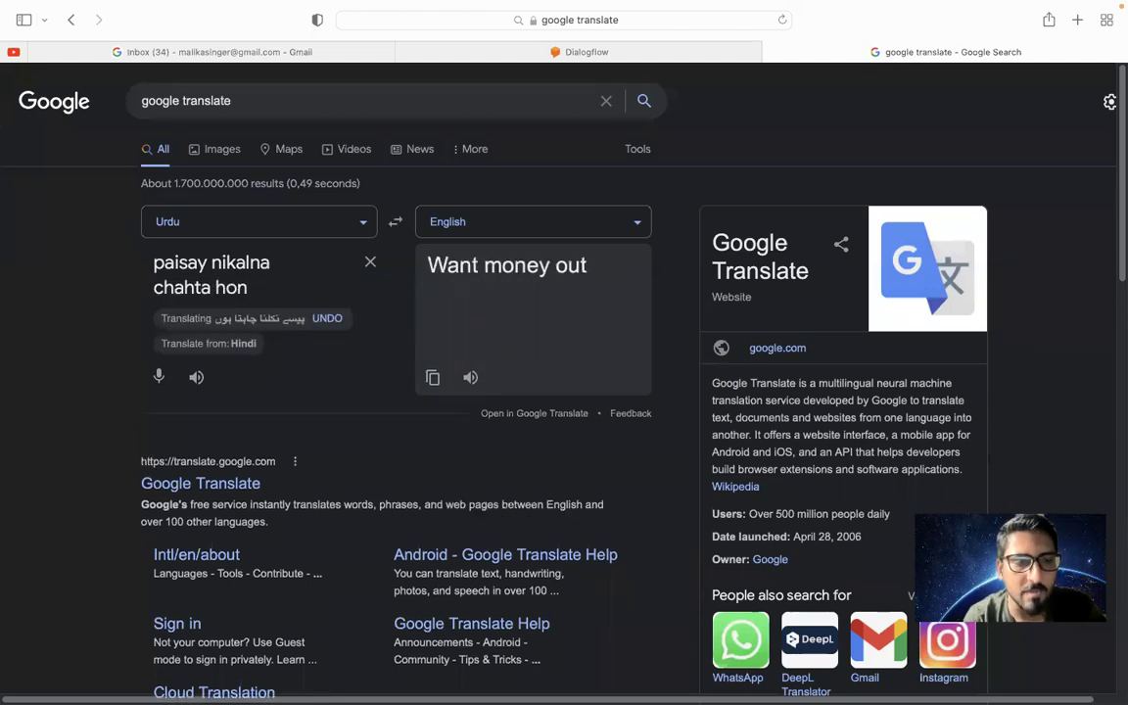
{"action": "left_click", "coordinate": [239, 321]}
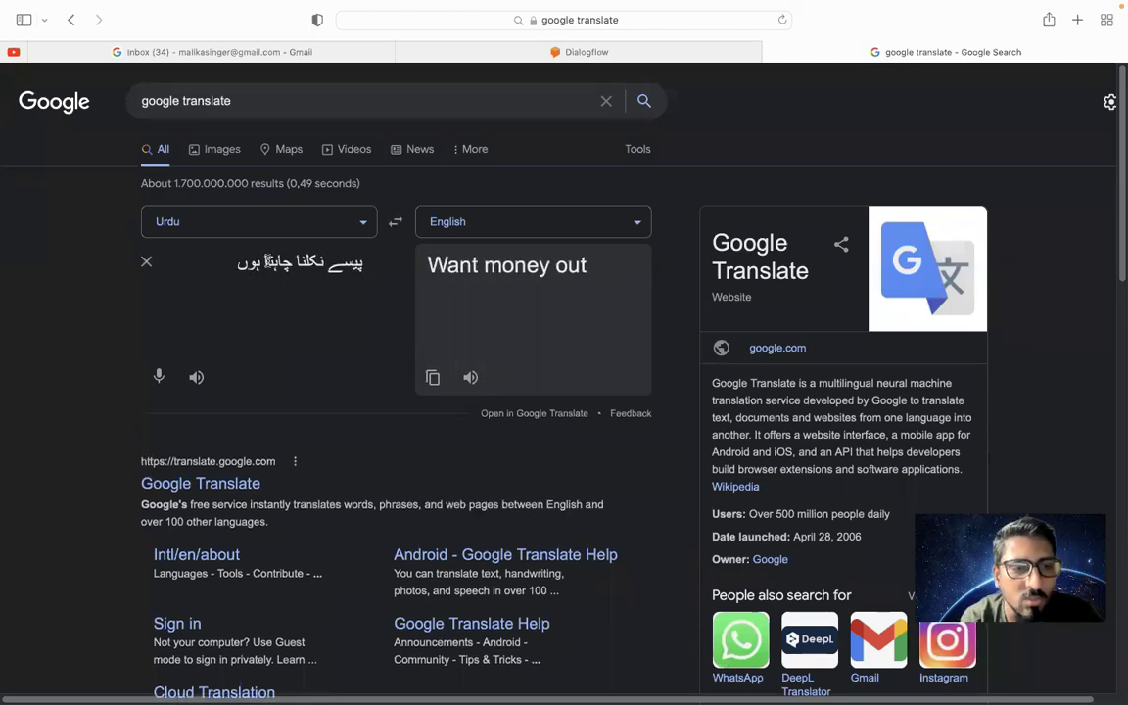
{"action": "key", "text": "super+a"}
{"action": "key", "text": "super+c"}
Add the copied "پیسے نکلنا چاہتا ہوں" as a training phrase of the "withdraw" intent in Dialogflow
{"action": "left_click", "coordinate": [519, 52]}
{"action": "left_click", "coordinate": [315, 330]}
{"action": "key", "text": "super+v"}
{"action": "key", "text": "Return"}
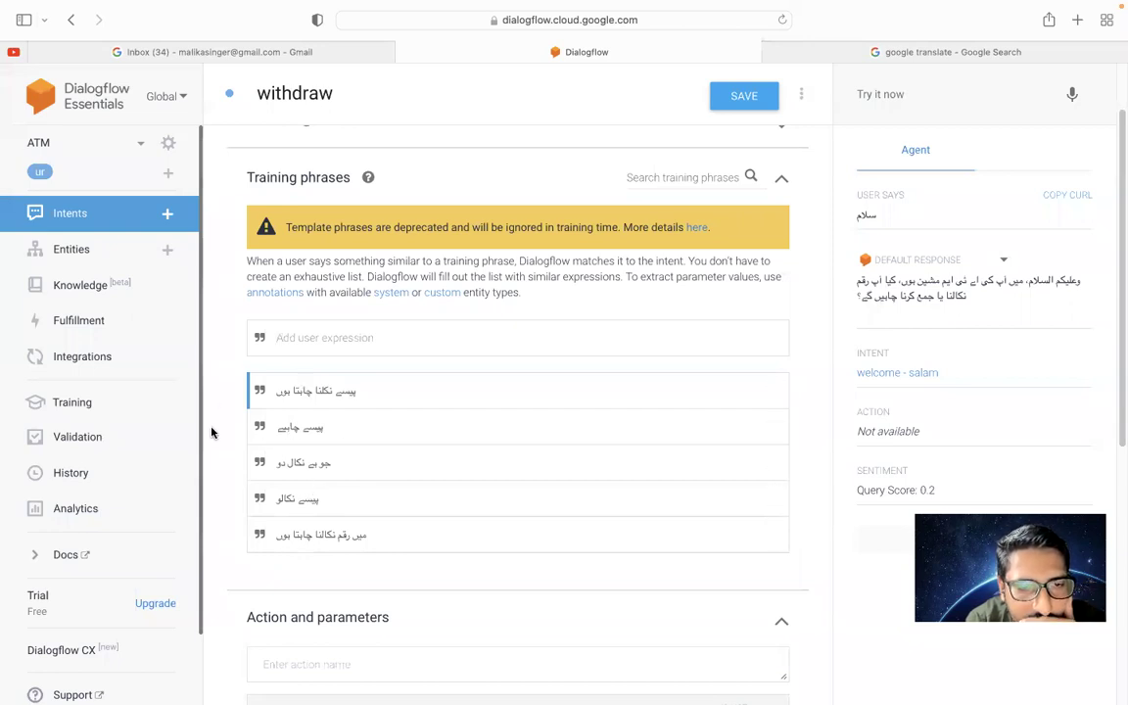
Add the English word "withdraw" as another training phrase of the intent
{"action": "left_click", "coordinate": [309, 337]}
{"action": "type", "text": "withdraw"}
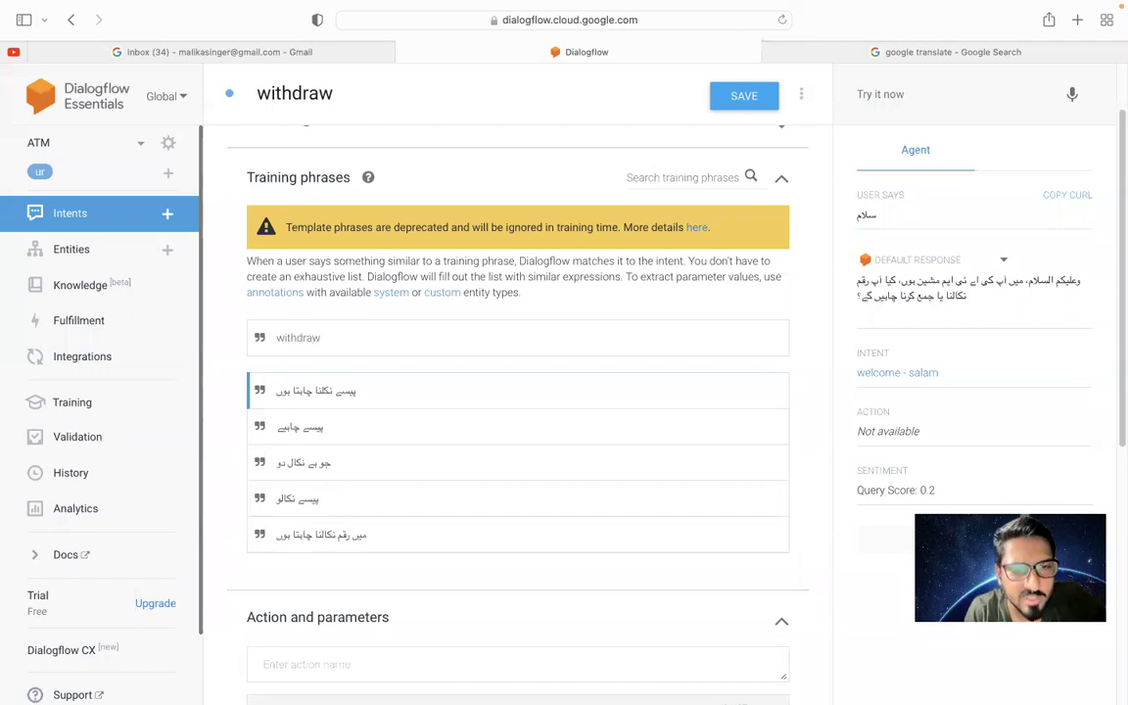
{"action": "key", "text": "Return"}
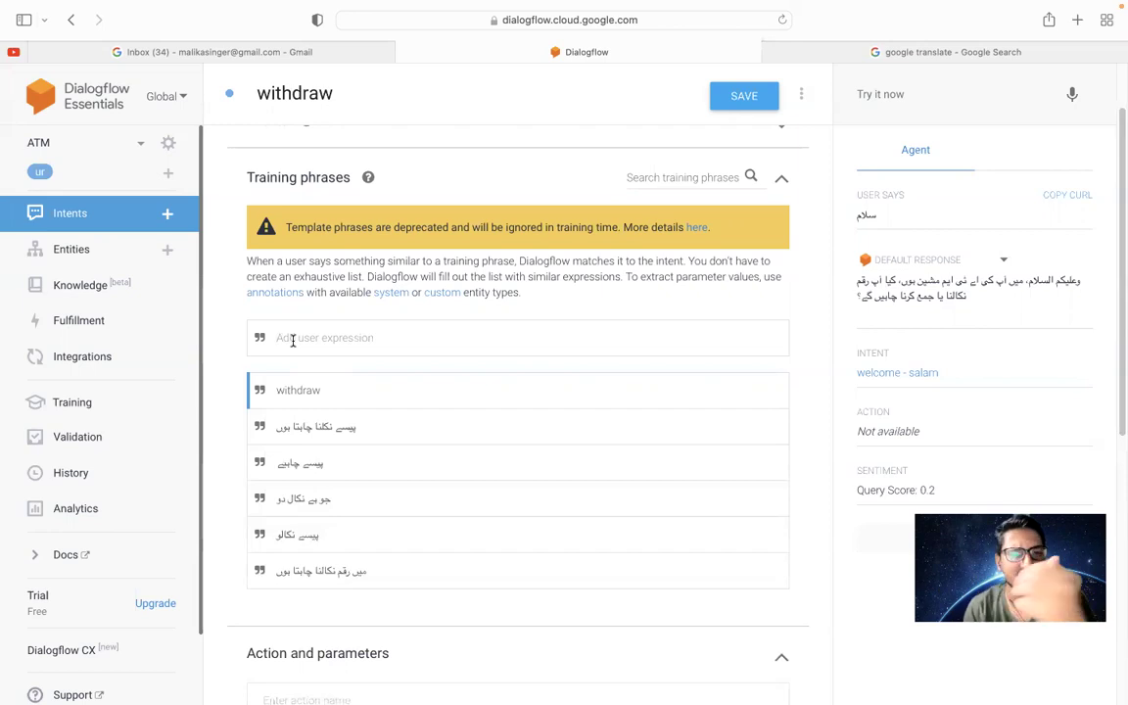
Review the "withdraw" intent's training phrases, action and parameters, and responses
{"action": "scroll", "coordinate": [353, 458], "scroll_direction": "down", "scroll_amount": 4}
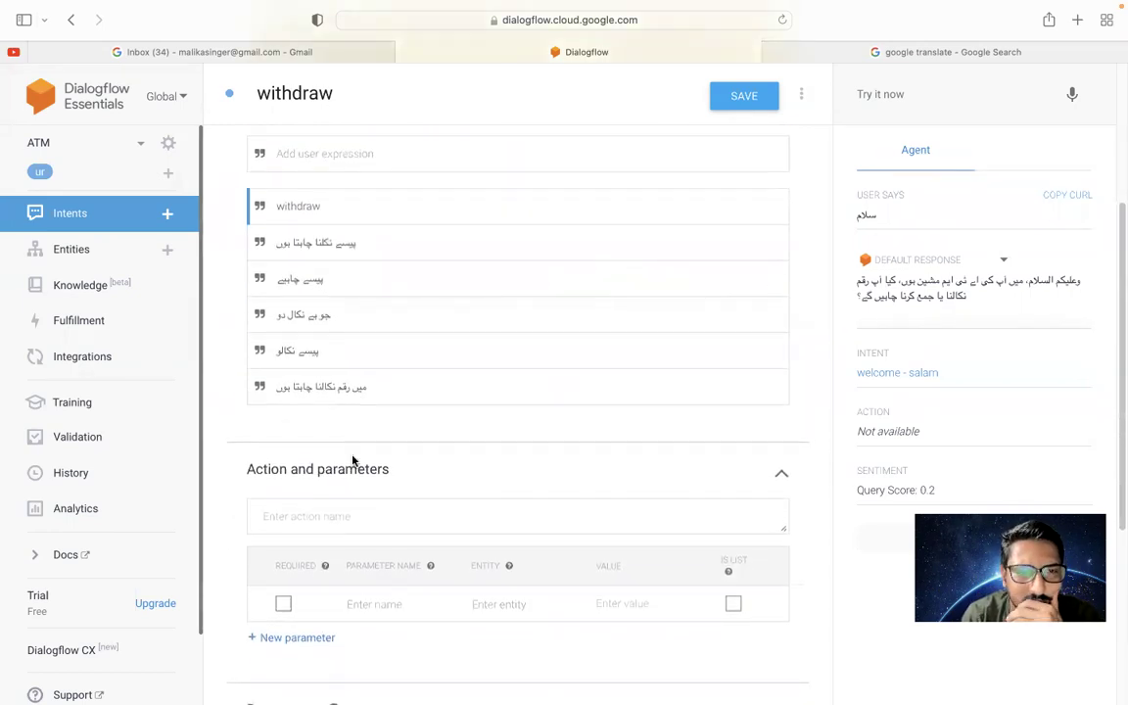
{"action": "scroll", "coordinate": [352, 460], "scroll_direction": "up", "scroll_amount": 1}
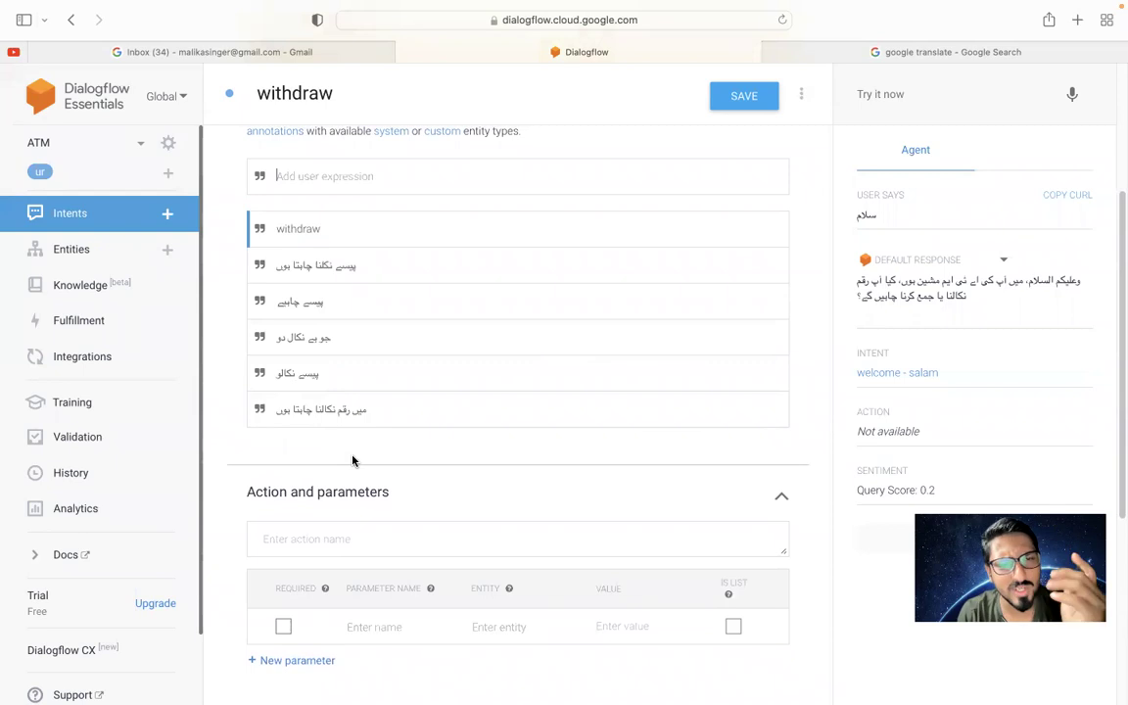
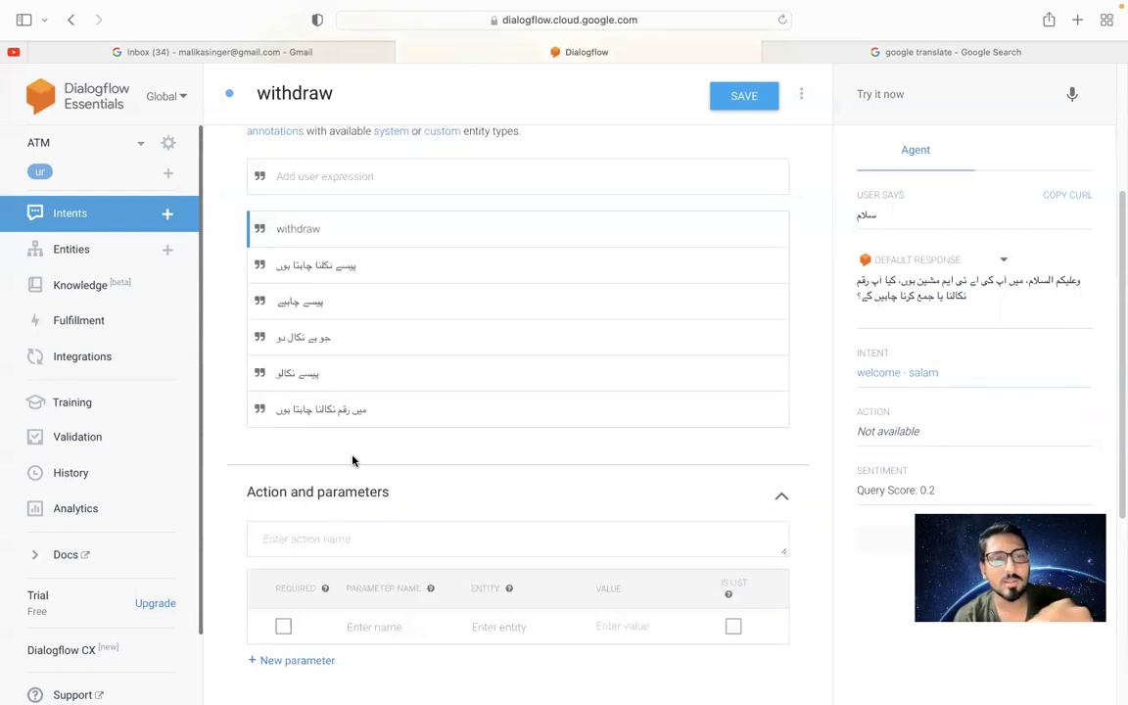
{"action": "scroll", "coordinate": [567, 408], "scroll_direction": "down", "scroll_amount": 1}
{"action": "scroll", "coordinate": [567, 408], "scroll_direction": "up", "scroll_amount": 1}
{"action": "scroll", "coordinate": [316, 404], "scroll_direction": "down", "scroll_amount": 5}
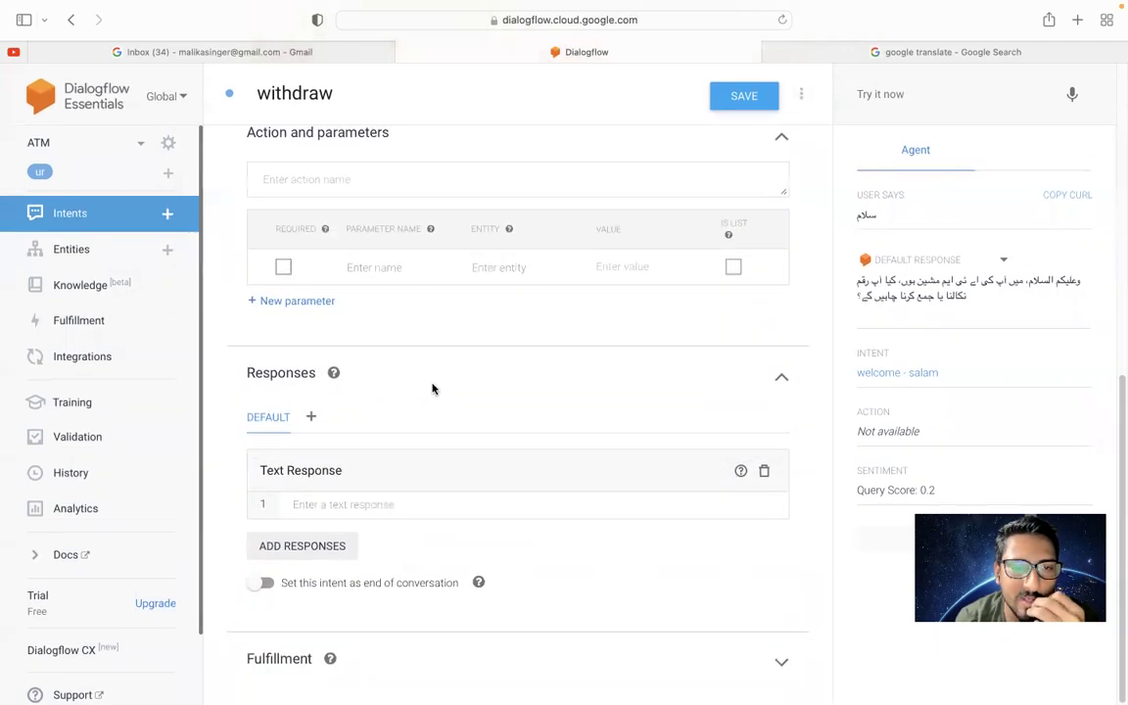
{"action": "scroll", "coordinate": [433, 387], "scroll_direction": "up", "scroll_amount": 3}
{"action": "scroll", "coordinate": [432, 382], "scroll_direction": "up", "scroll_amount": 1}
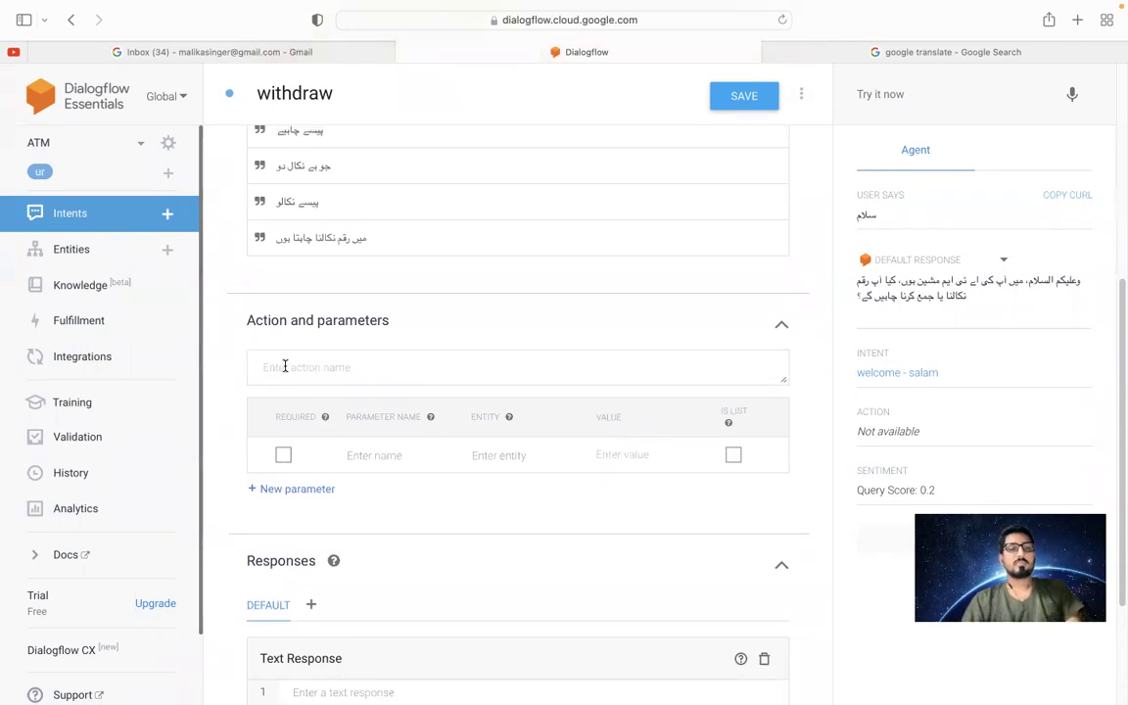
{"action": "left_click", "coordinate": [921, 52]}
{"action": "left_click", "coordinate": [654, 53]}
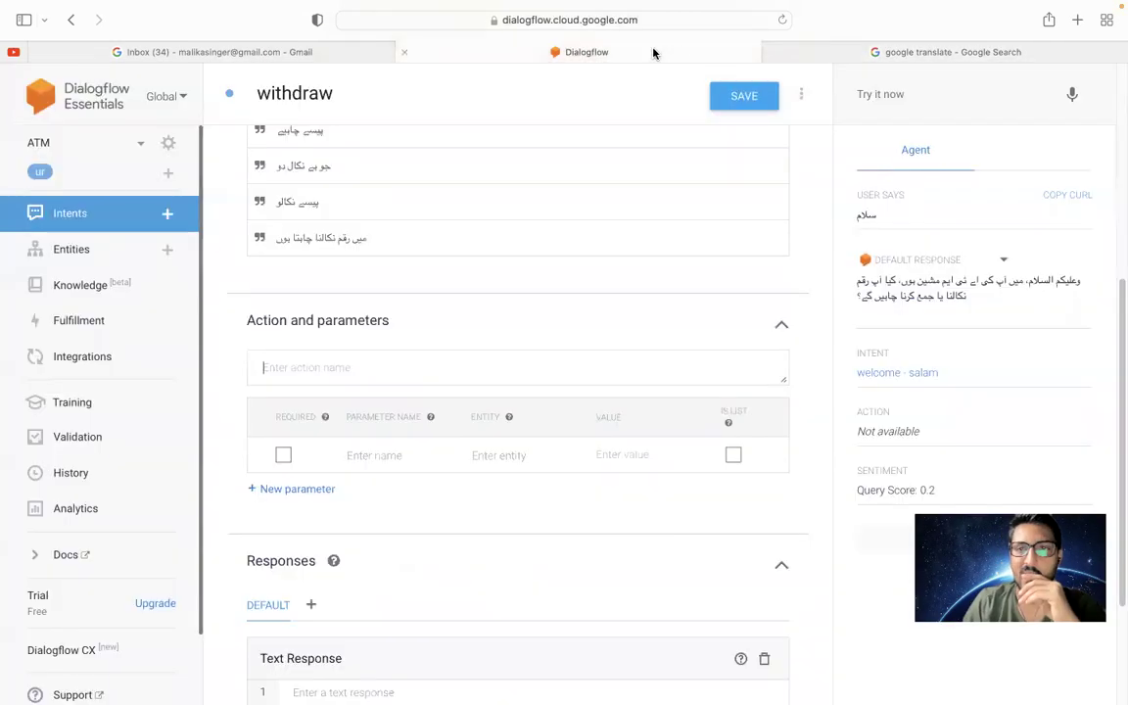
Allow microphone access for Dialogflow and record the spoken test query "دو ہزار روپے نکالنے ہیں" for the agent
{"action": "left_click", "coordinate": [877, 95]}
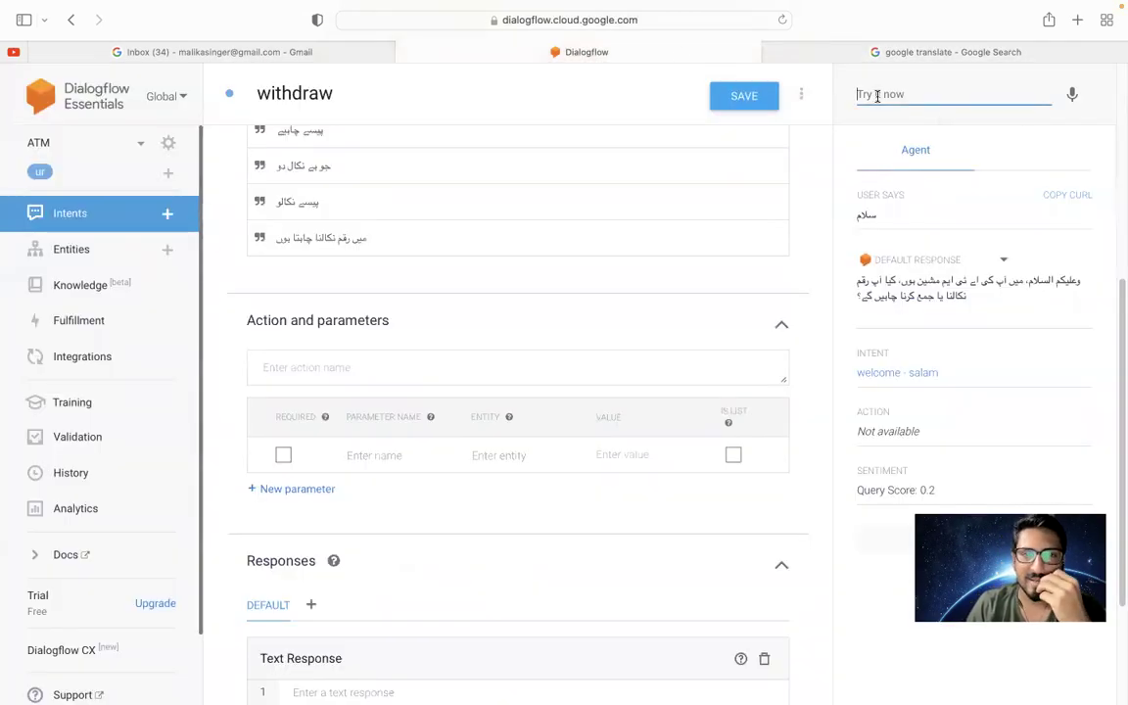
{"action": "left_click", "coordinate": [1074, 96]}
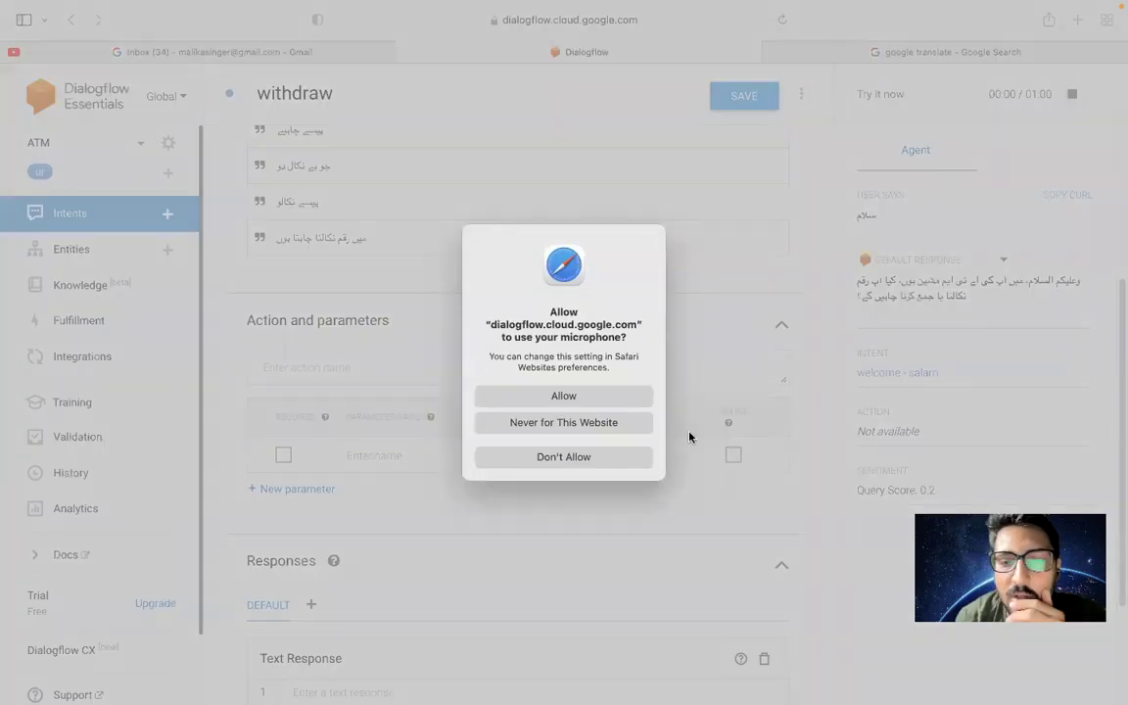
{"action": "left_click", "coordinate": [578, 396]}
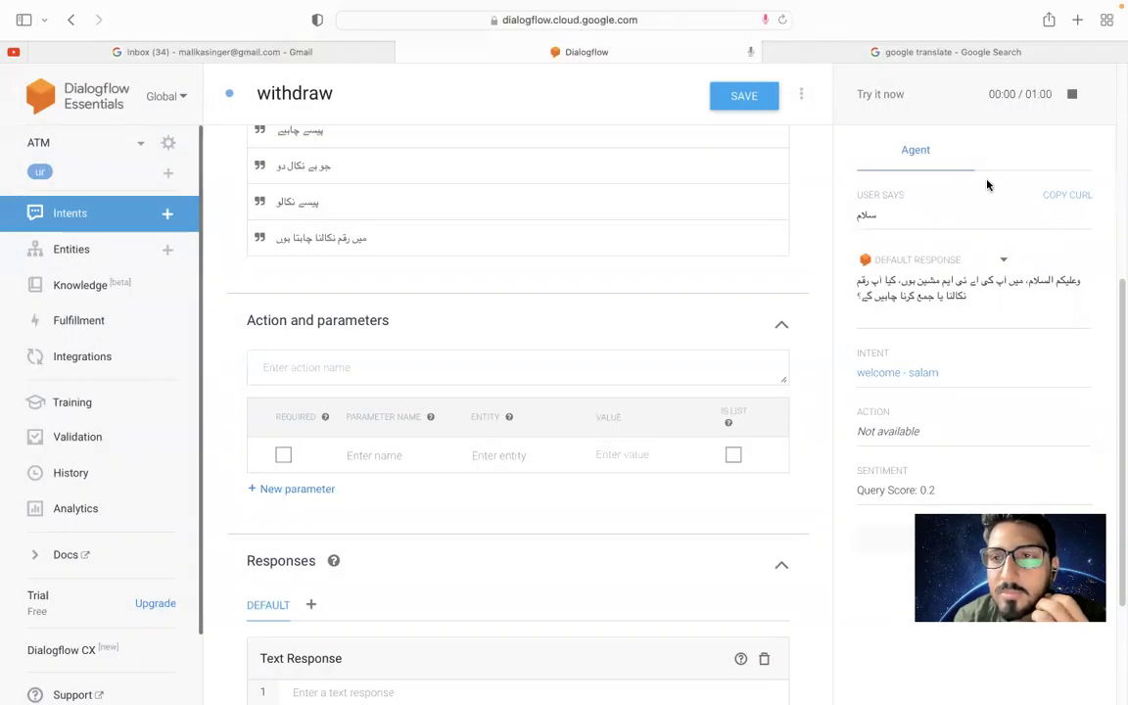
{"action": "left_click", "coordinate": [1072, 95]}
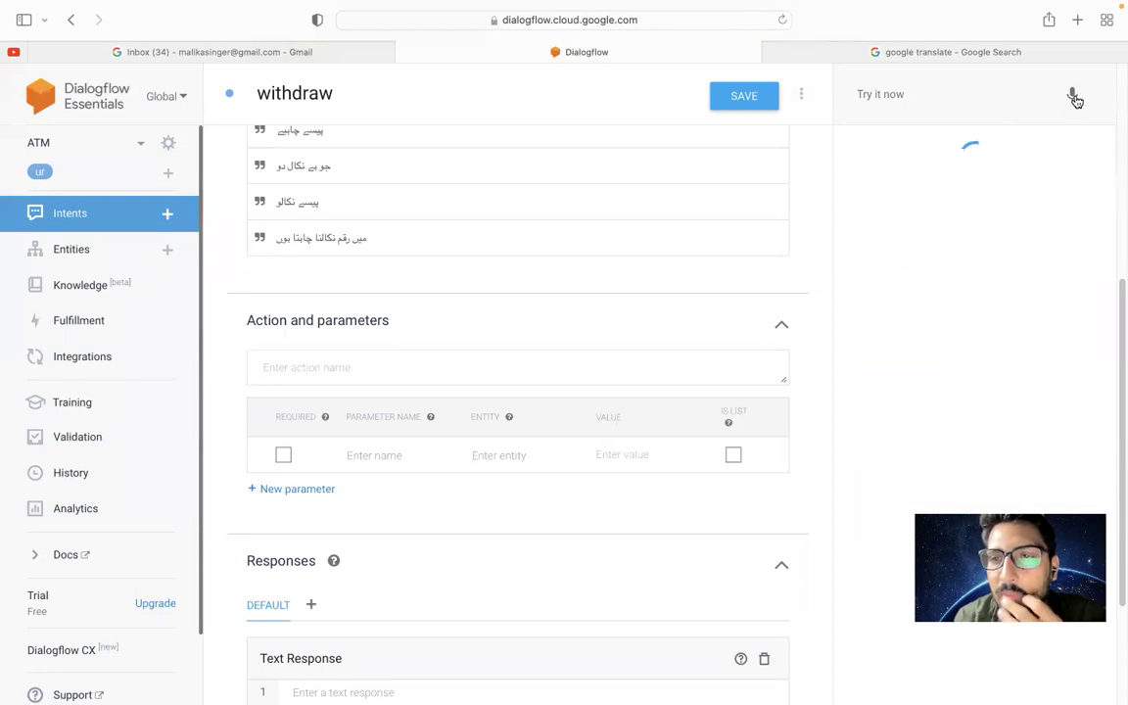
{"action": "left_click", "coordinate": [1072, 95]}
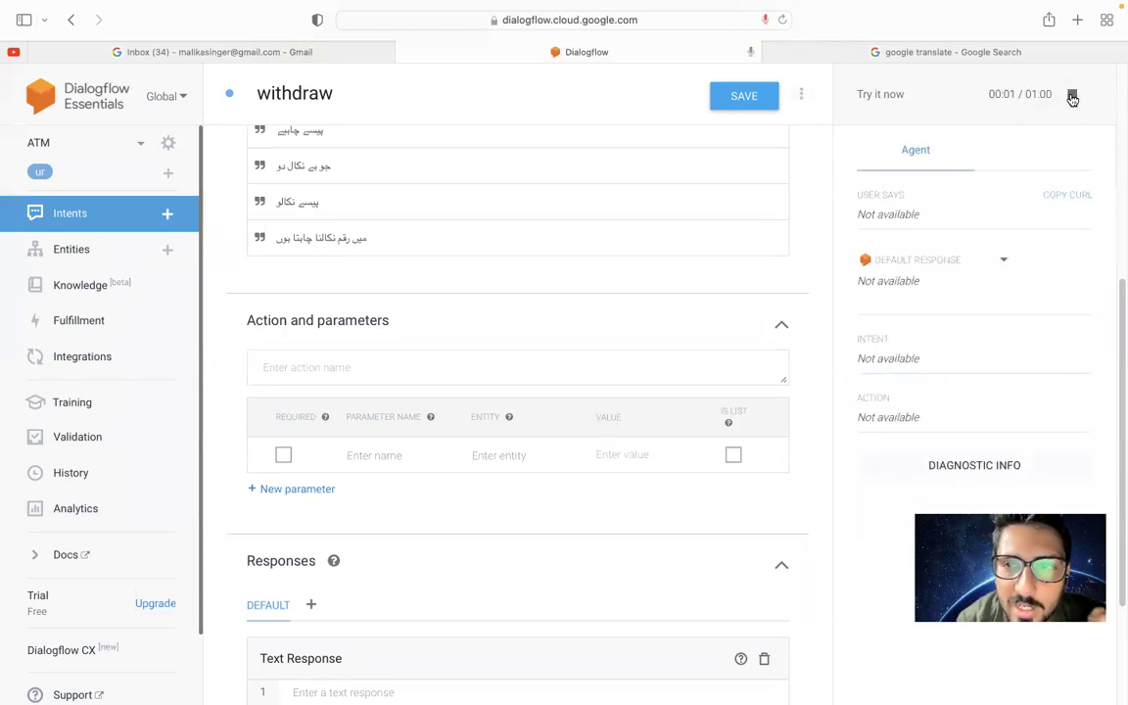
{"action": "left_click", "coordinate": [1072, 96]}
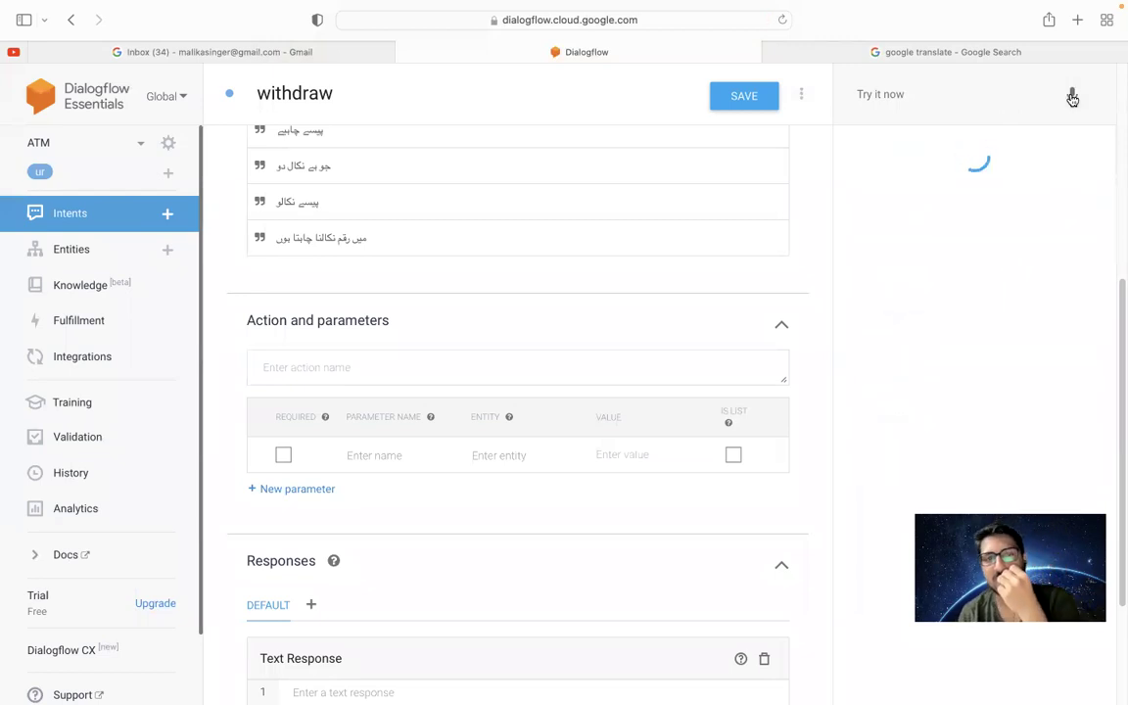
Copy the recognized query "دو ہزار روپے نکالنے ہیں" and add it as a training phrase of the "withdraw" intent
{"action": "triple_click", "coordinate": [887, 217]}
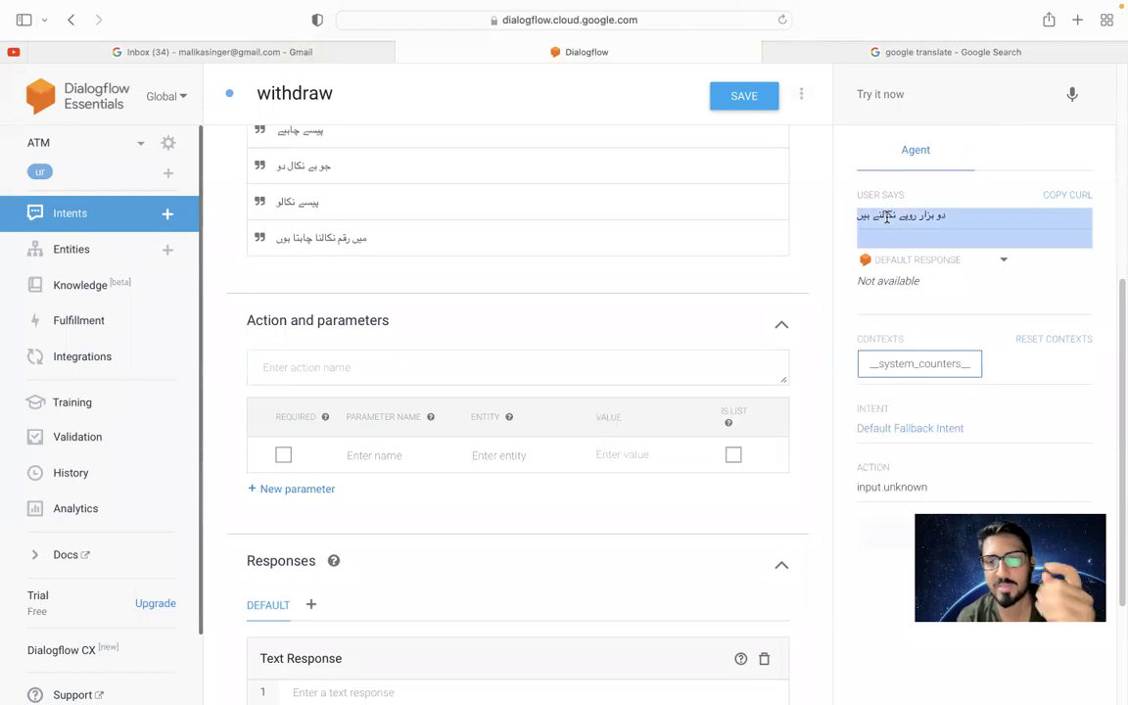
{"action": "left_click", "coordinate": [887, 218]}
{"action": "left_click_drag", "start_coordinate": [945, 217], "coordinate": [860, 218]}
{"action": "key", "text": "ctrl+c"}
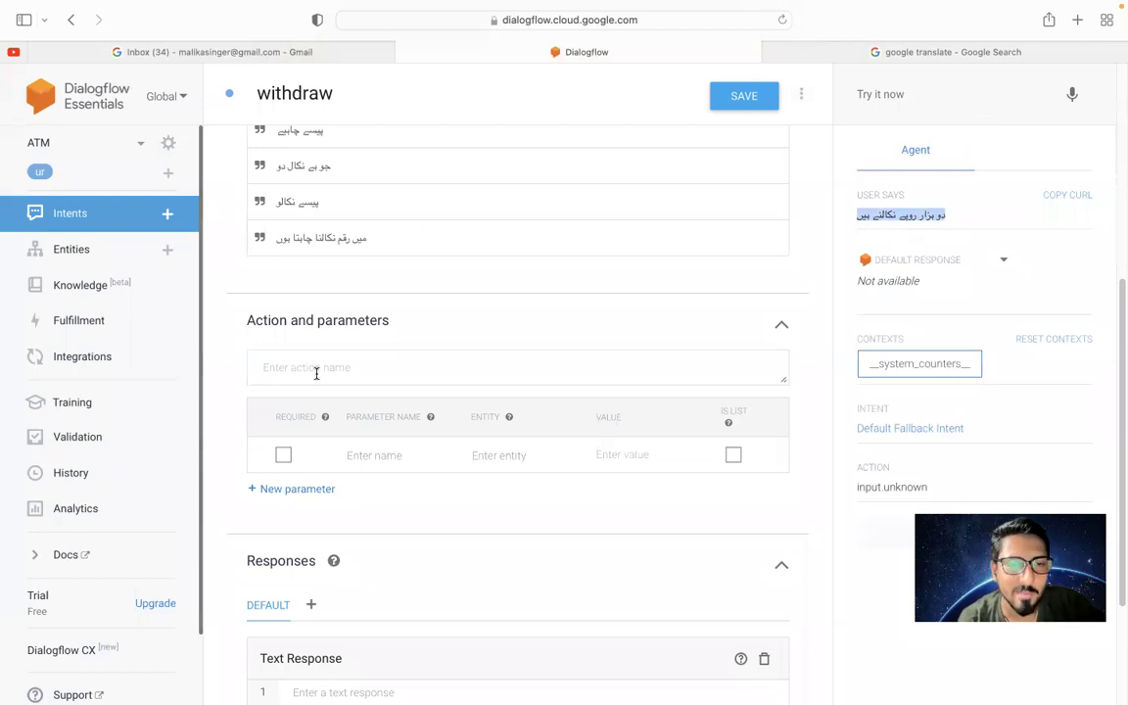
{"action": "scroll", "coordinate": [354, 196], "scroll_direction": "up", "scroll_amount": 3}
{"action": "left_click", "coordinate": [321, 167]}
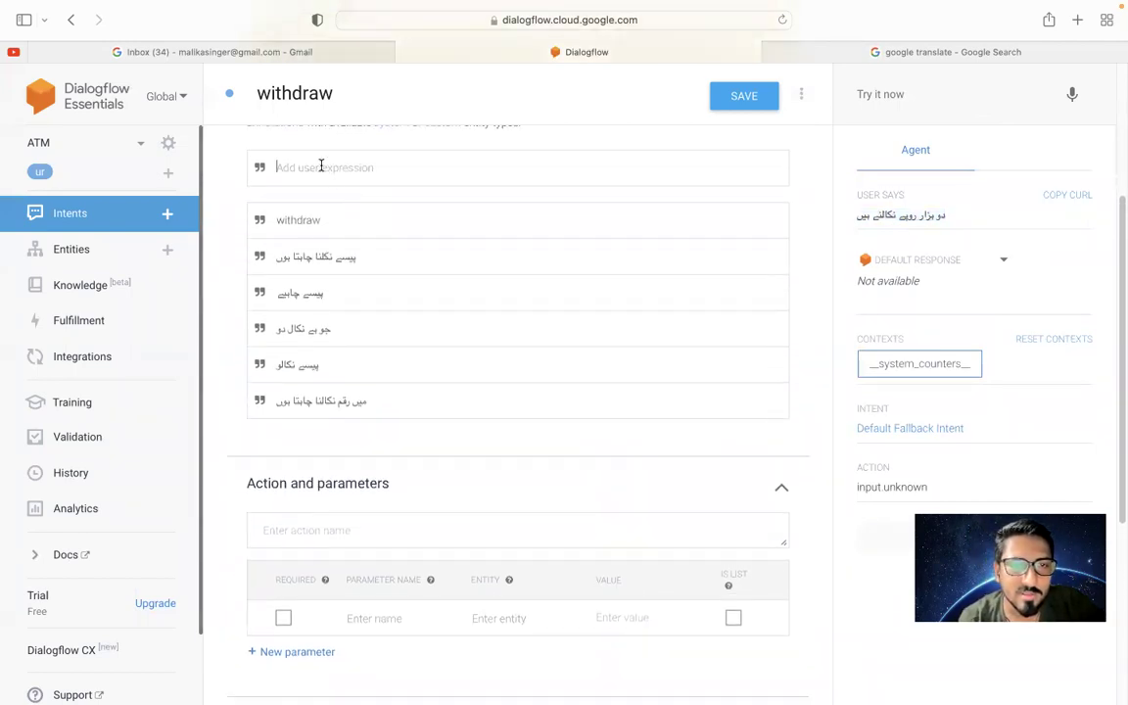
{"action": "key", "text": "ctrl+v"}
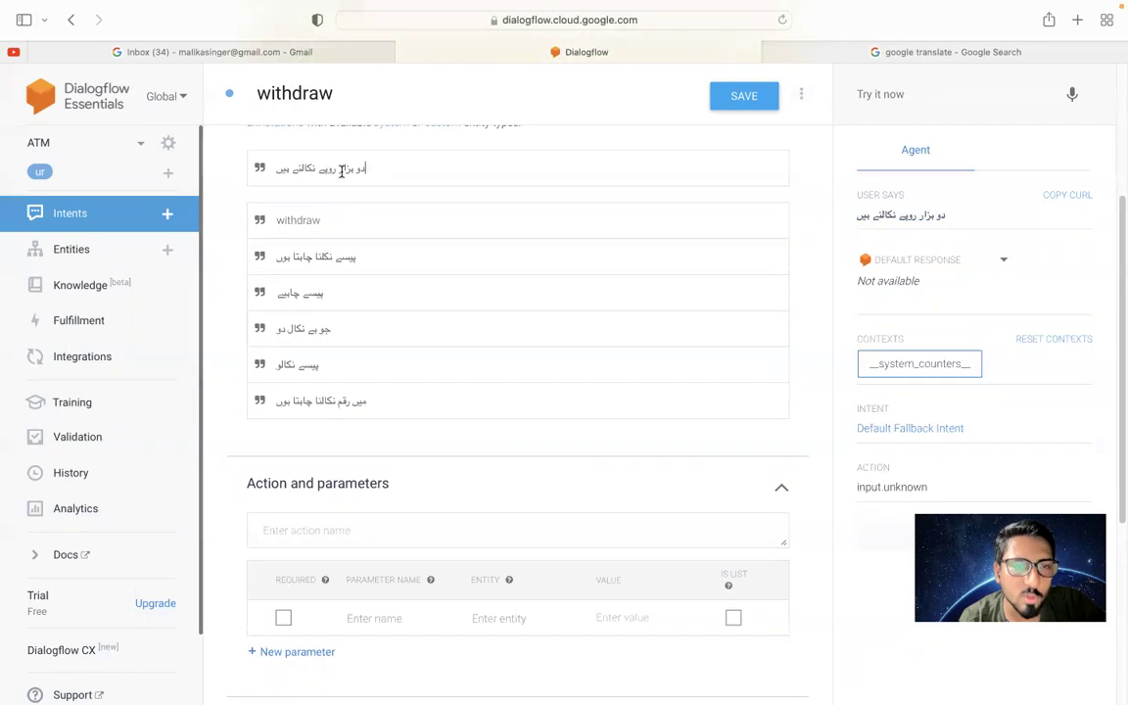
{"action": "key", "text": "Return"}
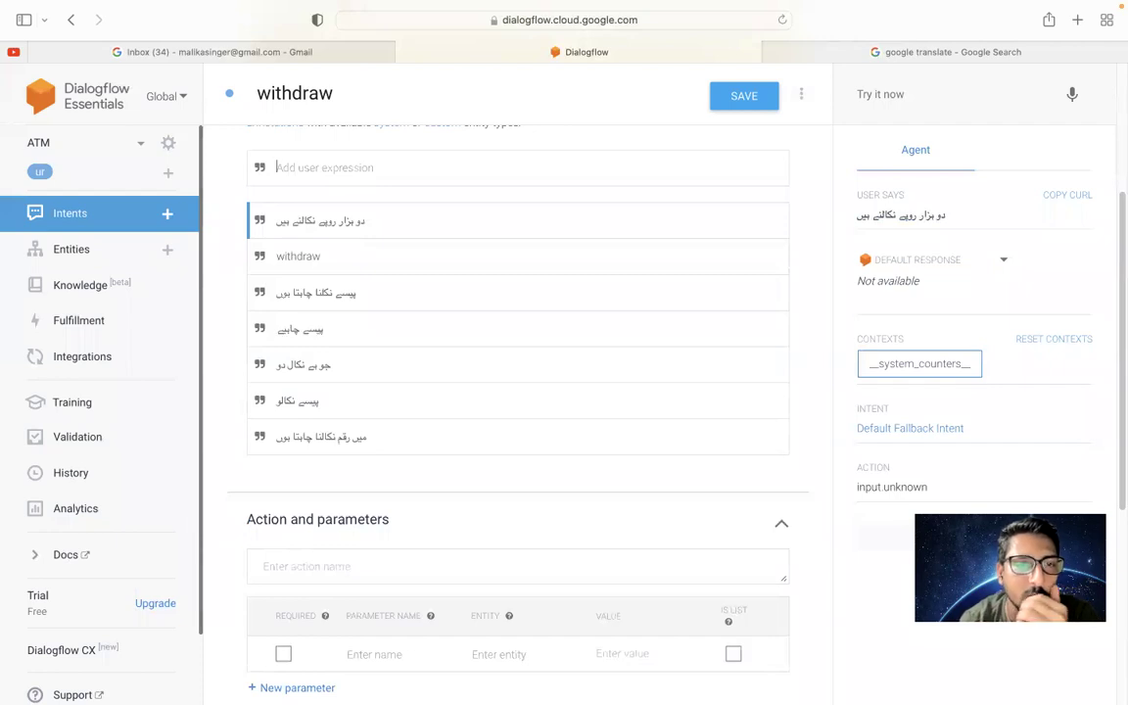
{"action": "left_click_drag", "start_coordinate": [338, 222], "coordinate": [369, 222]}
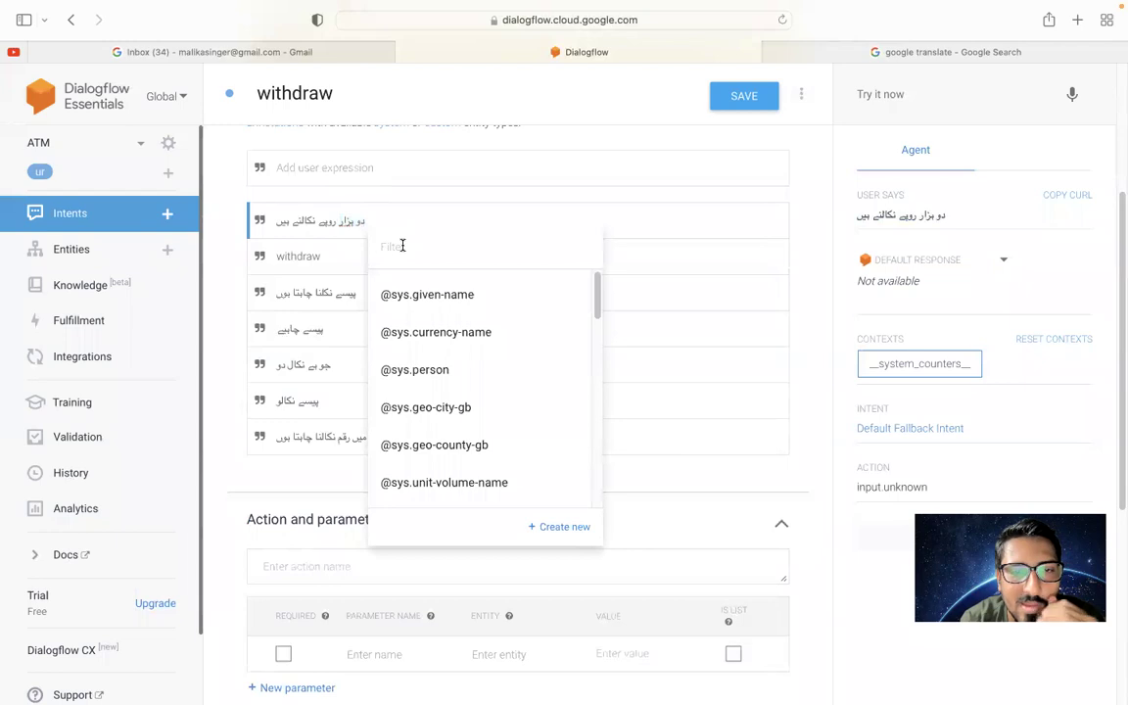
{"action": "type", "text": "anou"}
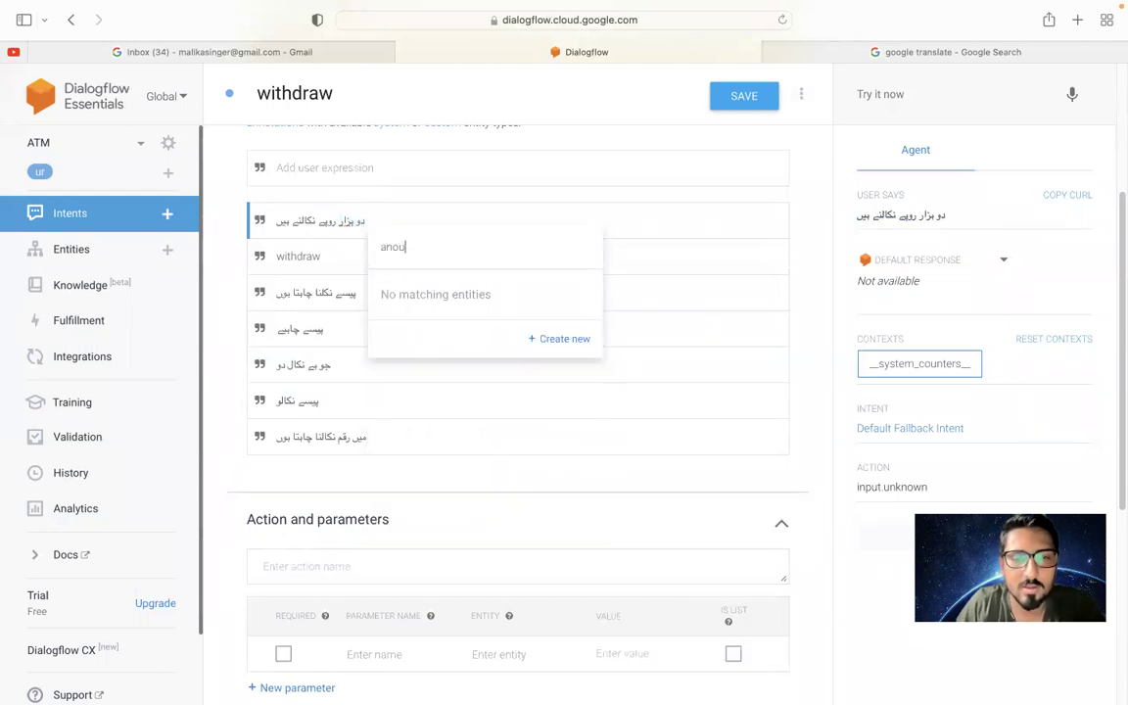
{"action": "key", "text": "BackSpace"}
{"action": "key", "text": "BackSpace"}
{"action": "key", "text": "BackSpace"}
{"action": "key", "text": "BackSpace"}
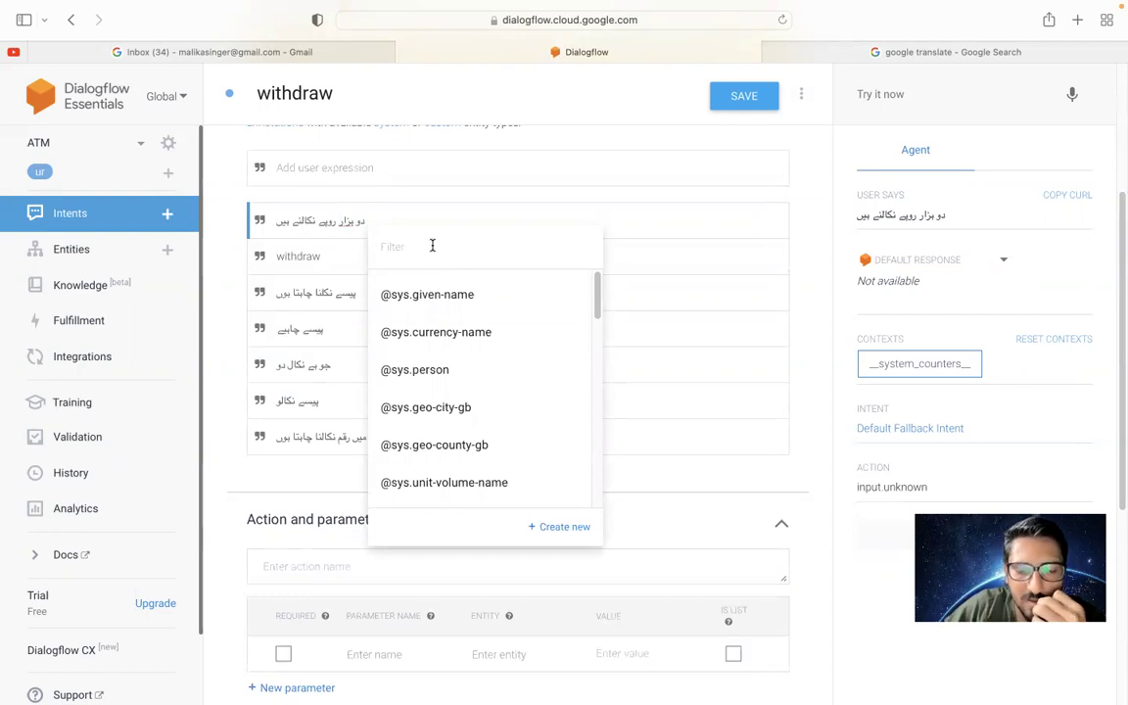
{"action": "type", "text": "num"}
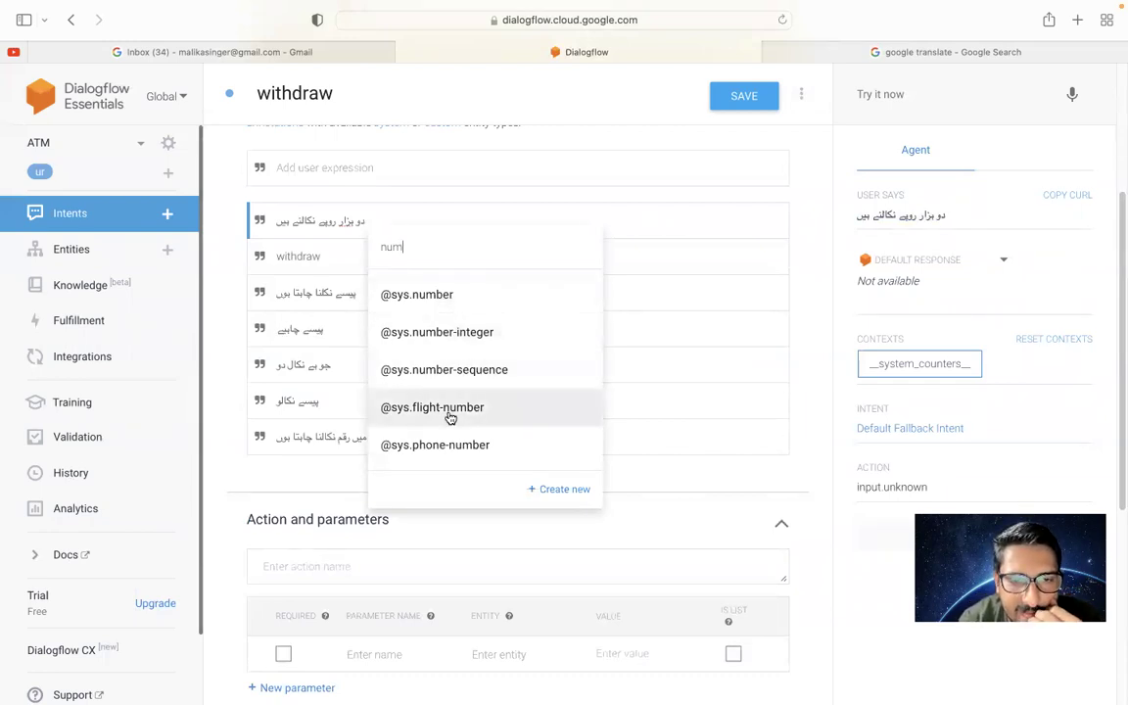
{"action": "left_click", "coordinate": [438, 333]}
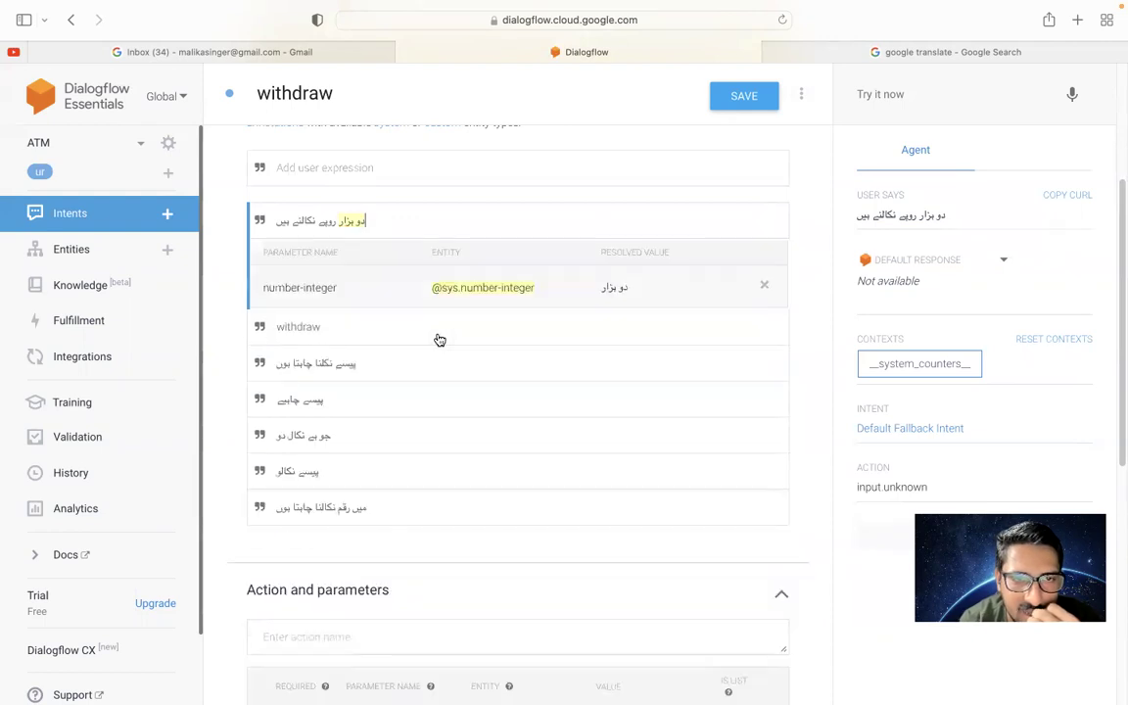
Clear the annotated training phrase and refill it with the query "دو ہزار روپے نکالنے ہیں" copied from the test console
{"action": "triple_click", "coordinate": [382, 221]}
{"action": "key", "text": "BackSpace"}
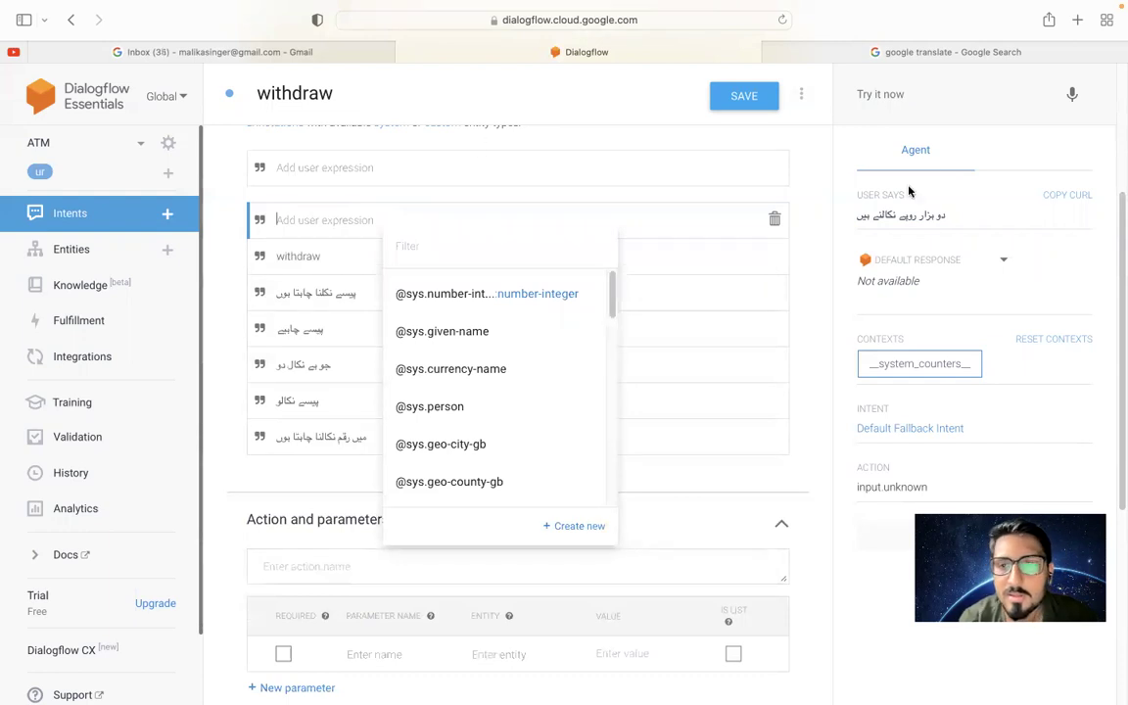
{"action": "triple_click", "coordinate": [891, 213]}
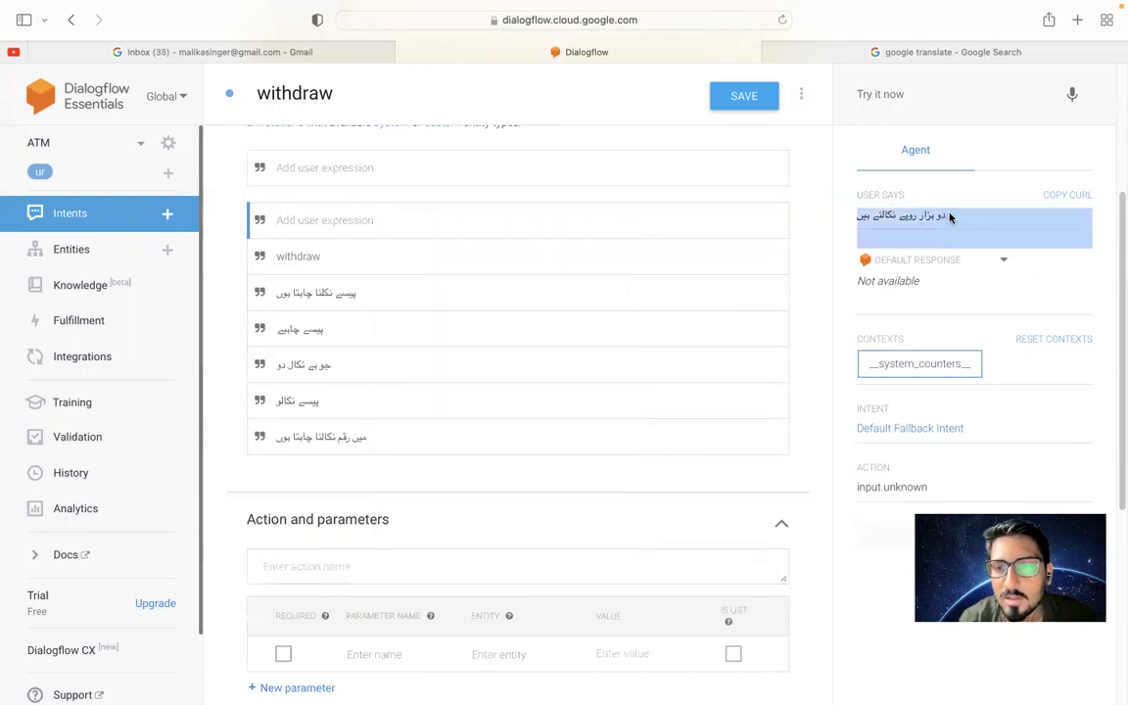
{"action": "left_click", "coordinate": [893, 214]}
{"action": "triple_click", "coordinate": [925, 212]}
{"action": "key", "text": "super+c"}
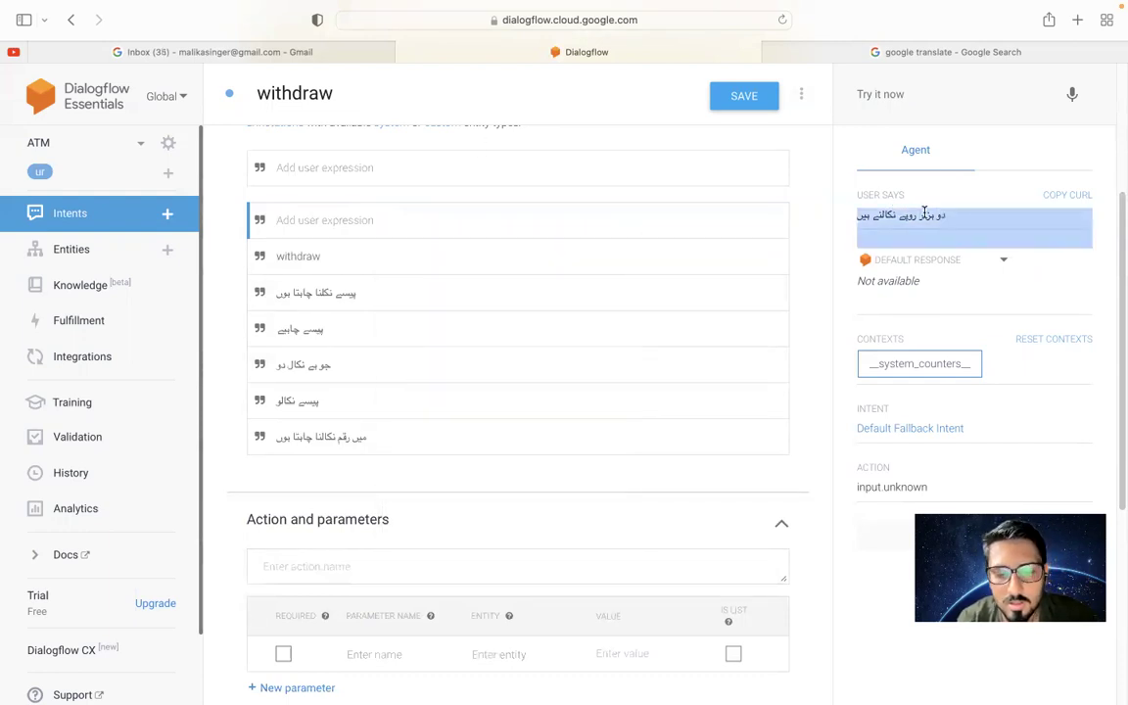
{"action": "left_click", "coordinate": [358, 219]}
{"action": "key", "text": "super+v"}
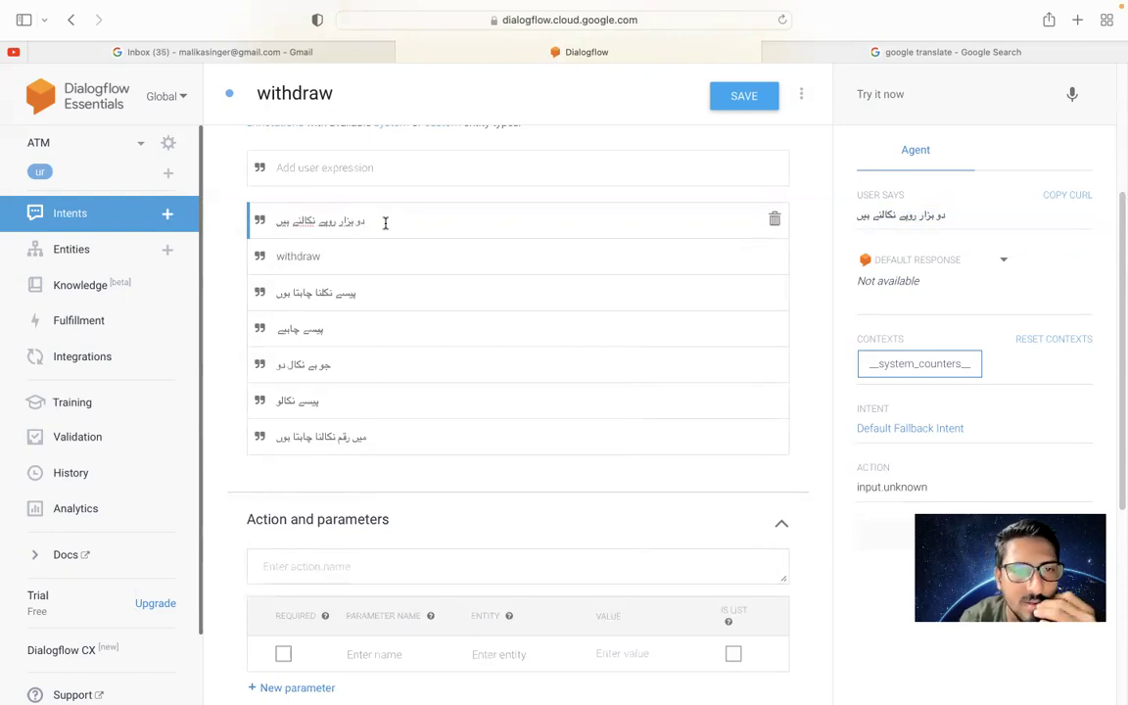
{"action": "left_click", "coordinate": [372, 220]}
{"action": "mouse_move", "coordinate": [340, 220]}
{"action": "left_mouse_down"}
{"action": "mouse_move", "coordinate": [371, 221]}
{"action": "mouse_move", "coordinate": [360, 222]}
{"action": "left_mouse_up"}
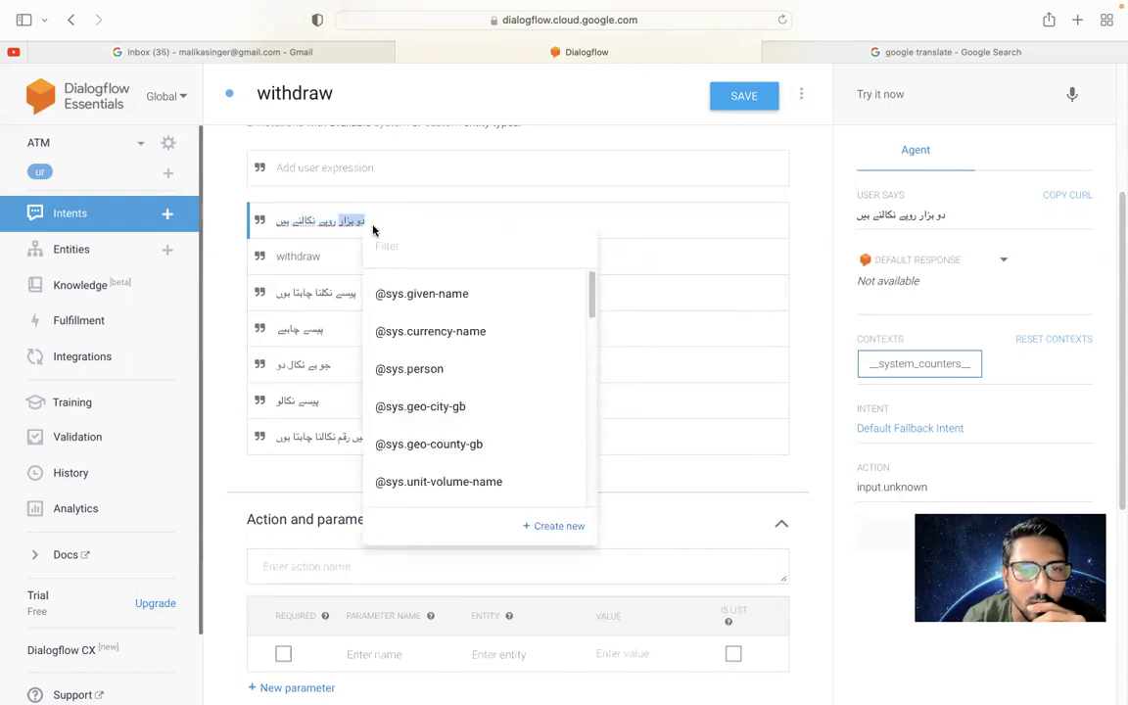
{"action": "left_click", "coordinate": [415, 247]}
{"action": "type", "text": "inte"}
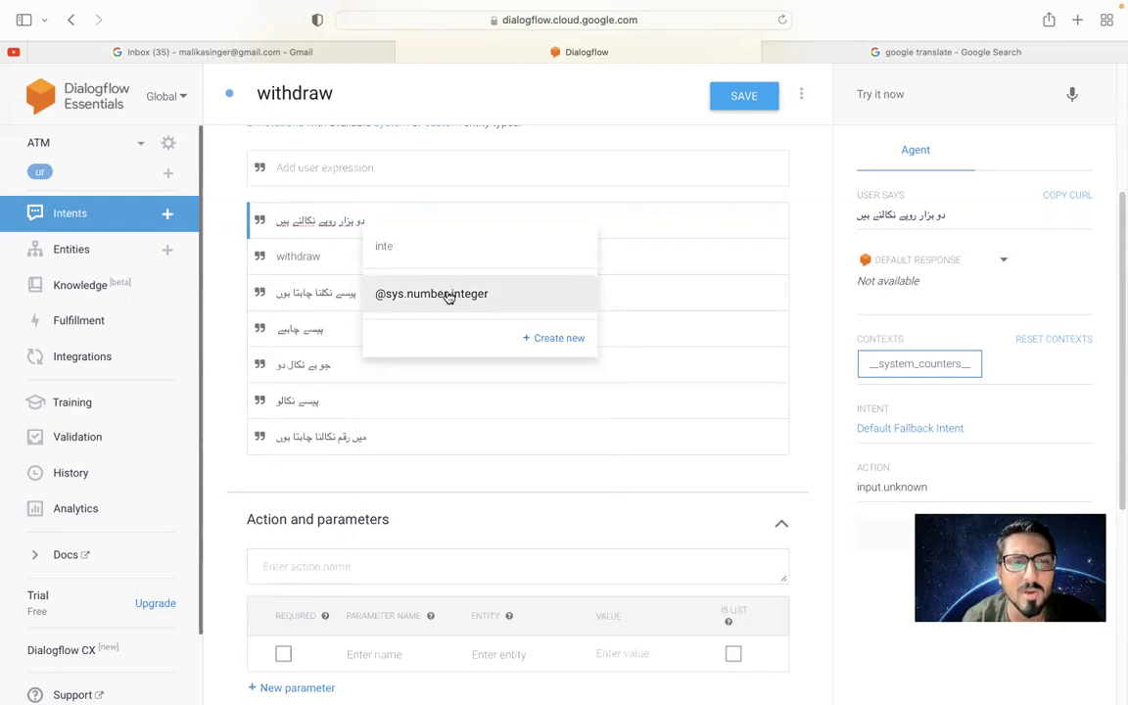
{"action": "left_click", "coordinate": [447, 295]}
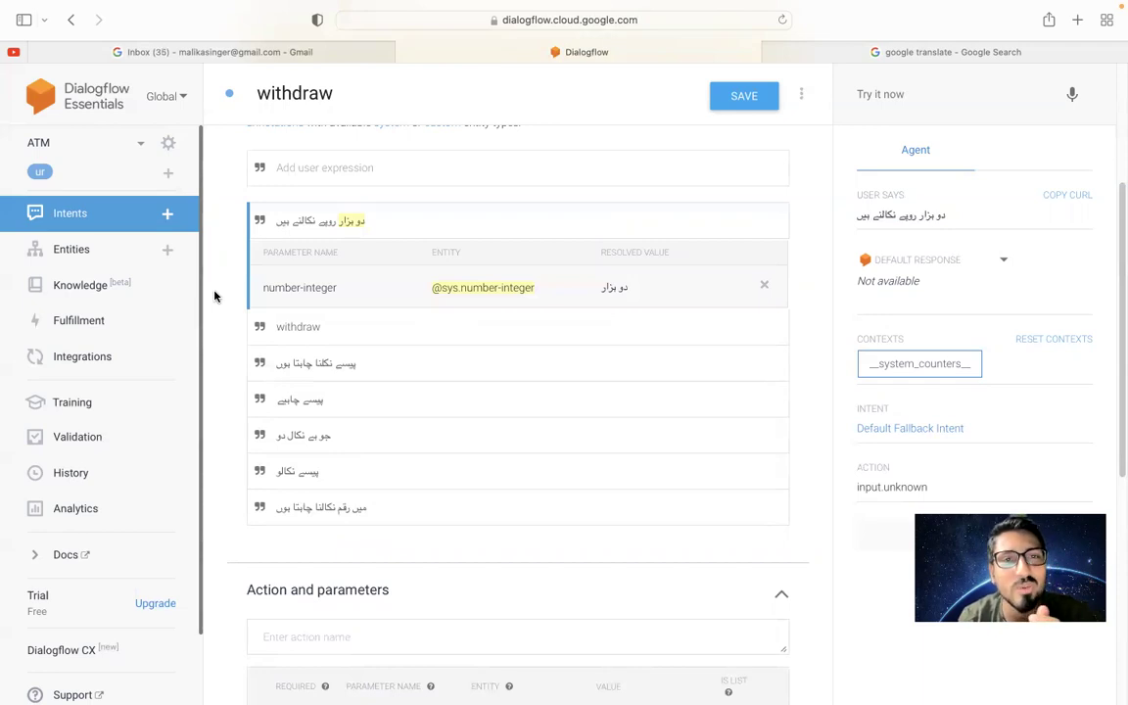
Review the "withdraw" intent's annotated training phrase and its entry among the action parameters
{"action": "scroll", "coordinate": [215, 296], "scroll_direction": "up", "scroll_amount": 2}
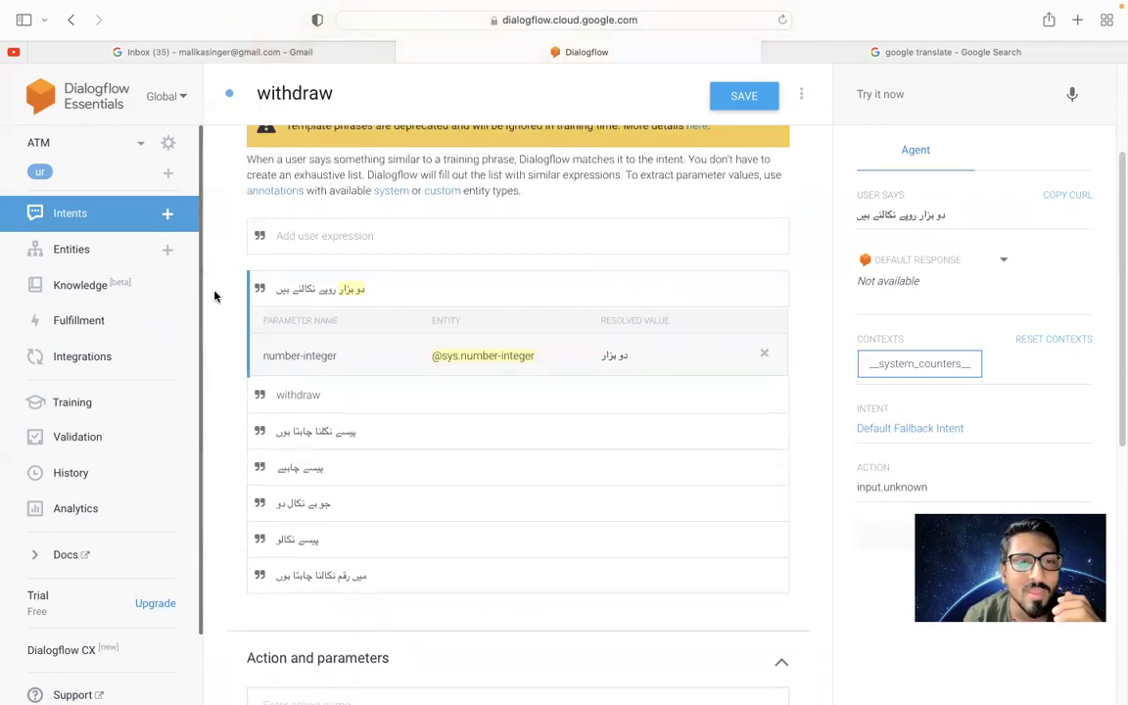
{"action": "scroll", "coordinate": [215, 295], "scroll_direction": "down", "scroll_amount": 2}
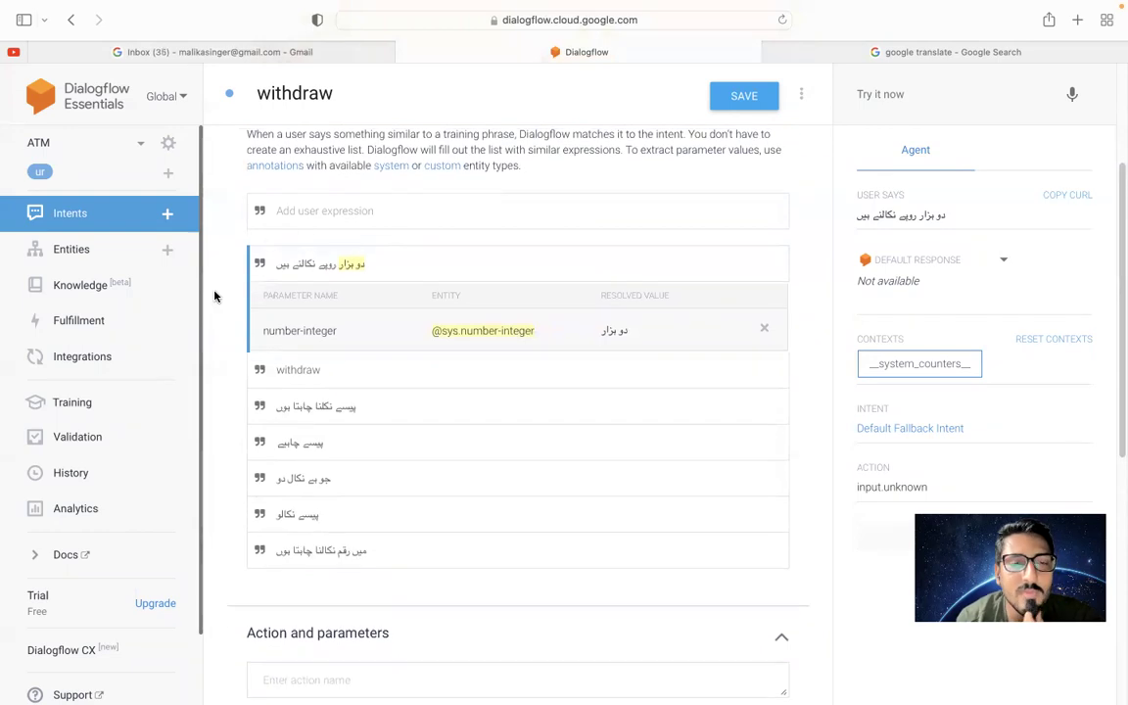
{"action": "scroll", "coordinate": [216, 295], "scroll_direction": "down", "scroll_amount": 1}
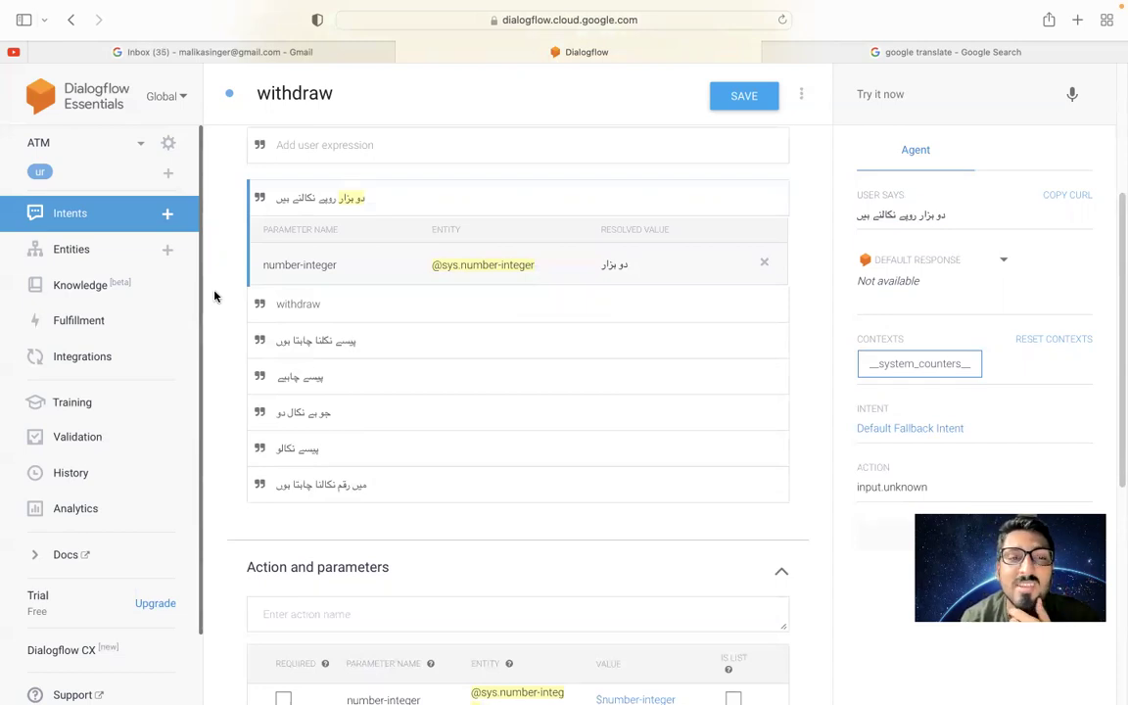
{"action": "scroll", "coordinate": [219, 340], "scroll_direction": "down", "scroll_amount": 1}
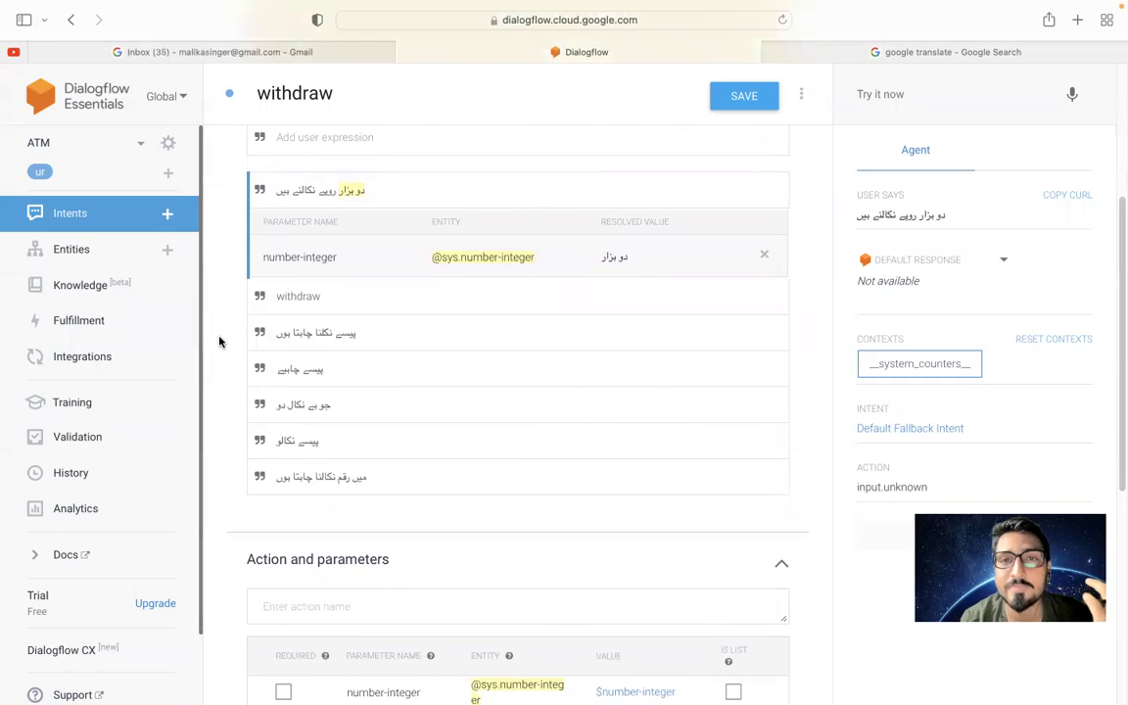
{"action": "scroll", "coordinate": [219, 341], "scroll_direction": "down", "scroll_amount": 1}
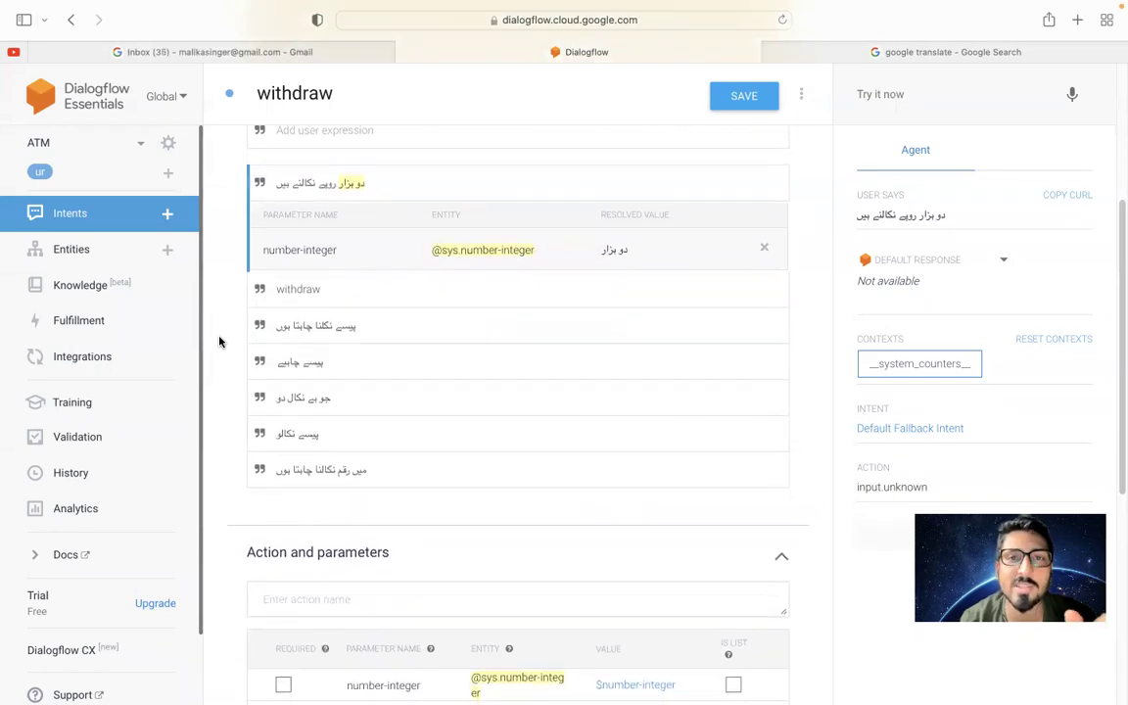
{"action": "scroll", "coordinate": [219, 341], "scroll_direction": "down", "scroll_amount": 2}
{"action": "scroll", "coordinate": [220, 341], "scroll_direction": "up", "scroll_amount": 3}
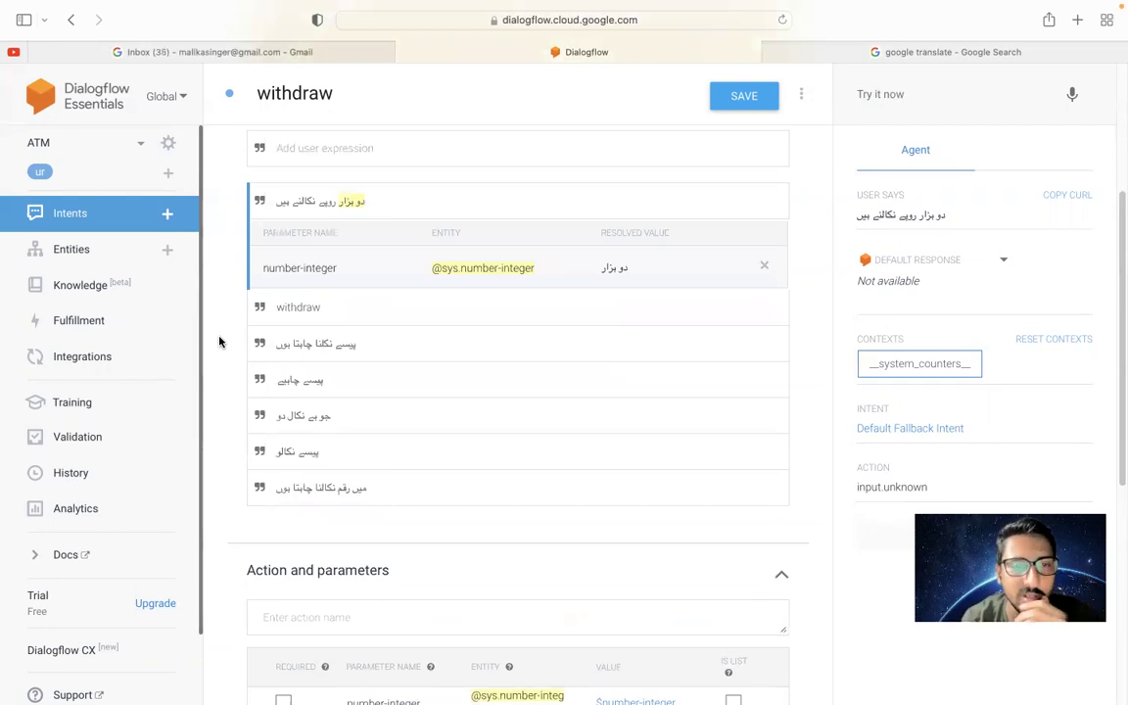
{"action": "scroll", "coordinate": [220, 340], "scroll_direction": "up", "scroll_amount": 2}
Mark the number-integer parameter as required and check its prompts dialog
{"action": "scroll", "coordinate": [221, 409], "scroll_direction": "down", "scroll_amount": 5}
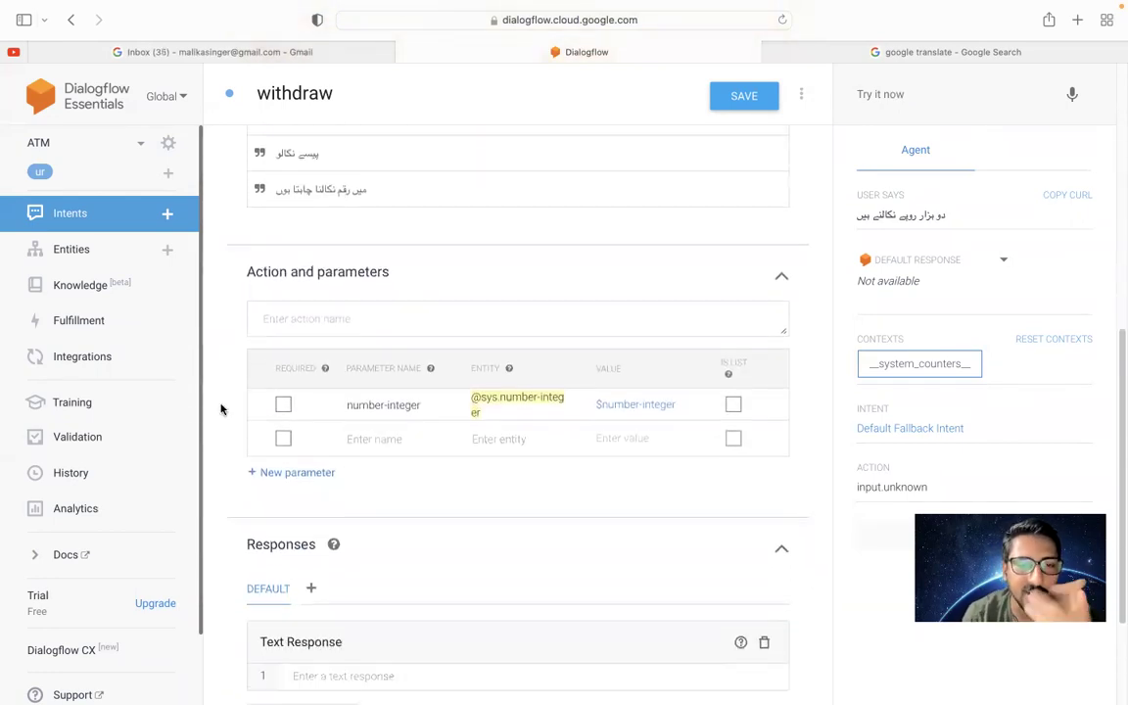
{"action": "left_click", "coordinate": [283, 411]}
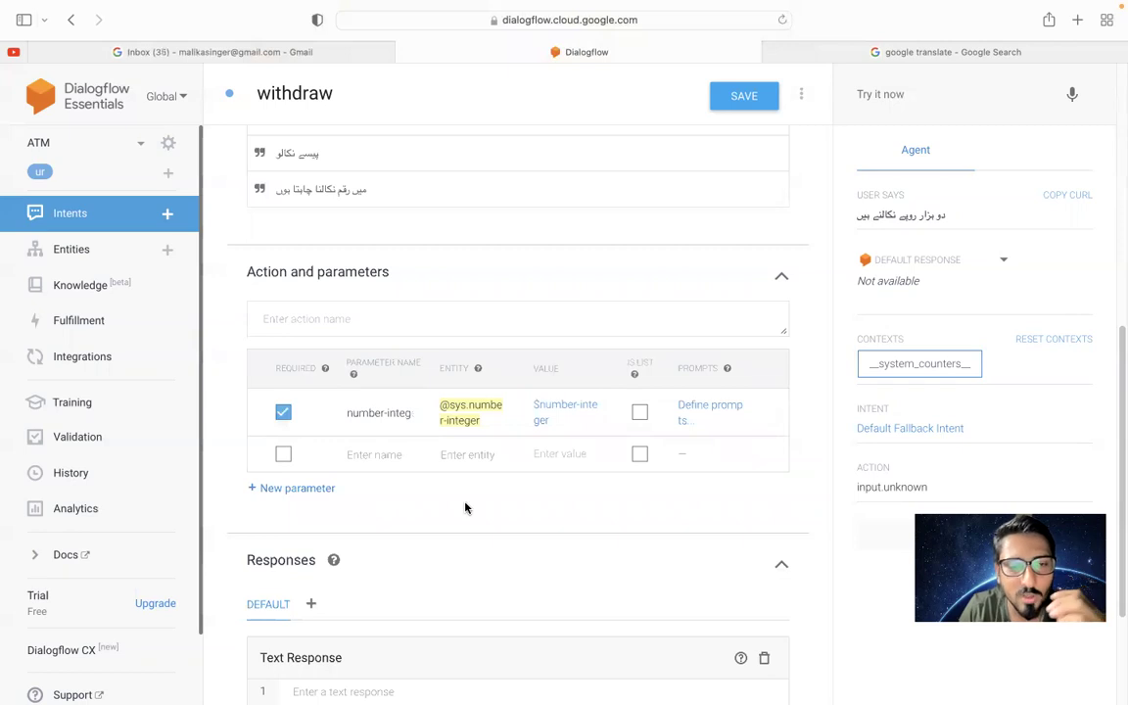
{"action": "scroll", "coordinate": [548, 441], "scroll_direction": "down", "scroll_amount": 1}
{"action": "left_click", "coordinate": [694, 373]}
{"action": "left_click", "coordinate": [330, 437]}
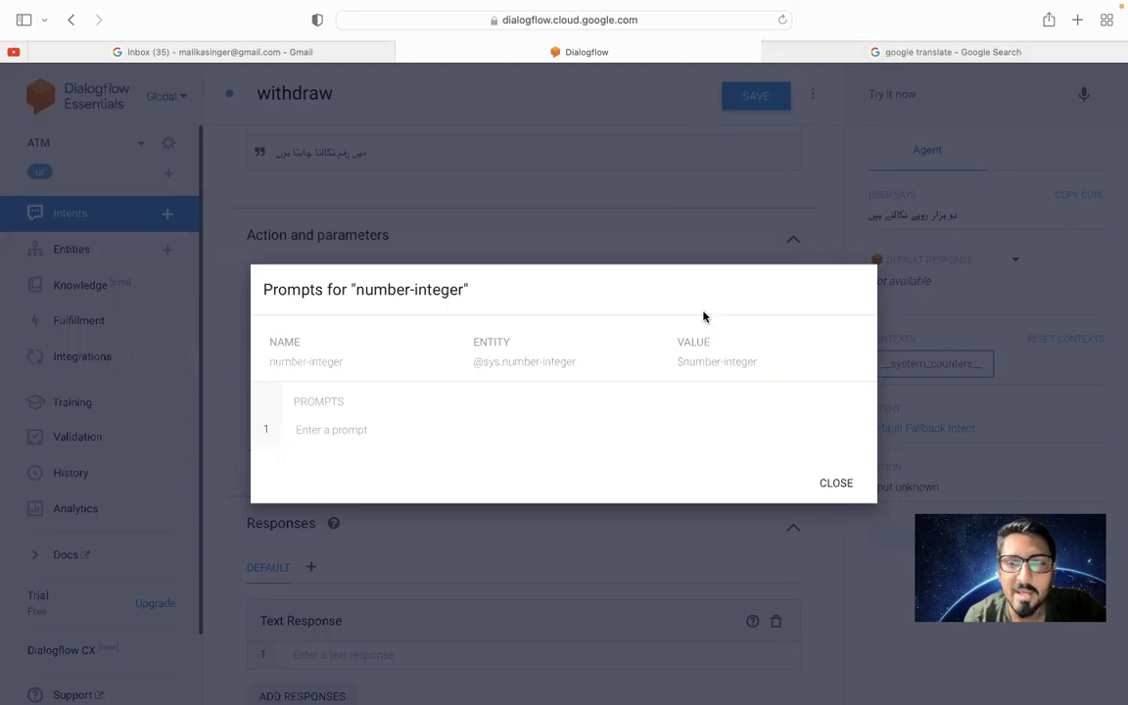
{"action": "left_click", "coordinate": [838, 482]}
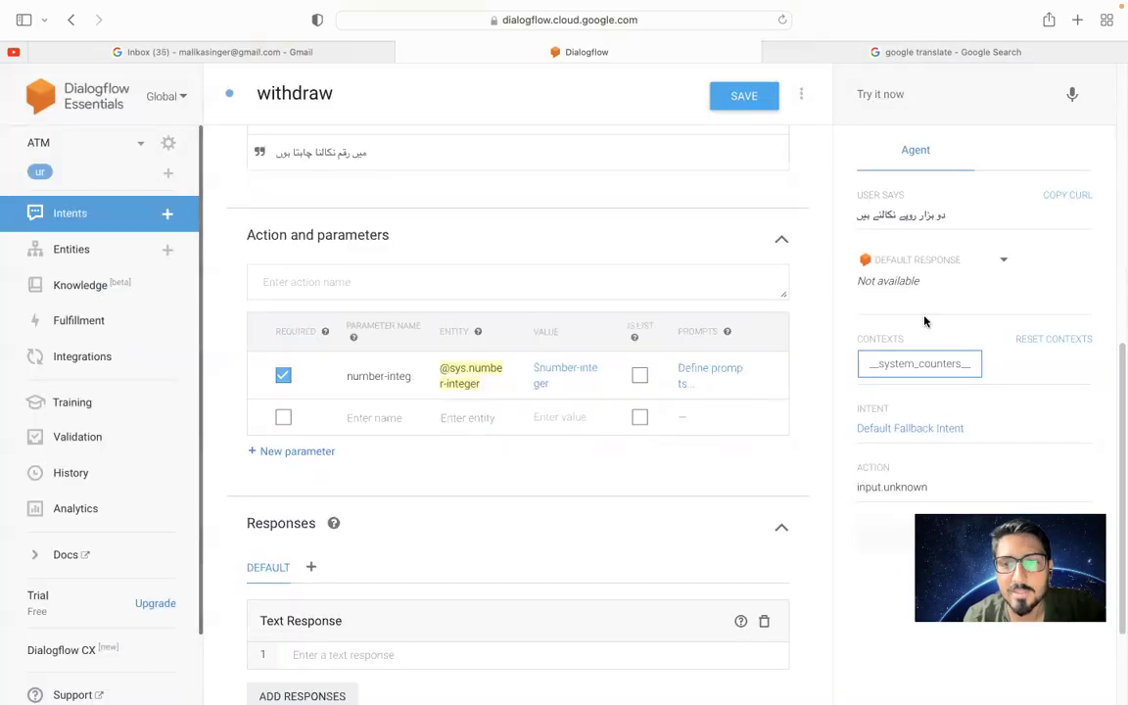
Dictate the question "آپ کتنے پیسے نکالنا چاہتے ہیں" as a spoken test query and copy the recognized text
{"action": "left_click", "coordinate": [1073, 97]}
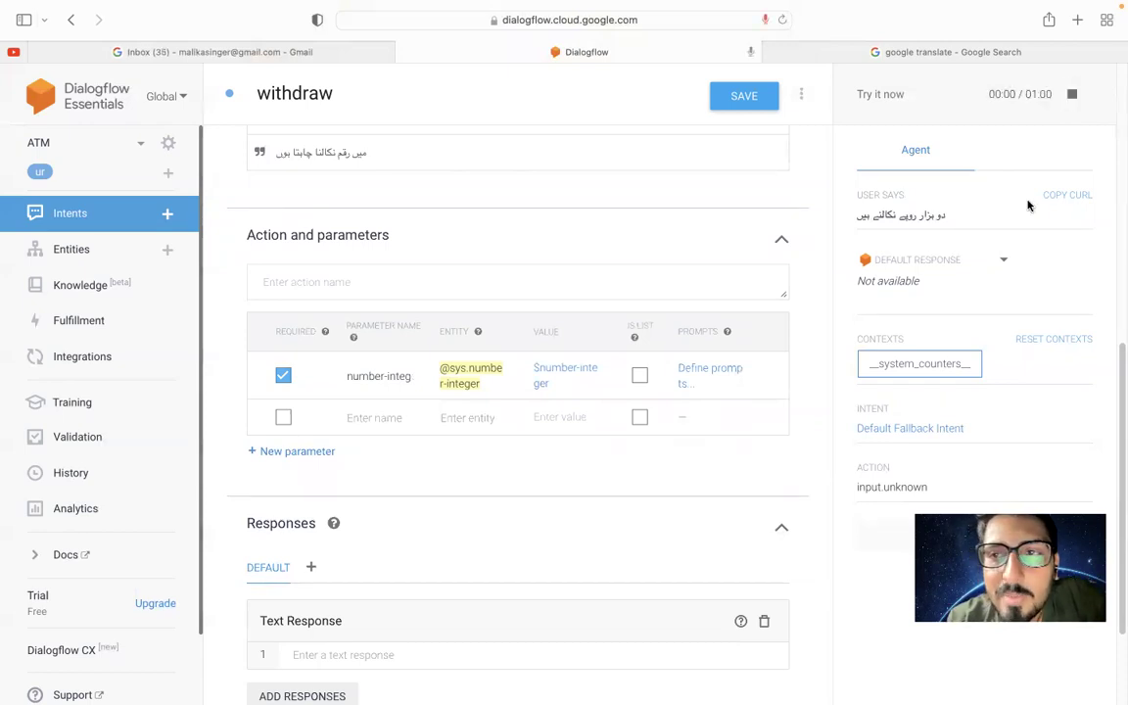
{"action": "left_click", "coordinate": [1072, 95]}
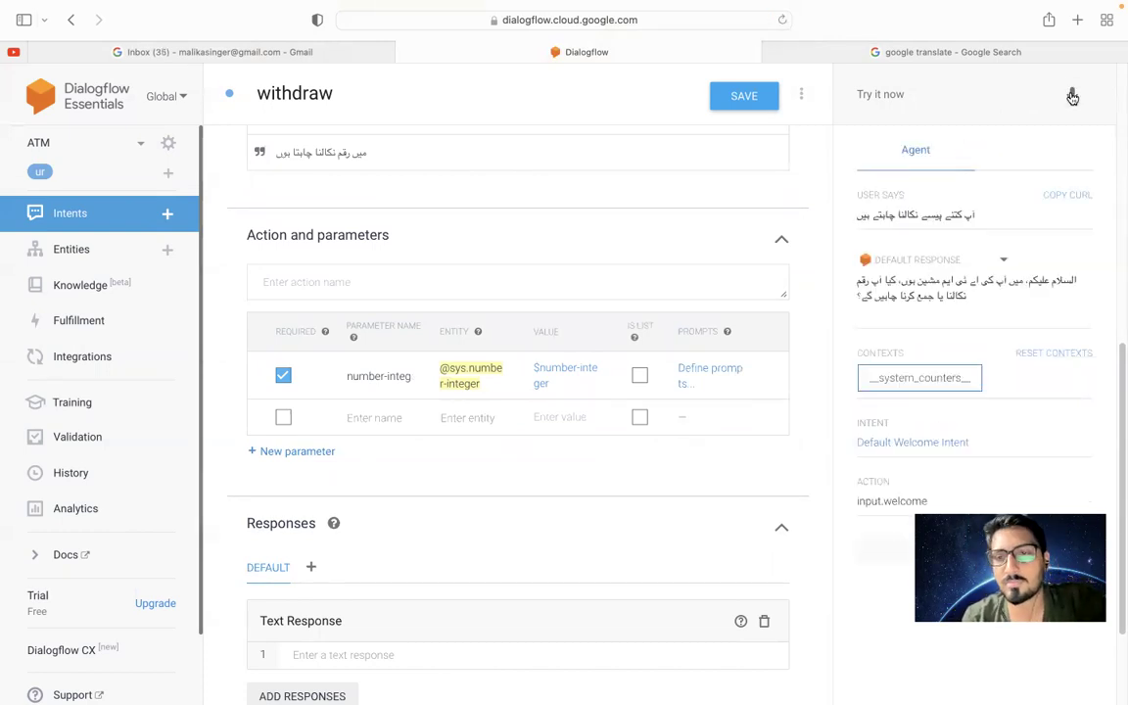
{"action": "double_click", "coordinate": [909, 214]}
{"action": "triple_click", "coordinate": [909, 214]}
{"action": "key", "text": "super+c"}
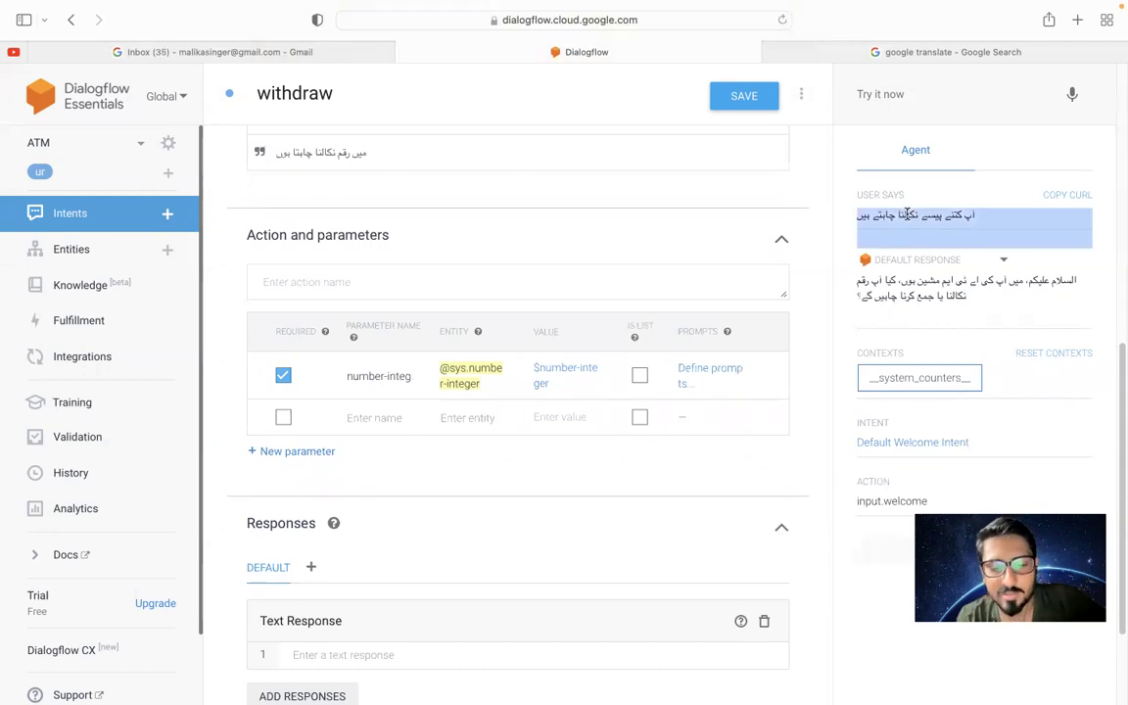
Add the copied question "آپ کتنے پیسے نکالنا چاہتے ہیں" as the prompt for the required number-integer parameter
{"action": "scroll", "coordinate": [358, 538], "scroll_direction": "down", "scroll_amount": 2}
{"action": "scroll", "coordinate": [358, 538], "scroll_direction": "down", "scroll_amount": 1}
{"action": "left_click", "coordinate": [292, 542]}
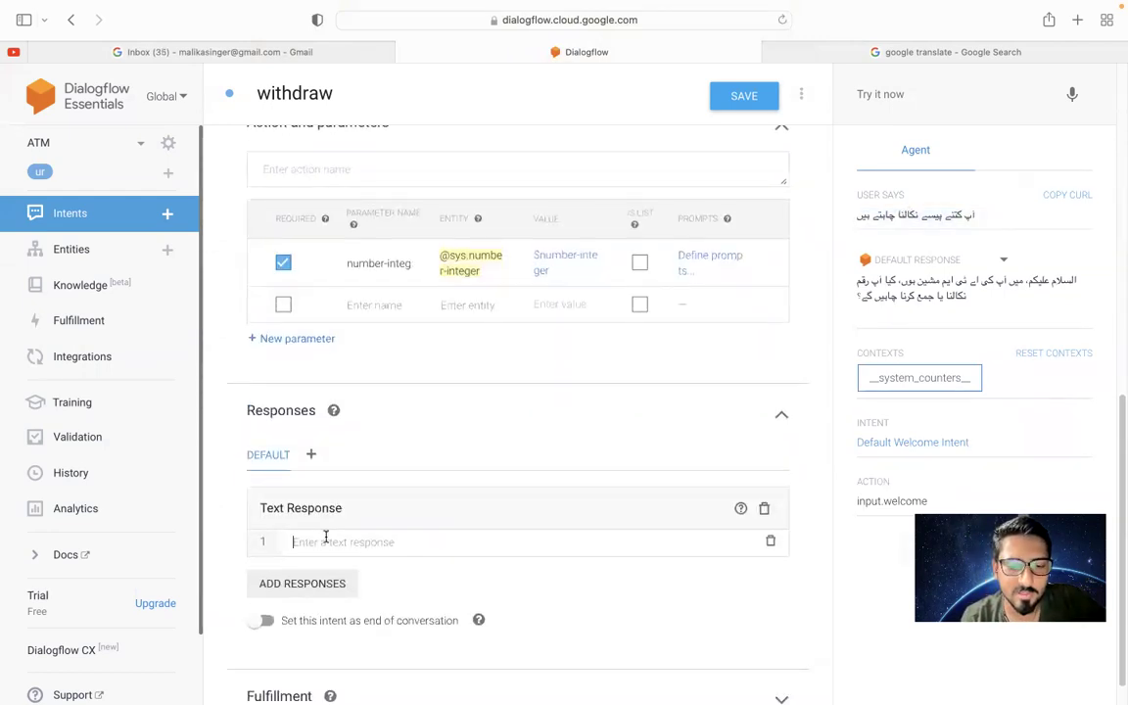
{"action": "left_click", "coordinate": [711, 256]}
{"action": "left_click", "coordinate": [322, 423]}
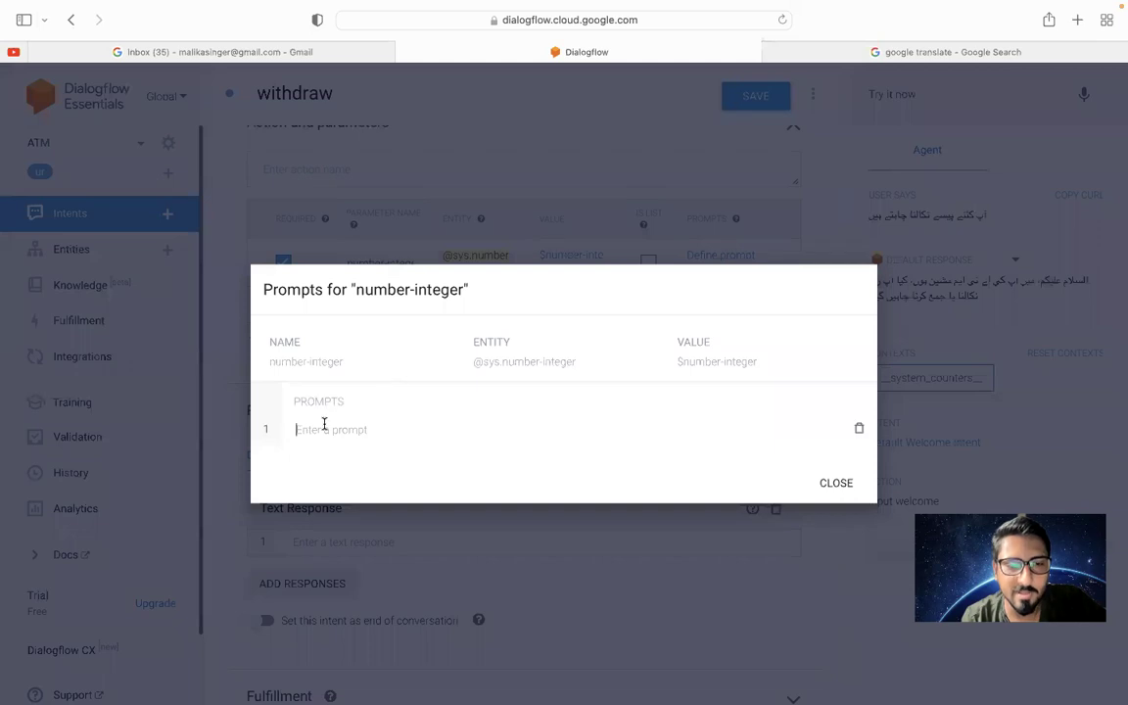
{"action": "key", "text": "super+v"}
{"action": "left_click", "coordinate": [378, 427]}
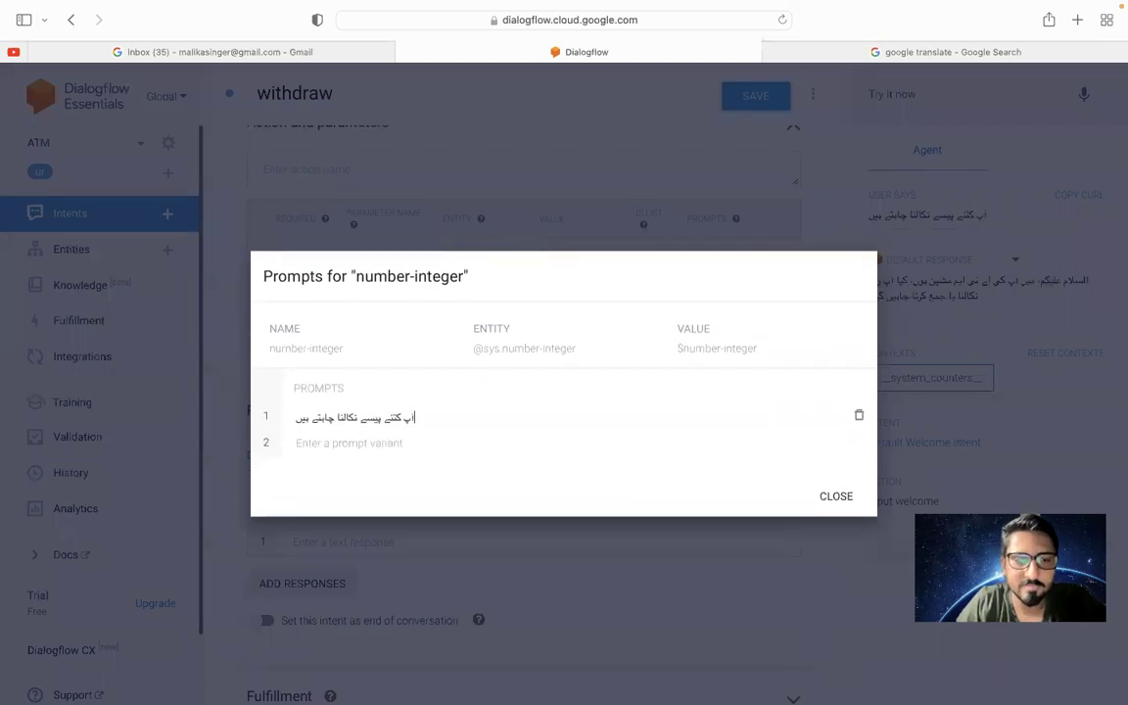
{"action": "left_click", "coordinate": [296, 418]}
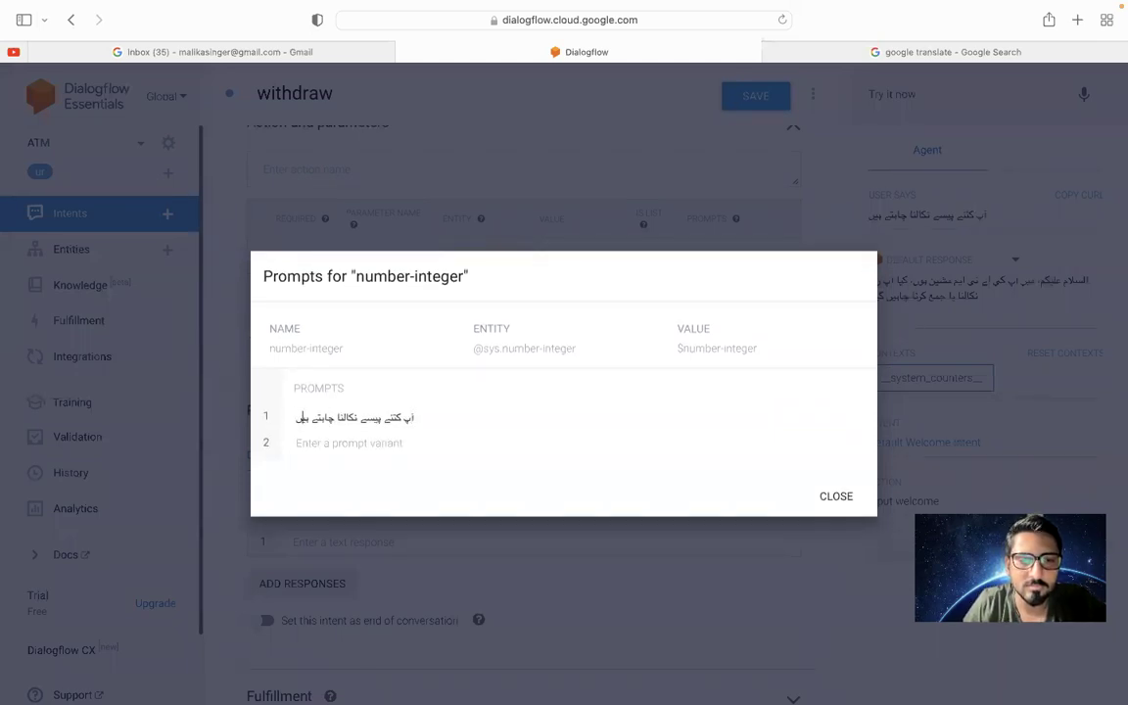
{"action": "left_click", "coordinate": [840, 495]}
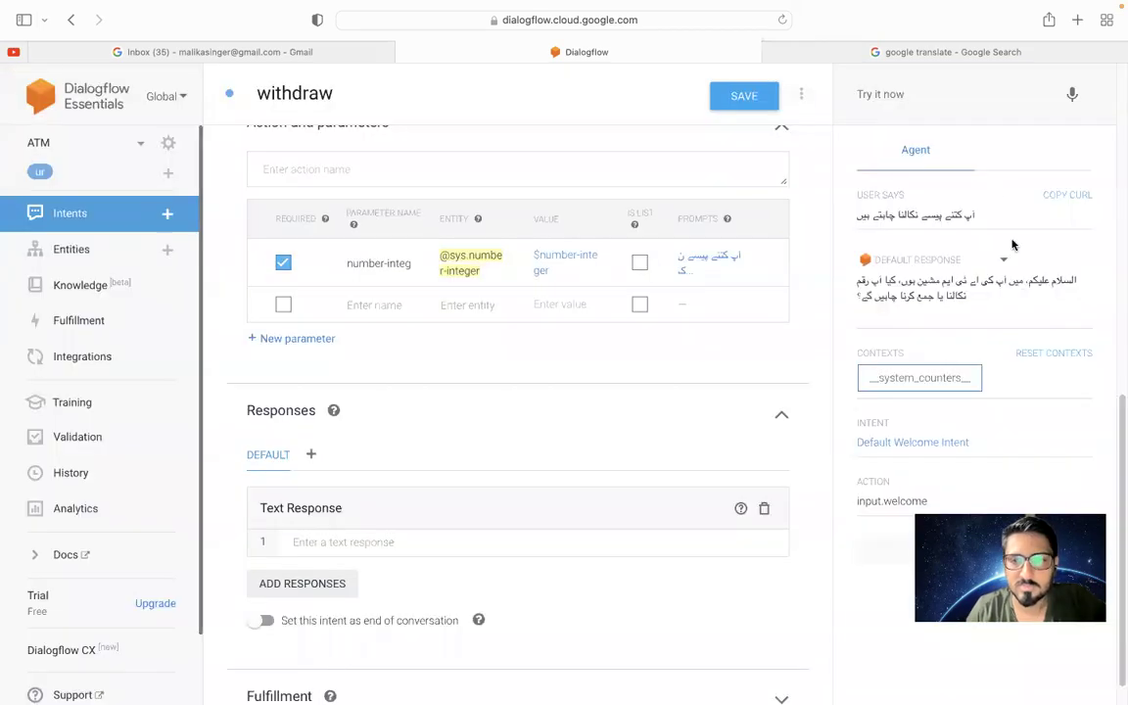
Record spoken test queries to get the phrase "مجھے رقم بتائے" as recognized text
{"action": "left_click", "coordinate": [1073, 96]}
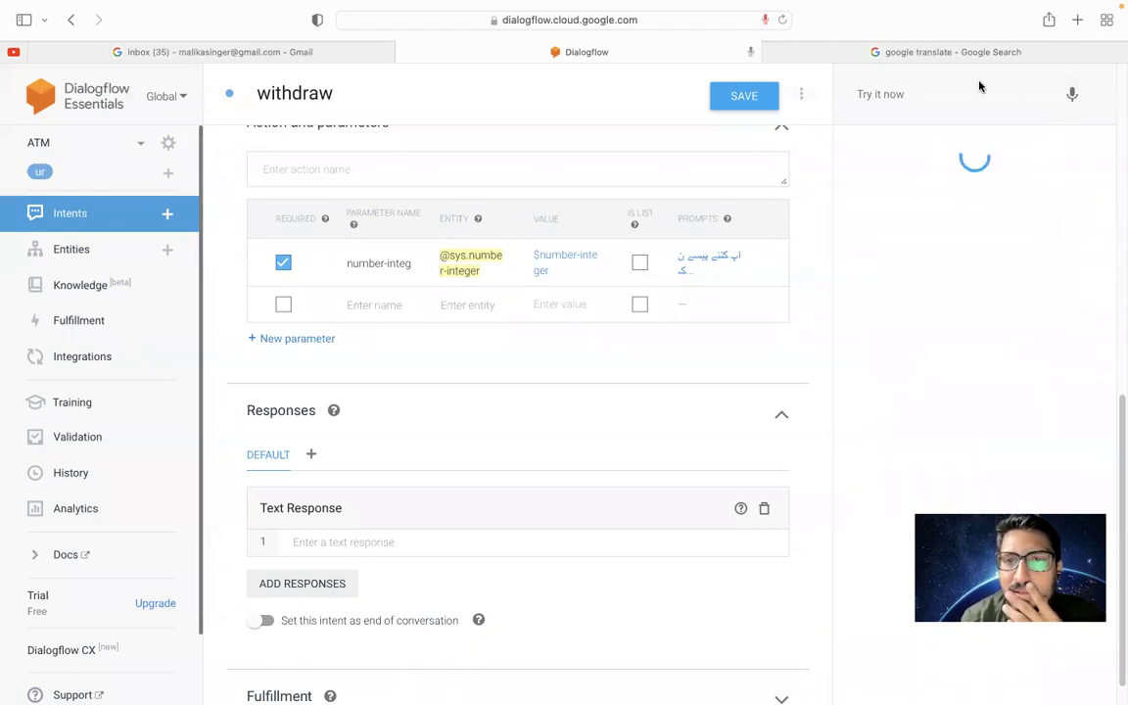
{"action": "left_click", "coordinate": [1073, 97]}
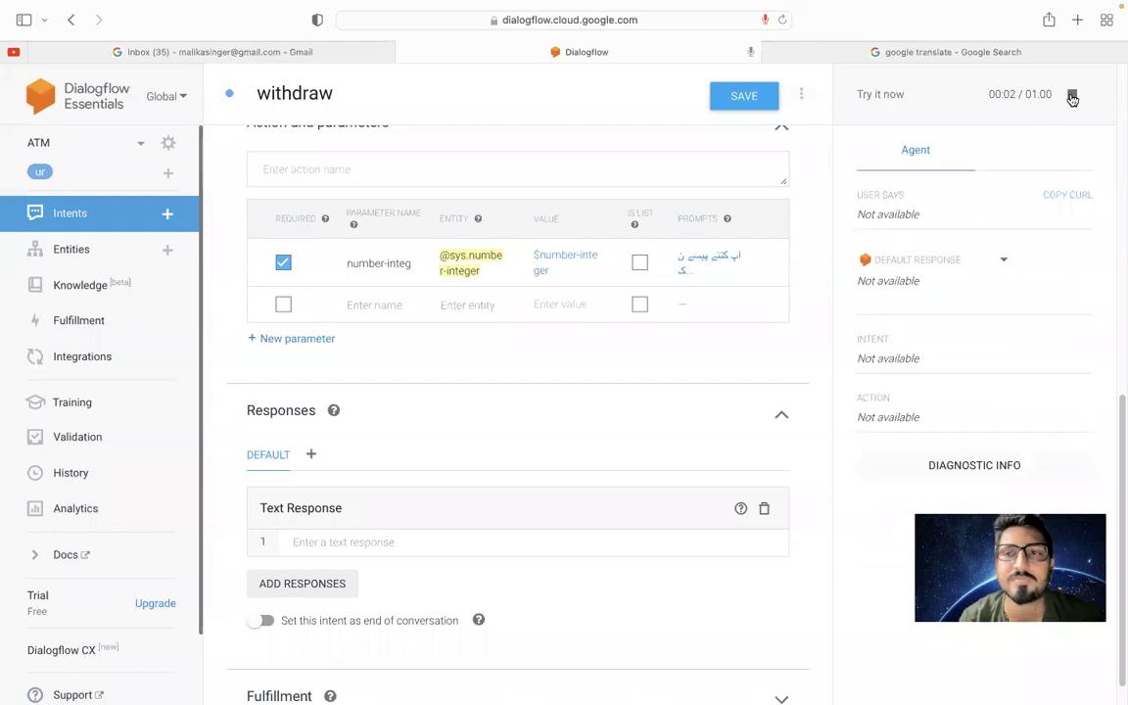
{"action": "left_click", "coordinate": [1073, 97]}
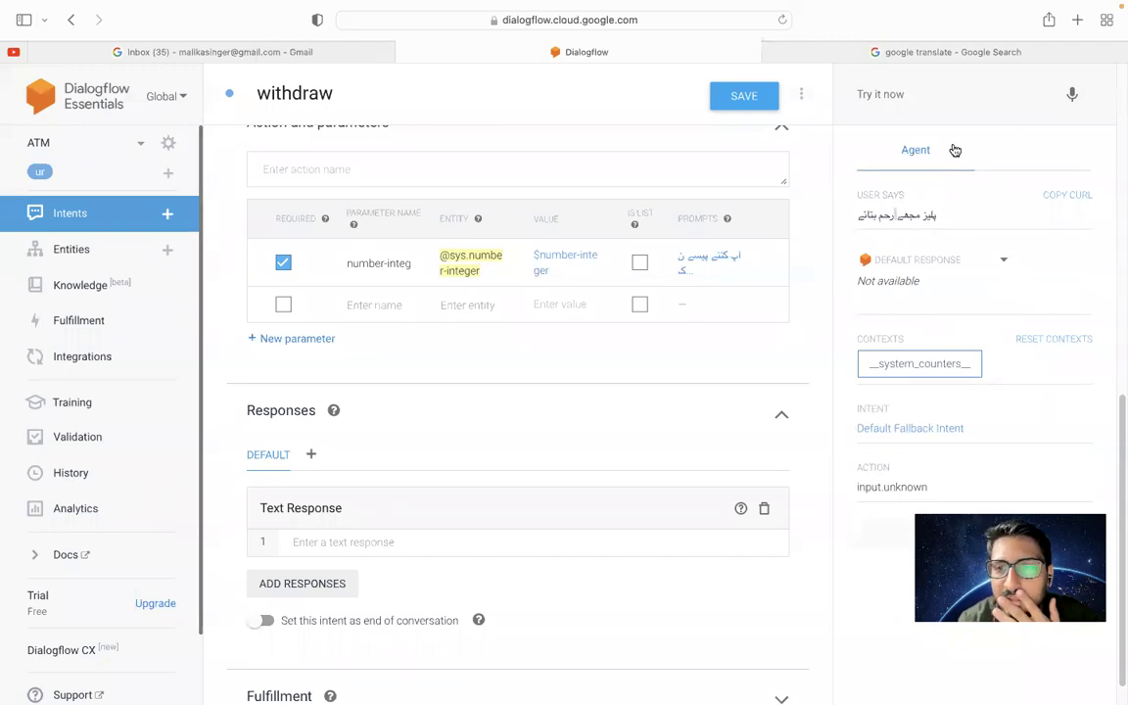
{"action": "left_click", "coordinate": [1073, 94]}
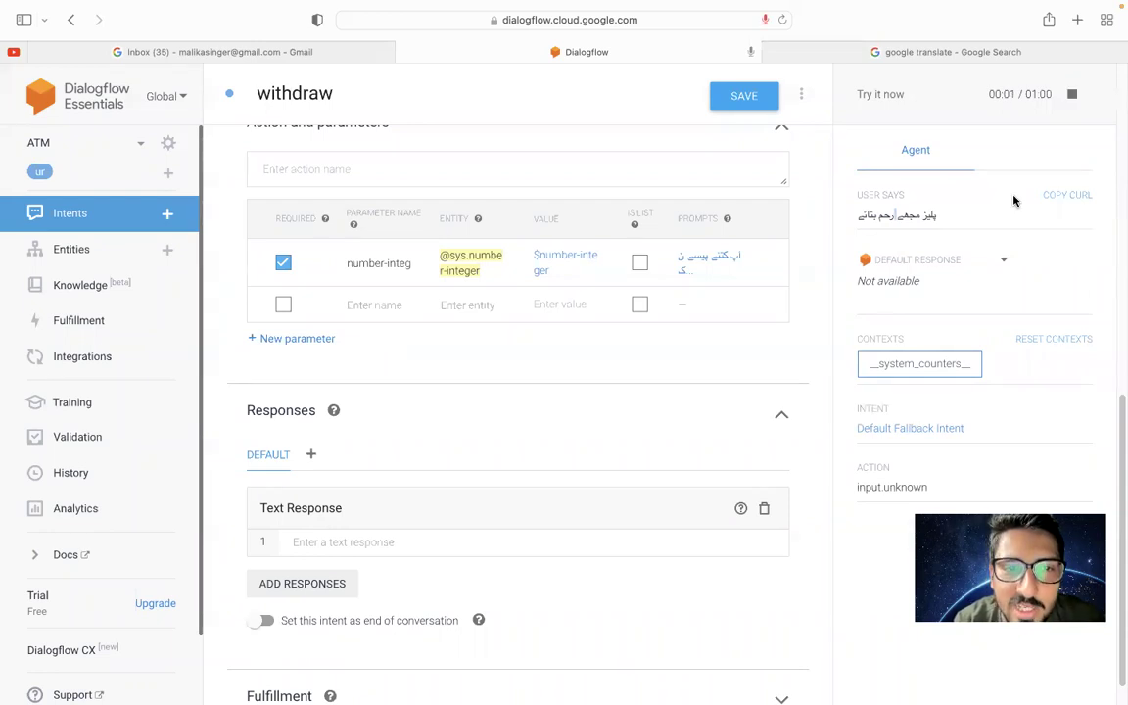
{"action": "left_click", "coordinate": [1073, 94]}
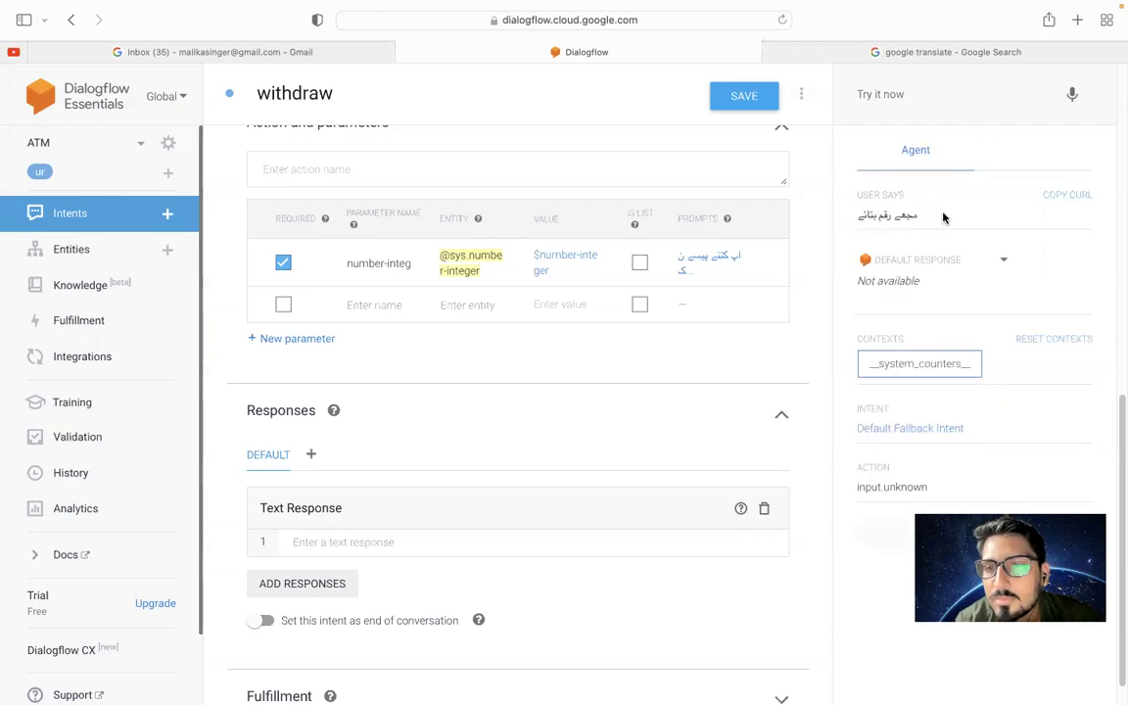
Add the recognized phrase "مجھے رقم بتائے" as the second prompt for the number-integer parameter
{"action": "triple_click", "coordinate": [883, 217]}
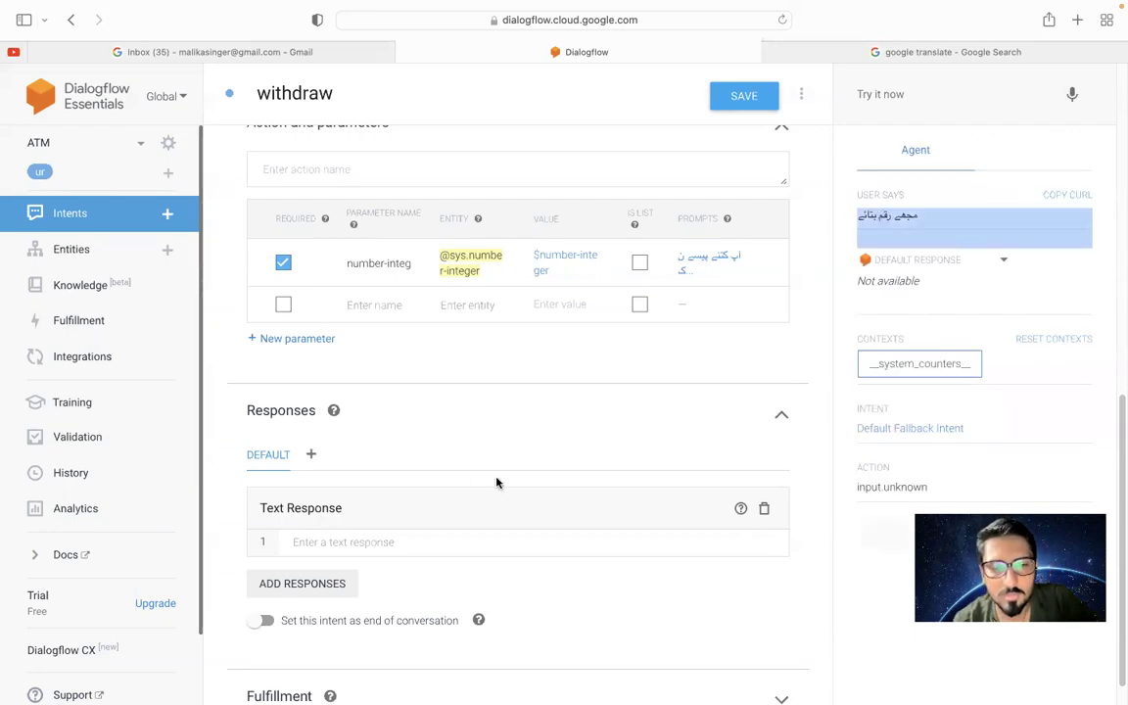
{"action": "scroll", "coordinate": [330, 519], "scroll_direction": "down", "scroll_amount": 1}
{"action": "left_click", "coordinate": [708, 239]}
{"action": "left_click", "coordinate": [335, 440]}
{"action": "type", "text": "مجھے رقم بتائیں"}
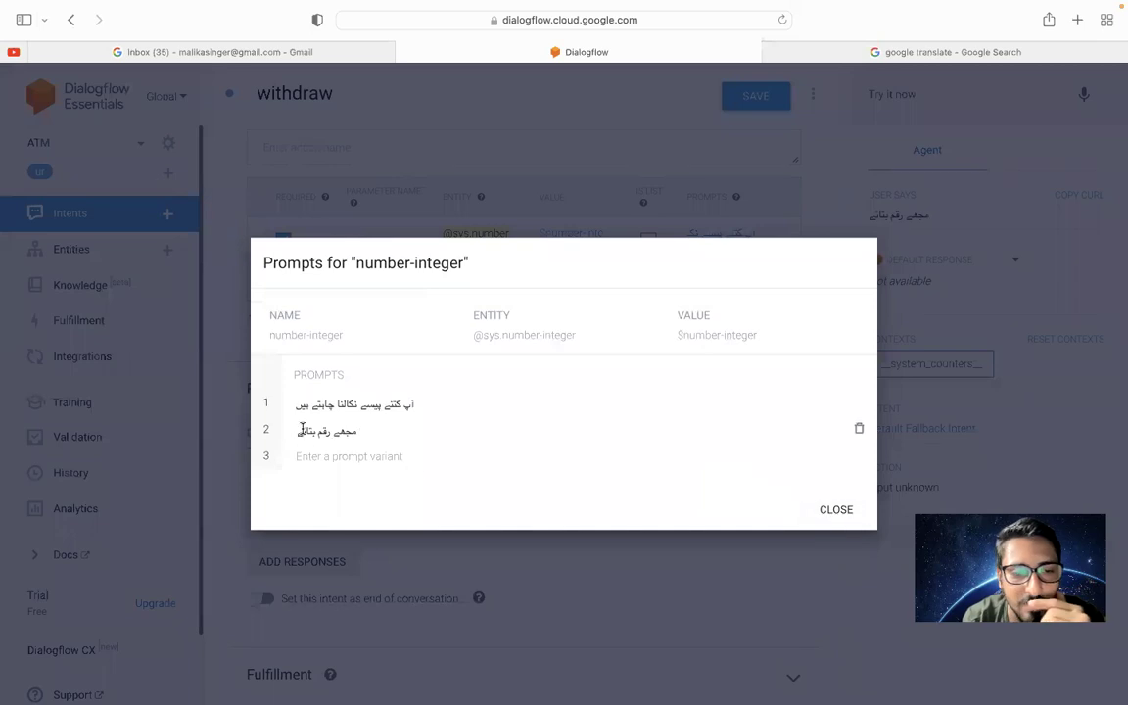
Switch to Google Translate and try to translate "how much money would you ;like to withdraw" with Urdu as the source language
{"action": "left_click_drag", "start_coordinate": [305, 432], "coordinate": [359, 431]}
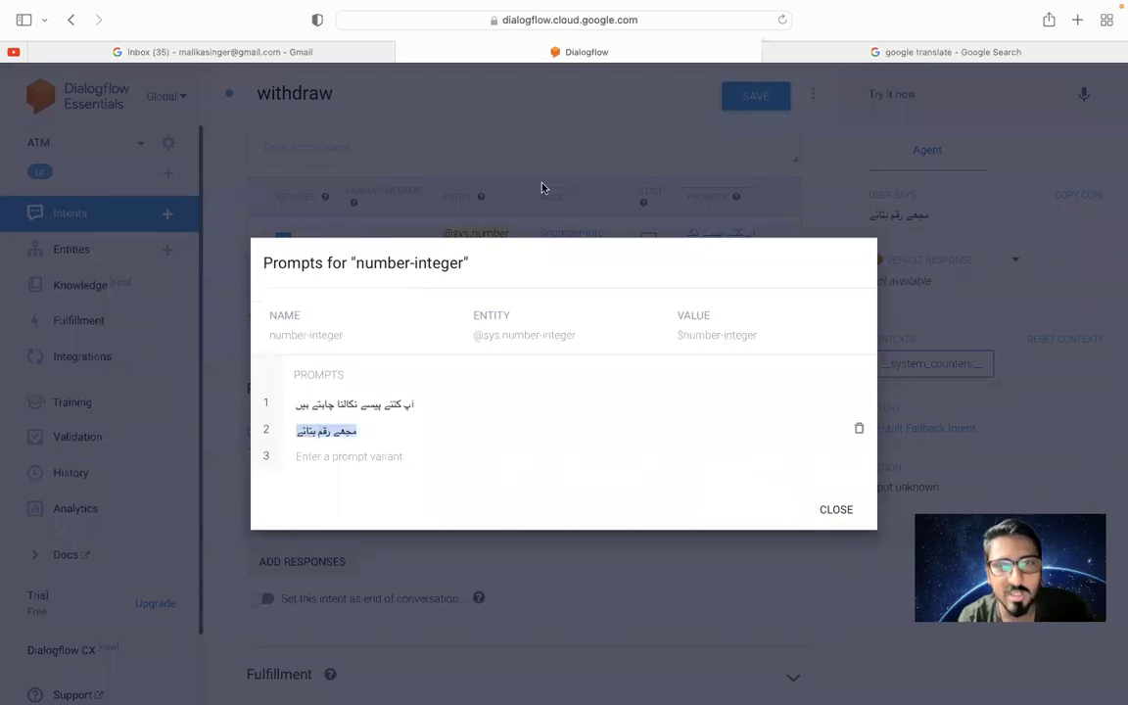
{"action": "left_click", "coordinate": [889, 54]}
{"action": "triple_click", "coordinate": [291, 257]}
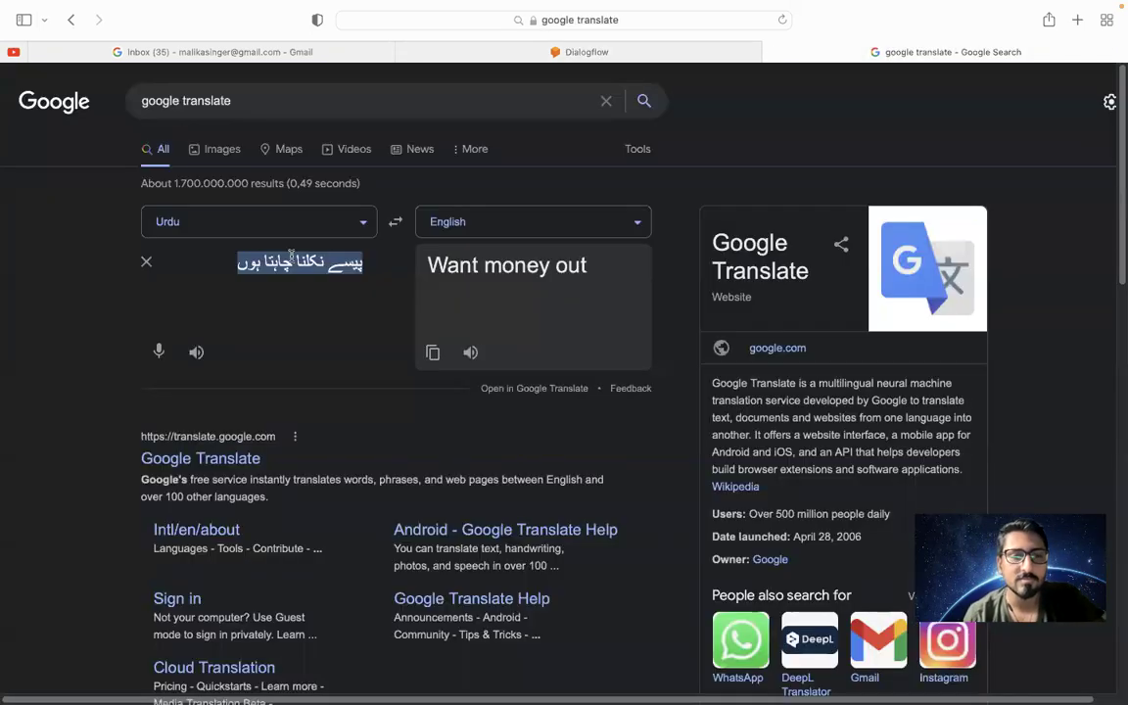
{"action": "type", "text": "how much "}
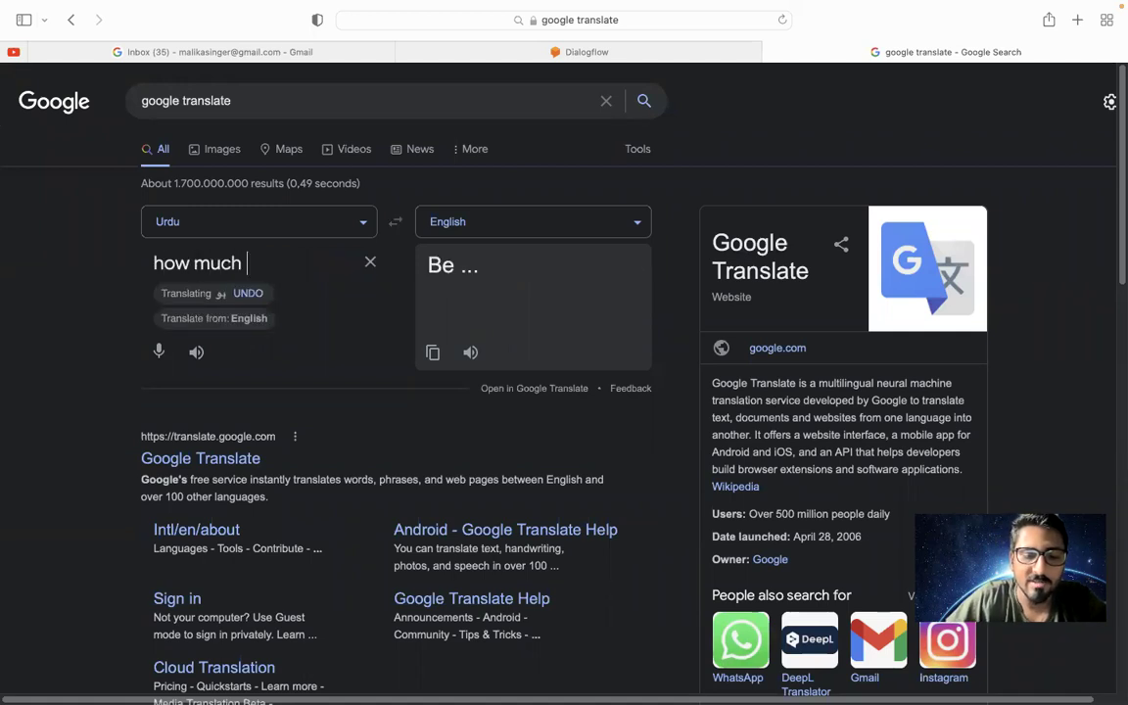
{"action": "type", "text": "money "}
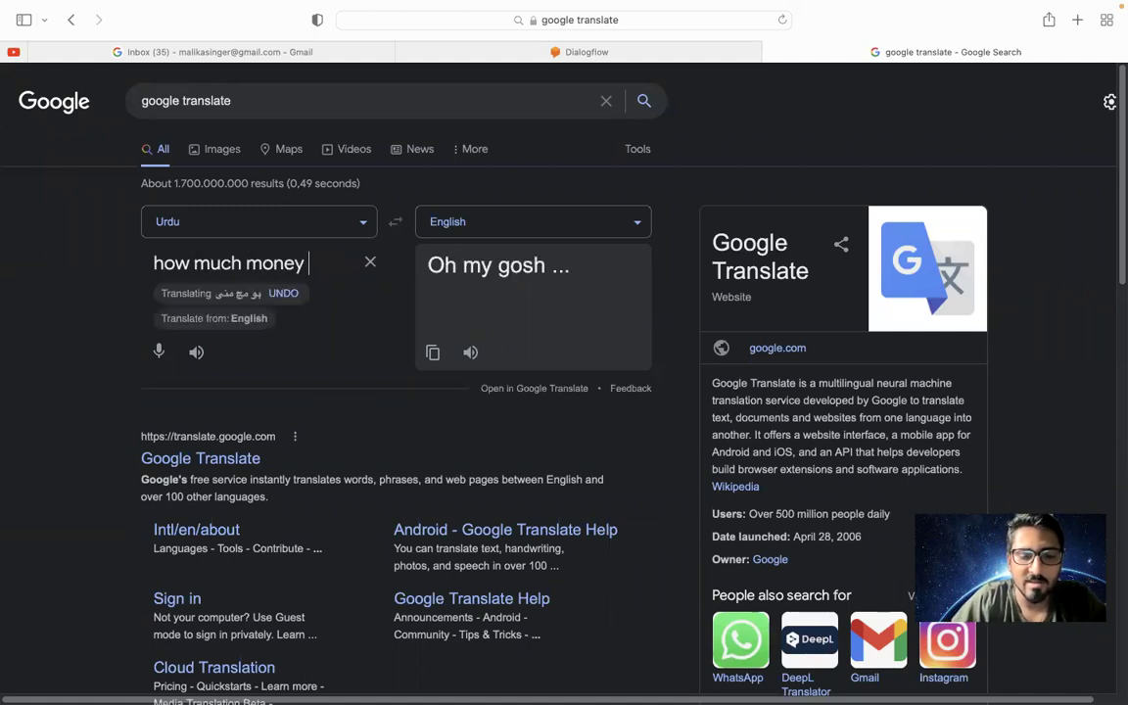
{"action": "type", "text": "would you ;l"}
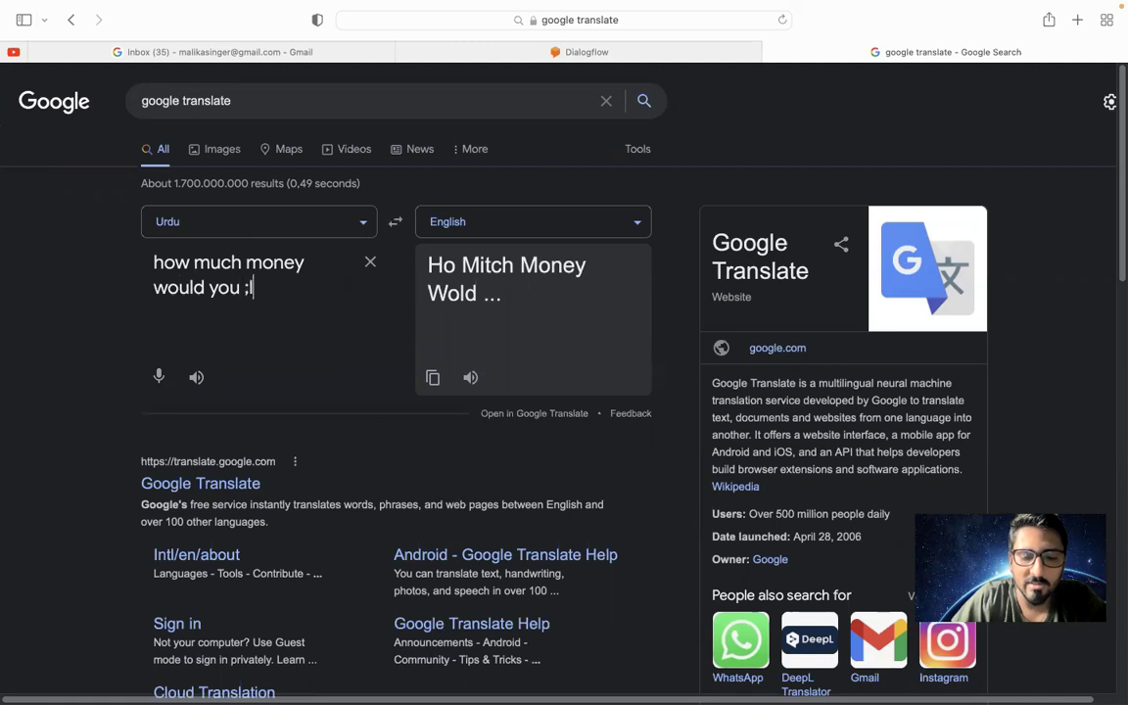
{"action": "type", "text": "ike to wit"}
{"action": "type", "text": "hdraw"}
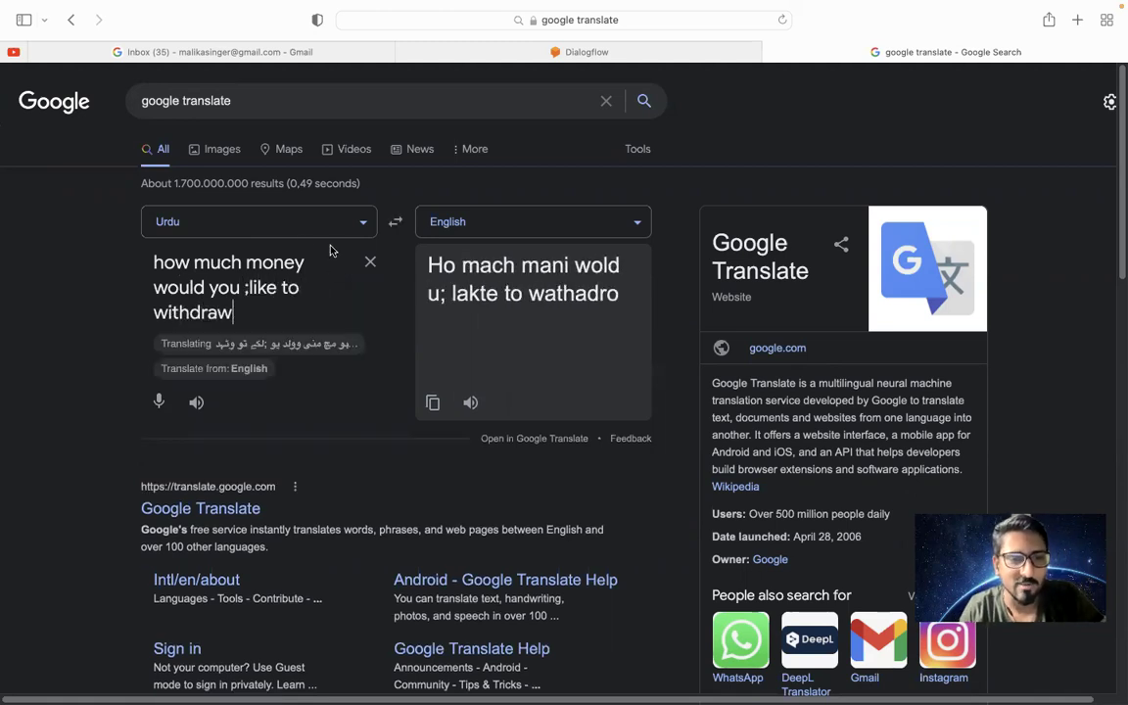
{"action": "key", "text": "super+a"}
{"action": "key", "text": "super+x"}
{"action": "key", "text": "super+z"}
{"action": "key", "text": "Right"}
{"action": "key", "text": "super+a"}
{"action": "key", "text": "Left"}
{"action": "left_click", "coordinate": [323, 343]}
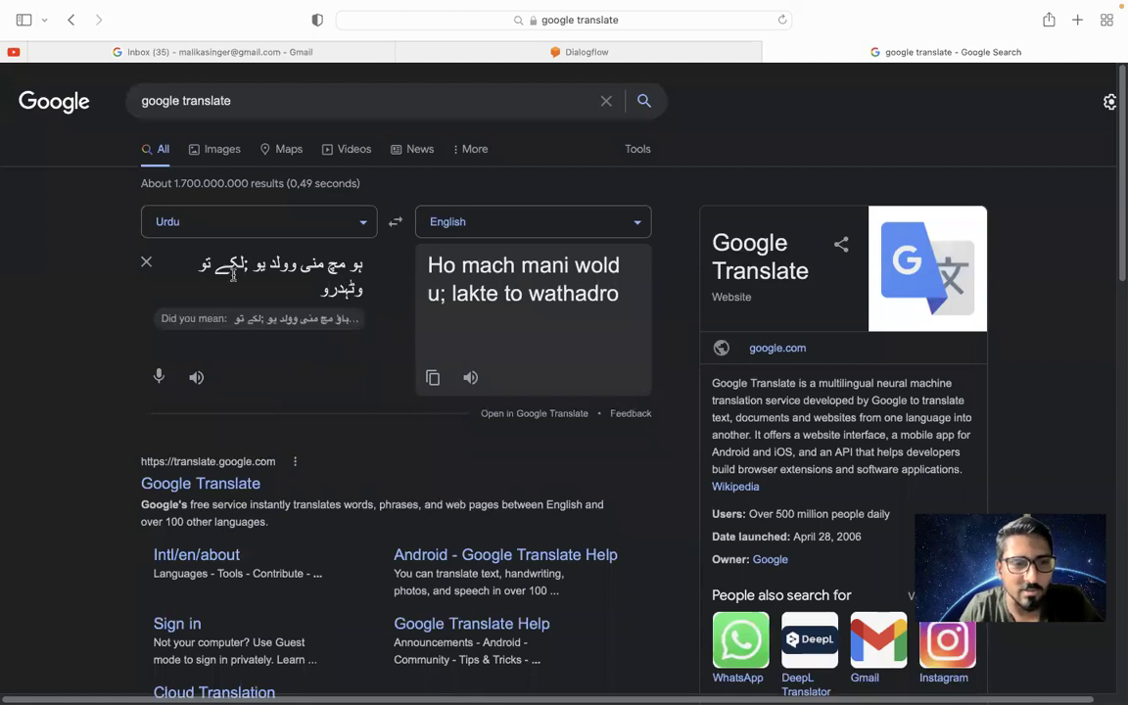
{"action": "key", "text": "super+a"}
Swap the translation direction to English to Urdu, translate "how much money would you like to withdraw" and copy the Urdu text
{"action": "left_click", "coordinate": [399, 222]}
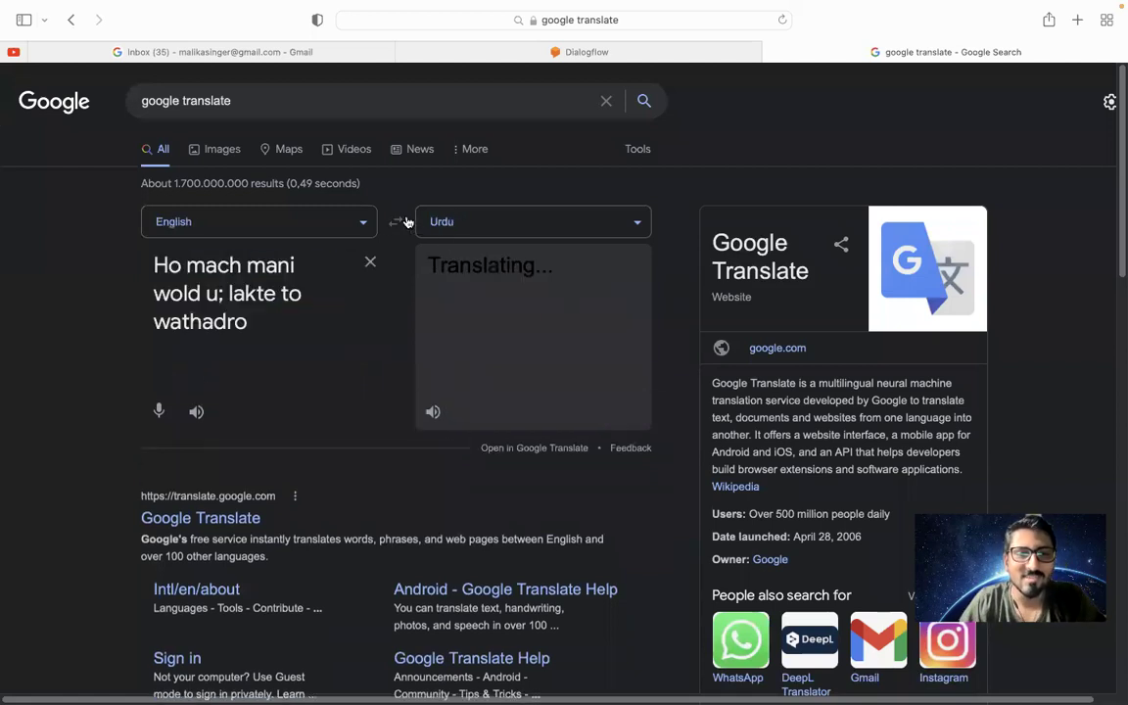
{"action": "triple_click", "coordinate": [261, 269]}
{"action": "type", "text": "how"}
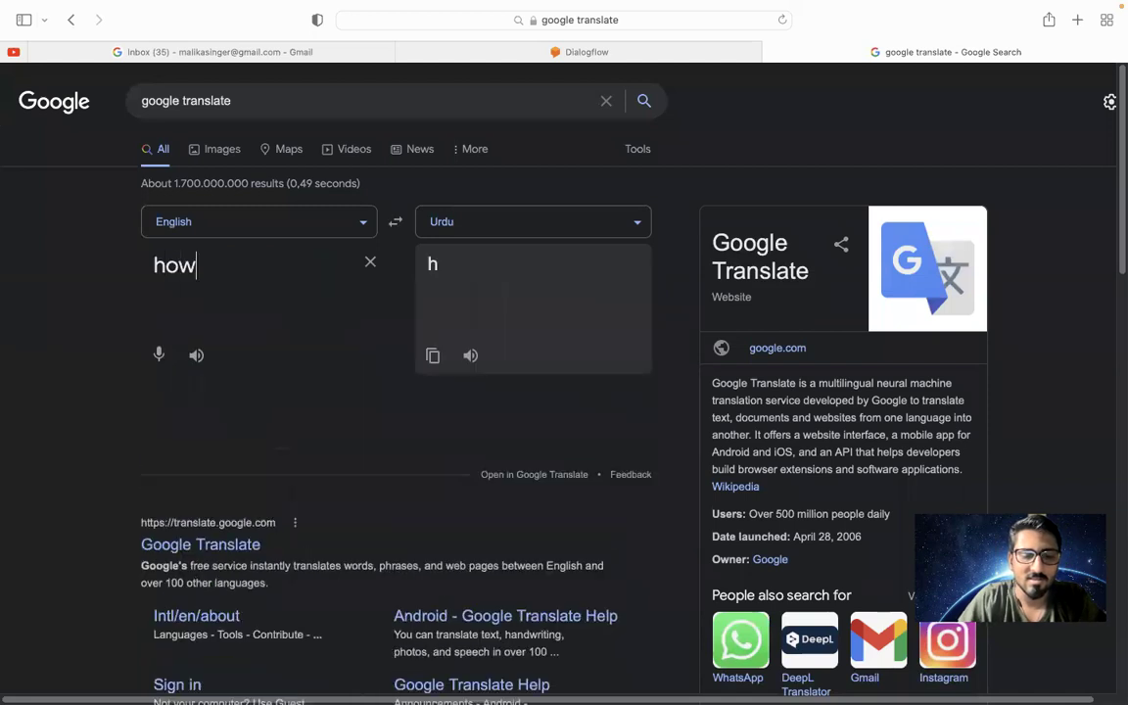
{"action": "type", "text": " much mone"}
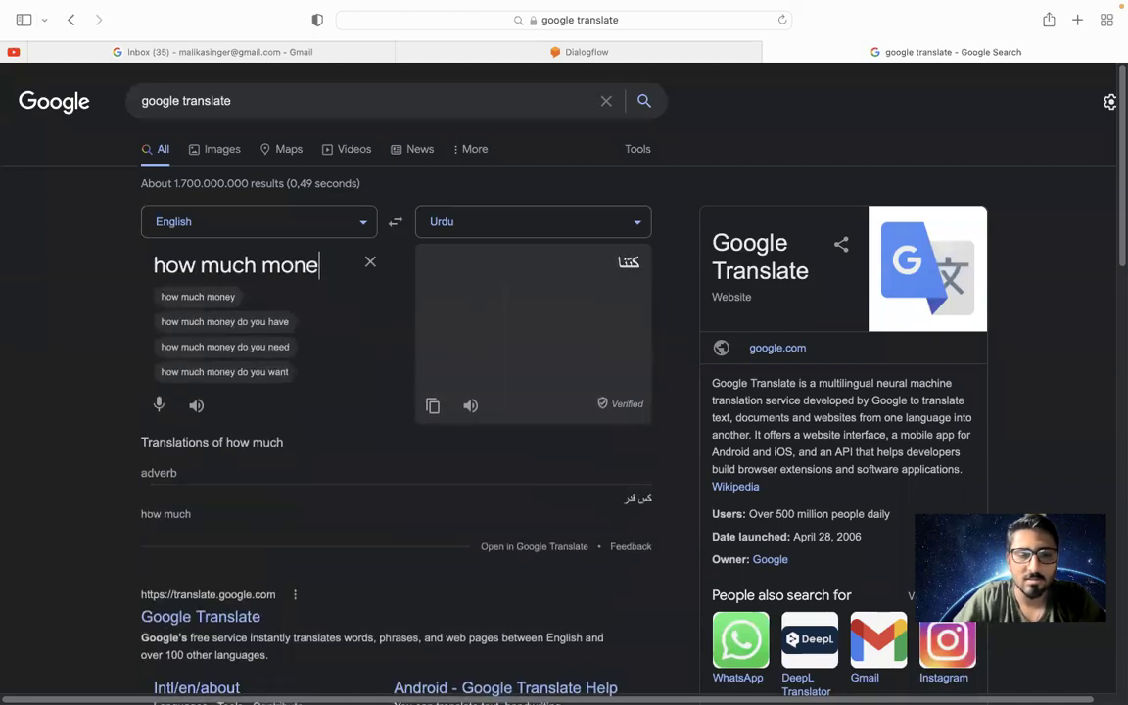
{"action": "type", "text": "y would yo"}
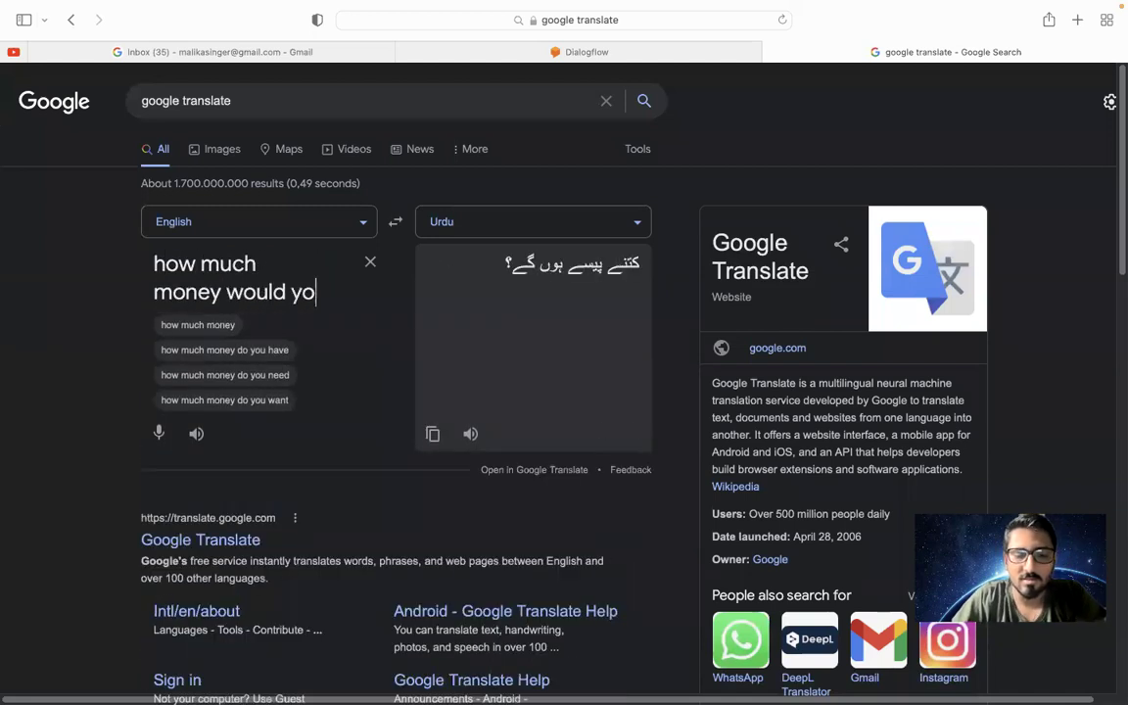
{"action": "type", "text": "u like to withdraw"}
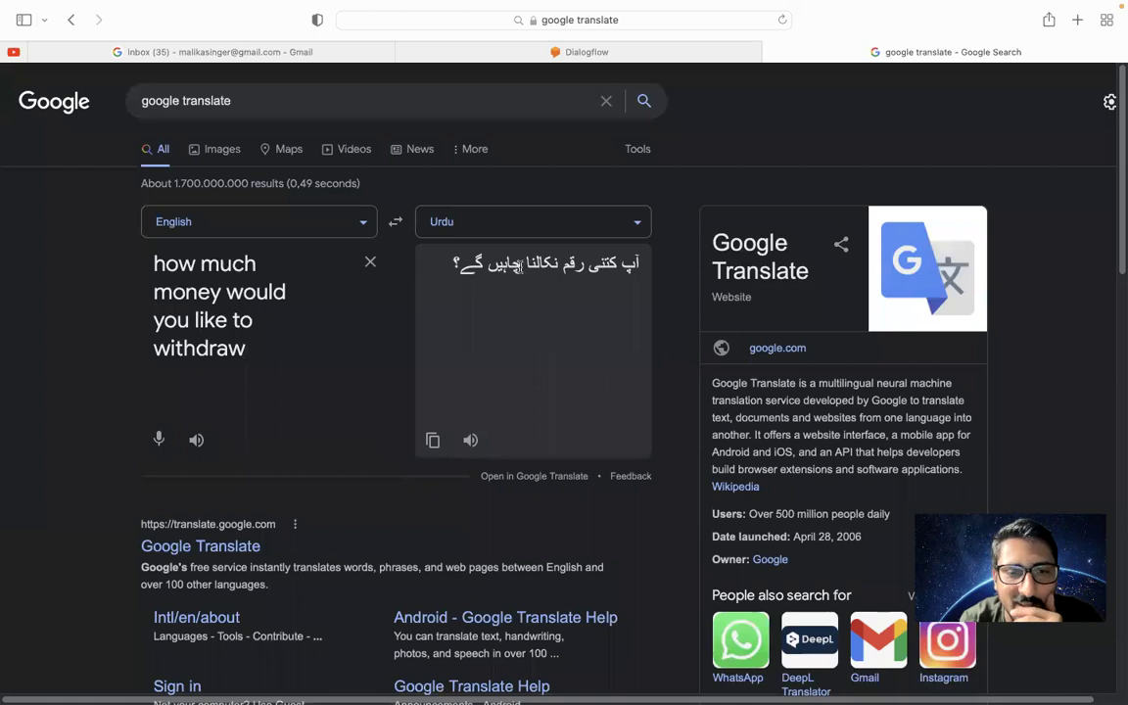
{"action": "left_click", "coordinate": [433, 440]}
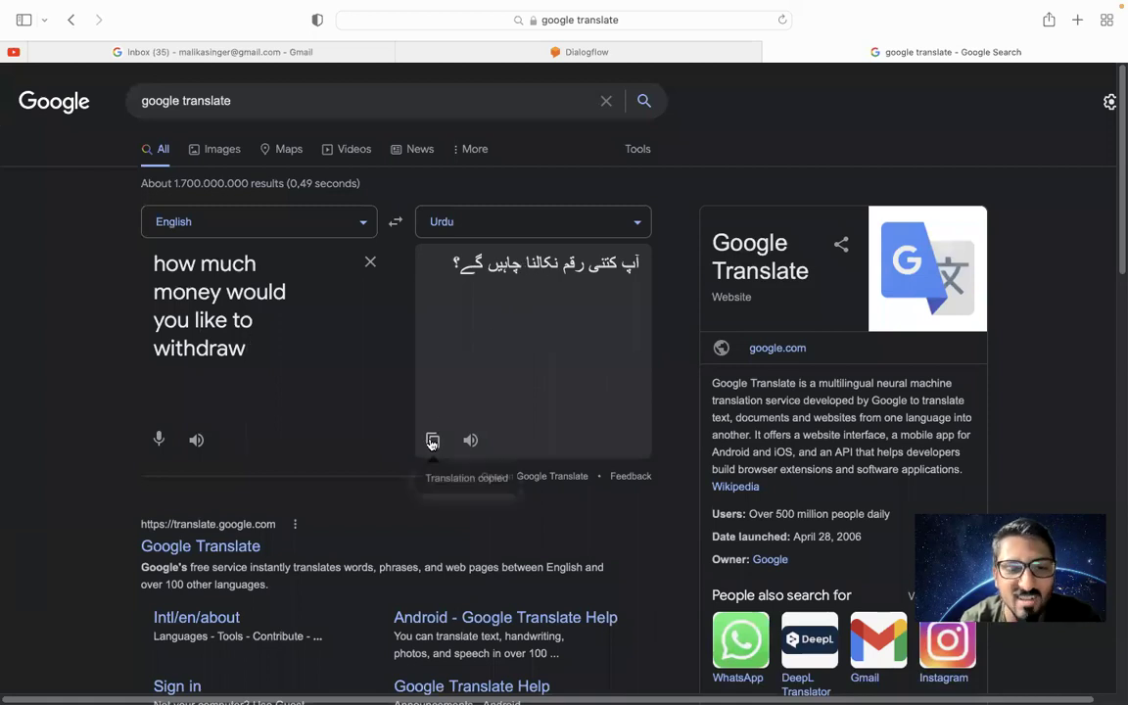
In Dialogflow, replace the second number-integer prompt with the copied "آپ کتنی رقم نکالنا چاہیں گے؟" and end the first prompt with "؟"
{"action": "left_click", "coordinate": [591, 57]}
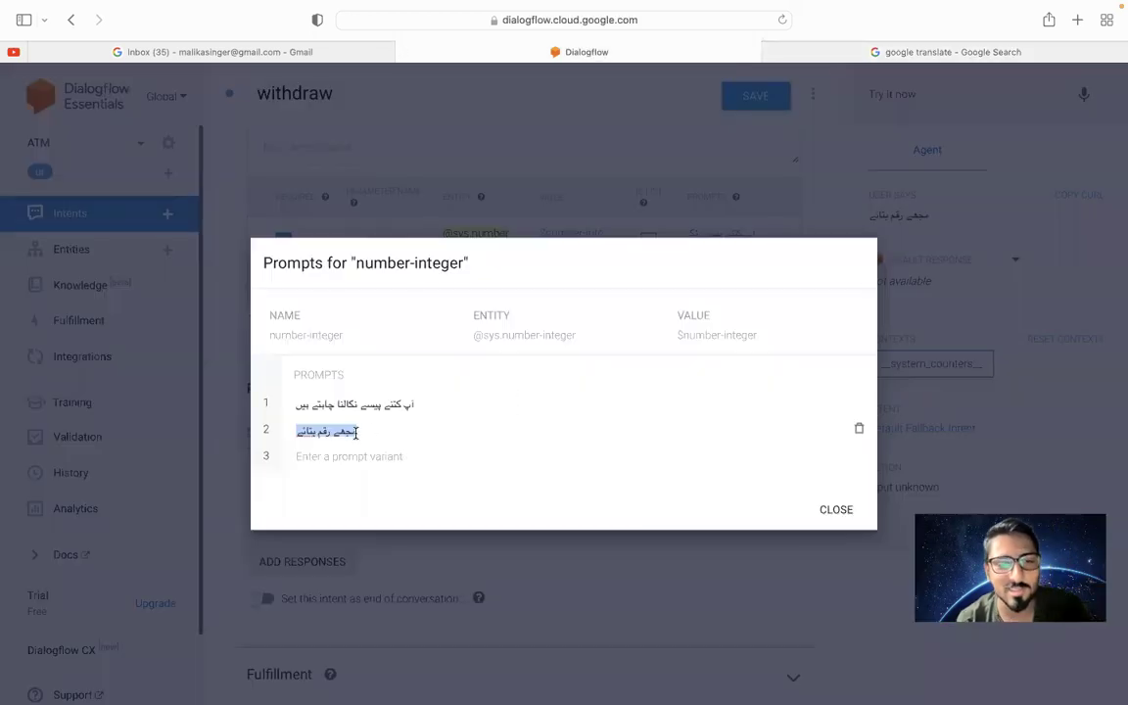
{"action": "key", "text": "super+v"}
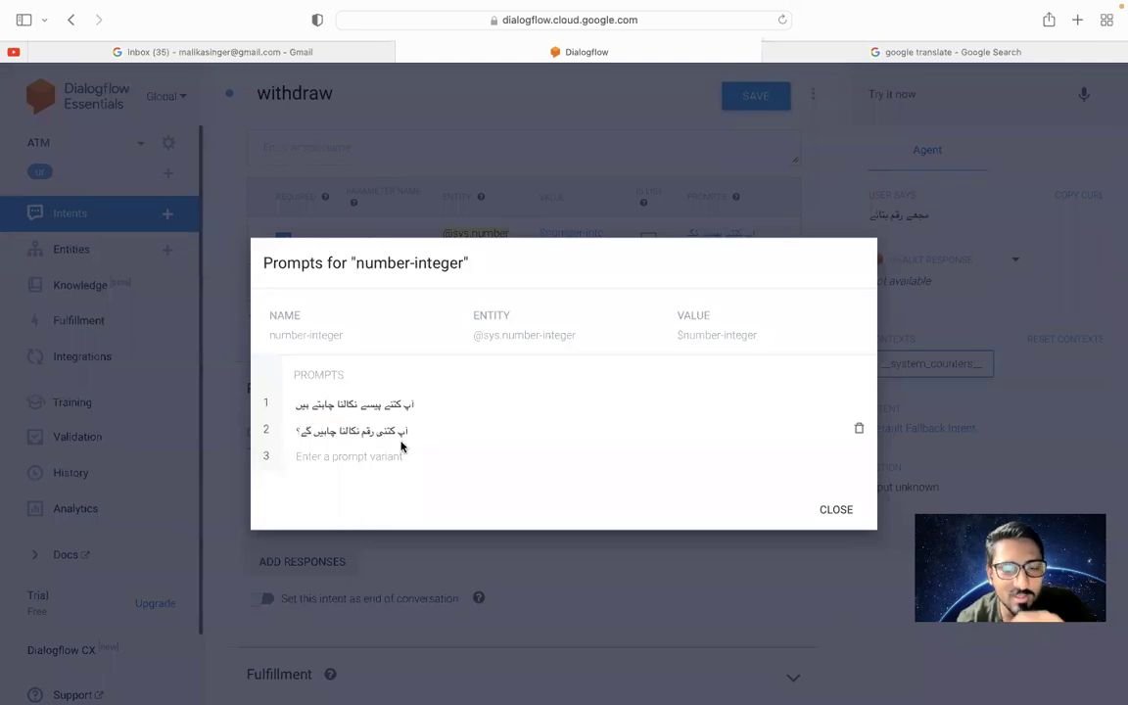
{"action": "left_click", "coordinate": [295, 410]}
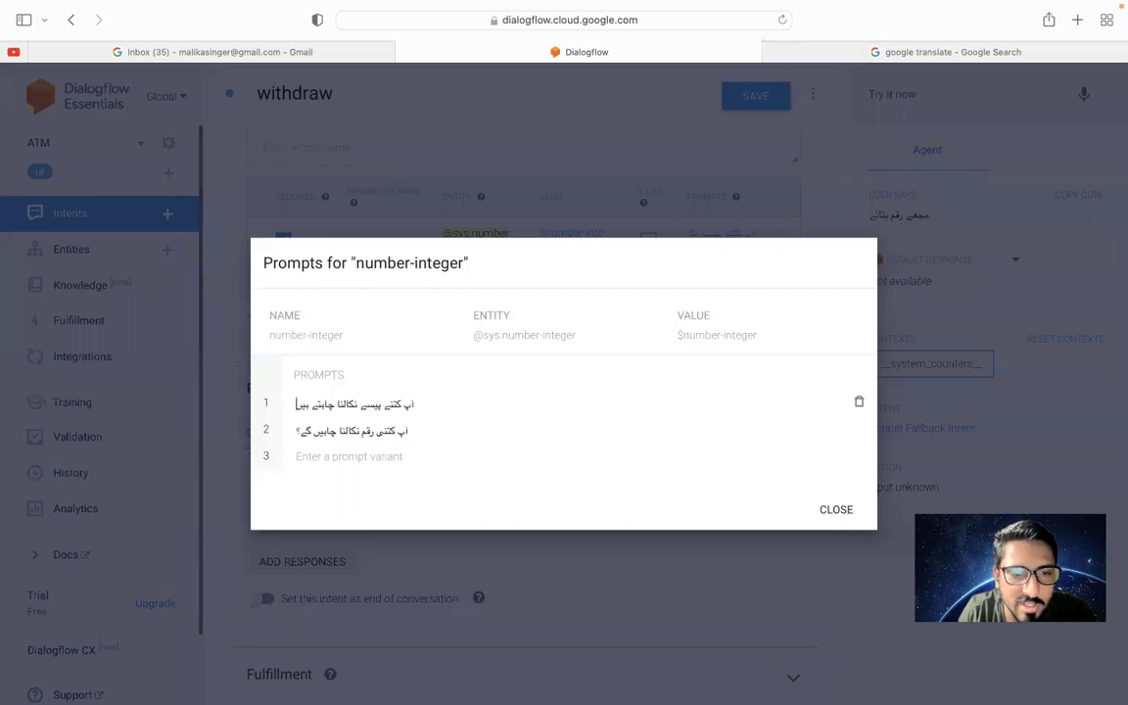
{"action": "type", "text": "؟"}
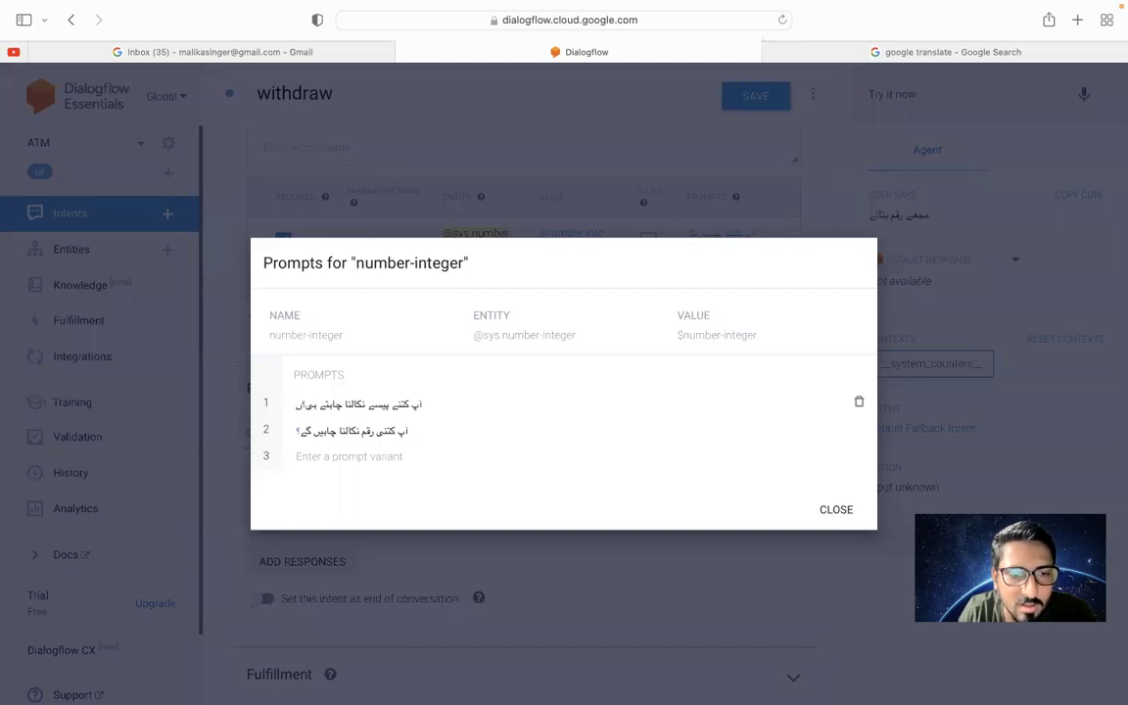
{"action": "key", "text": "BackSpace"}
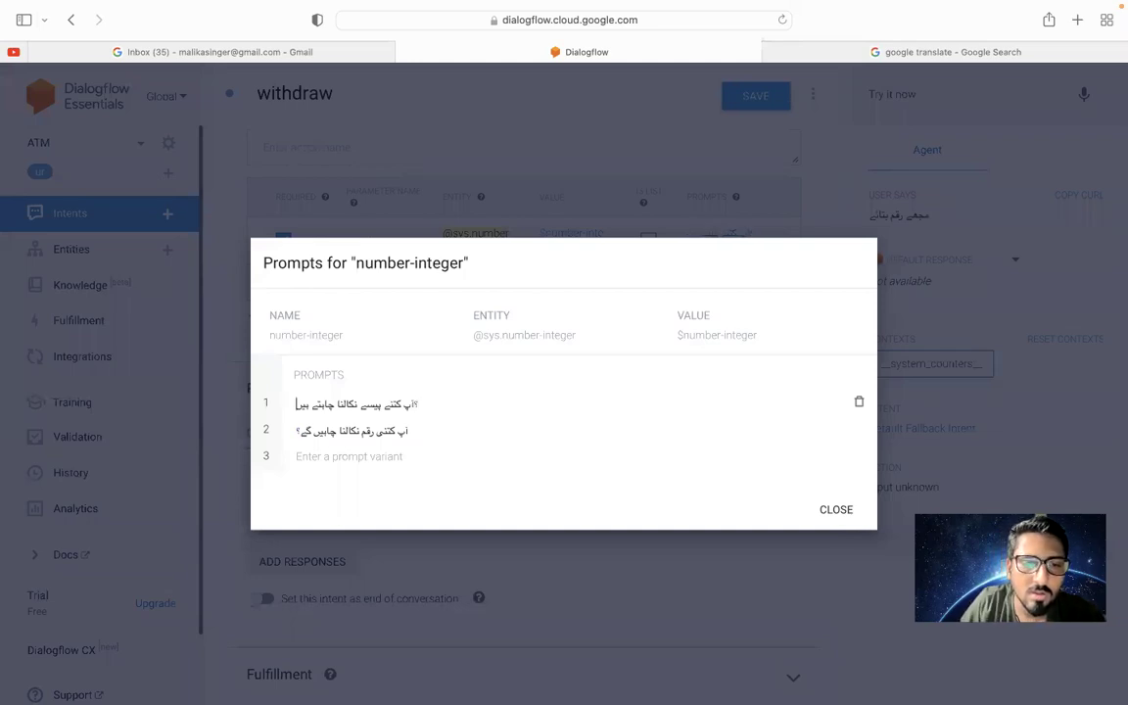
{"action": "key", "text": "BackSpace"}
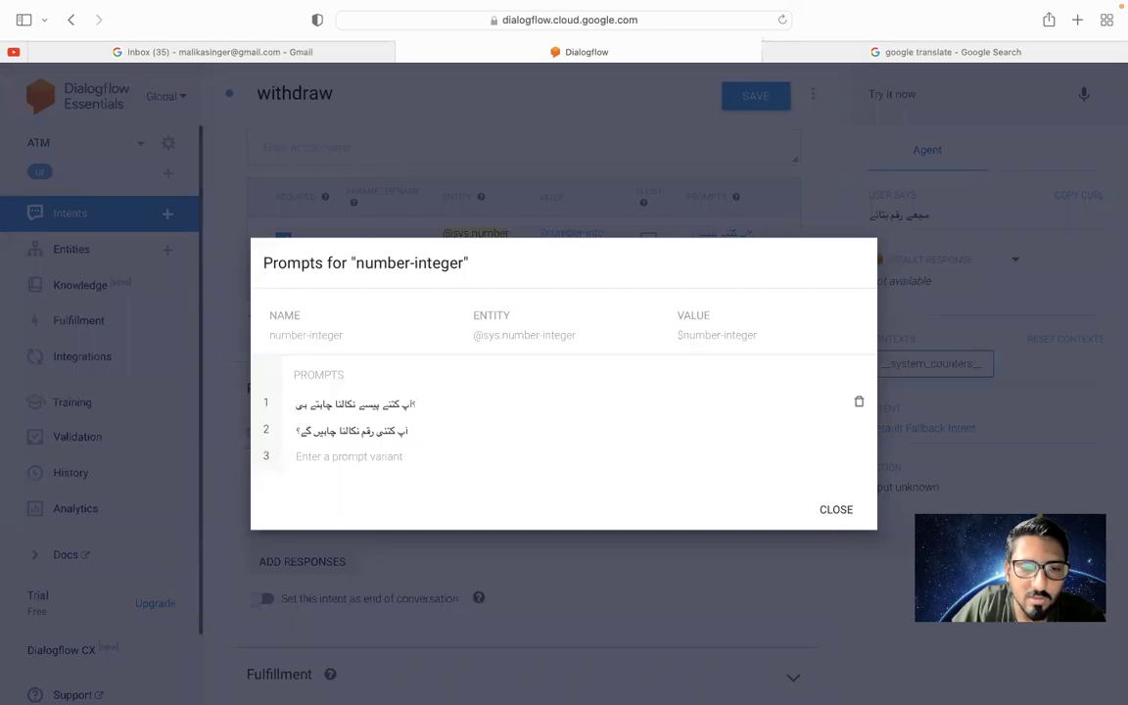
{"action": "type", "text": "ں"}
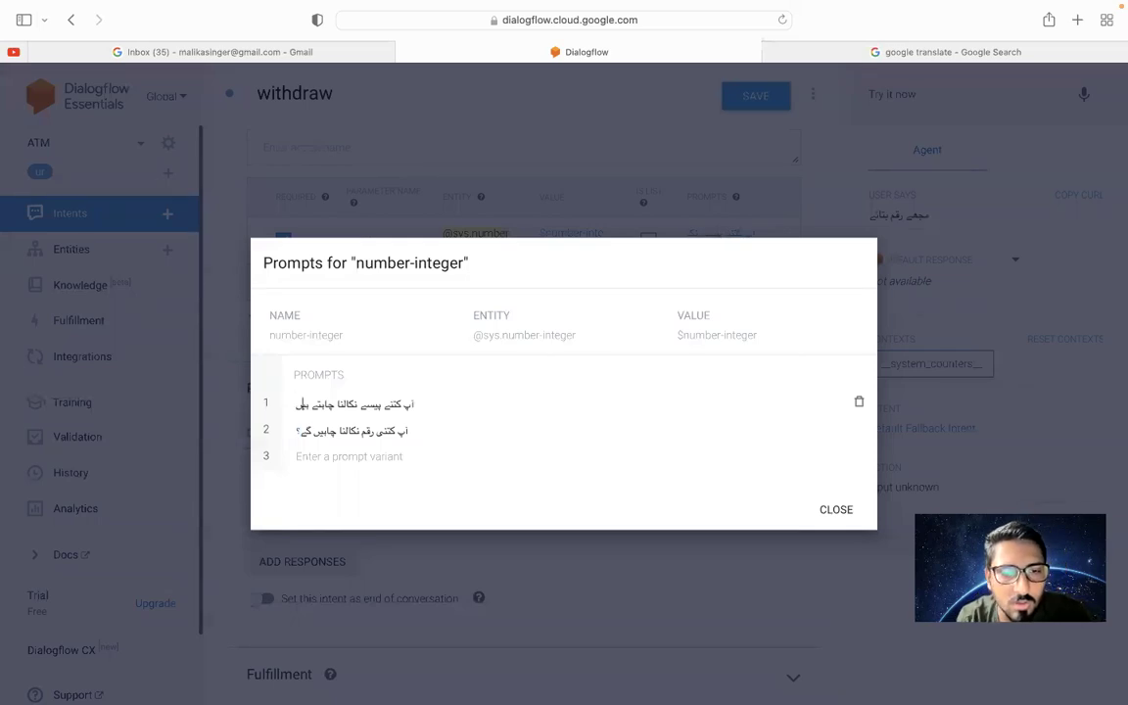
{"action": "type", "text": "؟"}
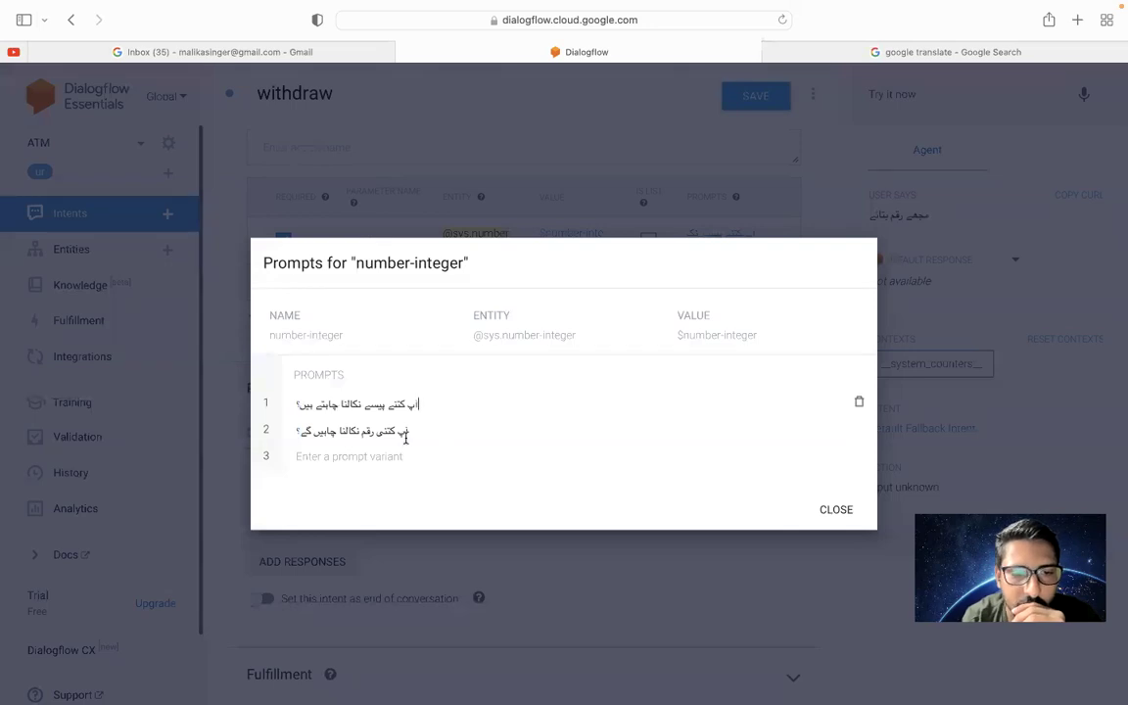
In Google Translate, translate "please tell me the amount" from English to Urdu and copy the translation
{"action": "left_click", "coordinate": [879, 50]}
{"action": "triple_click", "coordinate": [233, 272]}
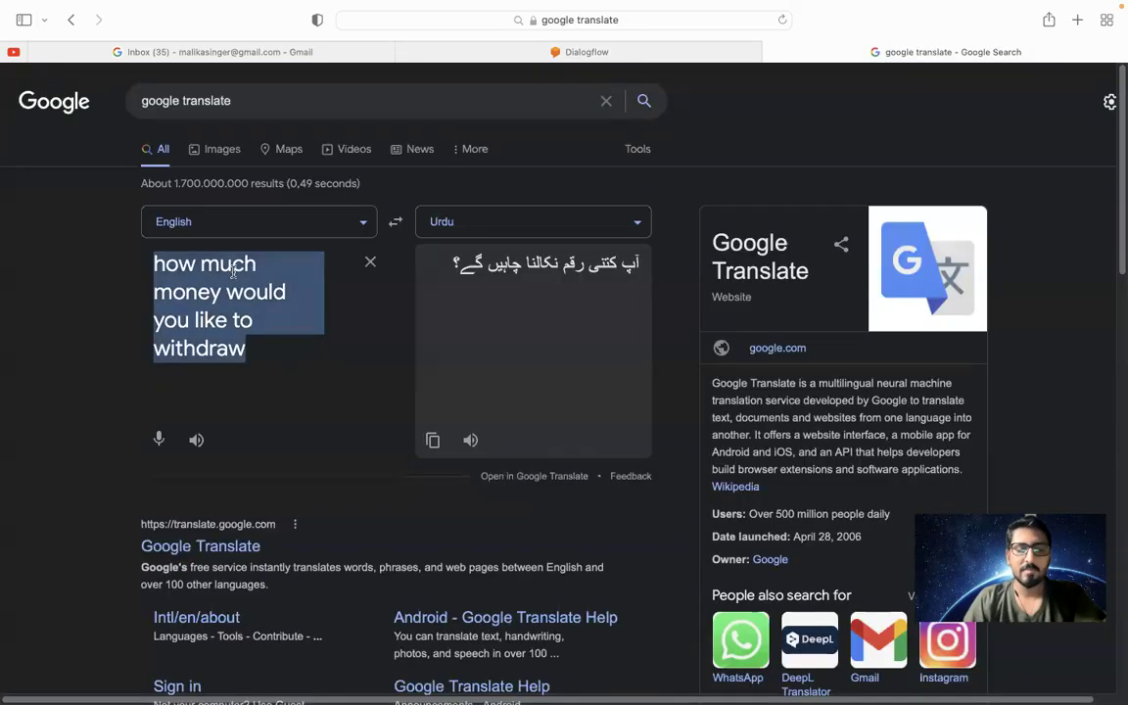
{"action": "type", "text": "please tell me the amount"}
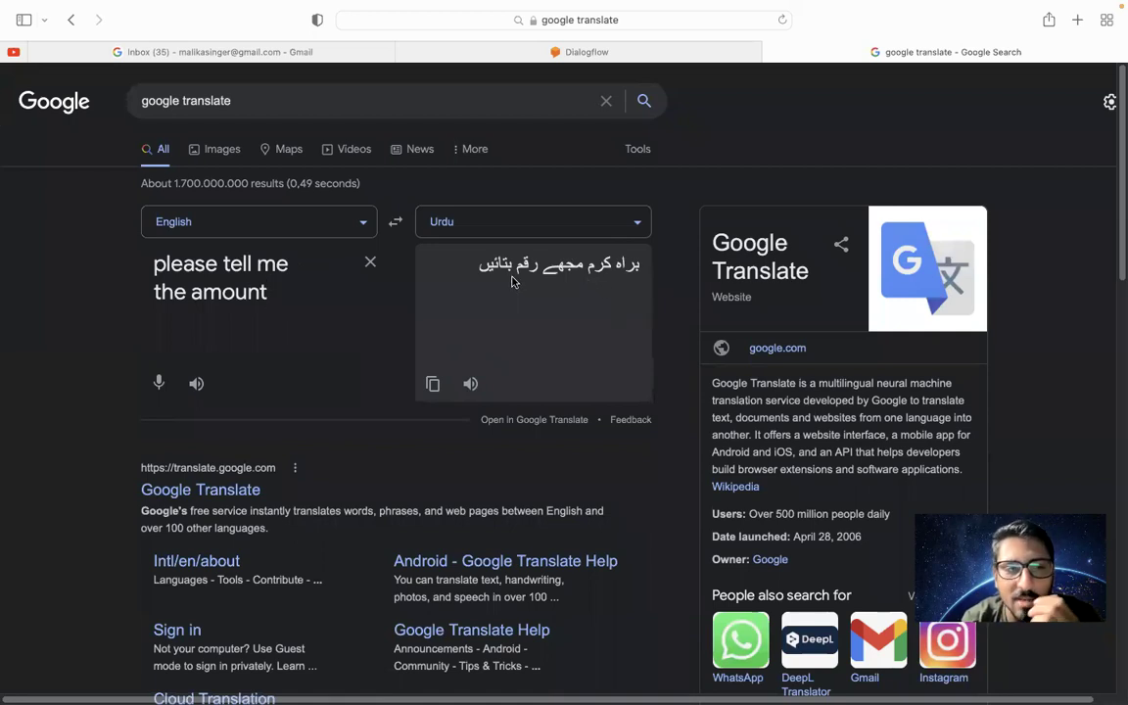
{"action": "left_click", "coordinate": [433, 388]}
Back in Dialogflow, add the copied "براہ کرم مجھے رقم بتائیں" as the third prompt for the number-integer parameter
{"action": "left_click", "coordinate": [643, 51]}
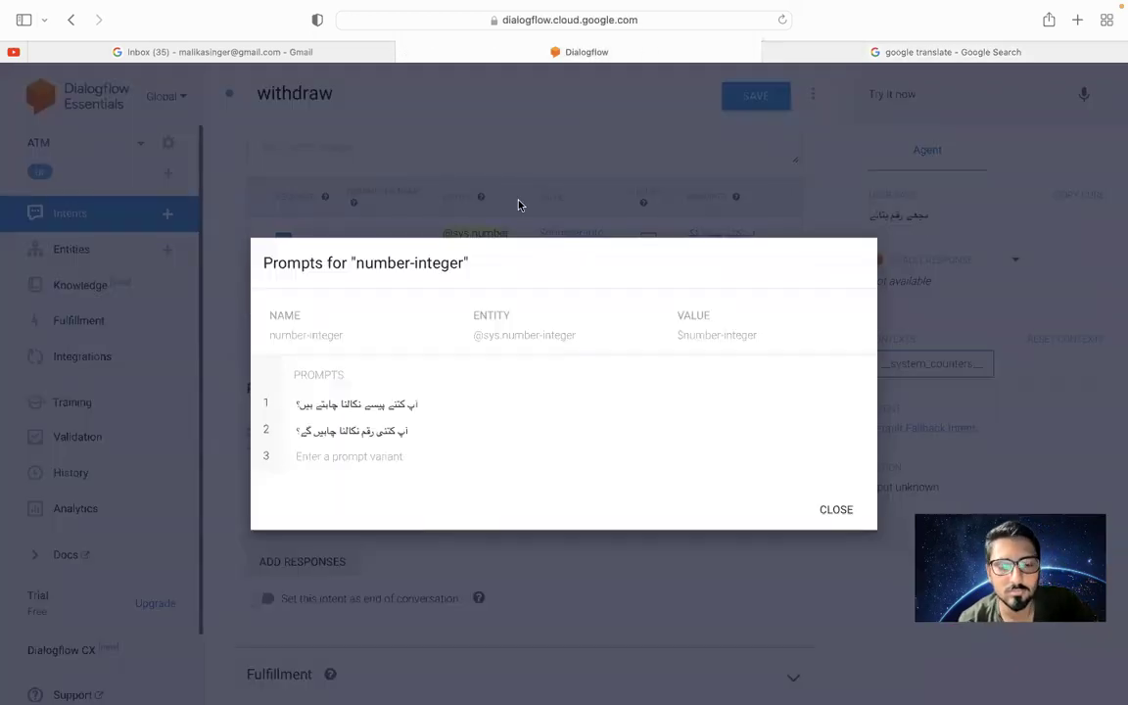
{"action": "left_click", "coordinate": [347, 455]}
{"action": "key", "text": "super+v"}
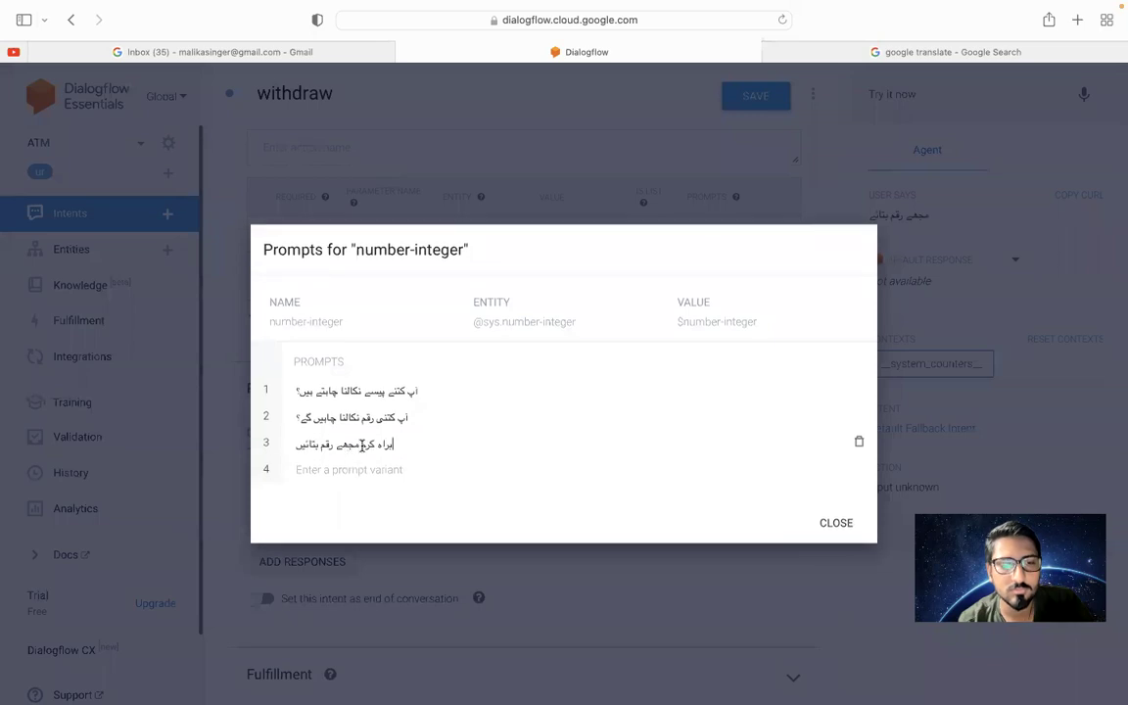
Return to Google Translate and translate "how much money?" from English to Urdu
{"action": "left_click", "coordinate": [901, 54]}
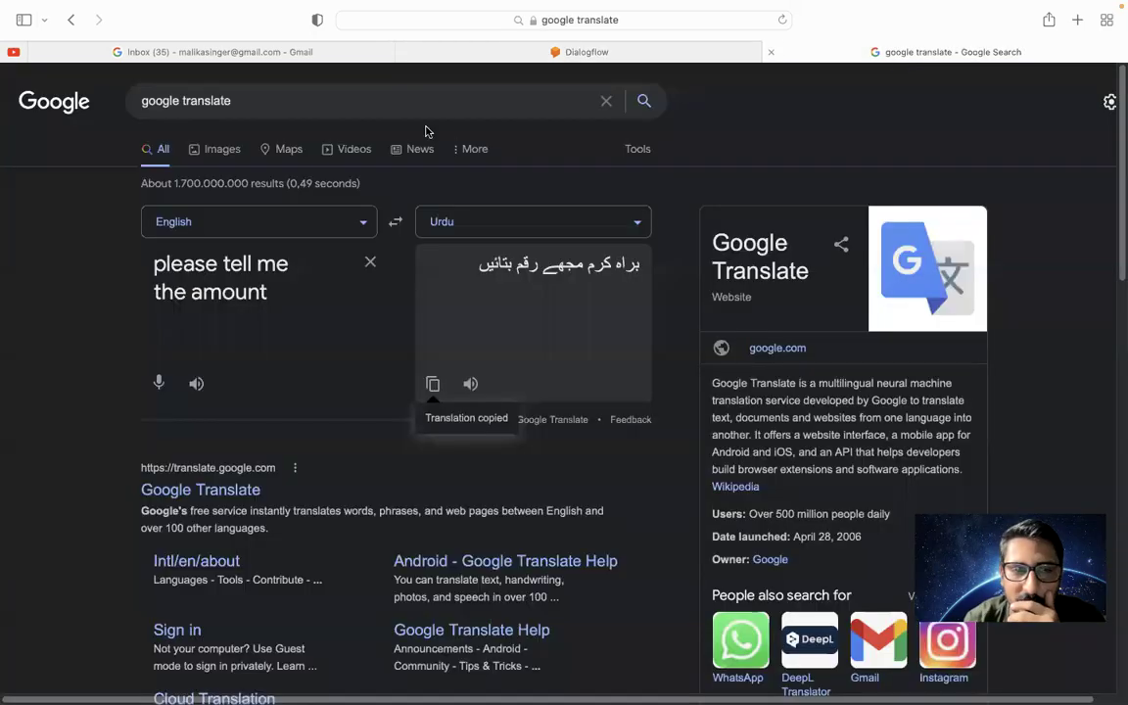
{"action": "triple_click", "coordinate": [249, 291]}
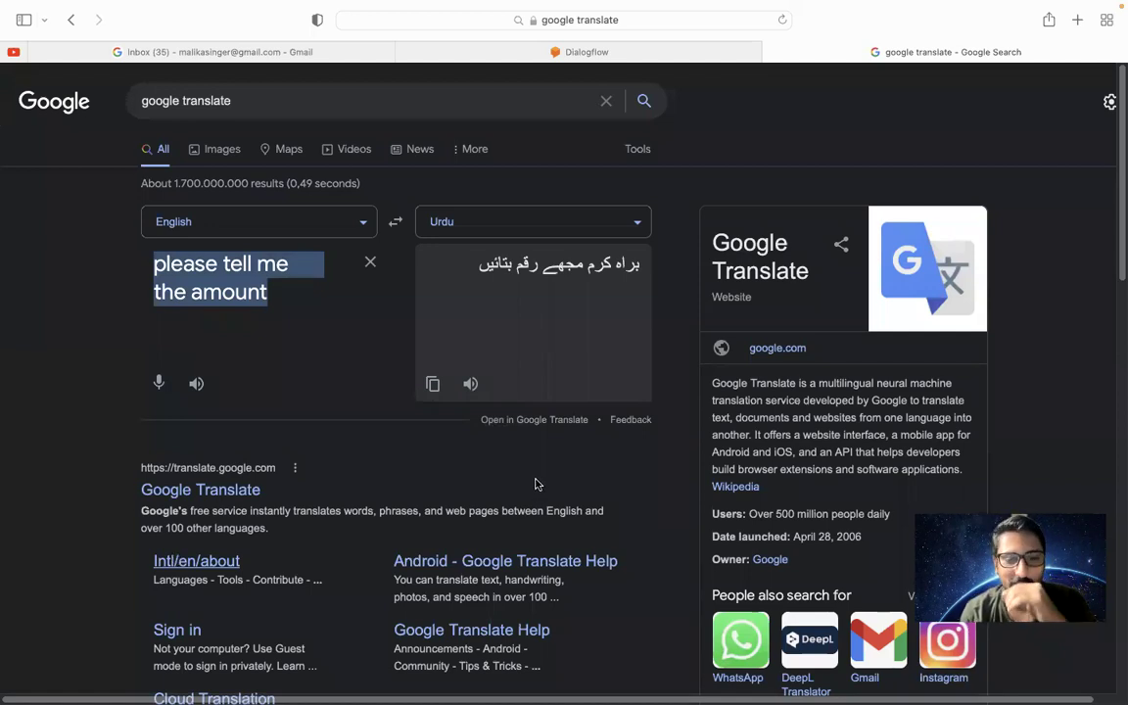
{"action": "left_click", "coordinate": [678, 537]}
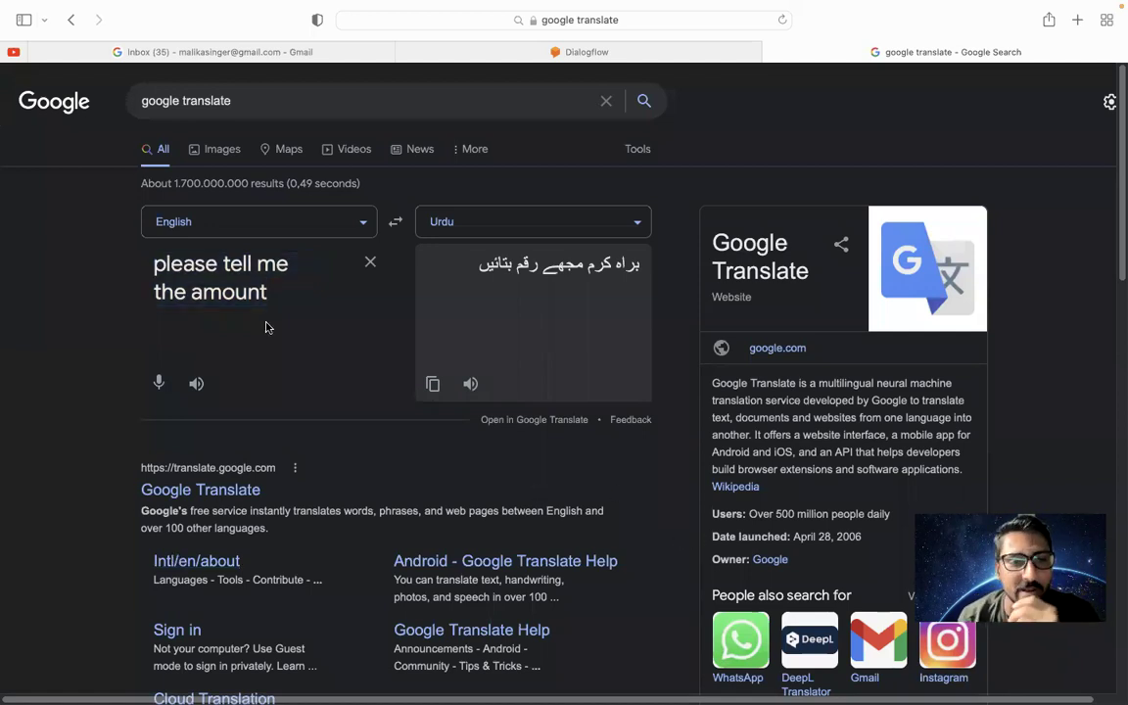
{"action": "triple_click", "coordinate": [224, 290]}
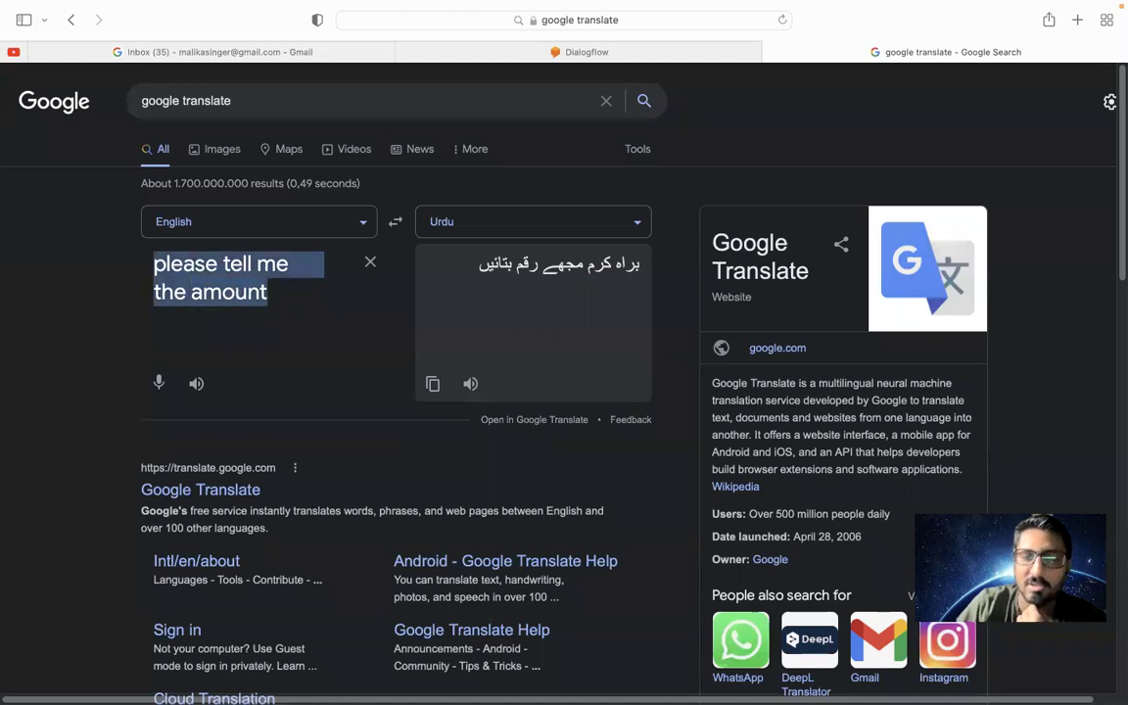
{"action": "key", "text": "BackSpace"}
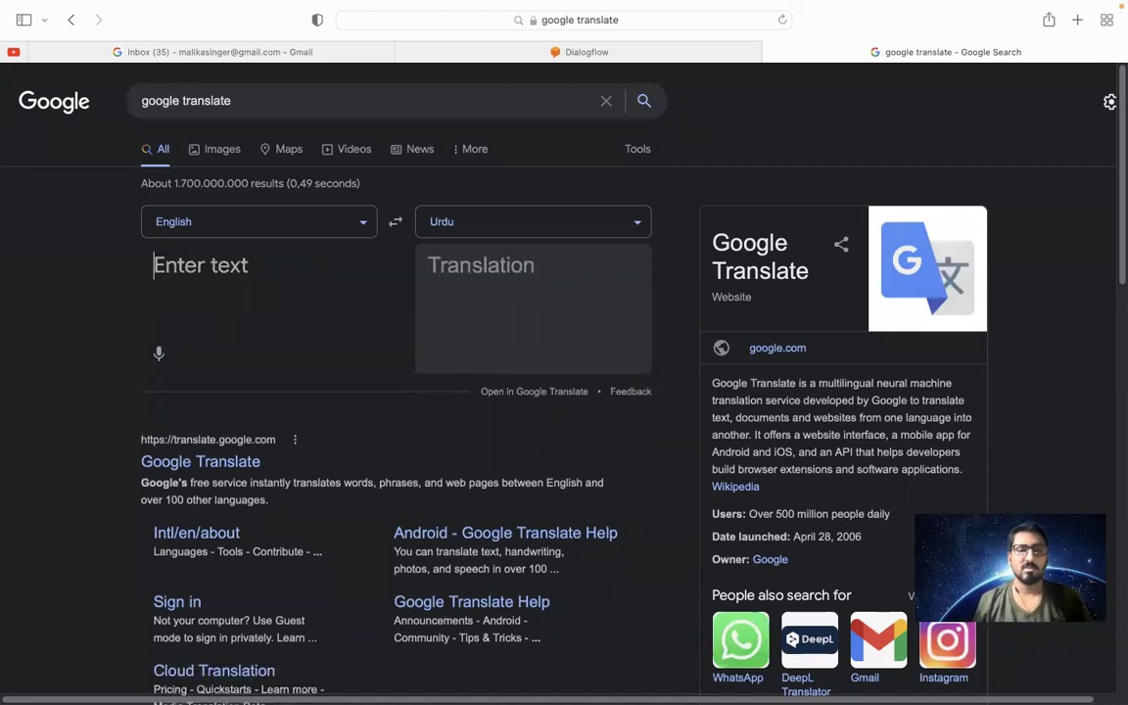
{"action": "type", "text": "how mu"}
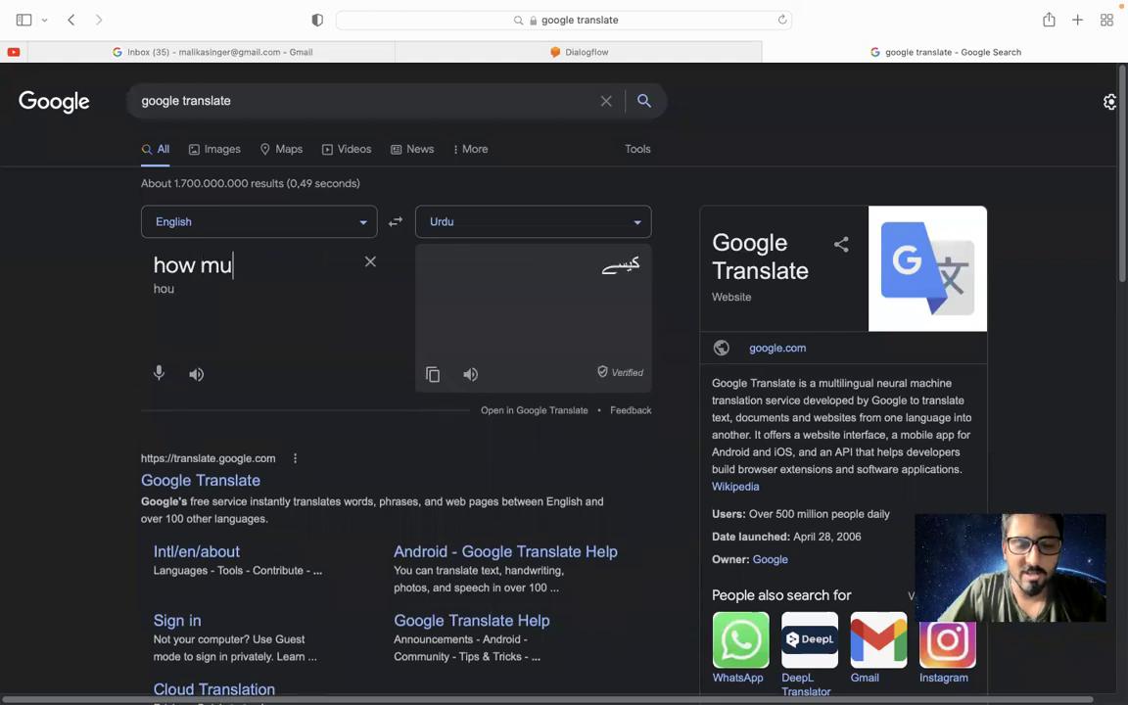
{"action": "type", "text": "ch money"}
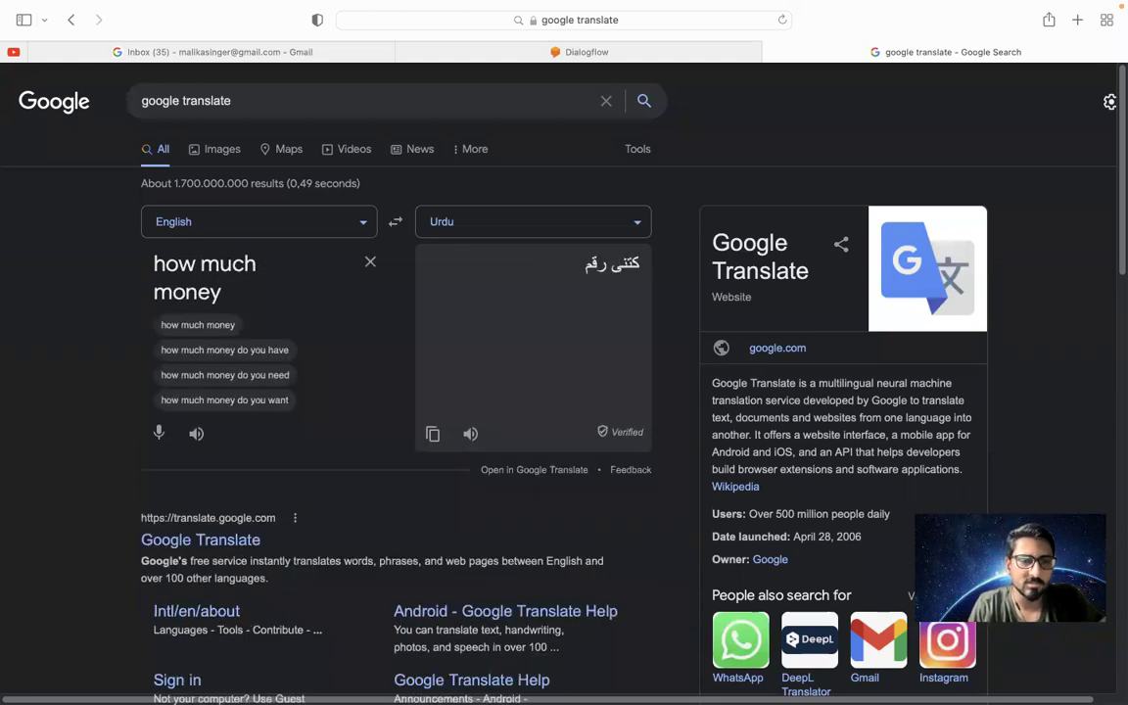
{"action": "type", "text": "?"}
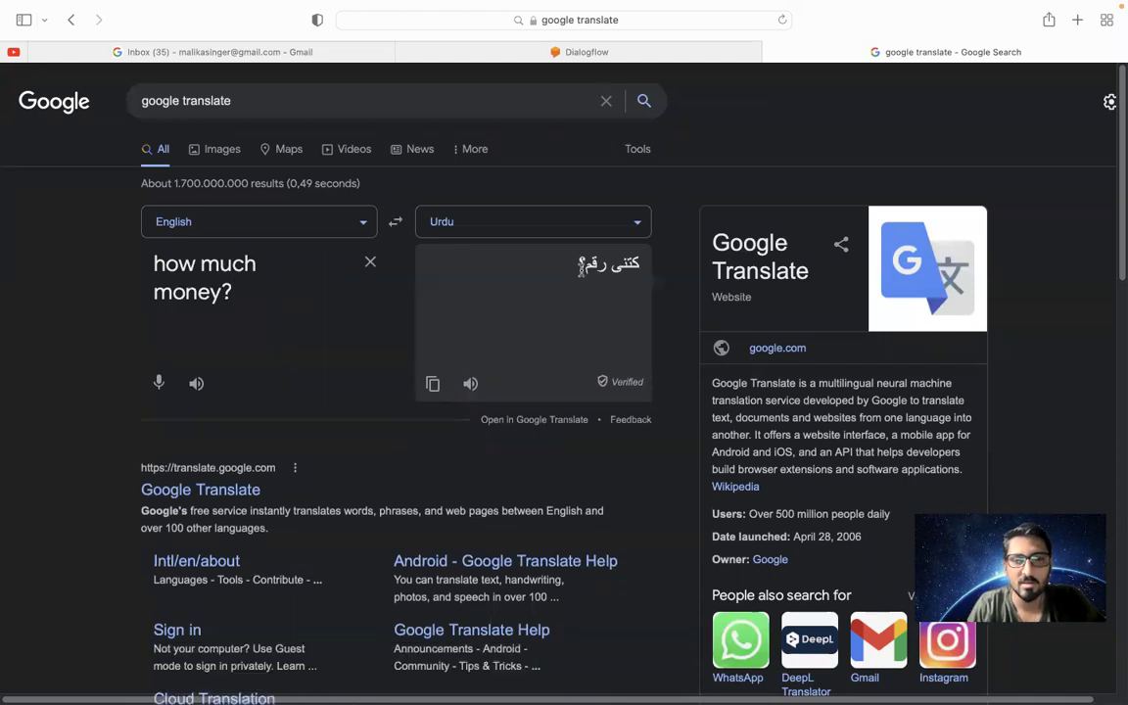
Copy the Urdu translation "کتنی رقم؟" and add it in Dialogflow as the fourth prompt for the number-integer parameter
{"action": "left_click_drag", "start_coordinate": [585, 262], "coordinate": [636, 264]}
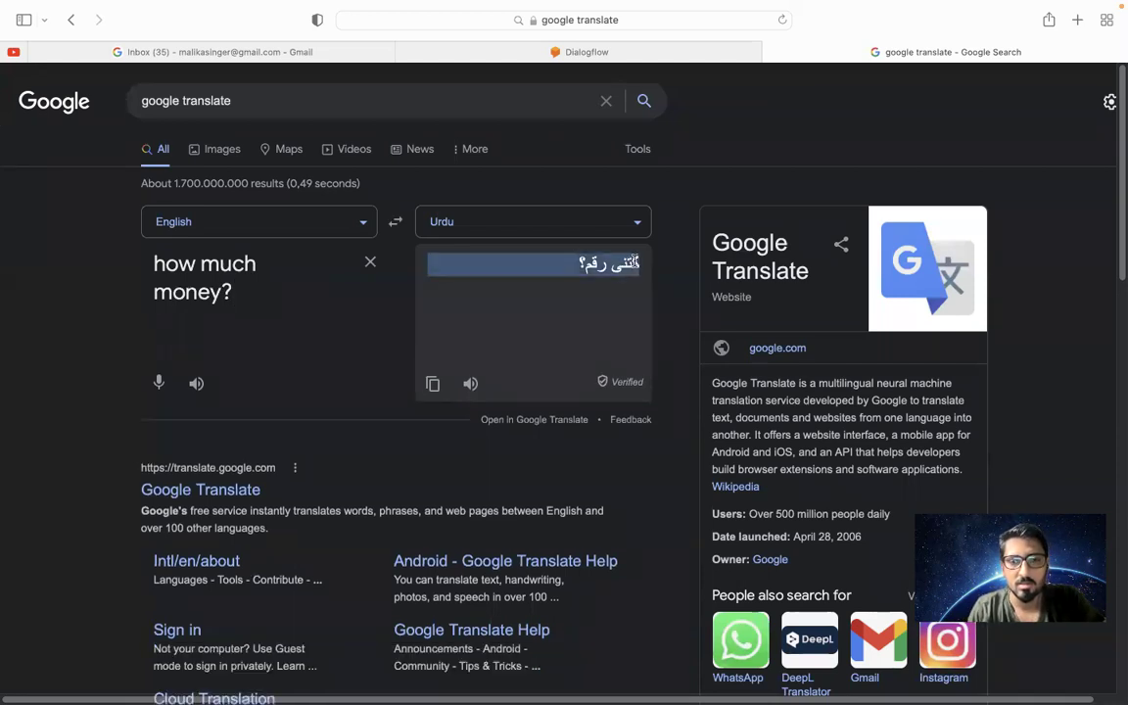
{"action": "left_click", "coordinate": [432, 384]}
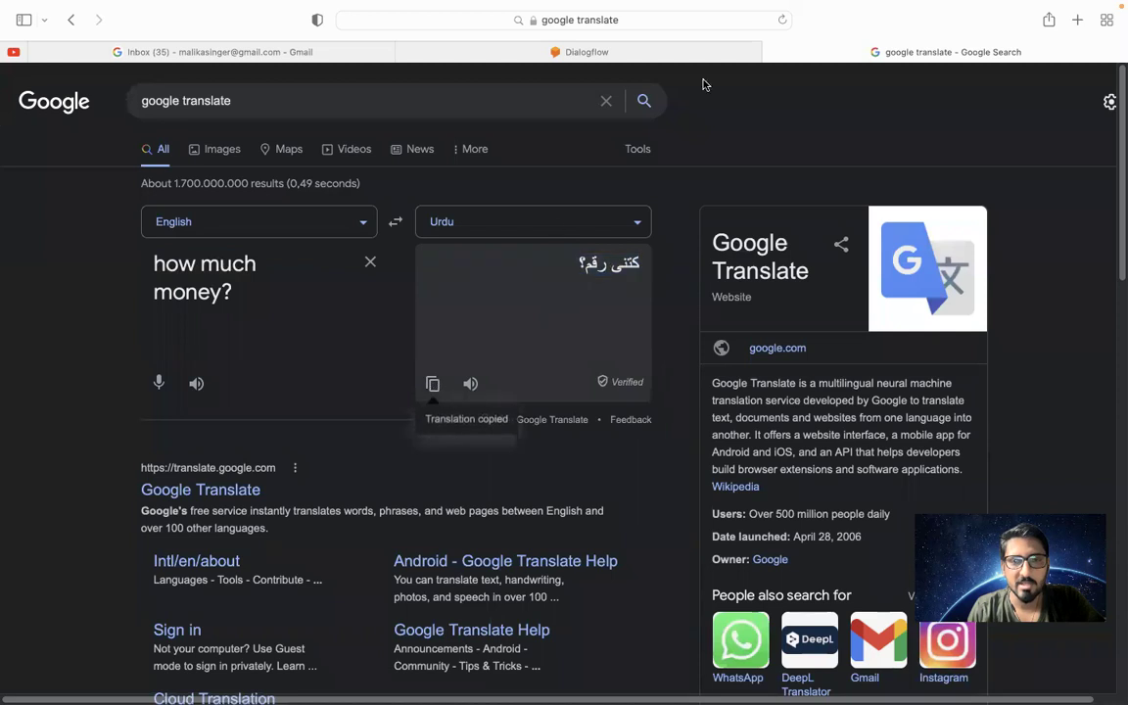
{"action": "left_click", "coordinate": [647, 54]}
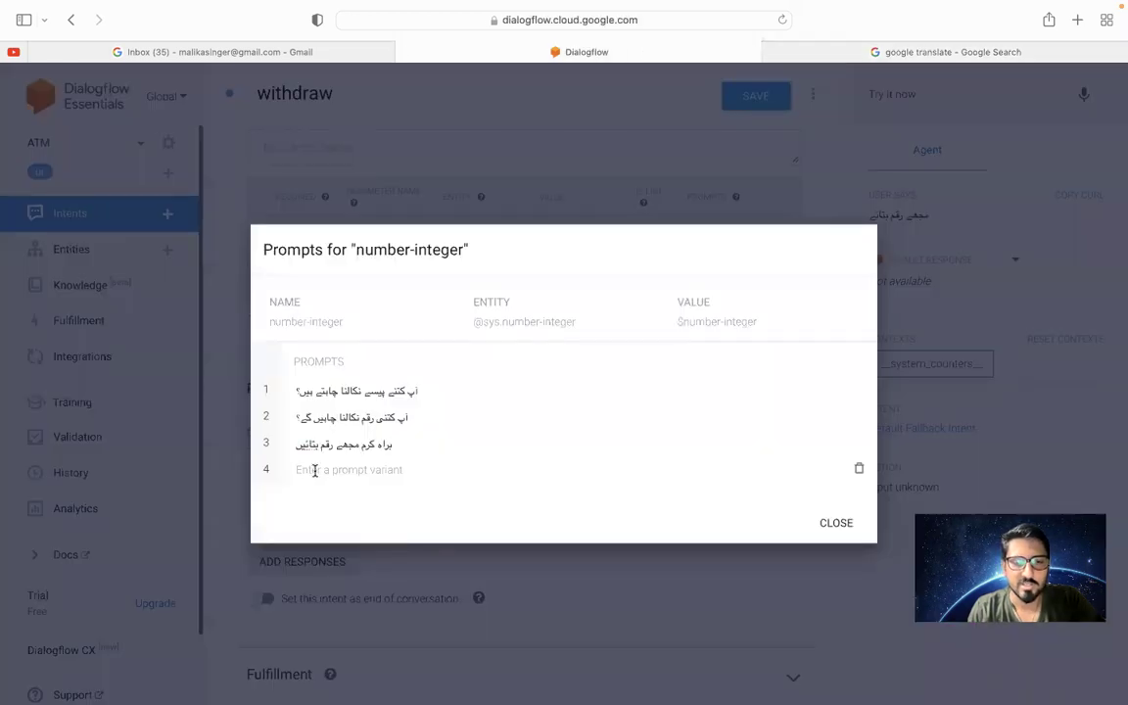
{"action": "left_click", "coordinate": [315, 472]}
{"action": "key", "text": "cmd+v"}
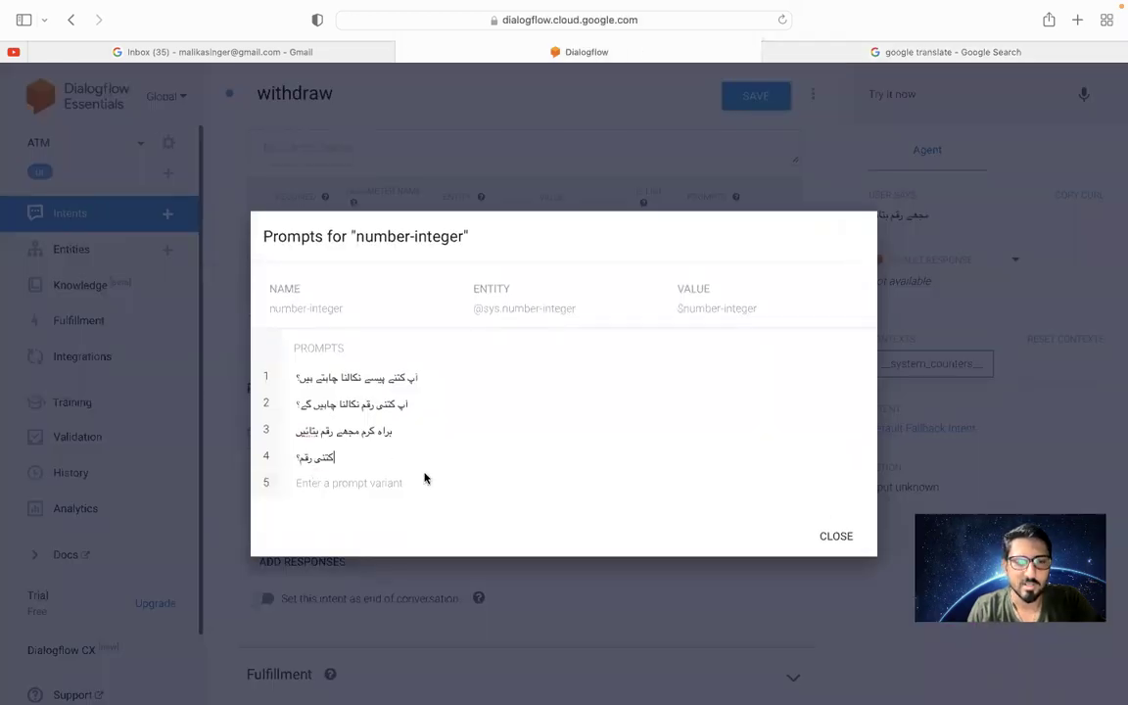
Close the number-integer prompts and save the "withdraw" intent
{"action": "left_click", "coordinate": [836, 537]}
{"action": "scroll", "coordinate": [549, 450], "scroll_direction": "down", "scroll_amount": 1}
{"action": "left_click", "coordinate": [746, 97]}
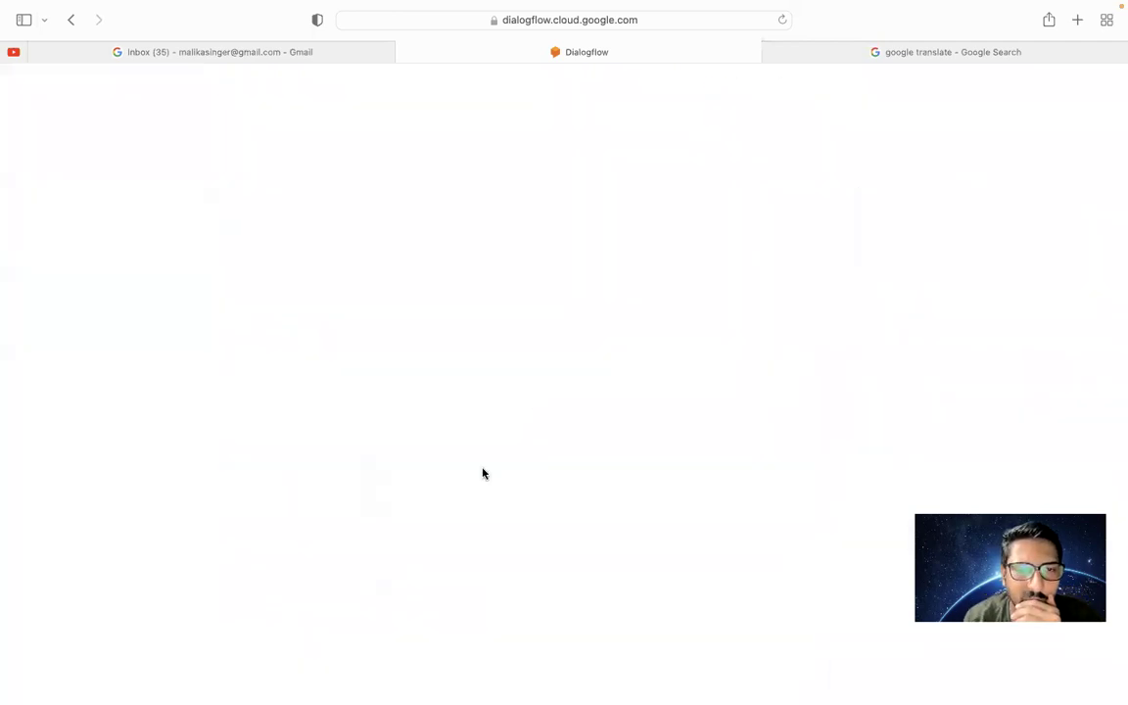
{"action": "scroll", "coordinate": [454, 374], "scroll_direction": "down", "scroll_amount": 10}
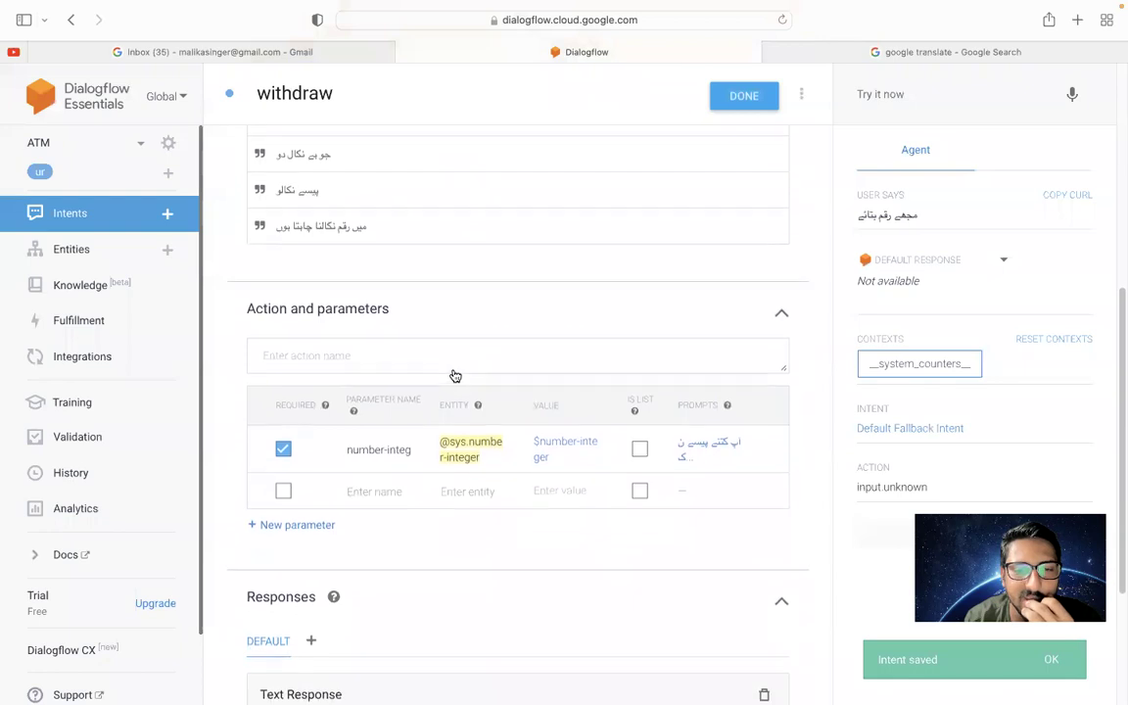
{"action": "scroll", "coordinate": [455, 376], "scroll_direction": "up", "scroll_amount": 5}
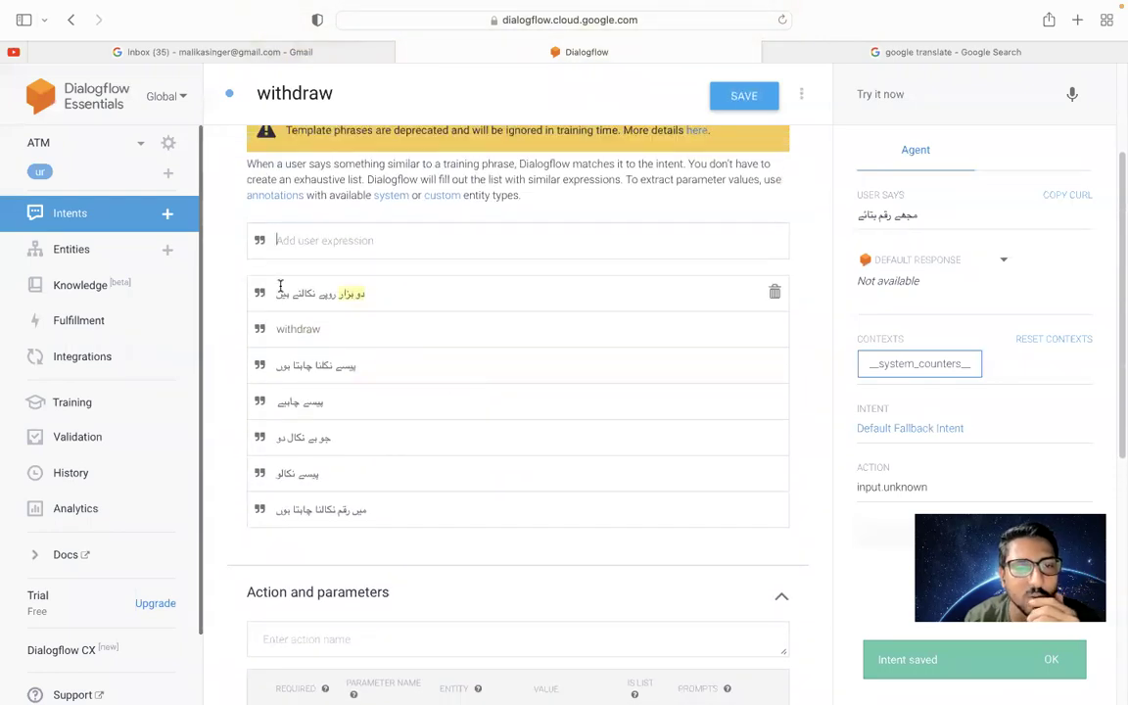
Switch to Google Translate and try the romanized phrases "mujhe do hazar", "mujhe 5 sao" and "mujhe panch sao" for an Urdu translation
{"action": "left_click", "coordinate": [927, 56]}
{"action": "triple_click", "coordinate": [221, 256]}
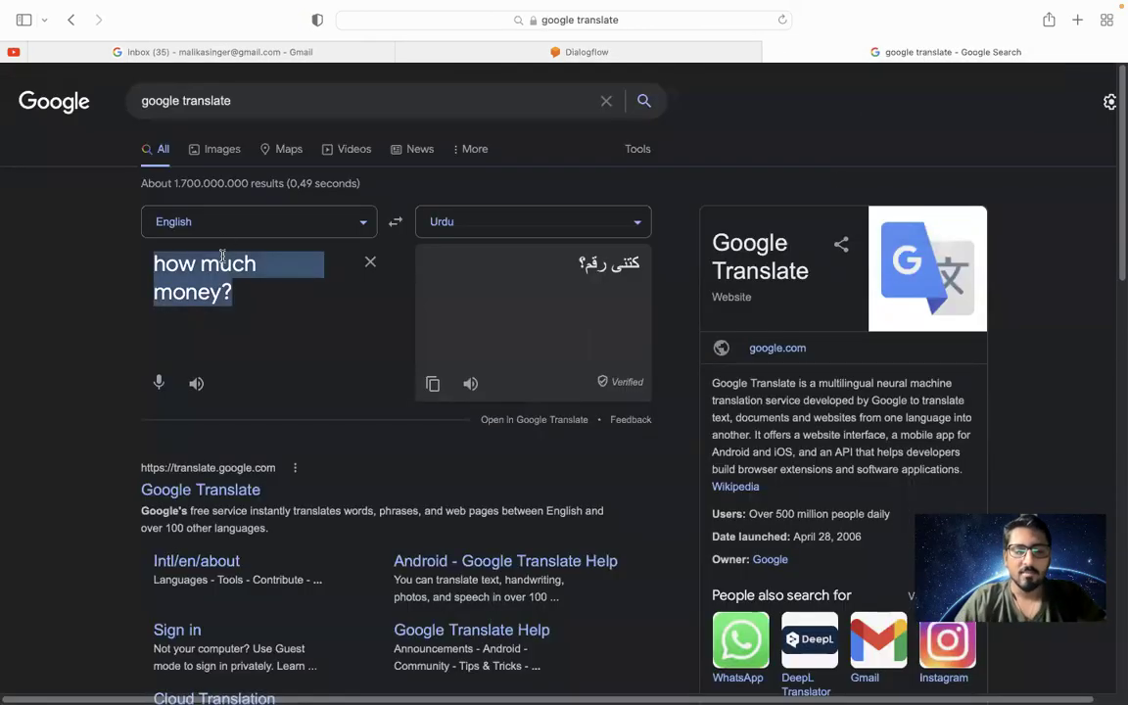
{"action": "type", "text": "mujhe"}
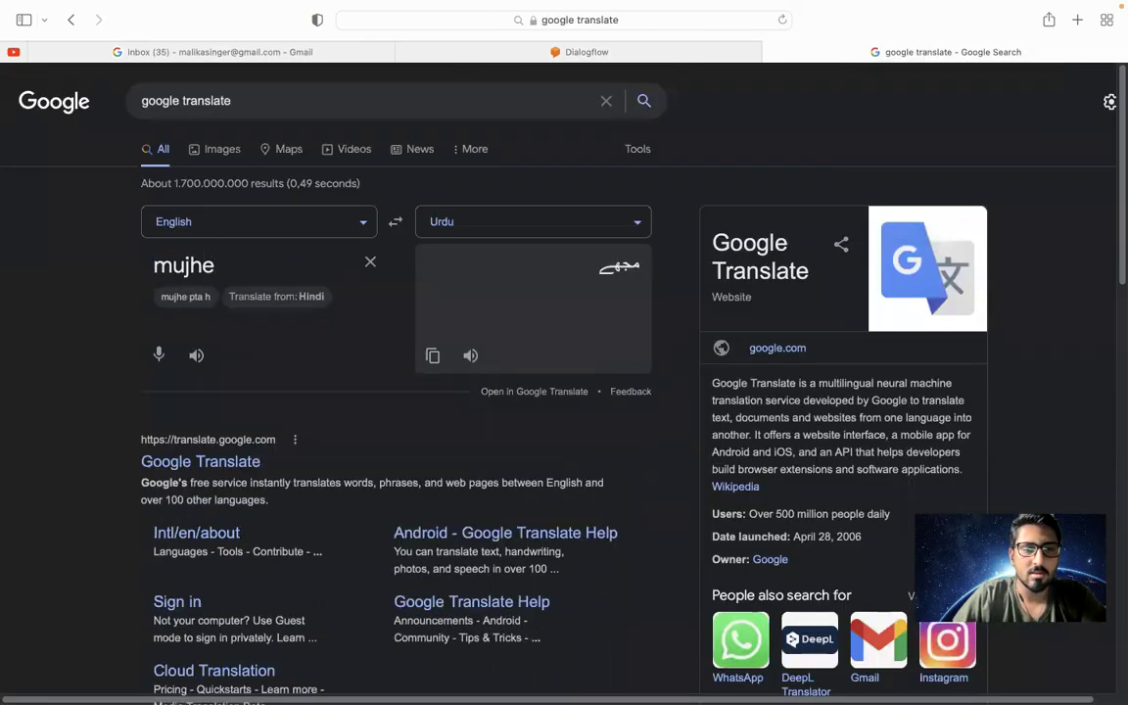
{"action": "type", "text": " do hazar"}
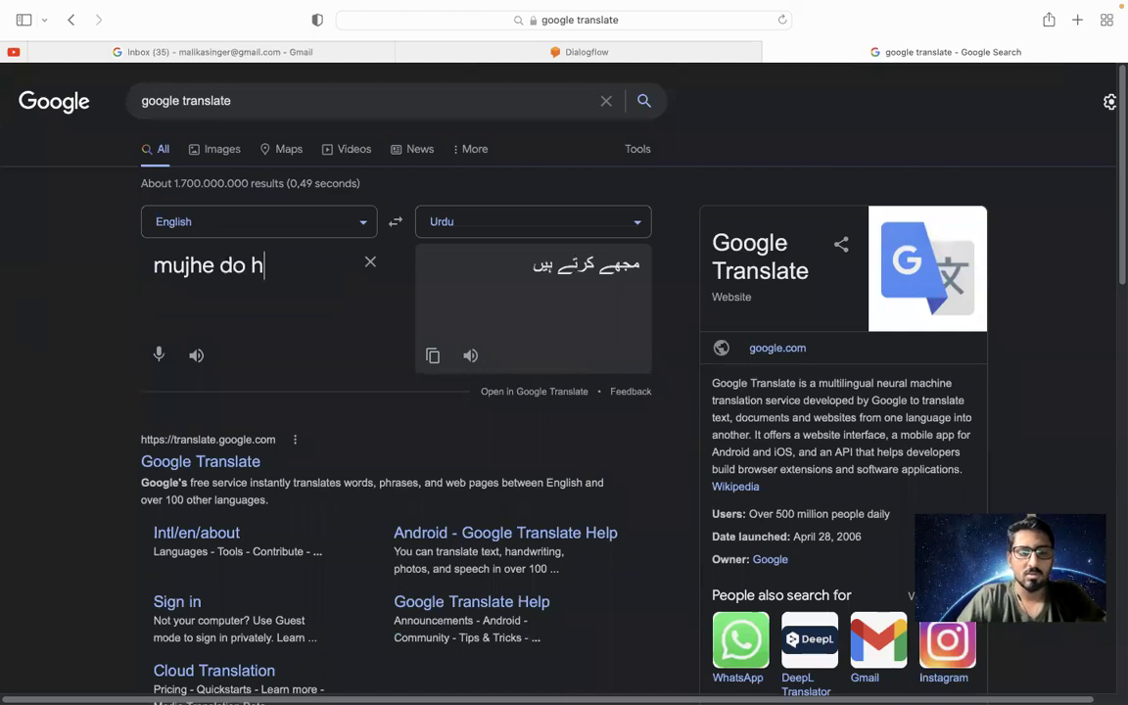
{"action": "key", "text": "BackSpace"}
{"action": "key", "text": "BackSpace"}
{"action": "key", "text": "BackSpace"}
{"action": "key", "text": "BackSpace"}
{"action": "key", "text": "BackSpace"}
{"action": "key", "text": "BackSpace"}
{"action": "key", "text": "BackSpace"}
{"action": "key", "text": "BackSpace"}
{"action": "key", "text": "BackSpace"}
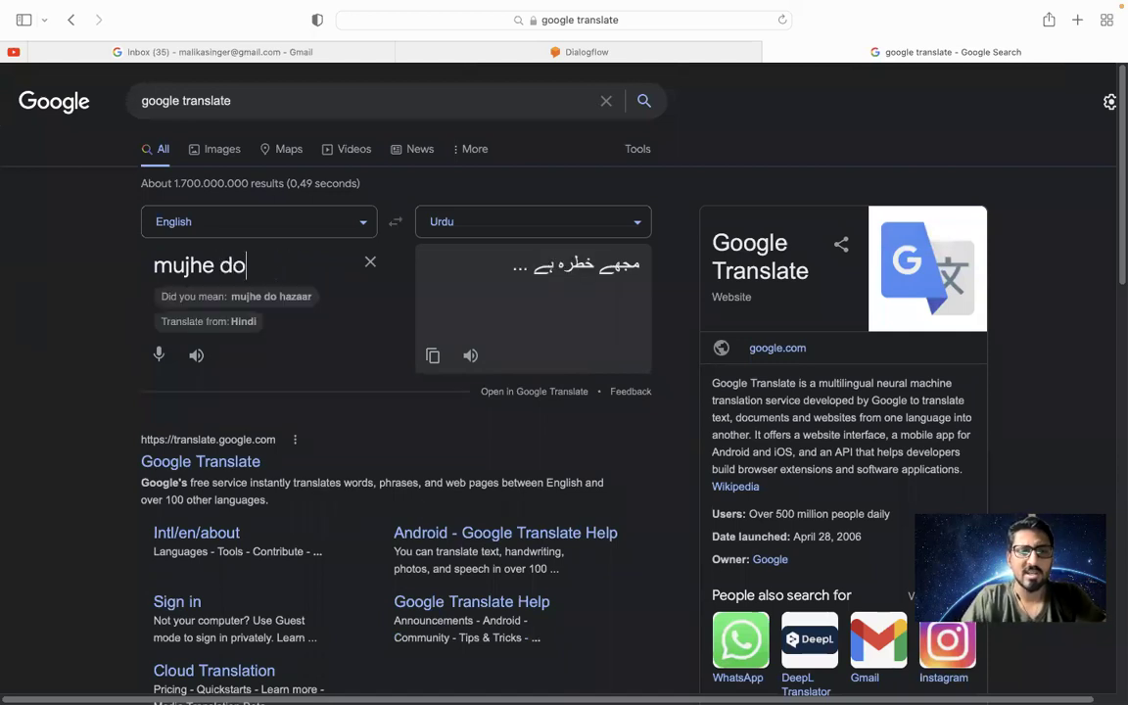
{"action": "type", "text": "5 sao"}
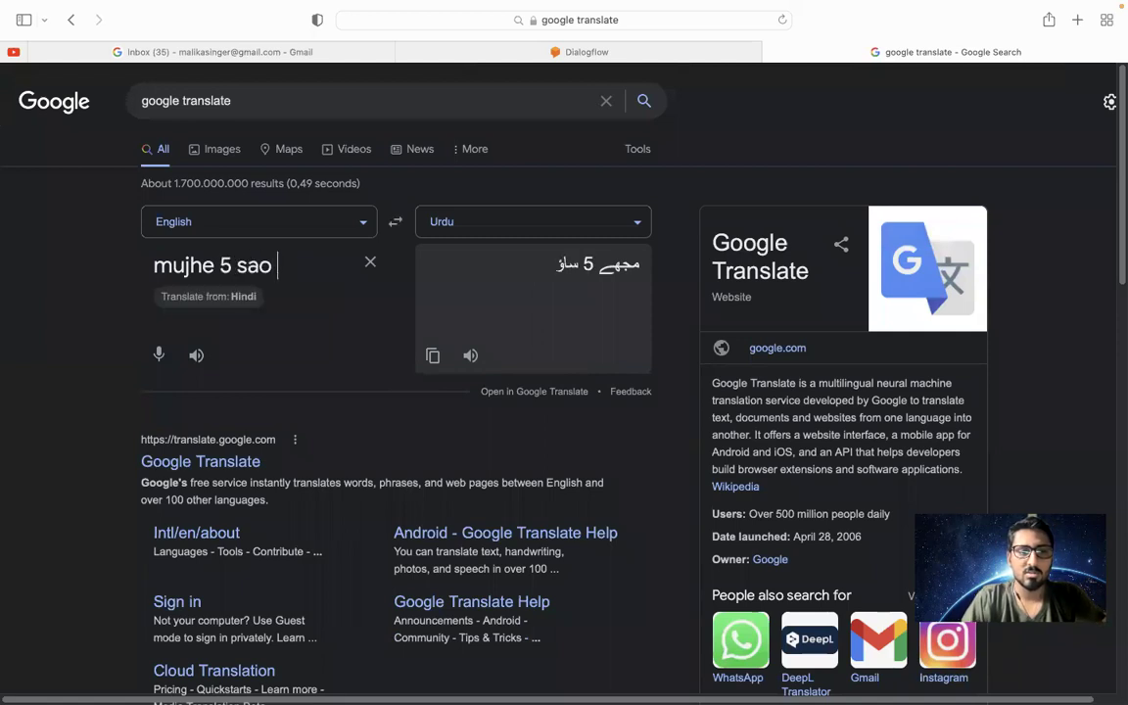
{"action": "key", "text": "BackSpace"}
{"action": "key", "text": "BackSpace"}
{"action": "key", "text": "BackSpace"}
{"action": "key", "text": "BackSpace"}
{"action": "key", "text": "BackSpace"}
{"action": "key", "text": "BackSpace"}
{"action": "key", "text": "BackSpace"}
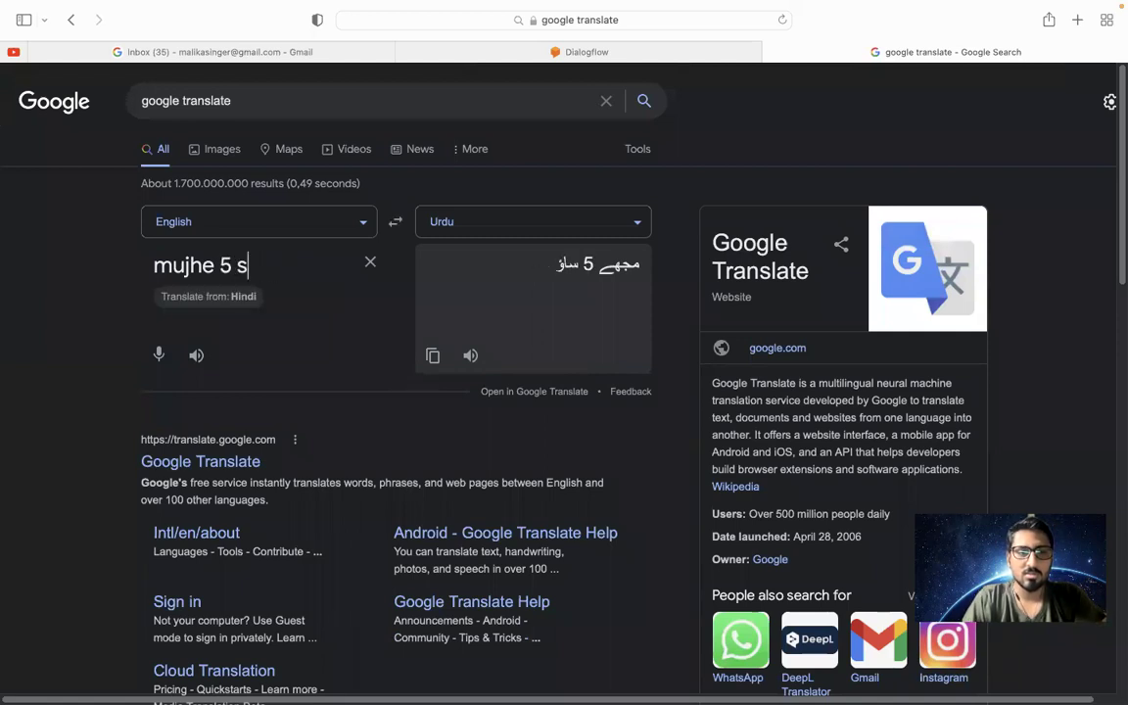
{"action": "type", "text": "panch sao"}
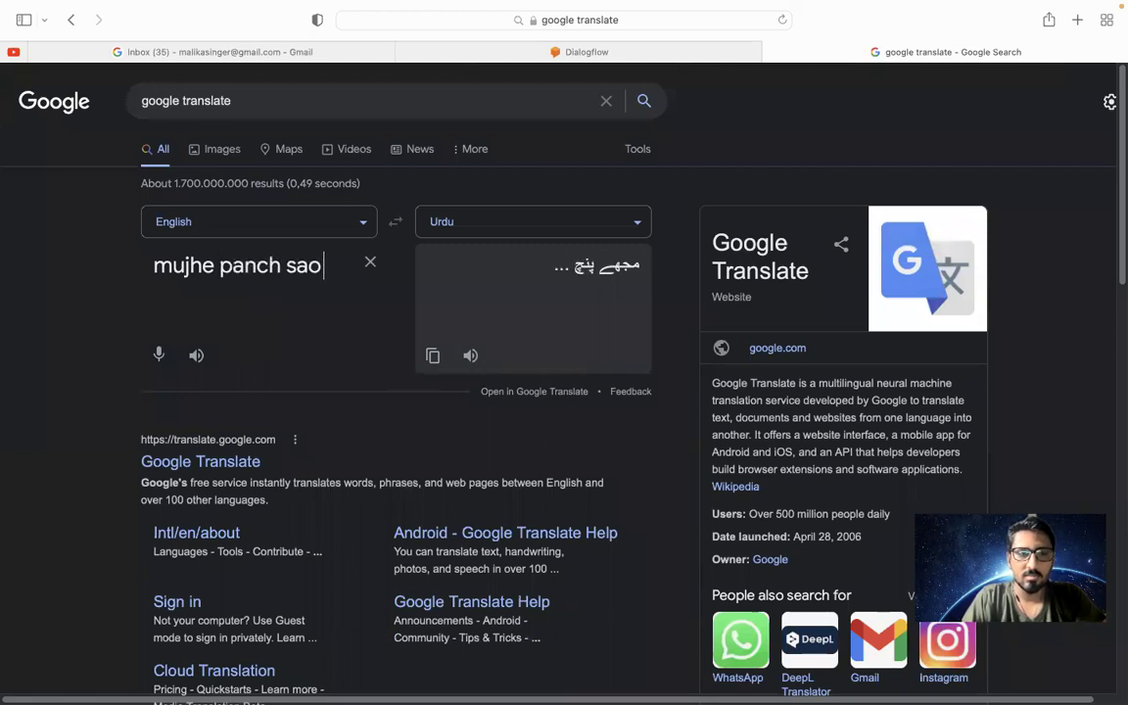
Replace the source text with "I would like to withdraw 500 rupees" to translate it into Urdu
{"action": "key", "text": "super+a"}
{"action": "key", "text": "BackSpace"}
{"action": "type", "text": "I"}
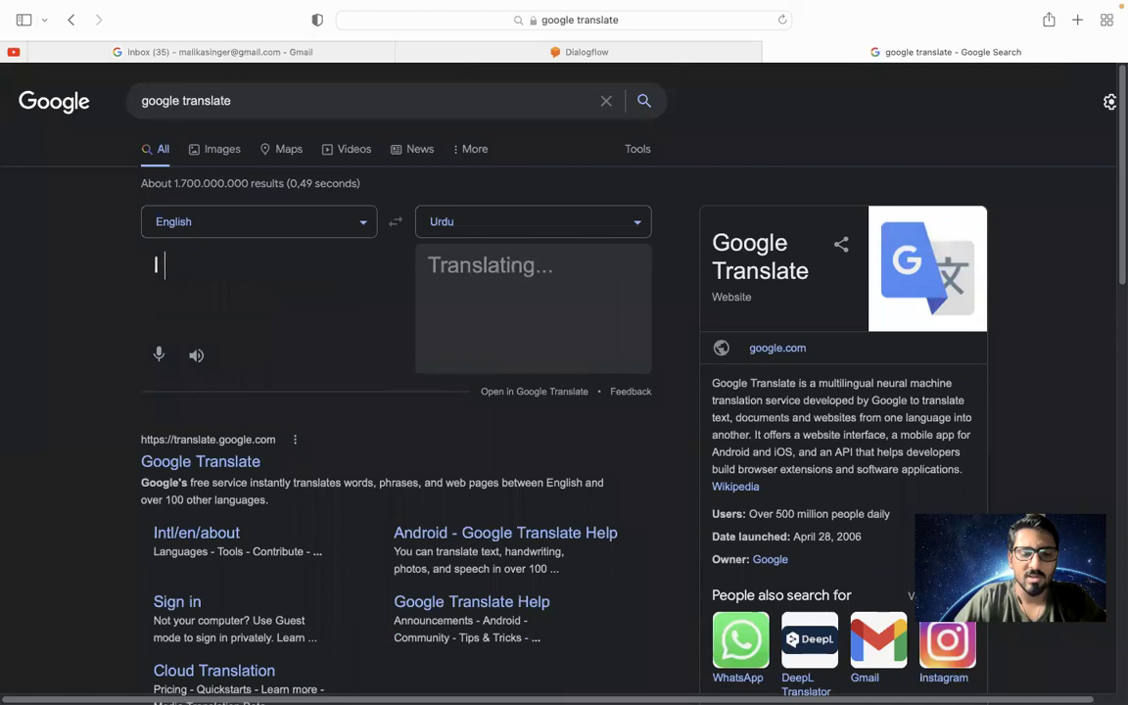
{"action": "type", "text": " would like to"}
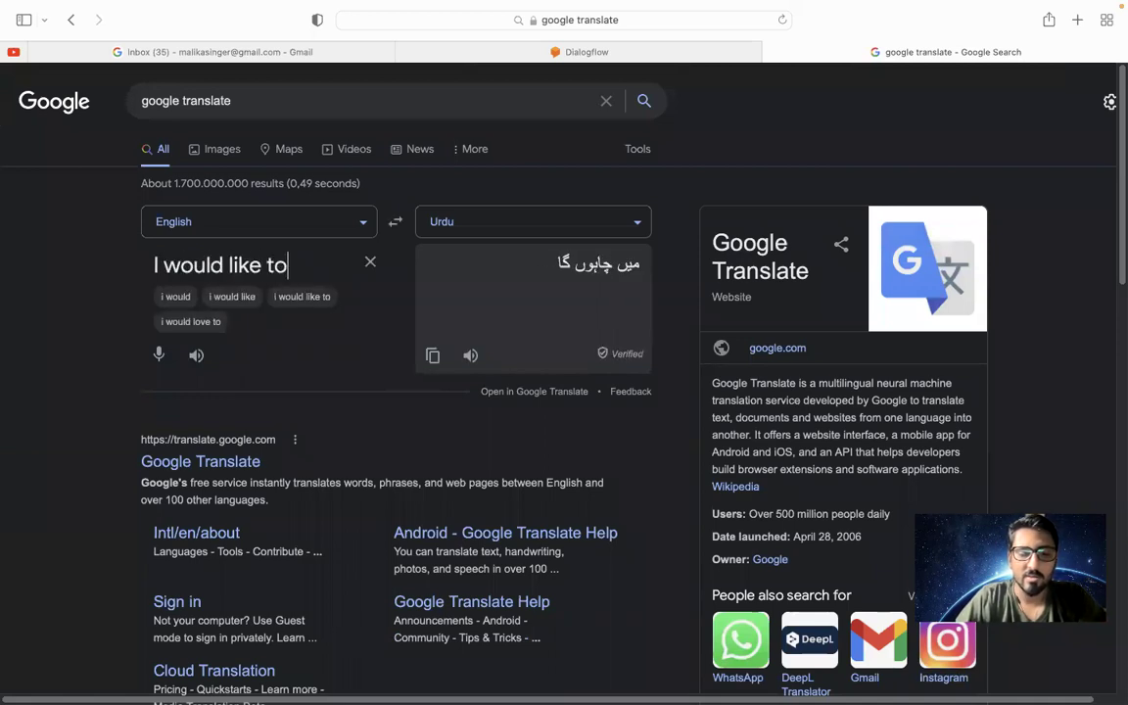
{"action": "type", "text": " withdr"}
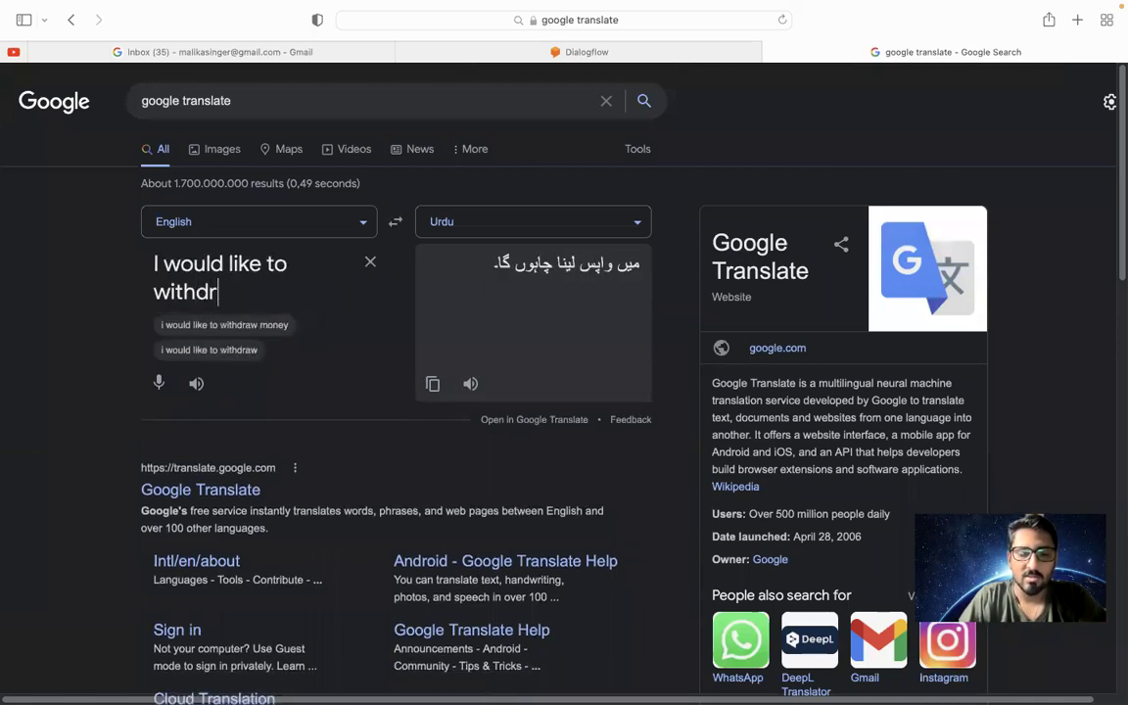
{"action": "type", "text": "aw 500 rupees"}
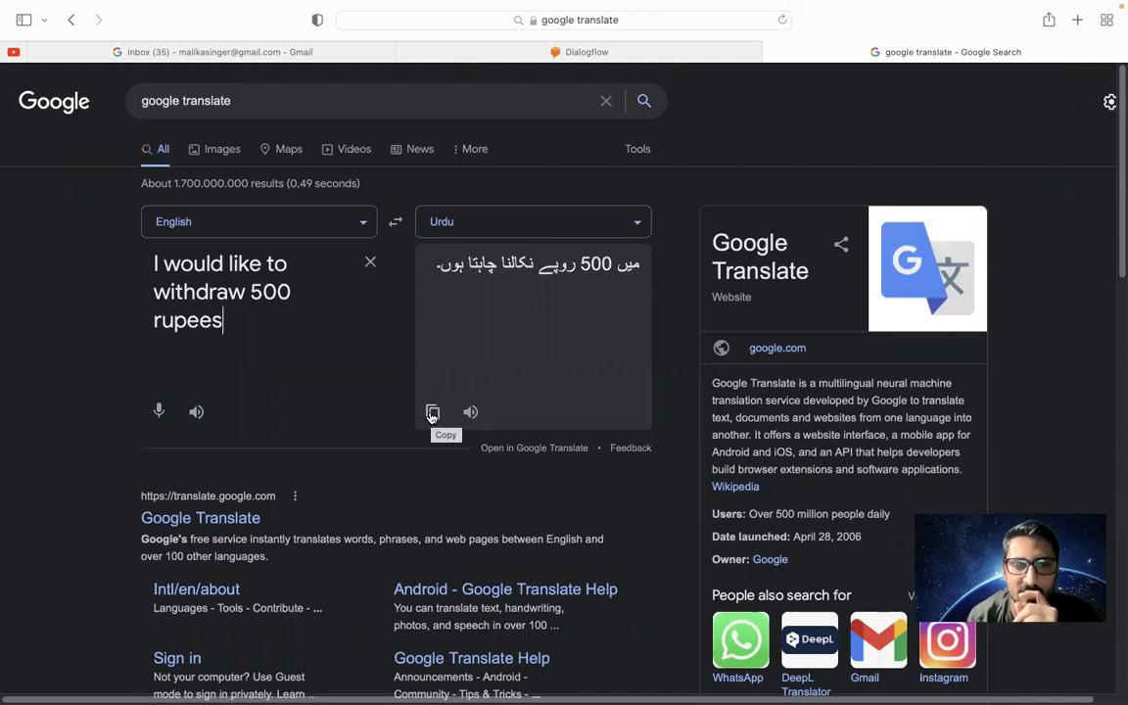
Spell out the amount in the source text as "five hundred" and copy the Urdu translation
{"action": "triple_click", "coordinate": [293, 292]}
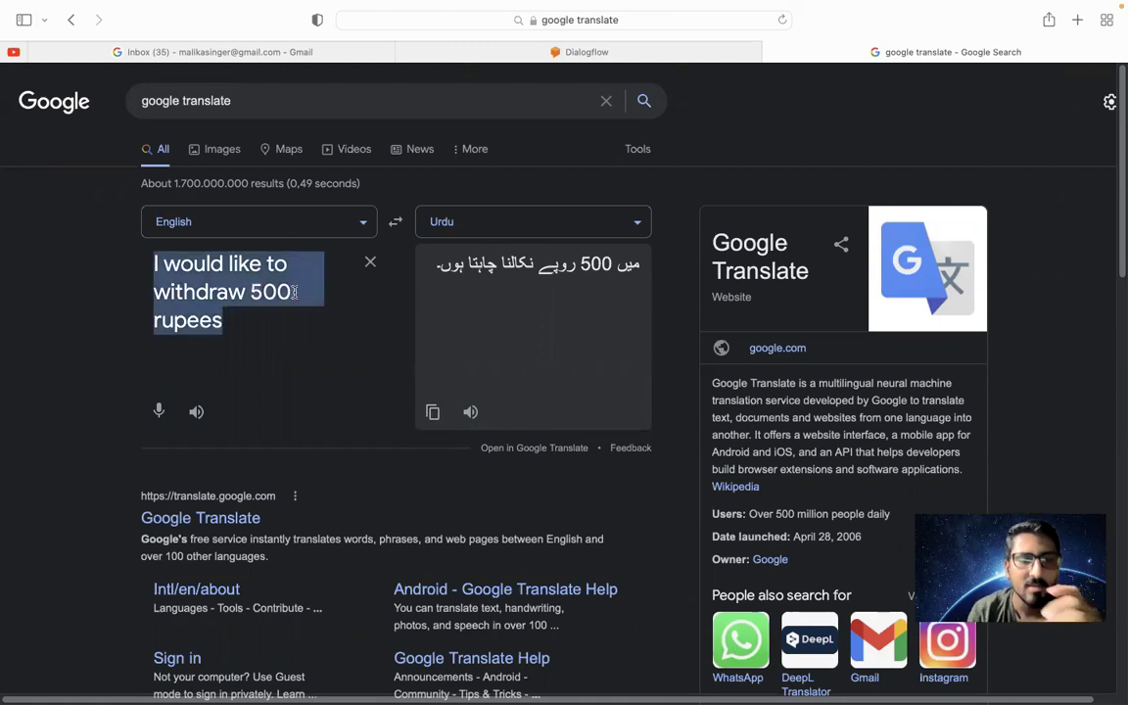
{"action": "left_click", "coordinate": [293, 292]}
{"action": "key", "text": "BackSpace"}
{"action": "key", "text": "BackSpace"}
{"action": "key", "text": "BackSpace"}
{"action": "key", "text": "BackSpace"}
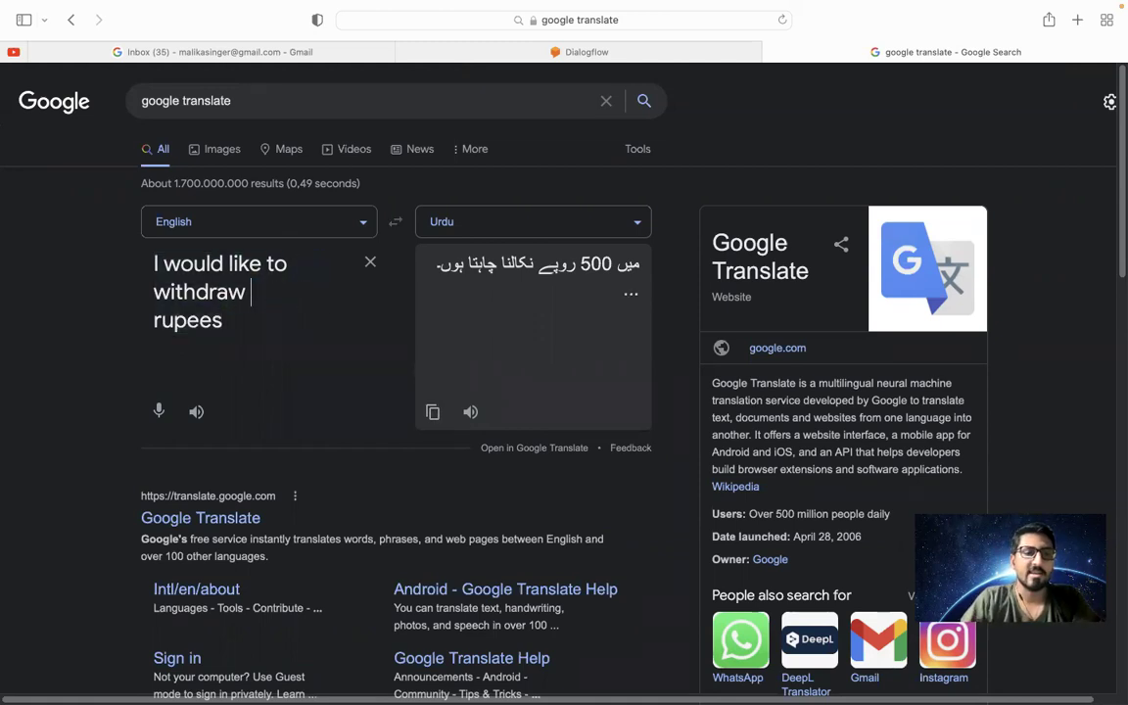
{"action": "type", "text": "fir"}
{"action": "key", "text": "BackSpace"}
{"action": "type", "text": "ve"}
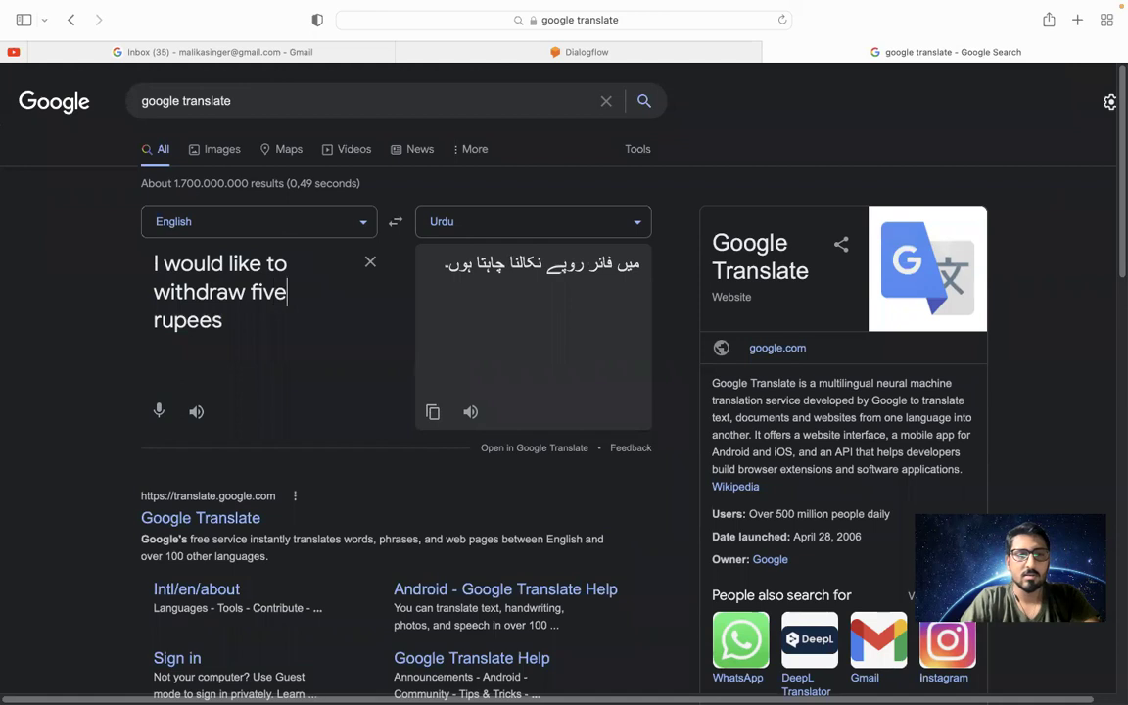
{"action": "type", "text": " hundre"}
{"action": "key", "text": "BackSpace"}
{"action": "type", "text": "red"}
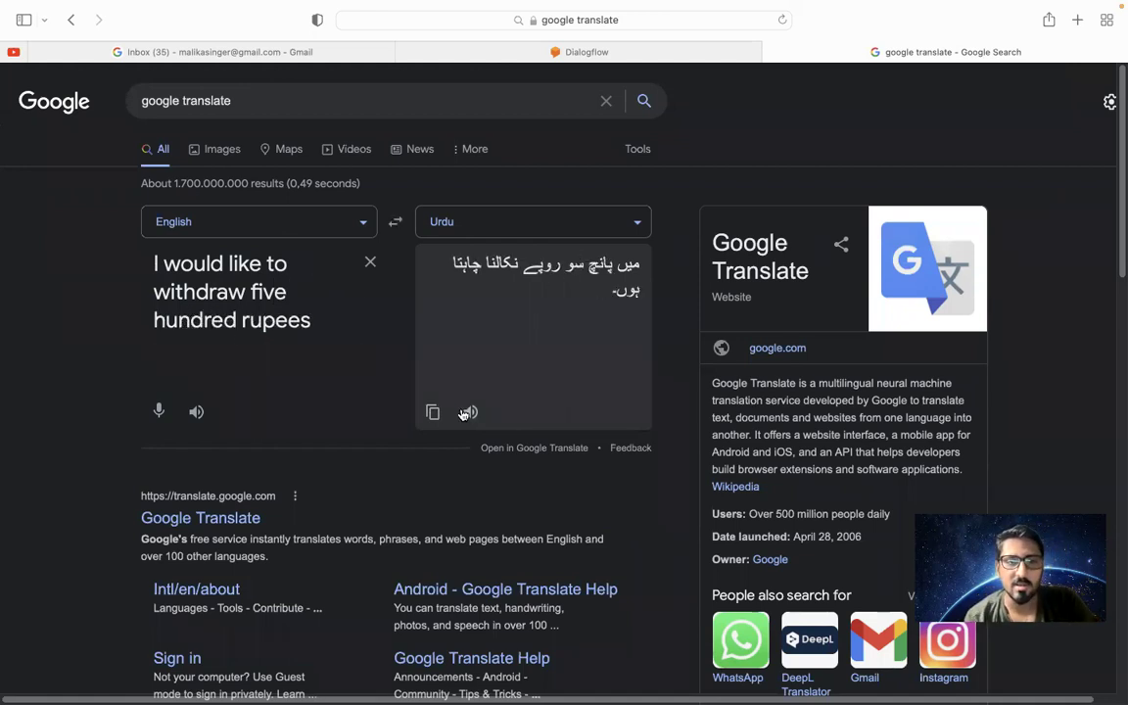
{"action": "left_click", "coordinate": [432, 411]}
Back in Dialogflow, add the copied "میں پانچ سو روپے نکالنا چاہتا ہوں۔" as a training phrase for the "withdraw" intent
{"action": "left_click", "coordinate": [697, 54]}
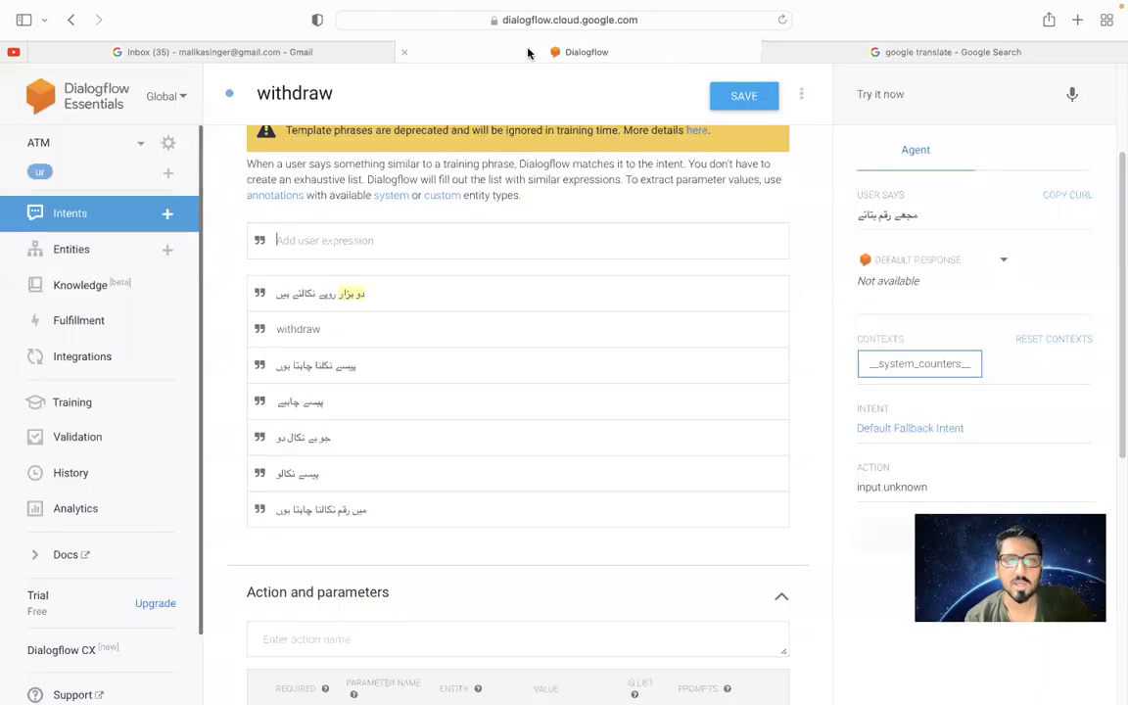
{"action": "key", "text": "cmd+v"}
{"action": "key", "text": "Return"}
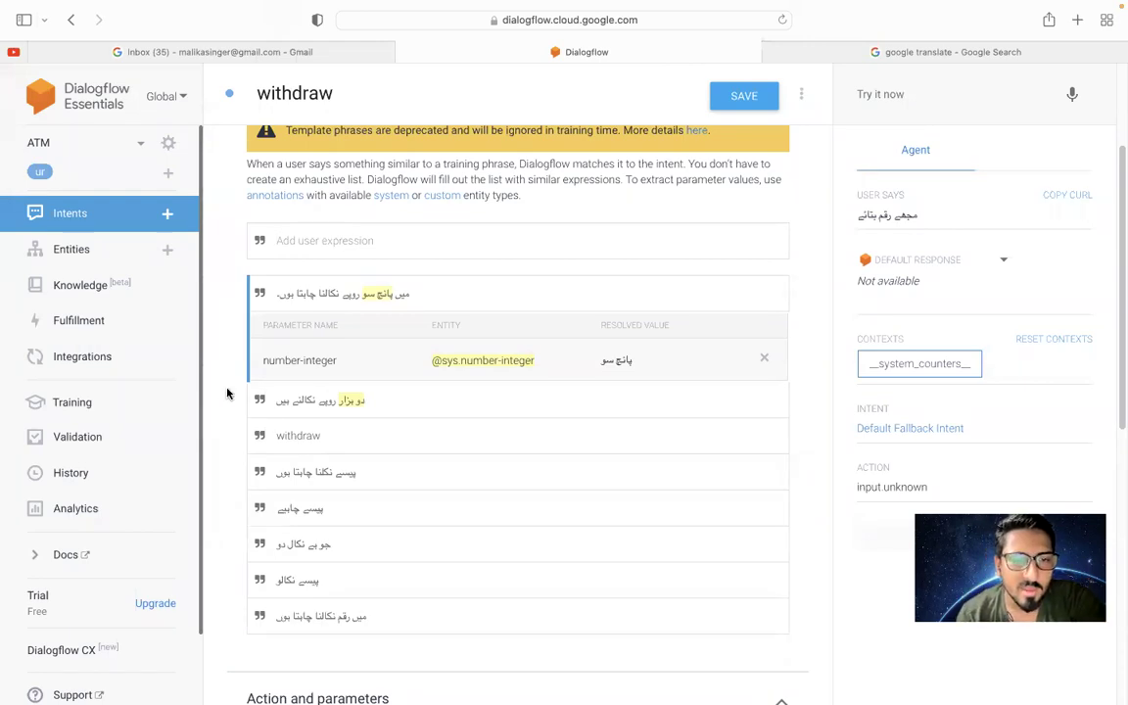
Remove the closing full stop from the new five-hundred-rupees training phrase and save the intent
{"action": "scroll", "coordinate": [219, 343], "scroll_direction": "down", "scroll_amount": 1}
{"action": "scroll", "coordinate": [224, 354], "scroll_direction": "up", "scroll_amount": 2}
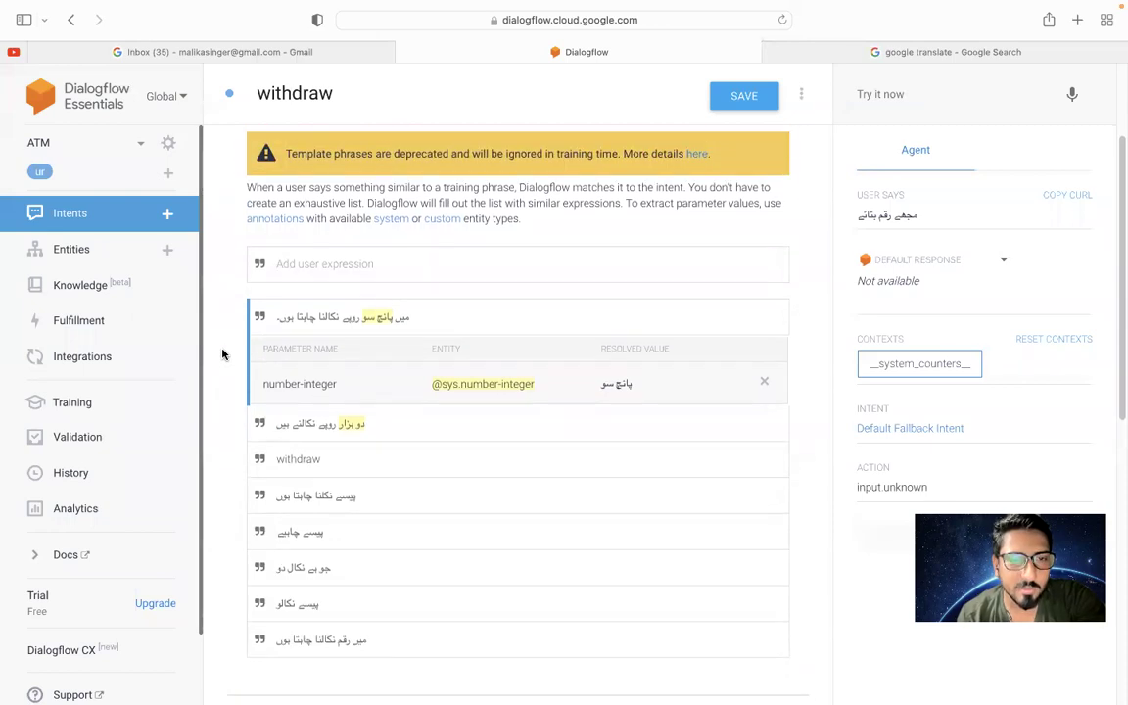
{"action": "left_click", "coordinate": [326, 319]}
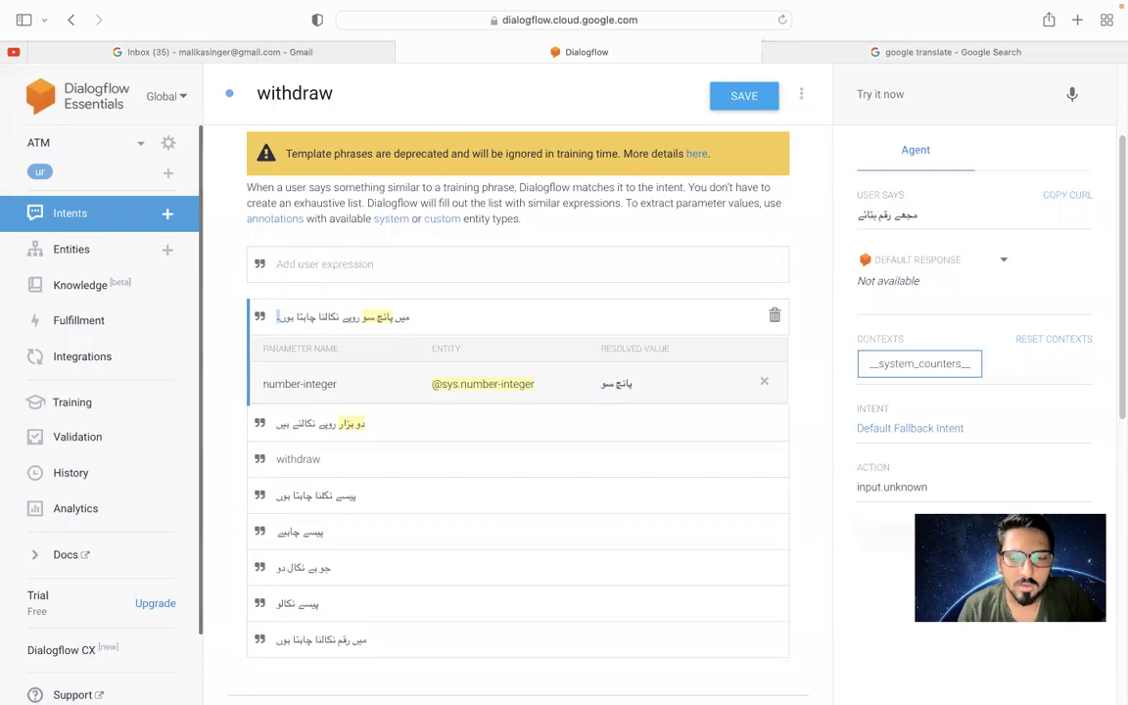
{"action": "left_click", "coordinate": [745, 95]}
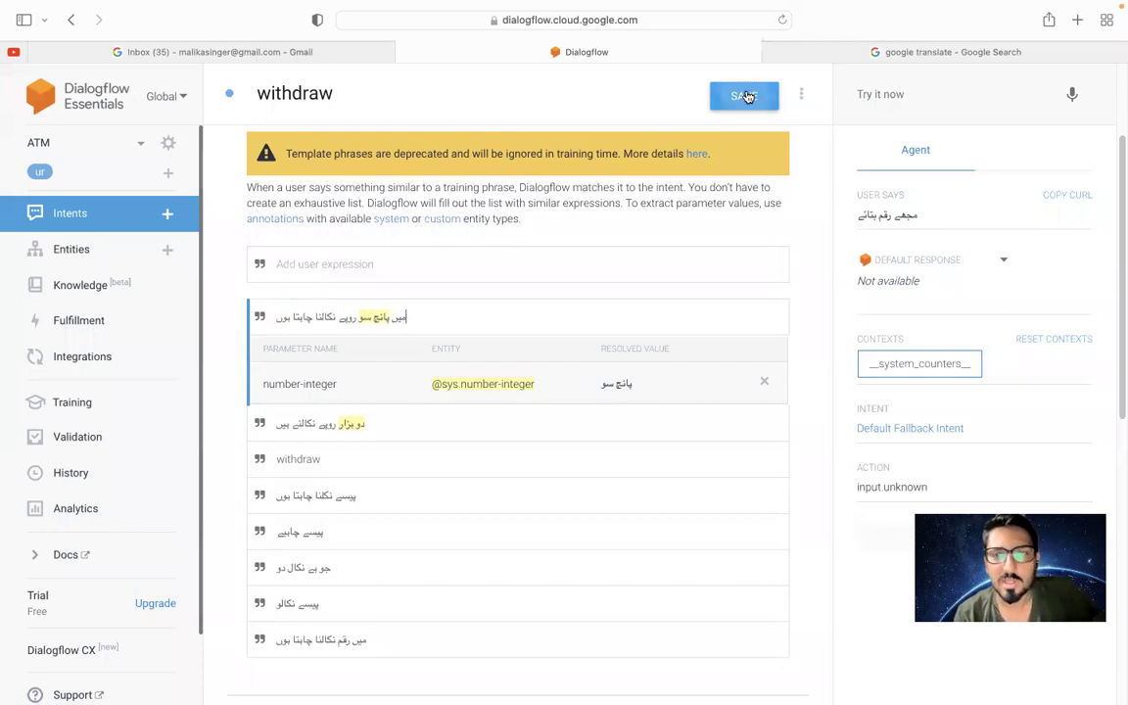
Return to Google Translate and replace the source text with "panch hazar nikalye"
{"action": "left_click", "coordinate": [876, 51]}
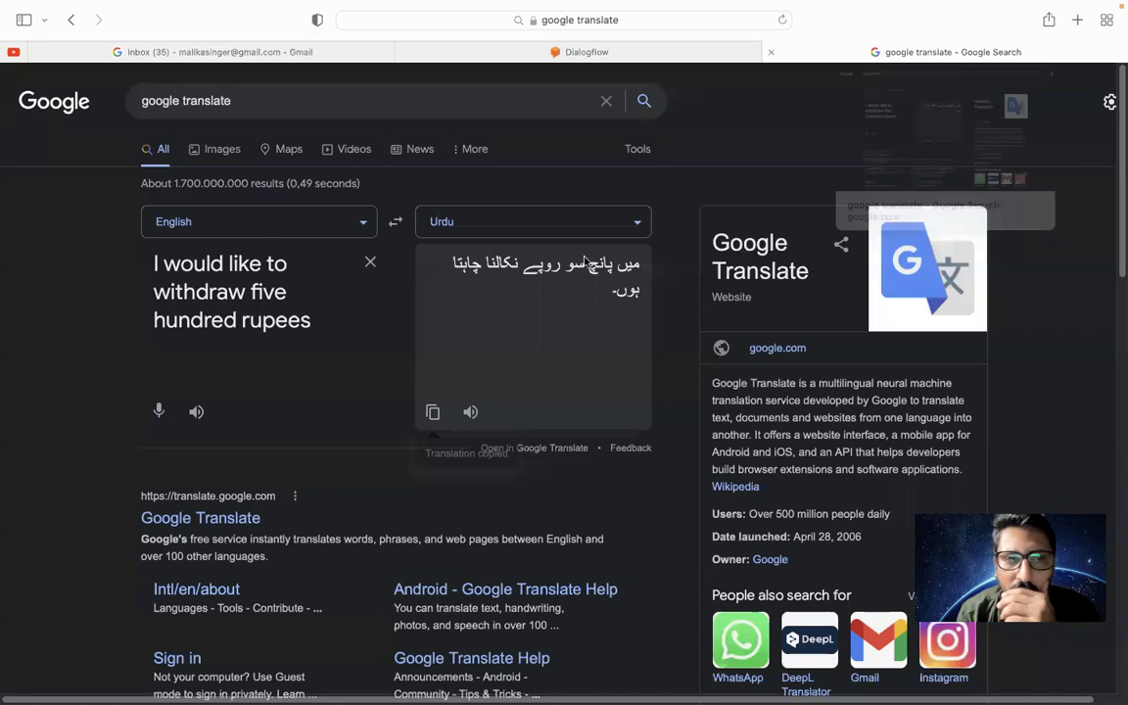
{"action": "triple_click", "coordinate": [231, 275]}
{"action": "key", "text": "BackSpace"}
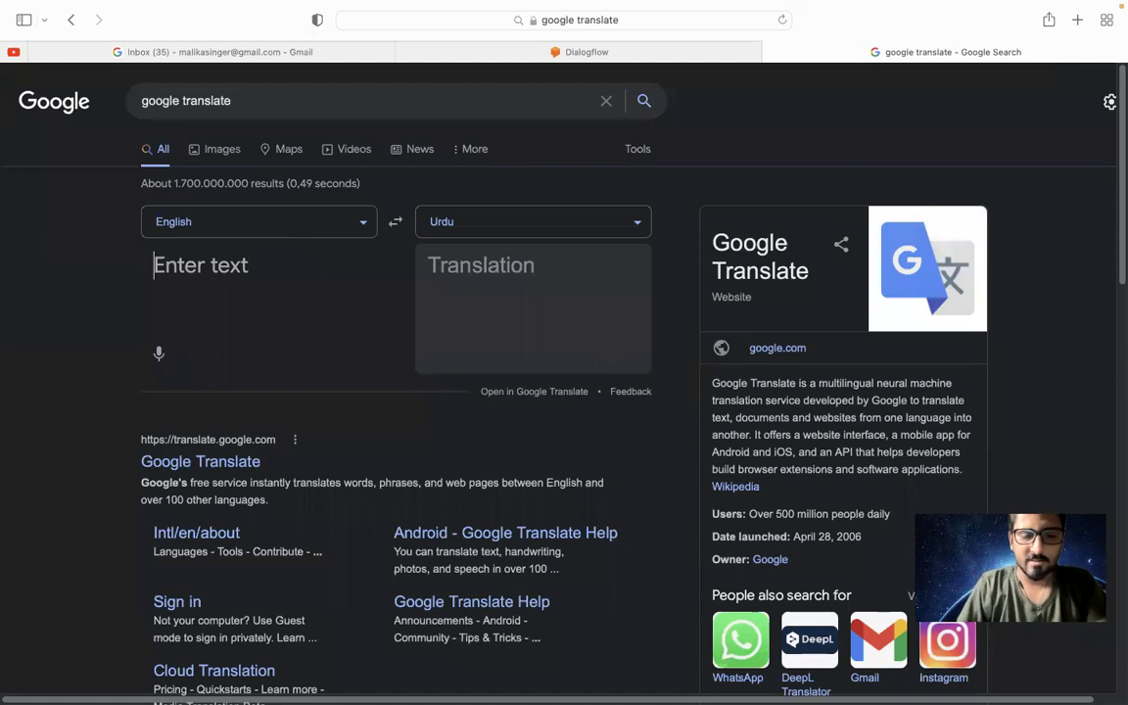
{"action": "type", "text": "panch h"}
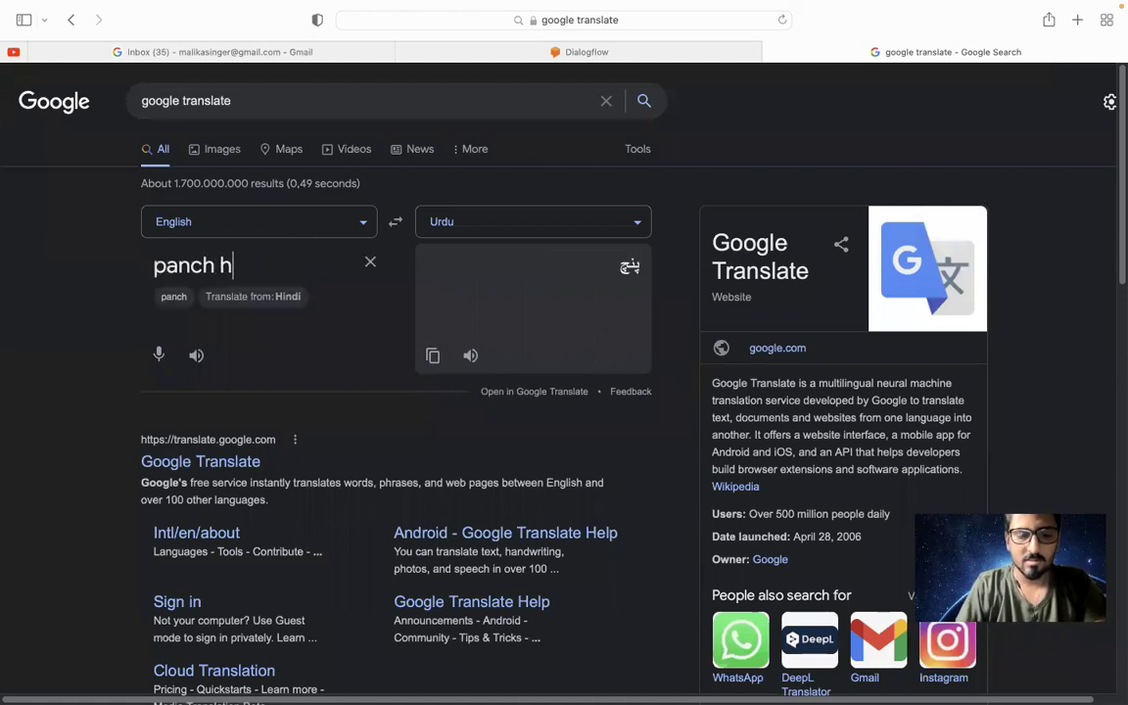
{"action": "type", "text": "azar nikal"}
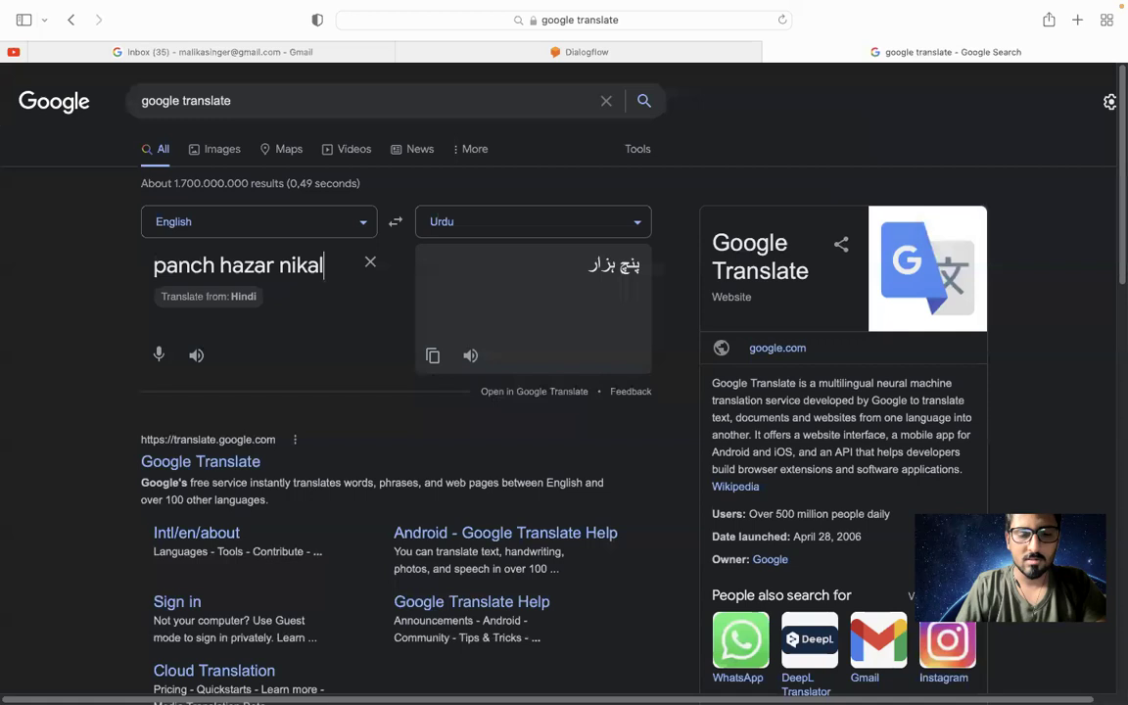
{"action": "type", "text": "ye"}
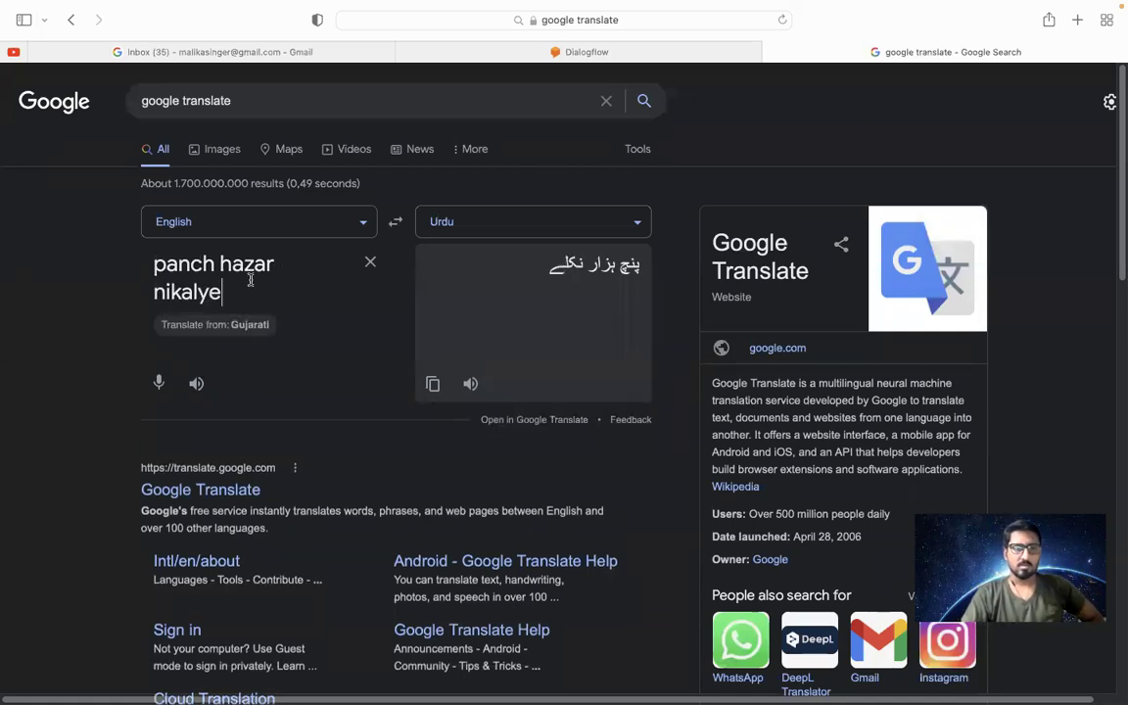
Try rewording the Google Translate source text as "panch hazar nikal dejye"
{"action": "key", "text": "BackSpace"}
{"action": "key", "text": "BackSpace"}
{"action": "type", "text": "djye"}
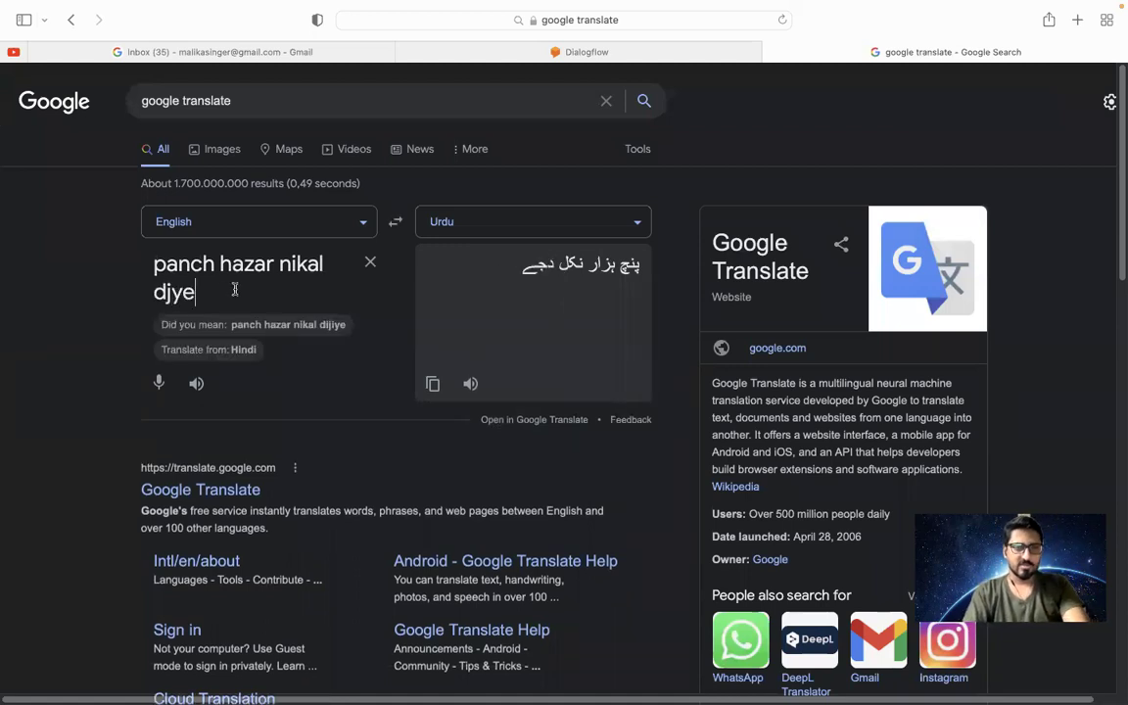
{"action": "key", "text": "Left"}
{"action": "key", "text": "Left"}
{"action": "key", "text": "Left"}
{"action": "type", "text": "e"}
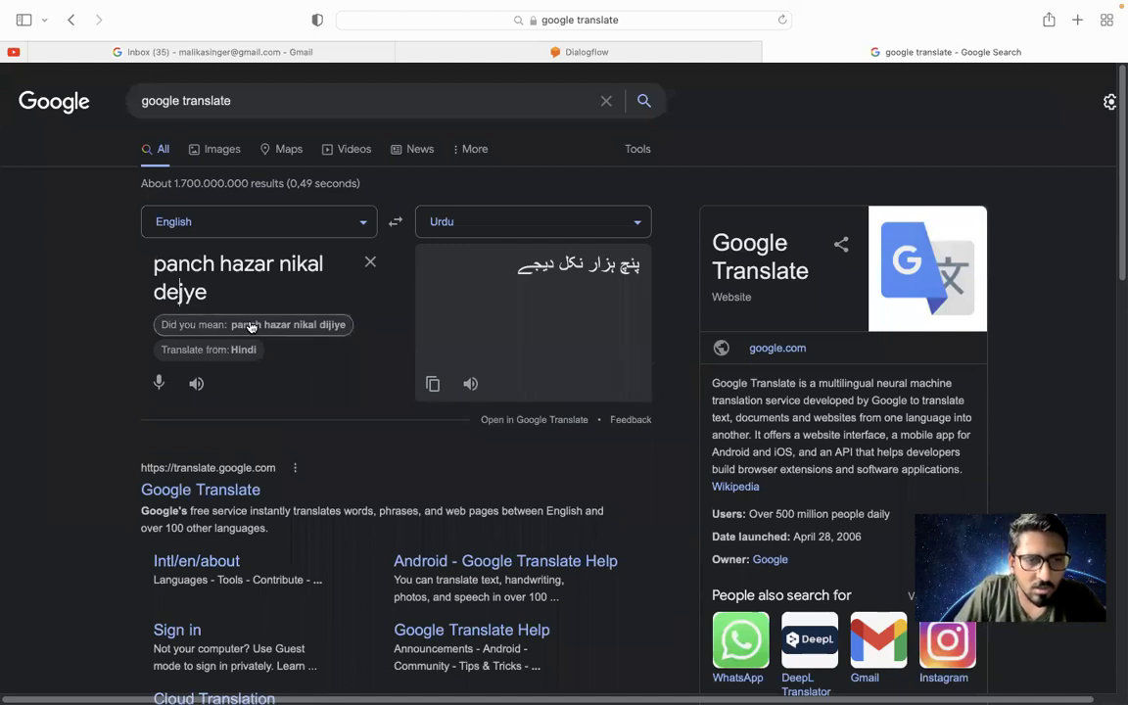
{"action": "triple_click", "coordinate": [237, 283]}
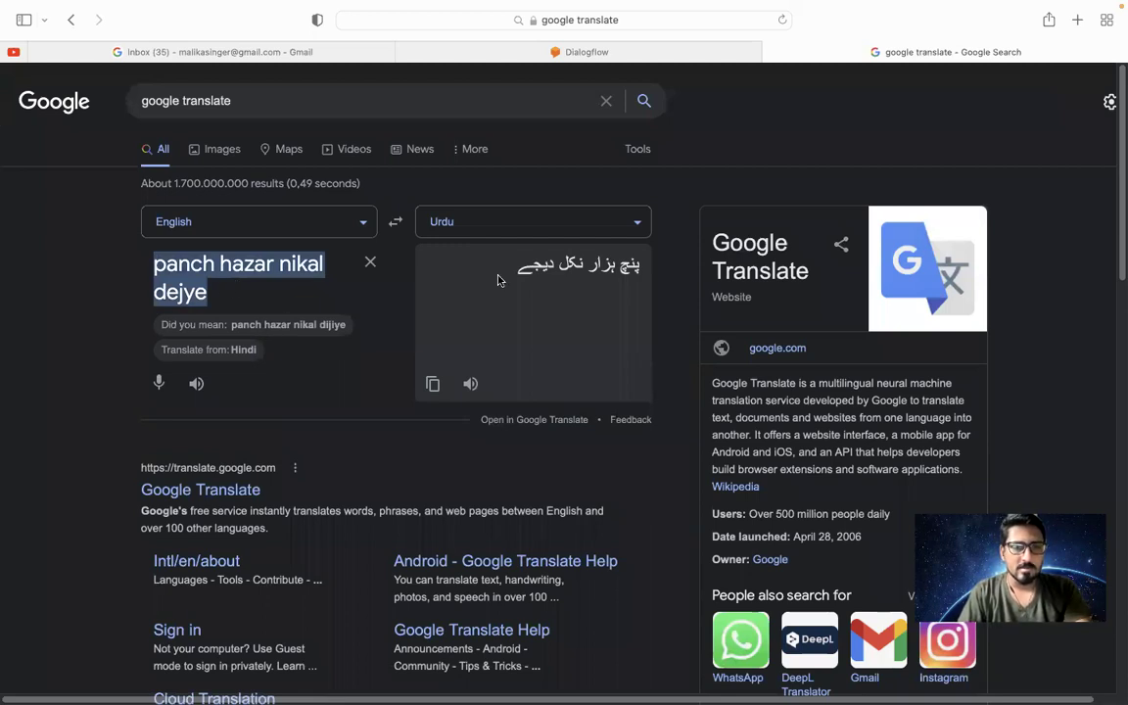
{"action": "left_click", "coordinate": [534, 270]}
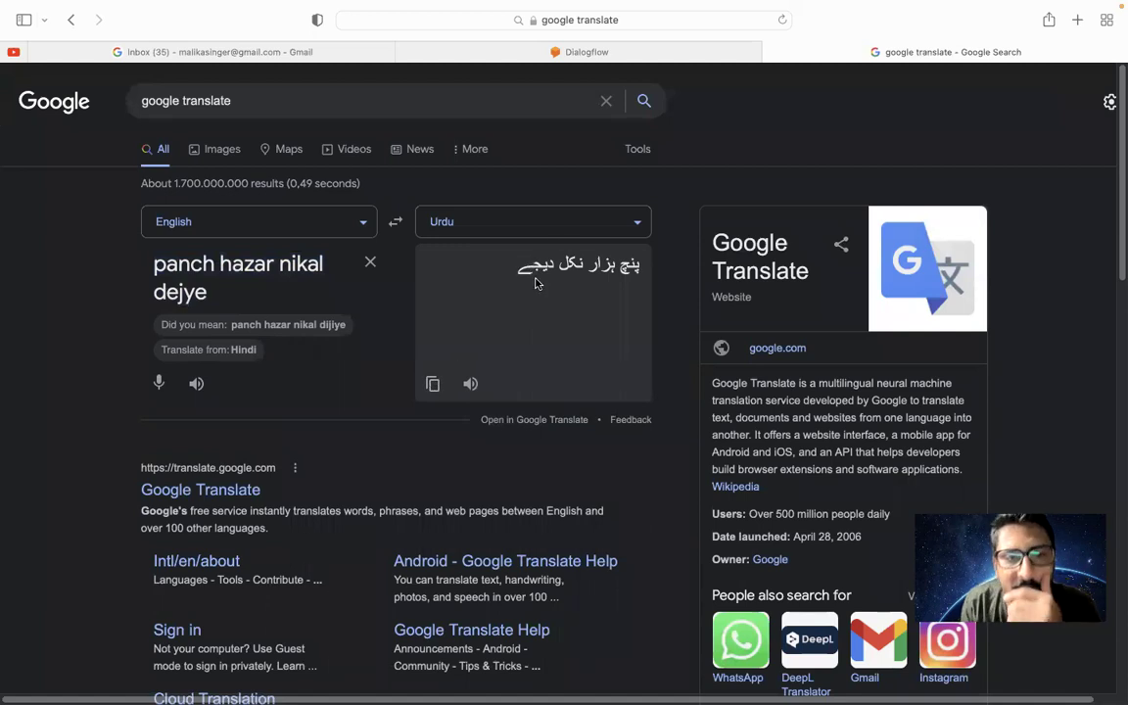
Replace the source text with "please give me five thousand" and copy its Urdu translation
{"action": "triple_click", "coordinate": [215, 290]}
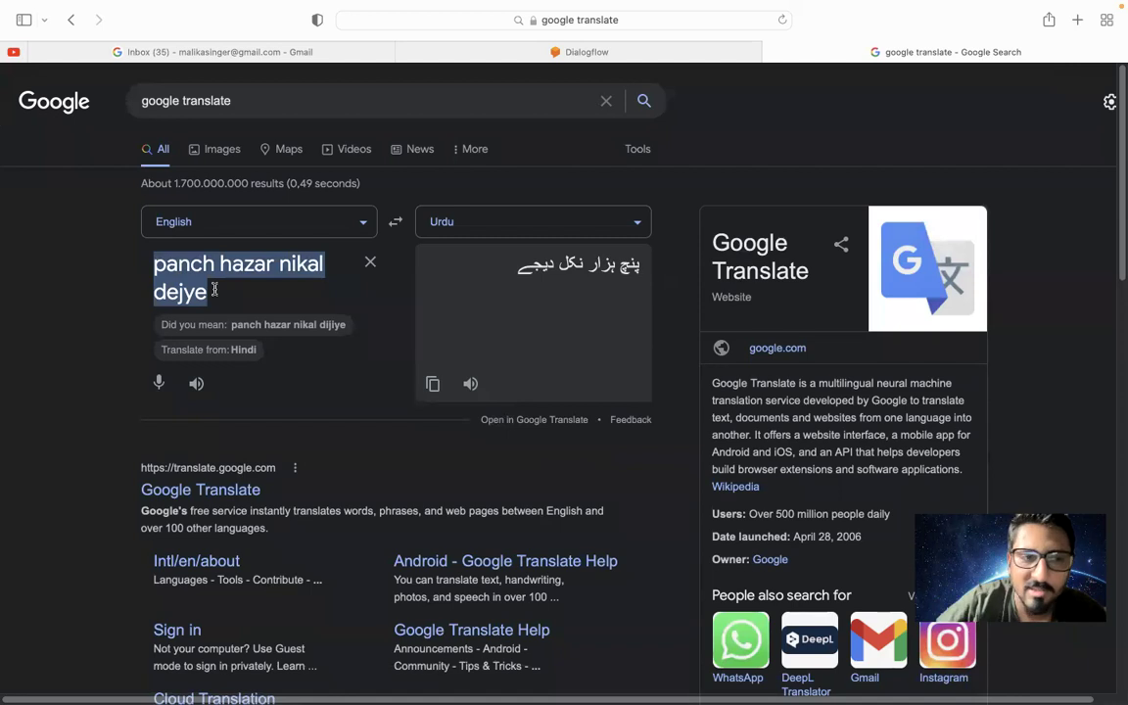
{"action": "key", "text": "BackSpace"}
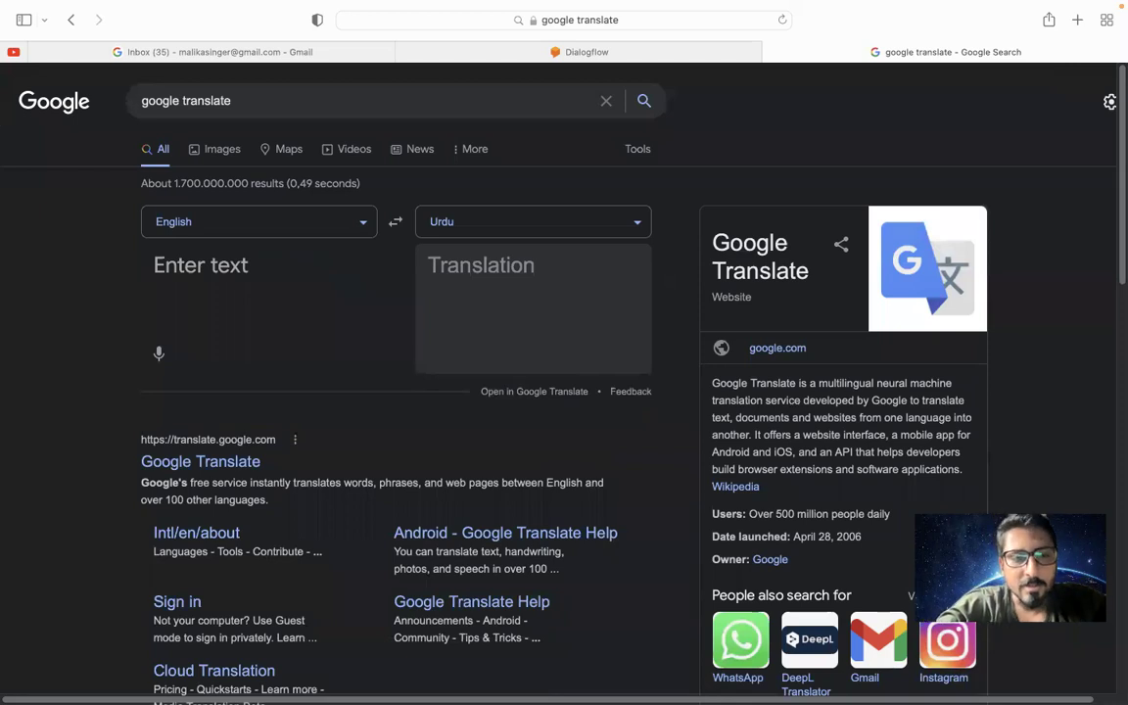
{"action": "type", "text": "please"}
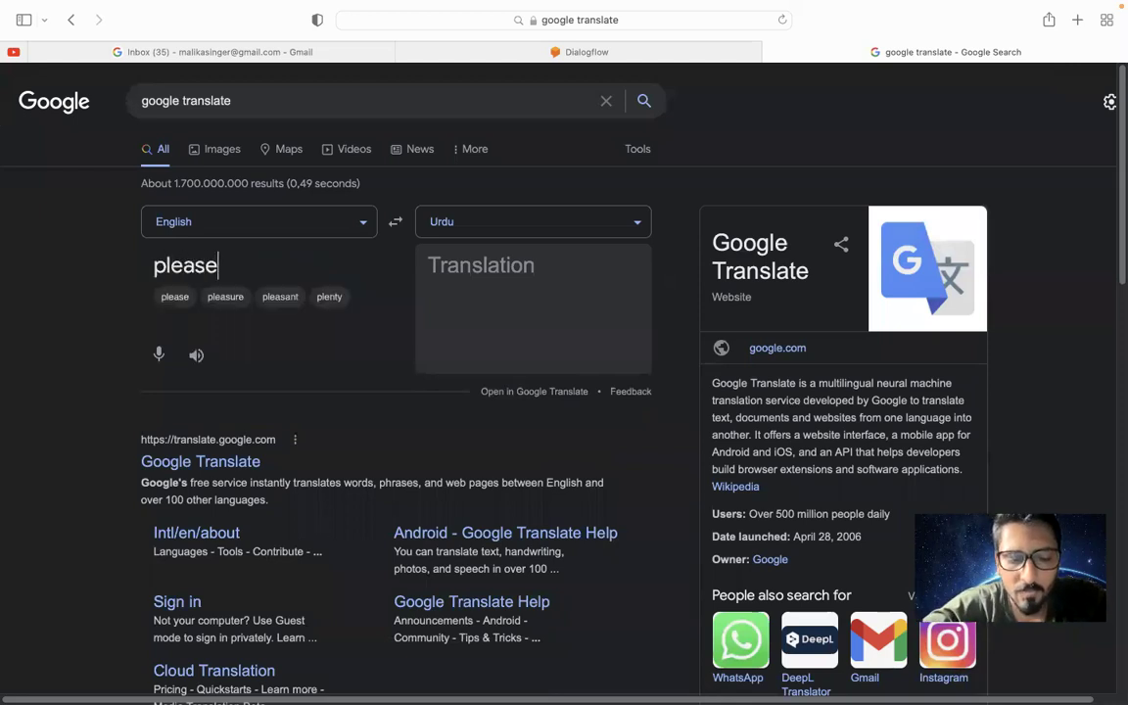
{"action": "type", "text": " give me"}
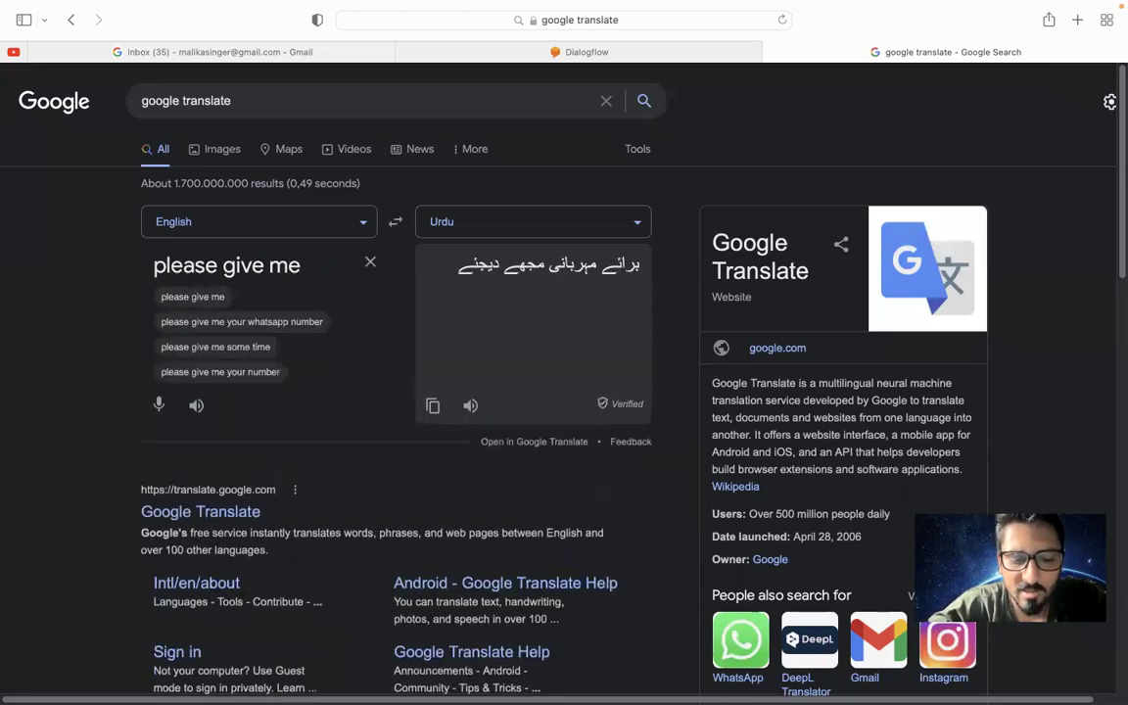
{"action": "type", "text": " fi"}
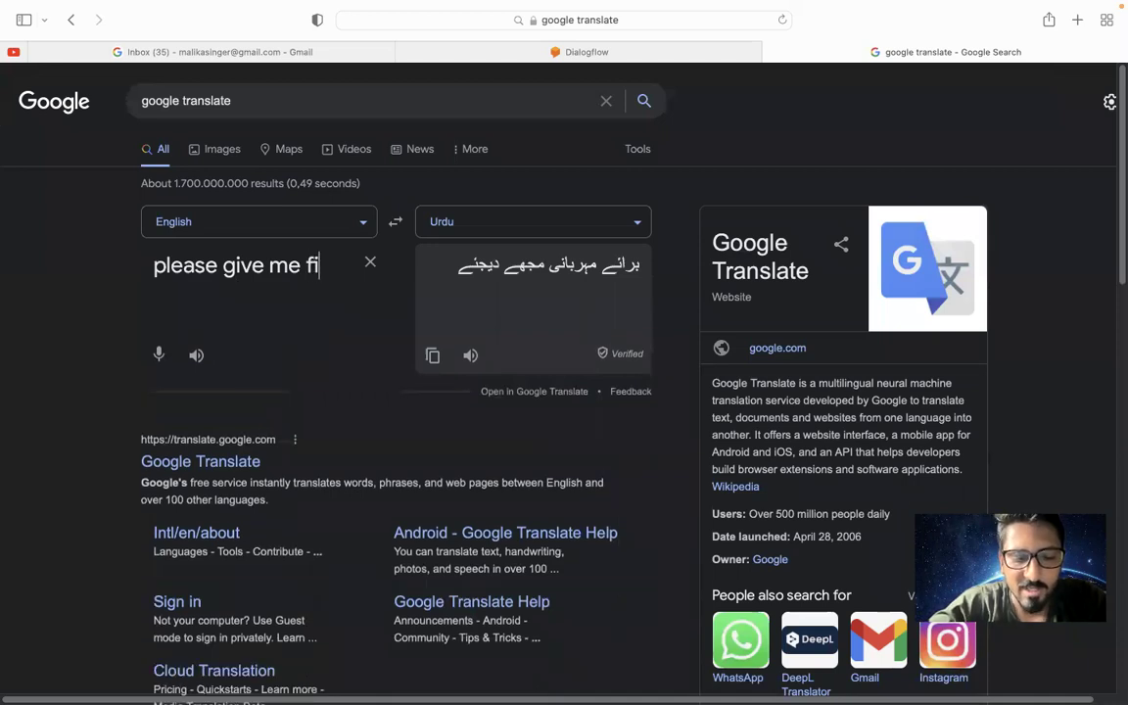
{"action": "type", "text": "ve thousand"}
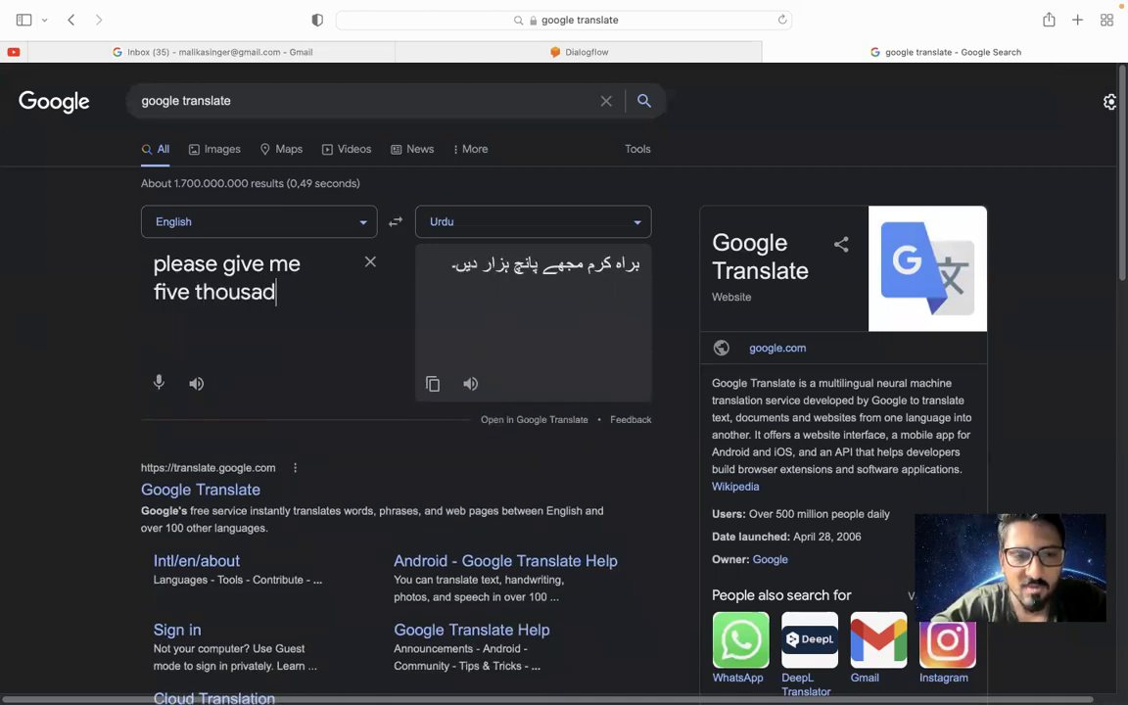
{"action": "key", "text": "BackSpace"}
{"action": "type", "text": "nd"}
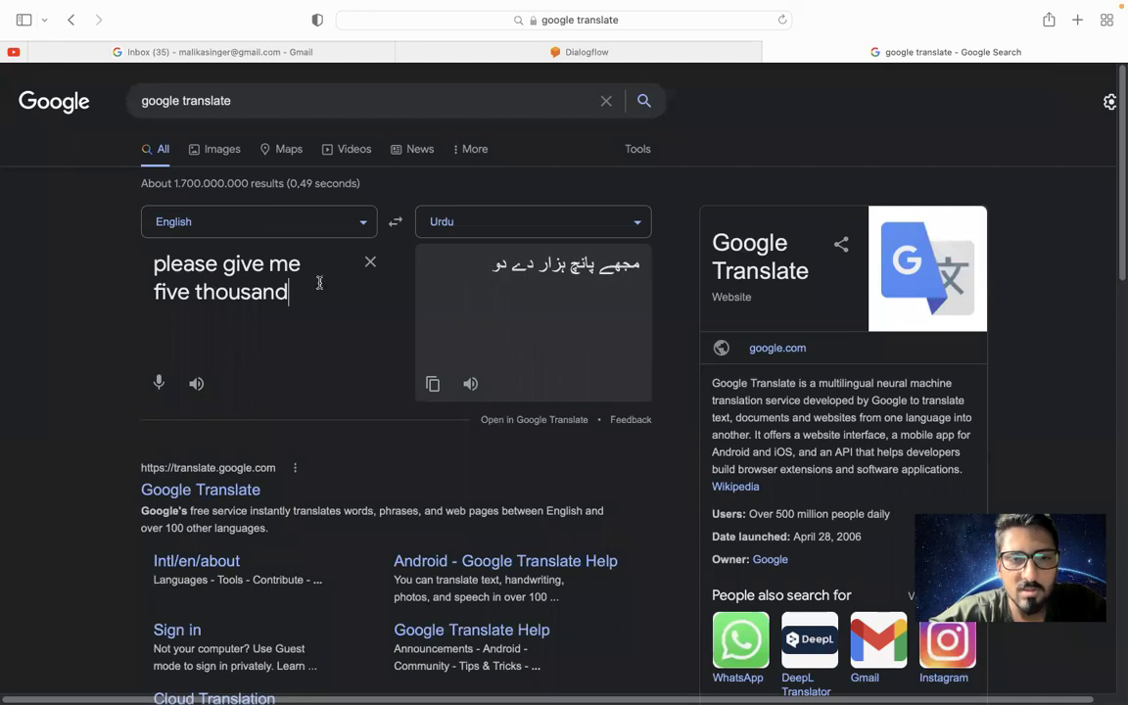
{"action": "left_click", "coordinate": [433, 384]}
Back in Dialogflow, add the copied "مجھے پانچ ہزار دے دو" as a "withdraw" training phrase and remove the number annotation from its "دو"
{"action": "left_click", "coordinate": [620, 52]}
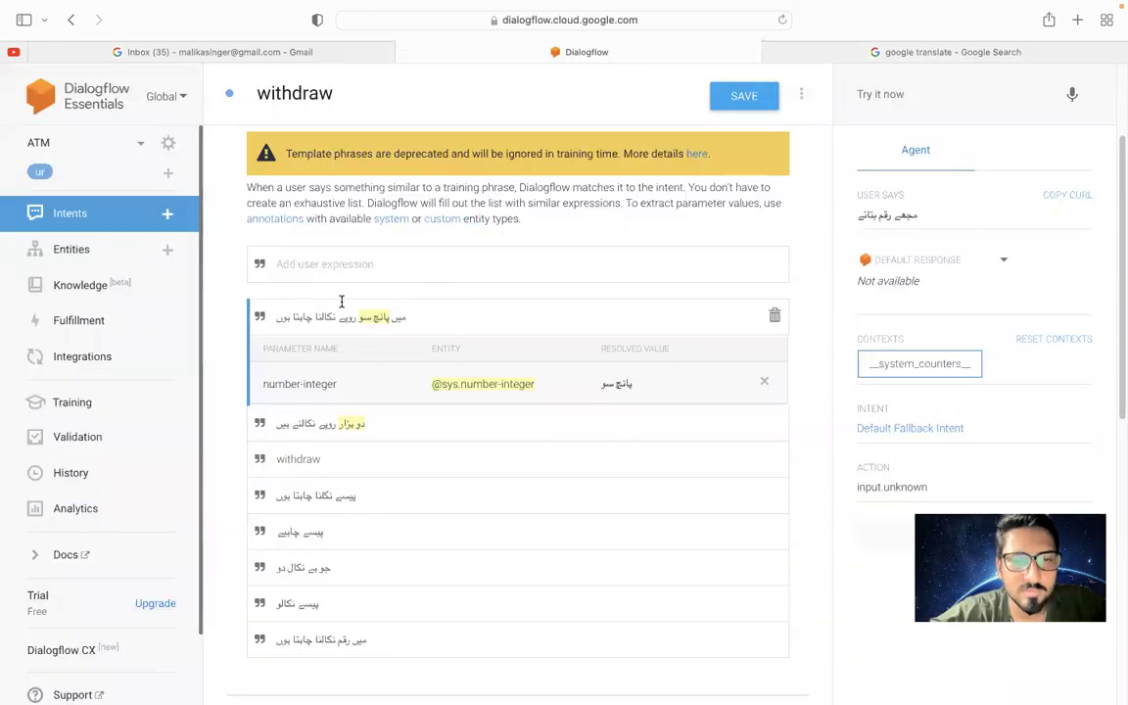
{"action": "left_click", "coordinate": [348, 264]}
{"action": "key", "text": "super+v"}
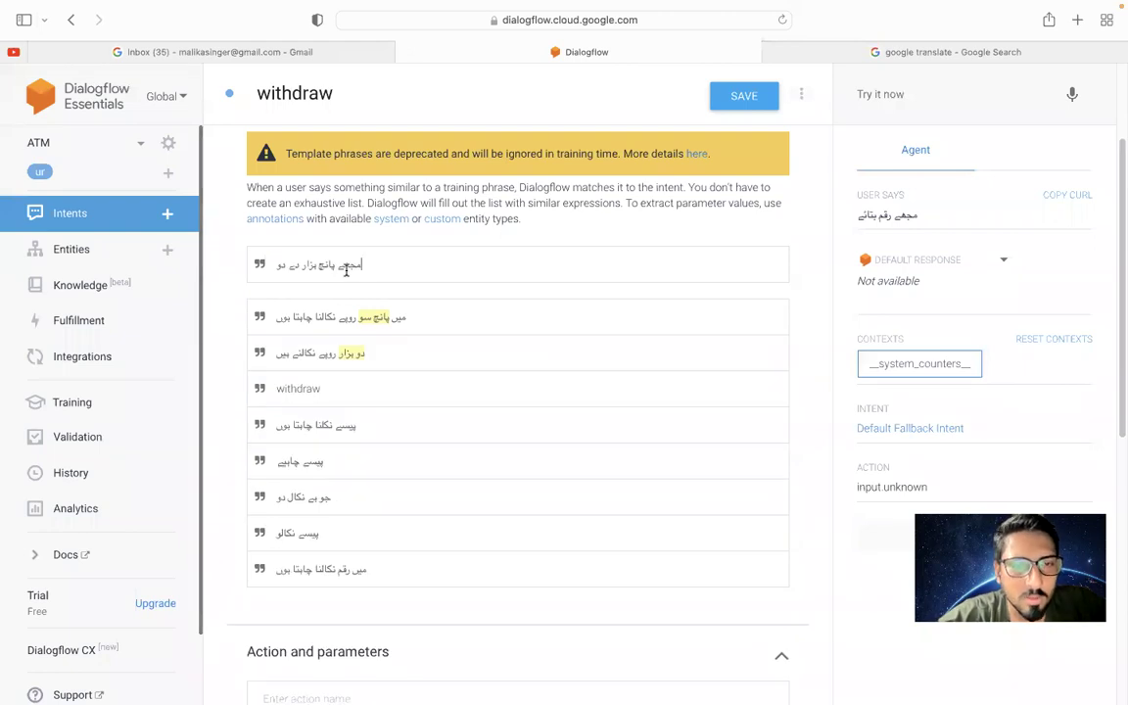
{"action": "key", "text": "Return"}
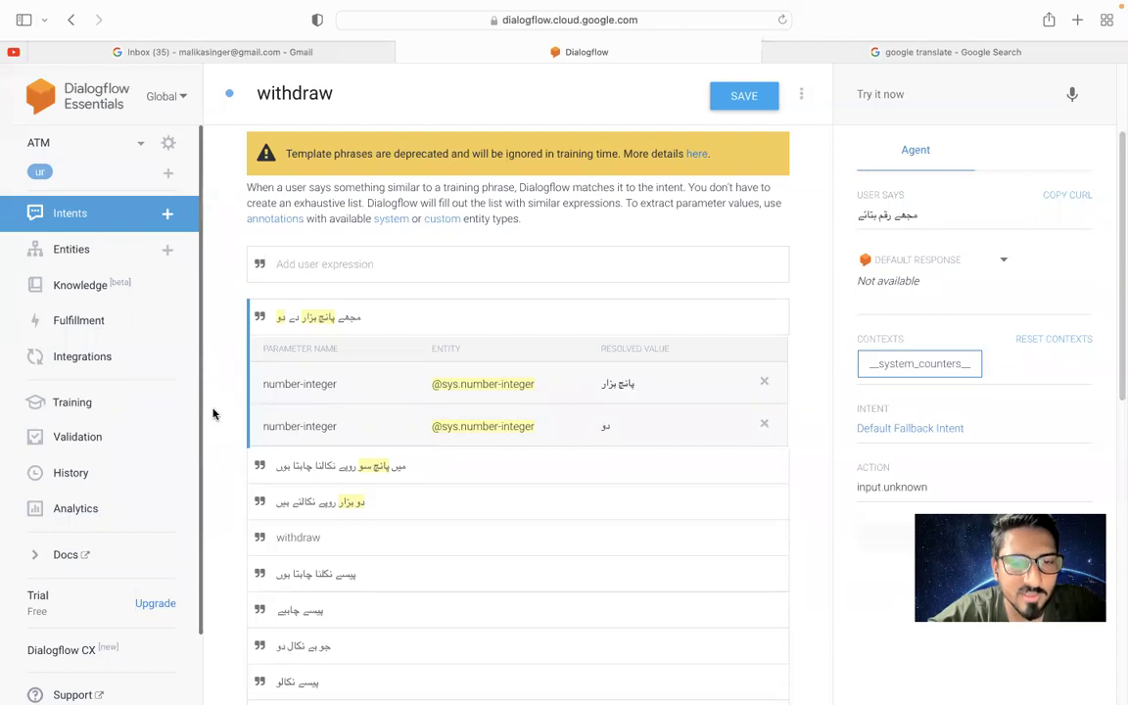
{"action": "scroll", "coordinate": [582, 458], "scroll_direction": "down", "scroll_amount": 1}
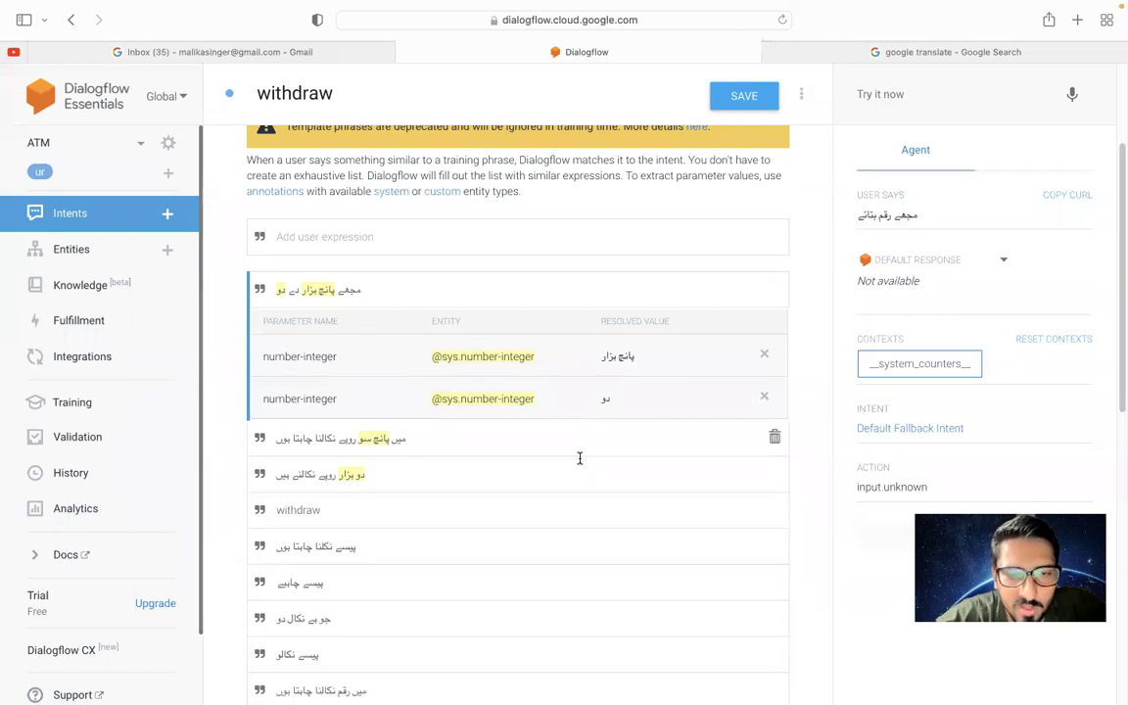
{"action": "left_click", "coordinate": [765, 399]}
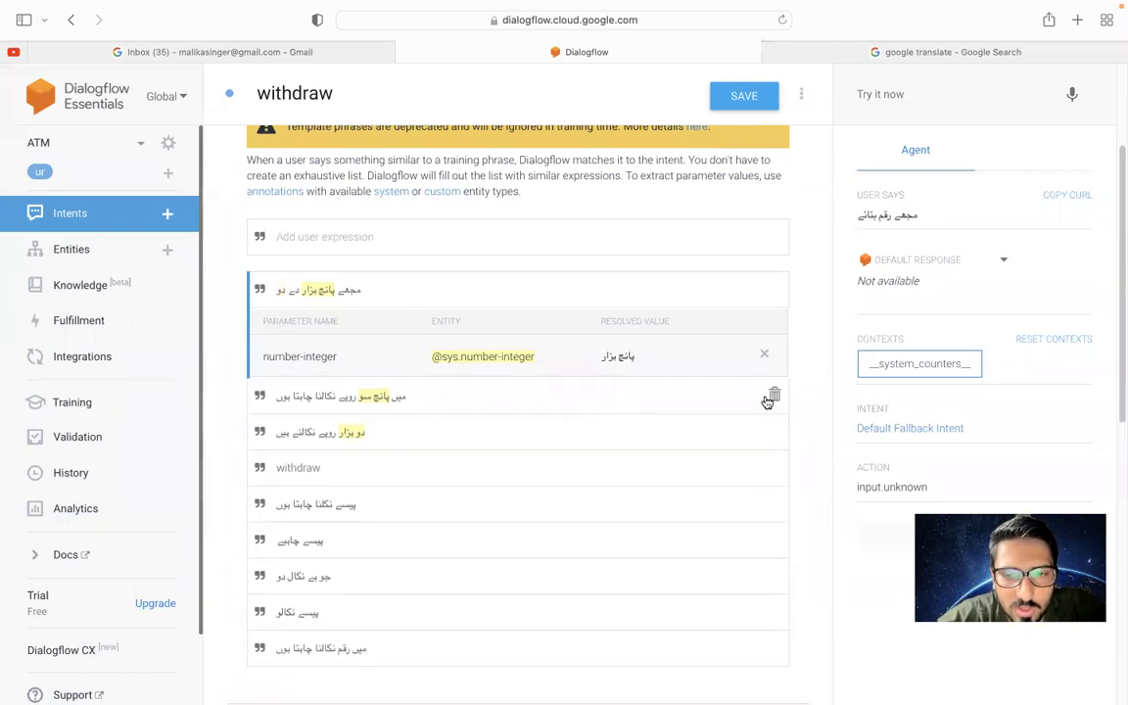
Turn off the list option for the required number-integer parameter and save the "withdraw" intent
{"action": "scroll", "coordinate": [220, 511], "scroll_direction": "down", "scroll_amount": 2}
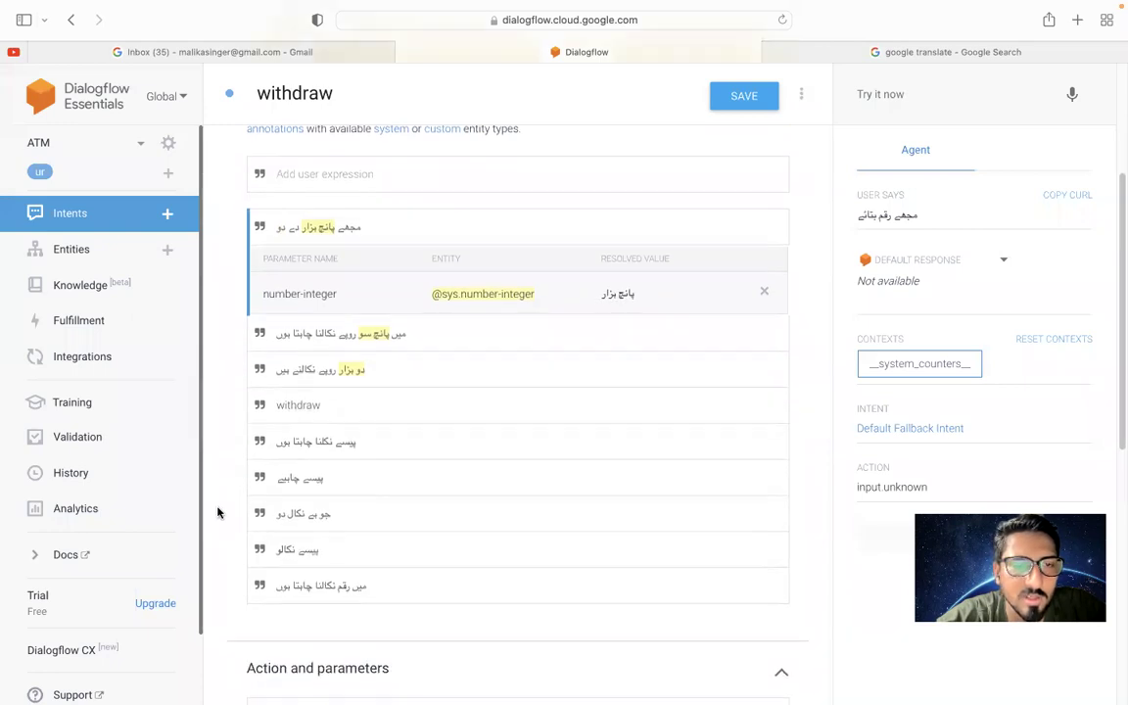
{"action": "scroll", "coordinate": [217, 512], "scroll_direction": "down", "scroll_amount": 3}
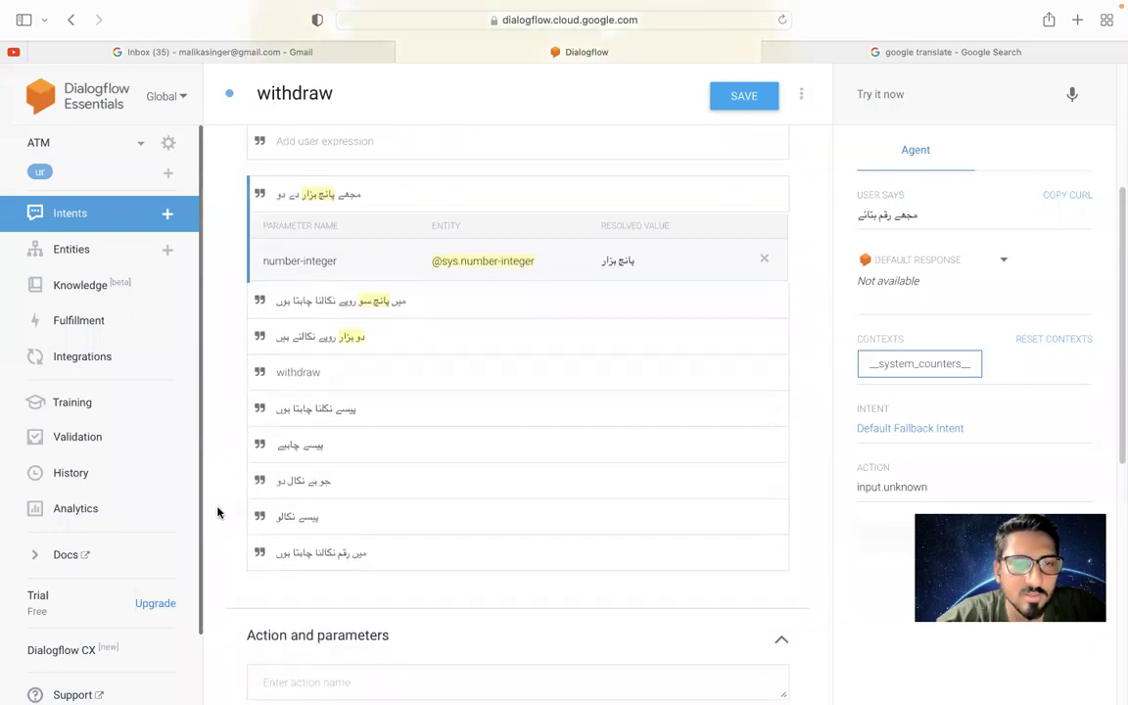
{"action": "scroll", "coordinate": [217, 513], "scroll_direction": "down", "scroll_amount": 8}
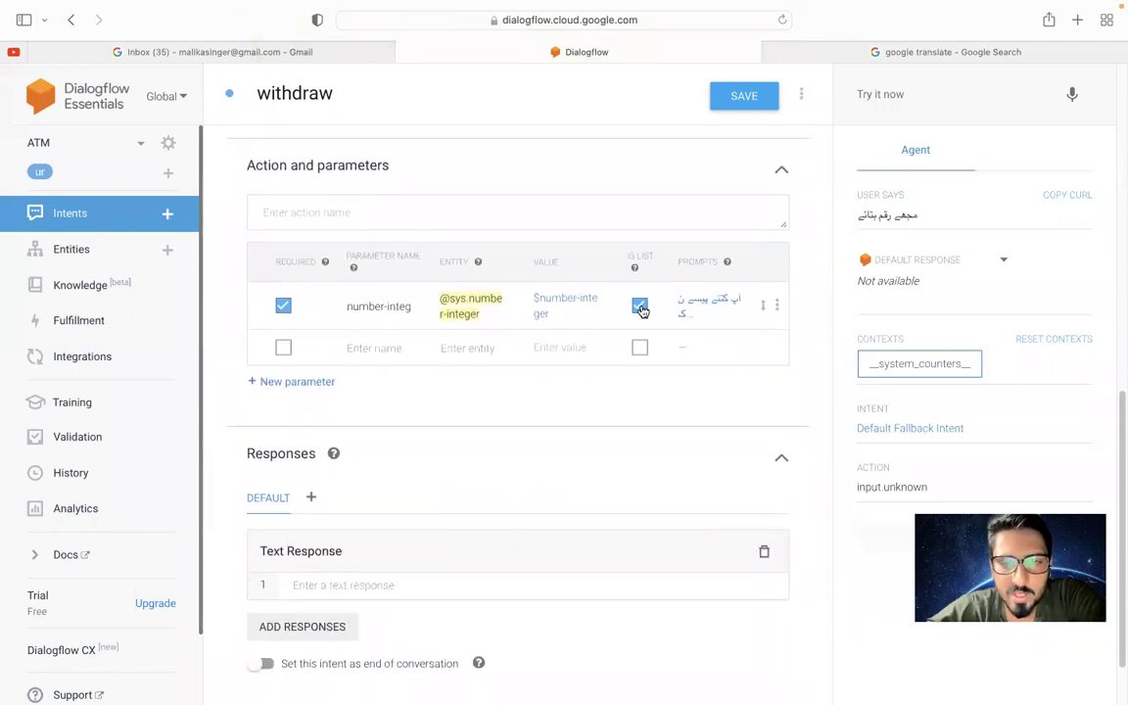
{"action": "left_click", "coordinate": [640, 306]}
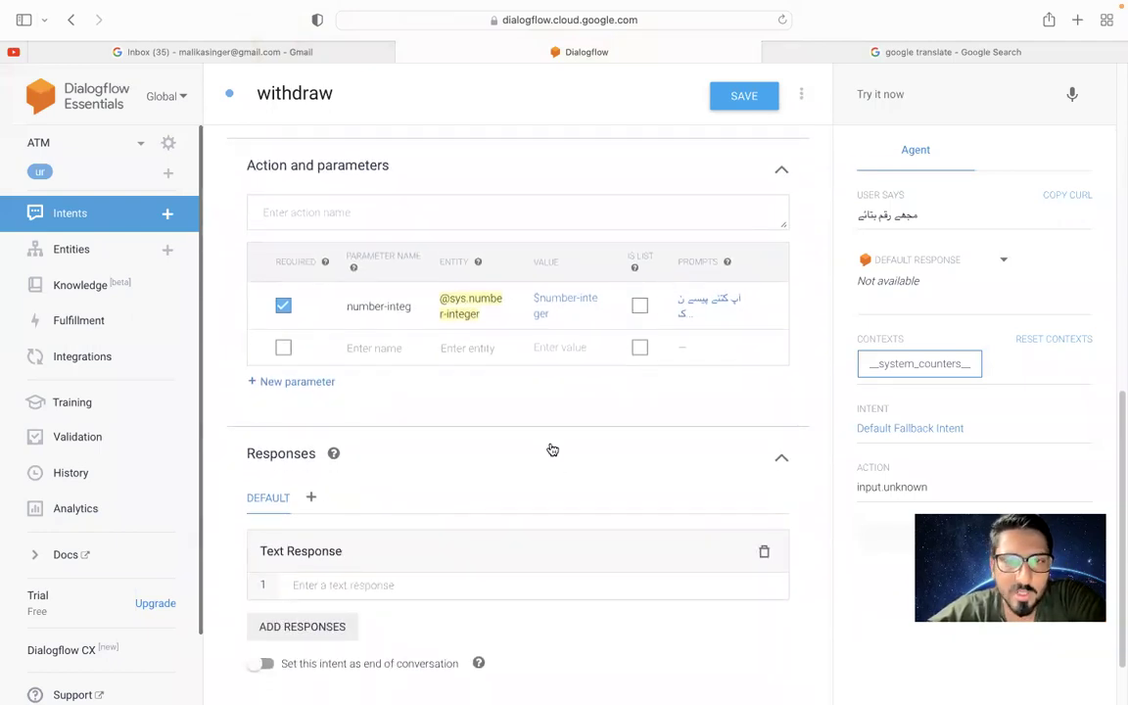
{"action": "left_click", "coordinate": [754, 106]}
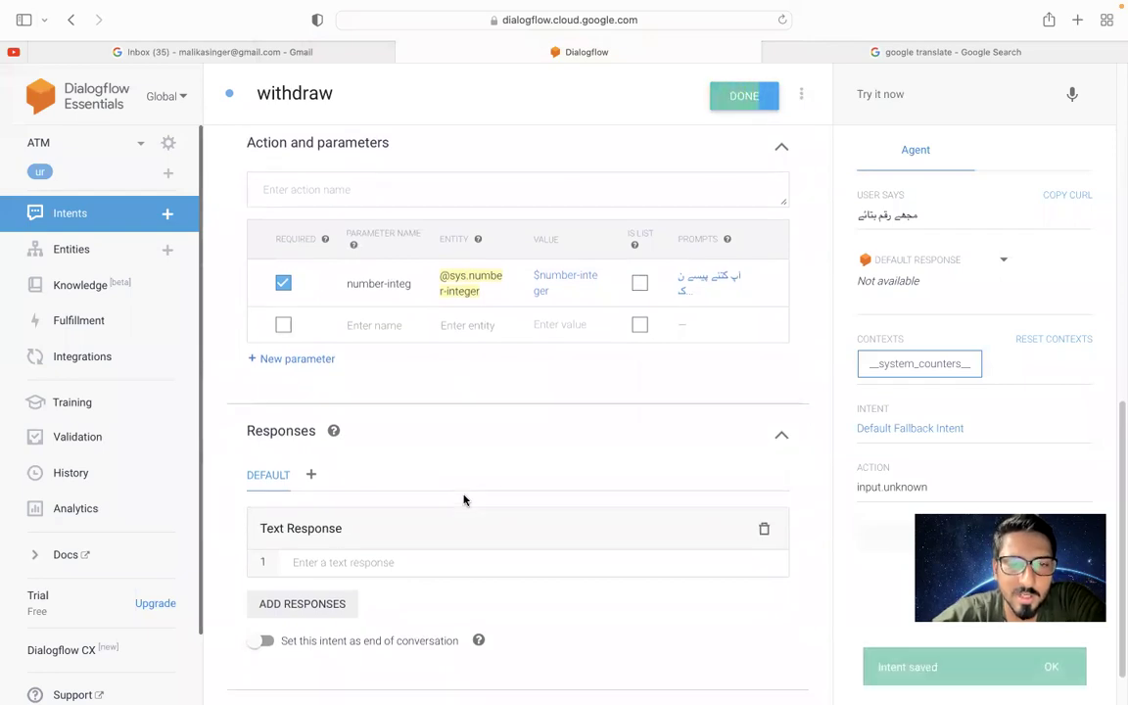
Return to Google Translate and translate "thank you for using our services" into Urdu for the intent's text response
{"action": "scroll", "coordinate": [481, 403], "scroll_direction": "down", "scroll_amount": 2}
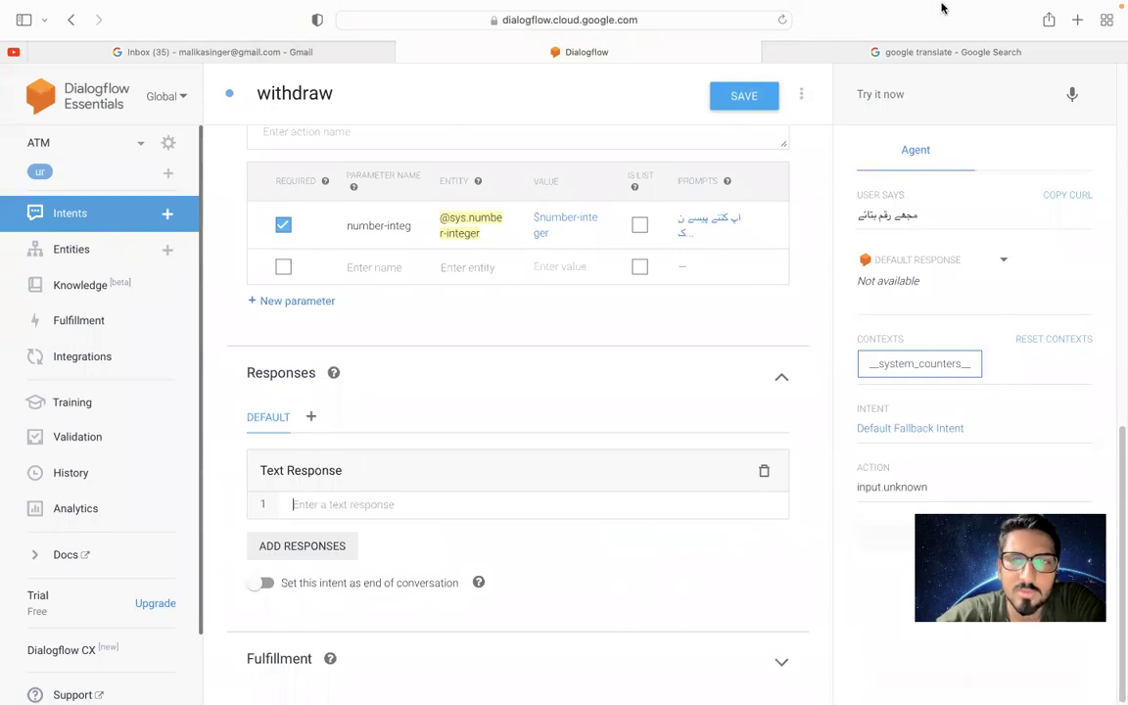
{"action": "left_click", "coordinate": [884, 71]}
{"action": "triple_click", "coordinate": [184, 264]}
{"action": "type", "text": "thank yo"}
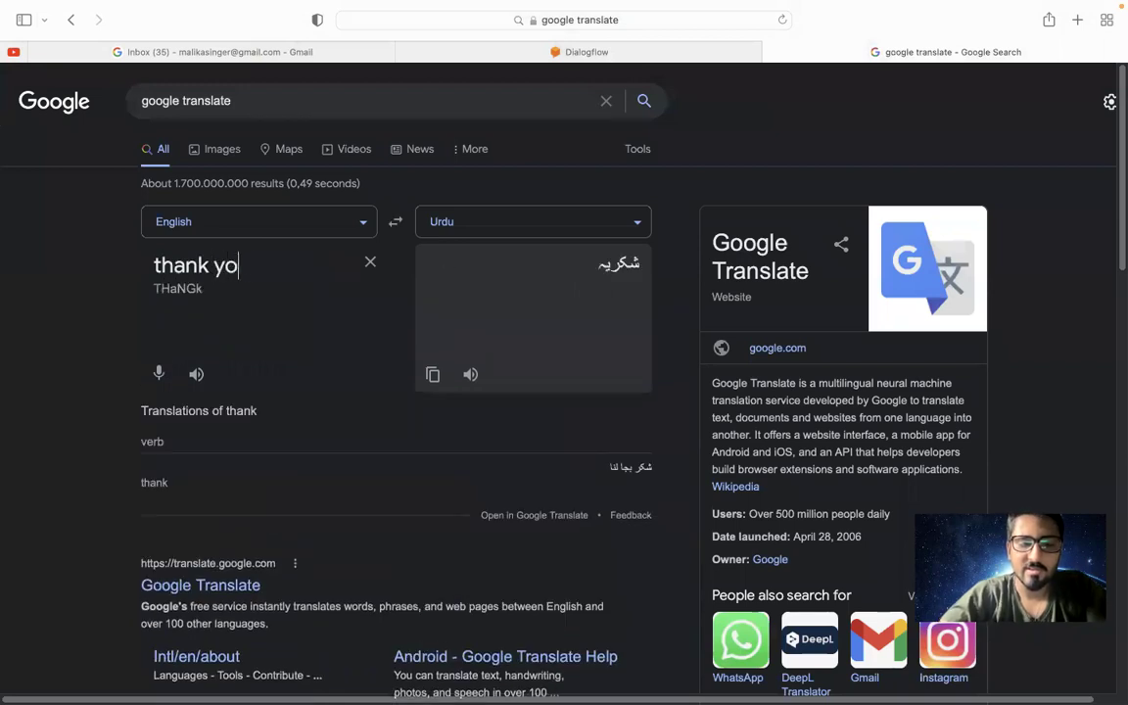
{"action": "type", "text": "u for using ou"}
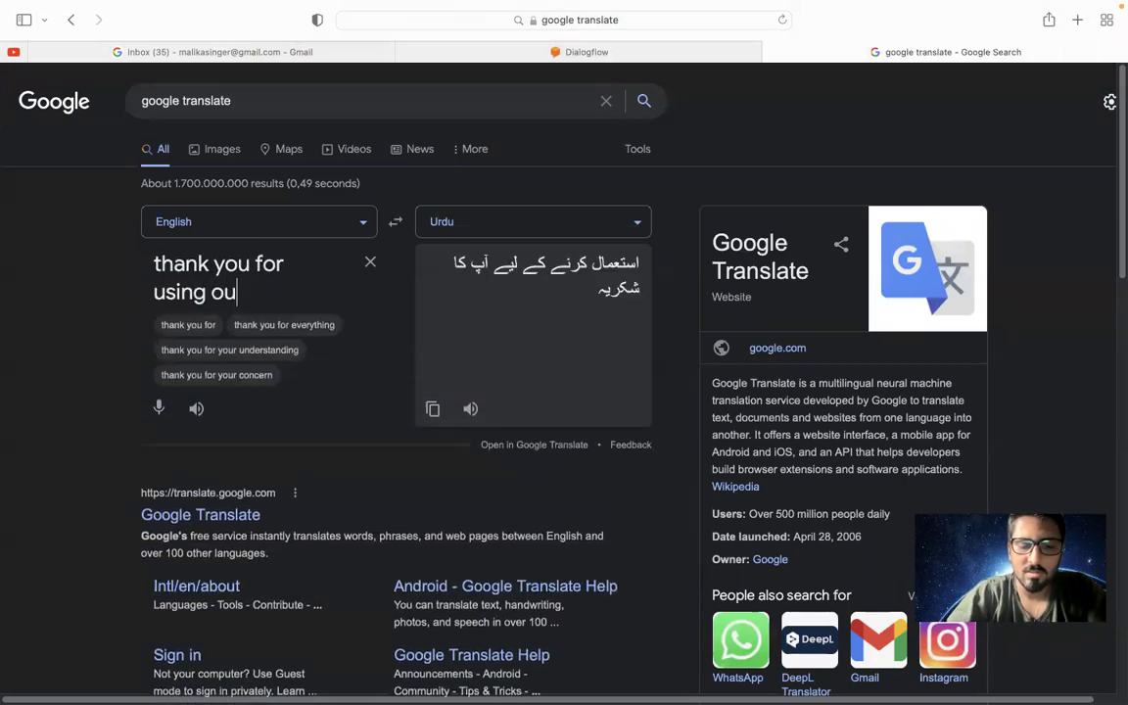
{"action": "type", "text": "r services"}
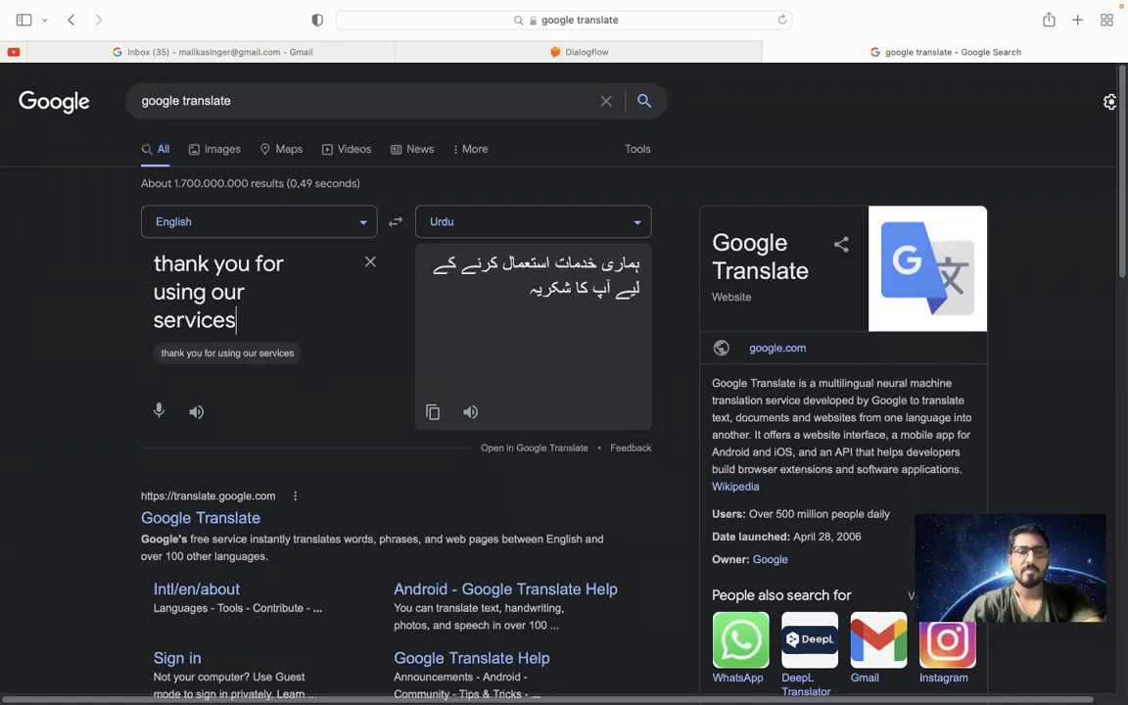
{"action": "triple_click", "coordinate": [200, 320]}
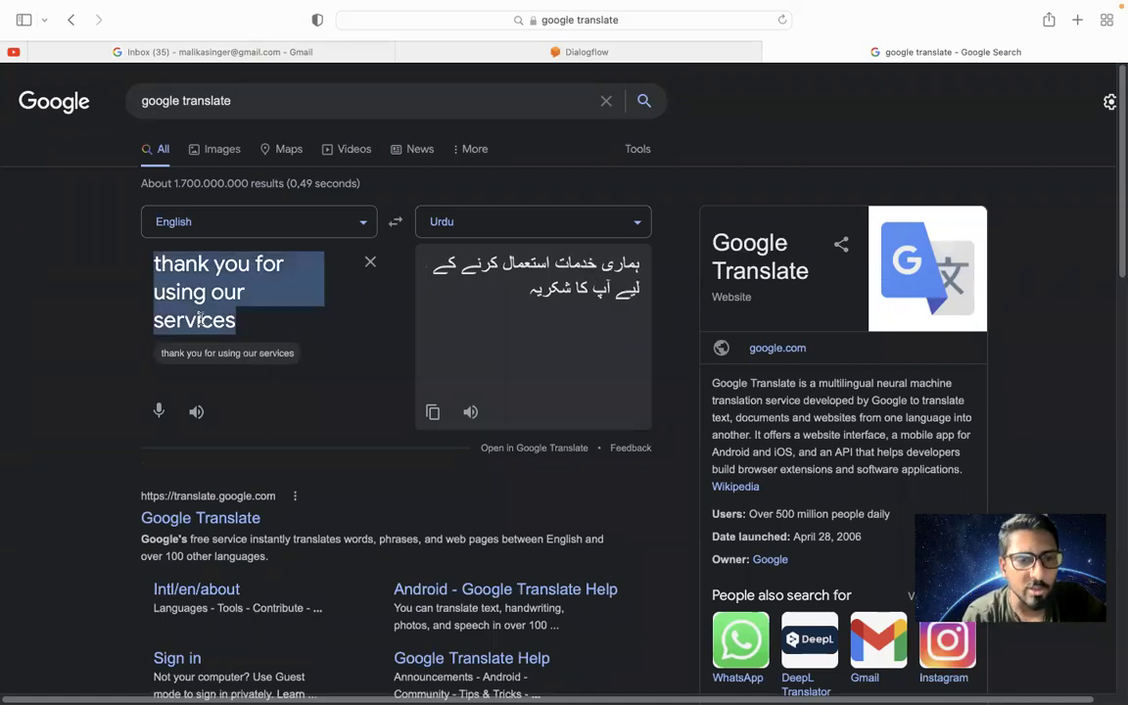
Change the English source text to "thank you for using our ATM machine"
{"action": "key", "text": "Right"}
{"action": "key", "text": "BackSpace"}
{"action": "key", "text": "BackSpace"}
{"action": "key", "text": "BackSpace"}
{"action": "key", "text": "BackSpace"}
{"action": "key", "text": "BackSpace"}
{"action": "key", "text": "BackSpace"}
{"action": "key", "text": "BackSpace"}
{"action": "key", "text": "BackSpace"}
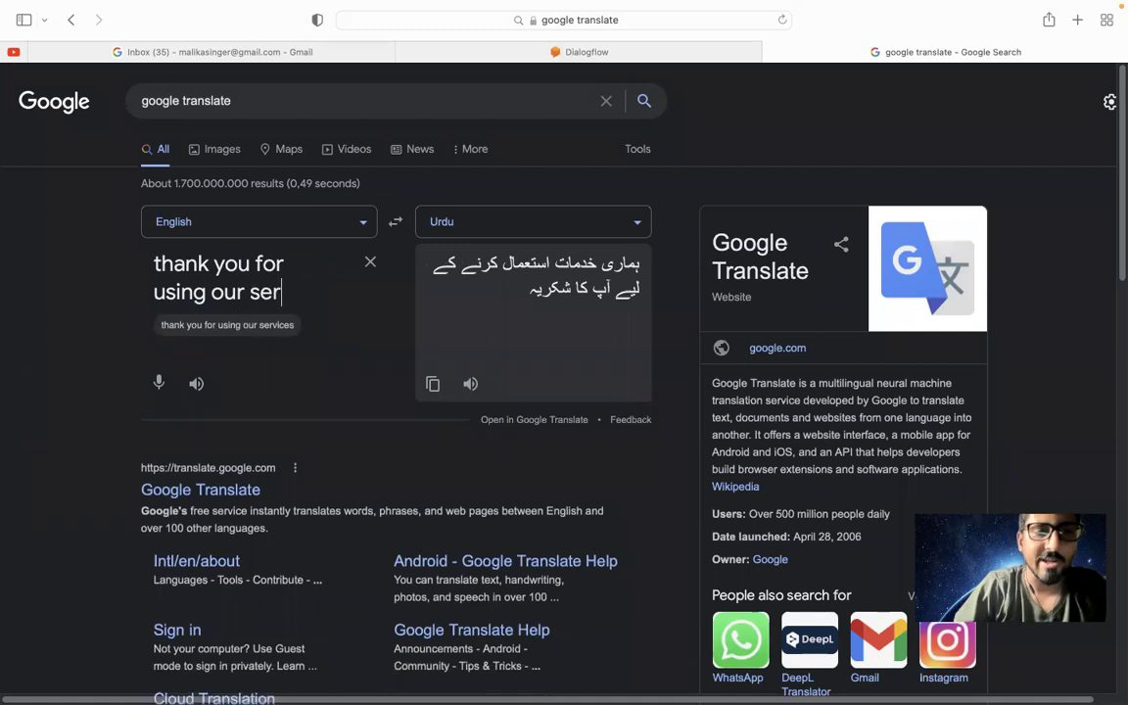
{"action": "type", "text": "ATM"}
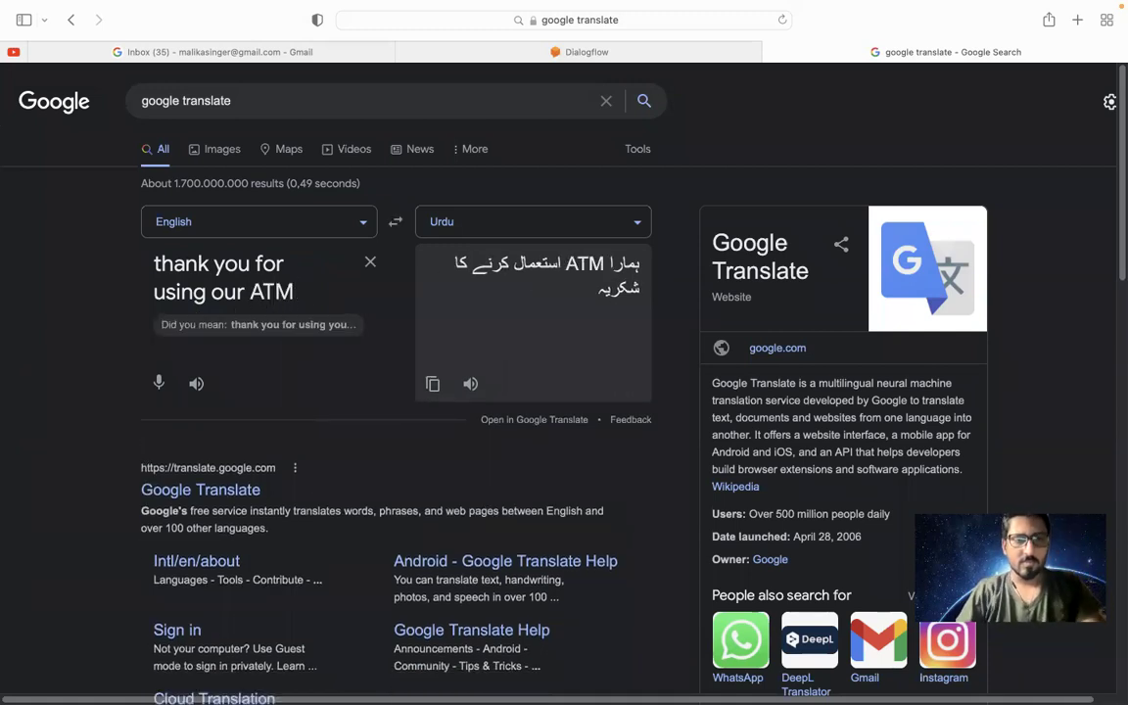
{"action": "type", "text": " machine"}
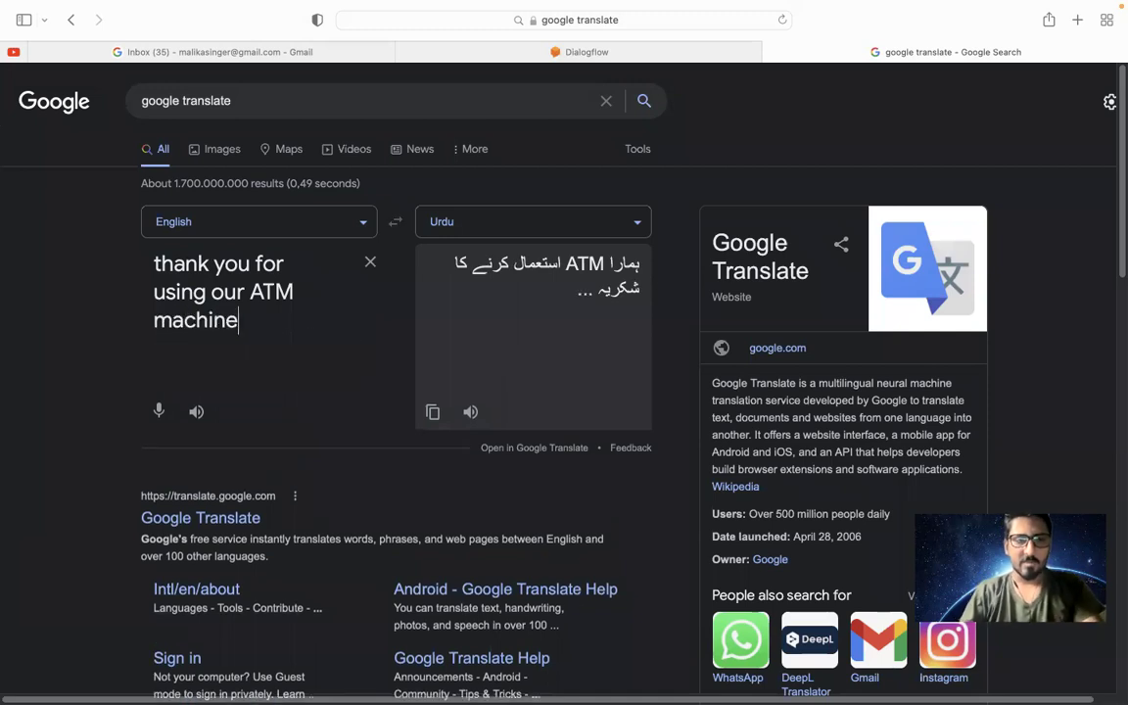
Replace "our" with "Ai Voice" before "ATM machine" in the English source text
{"action": "type", "text": "y"}
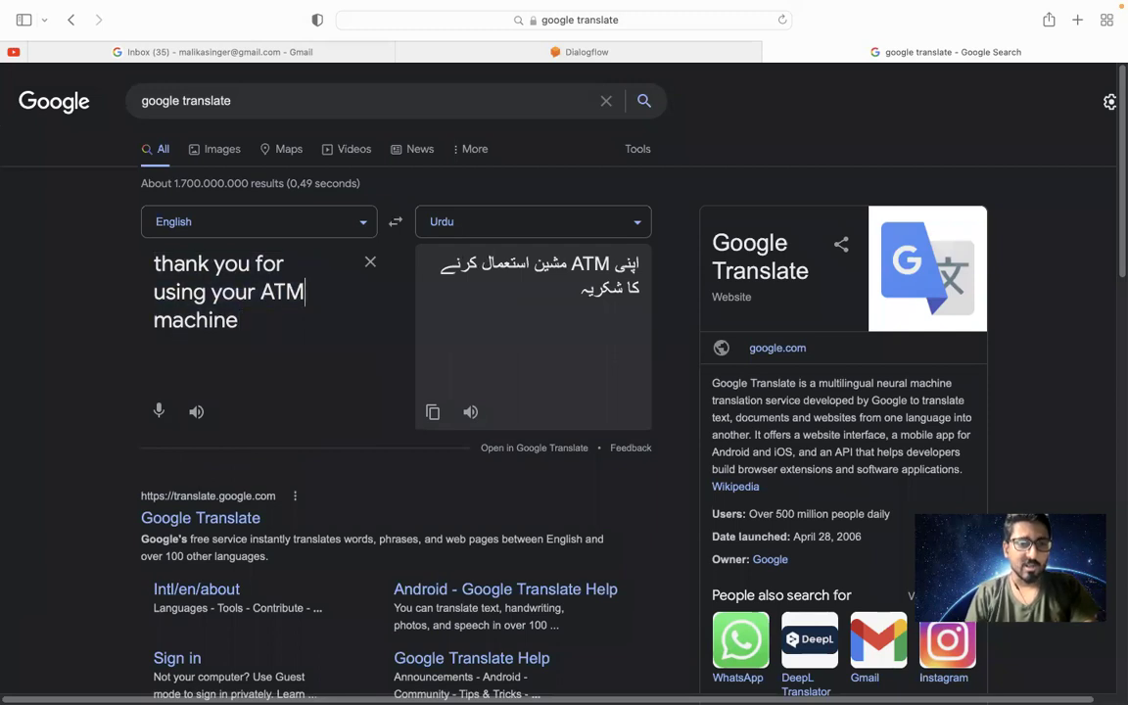
{"action": "key", "text": "BackSpace"}
{"action": "key", "text": "BackSpace"}
{"action": "key", "text": "BackSpace"}
{"action": "key", "text": "BackSpace"}
{"action": "type", "text": "voice"}
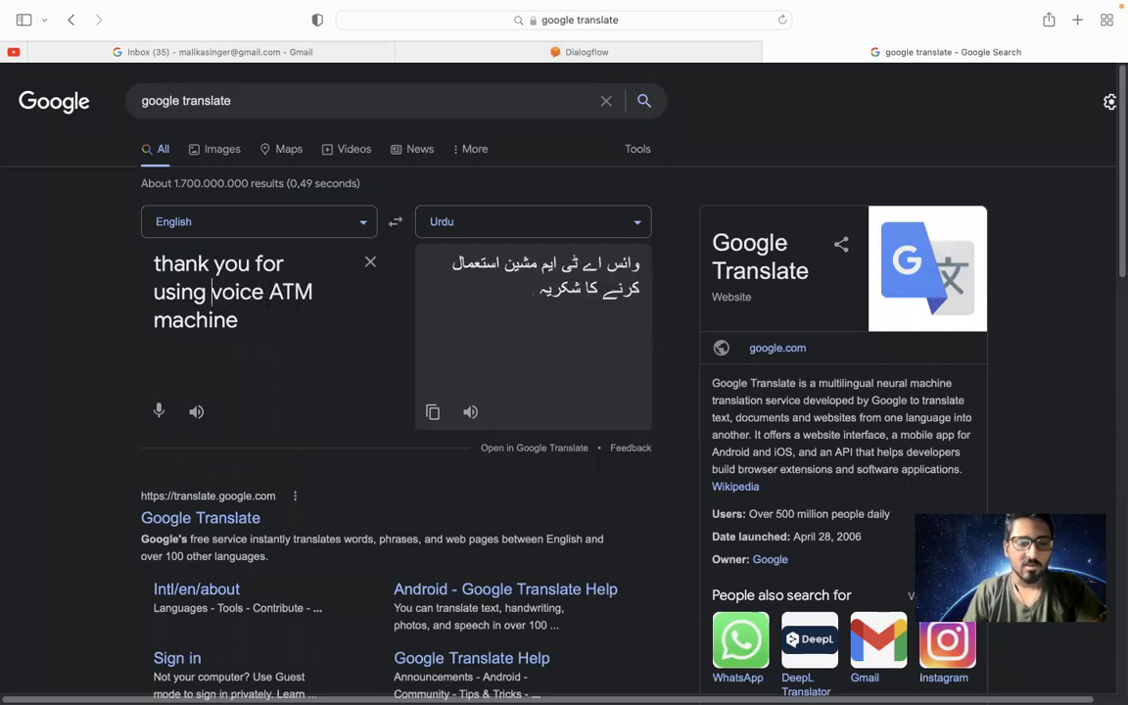
{"action": "type", "text": "Ai"}
{"action": "key", "text": "Delete"}
{"action": "type", "text": "V"}
{"action": "left_click", "coordinate": [288, 320]}
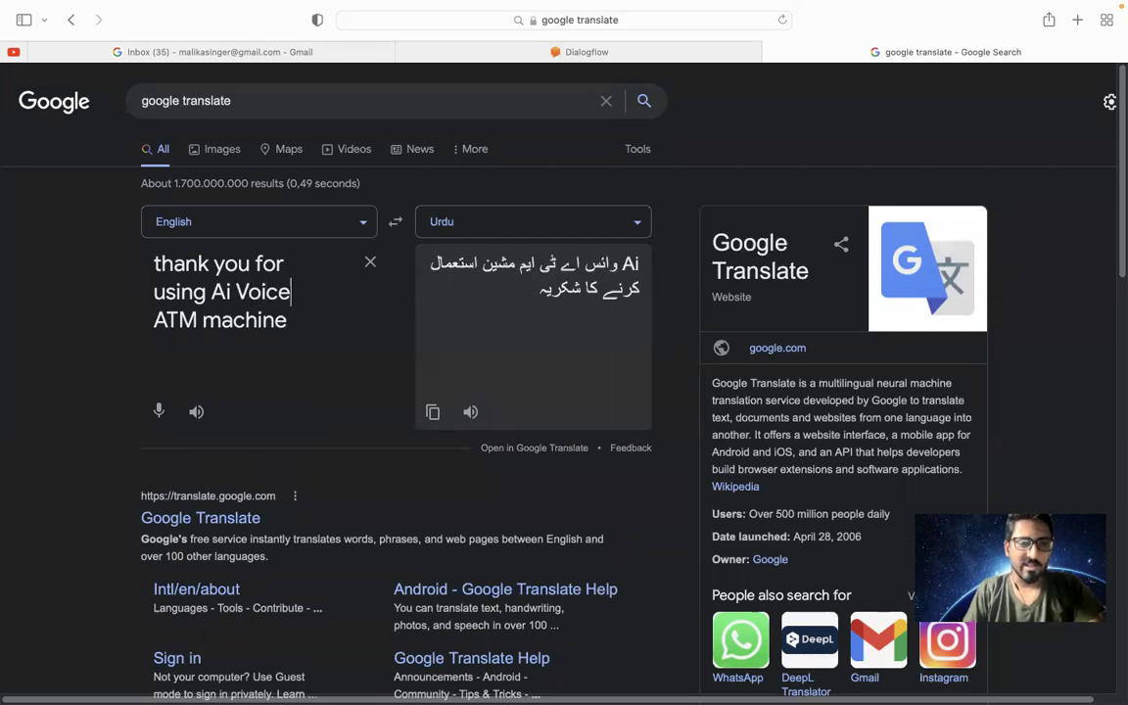
{"action": "type", "text": ","}
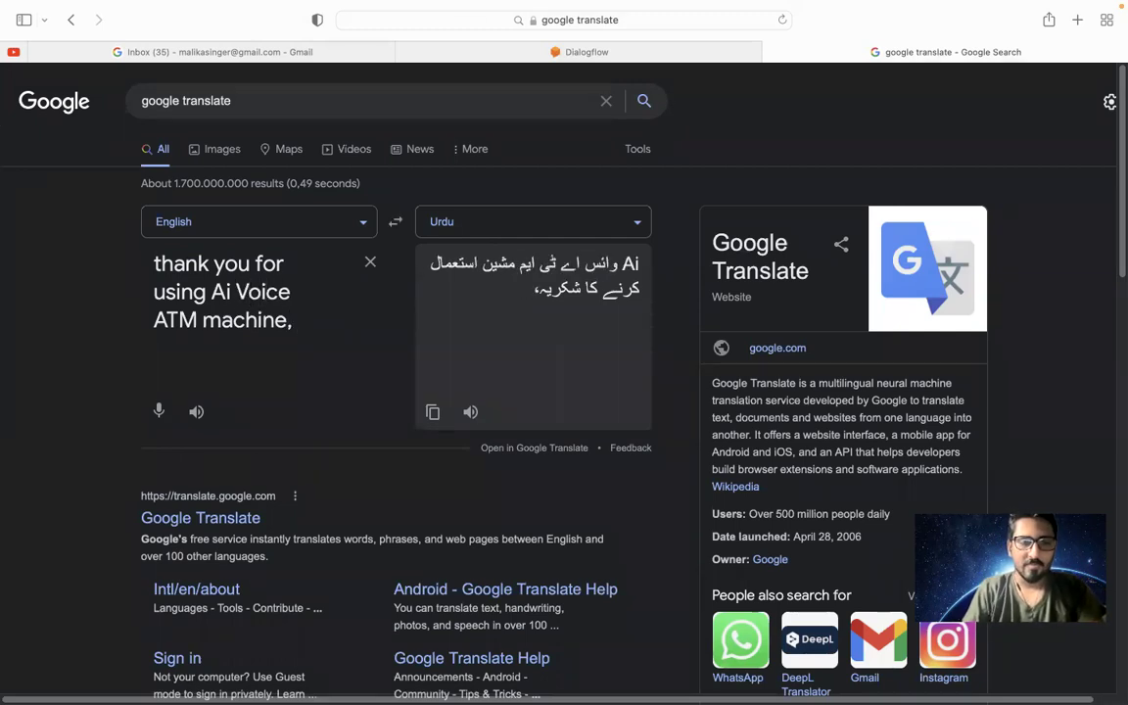
{"action": "key", "text": "BackSpace"}
{"action": "key", "text": "BackSpace"}
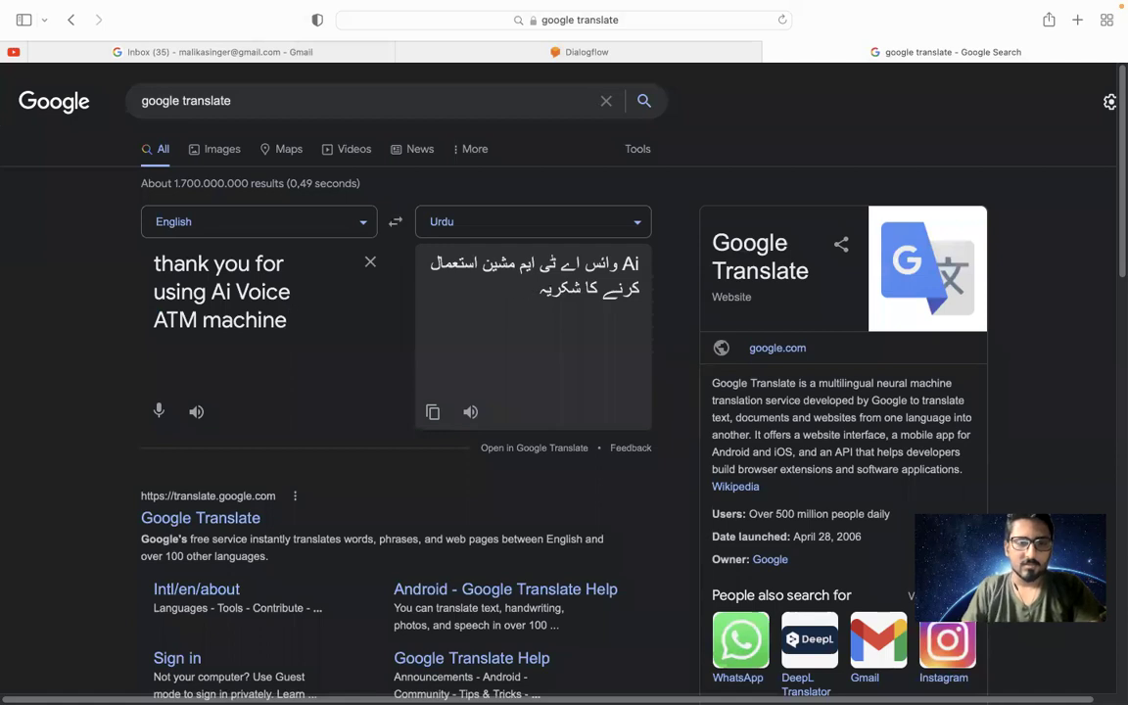
Insert "here is your five thousand rupees," in front of "thank you" in the English source text
{"action": "left_click", "coordinate": [154, 264]}
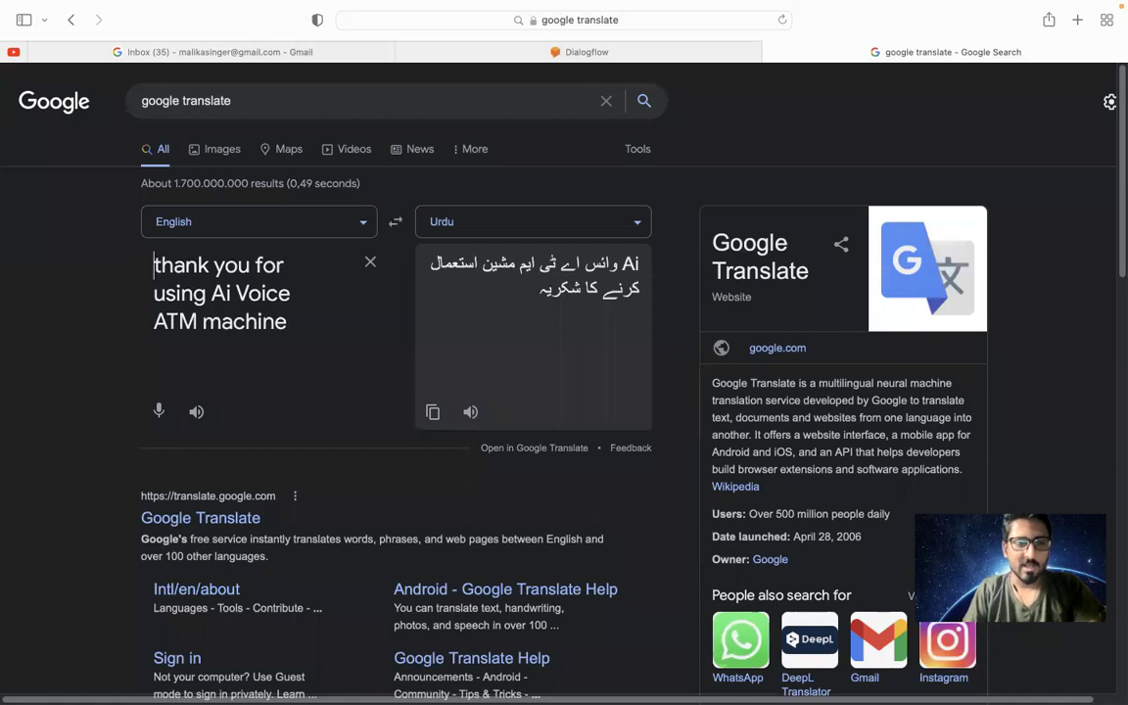
{"action": "type", "text": "here i"}
{"action": "type", "text": "s your 5 tho"}
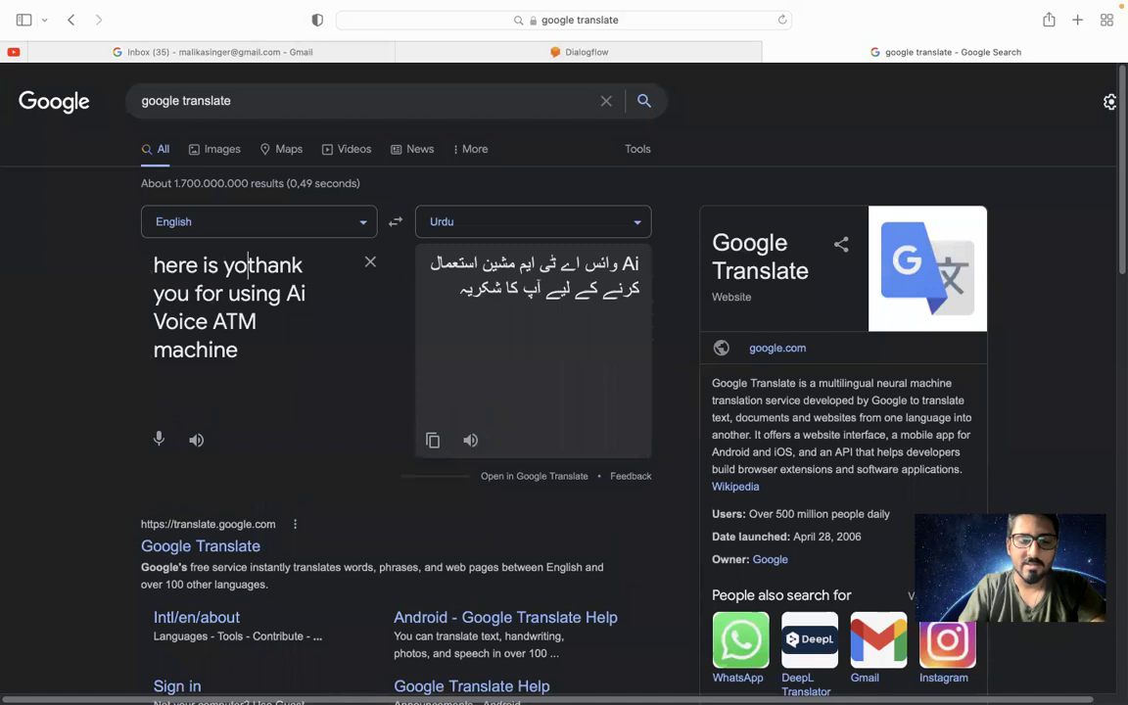
{"action": "type", "text": "u"}
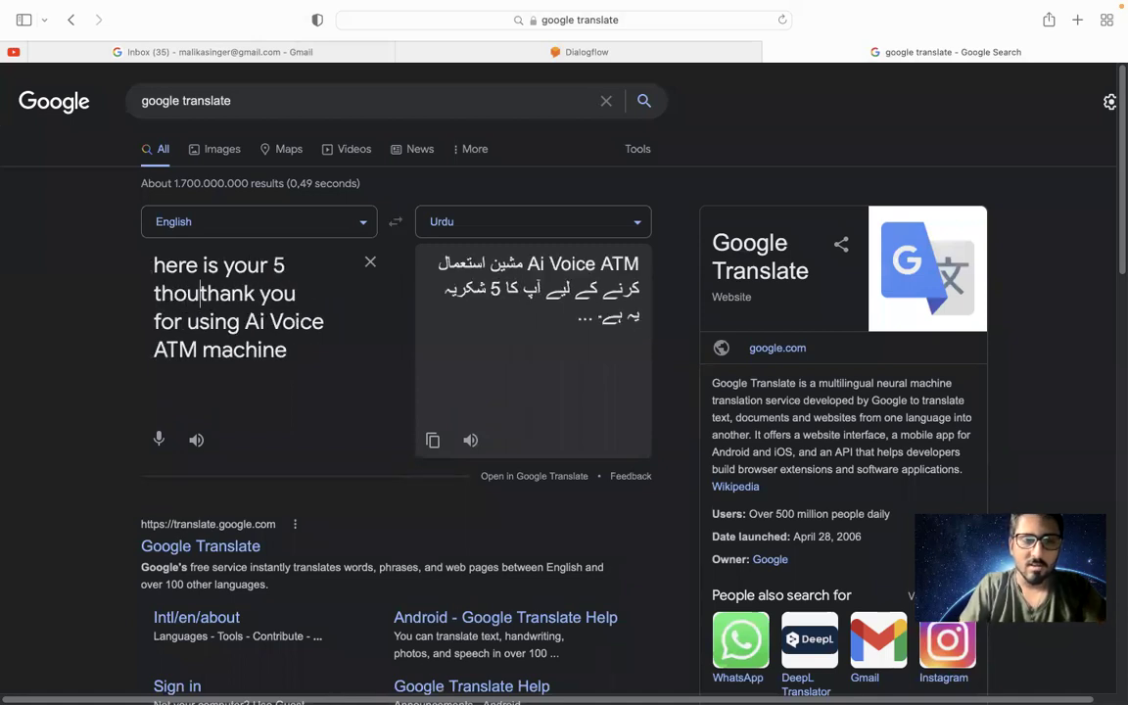
{"action": "key", "text": "BackSpace"}
{"action": "key", "text": "BackSpace"}
{"action": "key", "text": "BackSpace"}
{"action": "key", "text": "BackSpace"}
{"action": "key", "text": "BackSpace"}
{"action": "key", "text": "BackSpace"}
{"action": "key", "text": "BackSpace"}
{"action": "type", "text": "five th"}
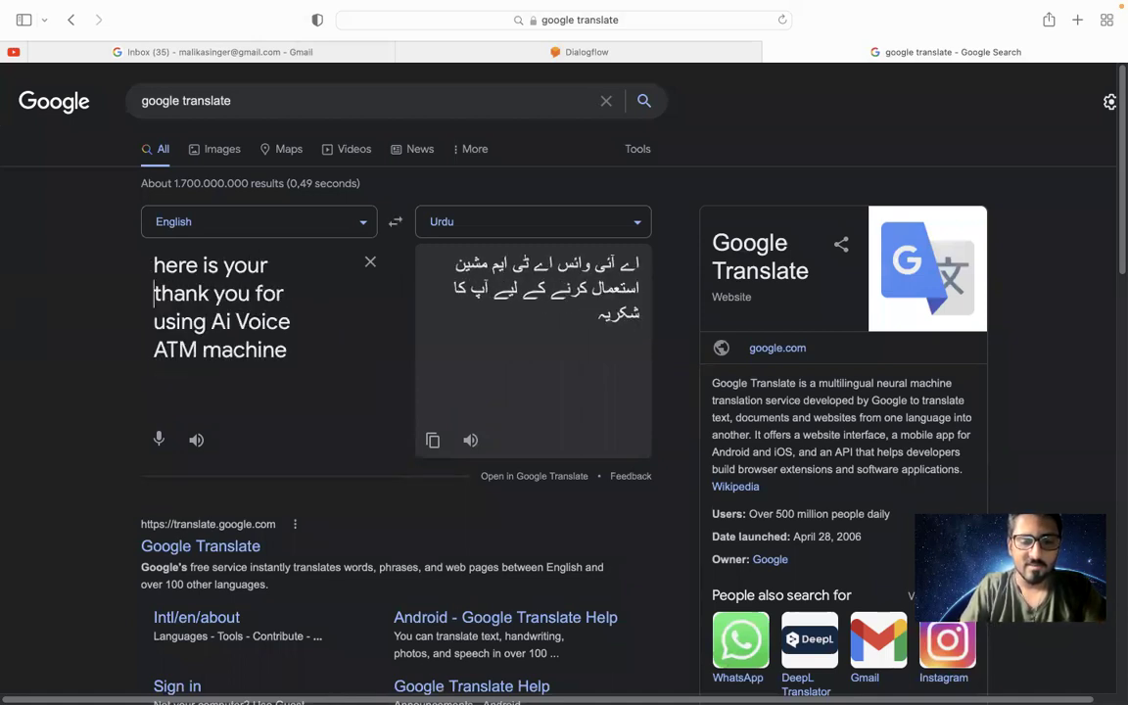
{"action": "type", "text": "ousand "}
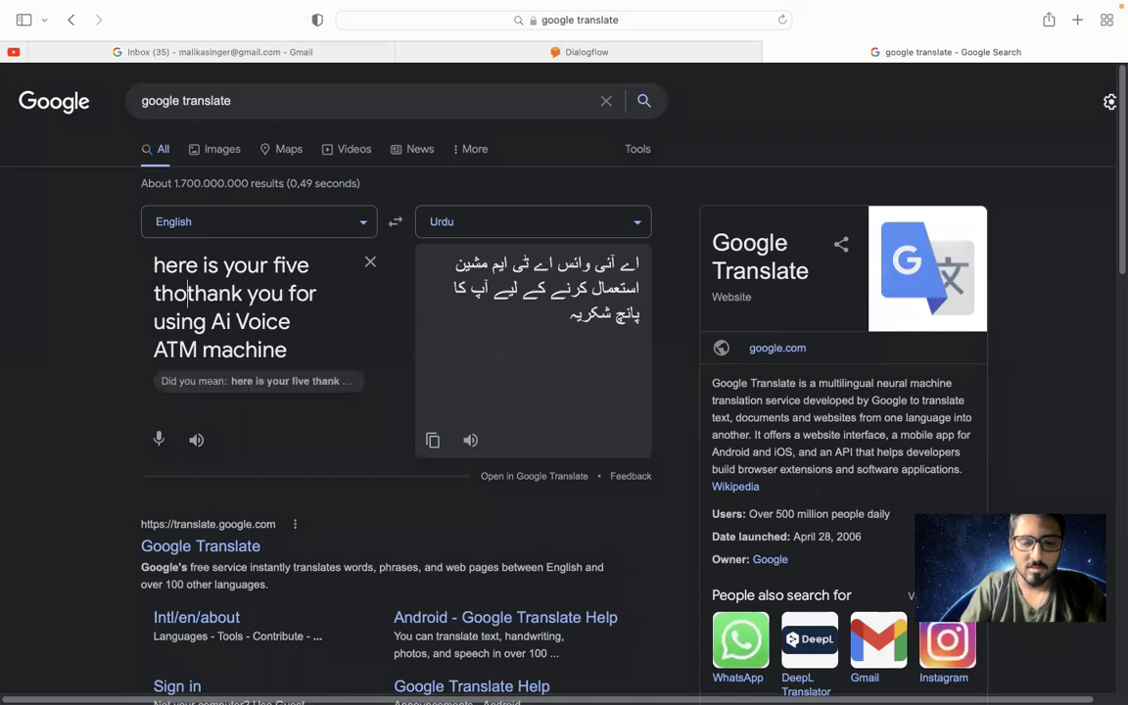
{"action": "type", "text": "rupee"}
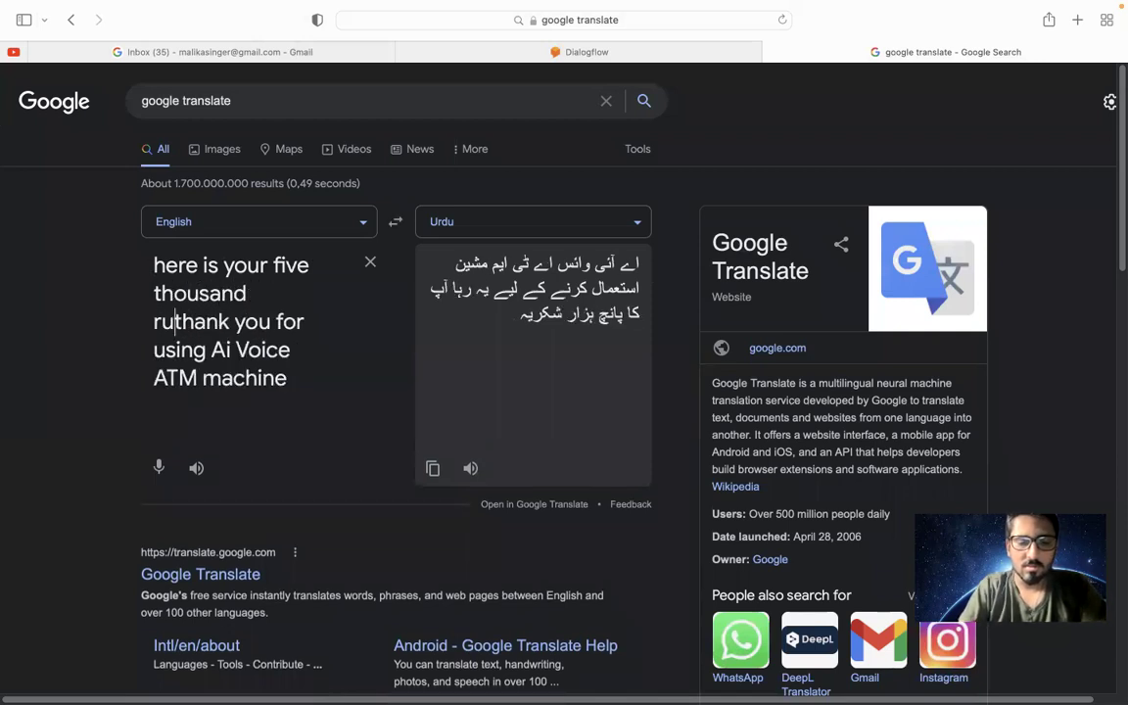
{"action": "type", "text": "s "}
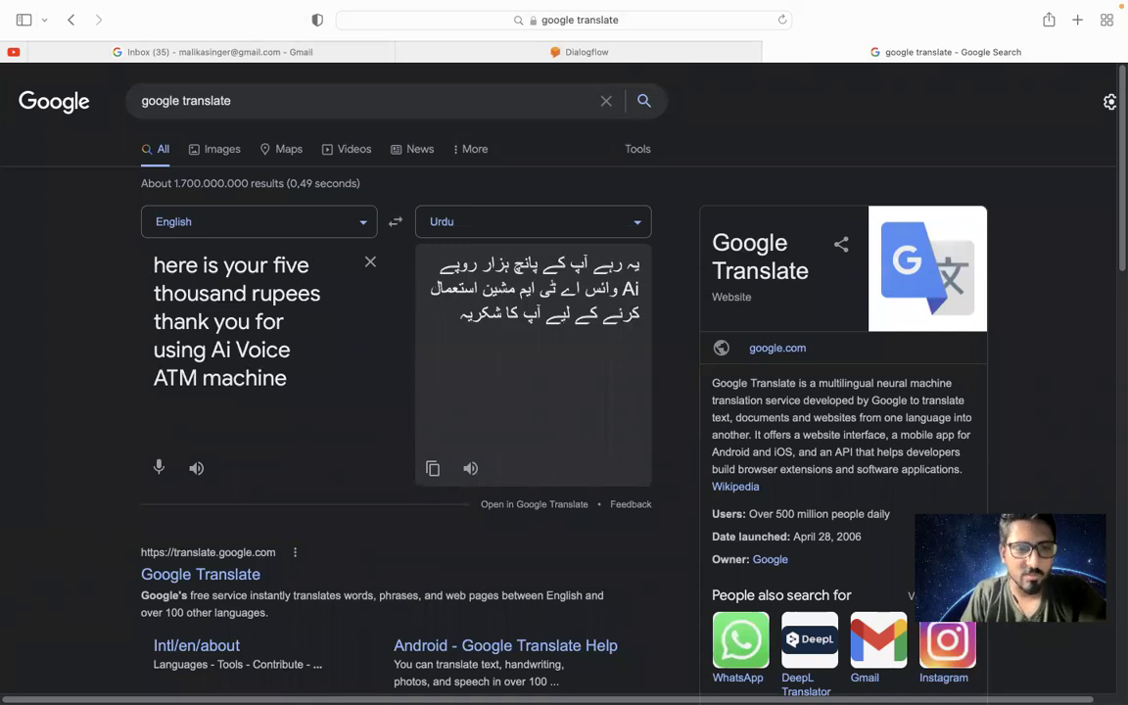
{"action": "type", "text": ","}
{"action": "key", "text": "BackSpace"}
{"action": "key", "text": "BackSpace"}
{"action": "type", "text": ","}
End the English sentence with a period after "machine" and add "khuda hafiz."
{"action": "left_click", "coordinate": [239, 406]}
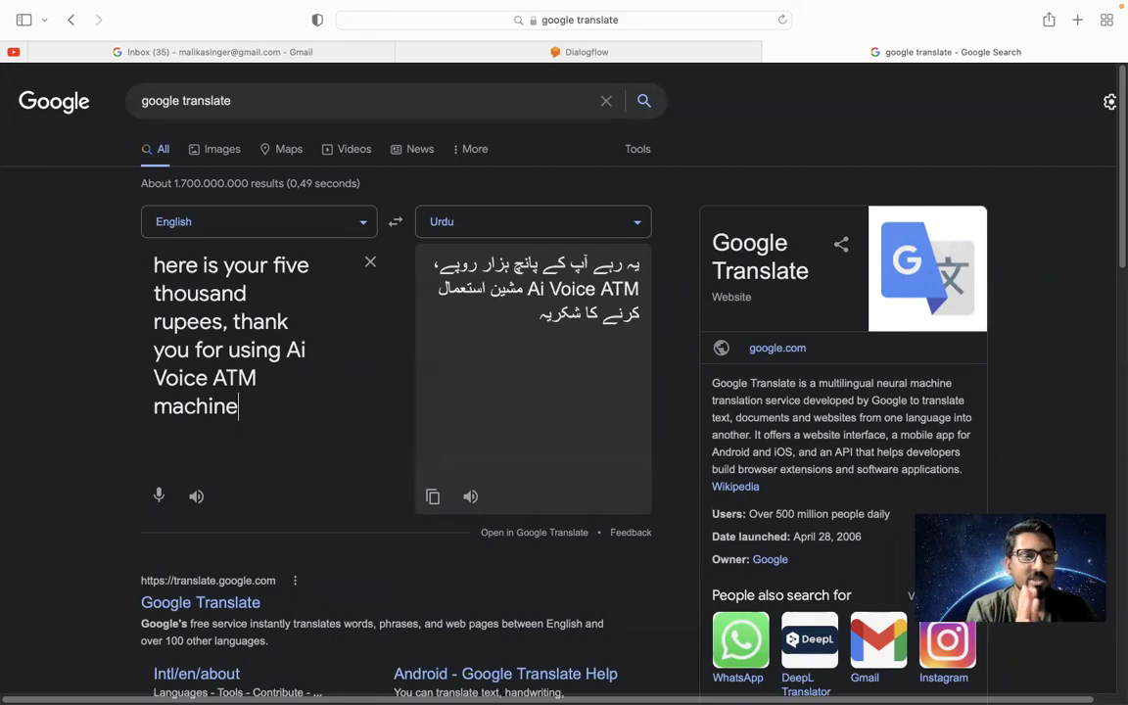
{"action": "type", "text": "k"}
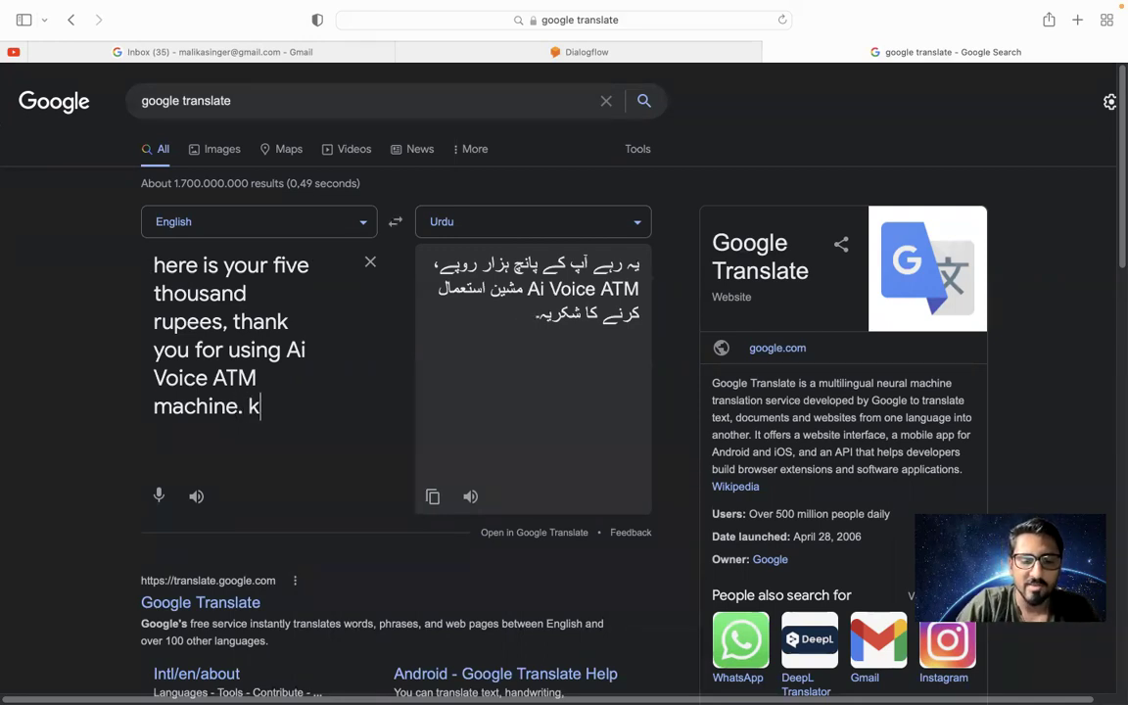
{"action": "type", "text": "huda hafiz."}
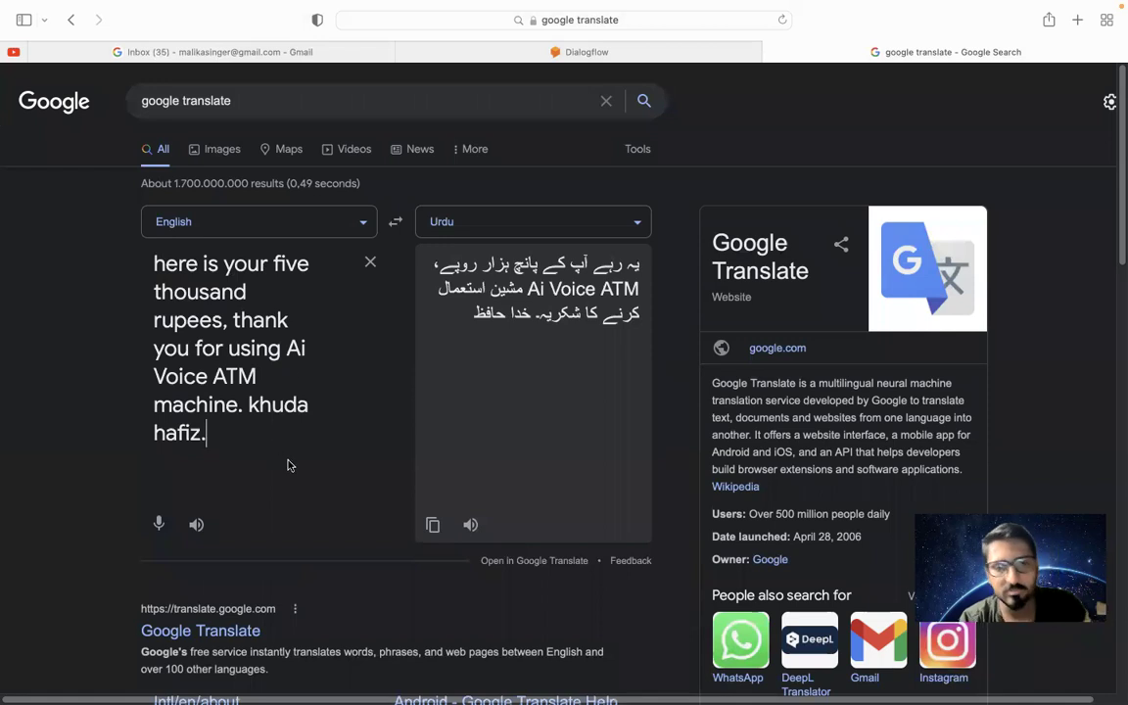
Copy the Urdu translation and paste it as the first text response of the withdraw intent in Dialogflow
{"action": "left_click", "coordinate": [432, 527]}
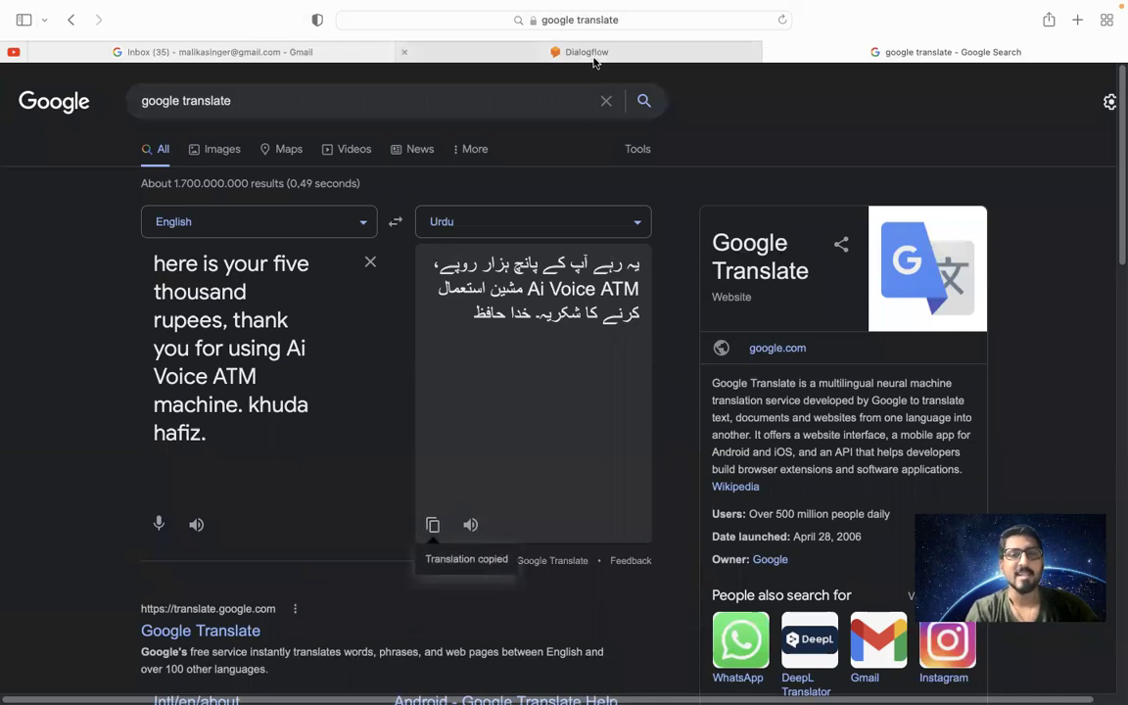
{"action": "left_click", "coordinate": [554, 51]}
{"action": "left_click", "coordinate": [358, 501]}
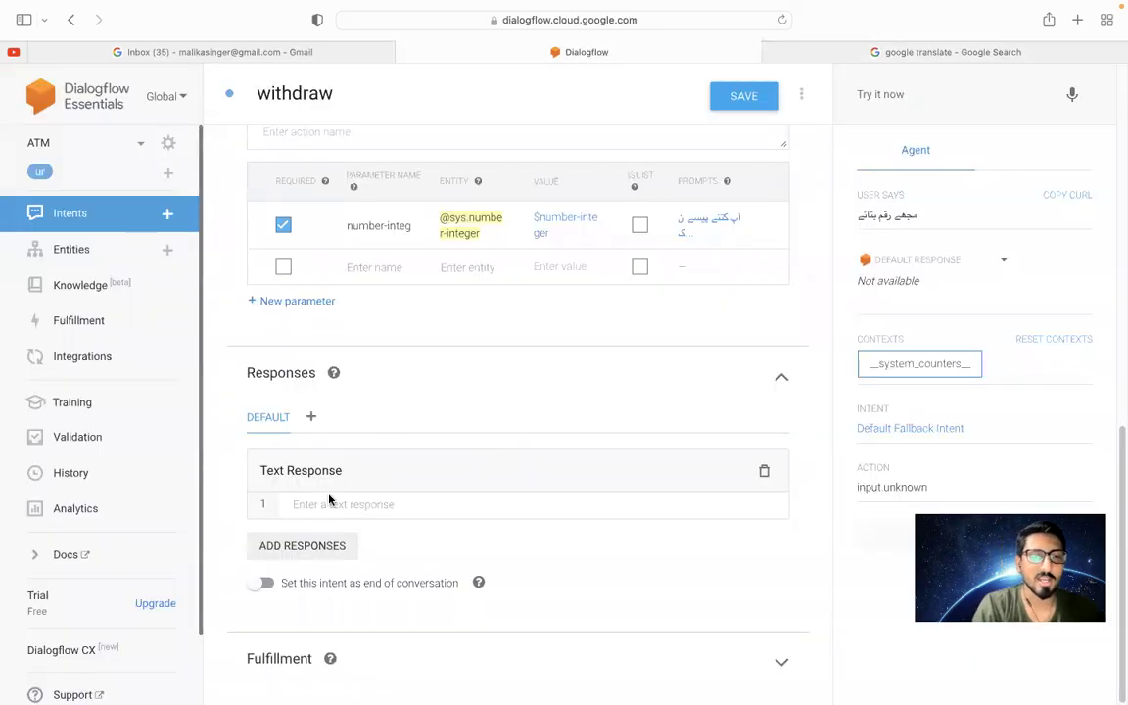
{"action": "left_click", "coordinate": [326, 503]}
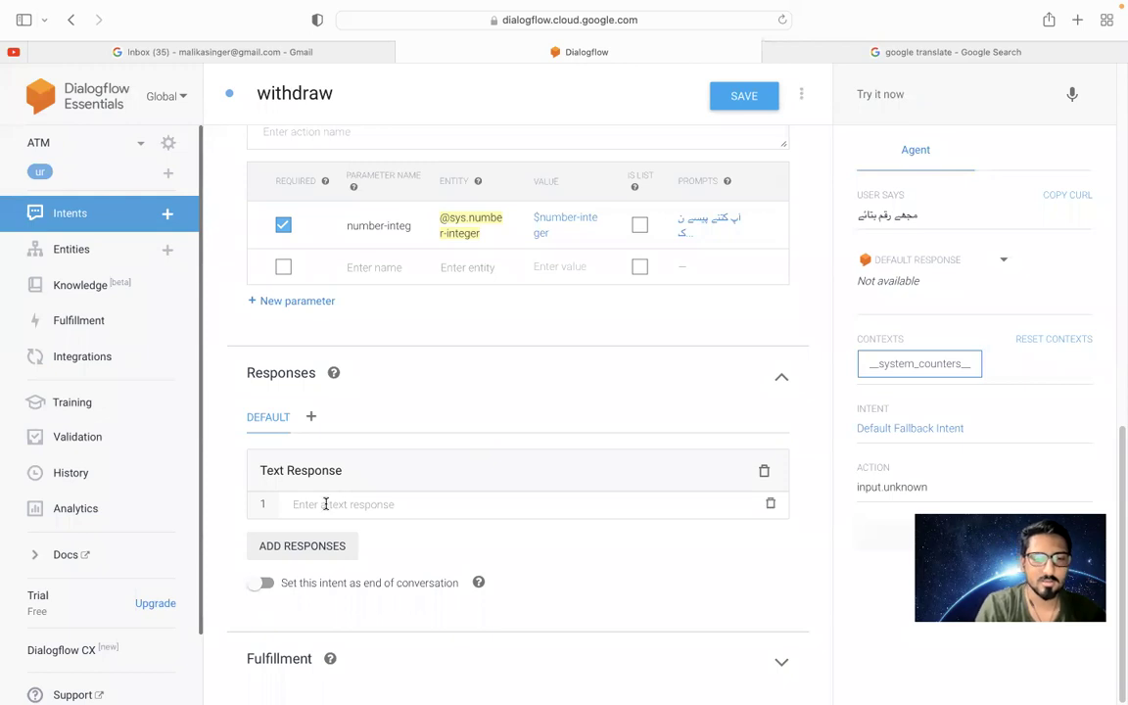
{"action": "key", "text": "super+v"}
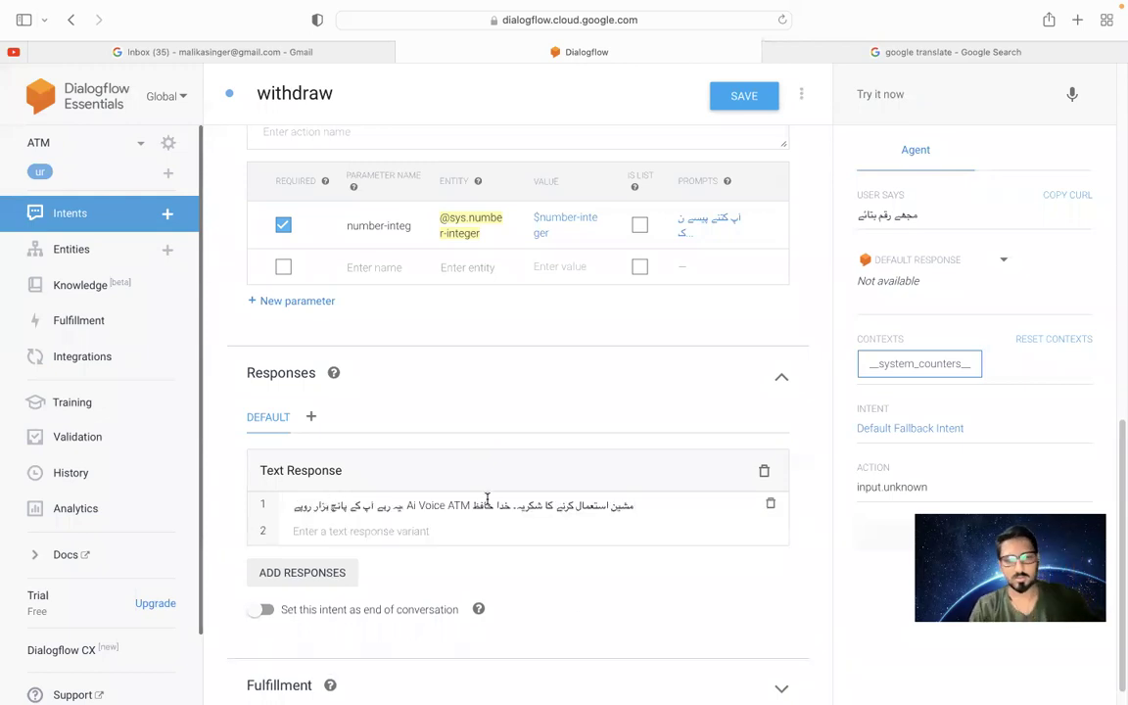
{"action": "left_click", "coordinate": [882, 52]}
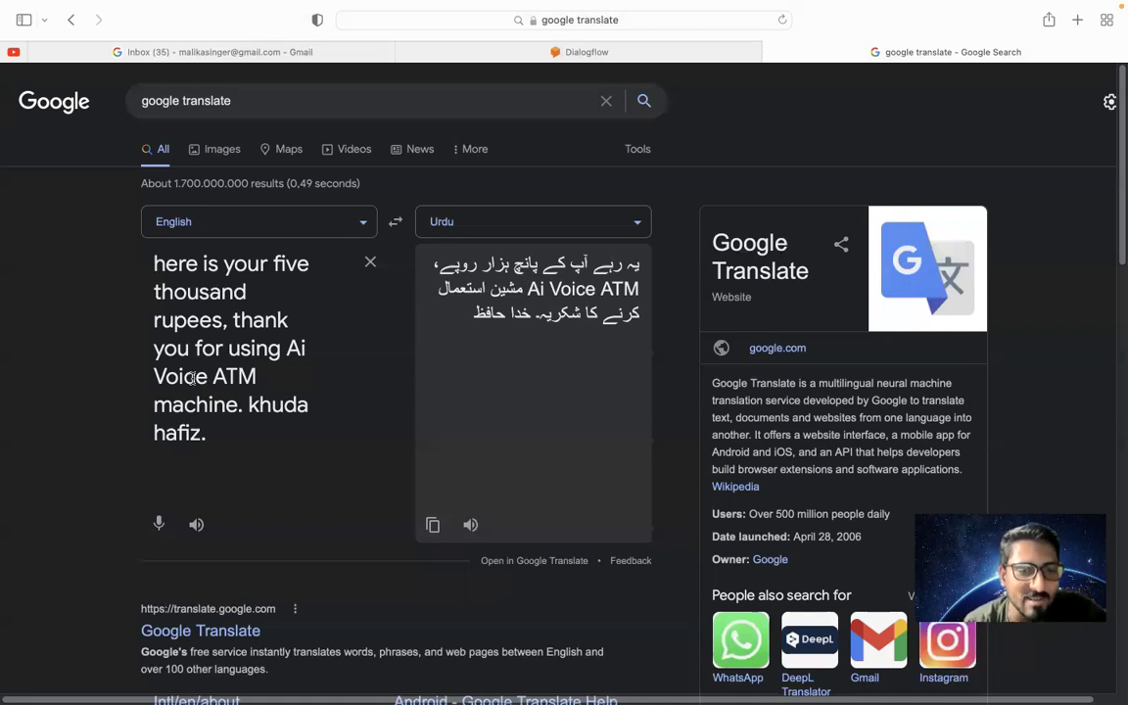
{"action": "left_click_drag", "start_coordinate": [287, 350], "coordinate": [186, 377]}
{"action": "key", "text": "super+a"}
{"action": "type", "text": "Speaking"}
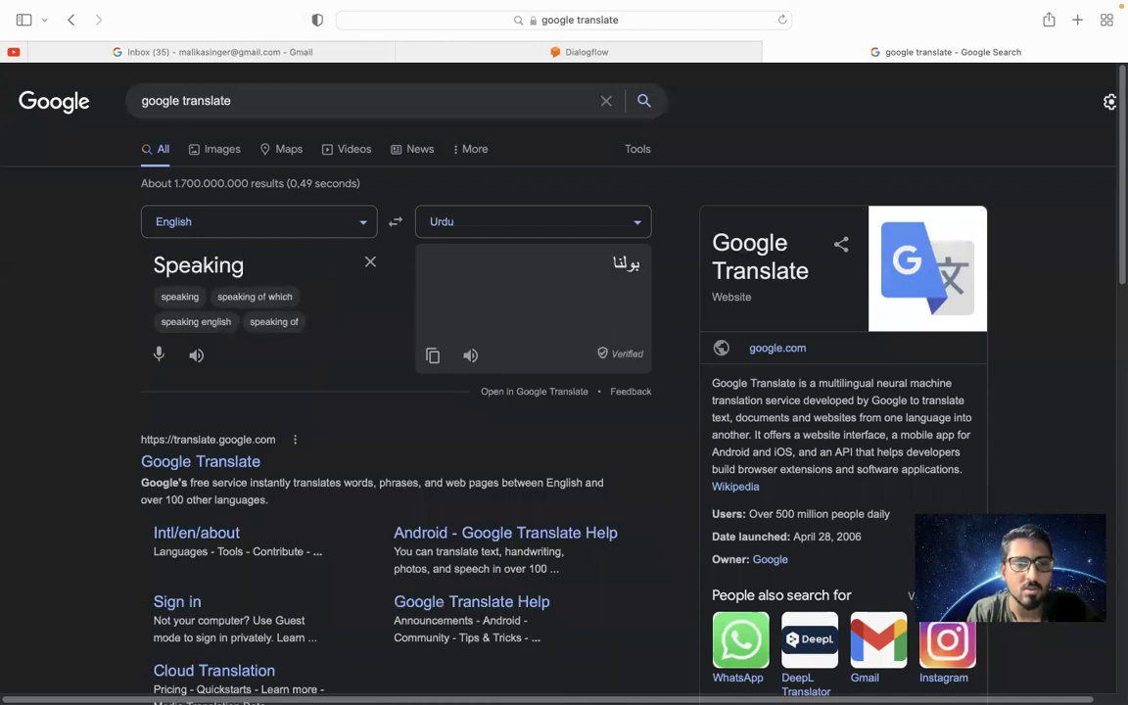
{"action": "key", "text": "super+z"}
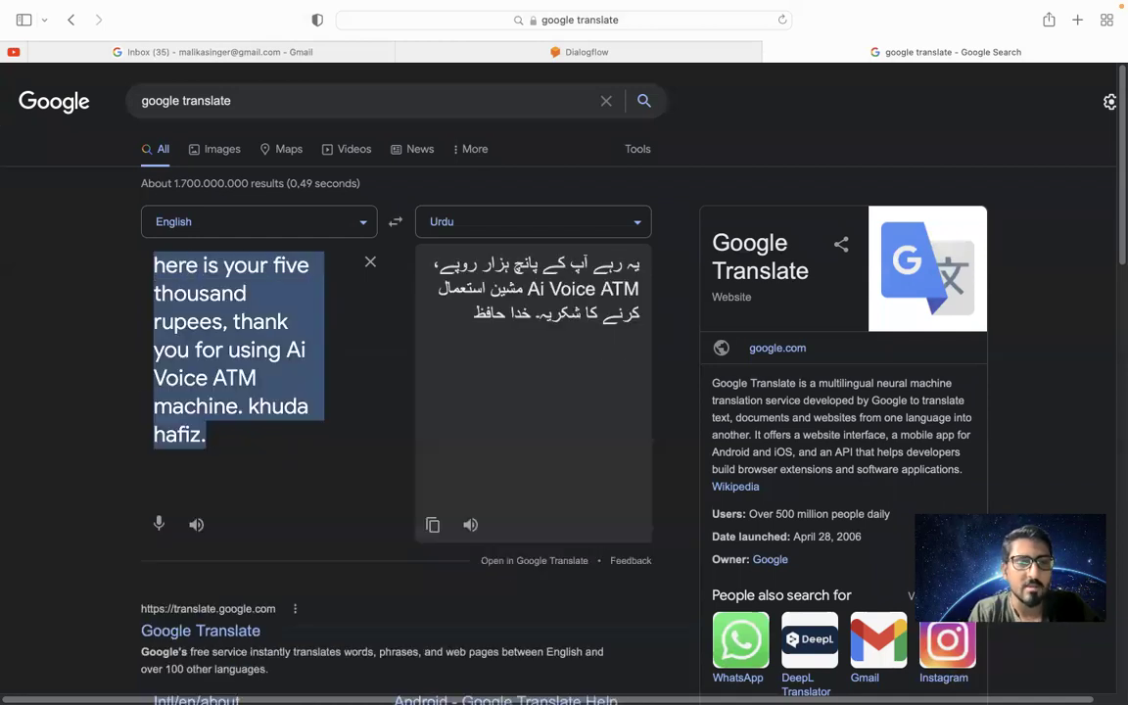
Replace "Ai Voice" with "speaking" before "ATM machine" in the English source text
{"action": "key", "text": "Right"}
{"action": "key", "text": "Left"}
{"action": "key", "text": "Left"}
{"action": "key", "text": "Left"}
{"action": "key", "text": "Left"}
{"action": "key", "text": "Up"}
{"action": "key", "text": "Left"}
{"action": "key", "text": "Left"}
{"action": "key", "text": "BackSpace"}
{"action": "key", "text": "BackSpace"}
{"action": "key", "text": "BackSpace"}
{"action": "key", "text": "BackSpace"}
{"action": "key", "text": "BackSpace"}
{"action": "key", "text": "BackSpace"}
{"action": "key", "text": "BackSpace"}
{"action": "key", "text": "BackSpace"}
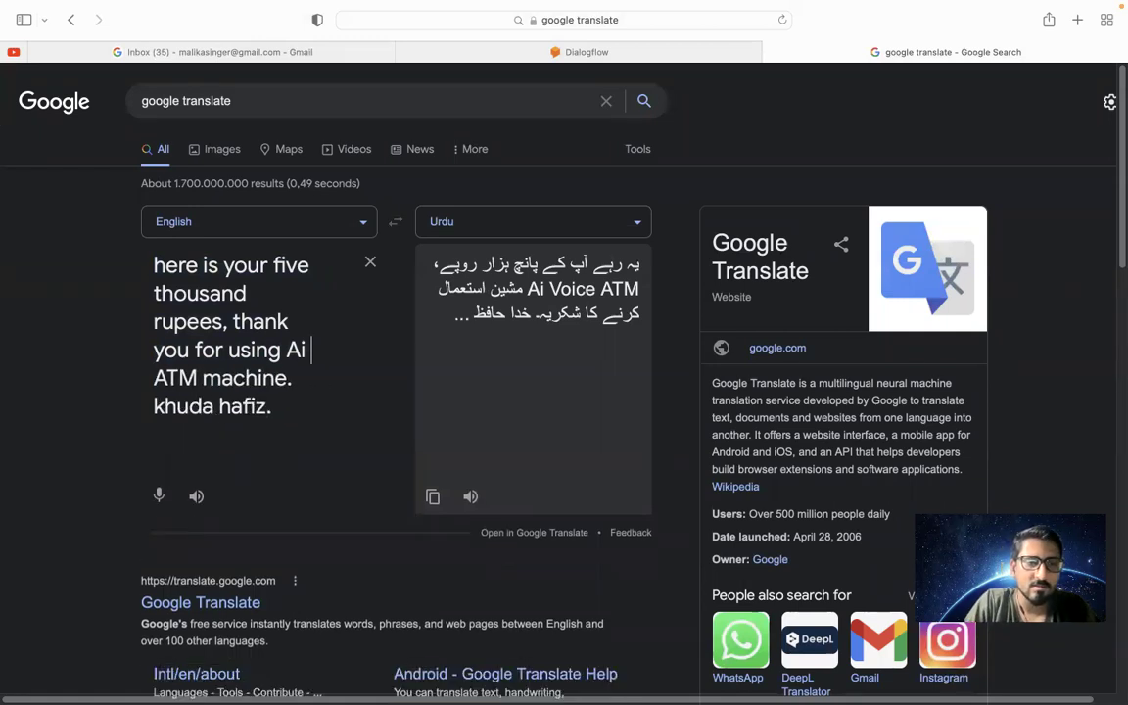
{"action": "type", "text": "speaking"}
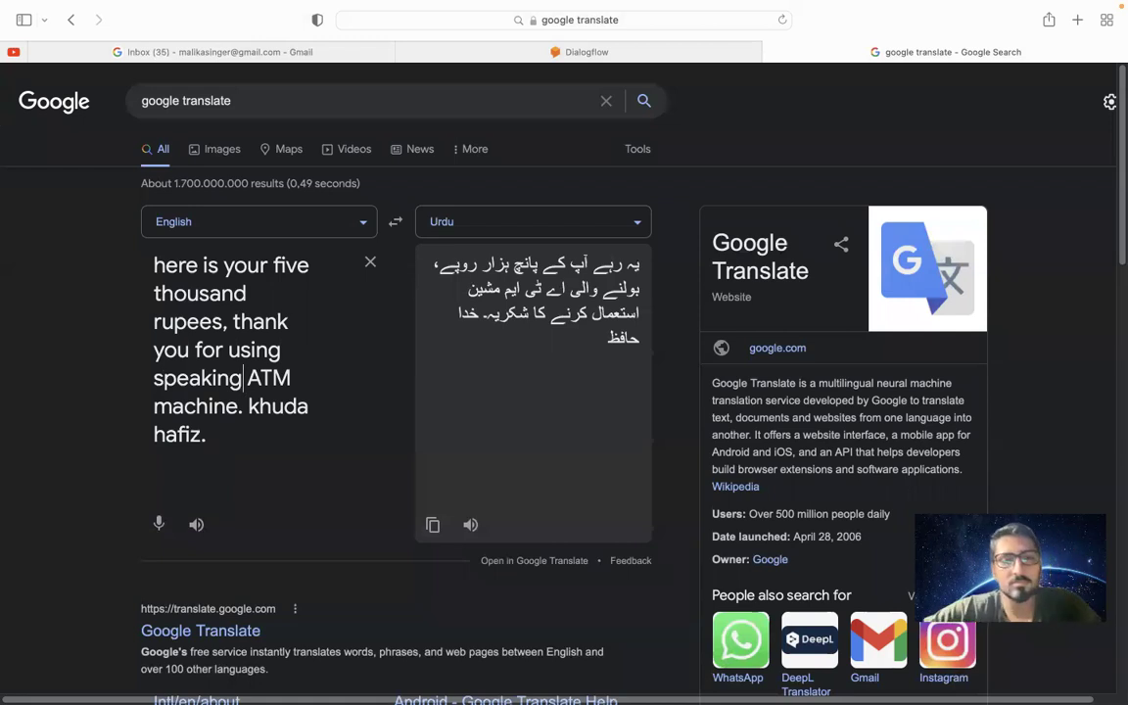
{"action": "triple_click", "coordinate": [208, 378]}
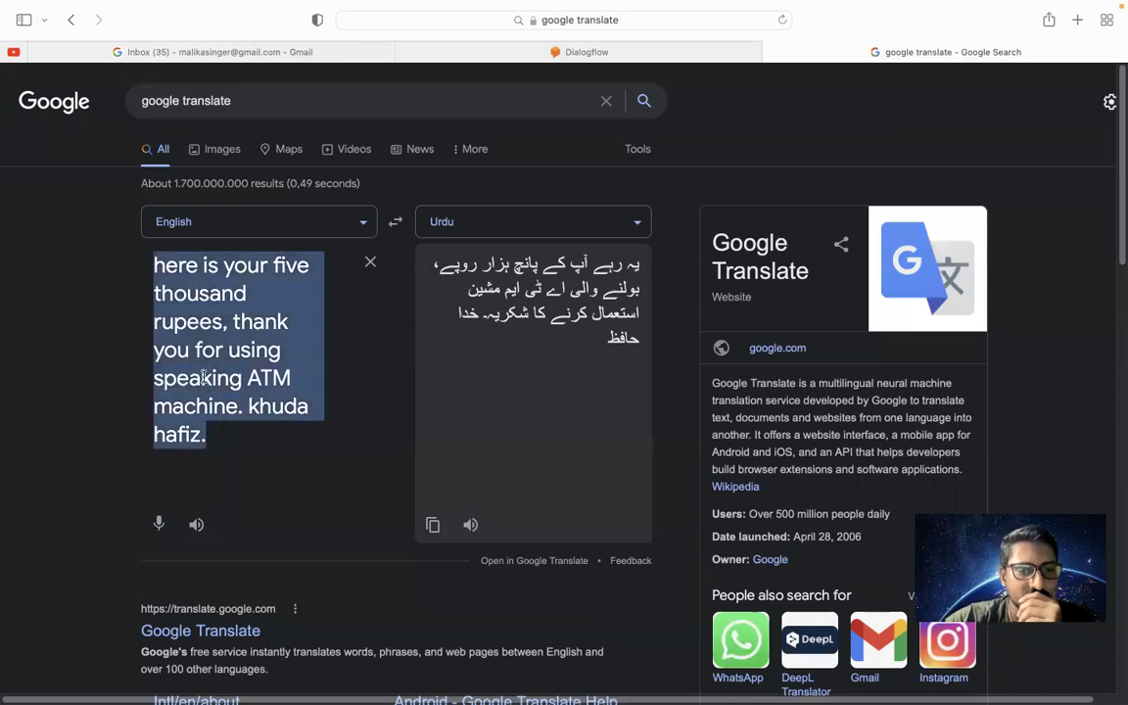
{"action": "left_click", "coordinate": [203, 378]}
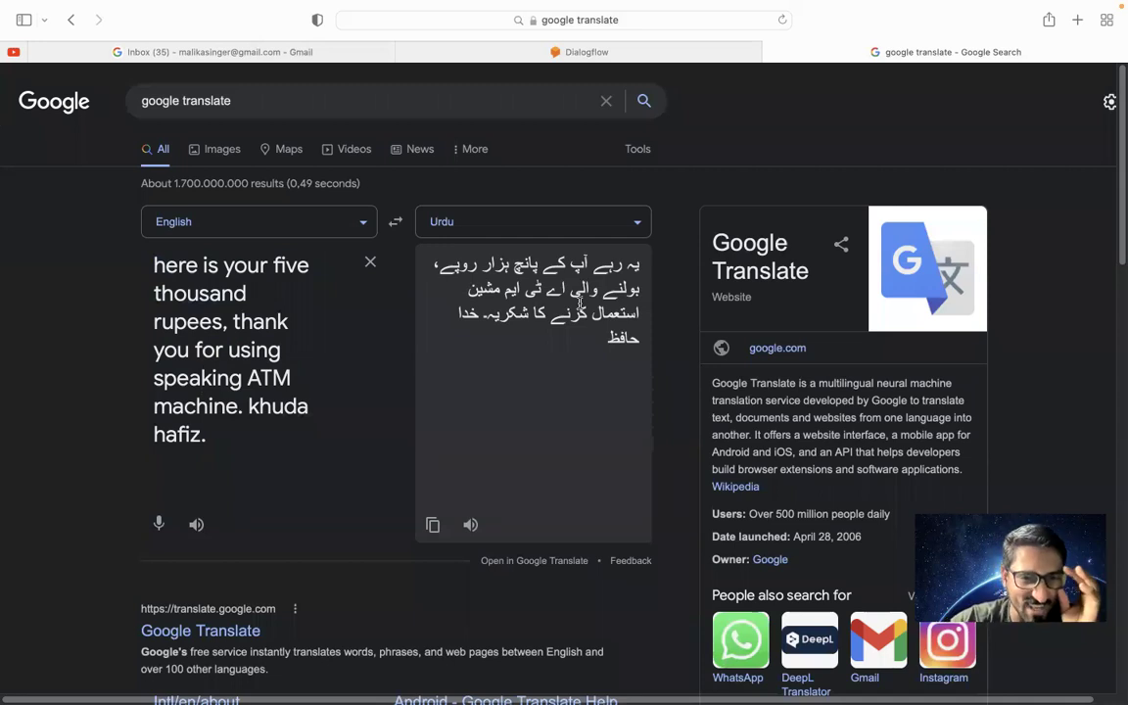
Copy the revised Urdu translation and replace the withdraw intent's text response with it in Dialogflow
{"action": "left_click", "coordinate": [432, 525]}
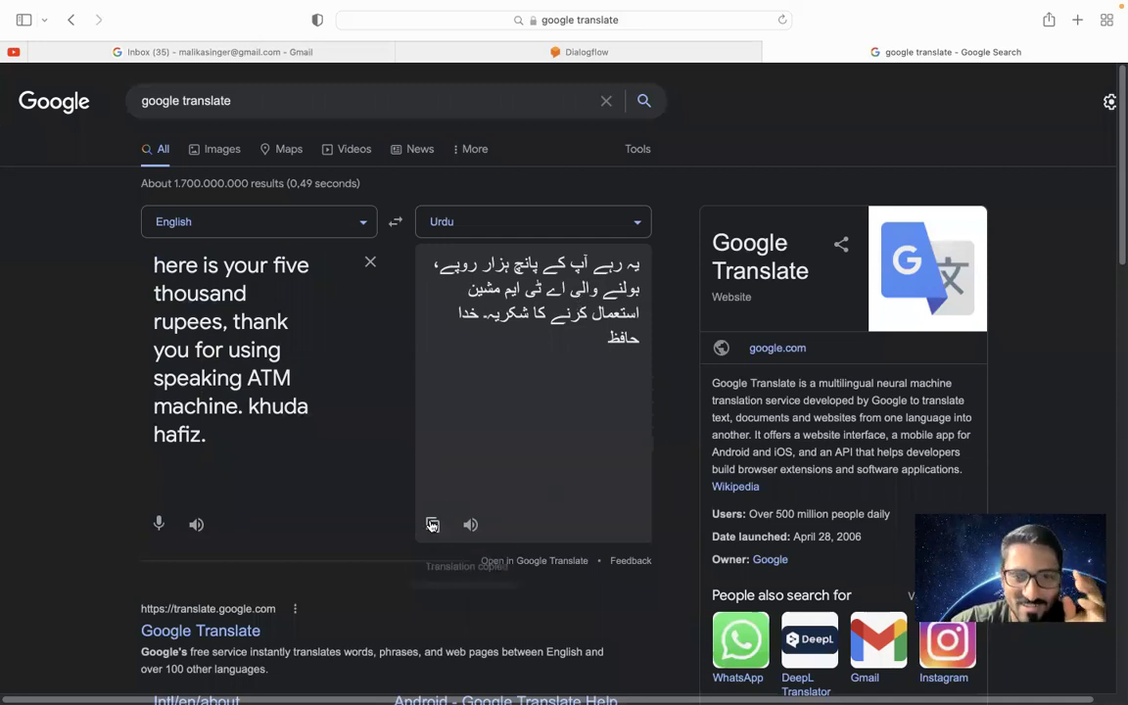
{"action": "left_click", "coordinate": [623, 51]}
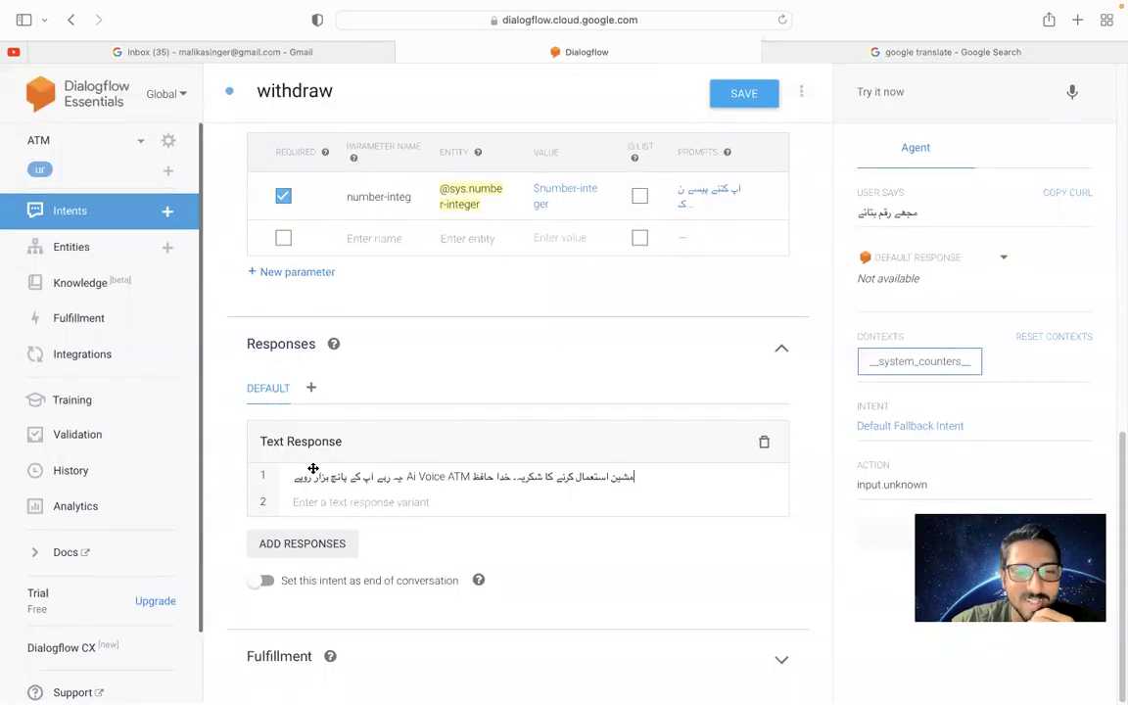
{"action": "key", "text": "ctrl+a"}
{"action": "key", "text": "ctrl+v"}
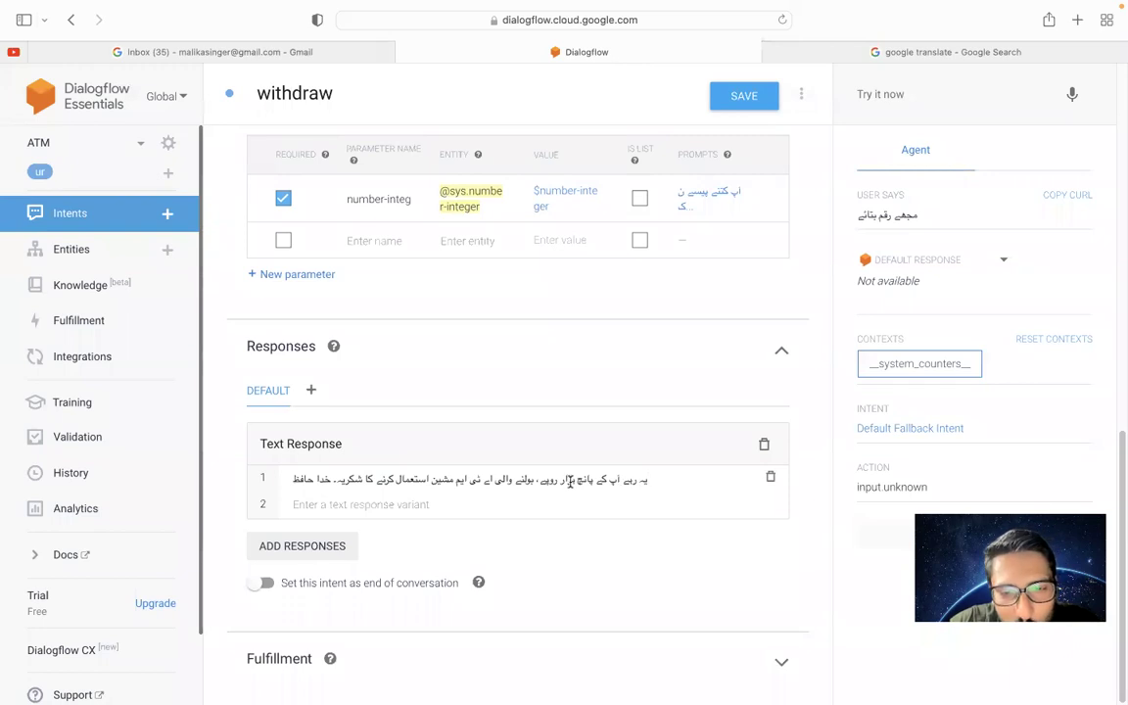
Replace "پانچ ہزار" in the withdraw intent's text response with the $number-integer parameter and save the intent
{"action": "scroll", "coordinate": [548, 480], "scroll_direction": "up", "scroll_amount": 5}
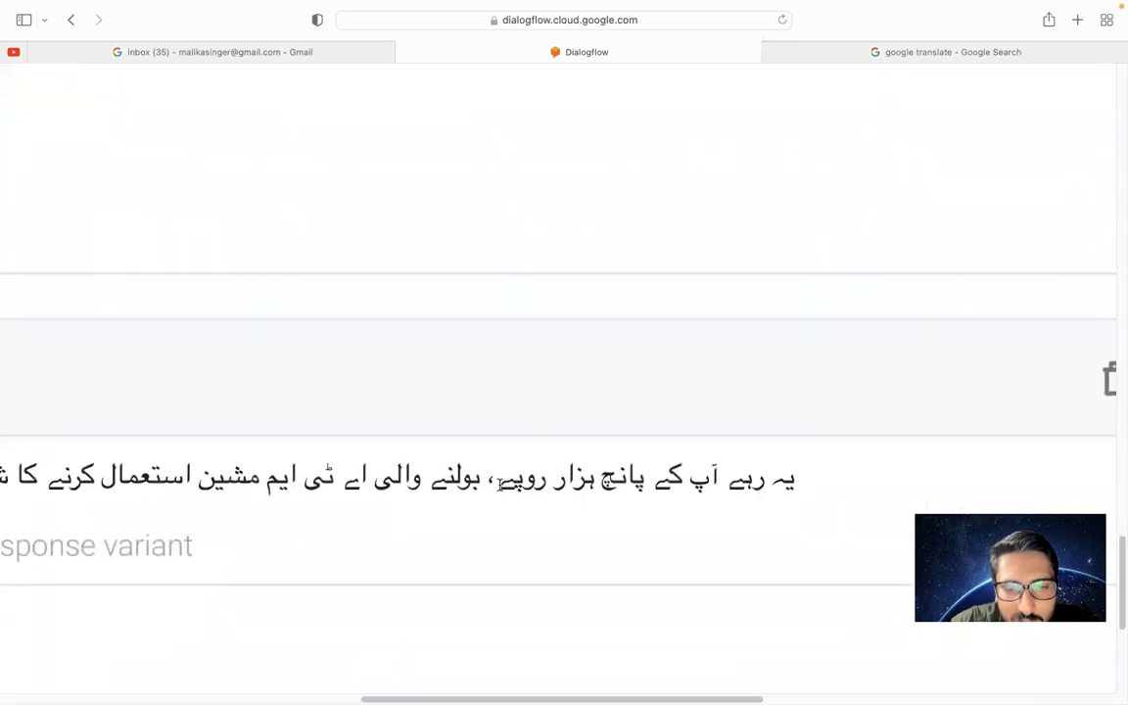
{"action": "double_click", "coordinate": [511, 480]}
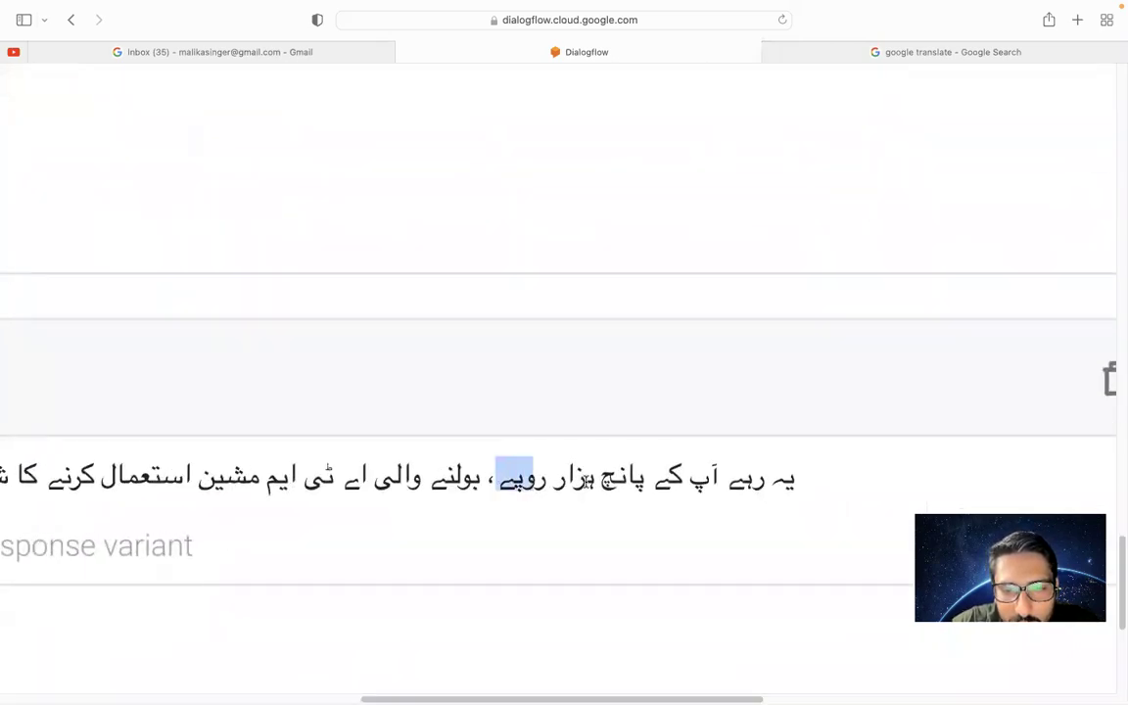
{"action": "left_click", "coordinate": [530, 480]}
{"action": "left_click_drag", "start_coordinate": [554, 480], "coordinate": [641, 480]}
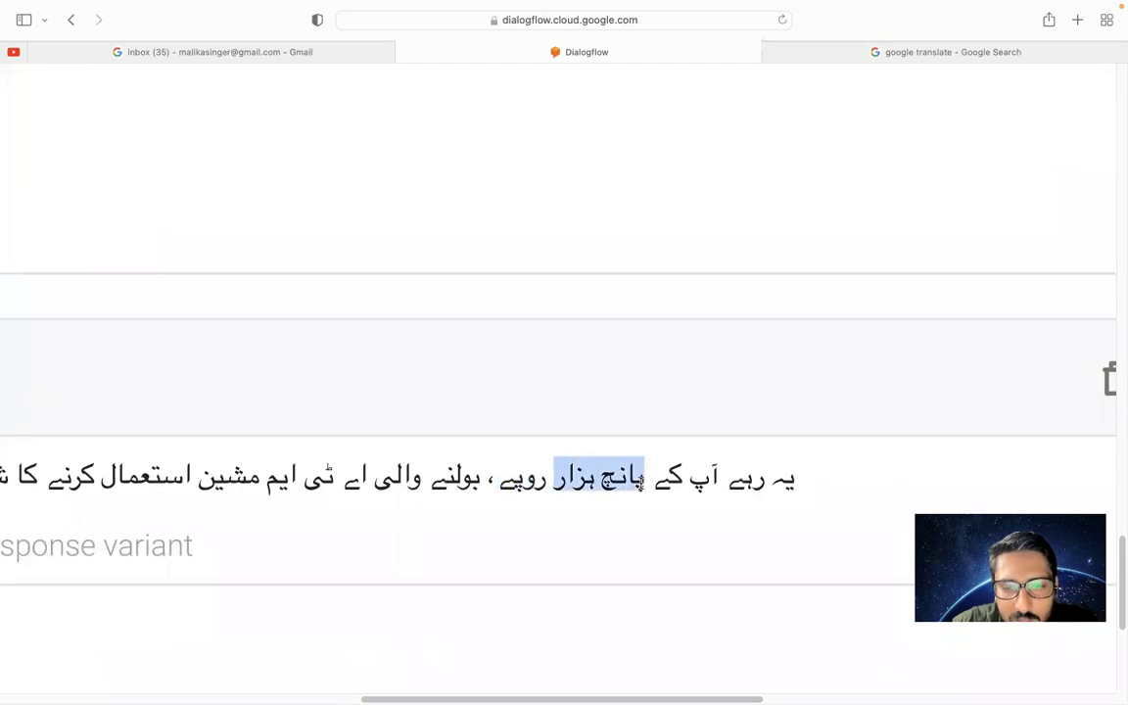
{"action": "key", "text": "BackSpace"}
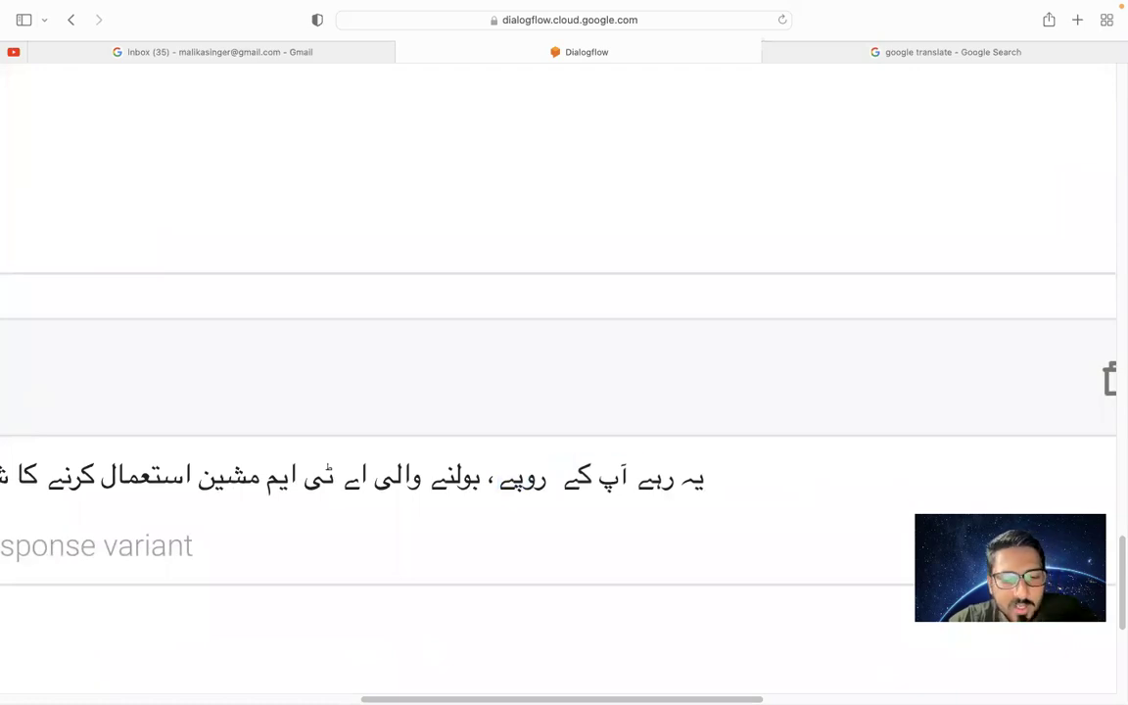
{"action": "type", "text": "$"}
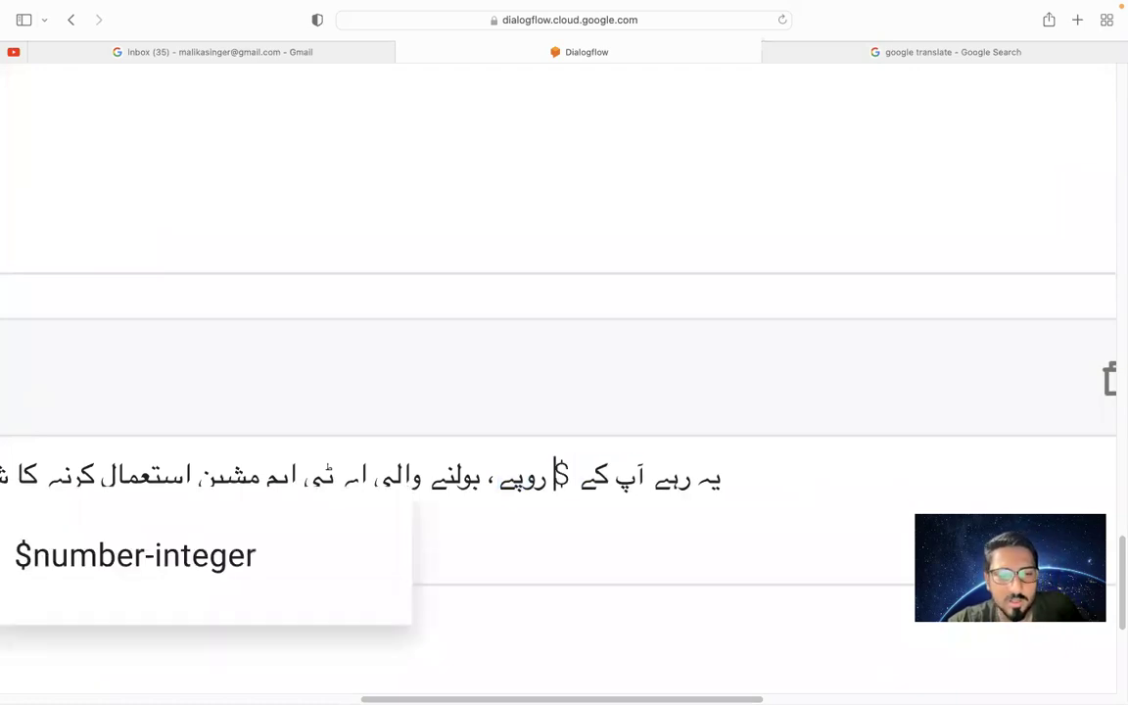
{"action": "left_click", "coordinate": [283, 574]}
{"action": "scroll", "coordinate": [276, 517], "scroll_direction": "left", "scroll_amount": 5}
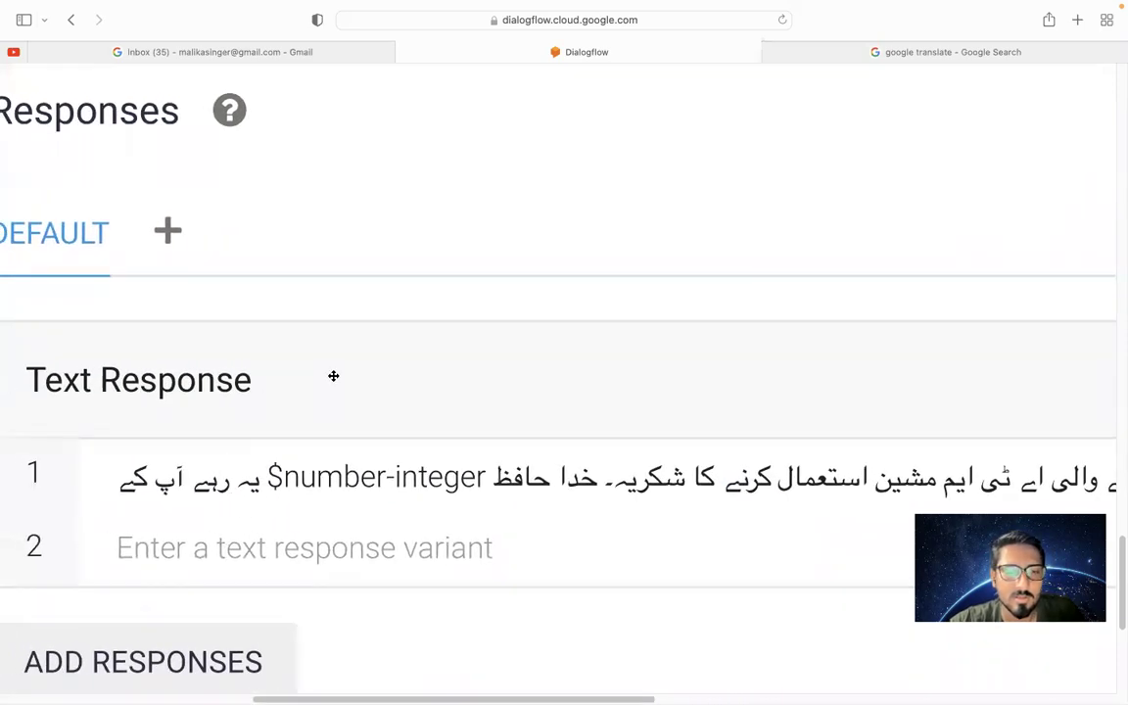
{"action": "scroll", "coordinate": [304, 338], "scroll_direction": "down", "scroll_amount": 5}
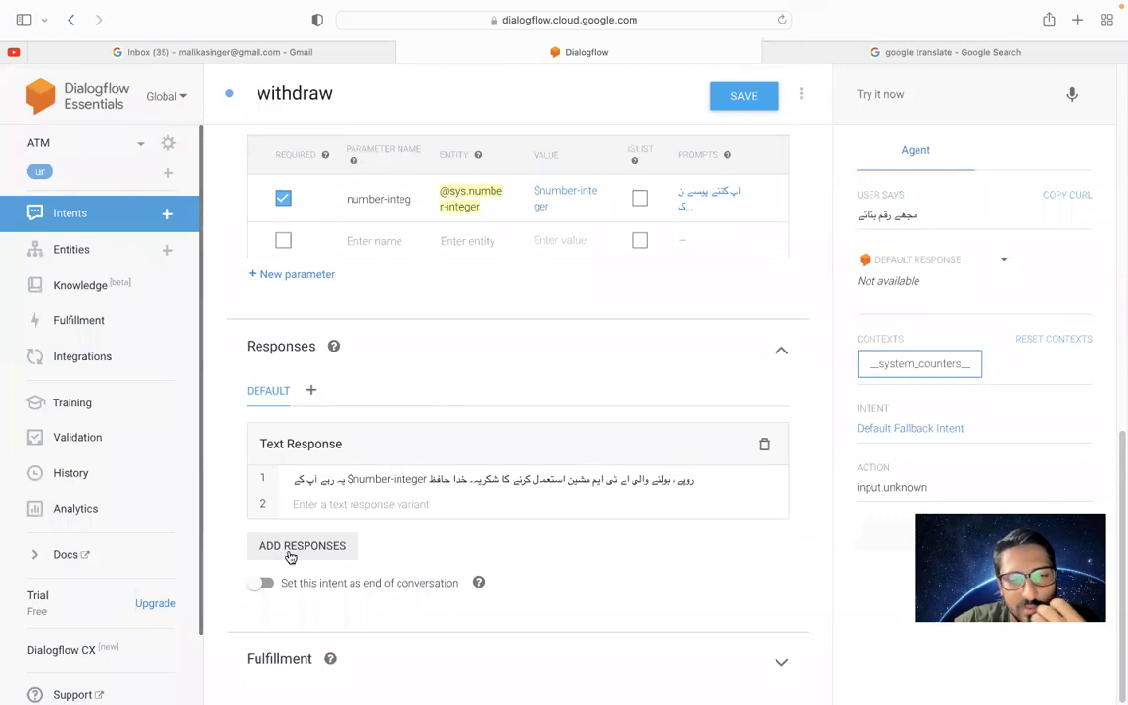
{"action": "left_click", "coordinate": [743, 99]}
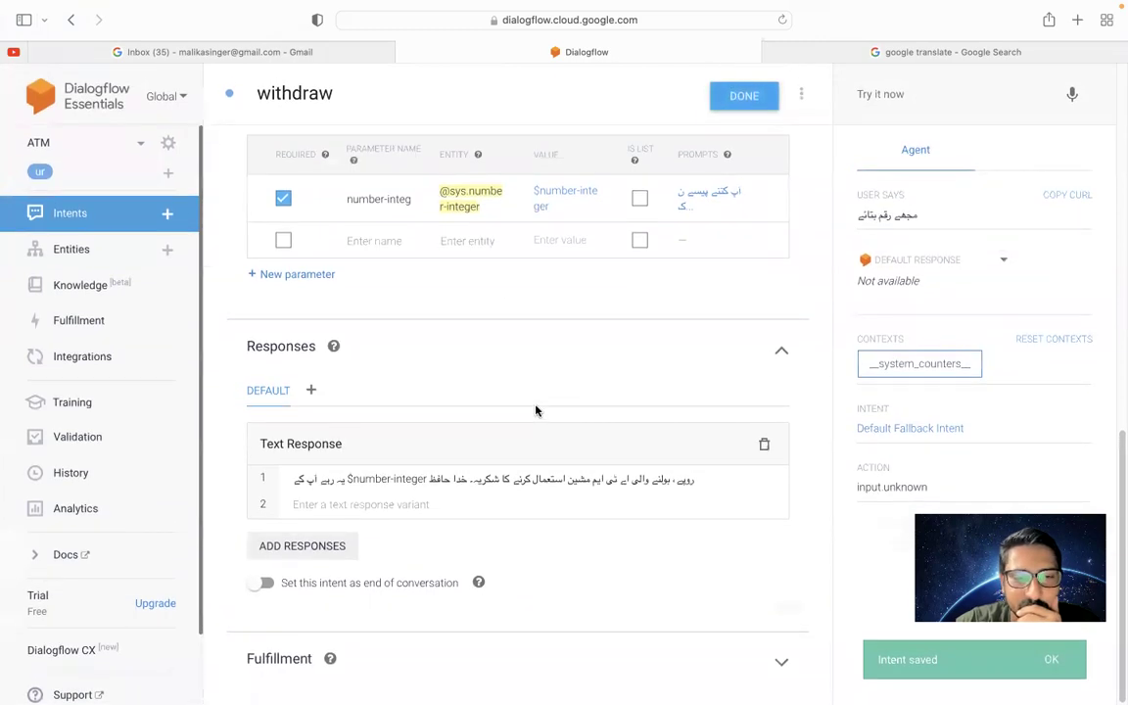
Test the agent with the typed greeting "salam"
{"action": "left_click", "coordinate": [889, 95]}
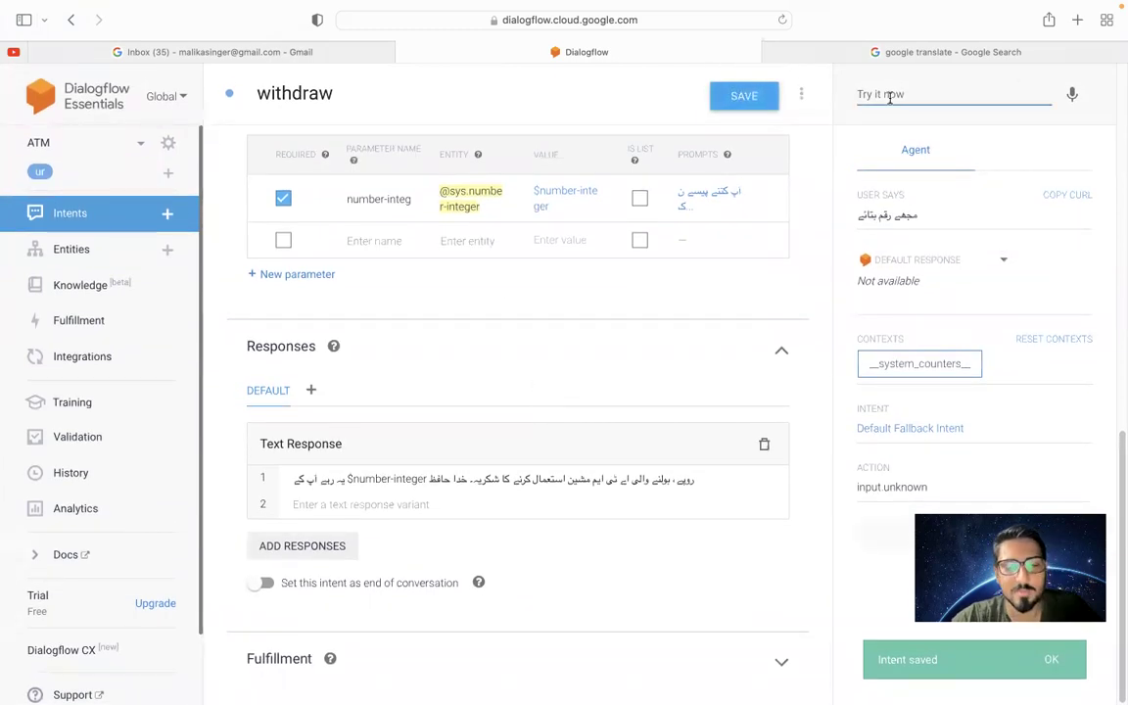
{"action": "type", "text": "salam"}
{"action": "key", "text": "Return"}
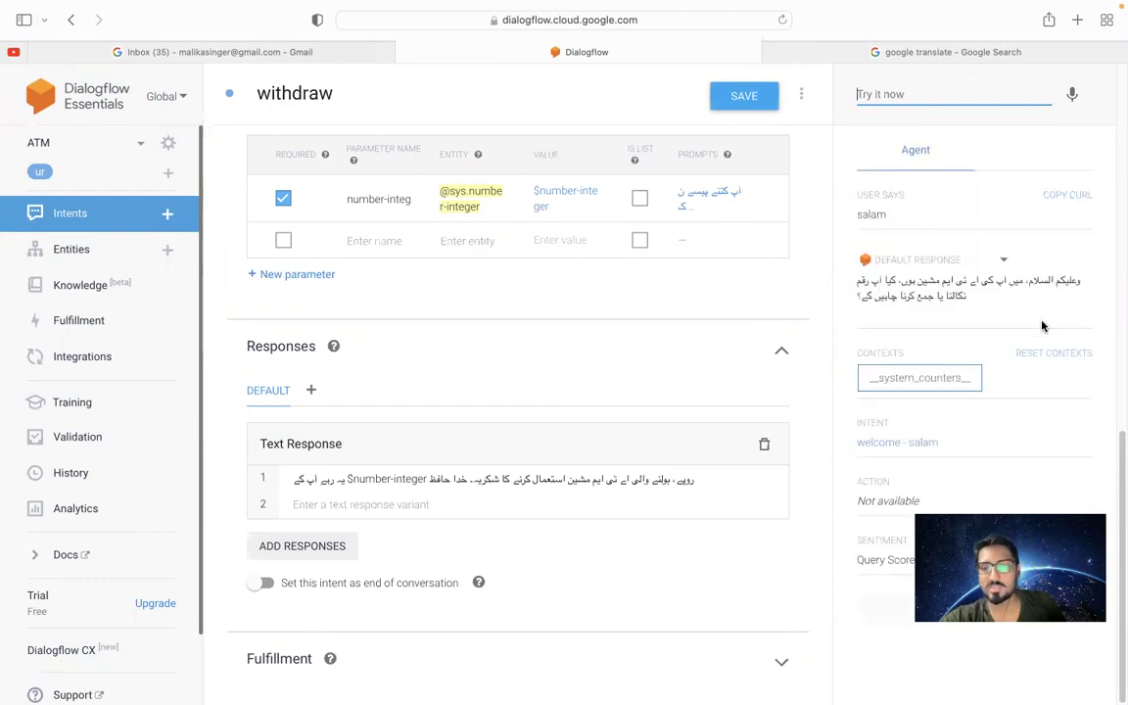
Test the agent with a spoken Urdu withdrawal request that includes the amount سترہ (17) and read through its response
{"action": "left_click", "coordinate": [1072, 94]}
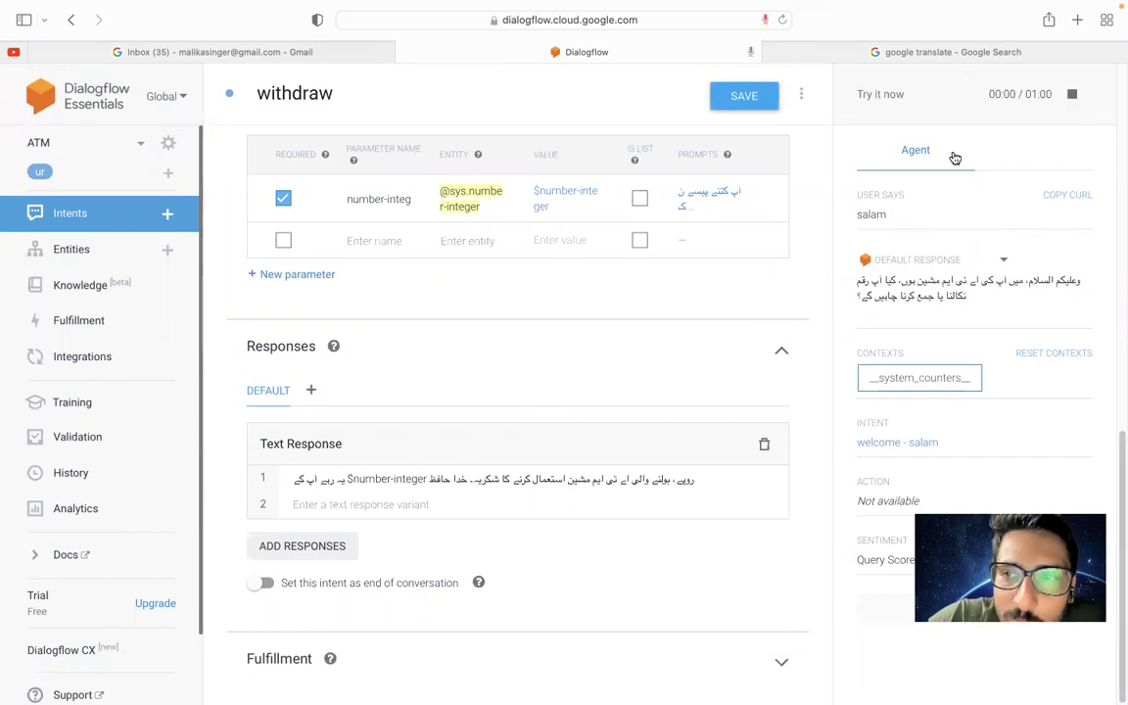
{"action": "left_click", "coordinate": [1072, 95]}
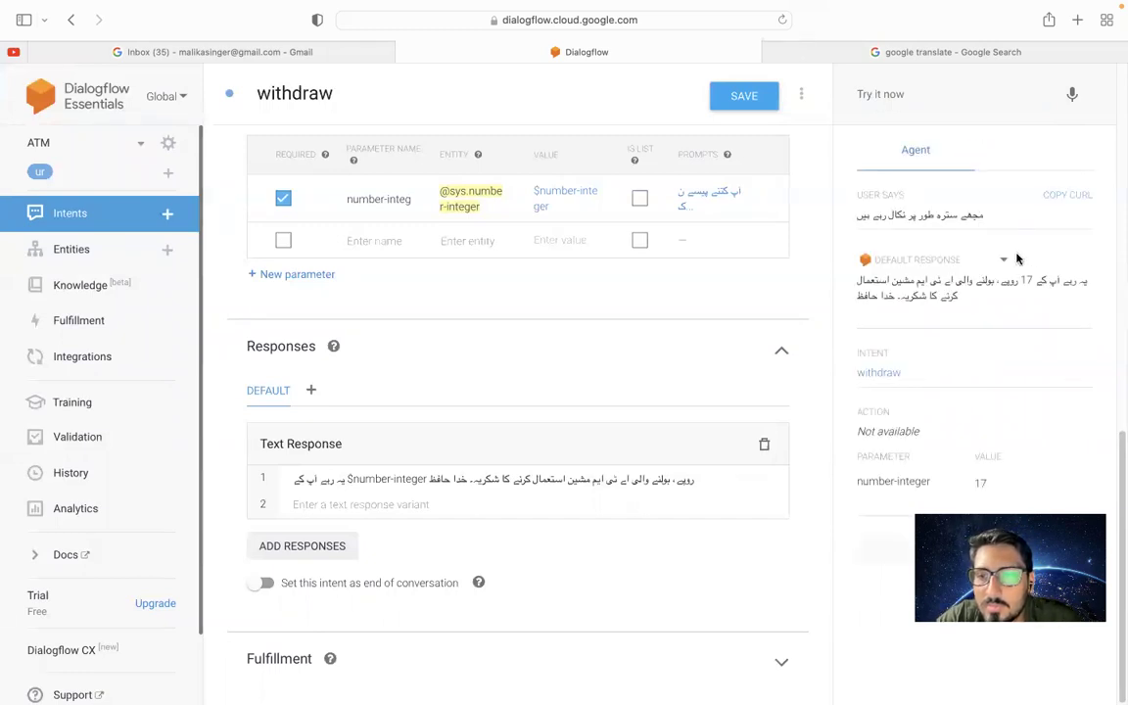
{"action": "left_click_drag", "start_coordinate": [1086, 281], "coordinate": [1023, 283]}
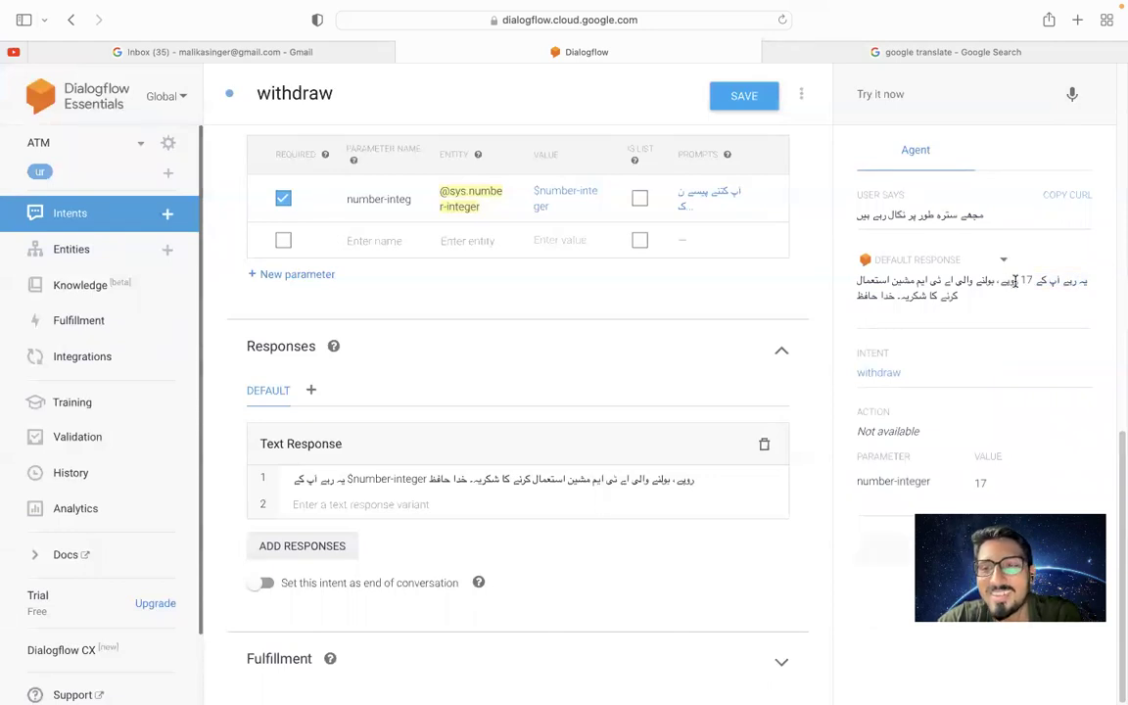
{"action": "left_click", "coordinate": [1010, 283]}
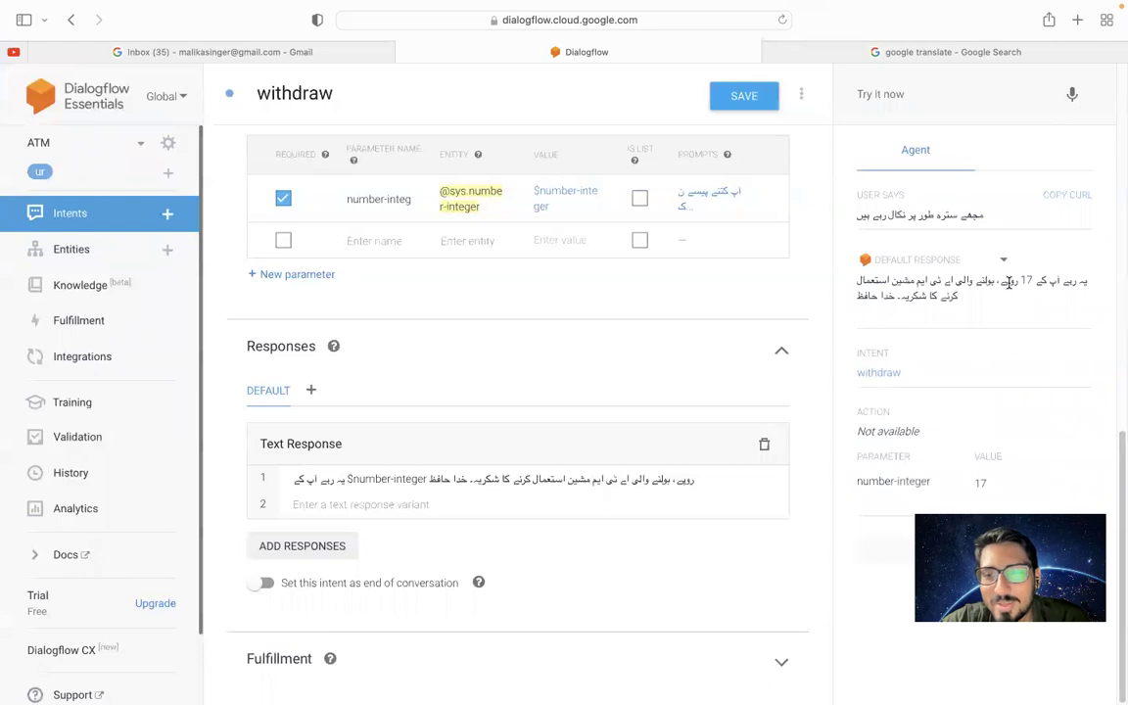
{"action": "left_click_drag", "start_coordinate": [989, 283], "coordinate": [859, 284]}
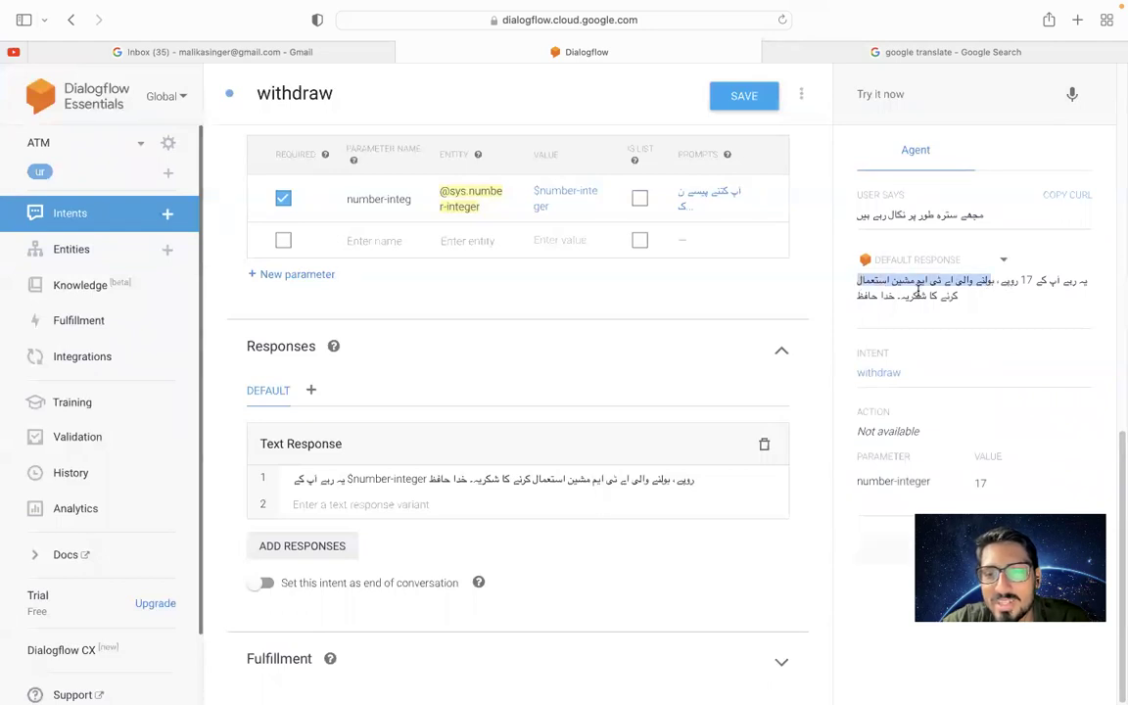
{"action": "triple_click", "coordinate": [923, 286]}
{"action": "left_click", "coordinate": [923, 286]}
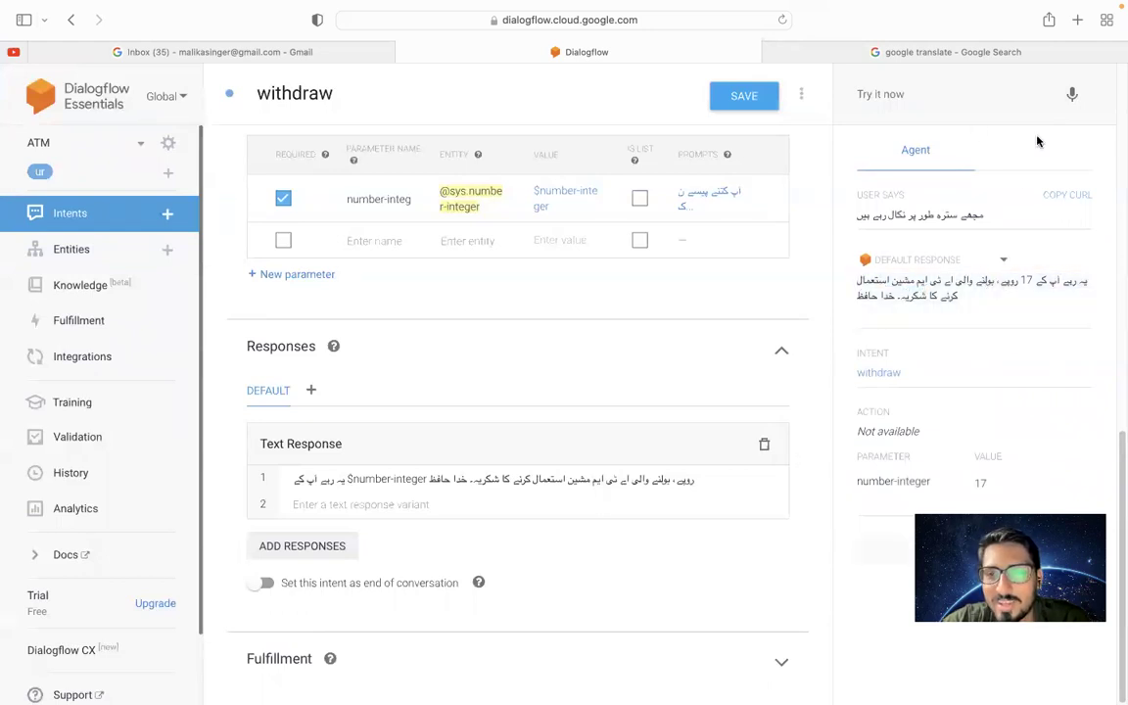
Test the agent with the spoken greetings "ہائے ہاؤ آر یو" and "کیا حال ہے" and read the welcome response
{"action": "left_click", "coordinate": [1072, 95]}
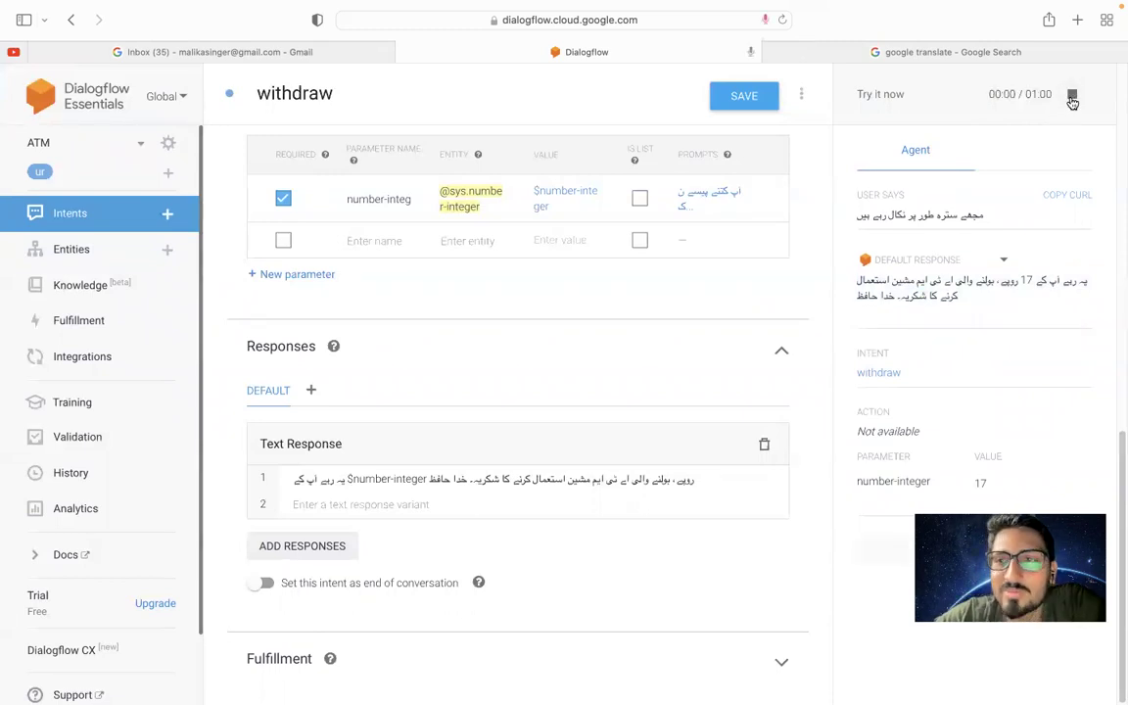
{"action": "left_click", "coordinate": [1073, 98]}
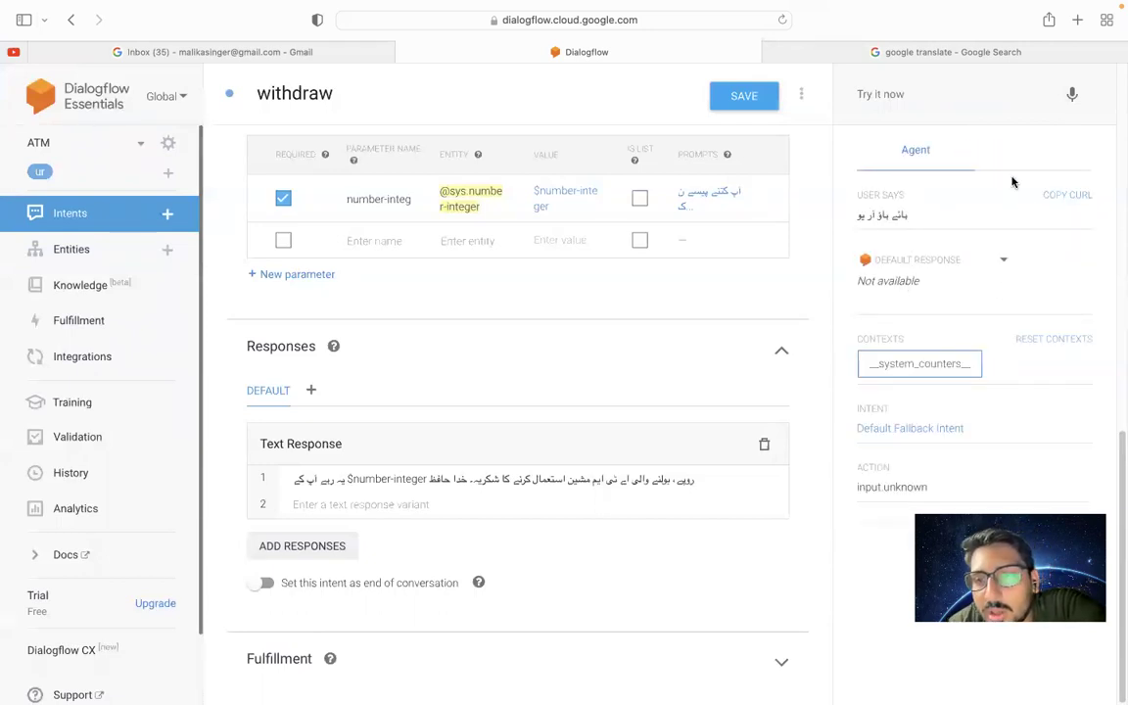
{"action": "left_click", "coordinate": [1072, 98]}
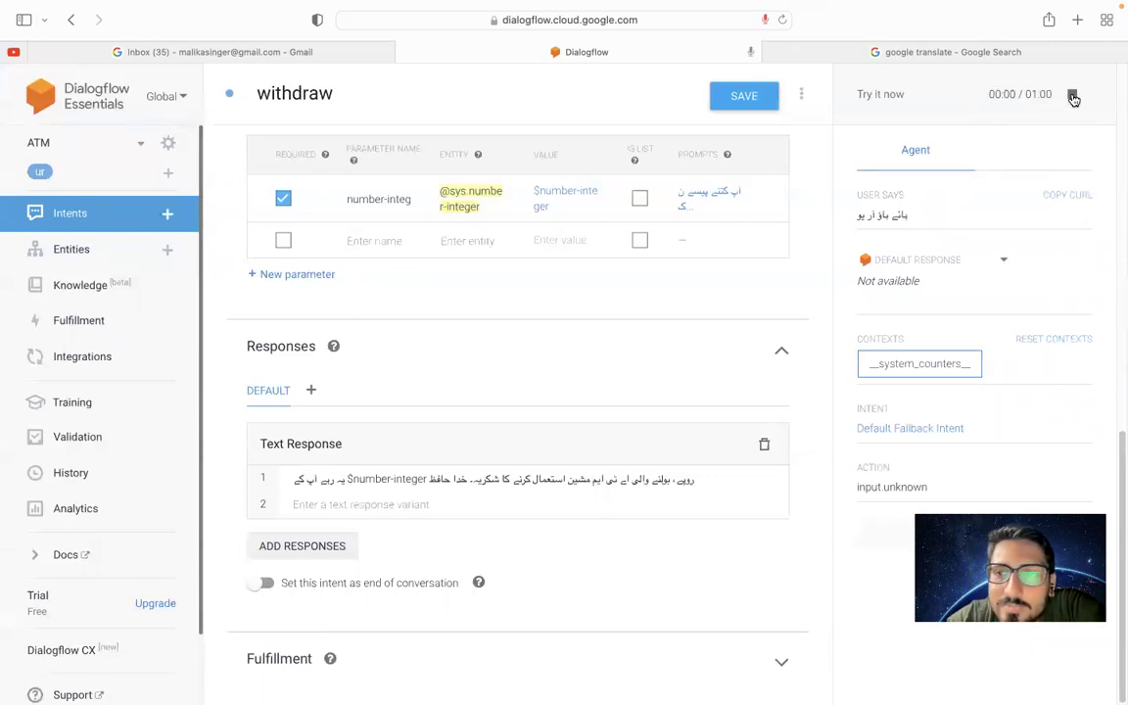
{"action": "left_click", "coordinate": [1074, 98]}
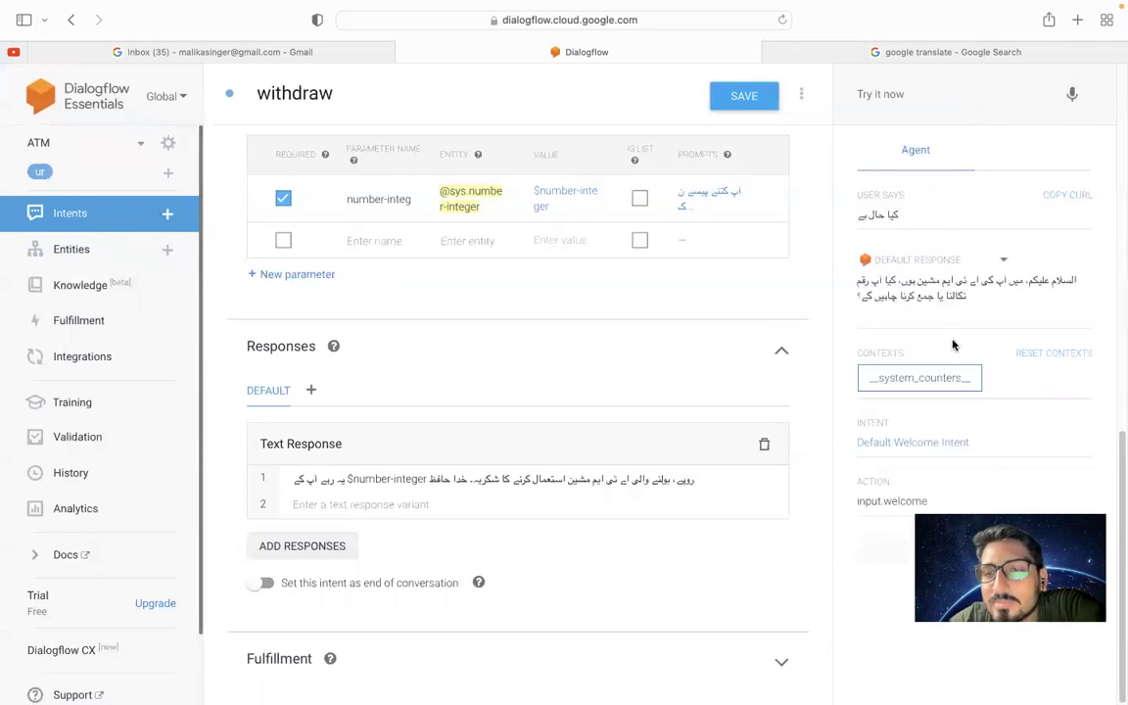
{"action": "left_click_drag", "start_coordinate": [1075, 280], "coordinate": [858, 296]}
{"action": "left_click", "coordinate": [1048, 284]}
{"action": "left_click", "coordinate": [884, 284]}
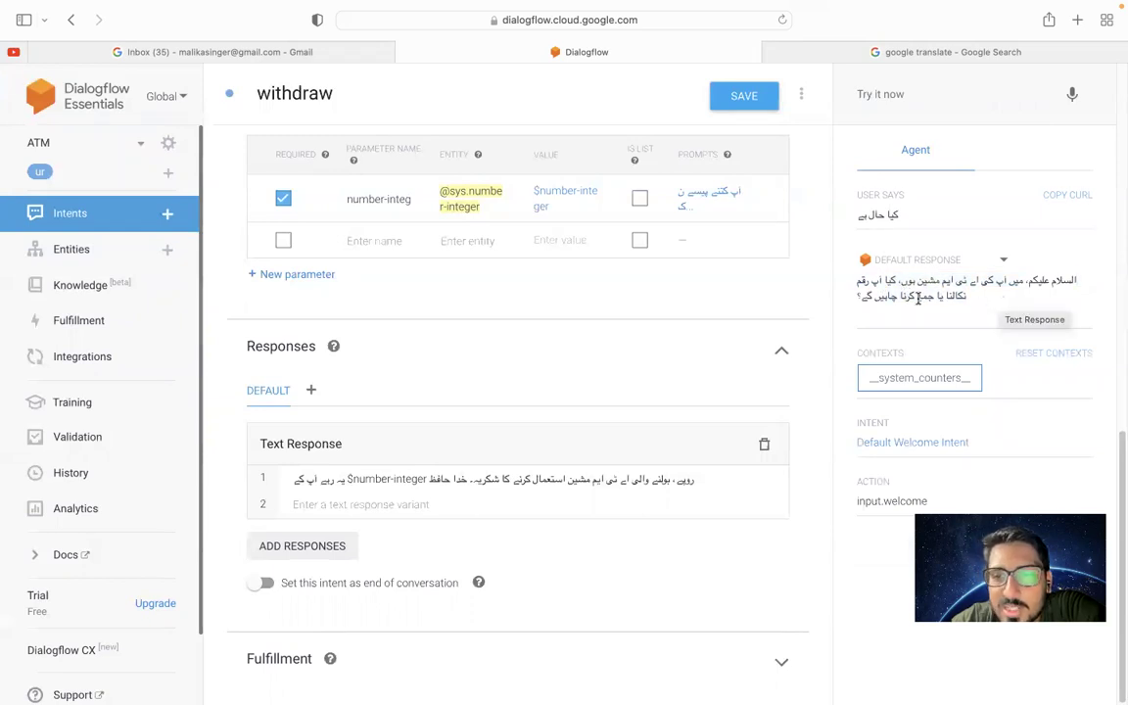
Test the spoken request "نکالنا چاہتا ہوں" without an amount and compare the reply with the prompts defined for number-integer
{"action": "left_click", "coordinate": [1072, 97]}
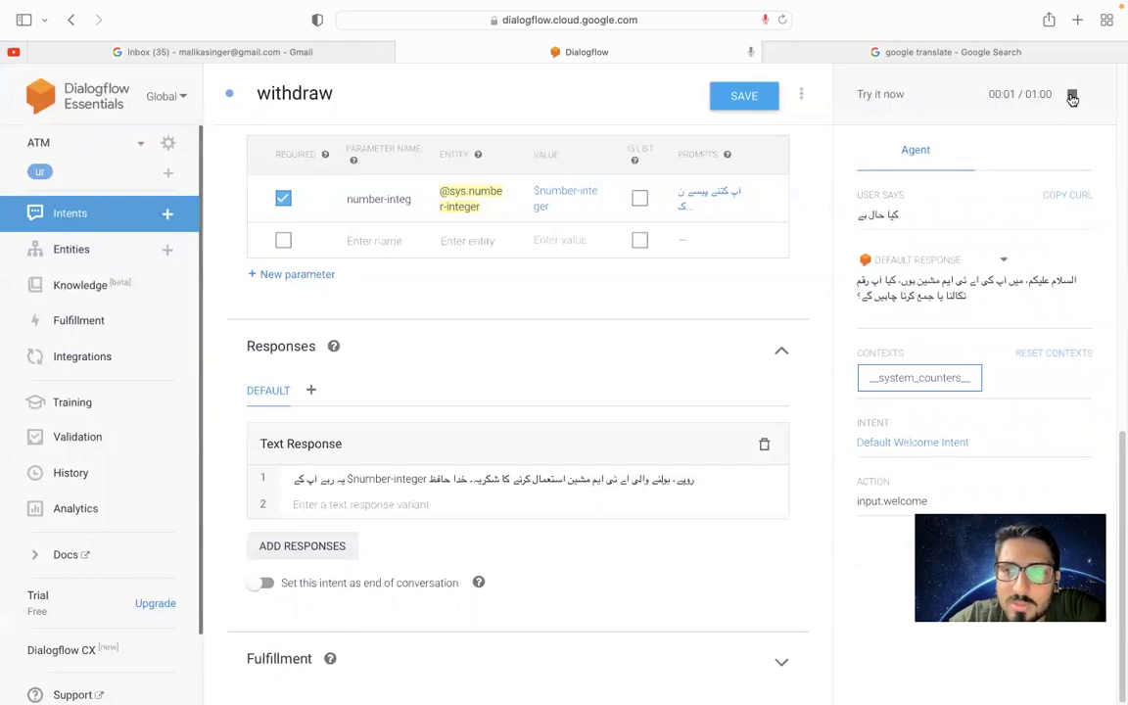
{"action": "left_click", "coordinate": [1073, 97]}
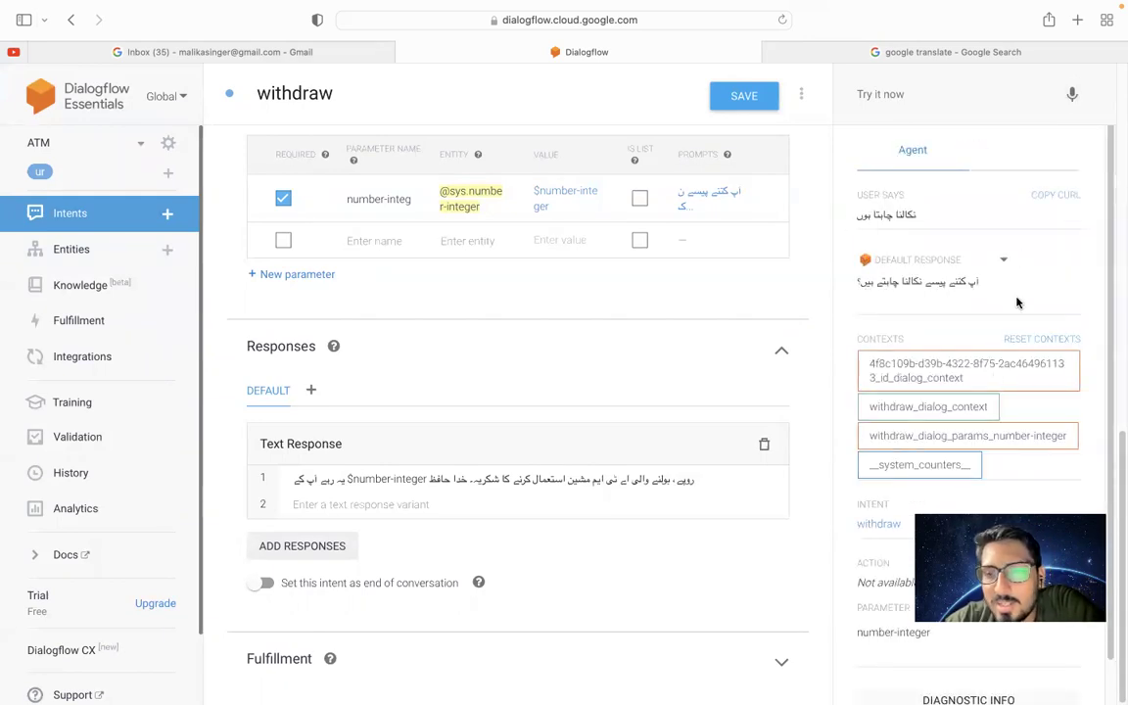
{"action": "scroll", "coordinate": [940, 319], "scroll_direction": "down", "scroll_amount": 1}
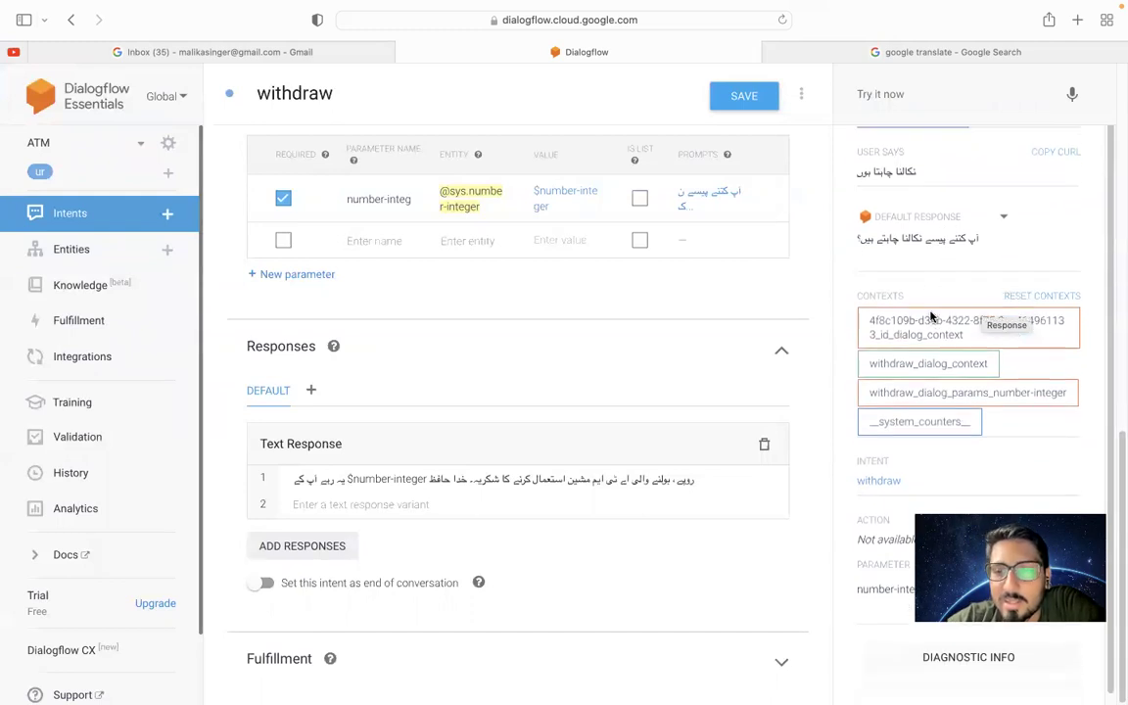
{"action": "scroll", "coordinate": [960, 284], "scroll_direction": "up", "scroll_amount": 1}
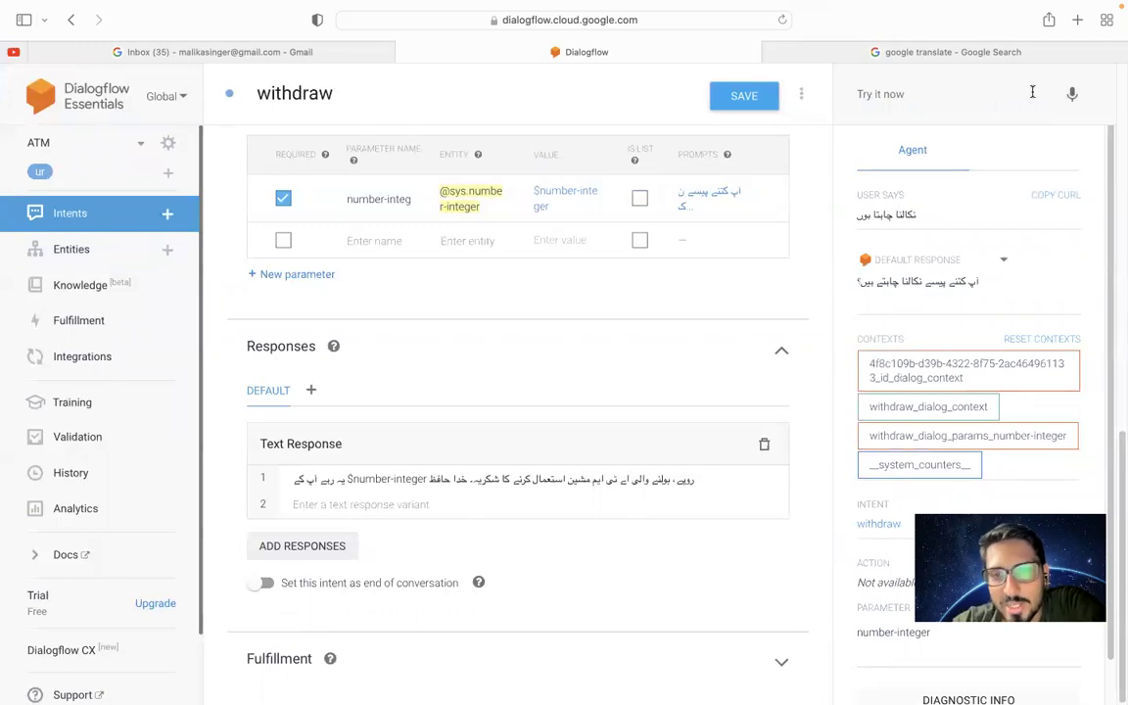
{"action": "left_click", "coordinate": [680, 193]}
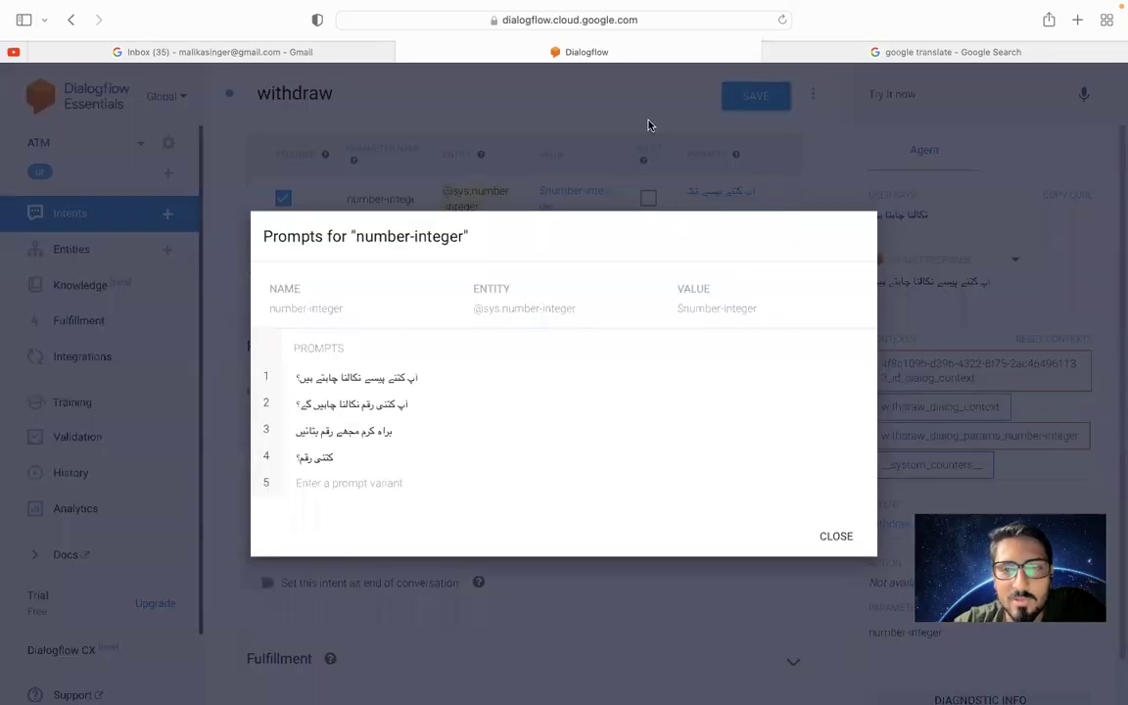
{"action": "left_click", "coordinate": [845, 540]}
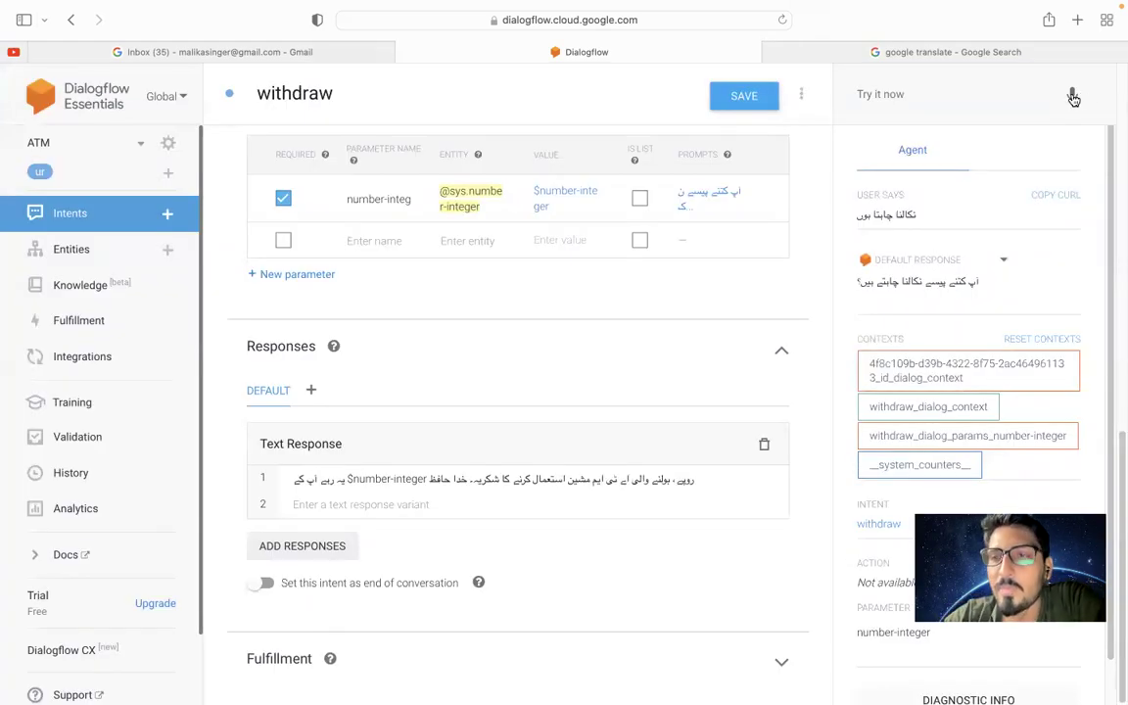
Give the agent further spoken replies without an amount, including "سمجھ نہیں آئی" and "نکالنا چاہتے ہو", to test its amount prompts
{"action": "left_click", "coordinate": [1072, 96]}
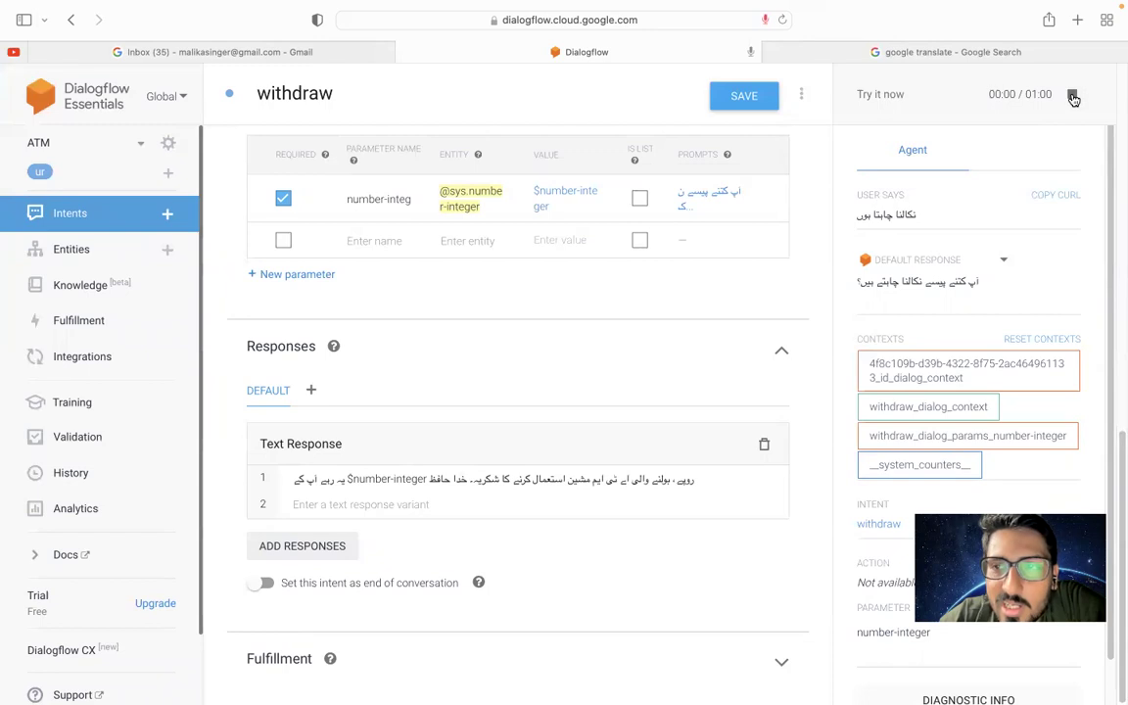
{"action": "left_click", "coordinate": [1073, 96]}
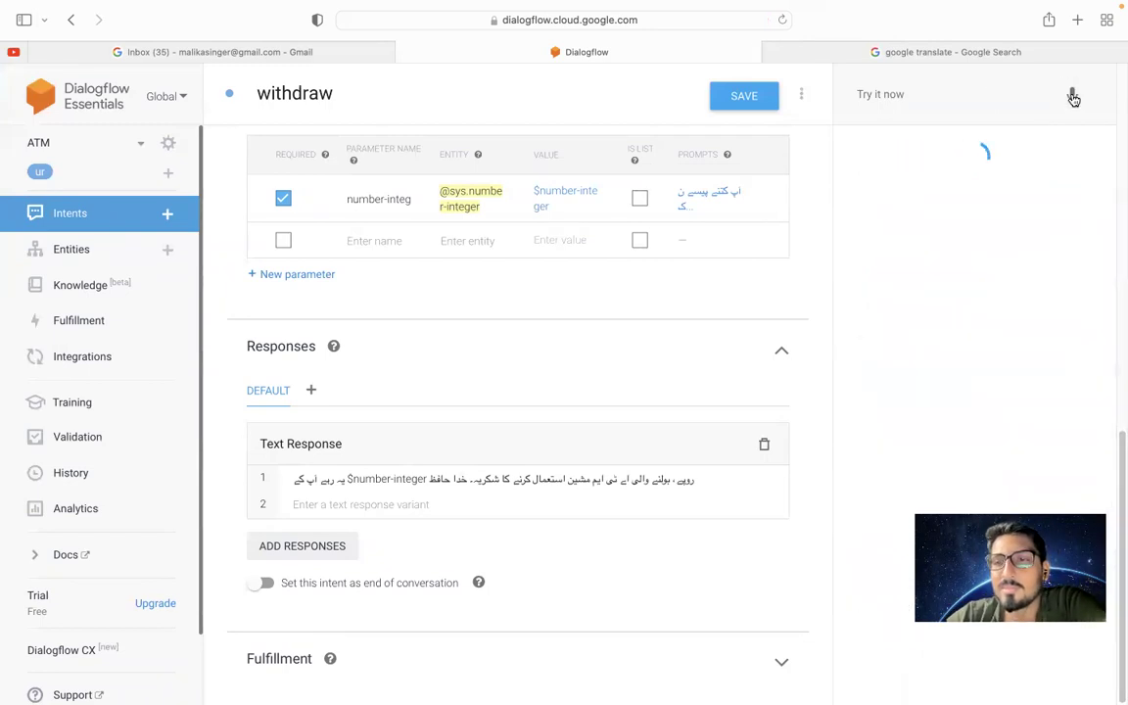
{"action": "left_click", "coordinate": [1072, 96]}
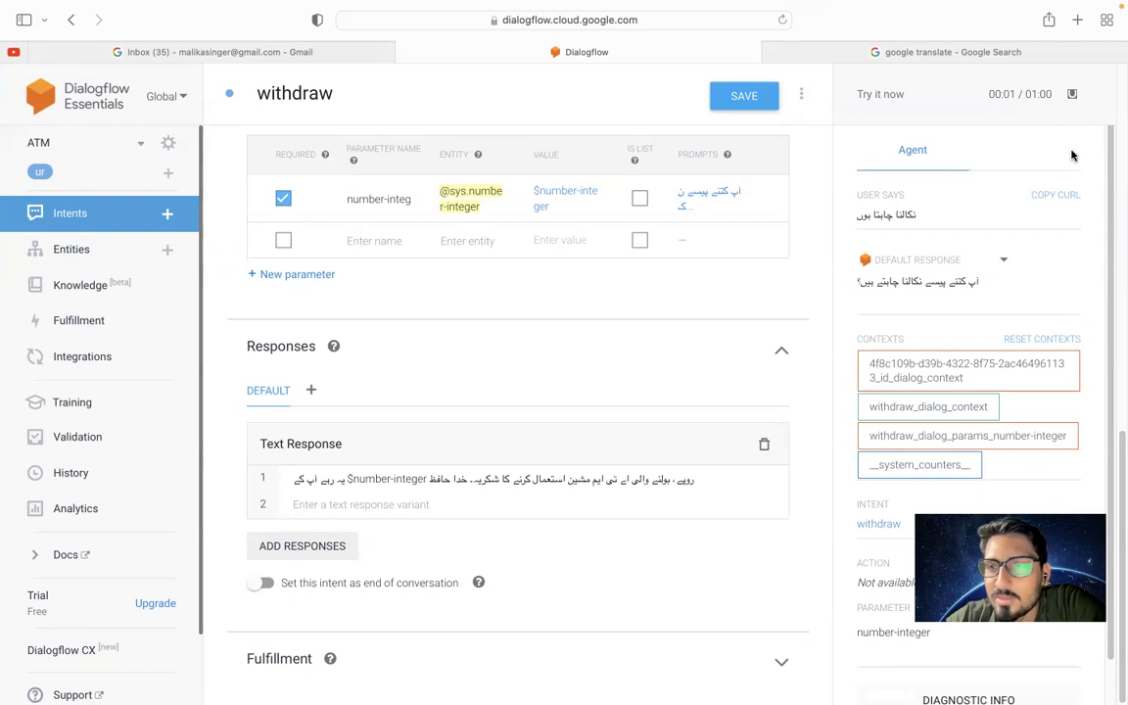
{"action": "left_click", "coordinate": [1072, 96]}
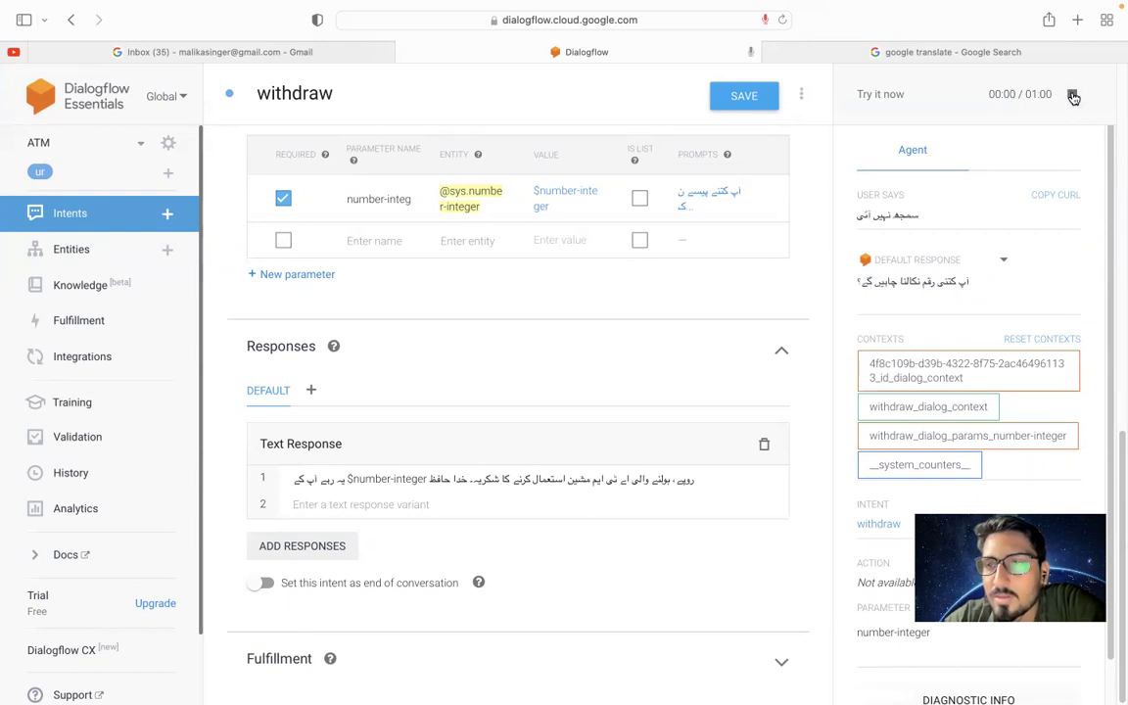
{"action": "left_click", "coordinate": [1072, 96]}
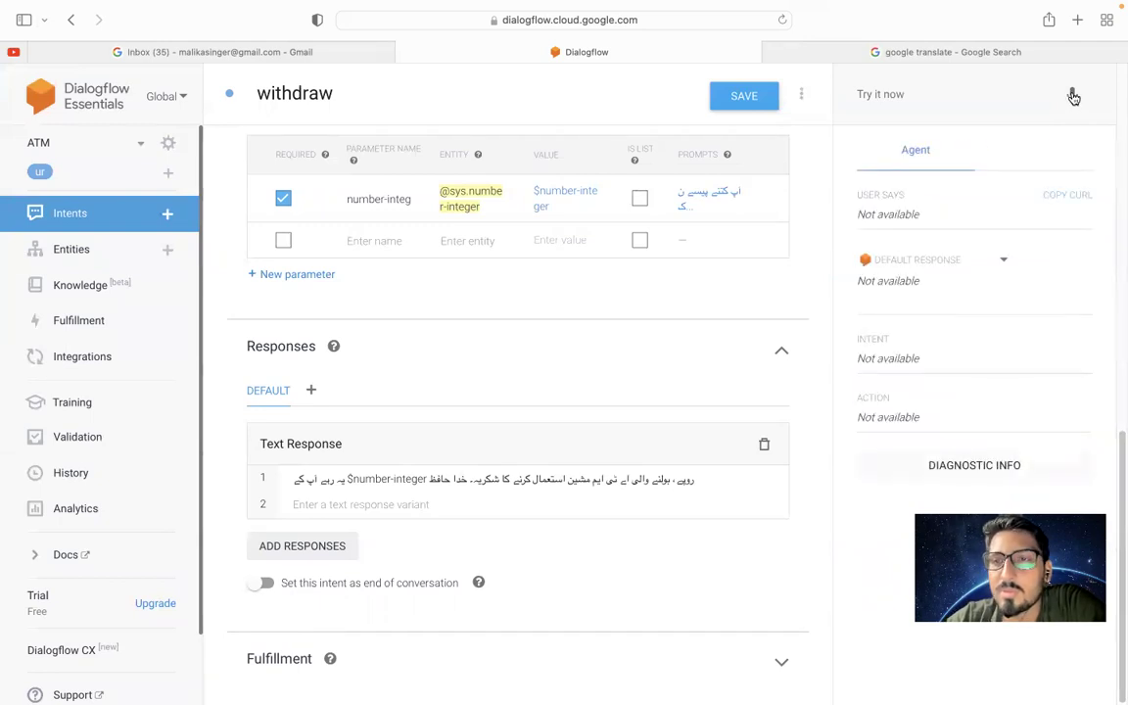
{"action": "left_click", "coordinate": [1072, 96]}
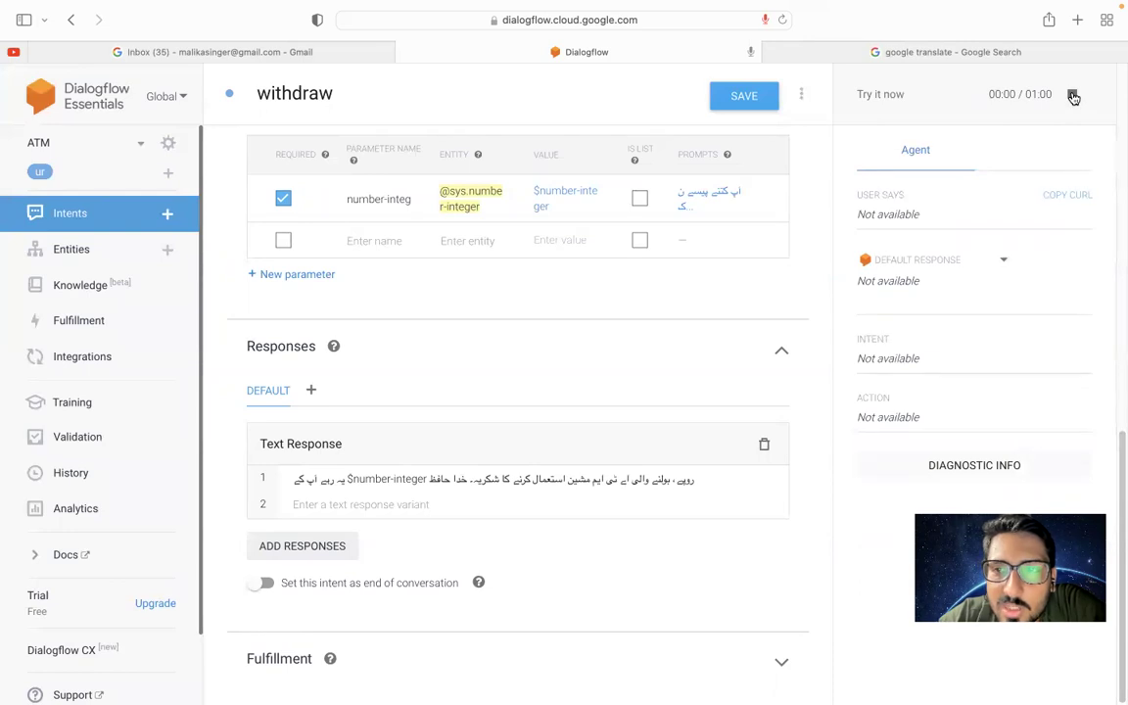
{"action": "left_click", "coordinate": [1072, 96]}
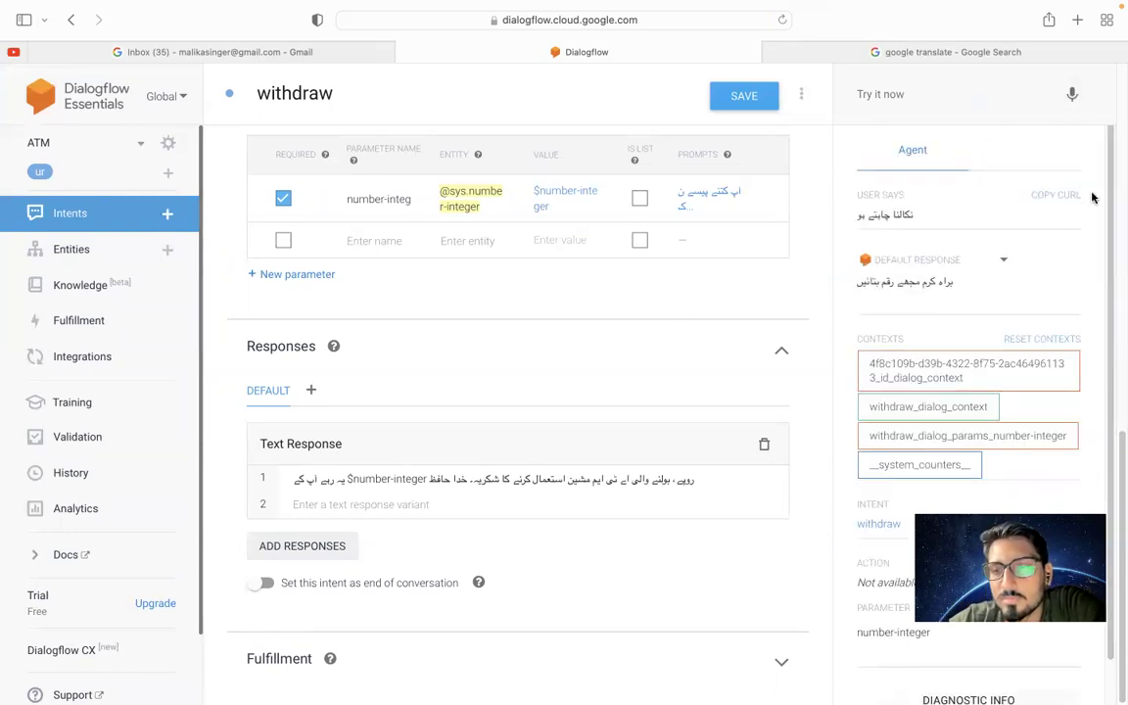
{"action": "left_click", "coordinate": [1075, 94]}
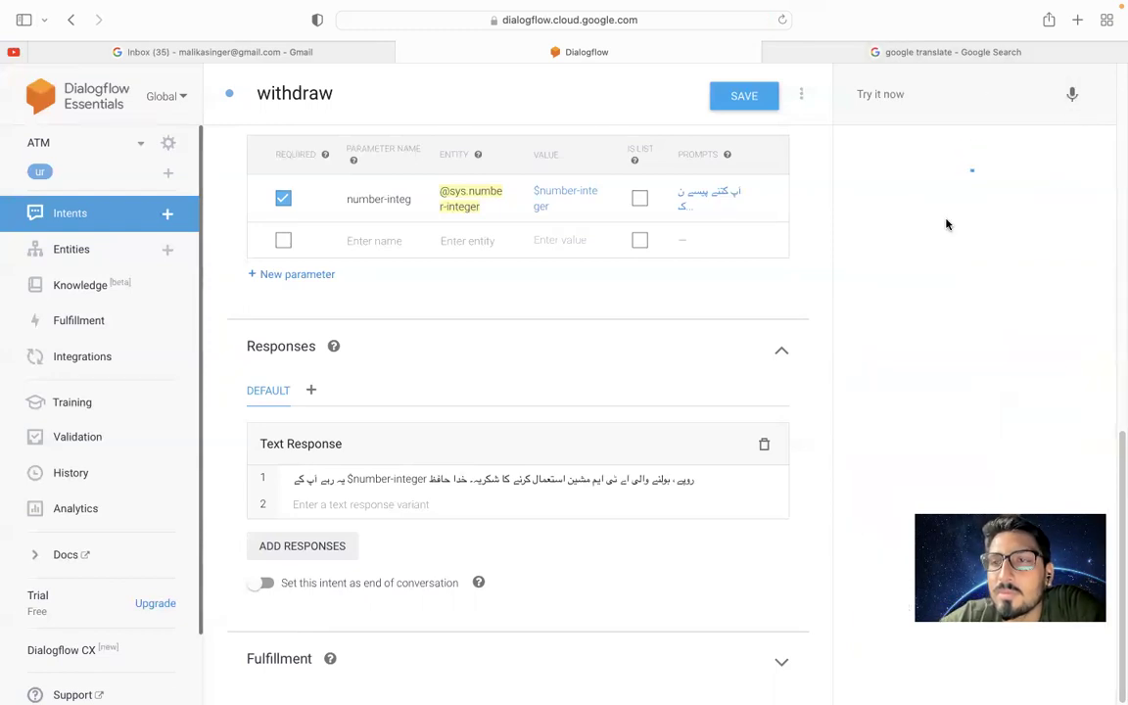
Read the agent's reply to the spoken phrase "آپ کی بات سمجھ نہیں آئی"
{"action": "left_click_drag", "start_coordinate": [1078, 280], "coordinate": [854, 296]}
{"action": "left_click_drag", "start_coordinate": [911, 291], "coordinate": [816, 262]}
{"action": "left_click", "coordinate": [832, 260]}
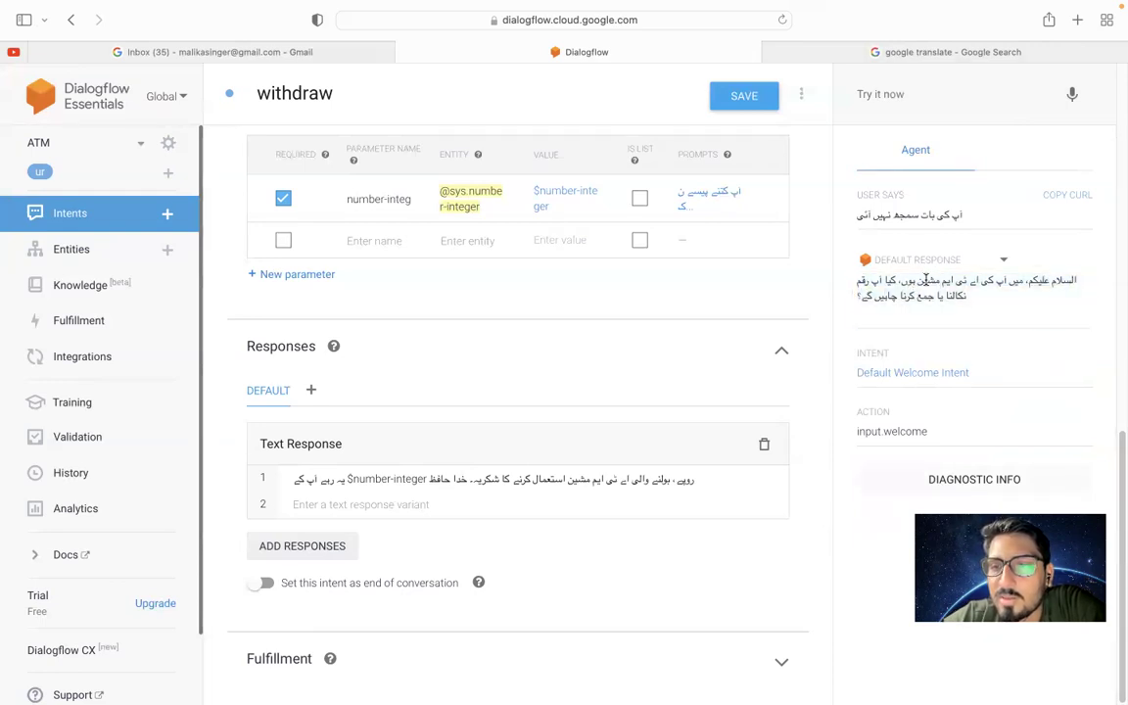
Test the agent with the spoken phrase "نکالنی ہے" and check how the phrase was recognised
{"action": "left_click", "coordinate": [1075, 94]}
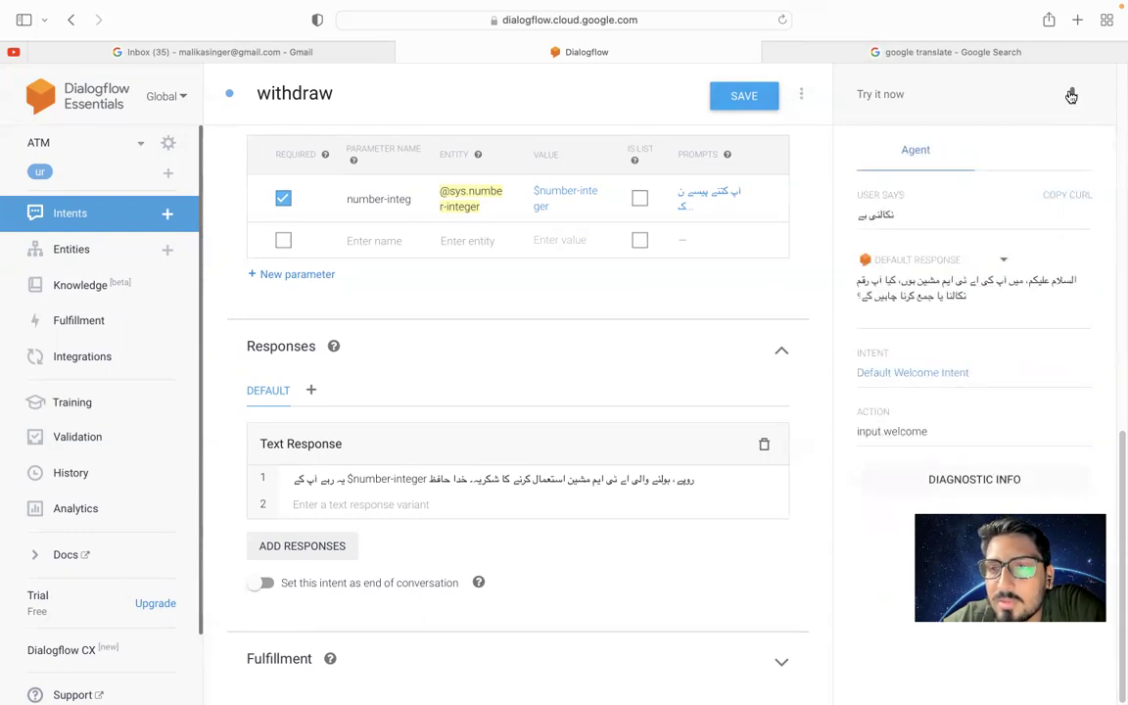
{"action": "triple_click", "coordinate": [883, 212]}
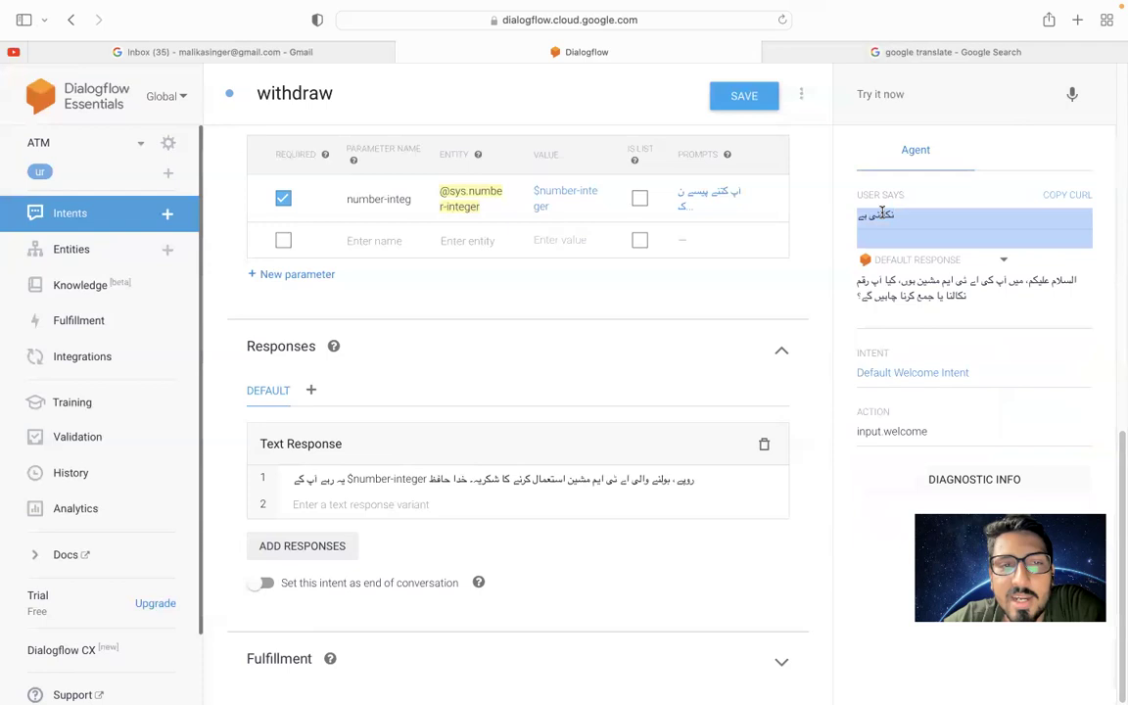
{"action": "left_click", "coordinate": [940, 221]}
{"action": "left_click_drag", "start_coordinate": [893, 214], "coordinate": [871, 217]}
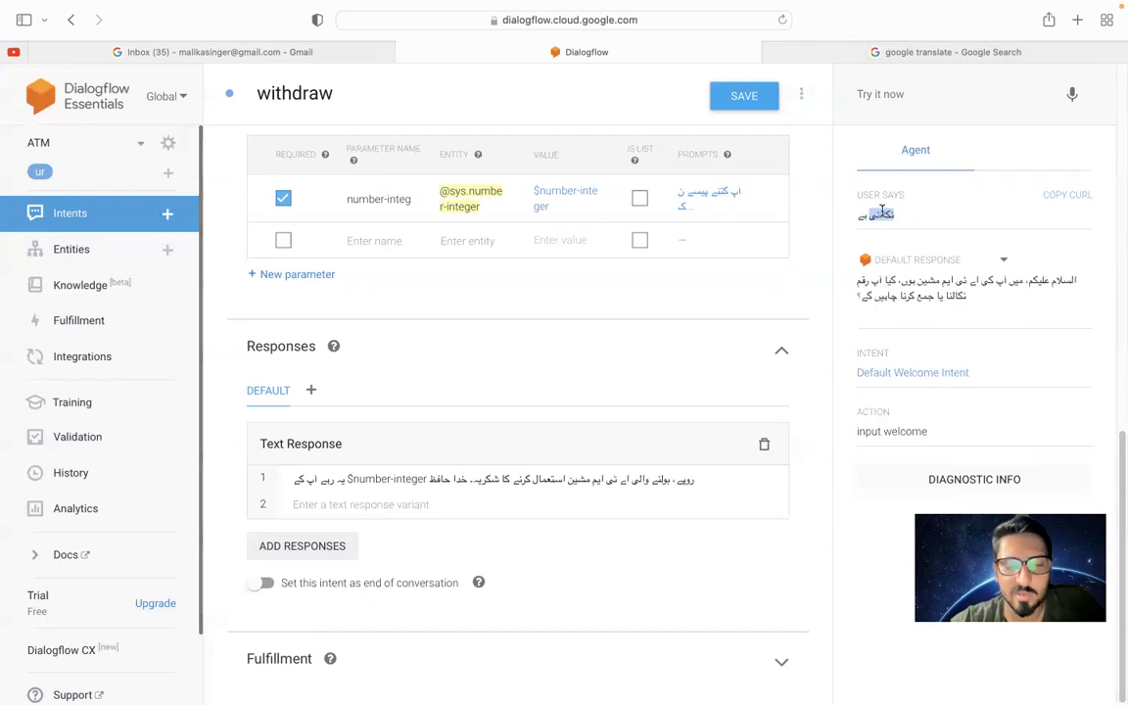
{"action": "left_click_drag", "start_coordinate": [893, 215], "coordinate": [858, 215]}
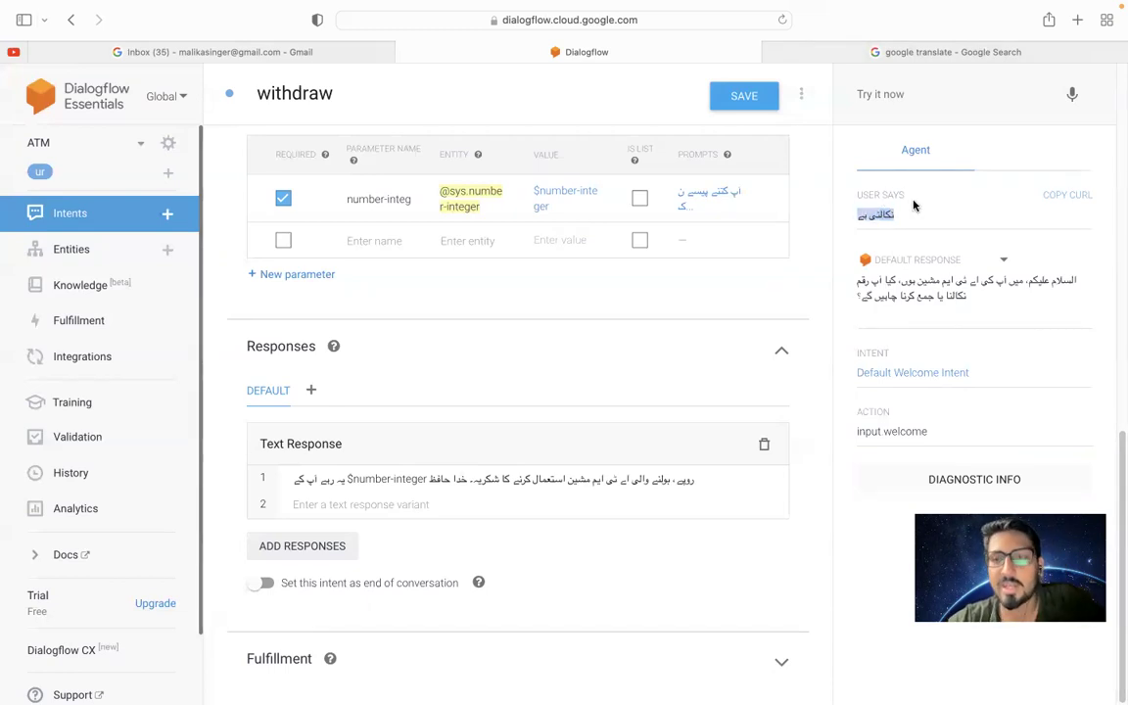
Test the spoken phrase "نکالتے ہیں" against the training phrases and answer the amount prompt by voice with "سو پاکستانی روپے"
{"action": "left_click", "coordinate": [1074, 94]}
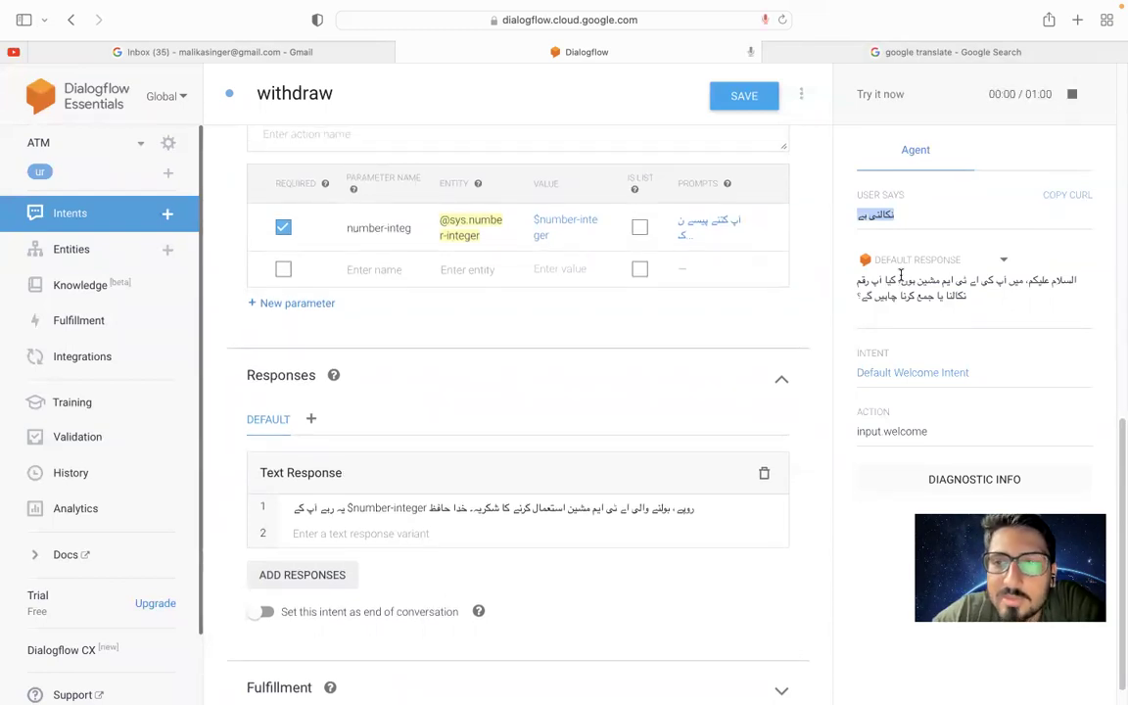
{"action": "left_click", "coordinate": [1073, 94]}
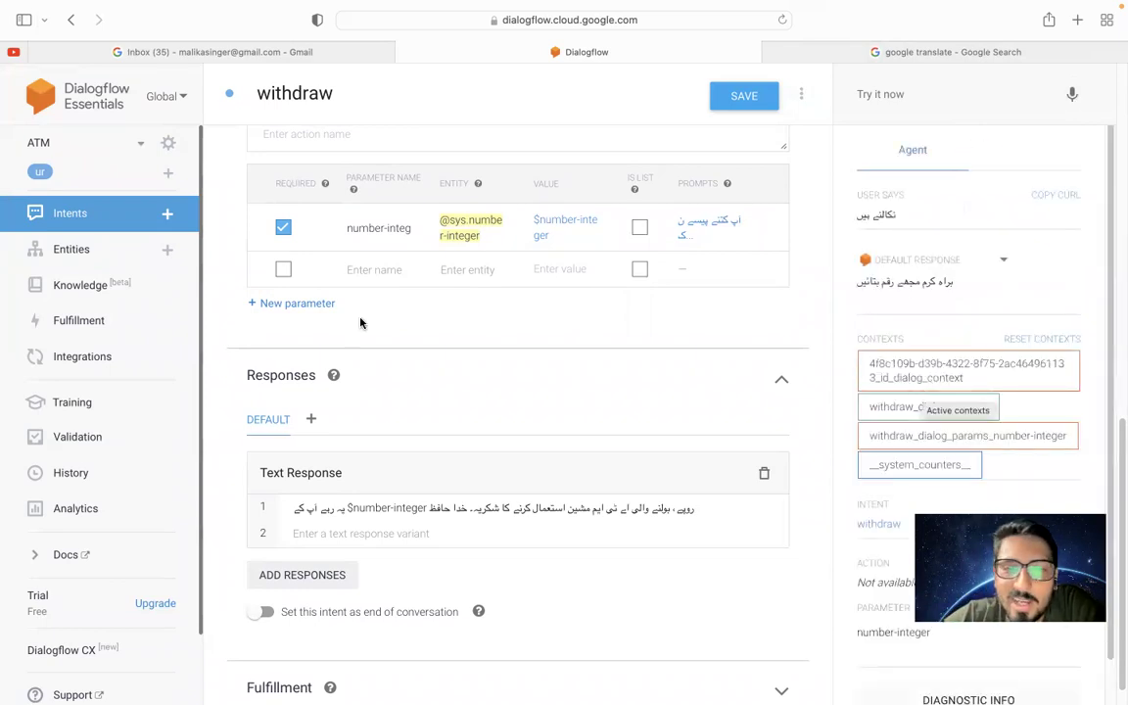
{"action": "scroll", "coordinate": [343, 284], "scroll_direction": "up", "scroll_amount": 5}
{"action": "scroll", "coordinate": [331, 253], "scroll_direction": "up", "scroll_amount": 3}
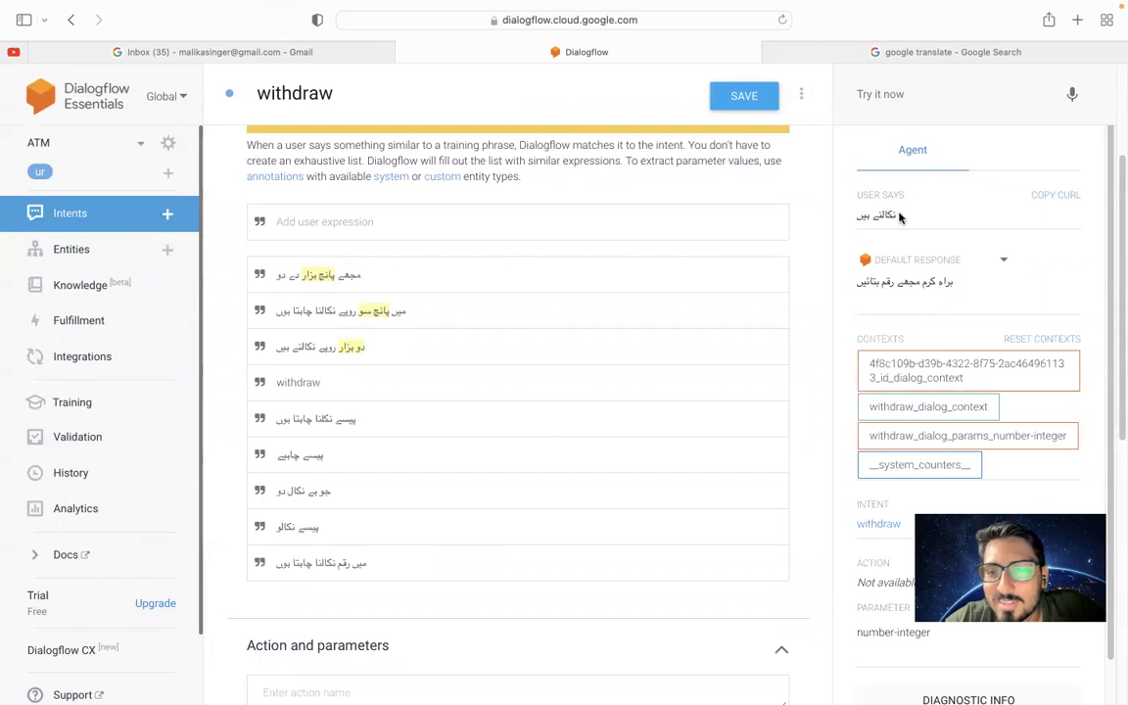
{"action": "left_click", "coordinate": [901, 93]}
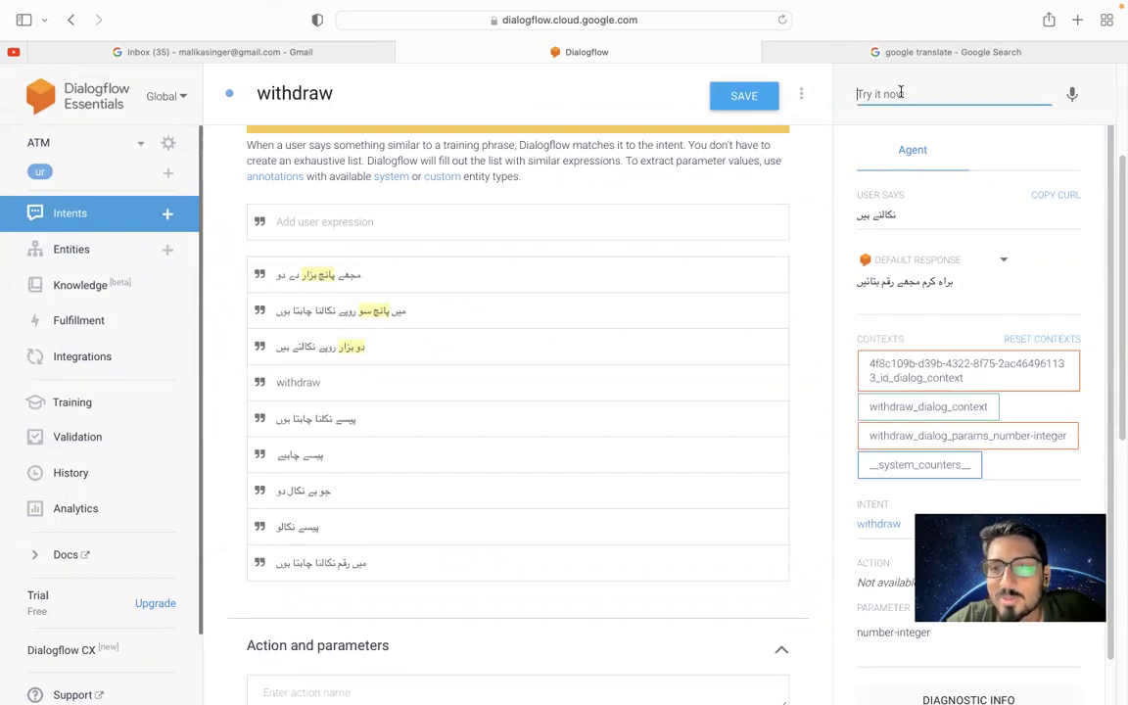
{"action": "left_click", "coordinate": [1073, 94]}
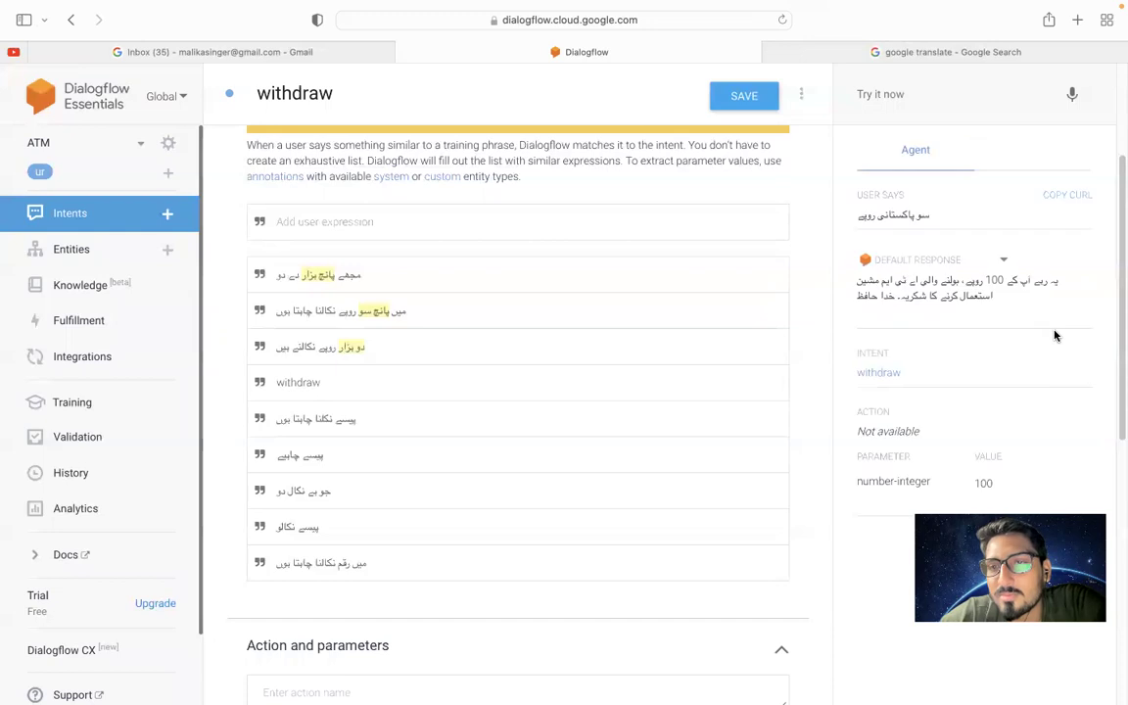
Read through the recognised amount phrase and the withdraw intent's response to it
{"action": "triple_click", "coordinate": [917, 217]}
{"action": "left_click", "coordinate": [916, 216]}
{"action": "triple_click", "coordinate": [915, 216]}
{"action": "triple_click", "coordinate": [915, 216]}
{"action": "triple_click", "coordinate": [911, 216]}
{"action": "left_click", "coordinate": [899, 215]}
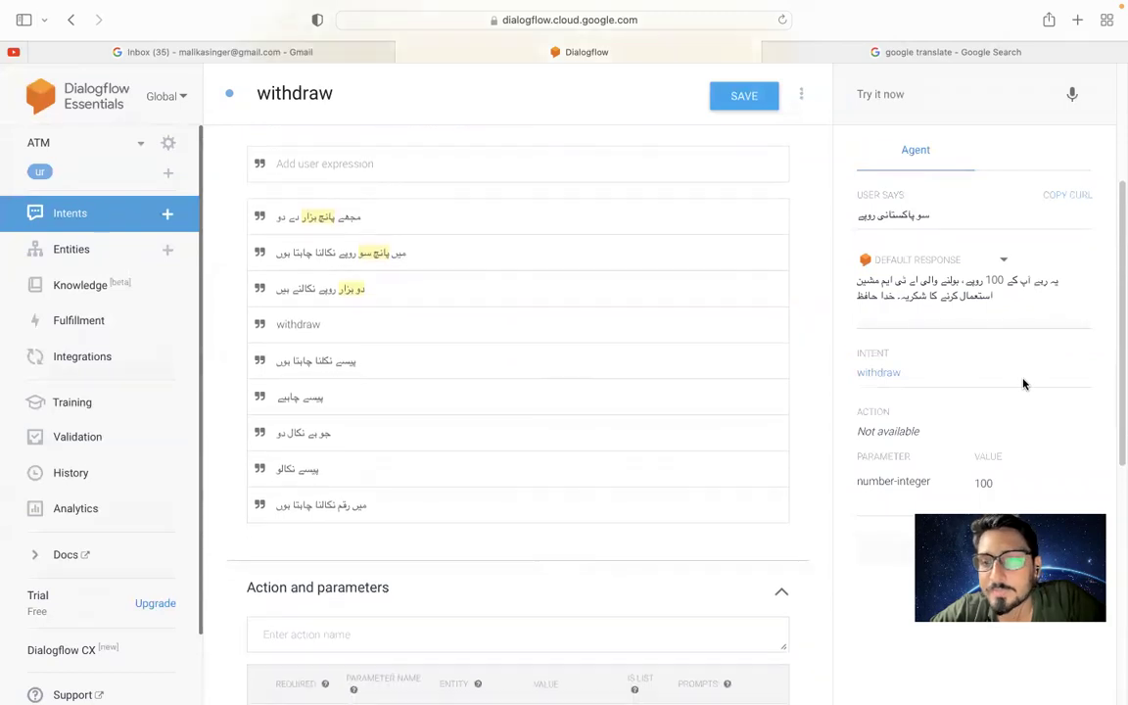
{"action": "left_click_drag", "start_coordinate": [1060, 281], "coordinate": [997, 280]}
{"action": "triple_click", "coordinate": [944, 284]}
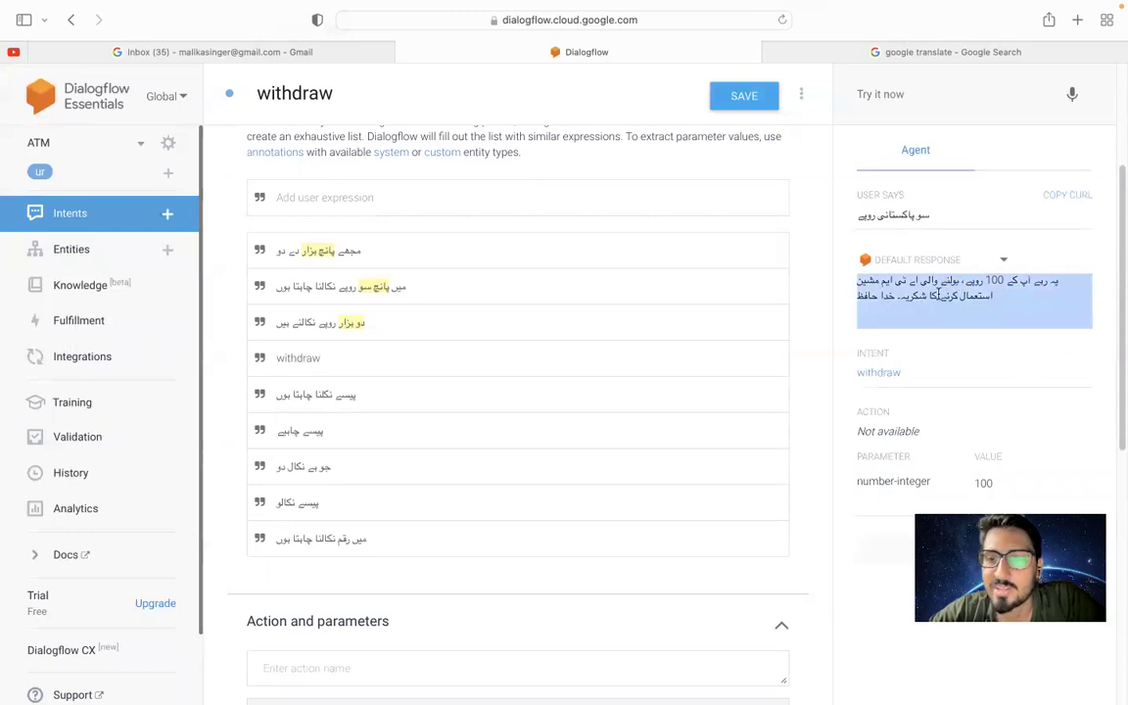
{"action": "left_click", "coordinate": [938, 294]}
Speak "نکالنی ہے" to the agent again and copy the recognised phrase from the test result
{"action": "scroll", "coordinate": [364, 363], "scroll_direction": "up", "scroll_amount": 3}
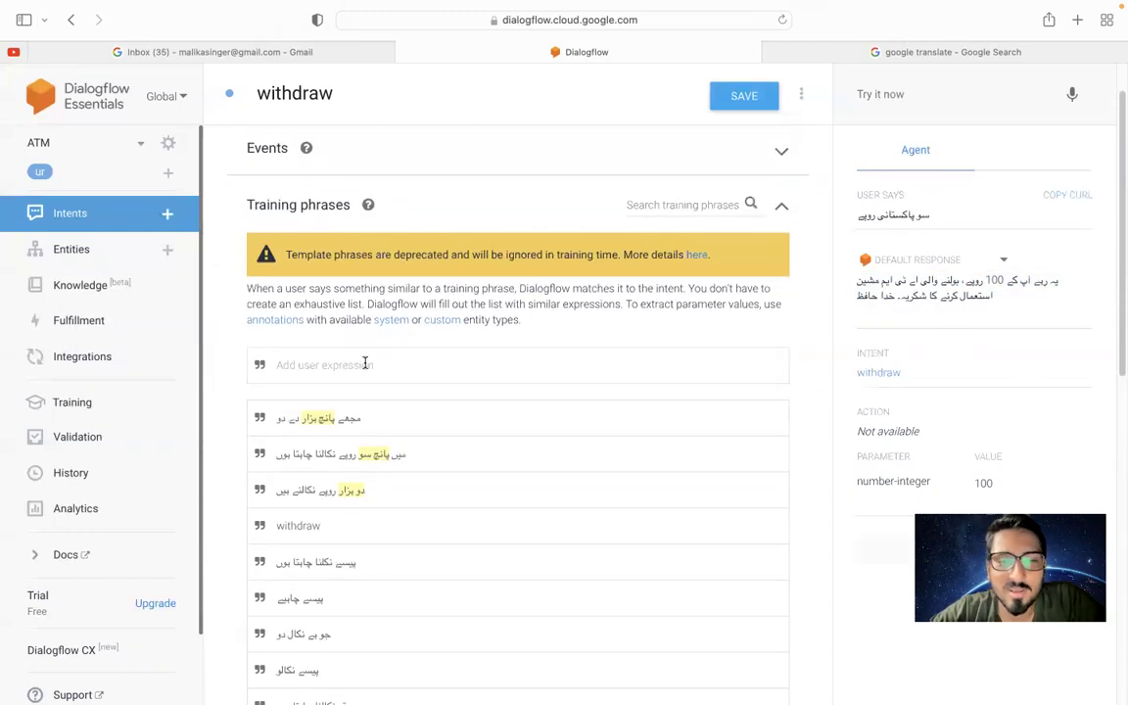
{"action": "scroll", "coordinate": [364, 361], "scroll_direction": "down", "scroll_amount": 1}
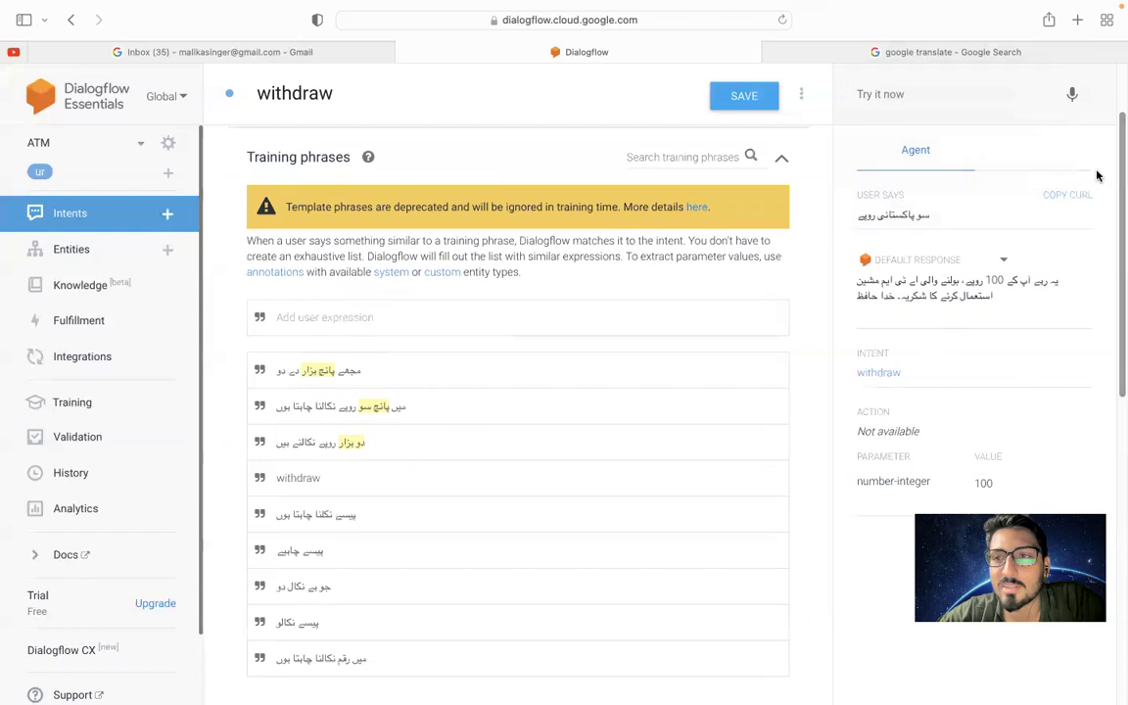
{"action": "left_click", "coordinate": [1073, 95]}
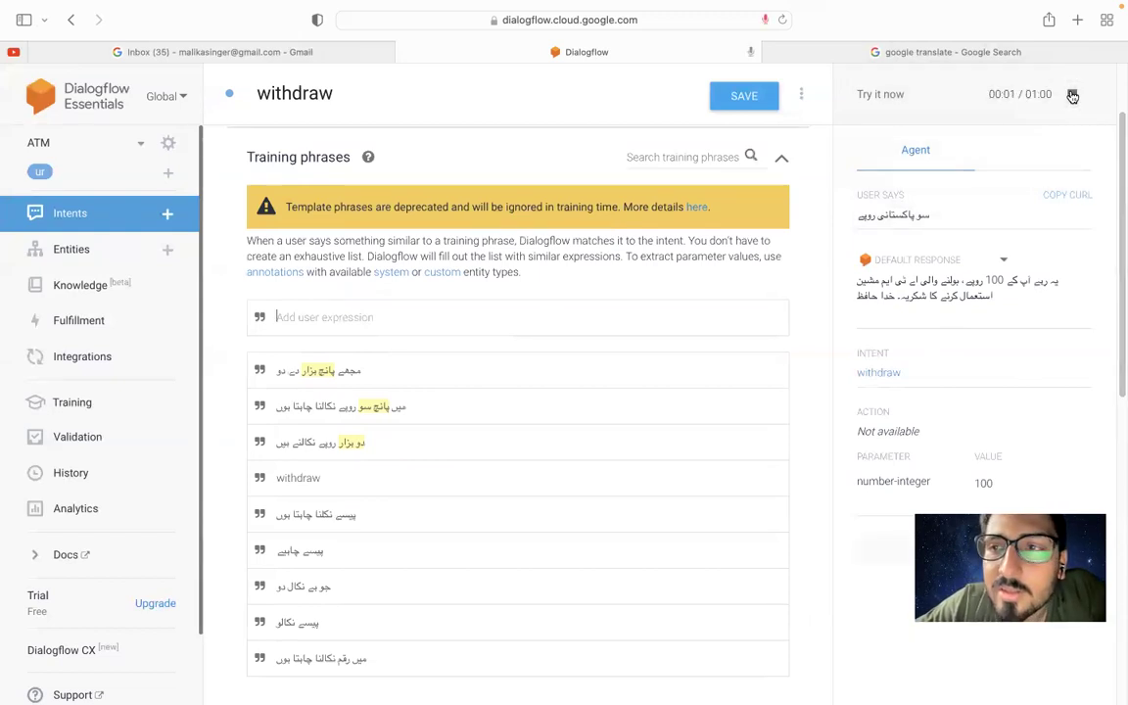
{"action": "left_click", "coordinate": [1072, 95]}
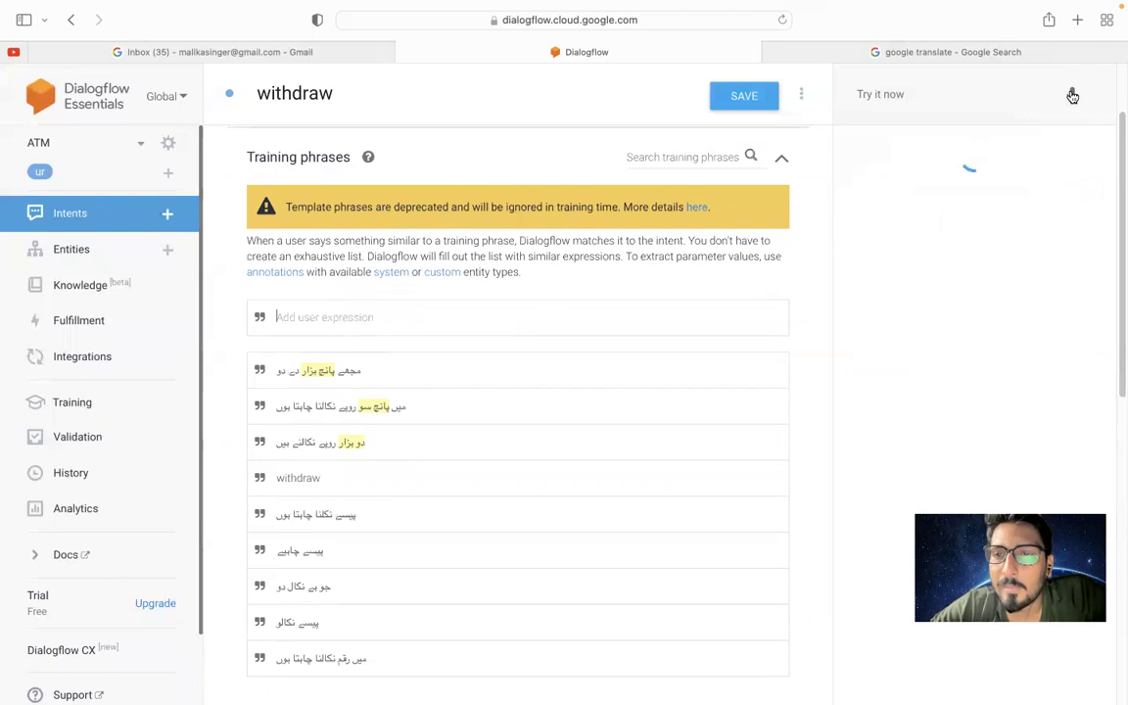
{"action": "double_click", "coordinate": [882, 216]}
{"action": "triple_click", "coordinate": [882, 216]}
{"action": "left_click", "coordinate": [881, 216]}
{"action": "left_click_drag", "start_coordinate": [858, 216], "coordinate": [890, 216]}
{"action": "key", "text": "ctrl+c"}
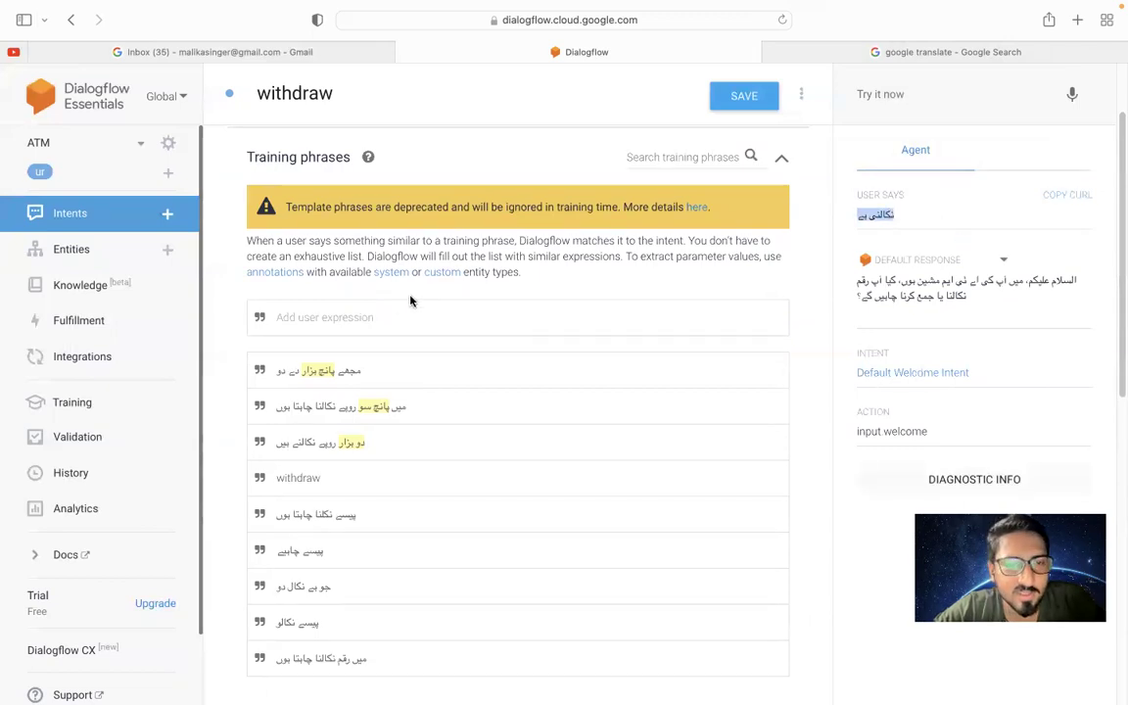
Add the copied phrase "نکالنی ہے" as a training phrase of the withdraw intent
{"action": "left_click", "coordinate": [362, 313]}
{"action": "key", "text": "ctrl+v"}
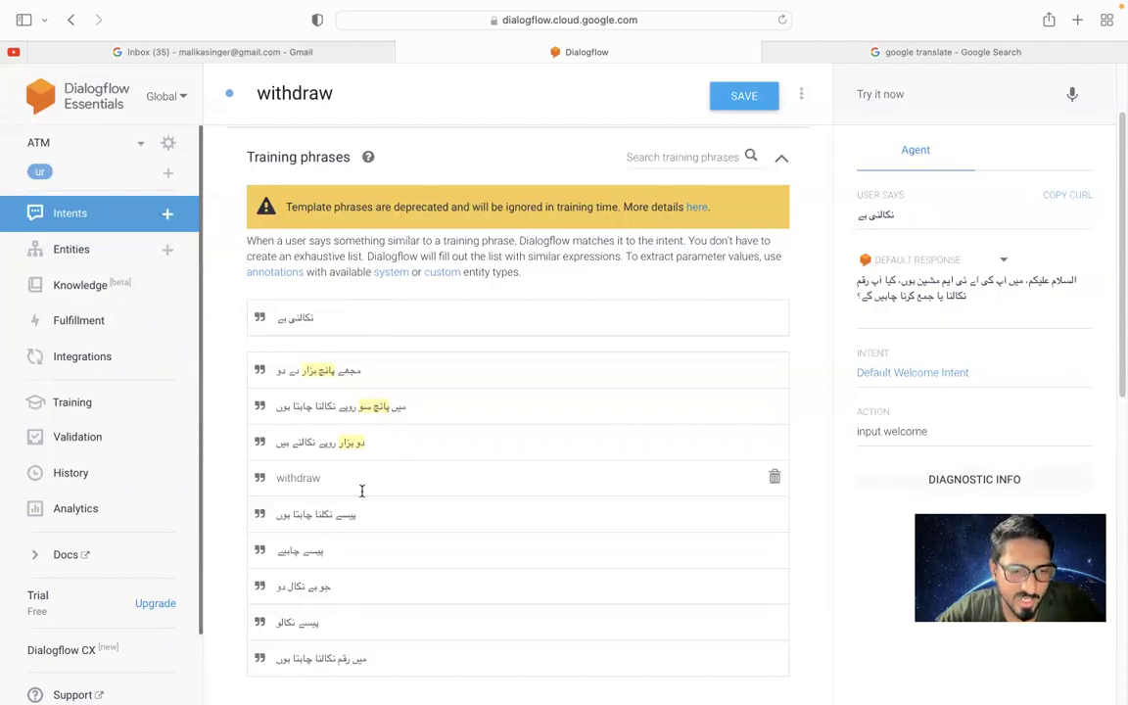
{"action": "scroll", "coordinate": [366, 490], "scroll_direction": "down", "scroll_amount": 3}
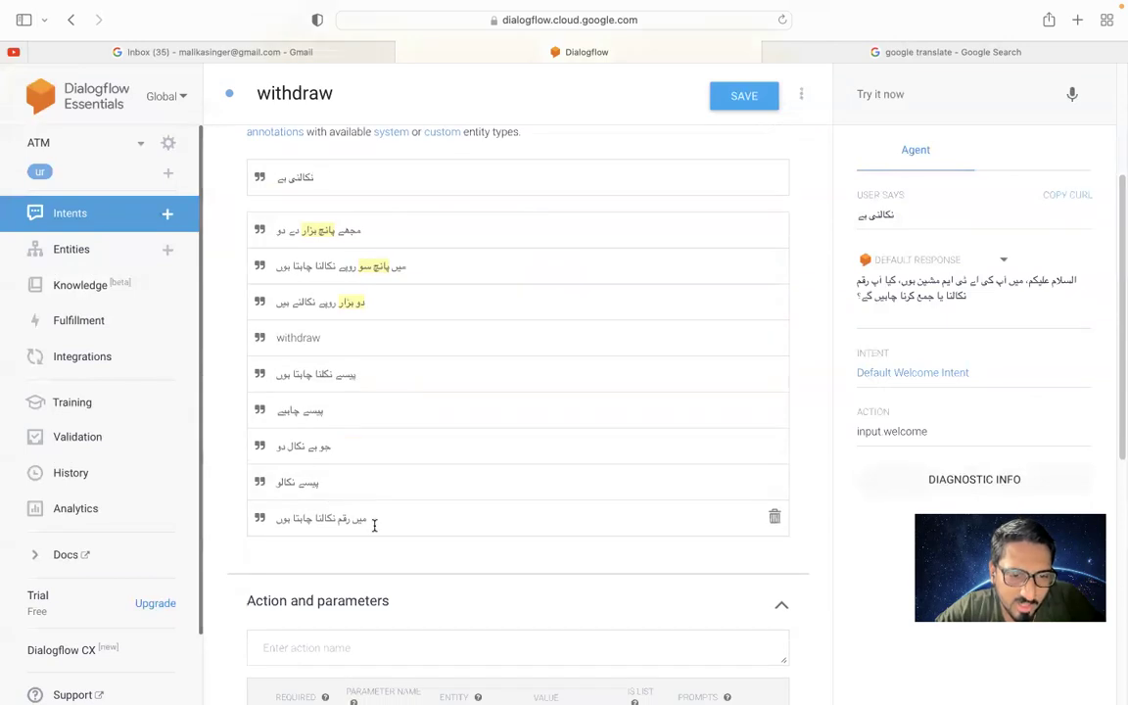
{"action": "scroll", "coordinate": [445, 477], "scroll_direction": "up", "scroll_amount": 3}
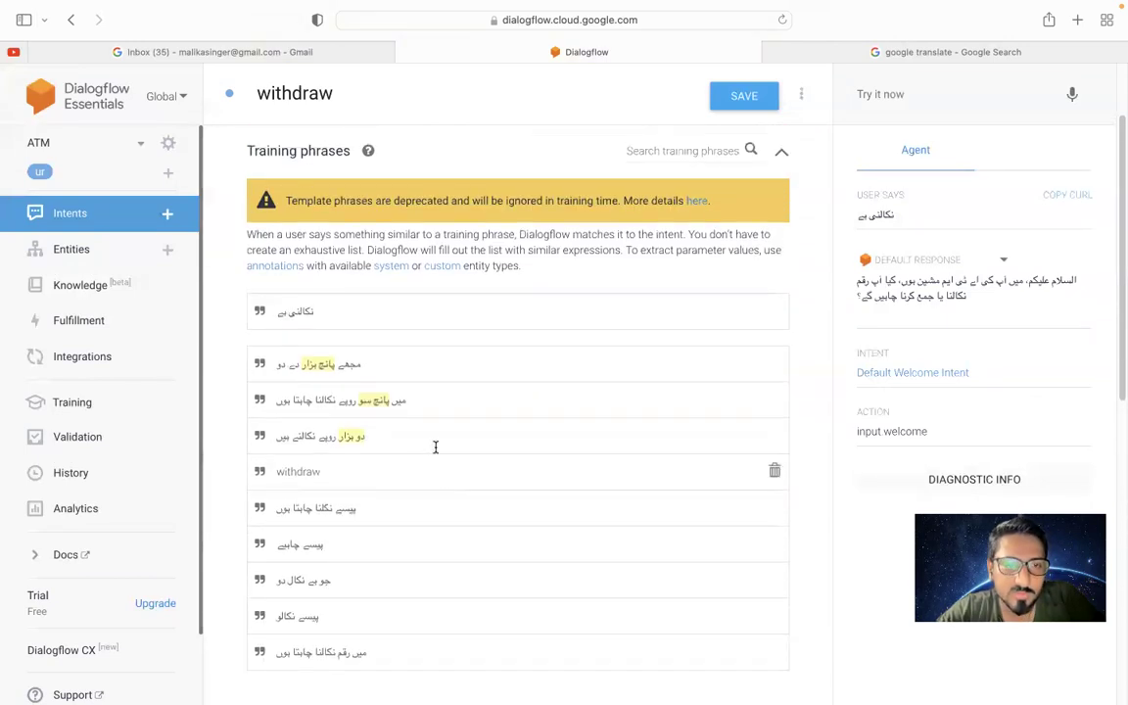
{"action": "key", "text": "Return"}
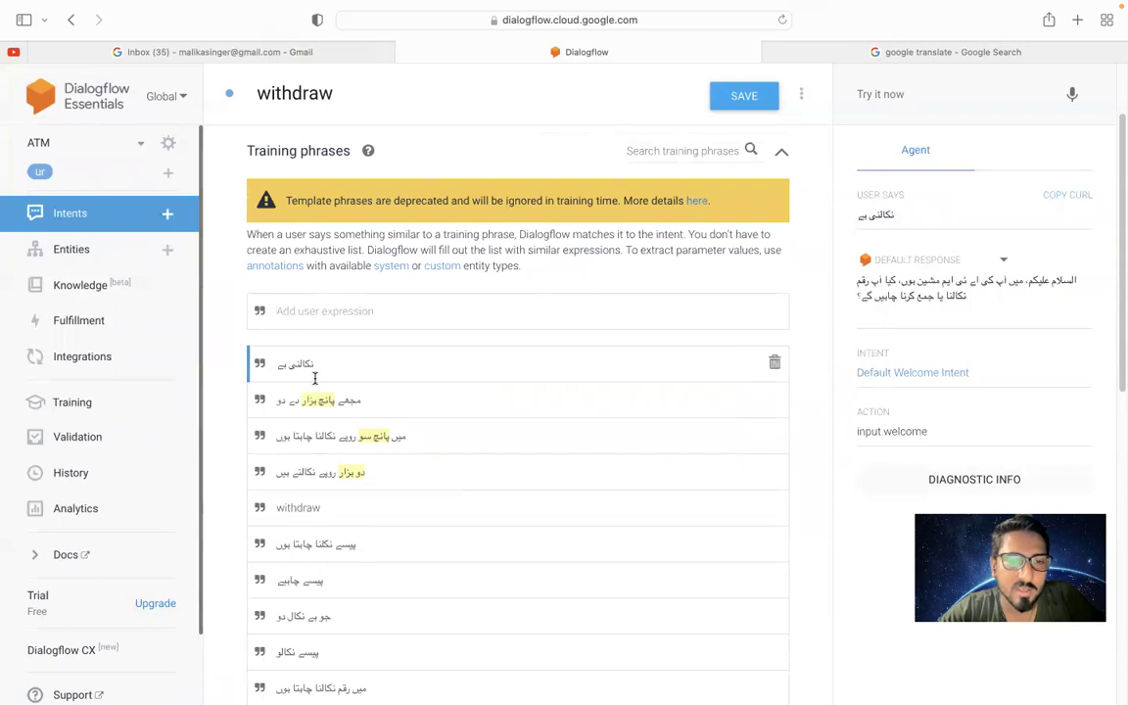
Test the agent with the spoken phrase "ڈالنا چاہتا ہوں" and view which intent responds
{"action": "left_click", "coordinate": [1072, 96]}
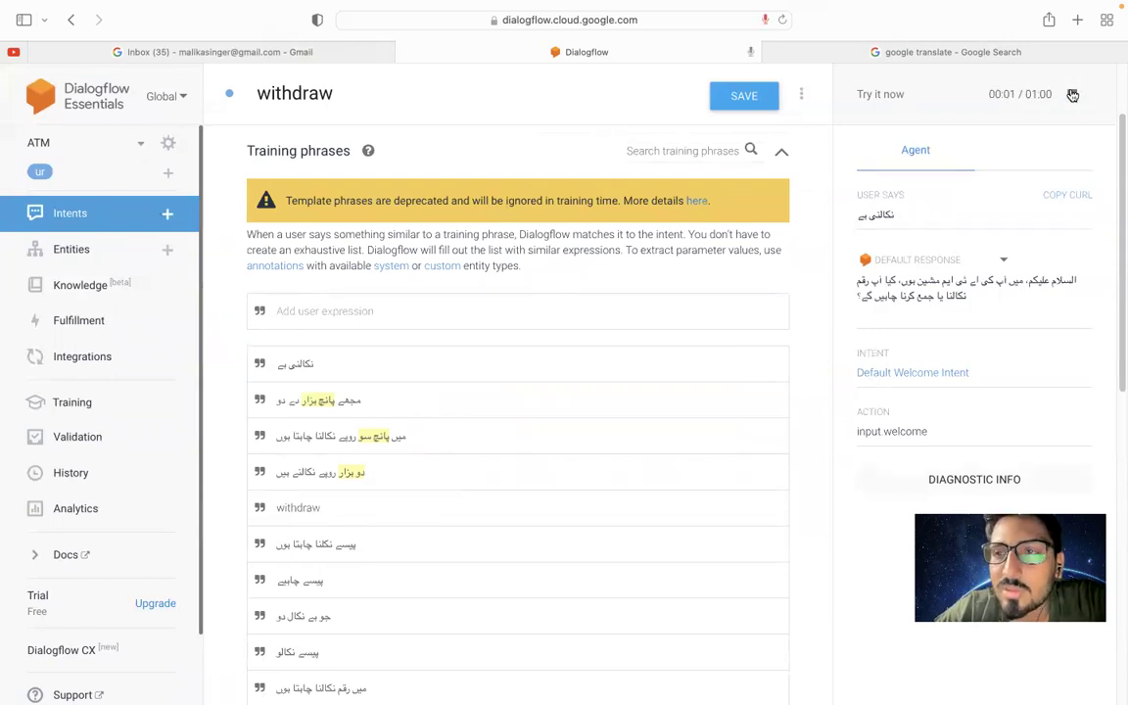
{"action": "left_click", "coordinate": [1075, 101]}
{"action": "scroll", "coordinate": [503, 512], "scroll_direction": "down", "scroll_amount": 3}
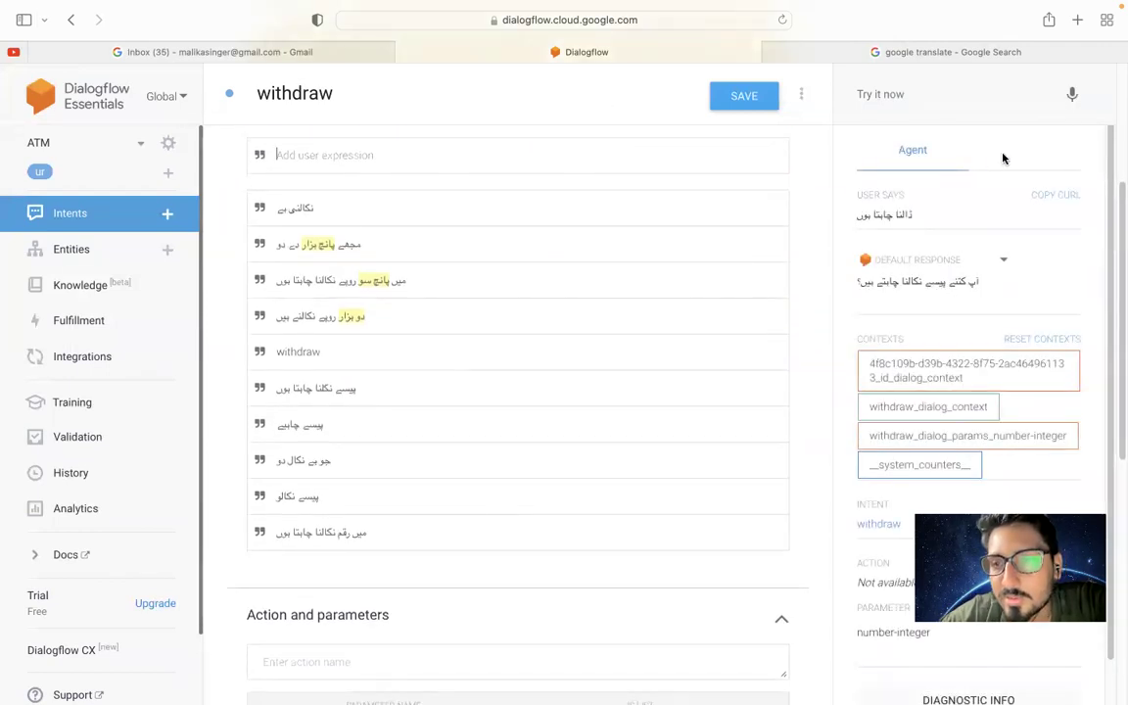
Speak "نکالنا ہے" to the agent and add the recognised phrase to the withdraw intent's training phrases
{"action": "left_click", "coordinate": [1073, 95]}
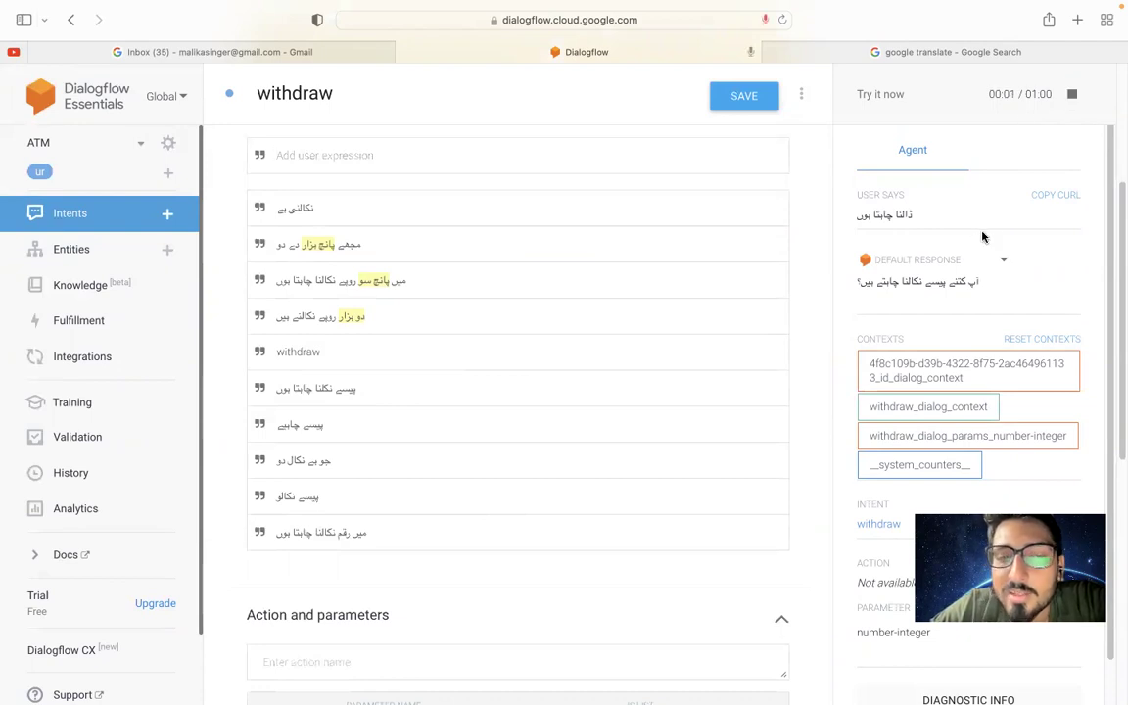
{"action": "left_click", "coordinate": [1071, 95]}
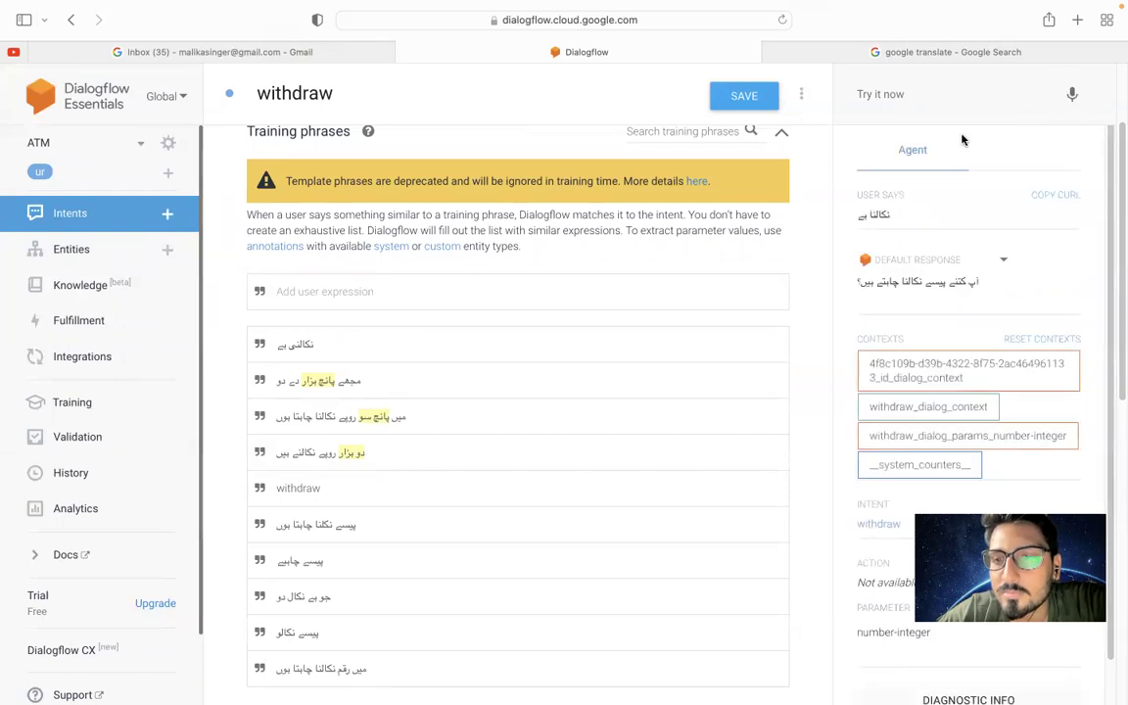
{"action": "triple_click", "coordinate": [875, 221]}
{"action": "key", "text": "super+c"}
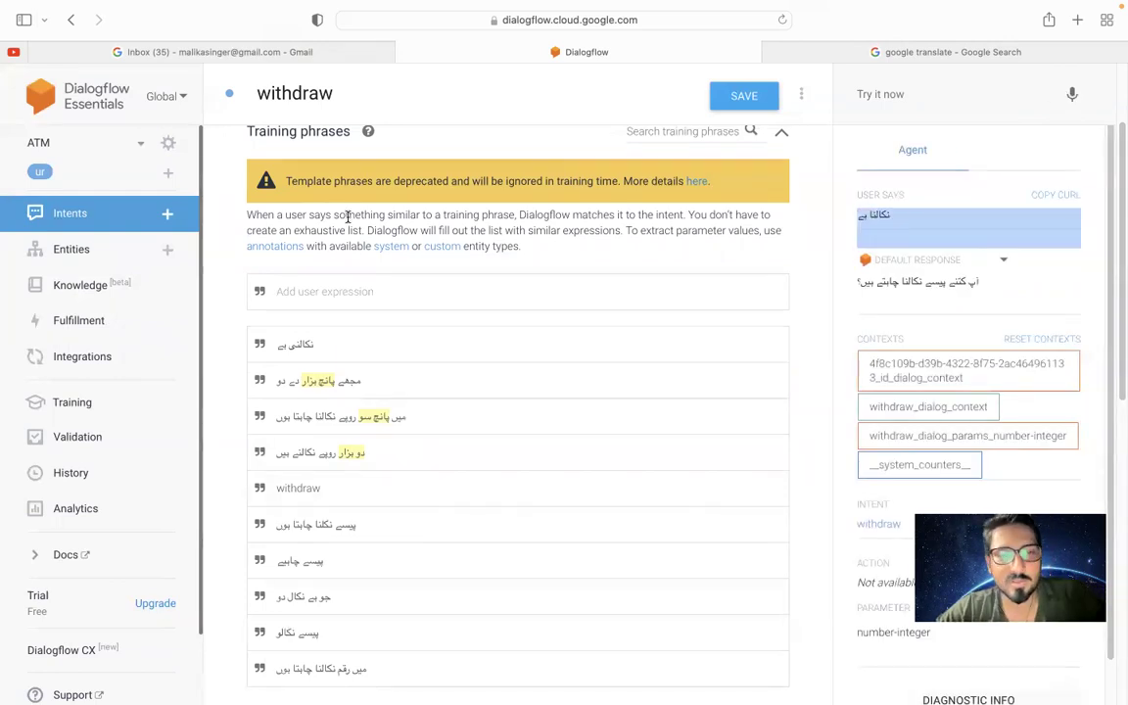
{"action": "left_click", "coordinate": [296, 282]}
{"action": "key", "text": "super+v"}
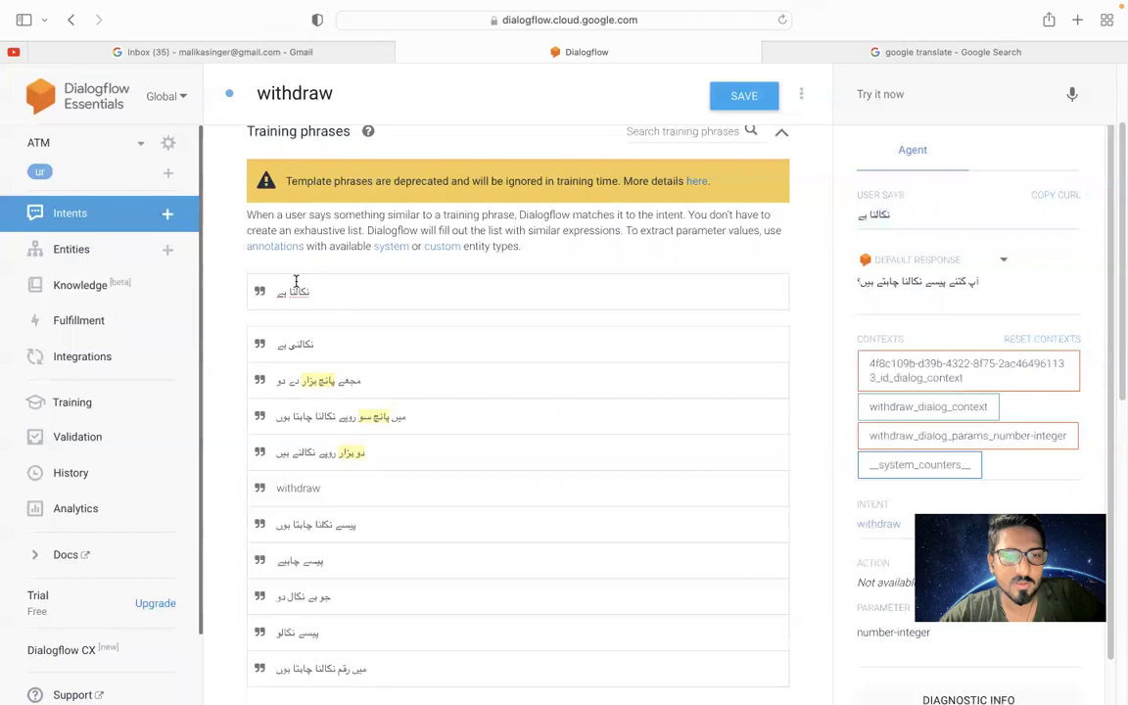
{"action": "key", "text": "Return"}
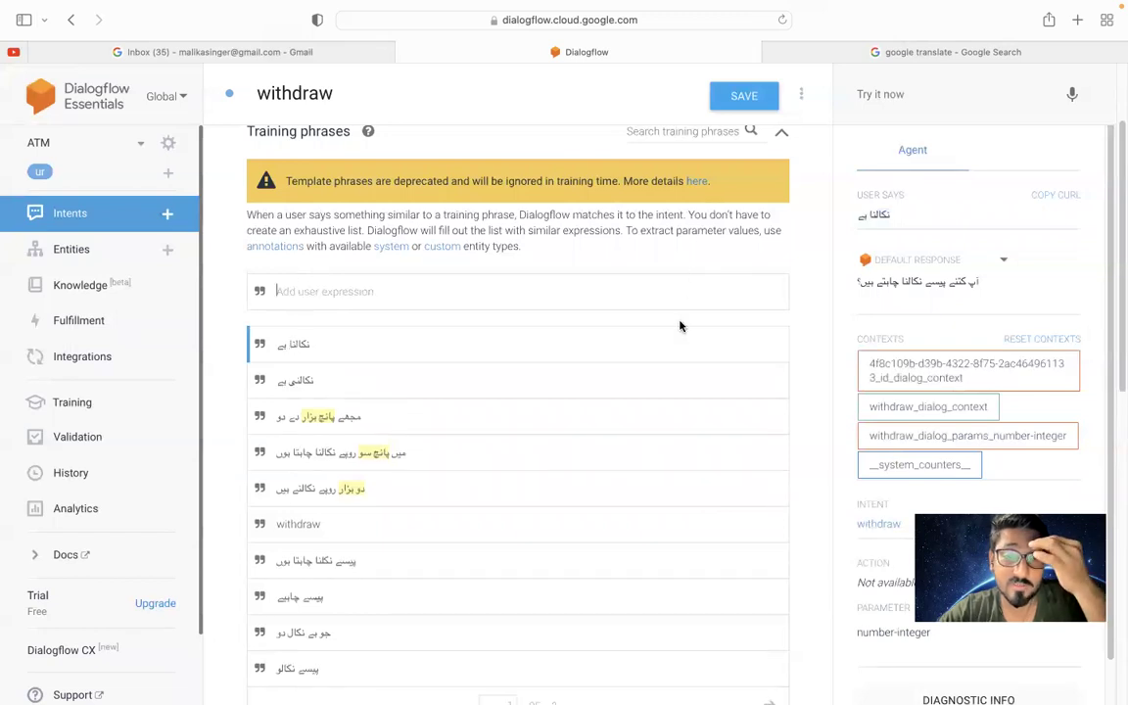
Retest the spoken phrase "نکالنی ہے" and check the agent's reply
{"action": "scroll", "coordinate": [680, 325], "scroll_direction": "down", "scroll_amount": 1}
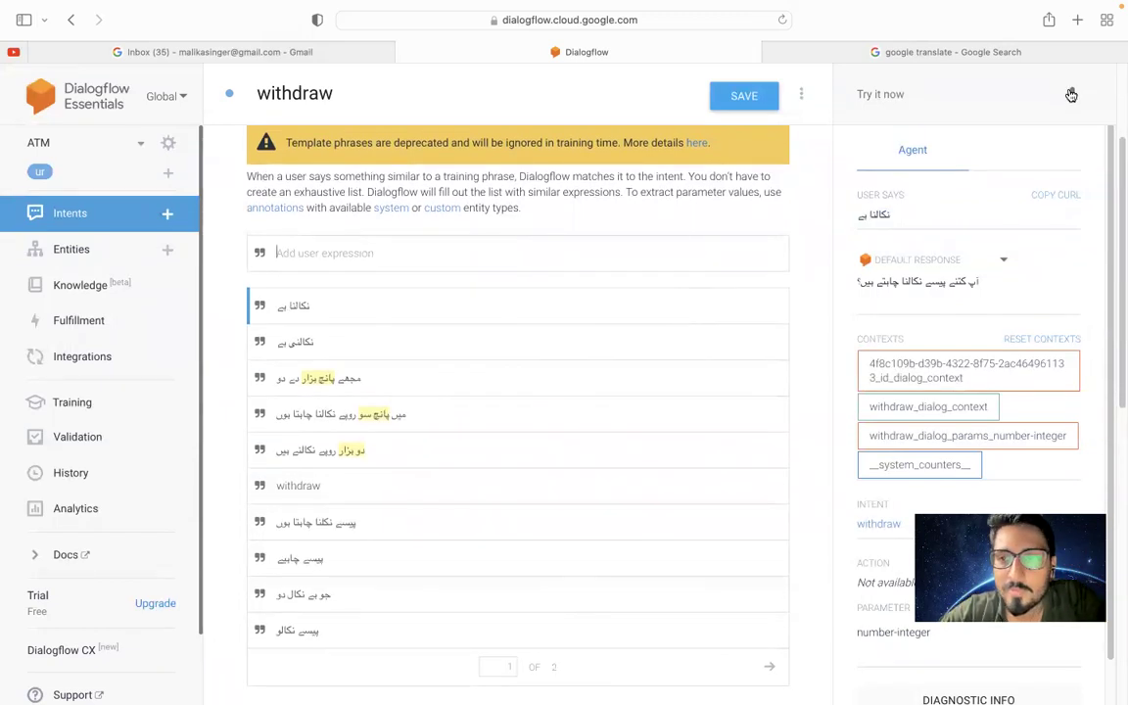
{"action": "left_click", "coordinate": [1073, 102]}
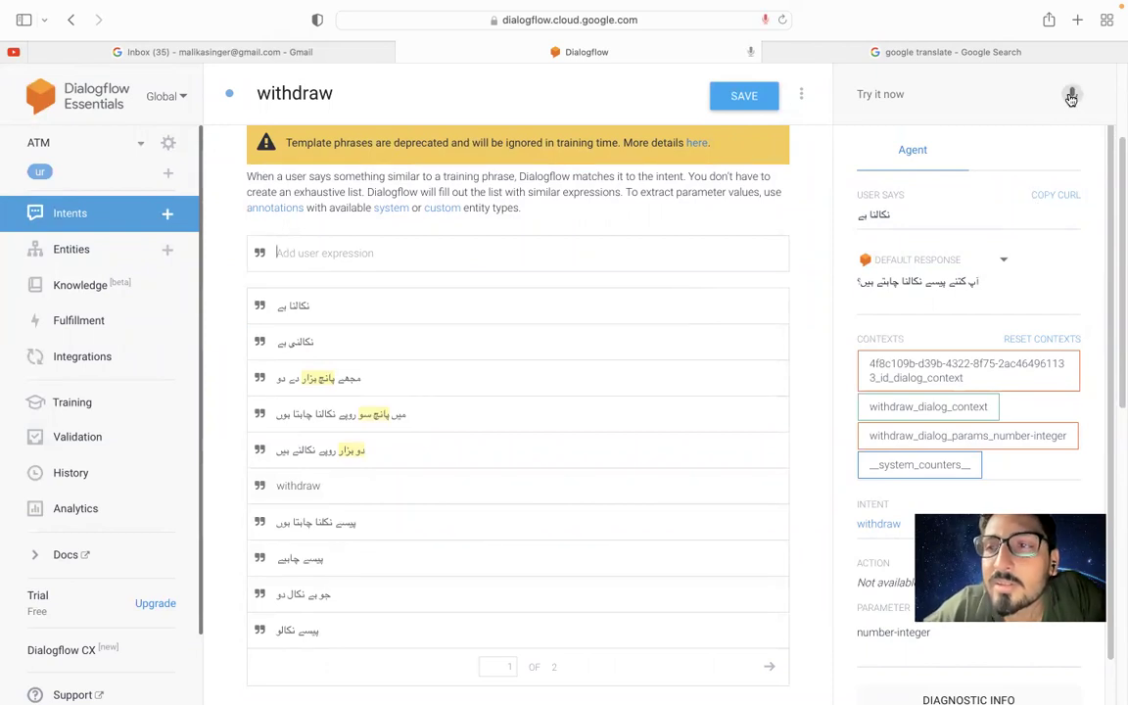
{"action": "left_click", "coordinate": [1072, 95]}
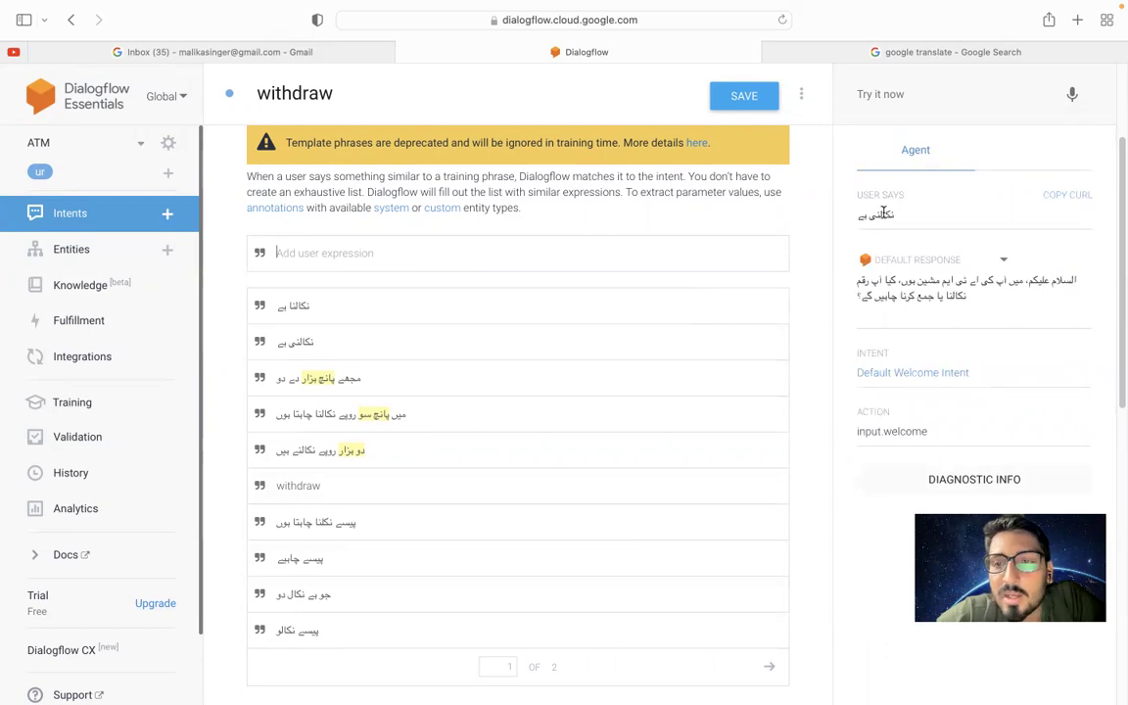
Speak "مجھے رقم نکالنی ہیں" to the agent and copy the recognised phrase
{"action": "left_click", "coordinate": [1072, 95]}
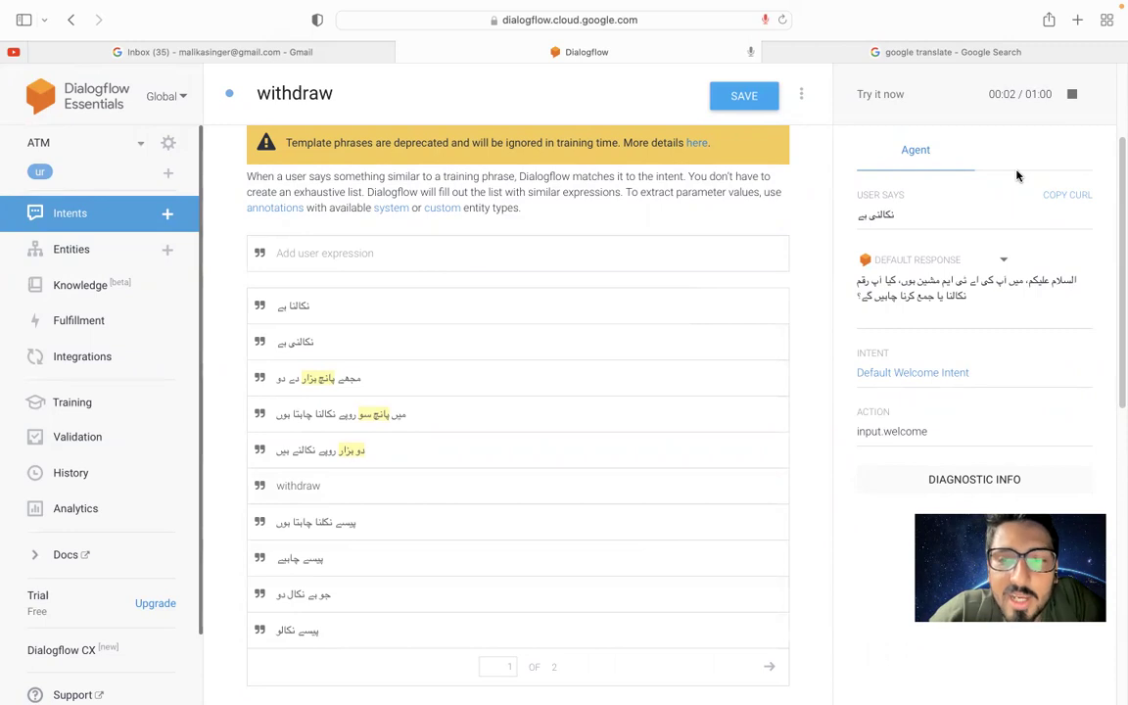
{"action": "left_click", "coordinate": [1072, 94]}
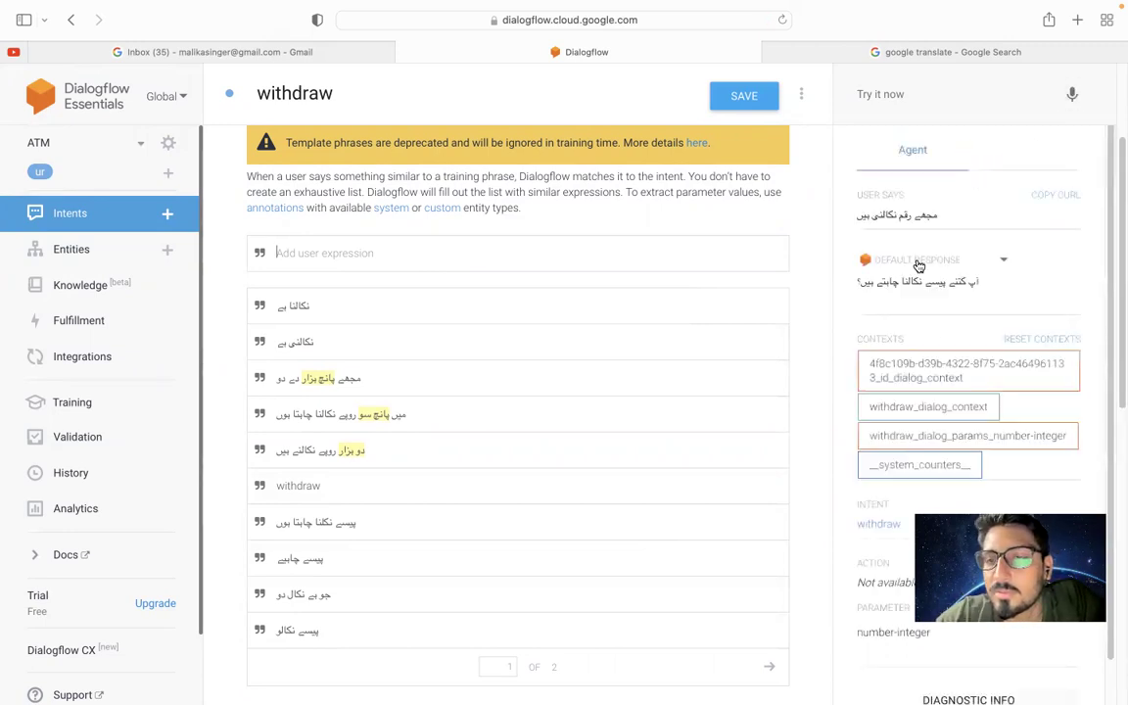
{"action": "triple_click", "coordinate": [902, 216]}
{"action": "key", "text": "super+c"}
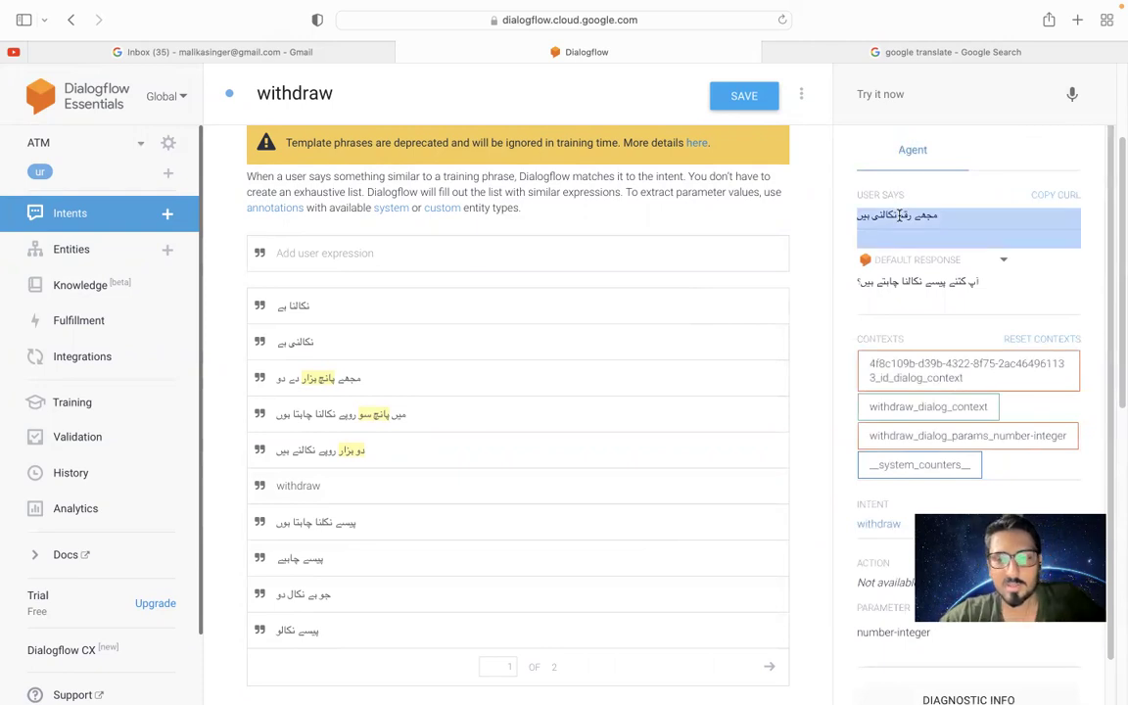
Add the copied phrase "مجھے رقم نکالنی ہیں" as a training phrase and save the withdraw intent
{"action": "left_click", "coordinate": [307, 254]}
{"action": "key", "text": "super+v"}
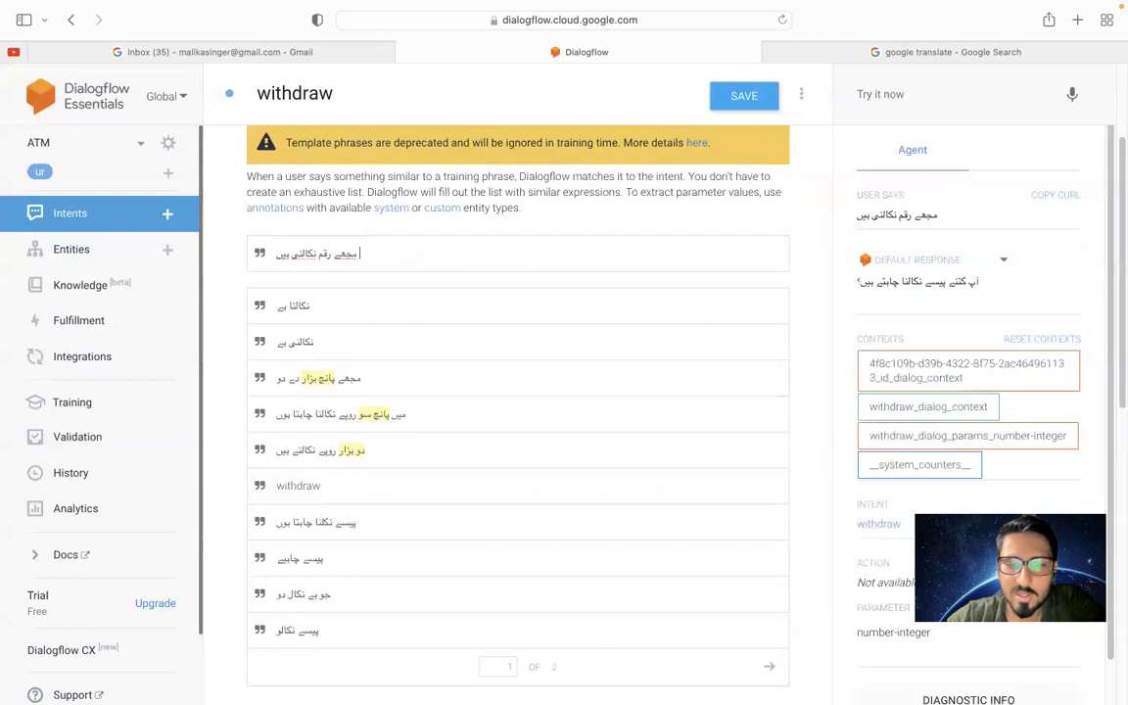
{"action": "key", "text": "Return"}
{"action": "left_click", "coordinate": [740, 95]}
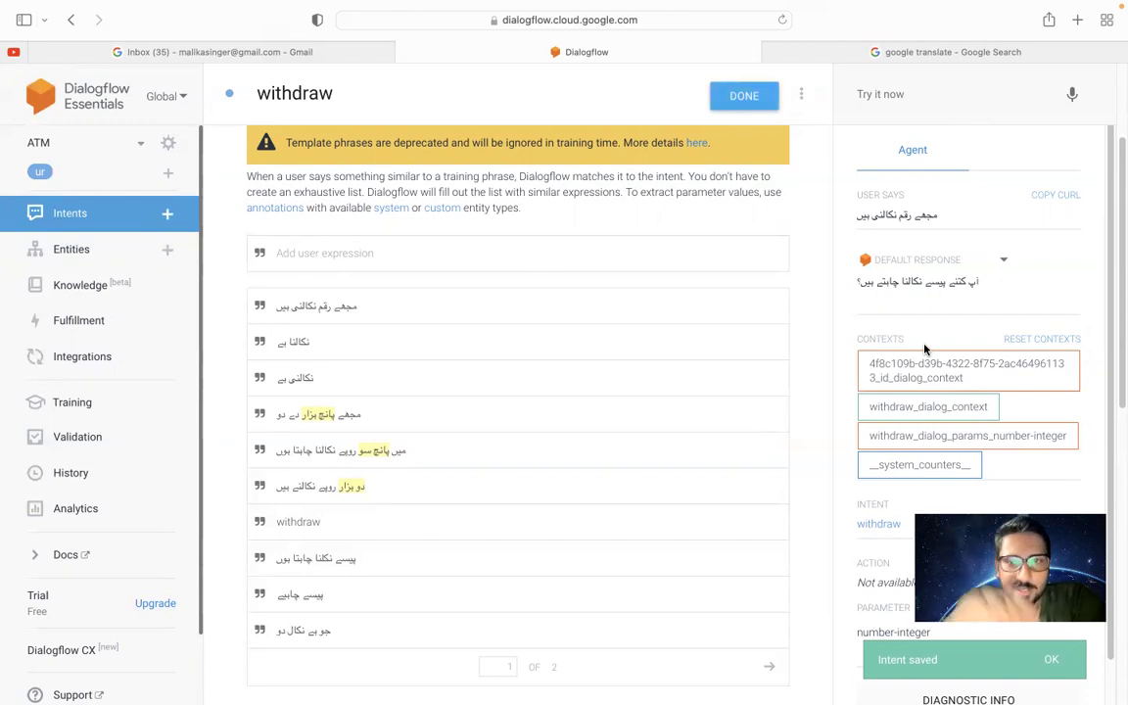
Review the withdraw intent's training phrases, required parameter and text response
{"action": "scroll", "coordinate": [460, 364], "scroll_direction": "up", "scroll_amount": 2}
{"action": "scroll", "coordinate": [460, 364], "scroll_direction": "down", "scroll_amount": 1}
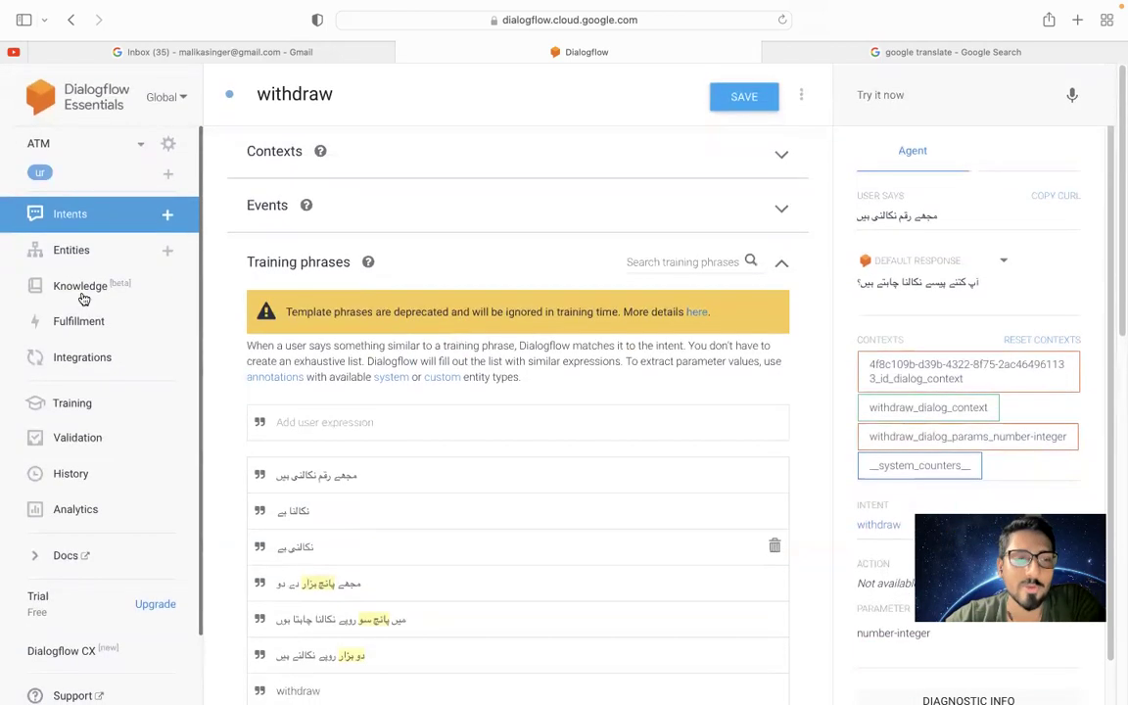
{"action": "scroll", "coordinate": [93, 227], "scroll_direction": "down", "scroll_amount": 1}
{"action": "scroll", "coordinate": [93, 228], "scroll_direction": "up", "scroll_amount": 1}
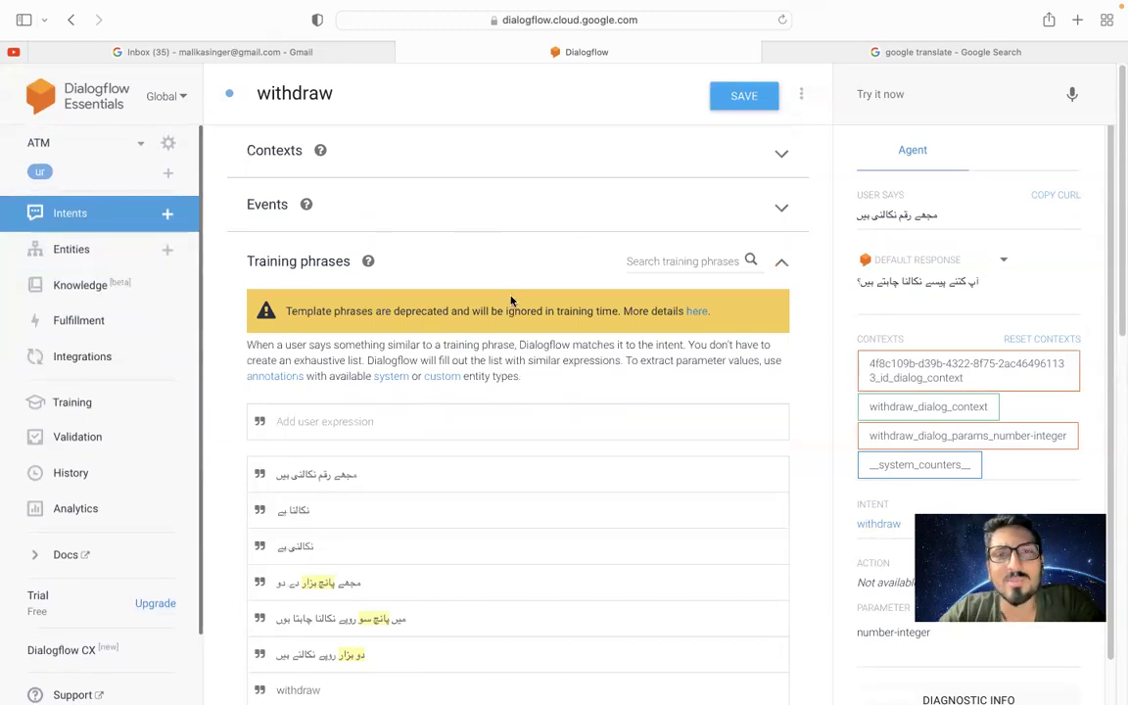
{"action": "scroll", "coordinate": [479, 516], "scroll_direction": "down", "scroll_amount": 10}
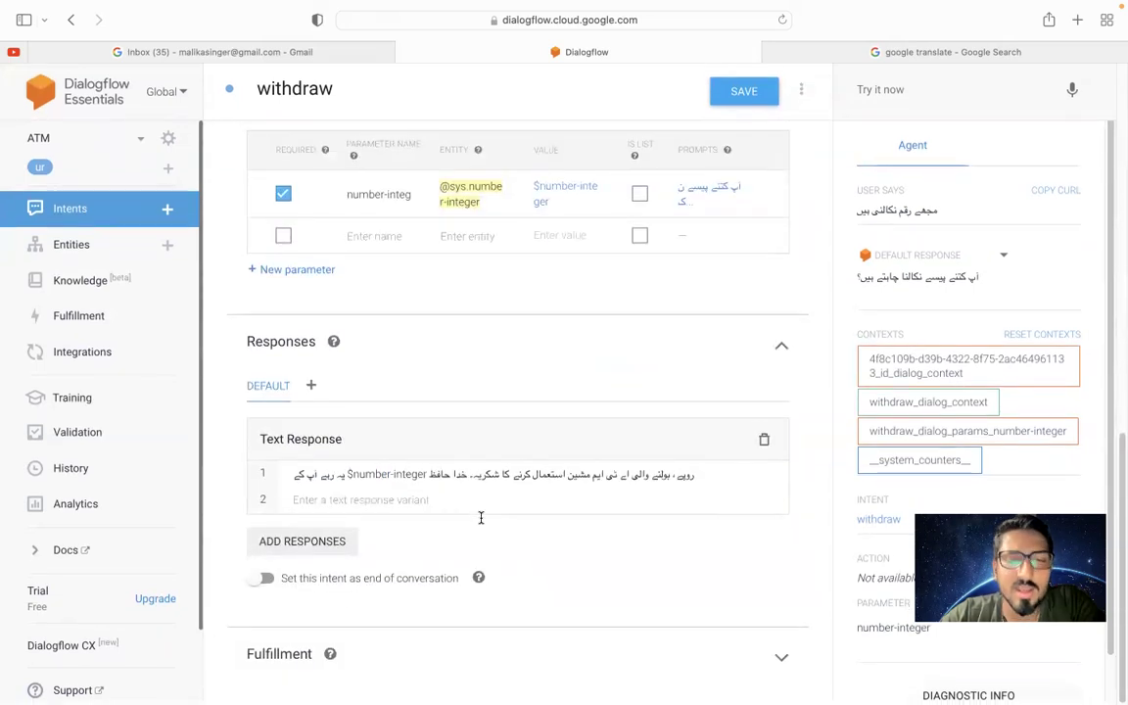
{"action": "scroll", "coordinate": [481, 519], "scroll_direction": "up", "scroll_amount": 10}
{"action": "scroll", "coordinate": [481, 522], "scroll_direction": "up", "scroll_amount": 2}
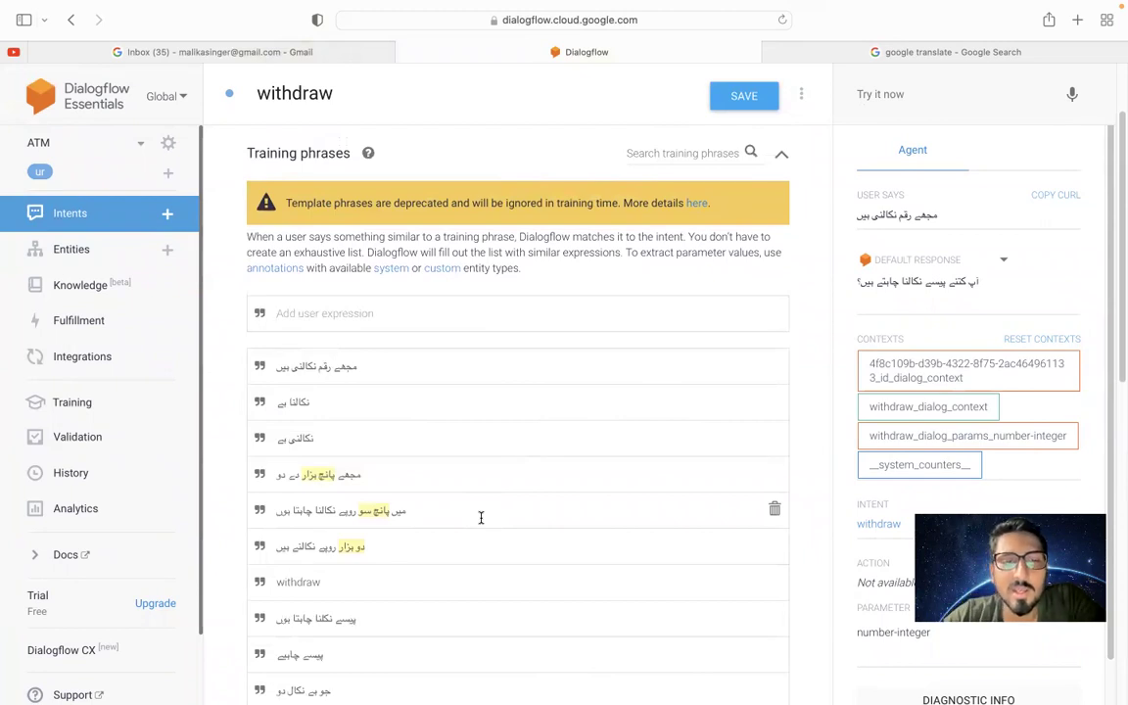
{"action": "scroll", "coordinate": [481, 517], "scroll_direction": "down", "scroll_amount": 10}
{"action": "scroll", "coordinate": [481, 524], "scroll_direction": "up", "scroll_amount": 1}
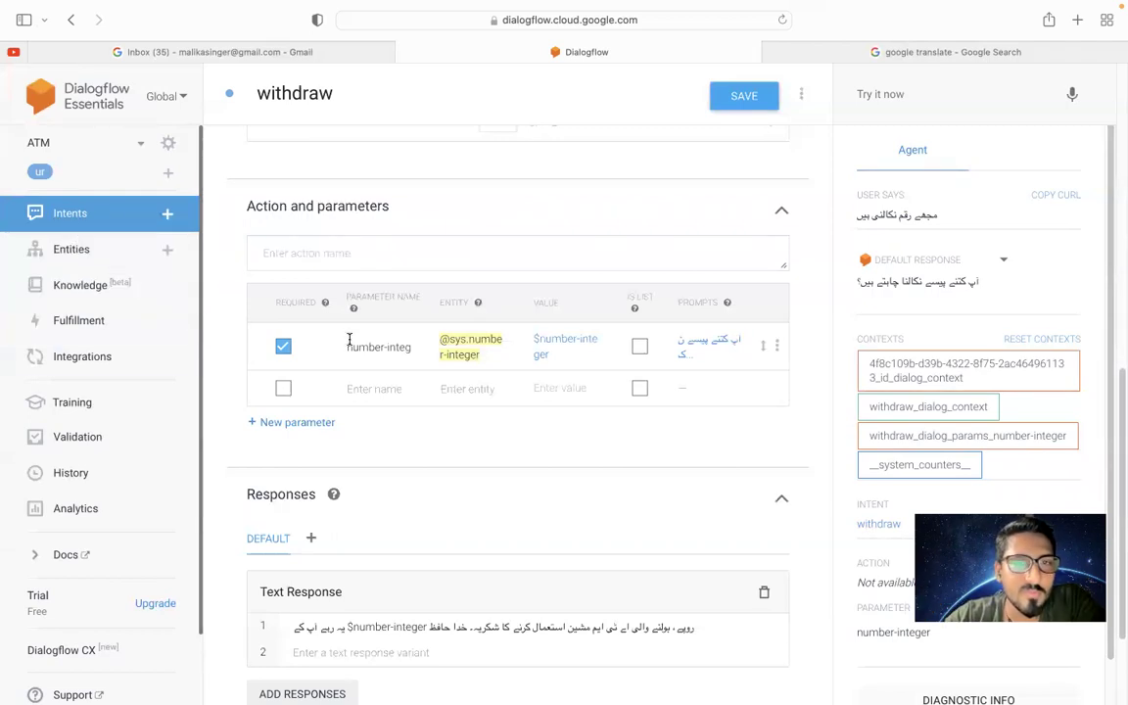
Open the agent's Google Assistant integration and add the withdraw intent as an implicit invocation
{"action": "mouse_move", "coordinate": [535, 8]}
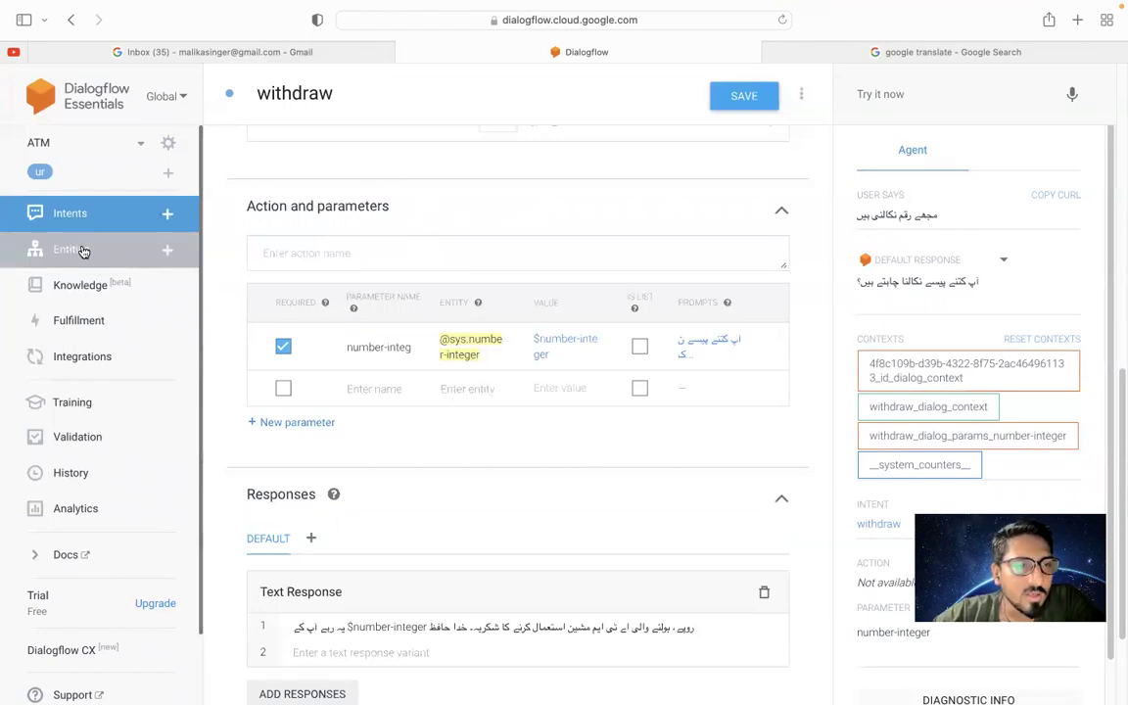
{"action": "left_click", "coordinate": [83, 356]}
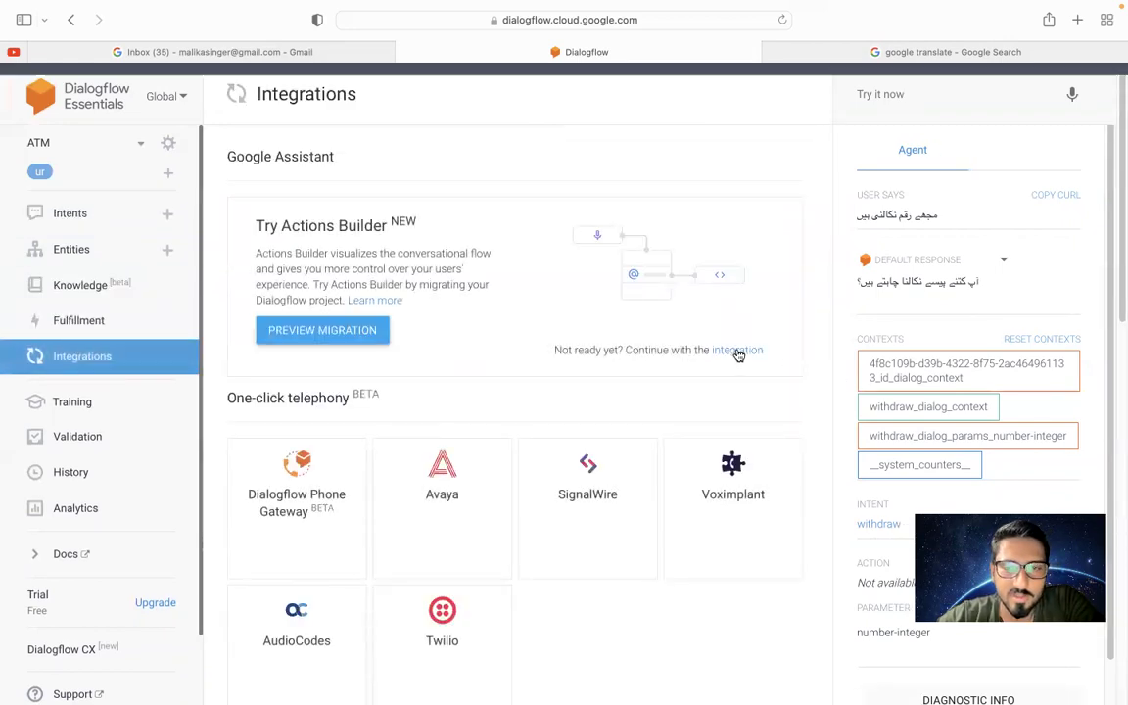
{"action": "left_click", "coordinate": [737, 355]}
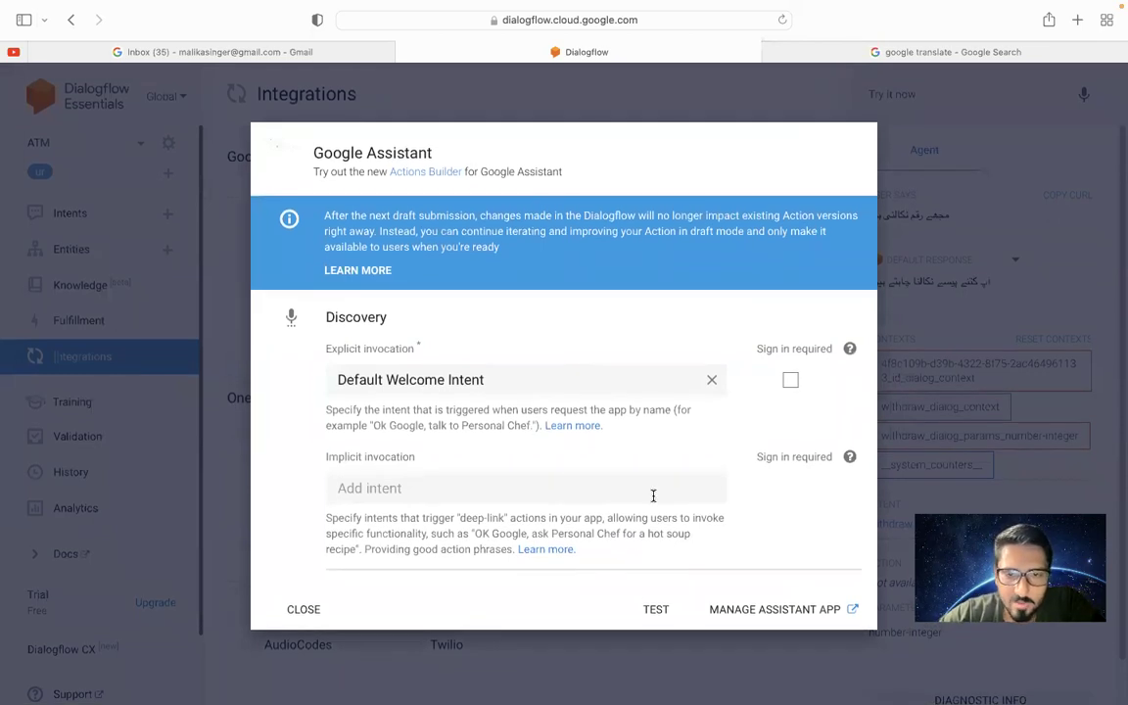
{"action": "left_click", "coordinate": [550, 487]}
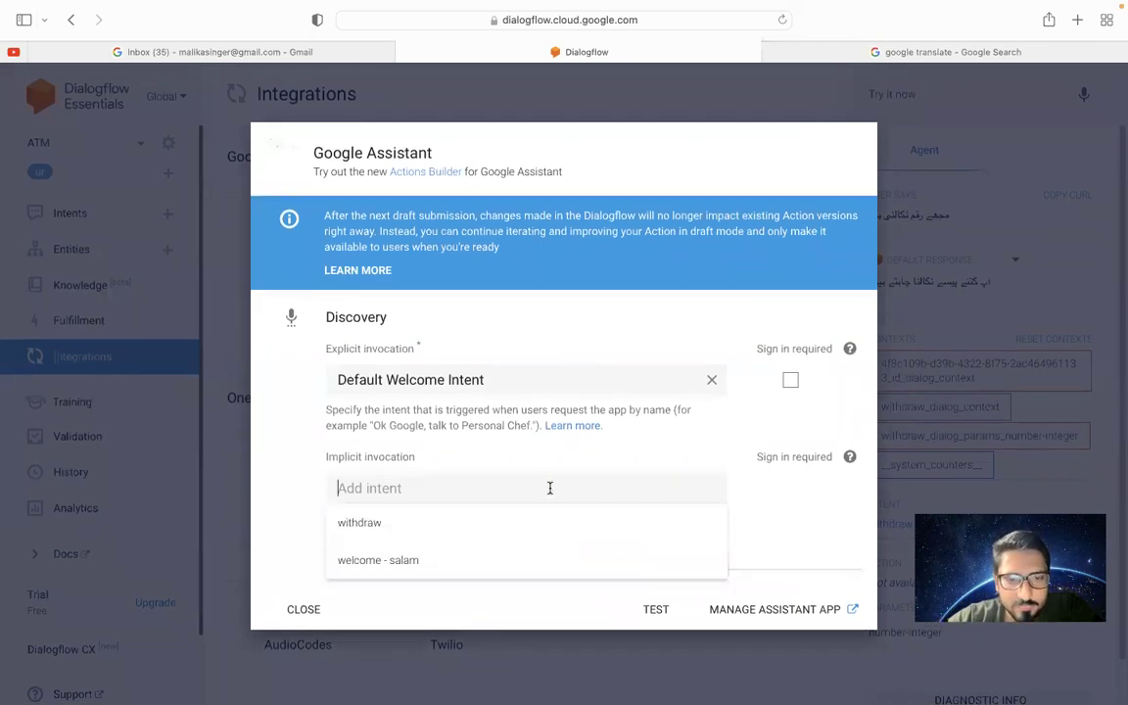
{"action": "left_click", "coordinate": [361, 525]}
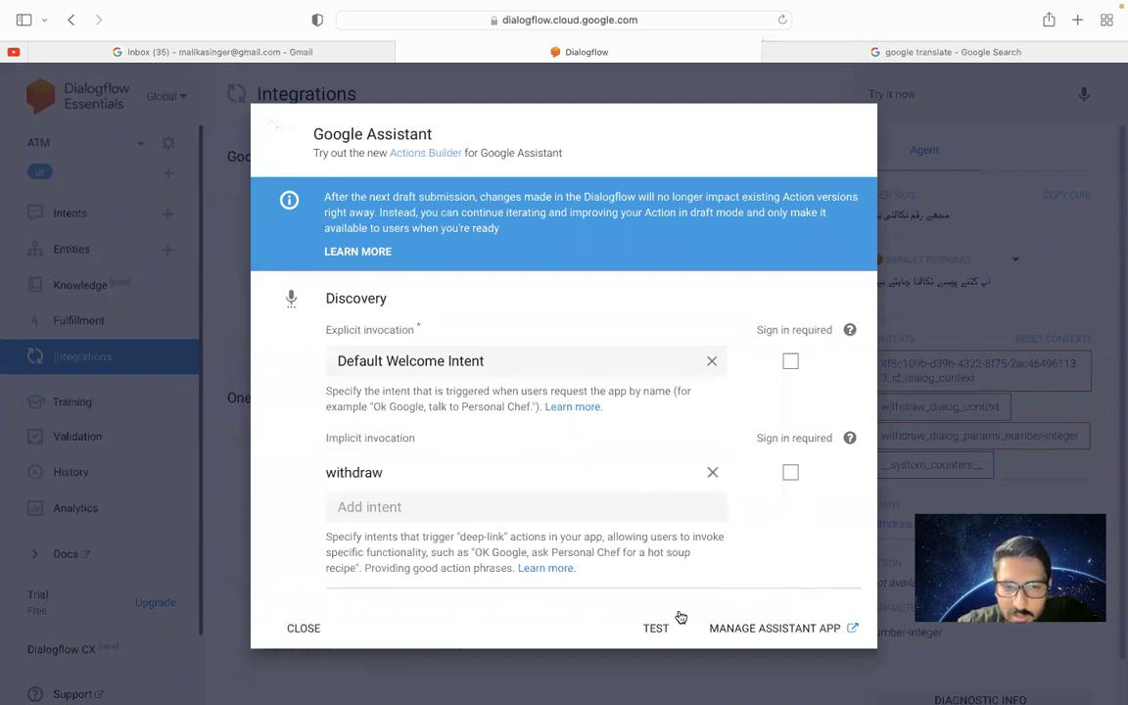
Start testing the Google Assistant integration and allow the Actions Console and Safari to use the current location
{"action": "left_click", "coordinate": [653, 630]}
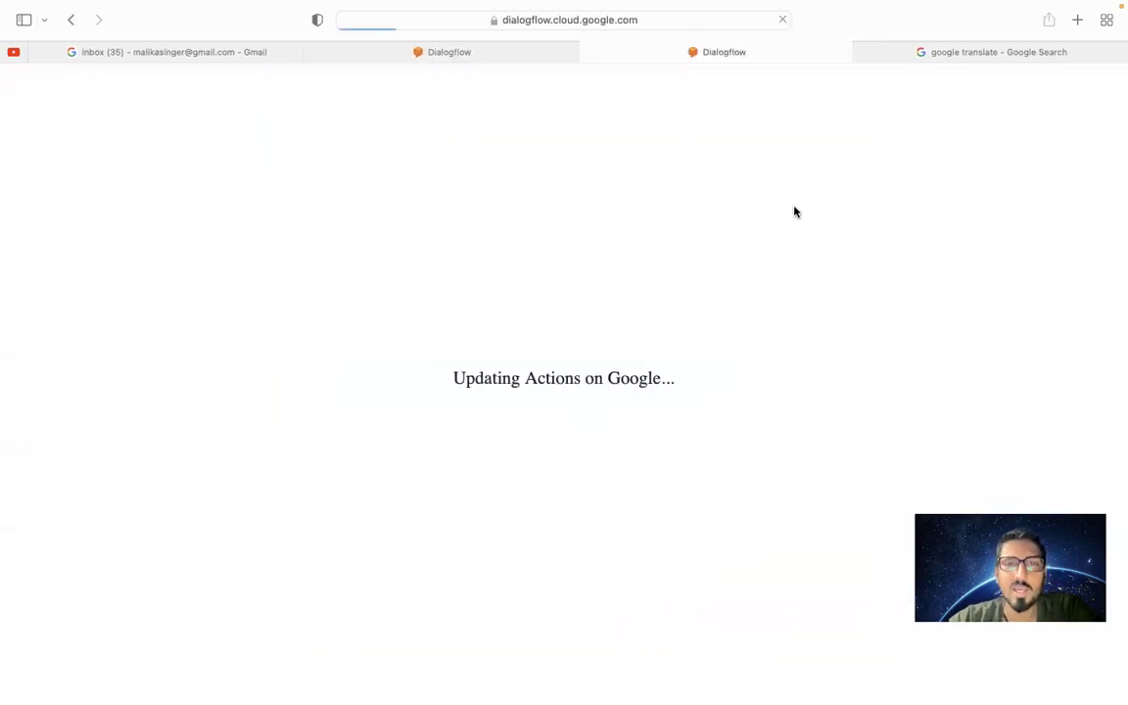
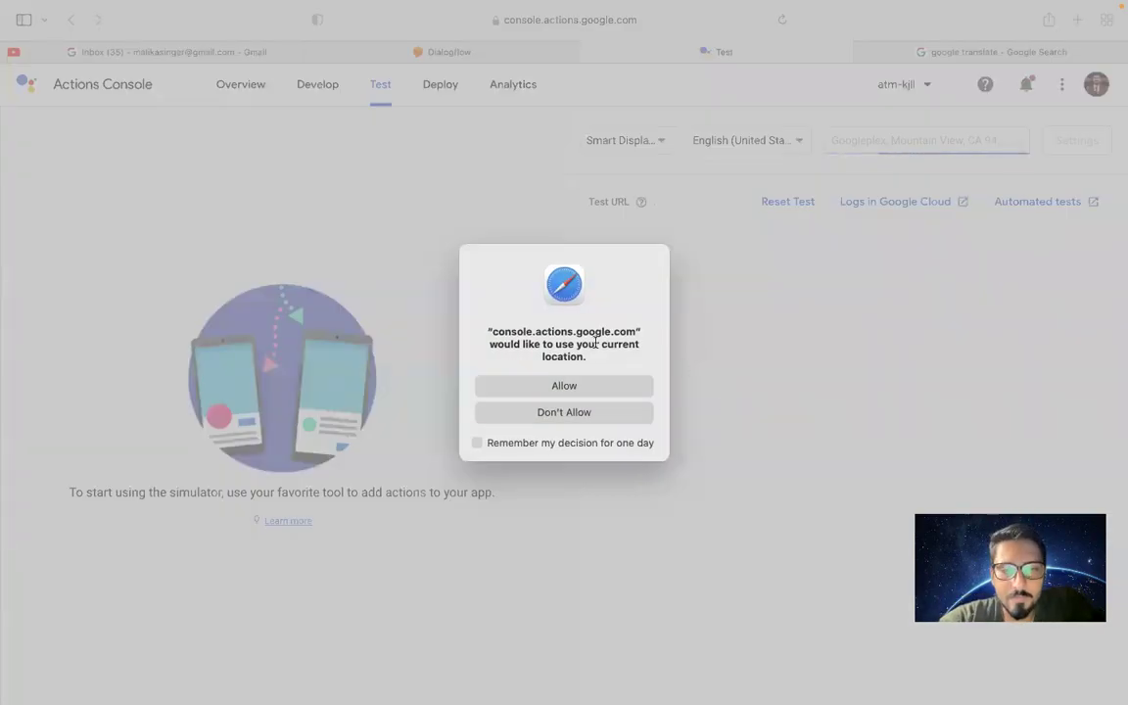
{"action": "left_click", "coordinate": [568, 386]}
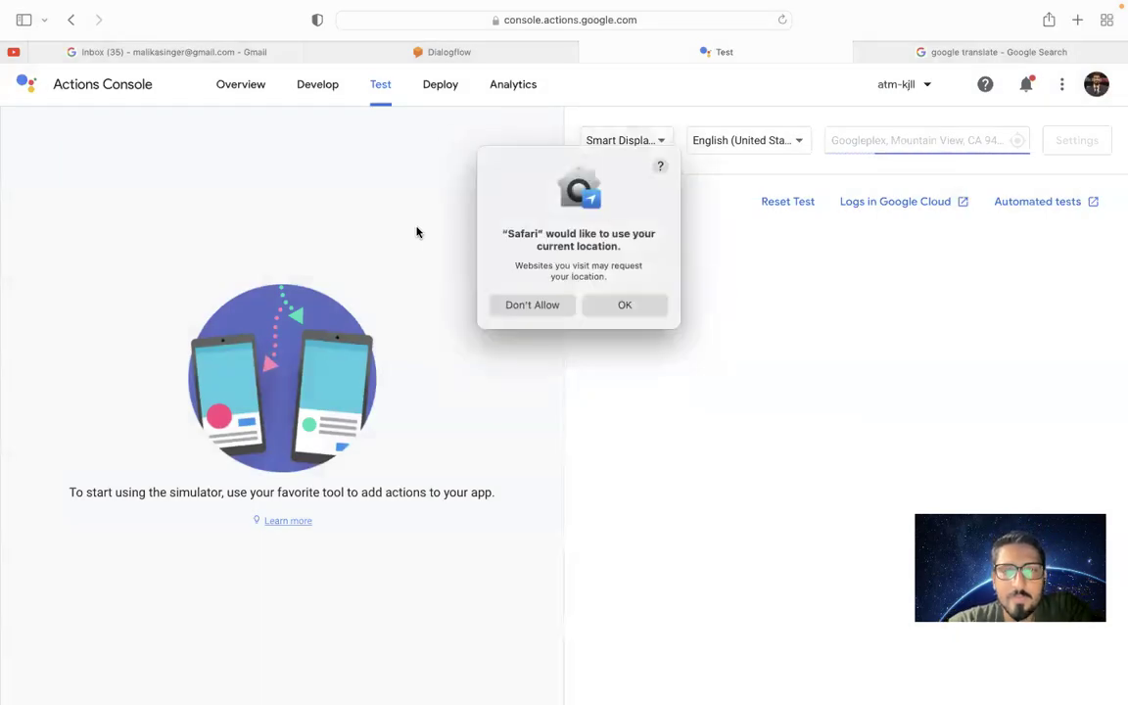
{"action": "left_click", "coordinate": [632, 312]}
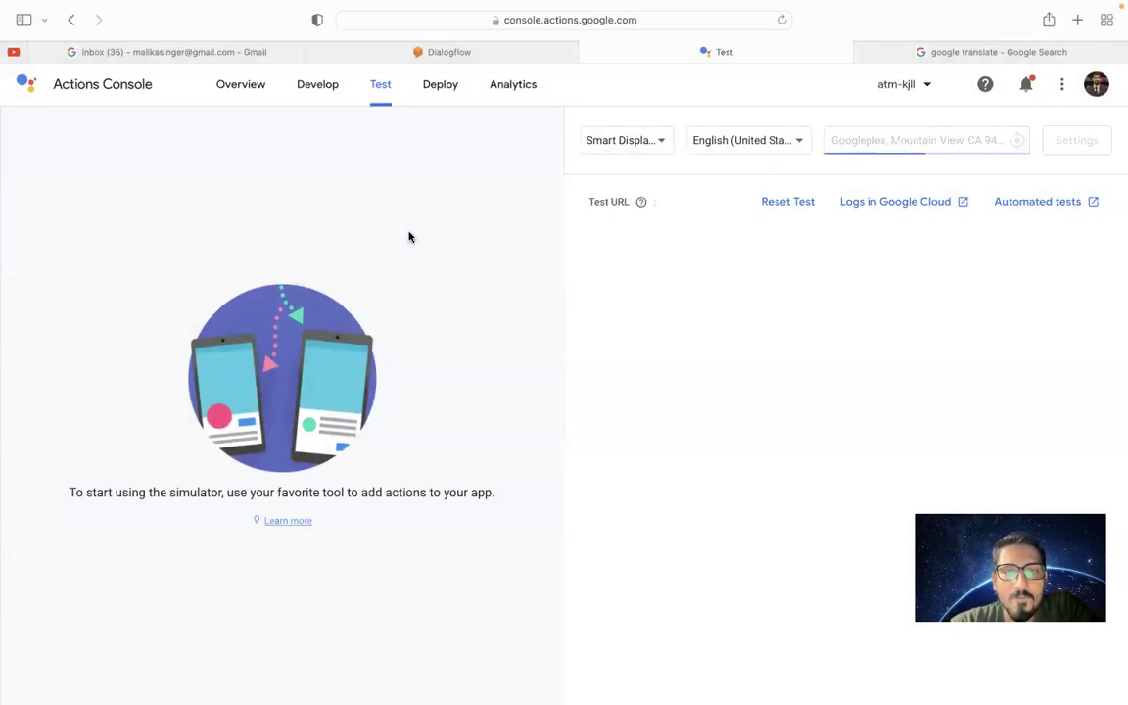
Check the simulator's list of test languages and read its instruction for getting started
{"action": "left_click", "coordinate": [794, 141]}
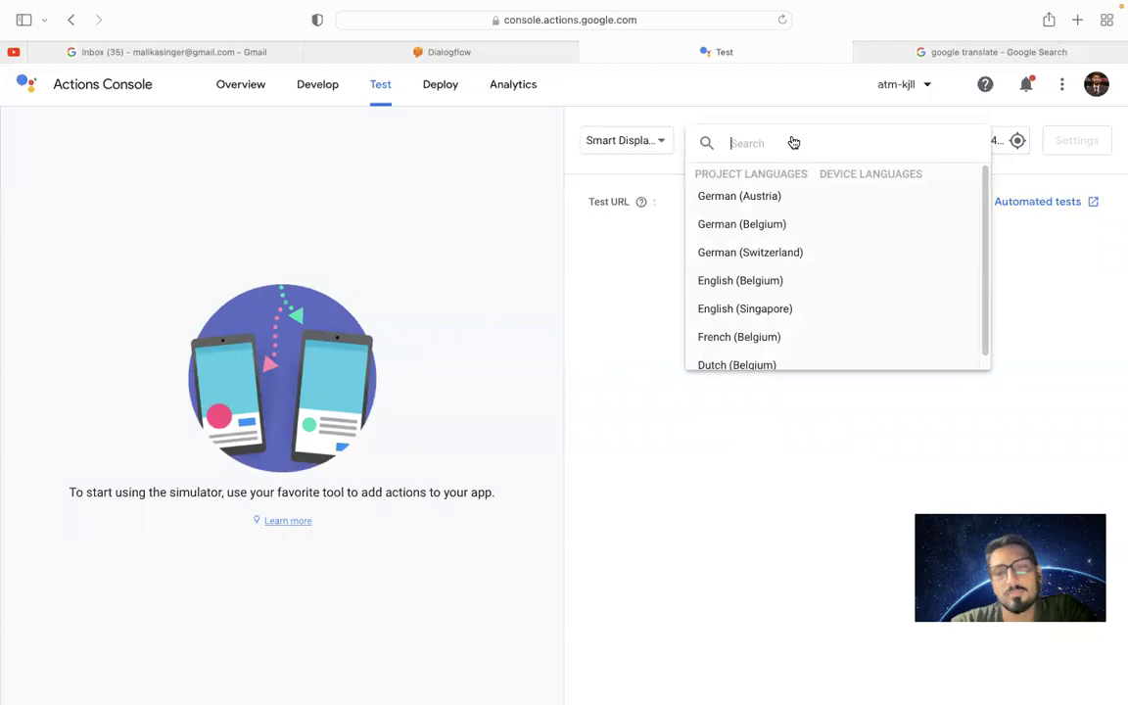
{"action": "left_click", "coordinate": [647, 272]}
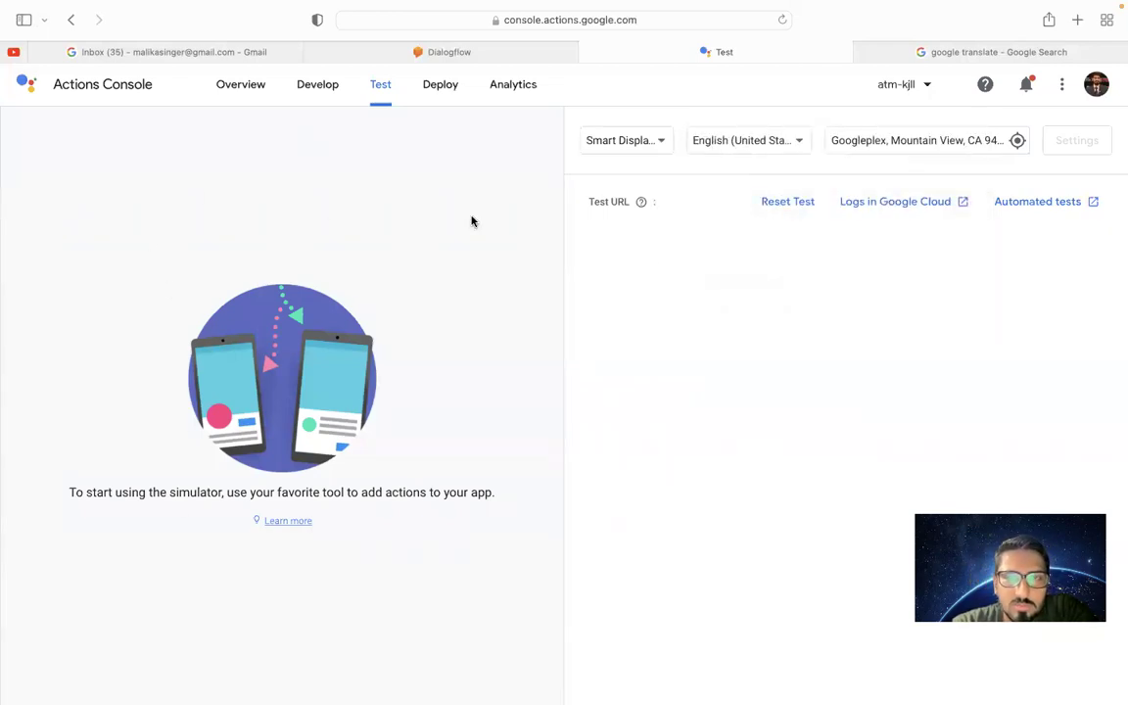
{"action": "triple_click", "coordinate": [162, 491]}
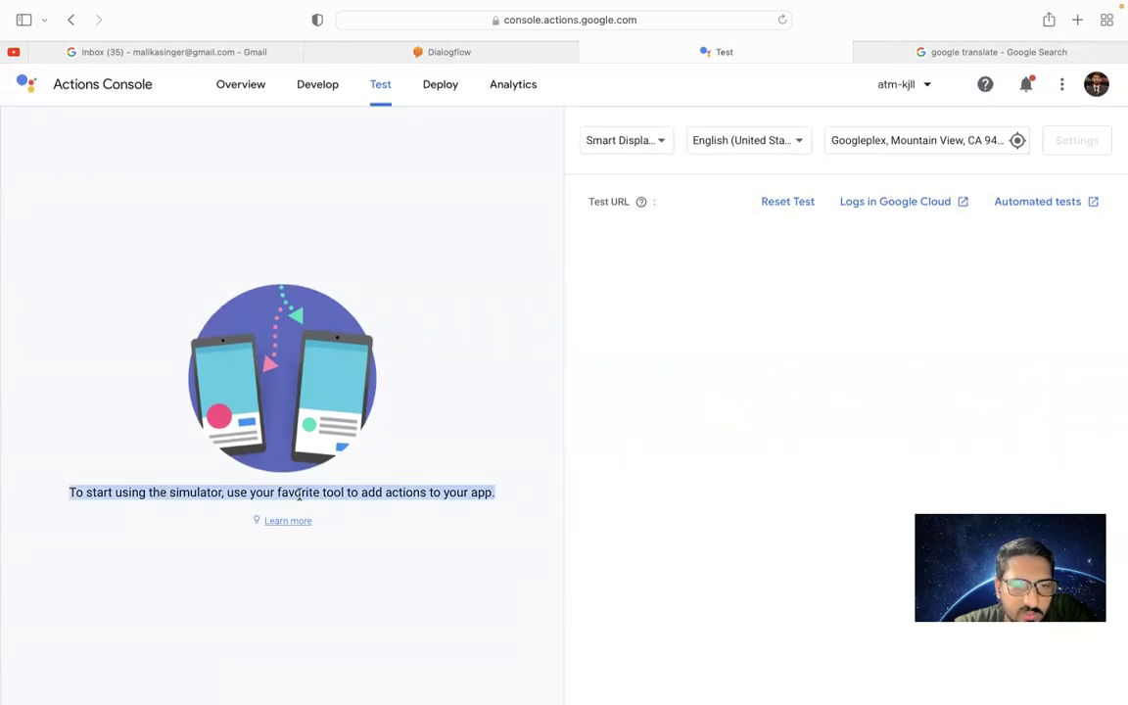
{"action": "double_click", "coordinate": [333, 492]}
{"action": "double_click", "coordinate": [403, 491]}
{"action": "triple_click", "coordinate": [403, 491]}
{"action": "left_click", "coordinate": [386, 495]}
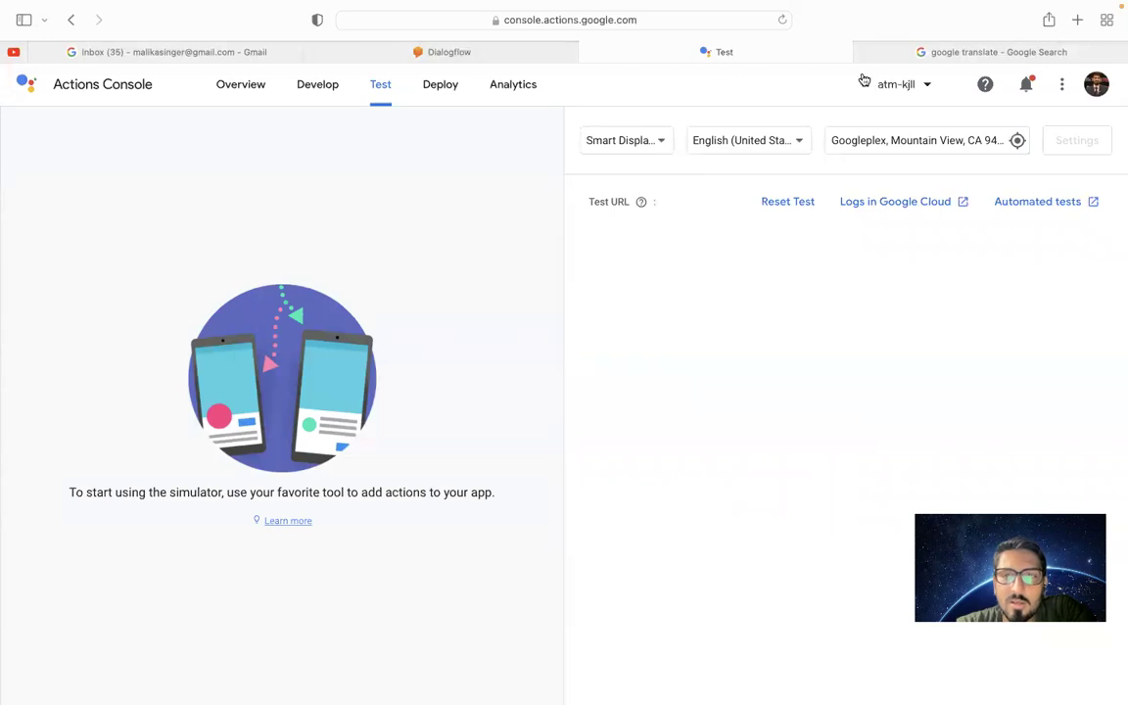
Switch back to Dialogflow, dismiss the Google Assistant settings and open the withdraw intent
{"action": "left_click", "coordinate": [472, 51]}
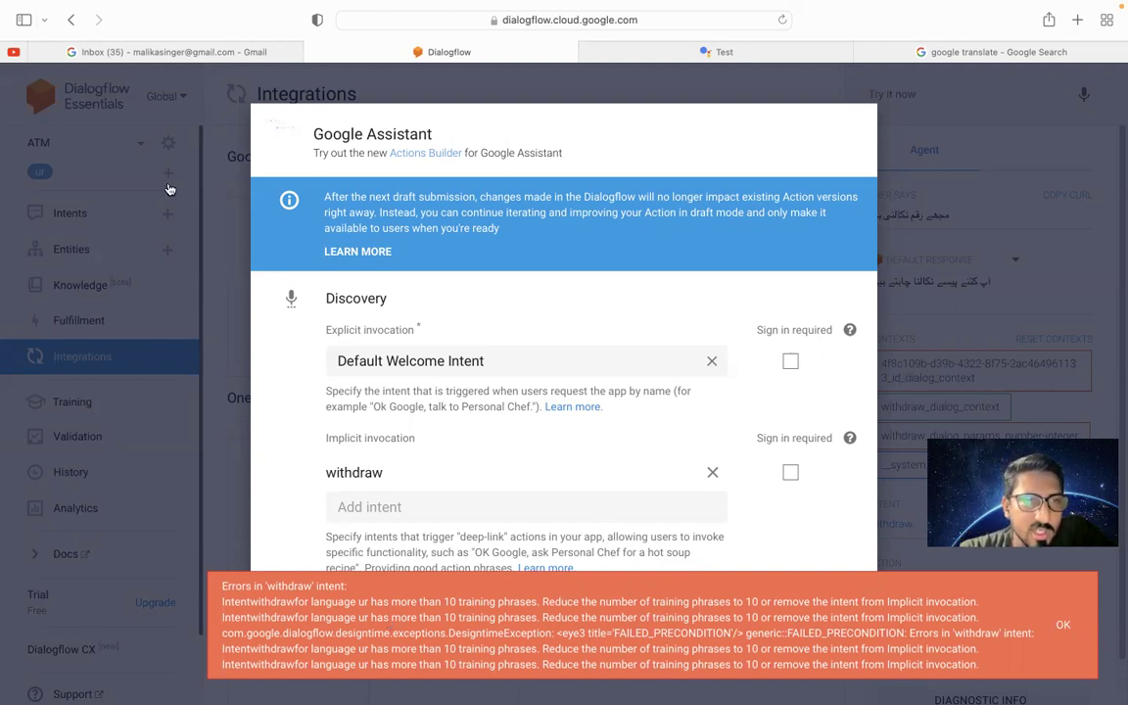
{"action": "left_click", "coordinate": [194, 165]}
{"action": "left_click", "coordinate": [74, 217]}
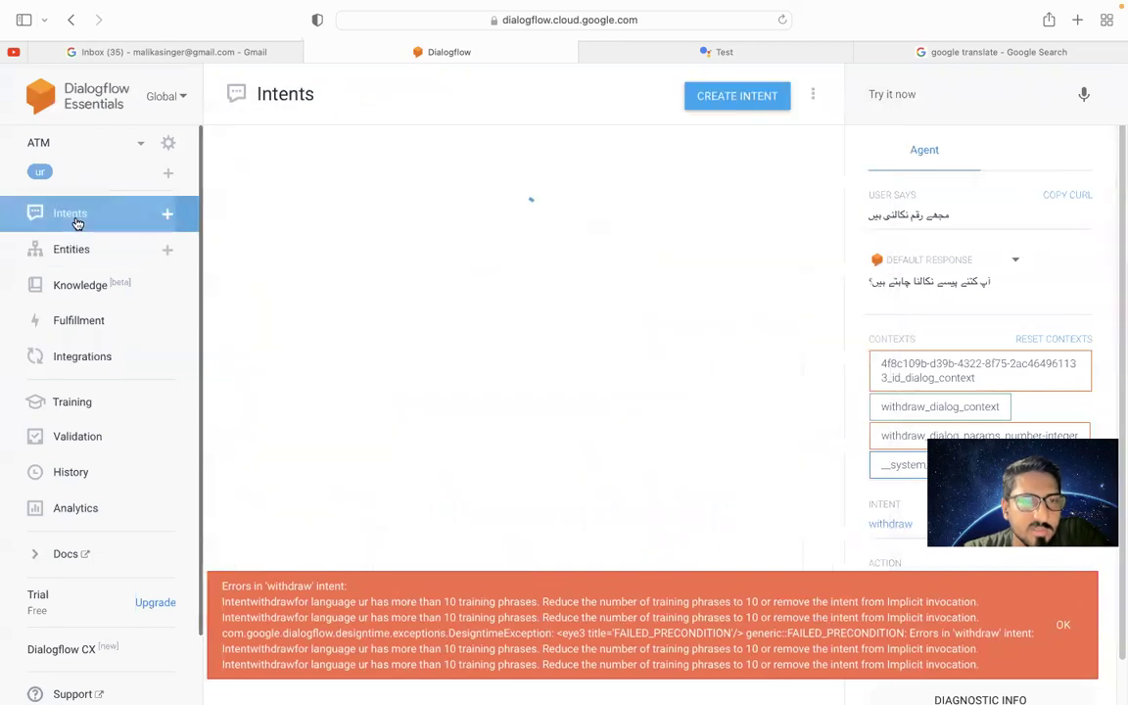
{"action": "left_click", "coordinate": [292, 296]}
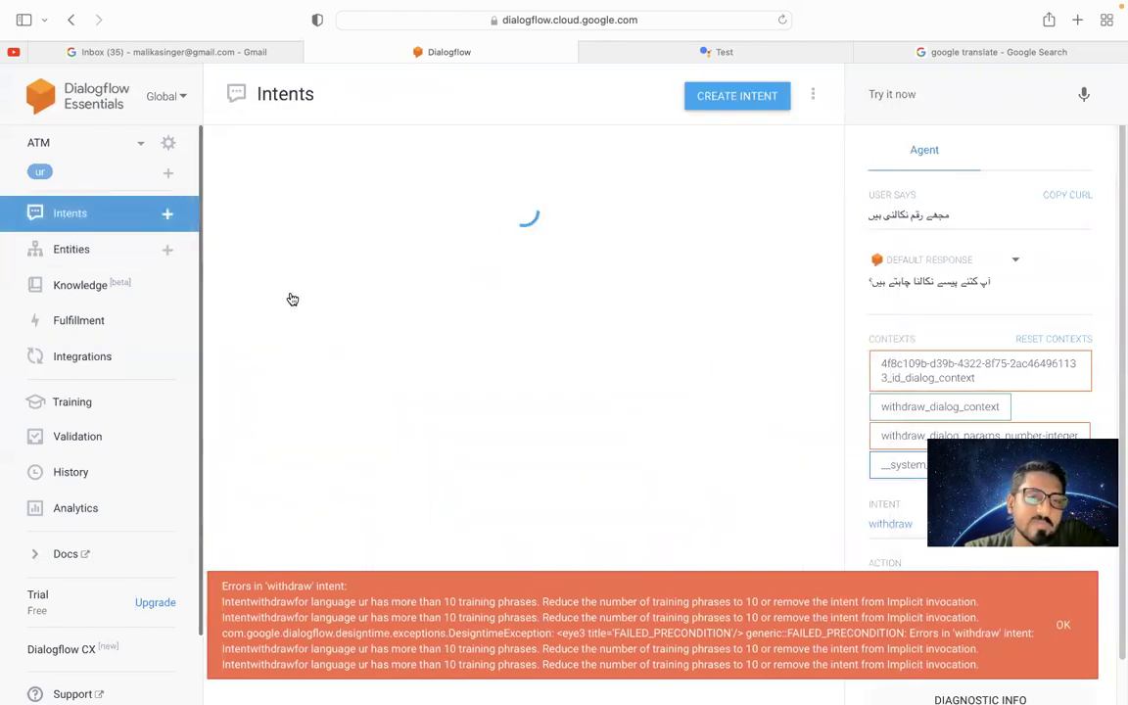
Look through both pages of the withdraw intent's training phrases and delete the phrase "نکالنا ہے"
{"action": "scroll", "coordinate": [313, 391], "scroll_direction": "down", "scroll_amount": 6}
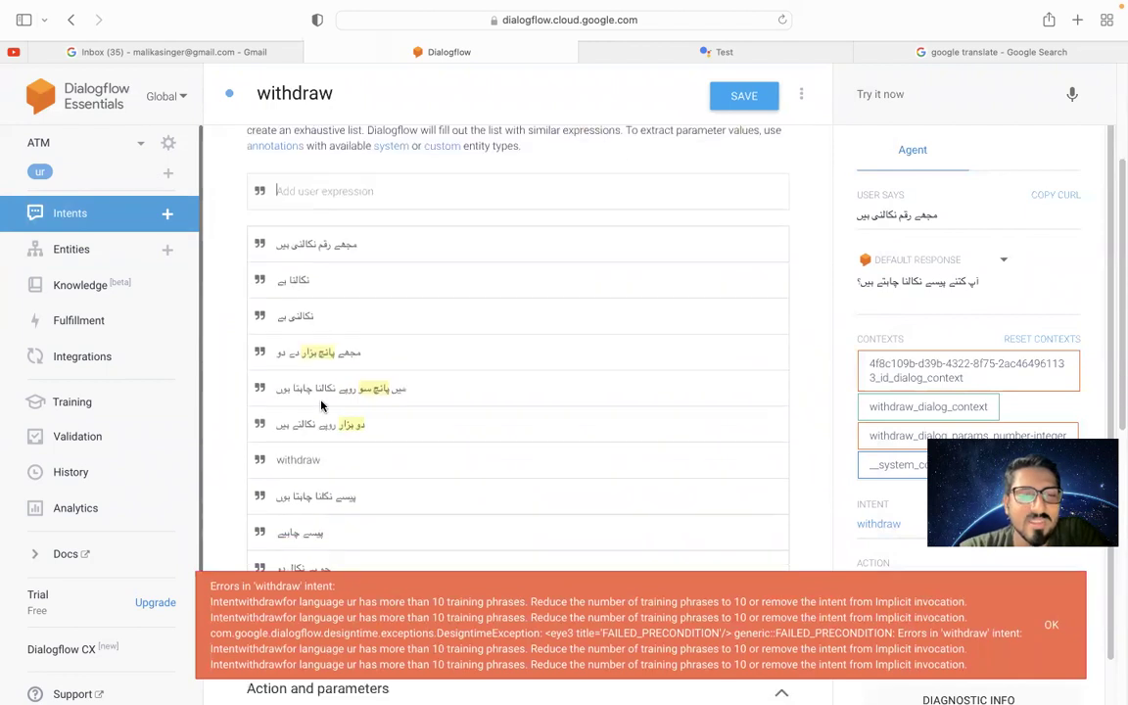
{"action": "scroll", "coordinate": [321, 407], "scroll_direction": "up", "scroll_amount": 2}
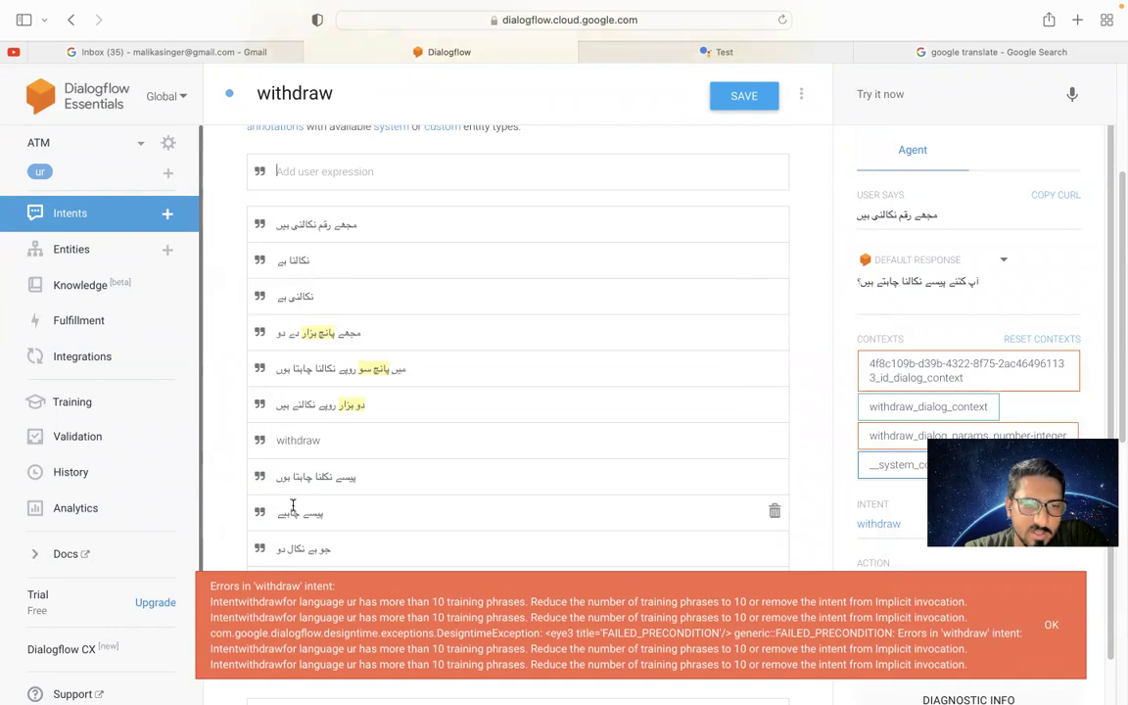
{"action": "scroll", "coordinate": [291, 547], "scroll_direction": "down", "scroll_amount": 1}
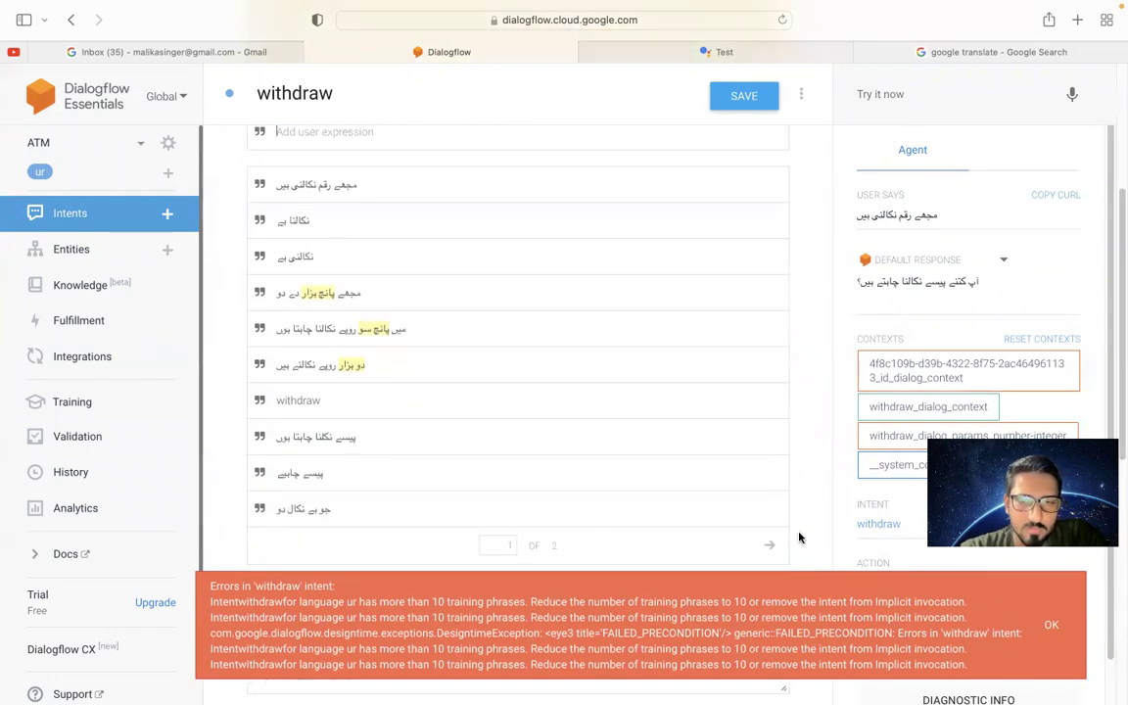
{"action": "left_click", "coordinate": [770, 557]}
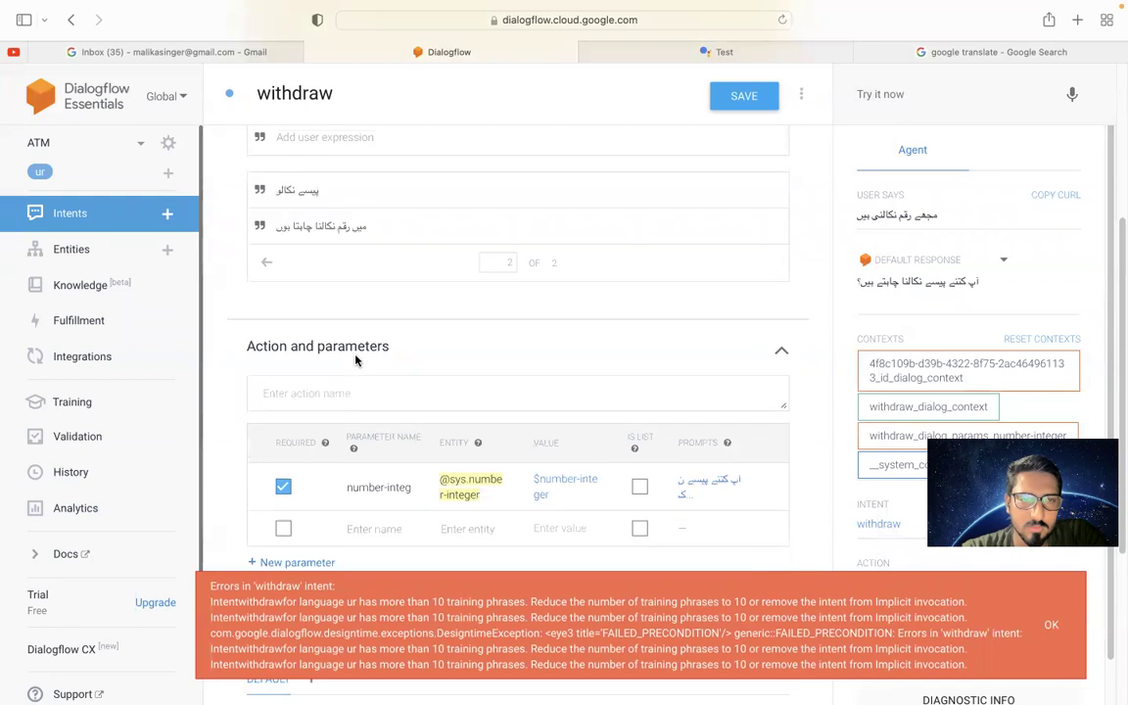
{"action": "scroll", "coordinate": [317, 320], "scroll_direction": "up", "scroll_amount": 3}
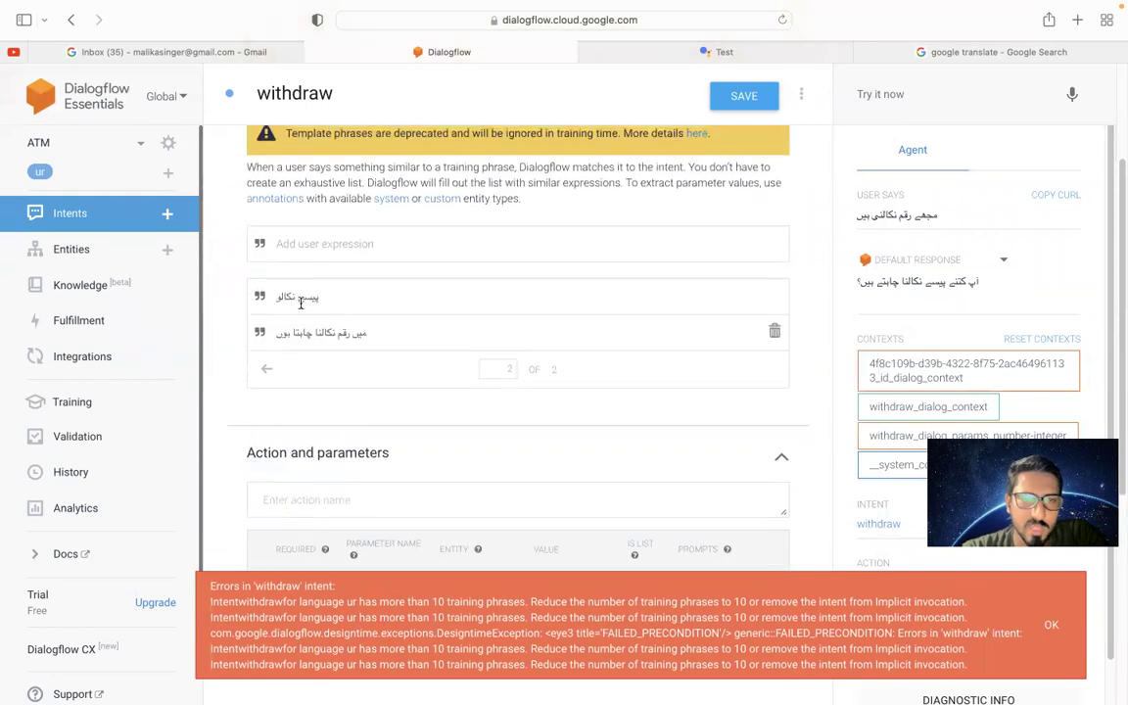
{"action": "left_click", "coordinate": [265, 368]}
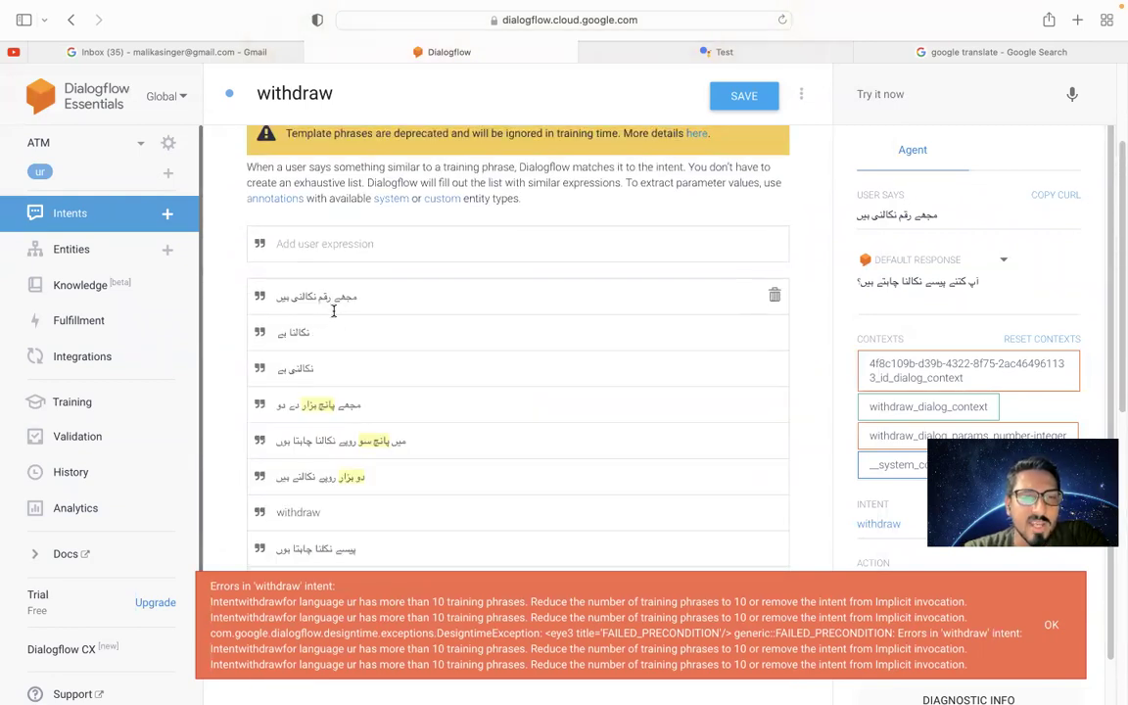
{"action": "left_click_drag", "start_coordinate": [322, 330], "coordinate": [275, 334]}
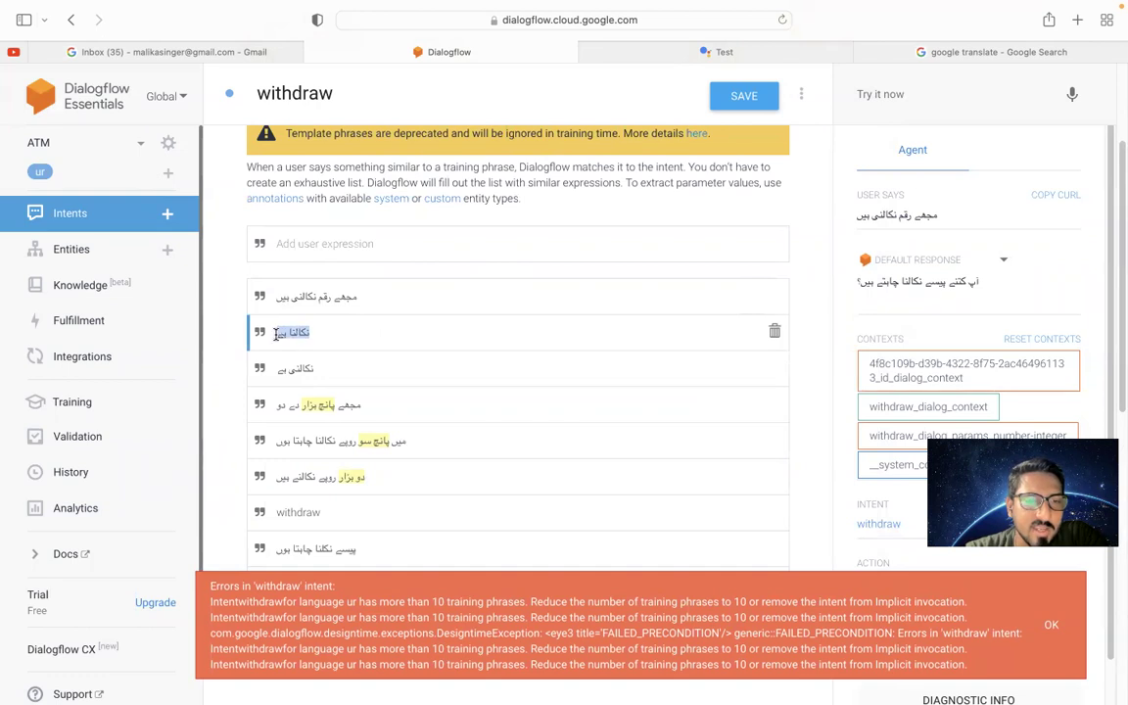
{"action": "key", "text": "BackSpace"}
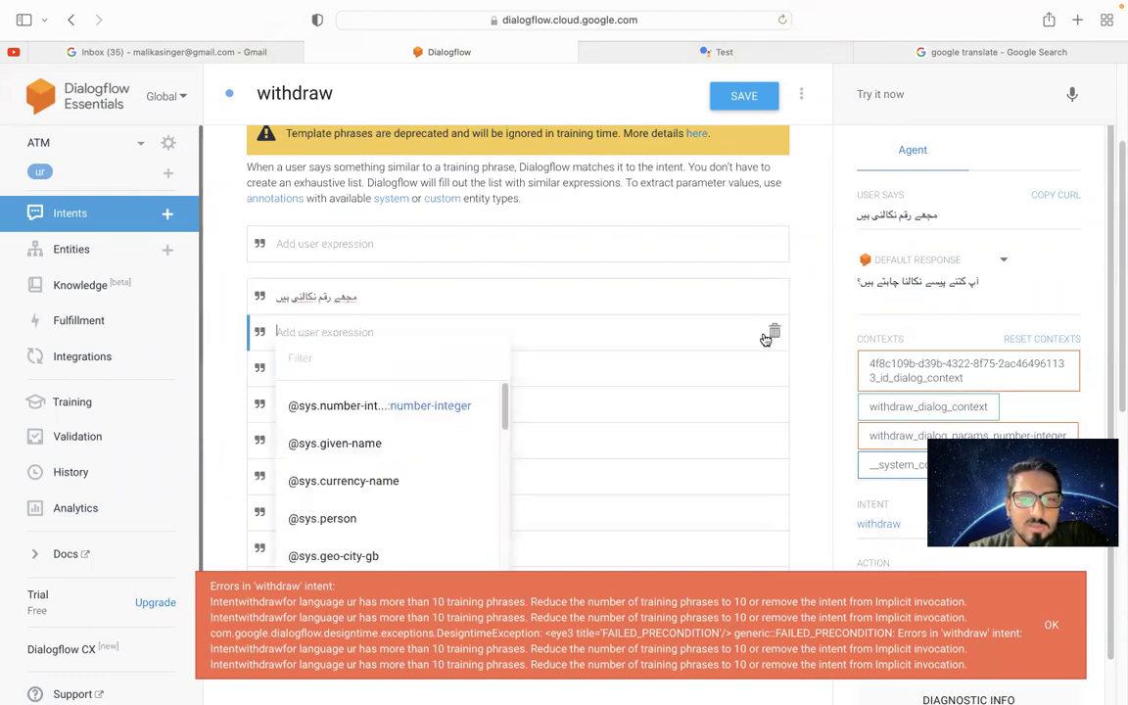
{"action": "type", "text": "نکالنی ہے"}
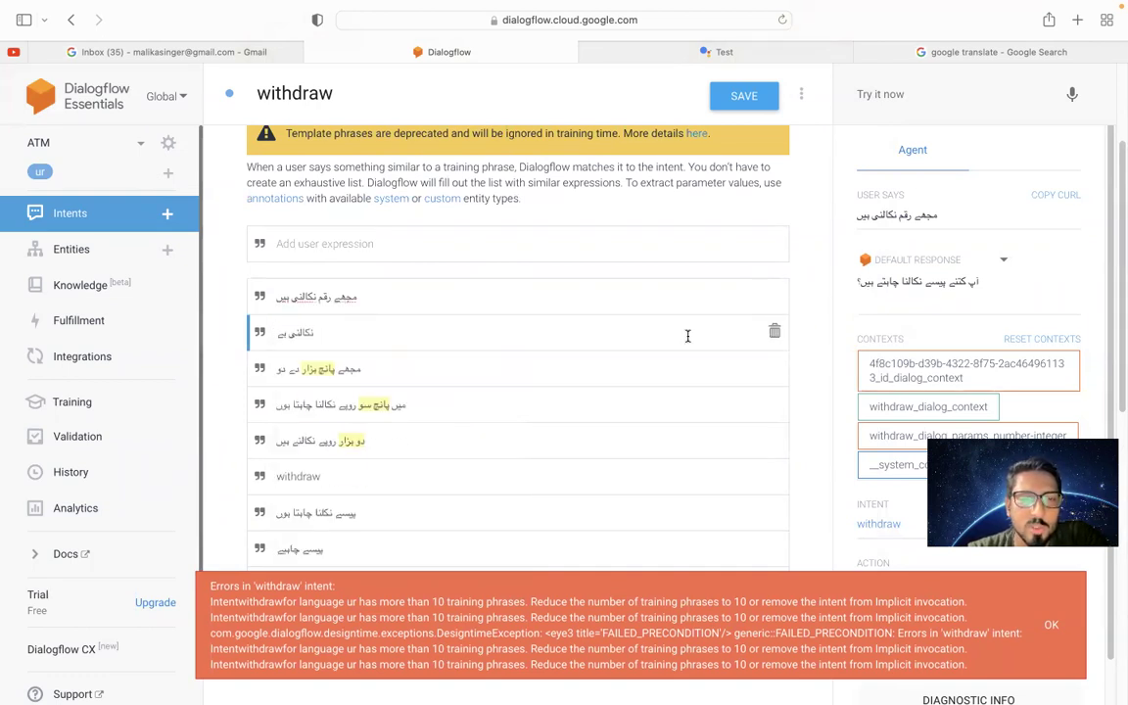
Delete the training phrase "نکالنی ہے" from the withdraw intent, check the remaining phrases and save the intent
{"action": "left_click", "coordinate": [774, 333]}
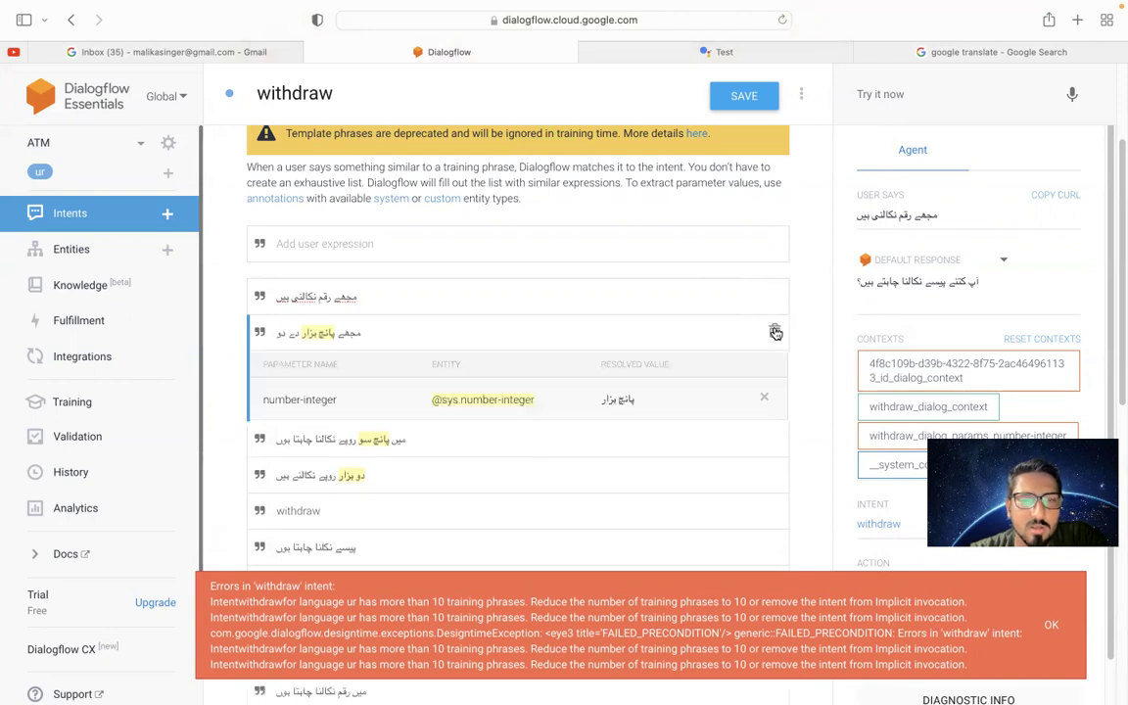
{"action": "left_click", "coordinate": [750, 96]}
{"action": "scroll", "coordinate": [396, 391], "scroll_direction": "down", "scroll_amount": 5}
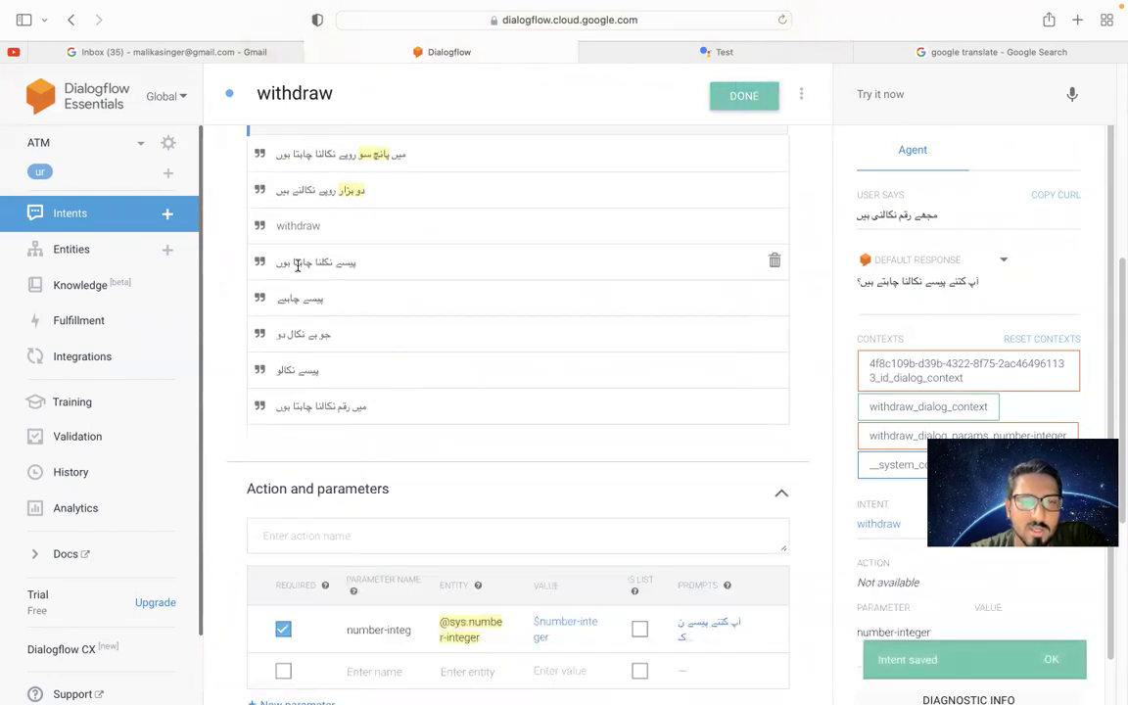
{"action": "scroll", "coordinate": [298, 264], "scroll_direction": "up", "scroll_amount": 2}
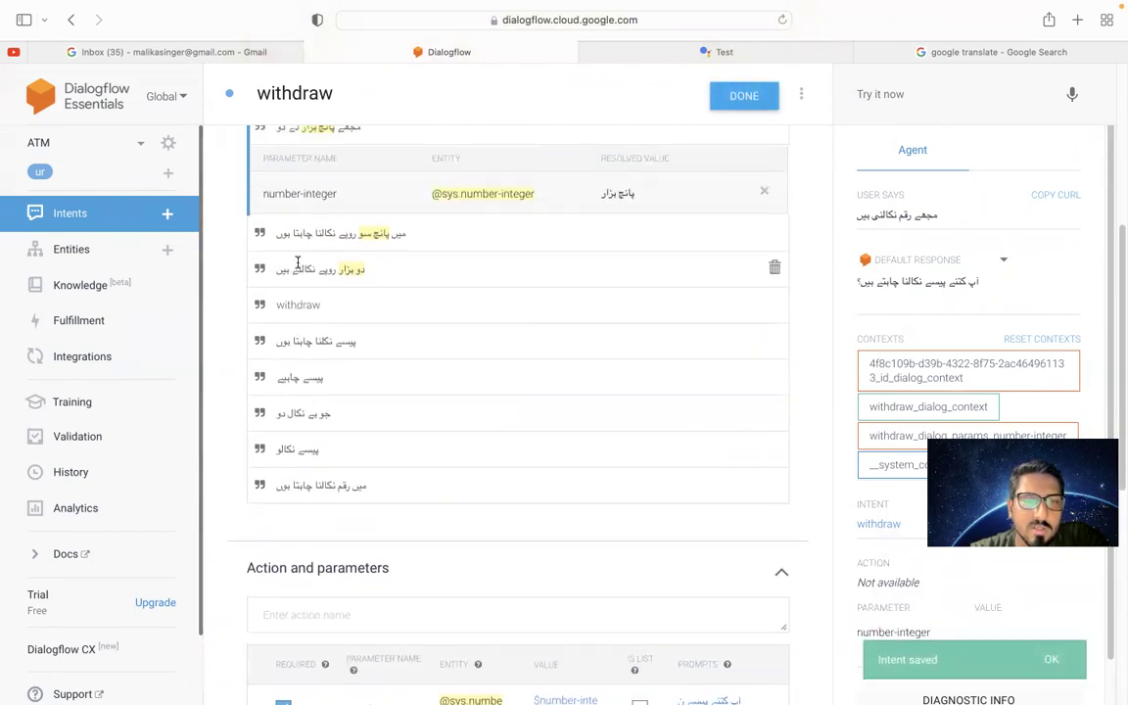
{"action": "scroll", "coordinate": [300, 253], "scroll_direction": "up", "scroll_amount": 3}
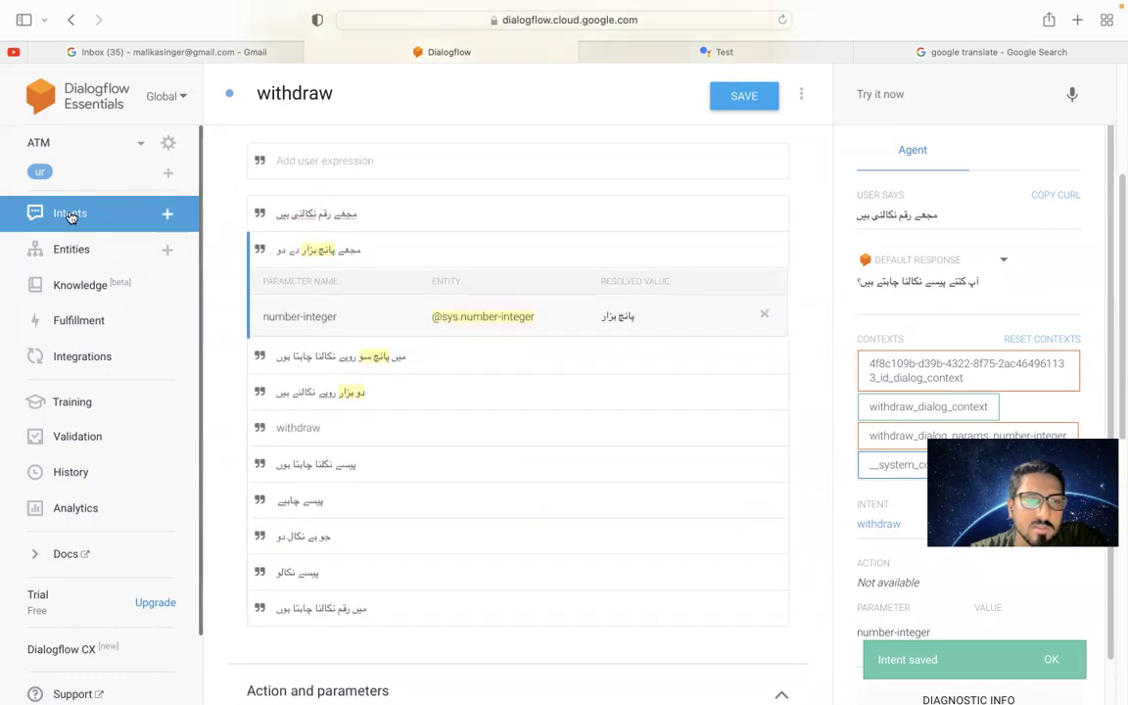
{"action": "left_click", "coordinate": [739, 96]}
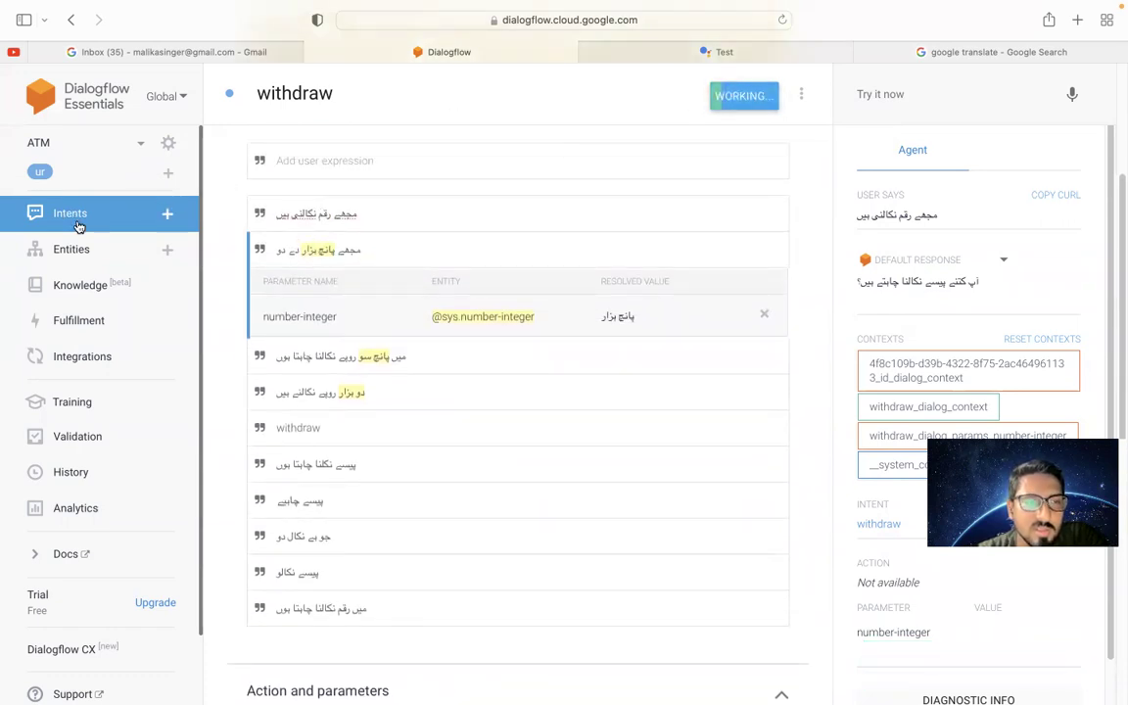
Start the Google Assistant integration test again and close the outdated simulator tab
{"action": "left_click", "coordinate": [88, 356]}
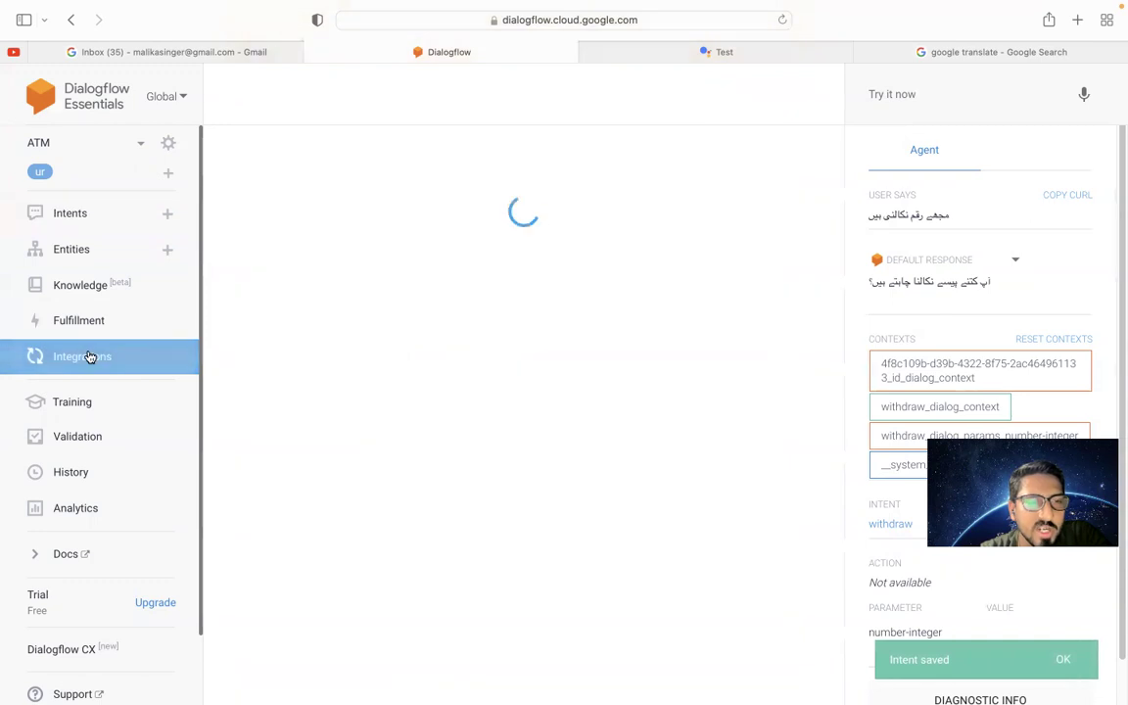
{"action": "left_click", "coordinate": [729, 354]}
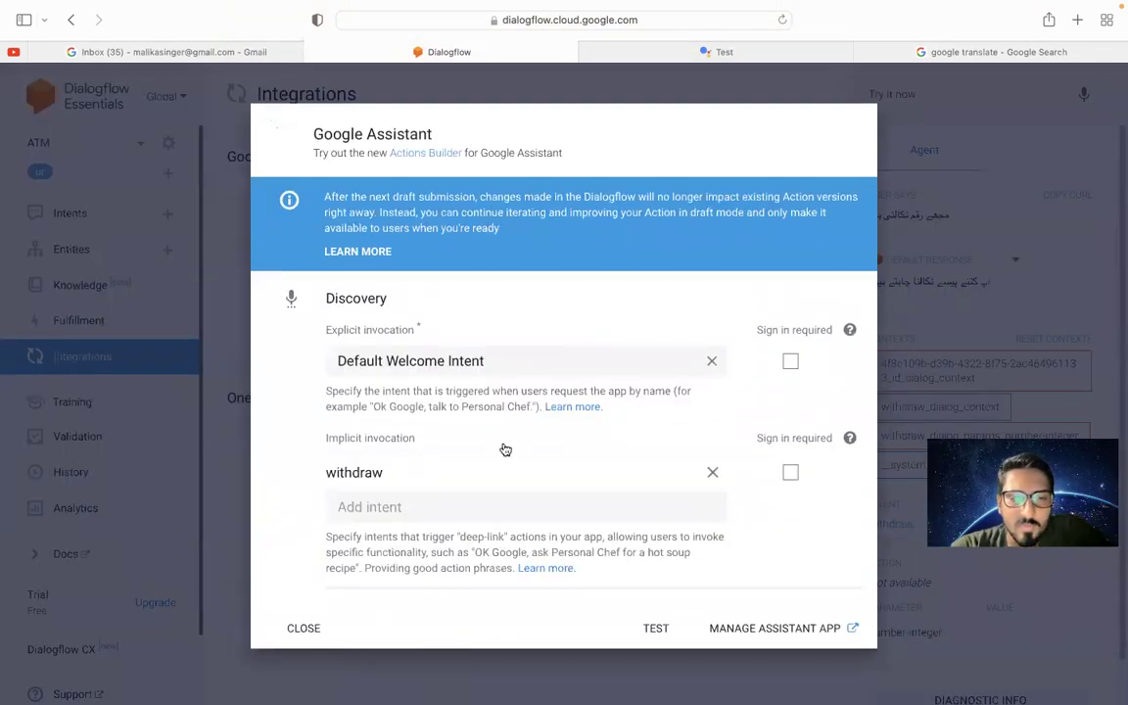
{"action": "left_click", "coordinate": [656, 629]}
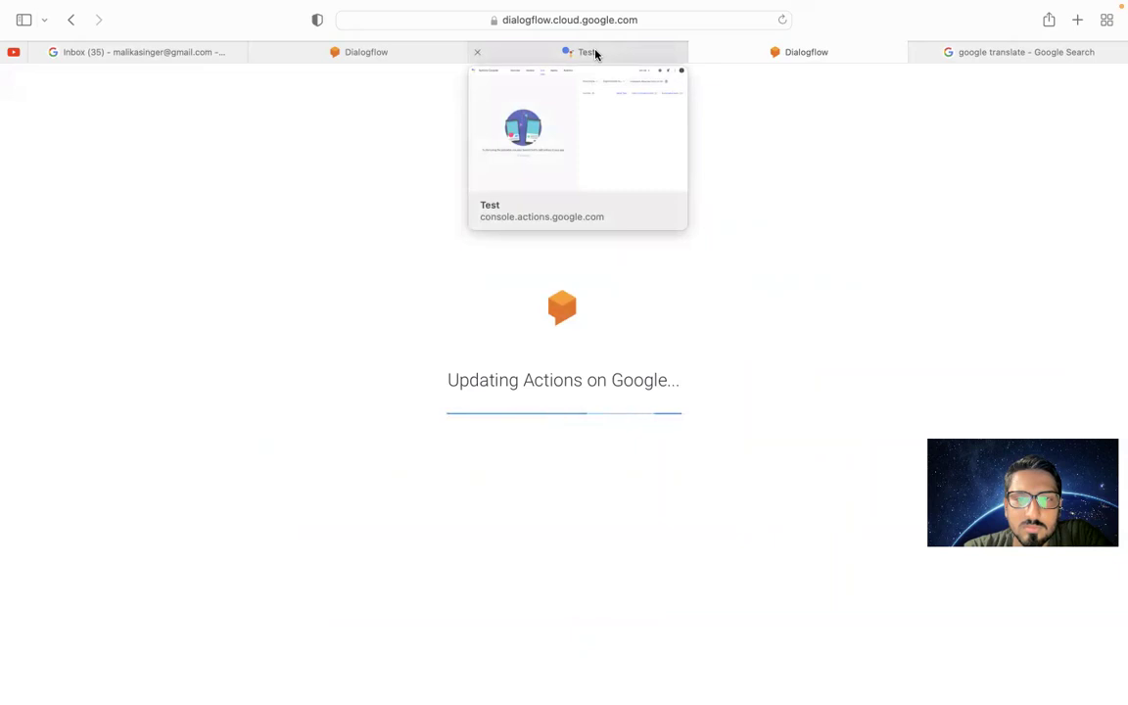
{"action": "left_click", "coordinate": [595, 54]}
{"action": "key", "text": "super+w"}
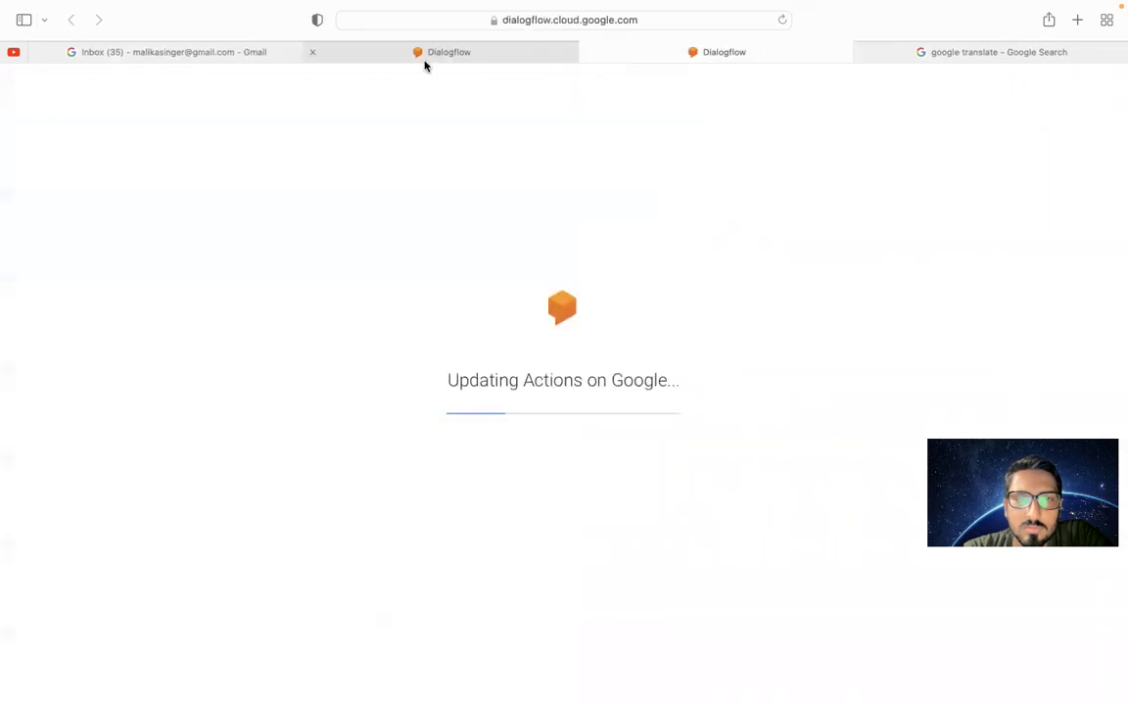
Allow the Actions Console to use the current location and send the message "salam" in the simulator
{"action": "left_click", "coordinate": [437, 52]}
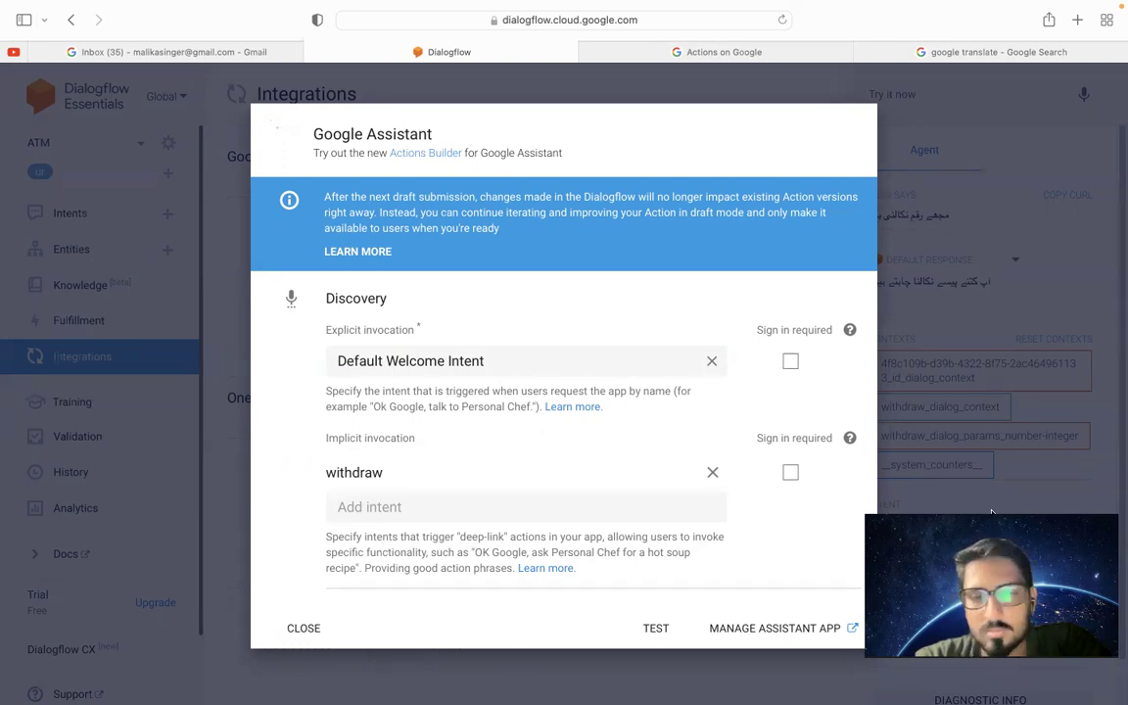
{"action": "left_click", "coordinate": [729, 54]}
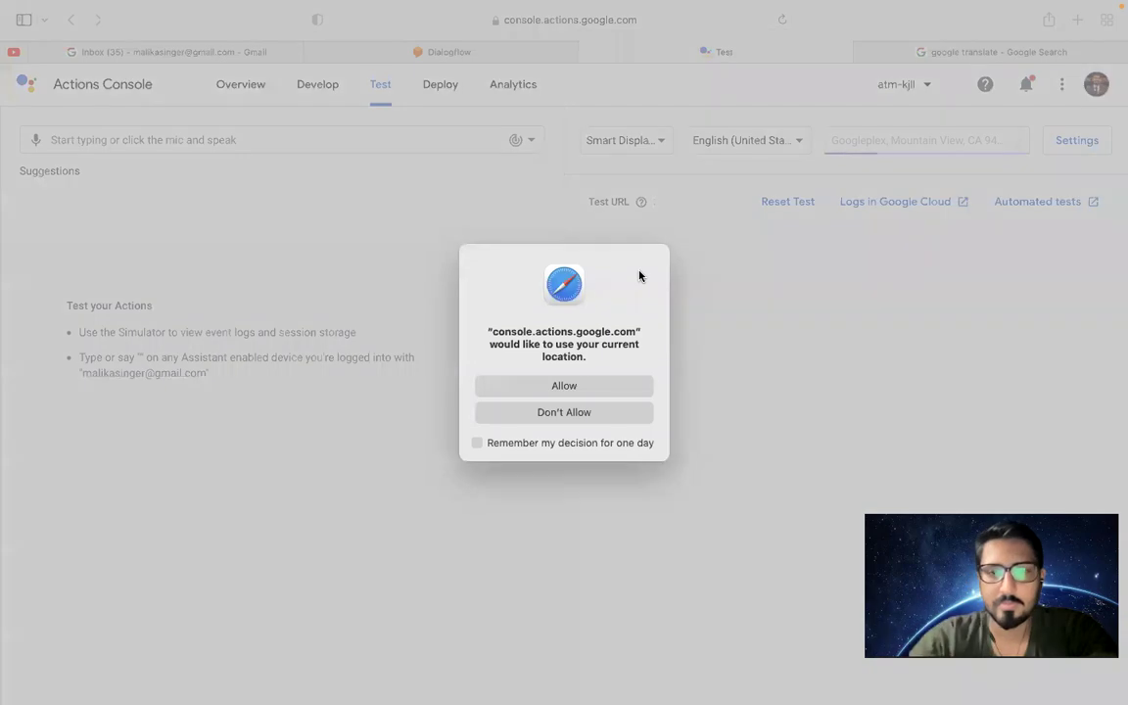
{"action": "left_click", "coordinate": [568, 384]}
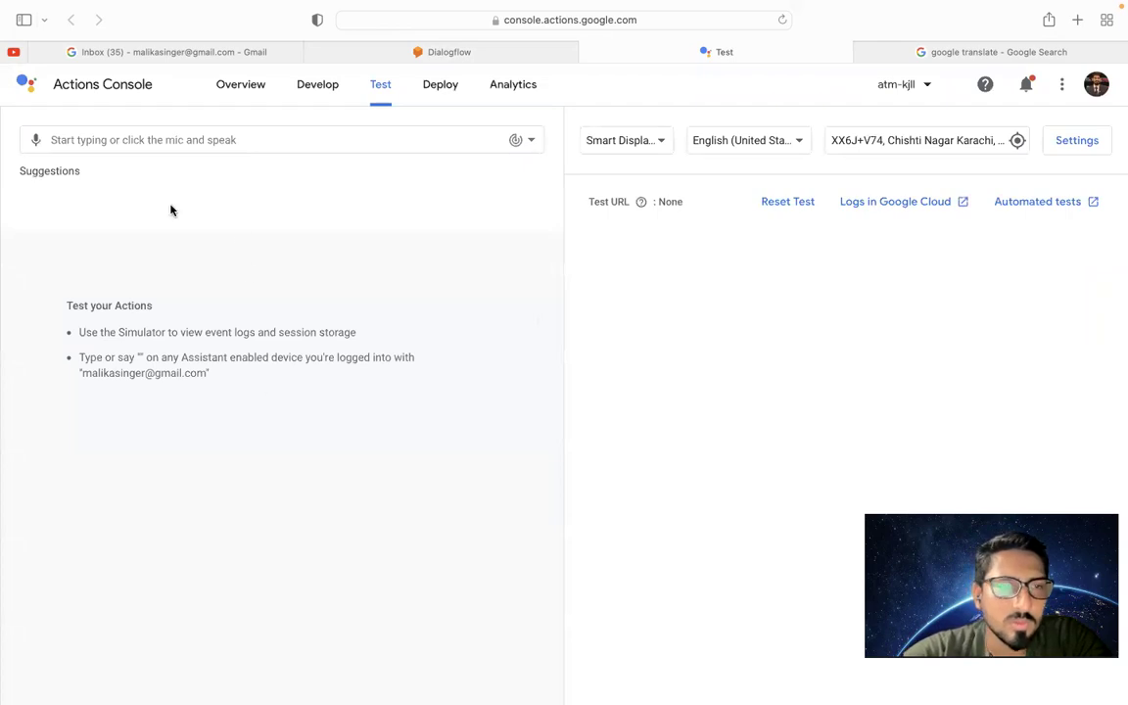
{"action": "left_click", "coordinate": [138, 138]}
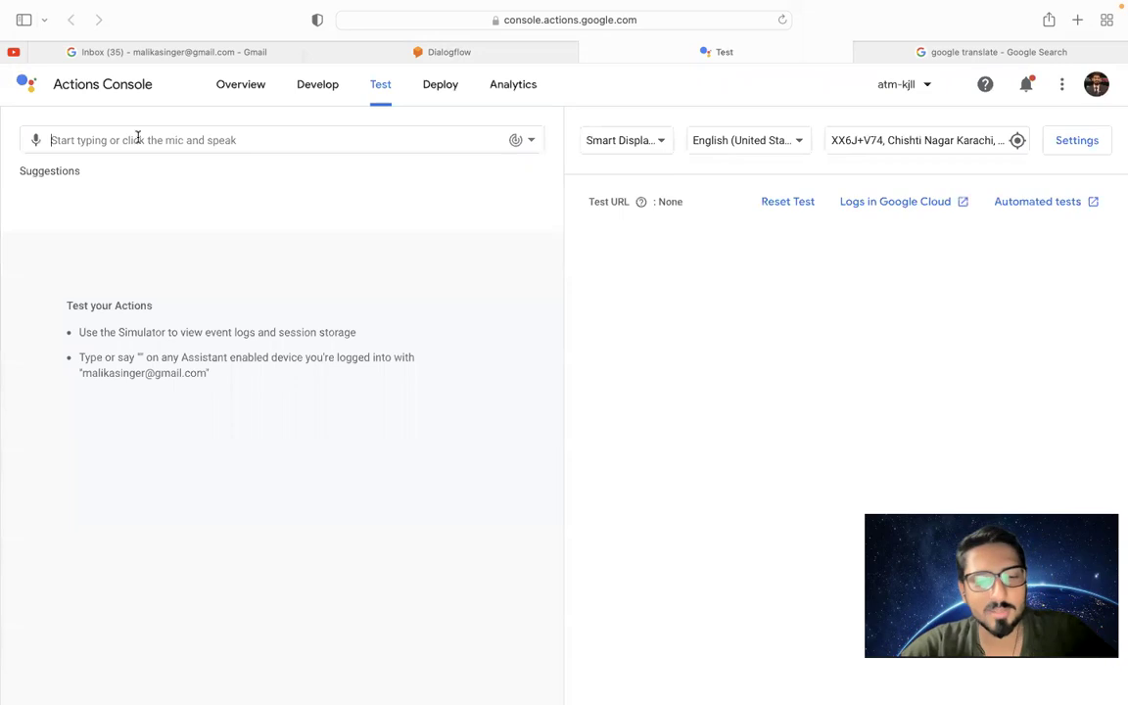
{"action": "type", "text": "salam"}
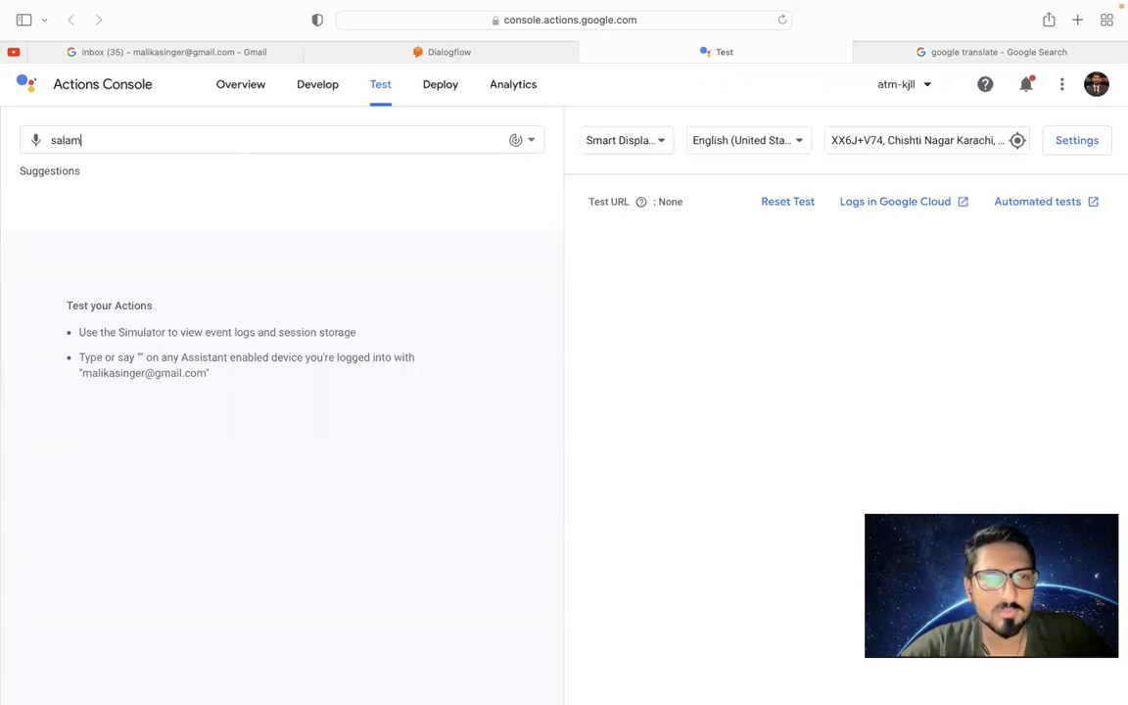
{"action": "key", "text": "Return"}
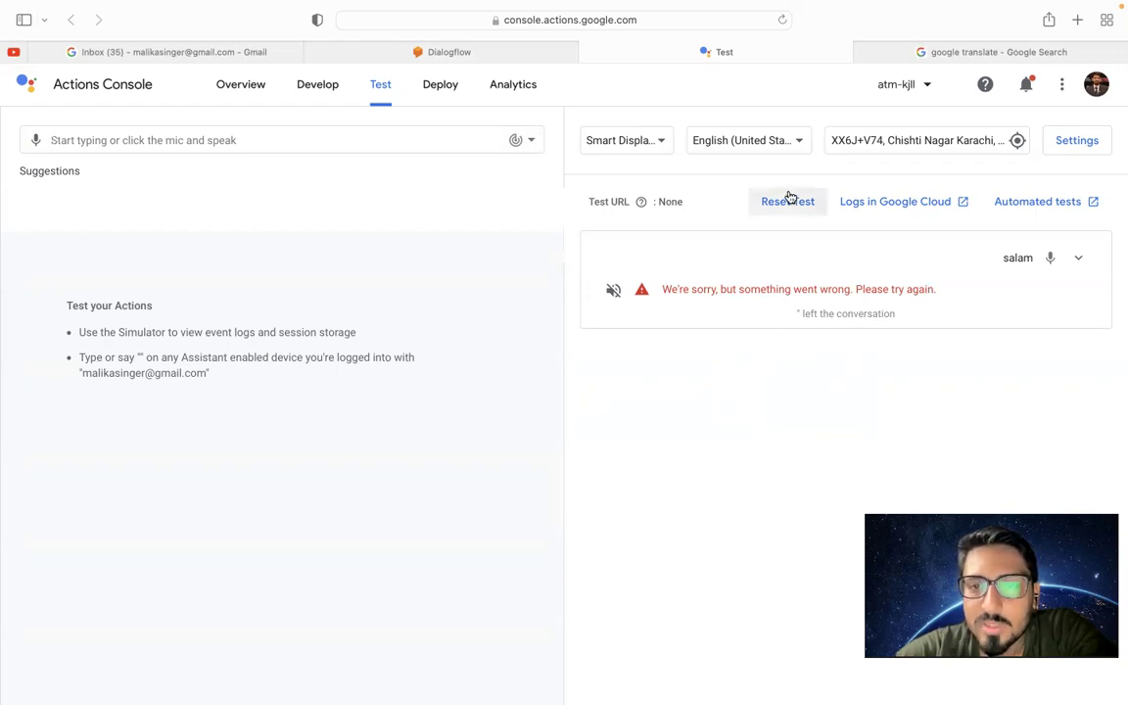
Search the simulator's test languages for "ur" and clear the search
{"action": "left_click", "coordinate": [797, 143]}
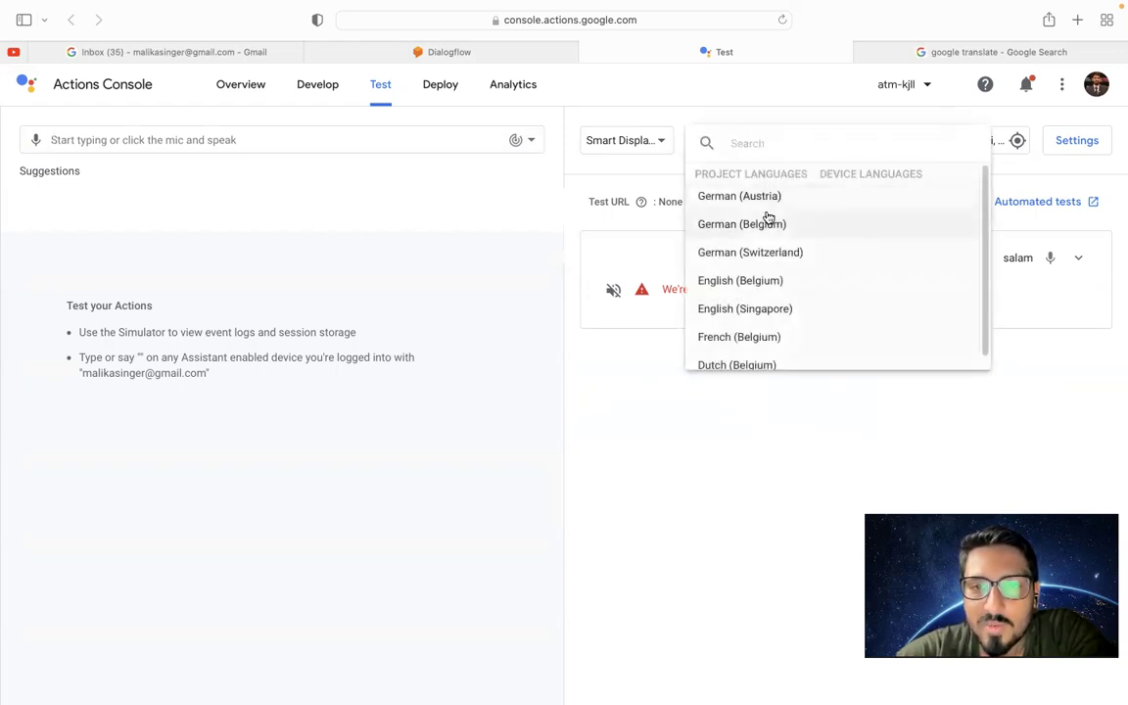
{"action": "type", "text": "ur"}
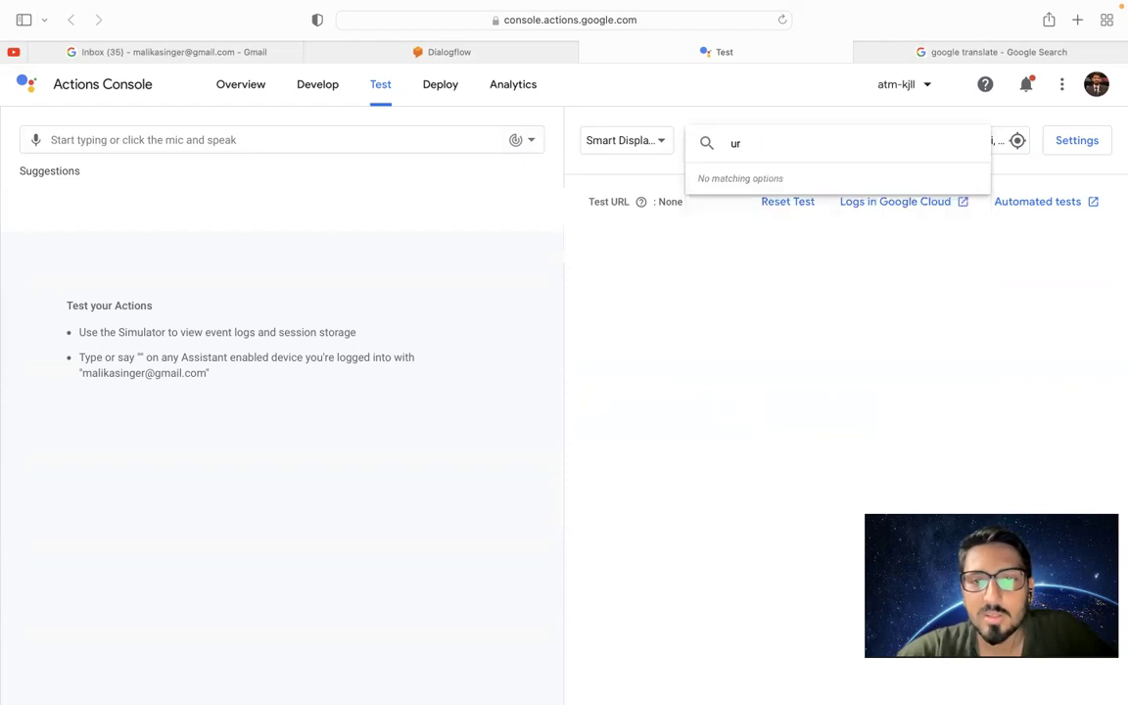
{"action": "key", "text": "BackSpace"}
{"action": "key", "text": "BackSpace"}
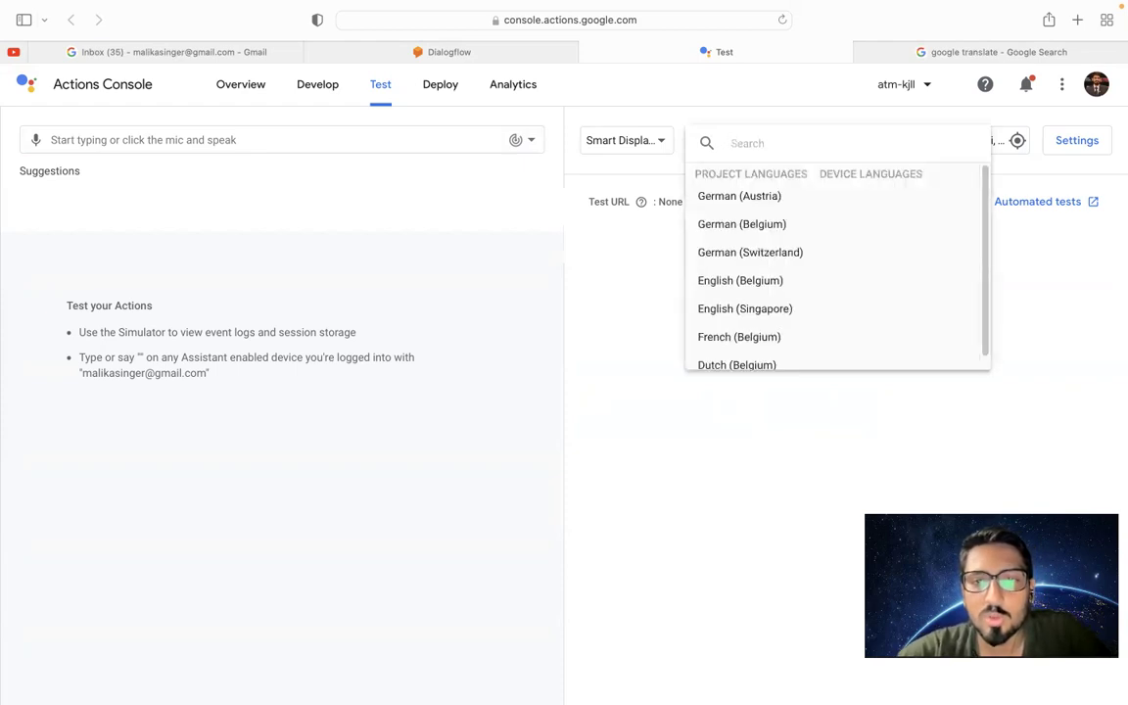
Set the simulator's test device to Phone
{"action": "left_click", "coordinate": [656, 140]}
{"action": "left_click", "coordinate": [646, 143]}
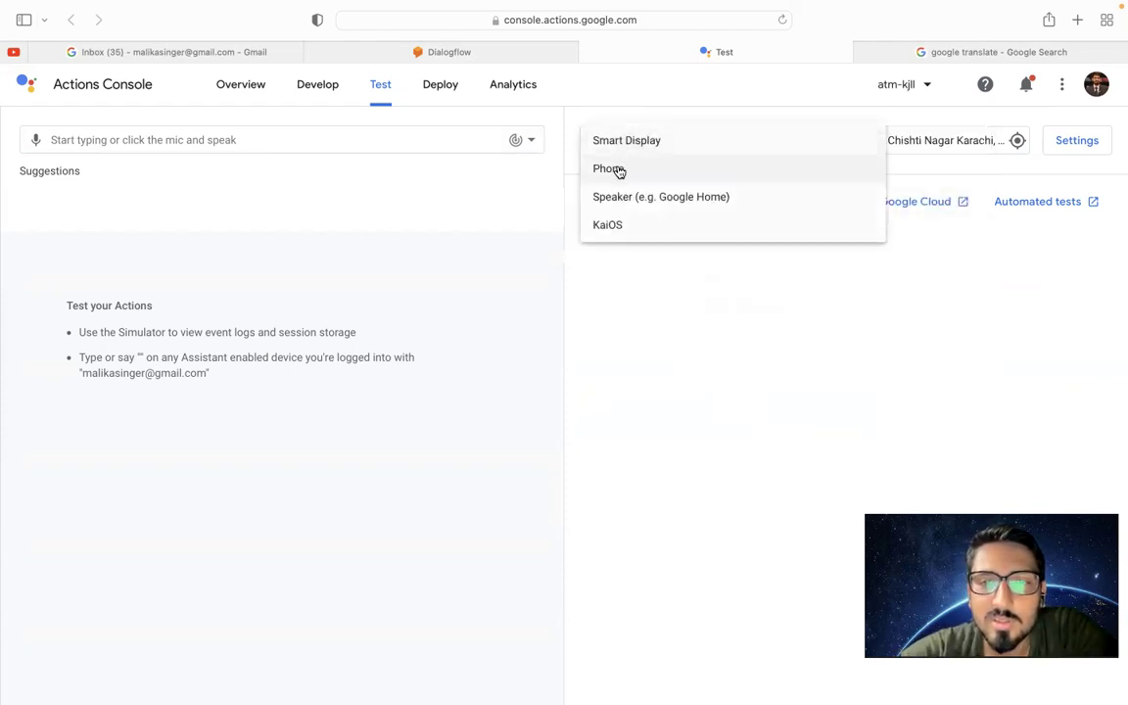
{"action": "left_click", "coordinate": [617, 170]}
Look through the project and device languages offered for the phone simulator, keeping the current language
{"action": "left_click", "coordinate": [534, 146]}
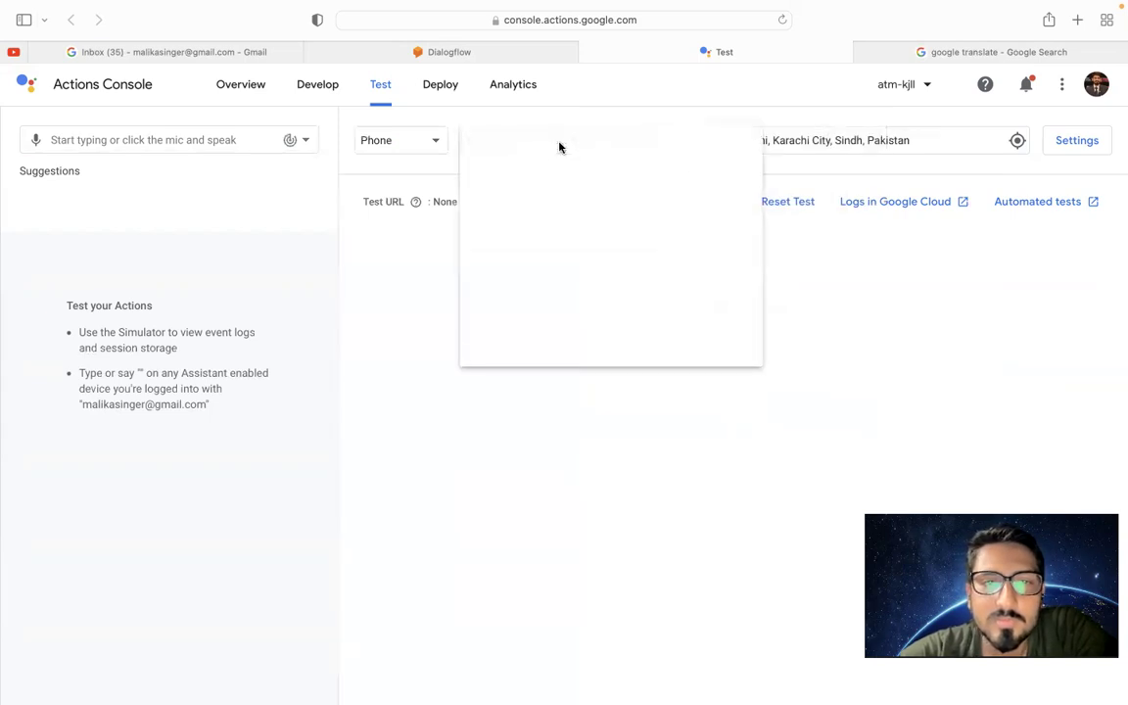
{"action": "type", "text": "ee"}
{"action": "key", "text": "BackSpace"}
{"action": "key", "text": "BackSpace"}
{"action": "scroll", "coordinate": [584, 261], "scroll_direction": "down", "scroll_amount": 1}
{"action": "scroll", "coordinate": [584, 262], "scroll_direction": "up", "scroll_amount": 1}
{"action": "scroll", "coordinate": [585, 256], "scroll_direction": "down", "scroll_amount": 1}
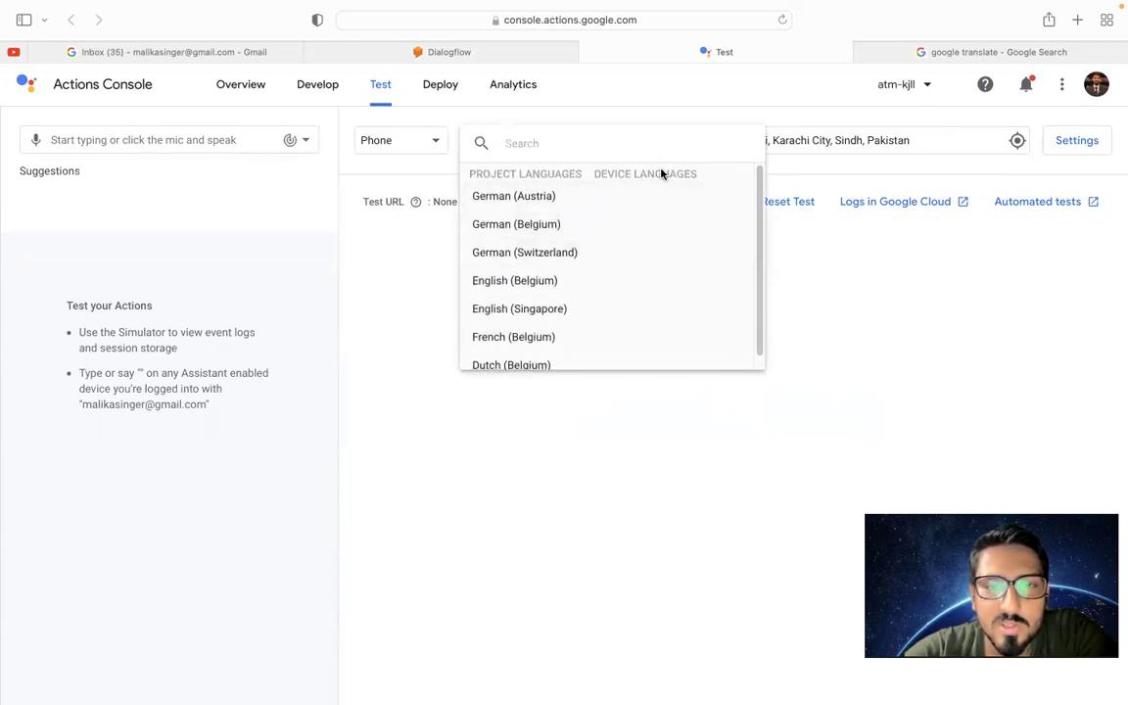
{"action": "left_click", "coordinate": [428, 161]}
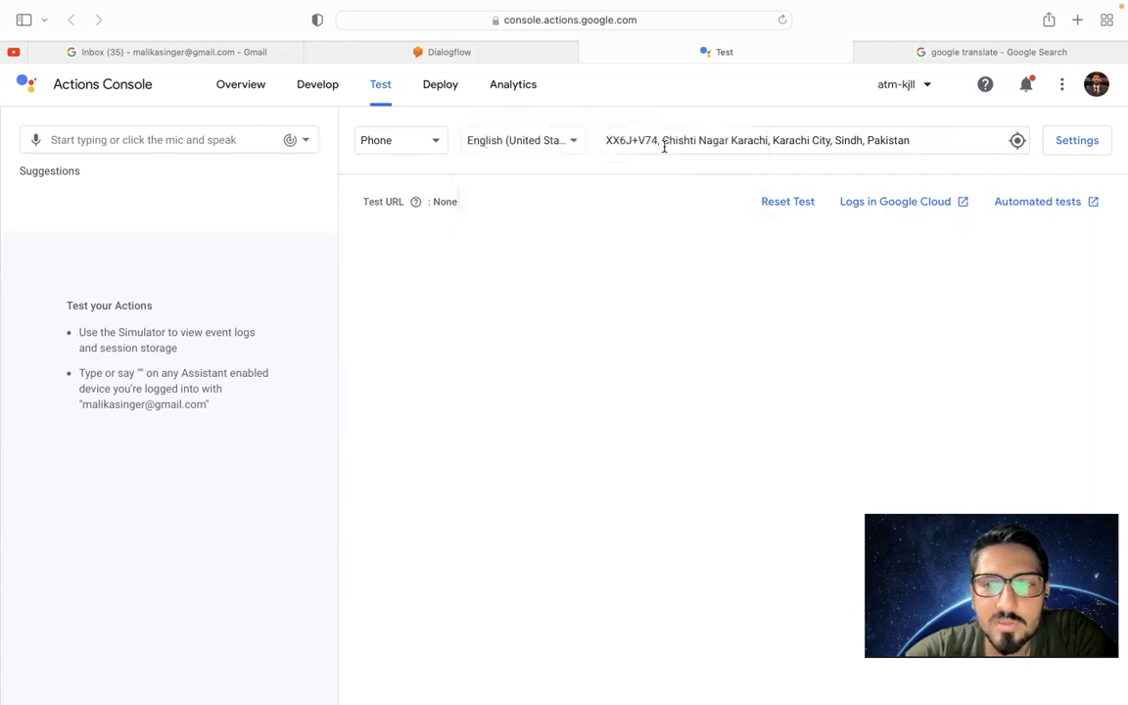
Review the simulator settings, from the version selection to unverified user simulation, and close them
{"action": "left_click", "coordinate": [1084, 145]}
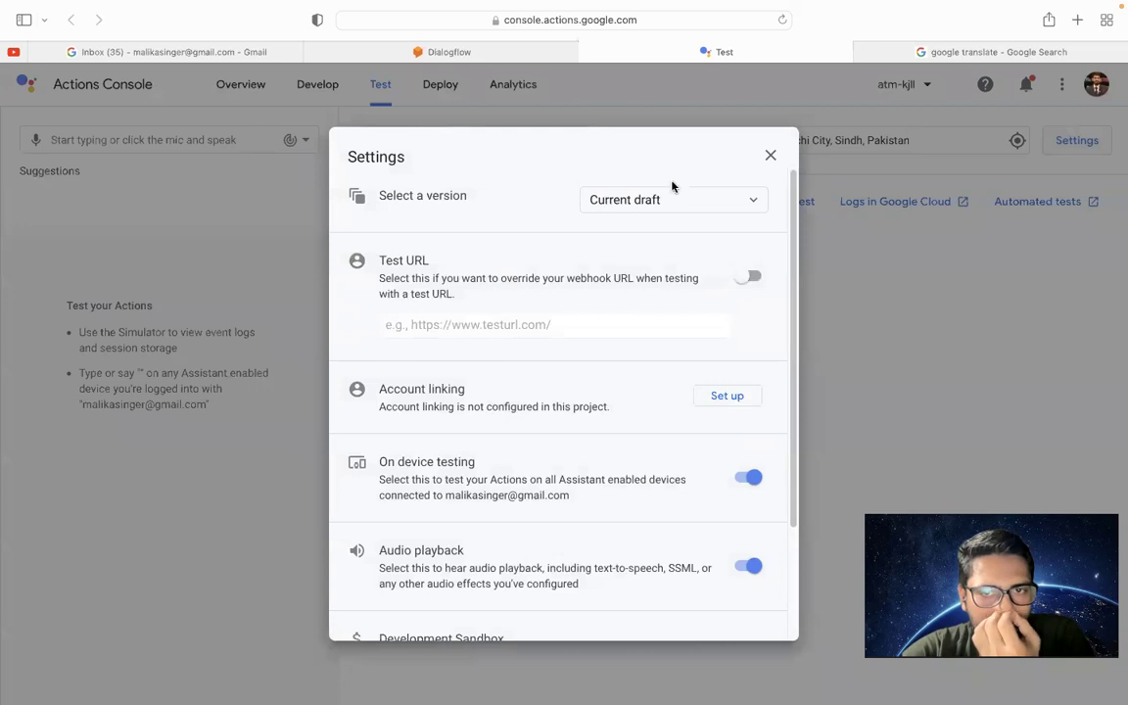
{"action": "left_click", "coordinate": [661, 199]}
{"action": "left_click", "coordinate": [660, 199]}
{"action": "scroll", "coordinate": [416, 257], "scroll_direction": "down", "scroll_amount": 1}
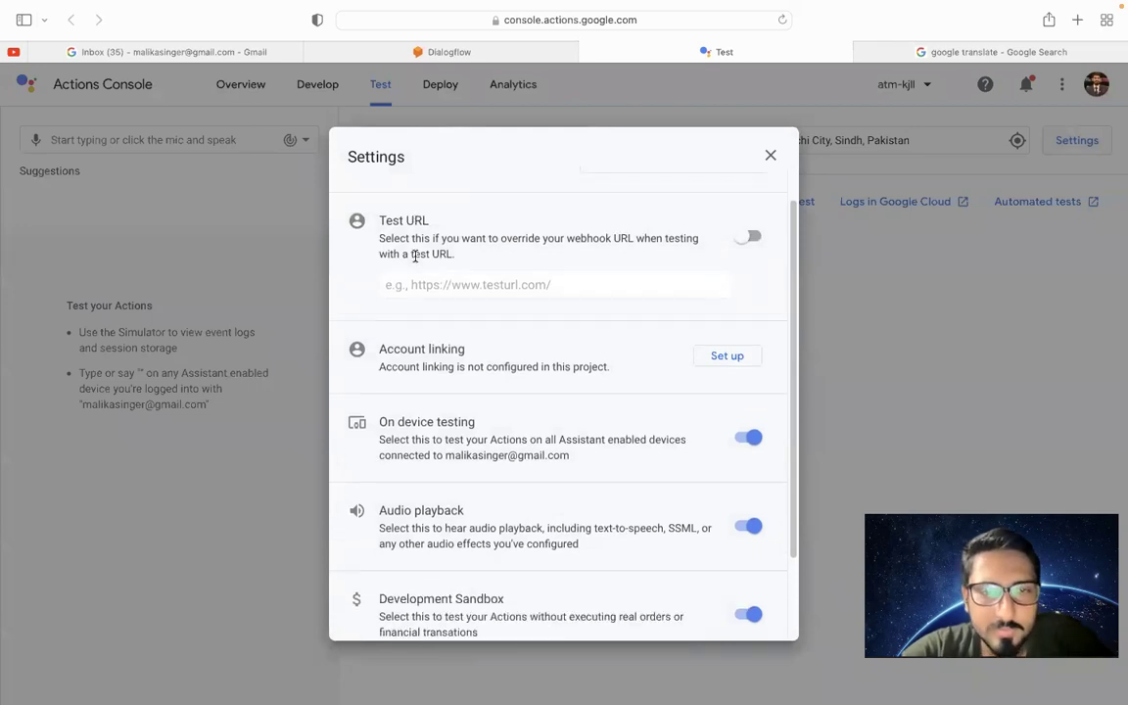
{"action": "scroll", "coordinate": [459, 360], "scroll_direction": "down", "scroll_amount": 3}
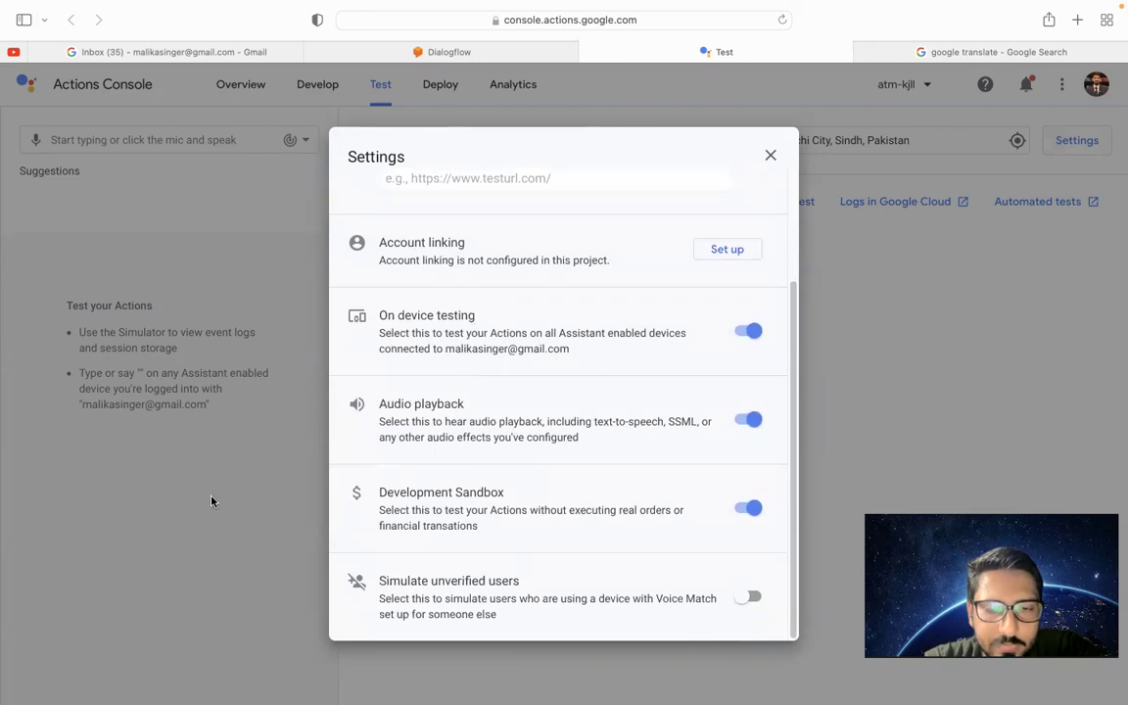
{"action": "key", "text": "Escape"}
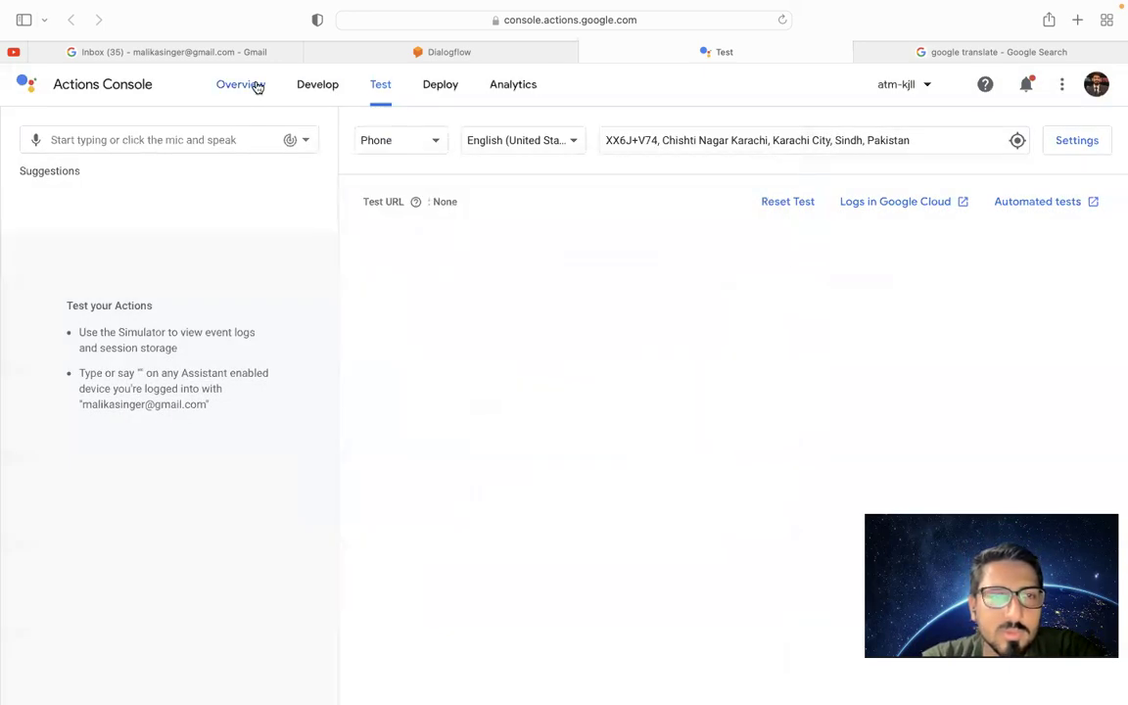
Set the Action's invocation display name to "voice ATM" and save the invocation details
{"action": "left_click", "coordinate": [313, 85]}
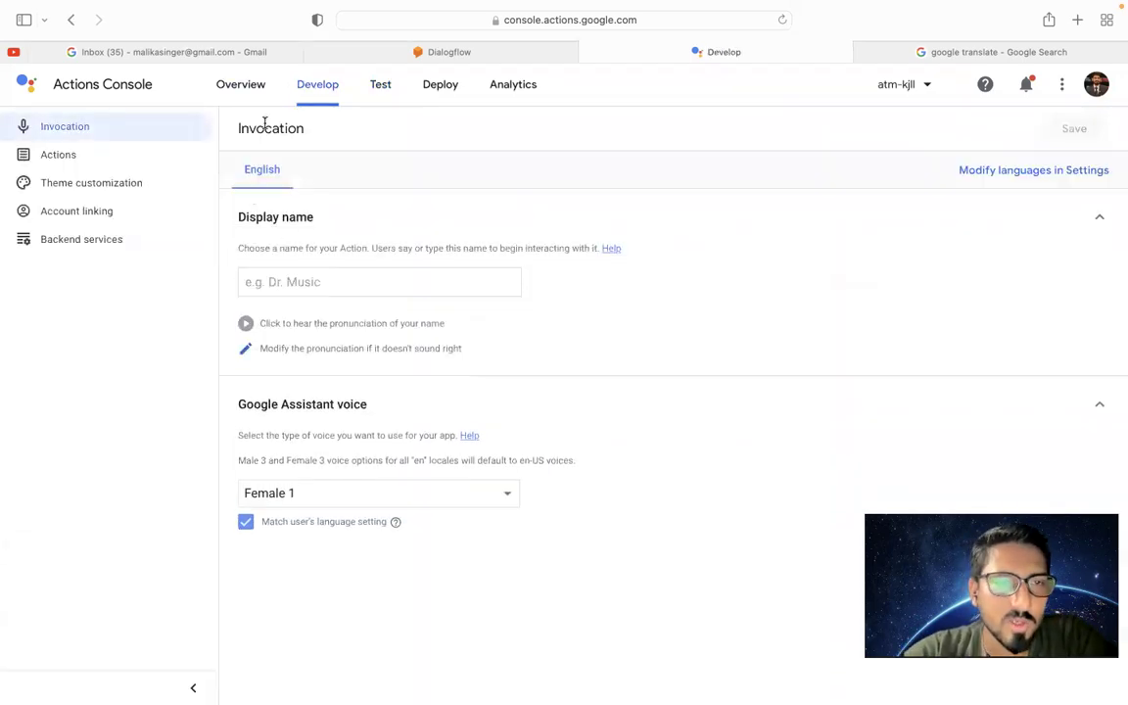
{"action": "left_click", "coordinate": [309, 279]}
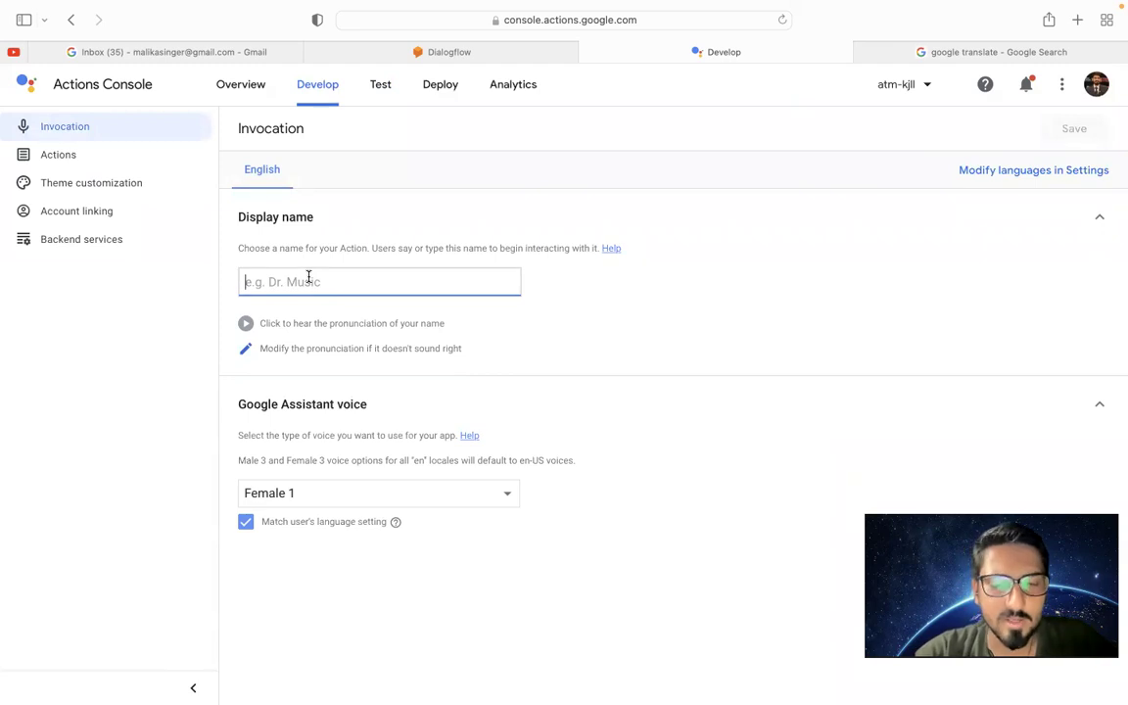
{"action": "type", "text": "voice atm"}
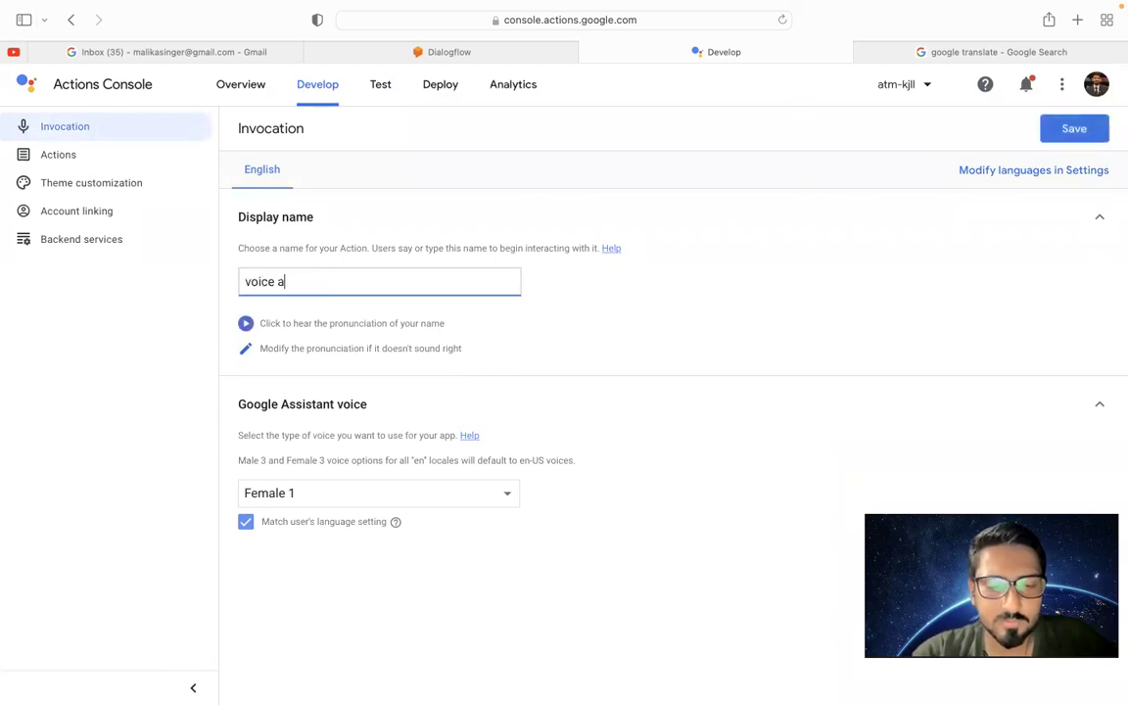
{"action": "key", "text": "BackSpace"}
{"action": "key", "text": "BackSpace"}
{"action": "key", "text": "BackSpace"}
{"action": "type", "text": "ATM"}
{"action": "left_click", "coordinate": [549, 327]}
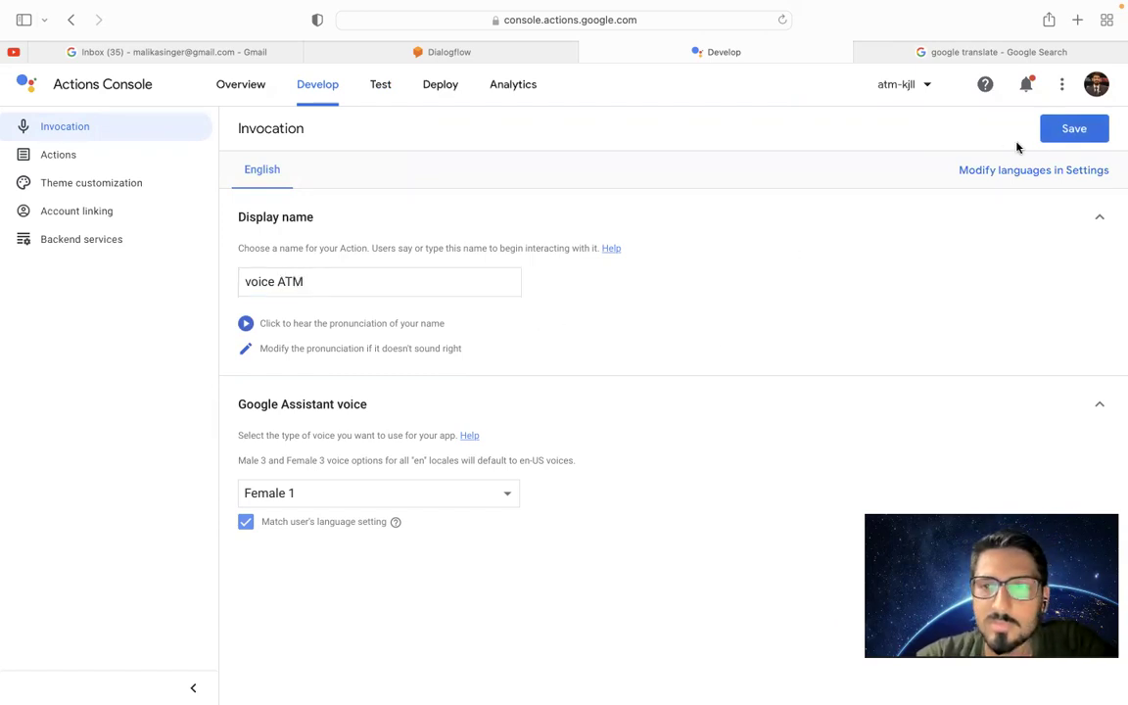
{"action": "left_click", "coordinate": [1050, 132]}
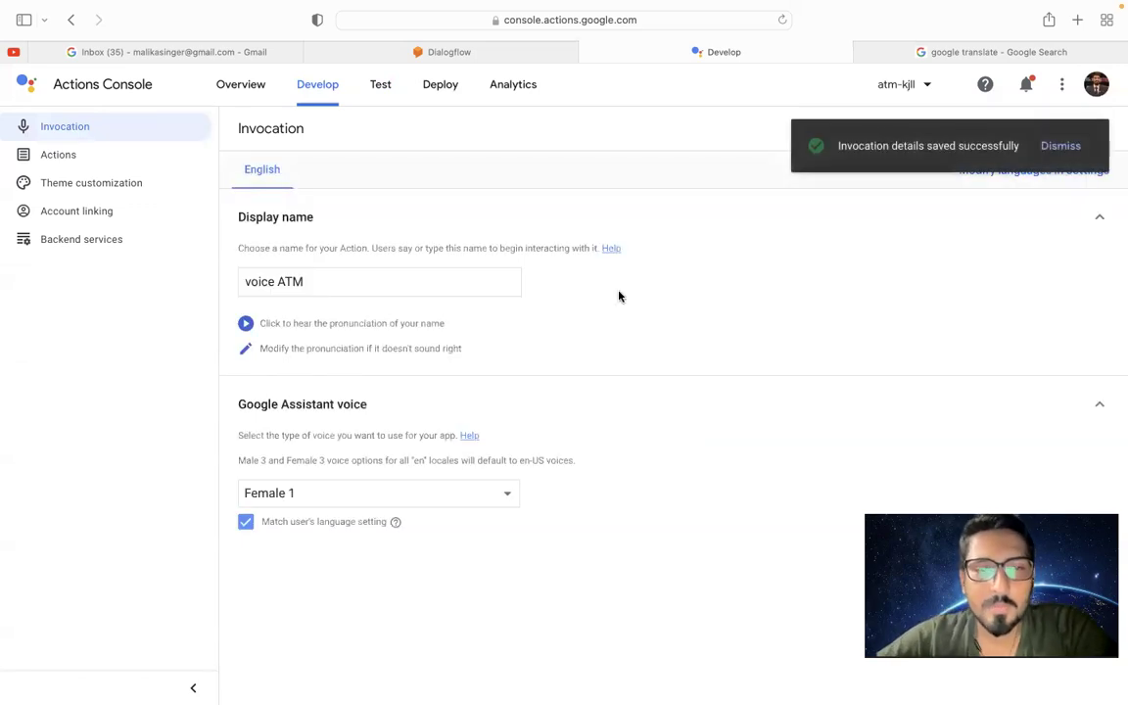
Reopen the simulator, reload its page and return to the Google Assistant settings in Dialogflow
{"action": "left_click", "coordinate": [384, 84]}
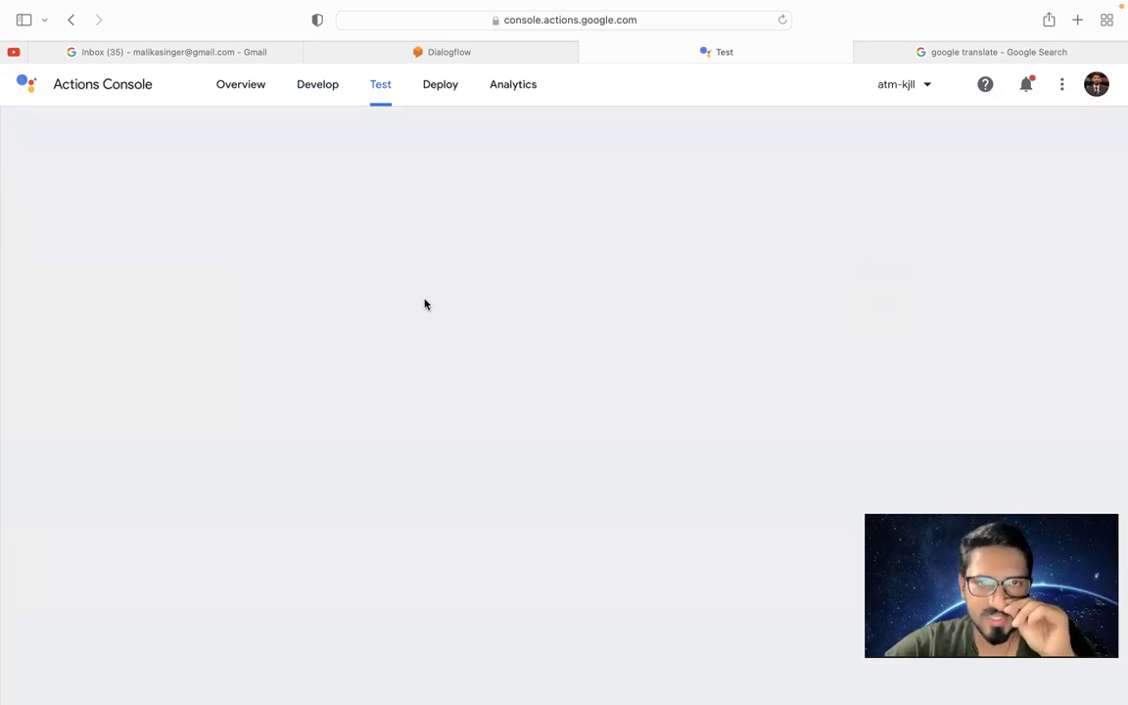
{"action": "mouse_move", "coordinate": [588, 8]}
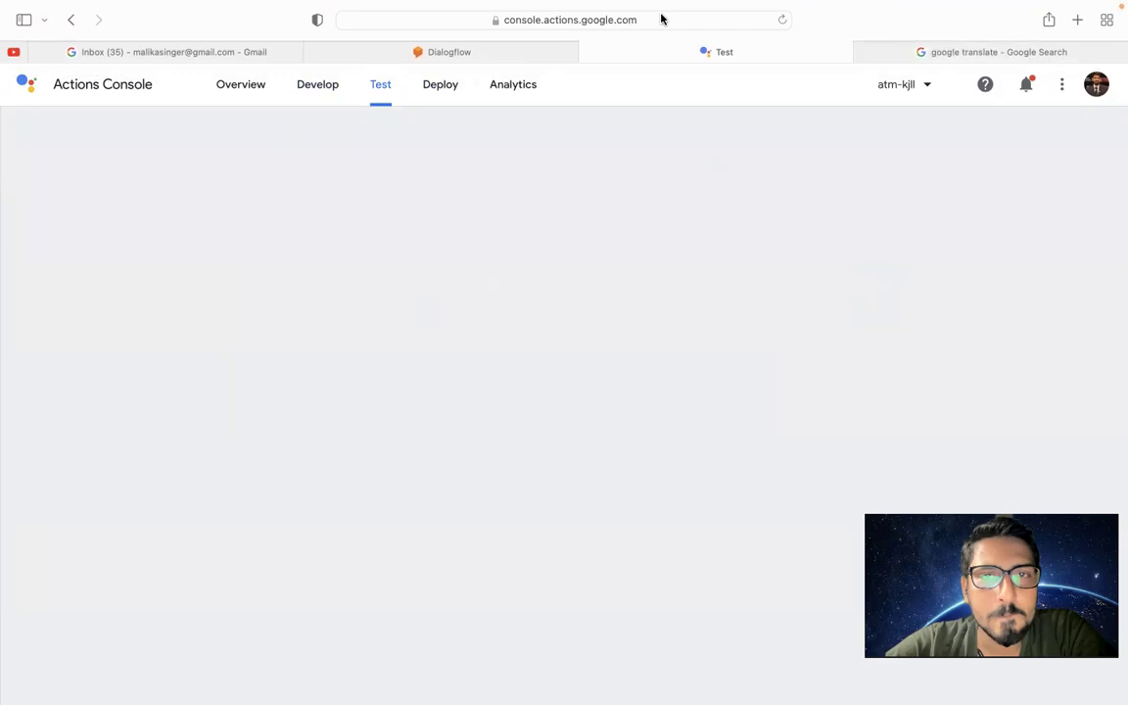
{"action": "left_click", "coordinate": [783, 19]}
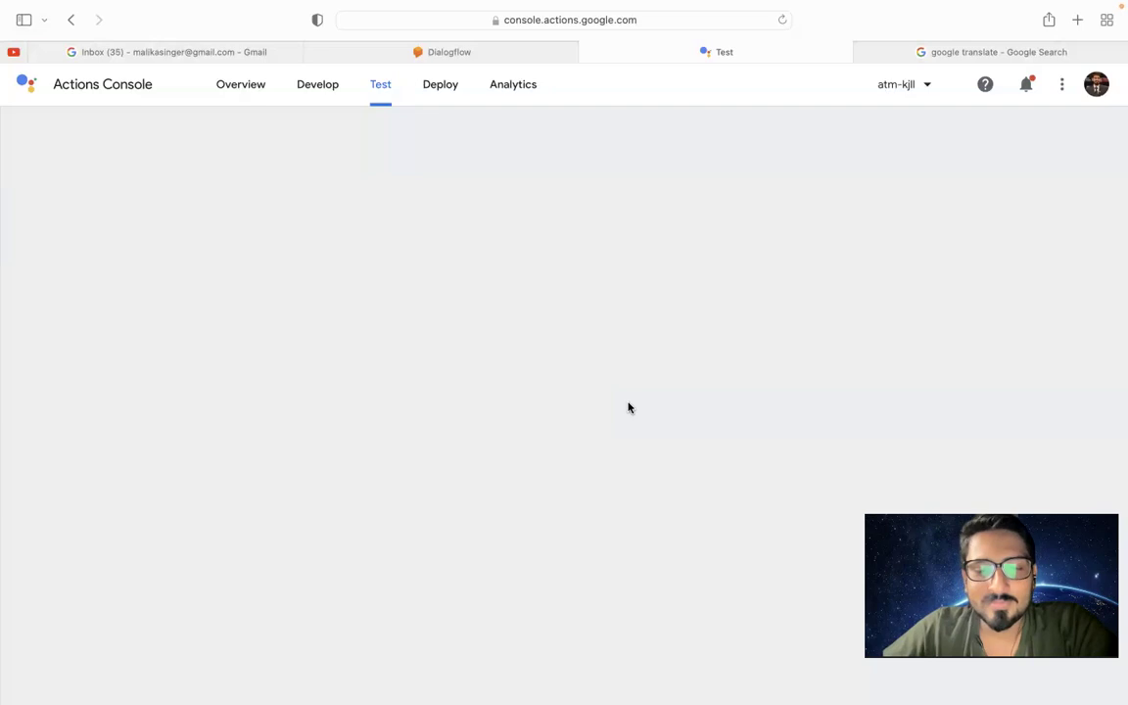
{"action": "left_click", "coordinate": [450, 54]}
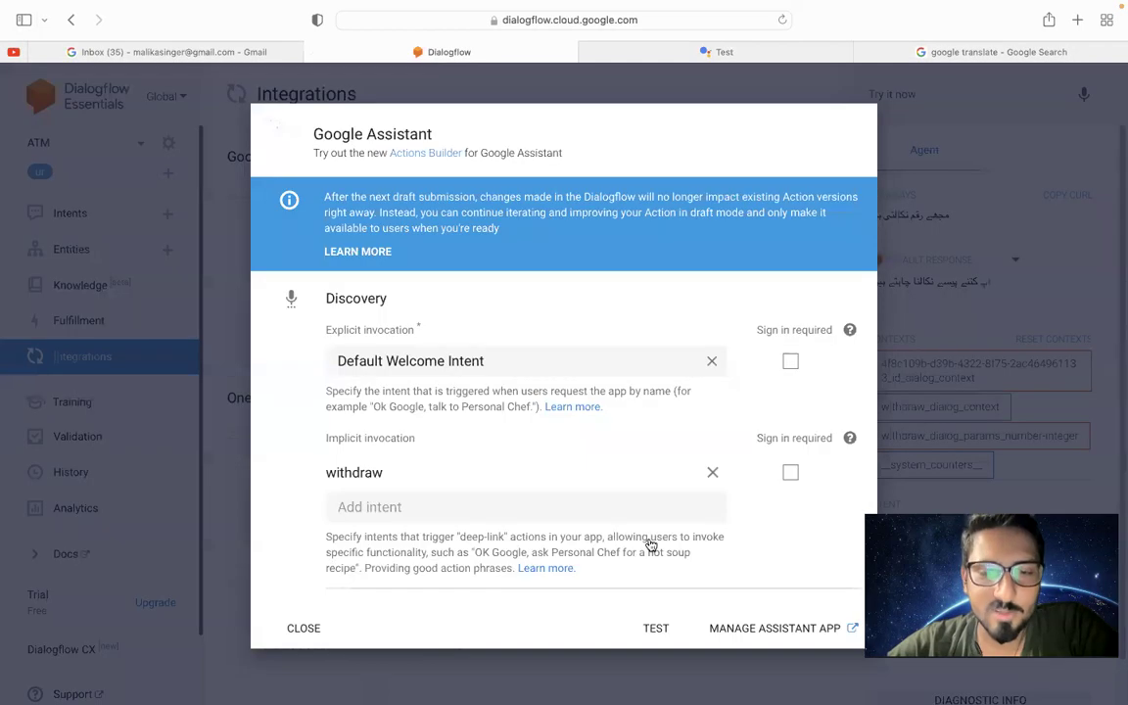
Launch the Google Assistant test from Dialogflow, close the duplicate page and allow the simulator to use the current location
{"action": "left_click", "coordinate": [655, 627]}
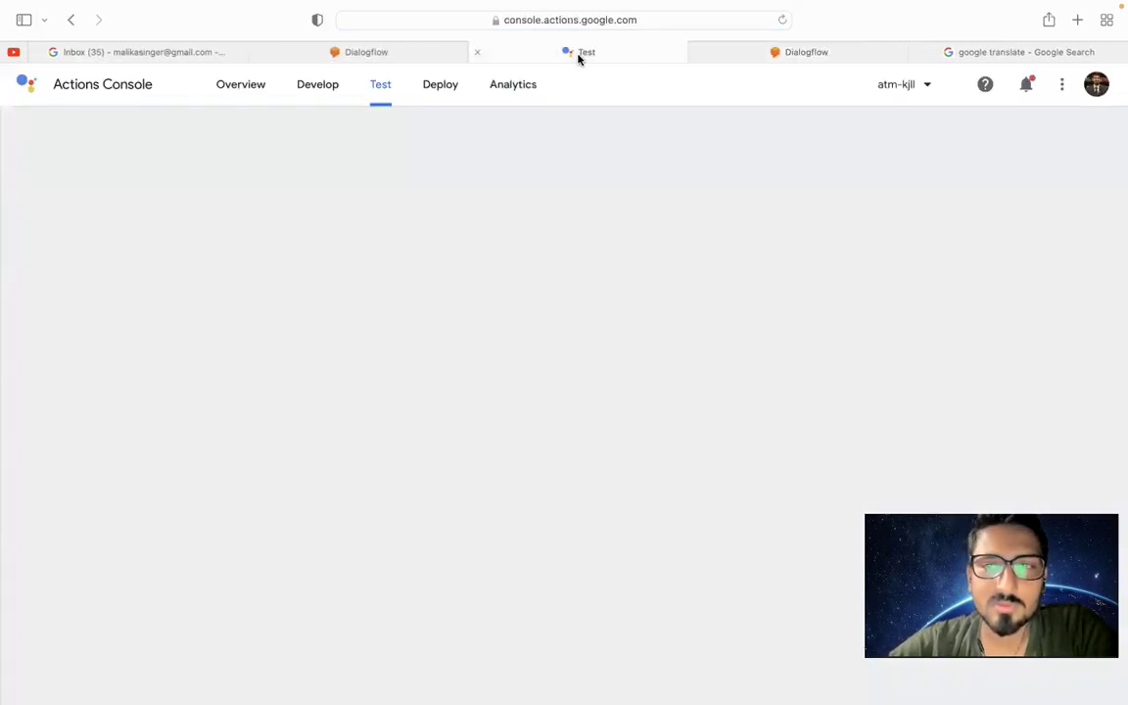
{"action": "key", "text": "super+w"}
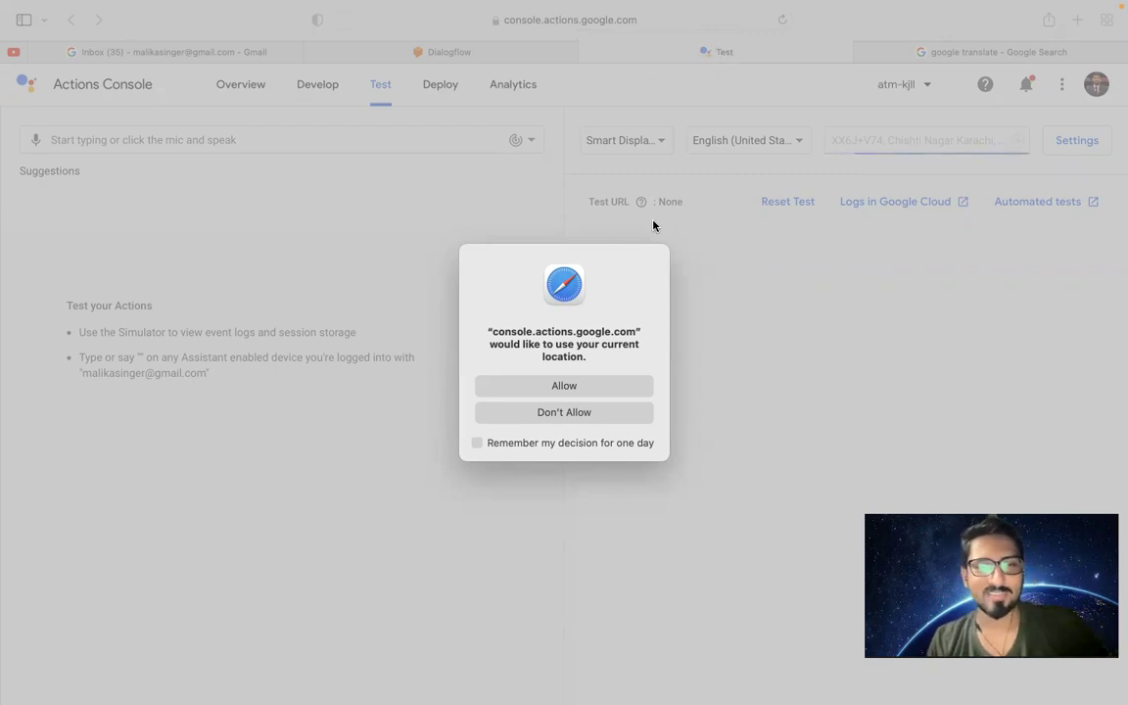
{"action": "left_click", "coordinate": [565, 386]}
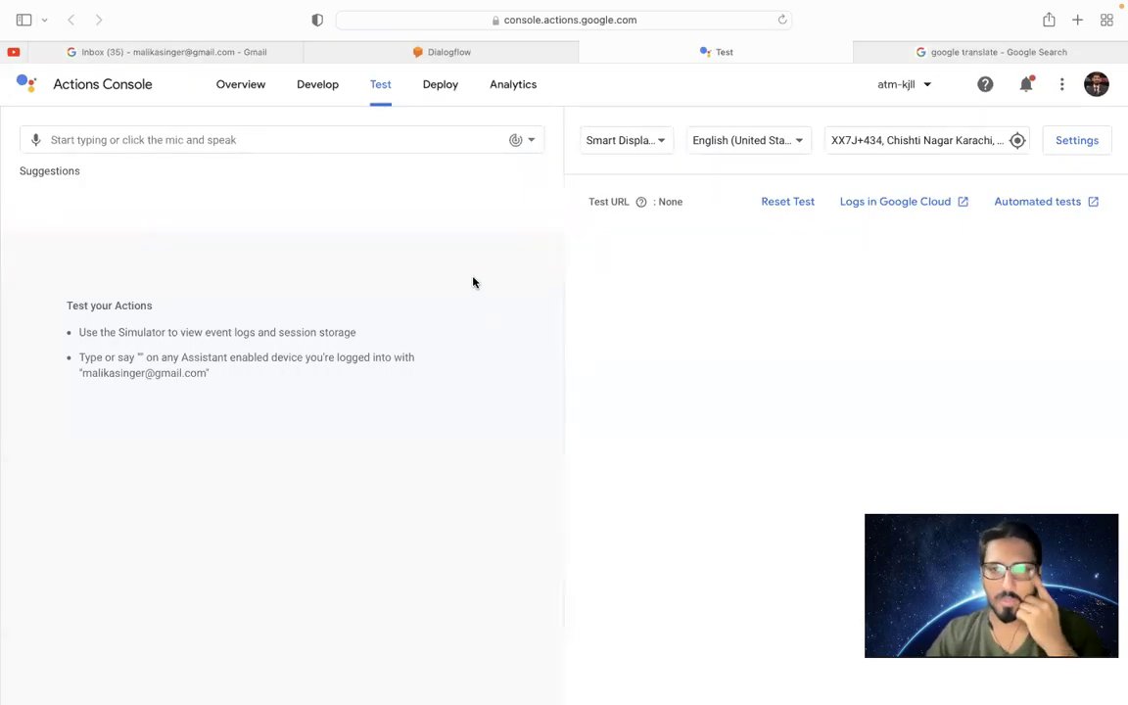
Send the invocation "talk to voice ATM" to the Action in the simulator
{"action": "left_click", "coordinate": [222, 134]}
{"action": "type", "text": "talk t"}
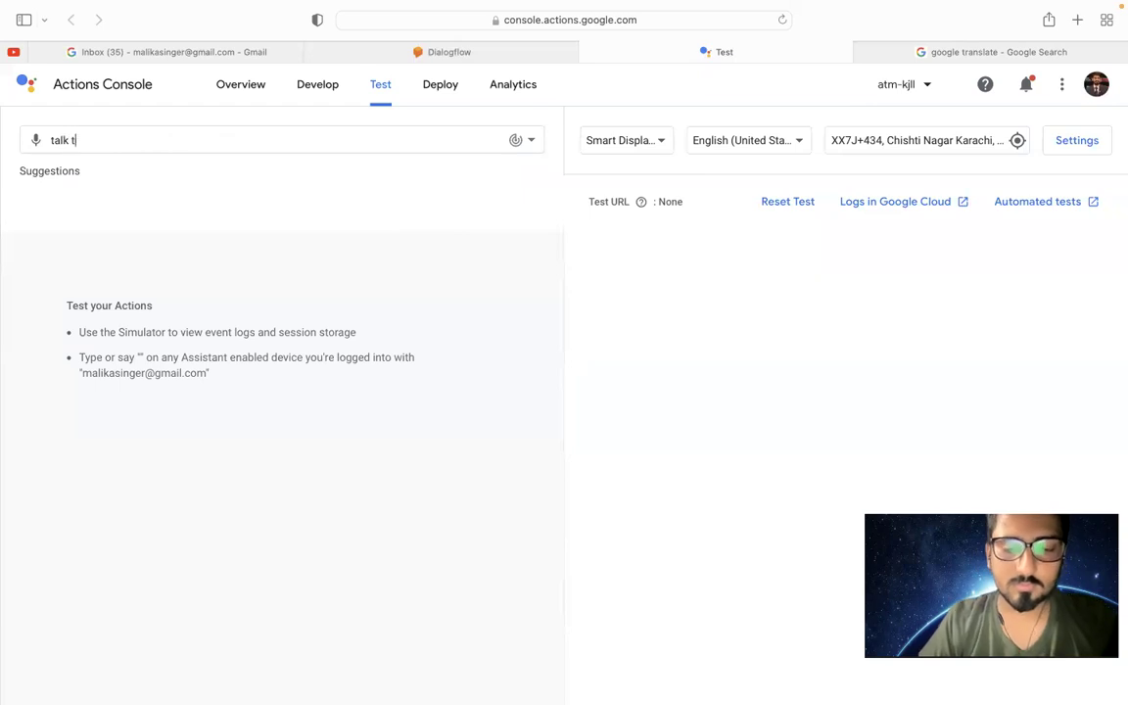
{"action": "type", "text": "o voice AT"}
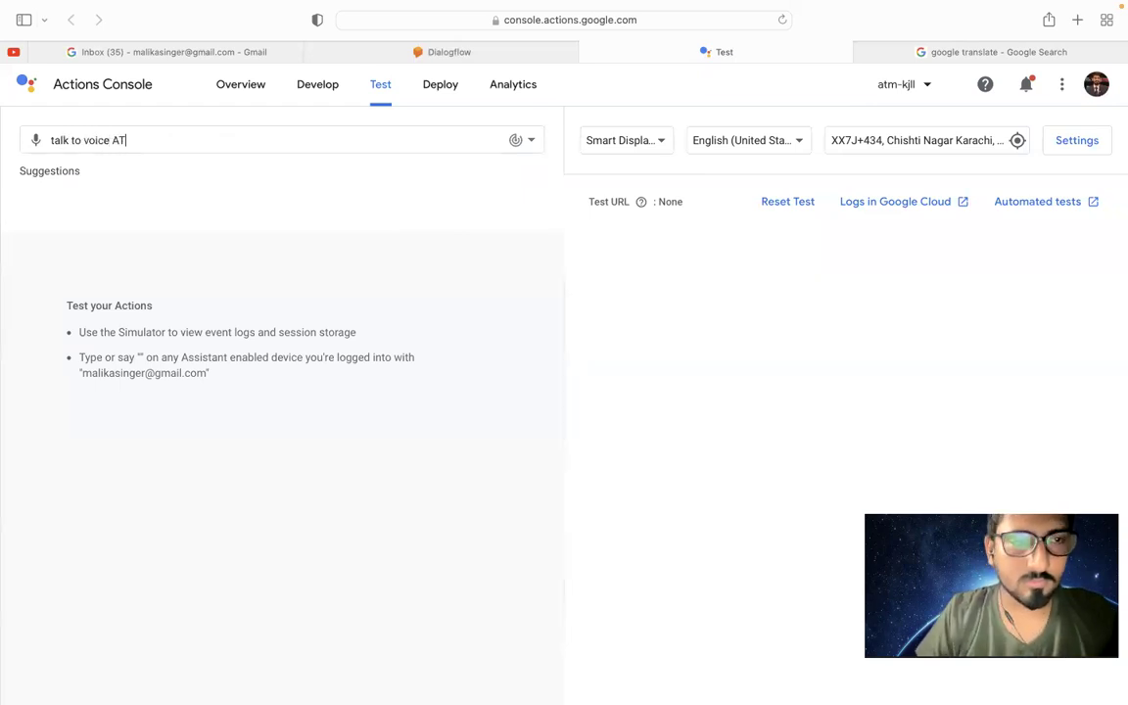
{"action": "type", "text": "M"}
{"action": "key", "text": "Return"}
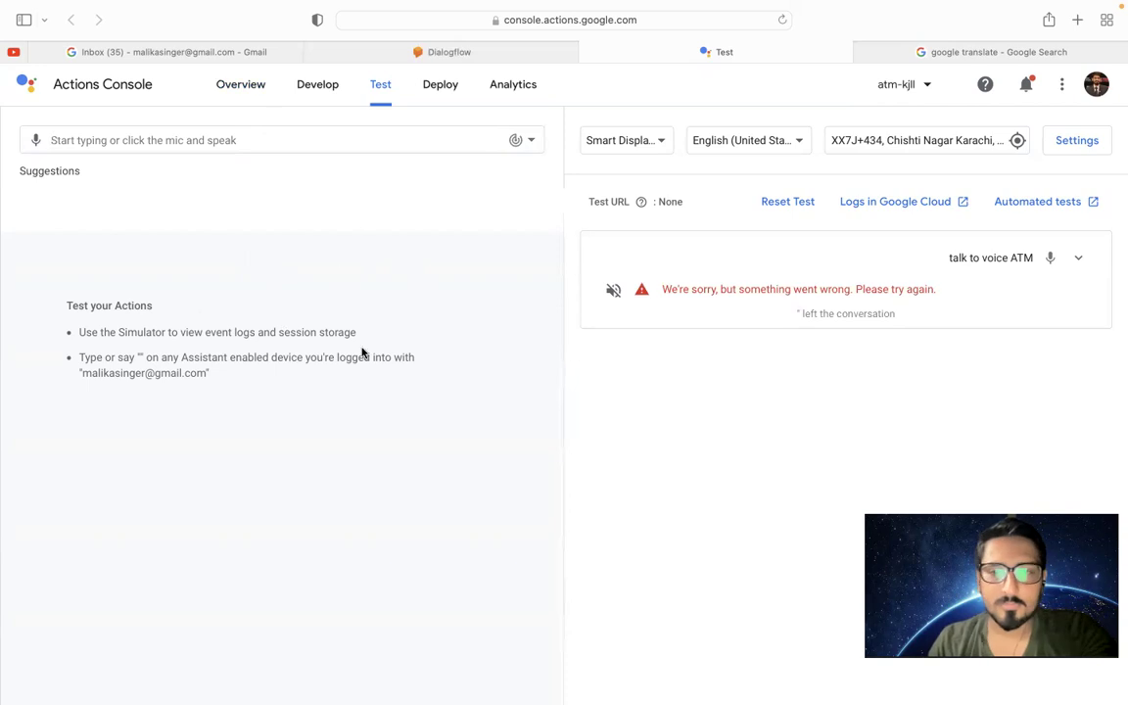
Review the Action's invocation settings and the intents configured in Dialogflow's Google Assistant integration
{"action": "left_click", "coordinate": [302, 94]}
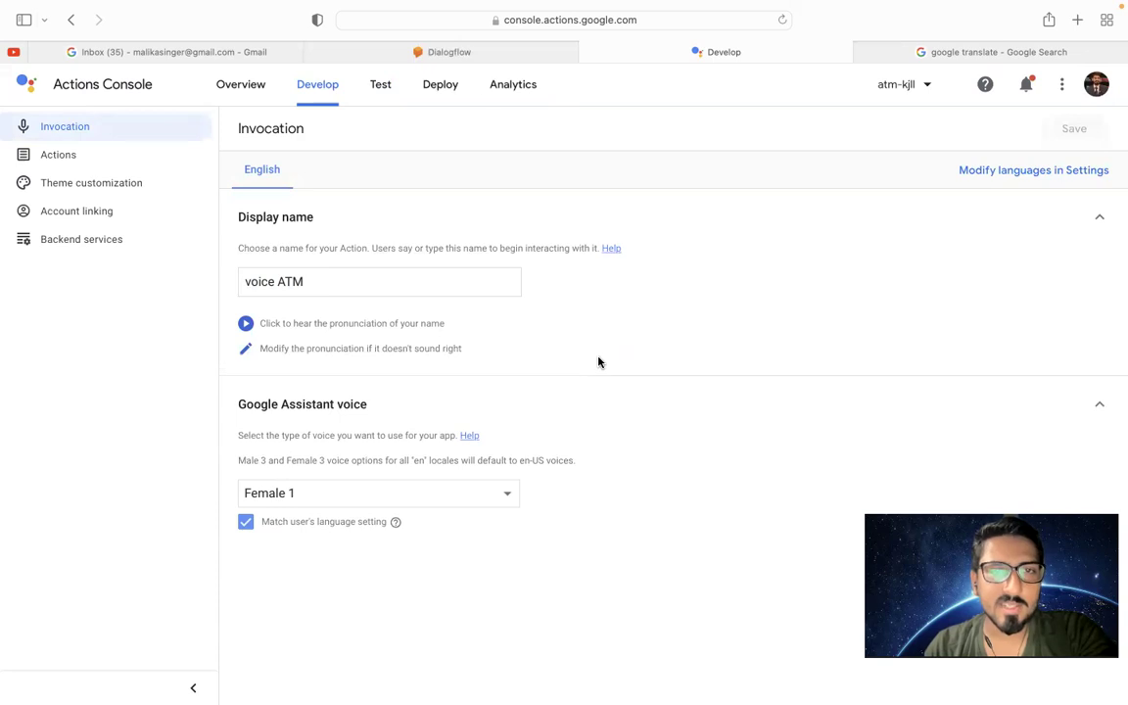
{"action": "left_click", "coordinate": [437, 53]}
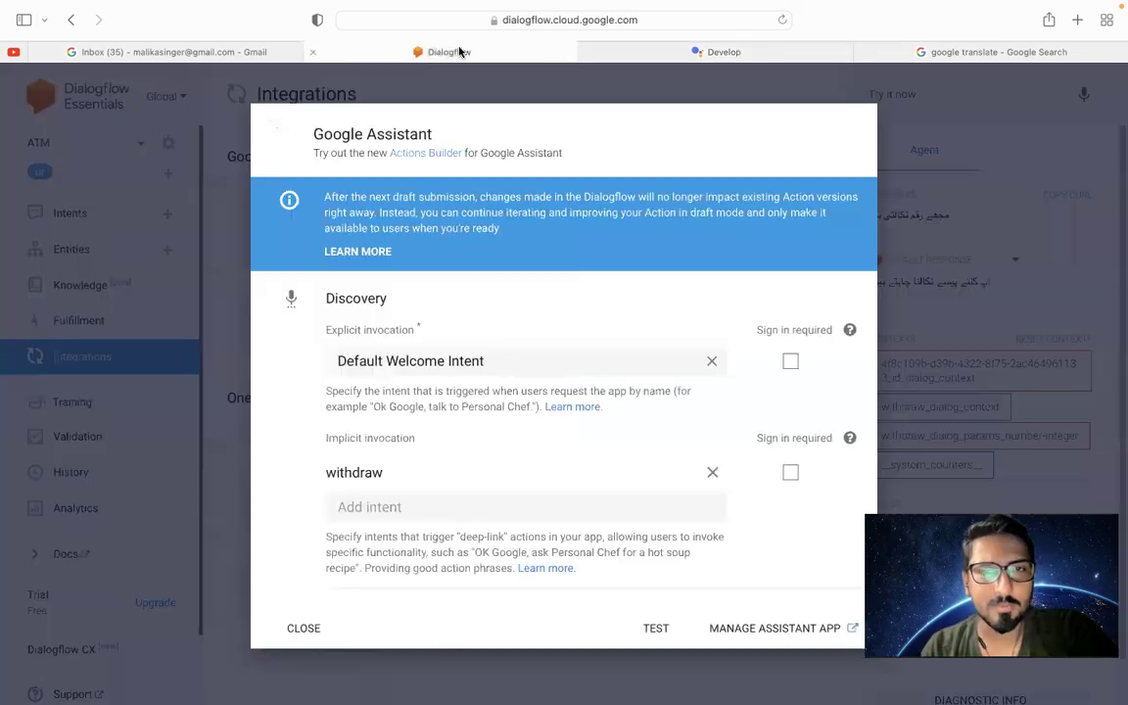
{"action": "mouse_move", "coordinate": [724, 57]}
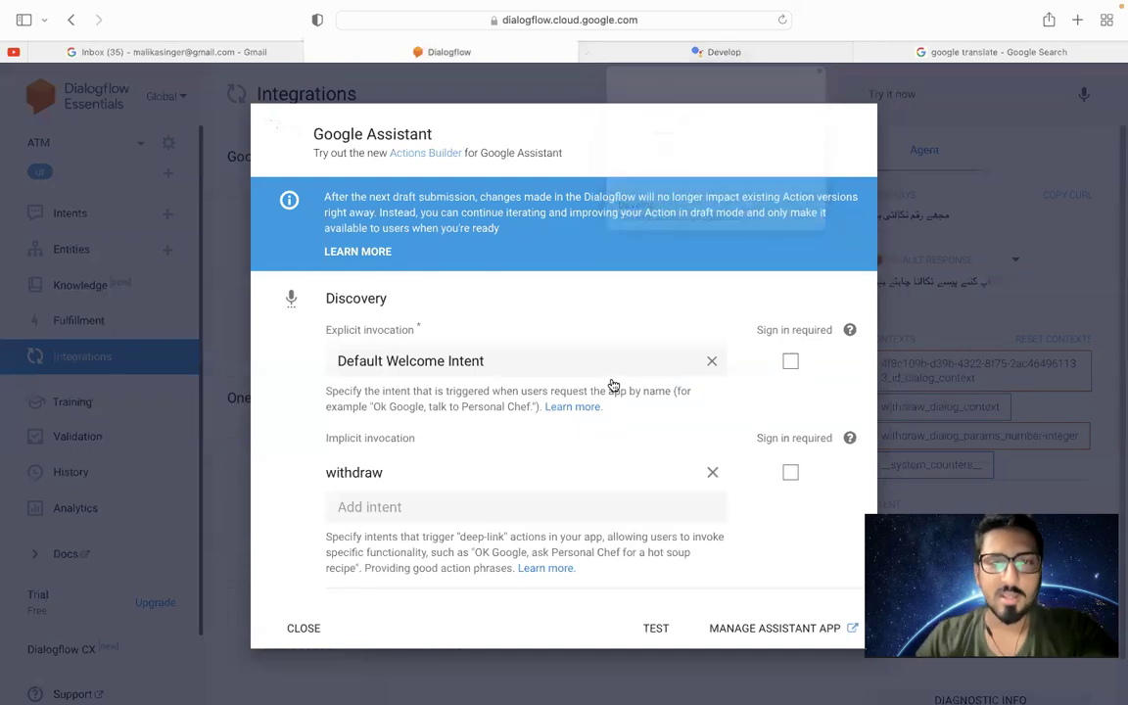
{"action": "scroll", "coordinate": [568, 442], "scroll_direction": "down", "scroll_amount": 1}
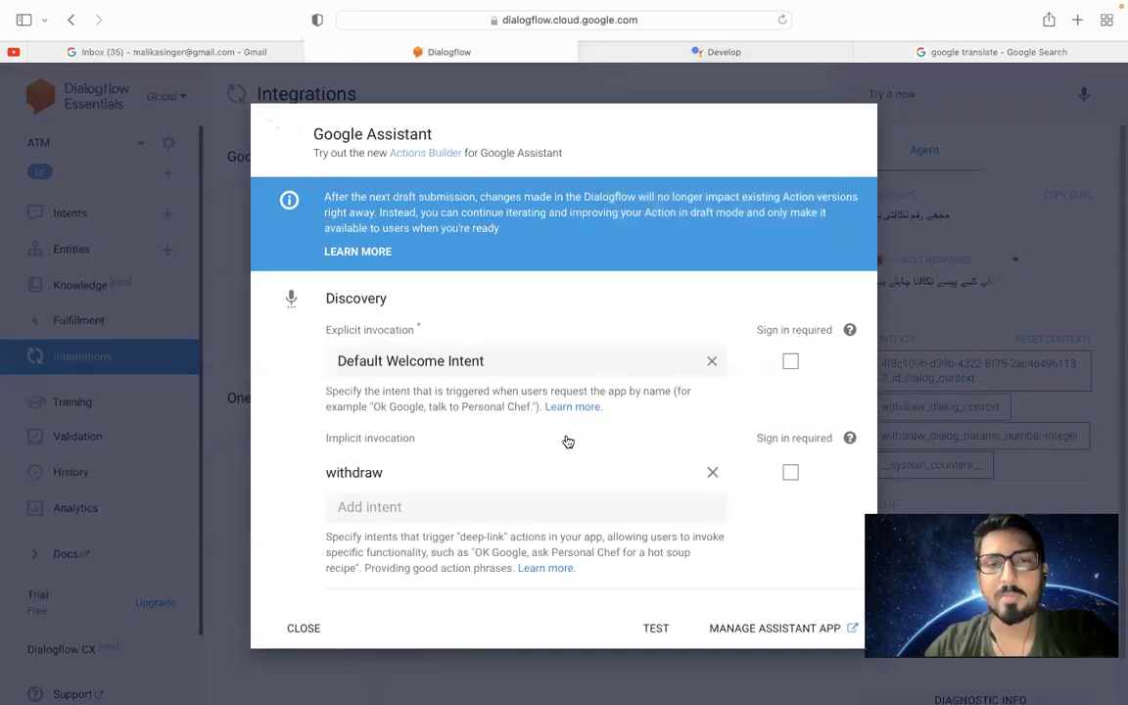
{"action": "left_click", "coordinate": [720, 53]}
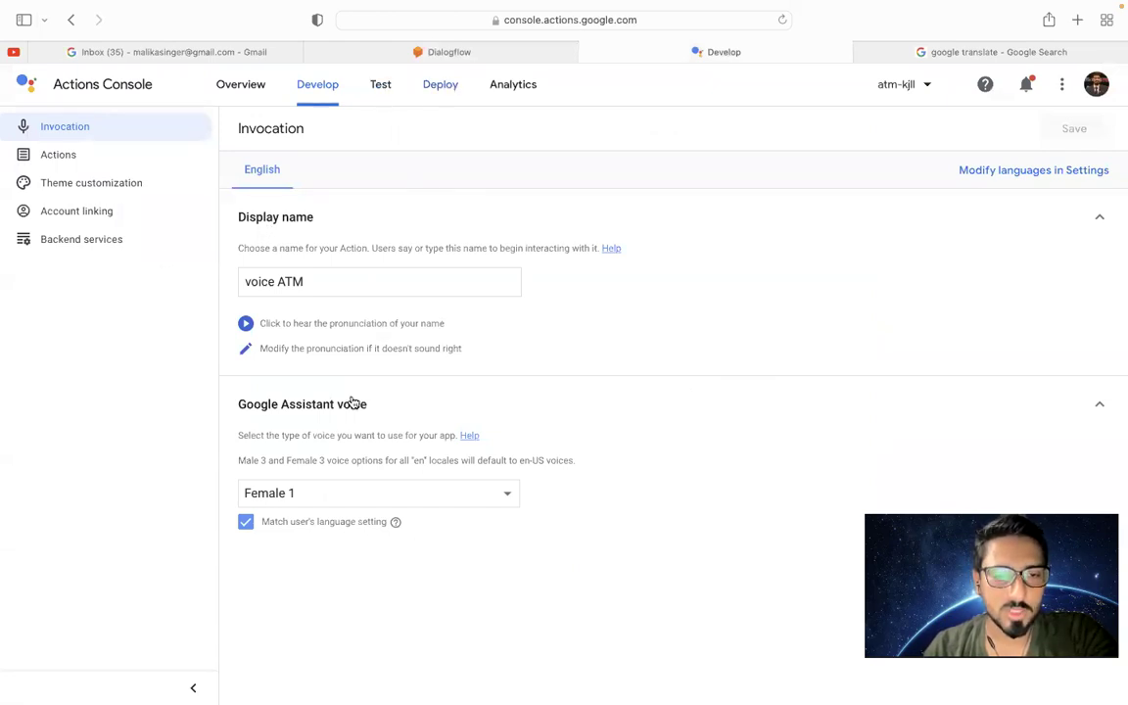
Reopen the simulator, allow microphone access and speak the greeting "Salamalaykum" as voice input
{"action": "left_click", "coordinate": [384, 86]}
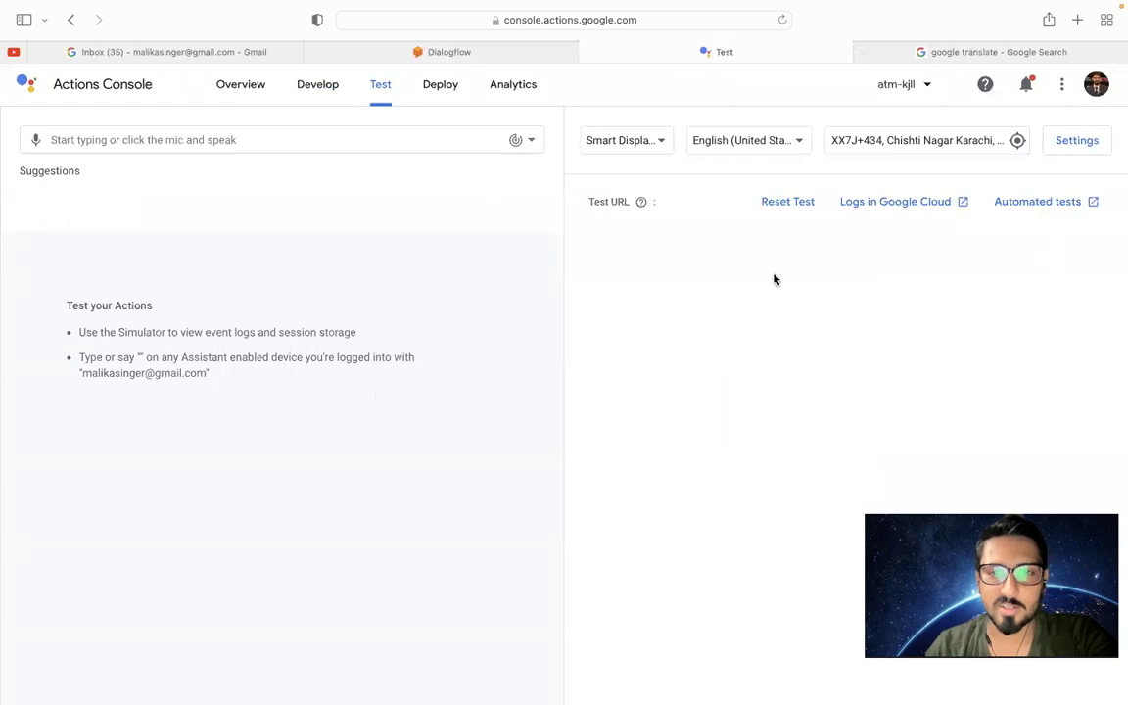
{"action": "left_click", "coordinate": [208, 140]}
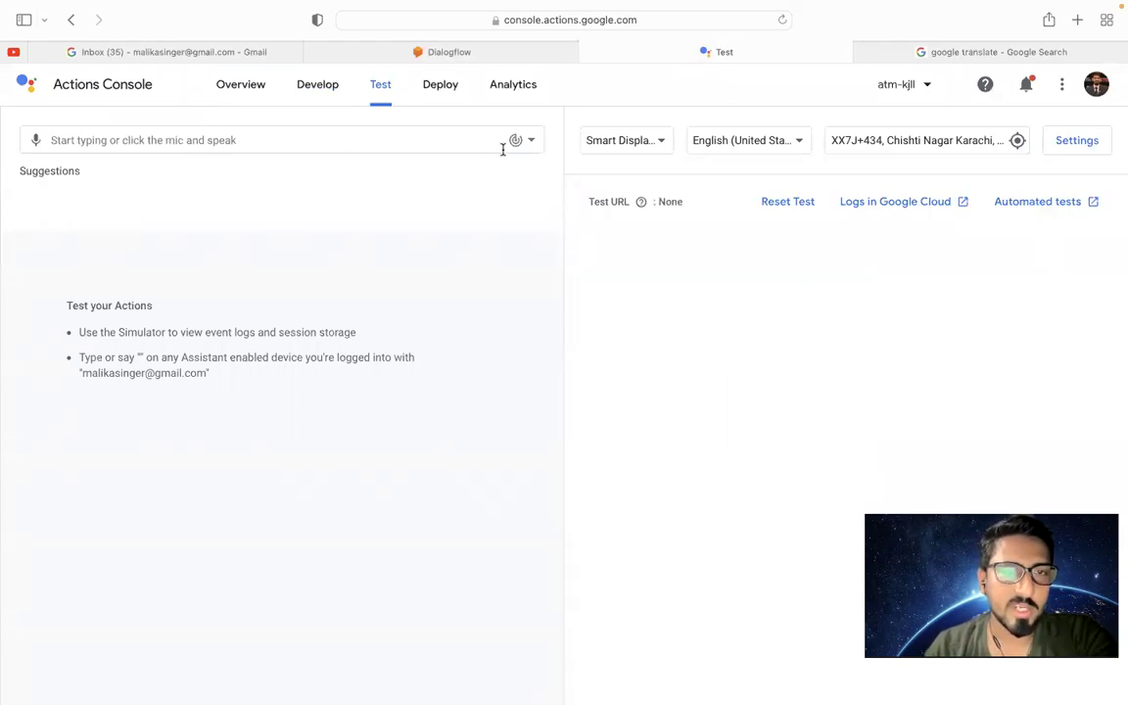
{"action": "left_click", "coordinate": [35, 143]}
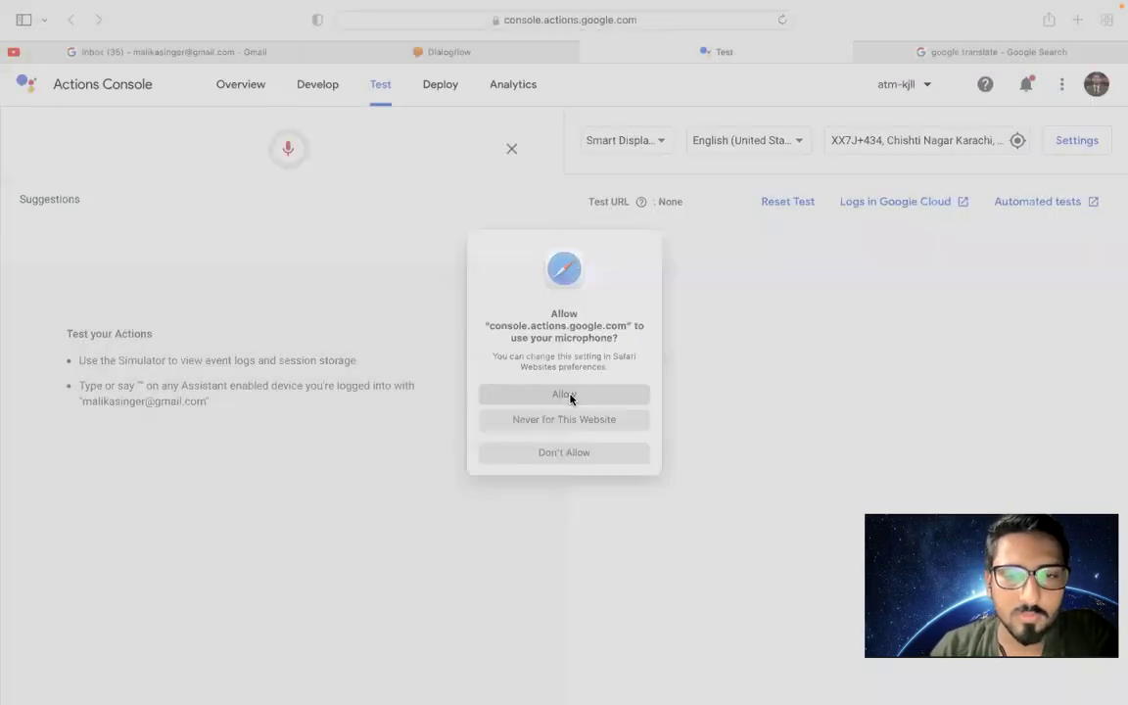
{"action": "left_click", "coordinate": [564, 395]}
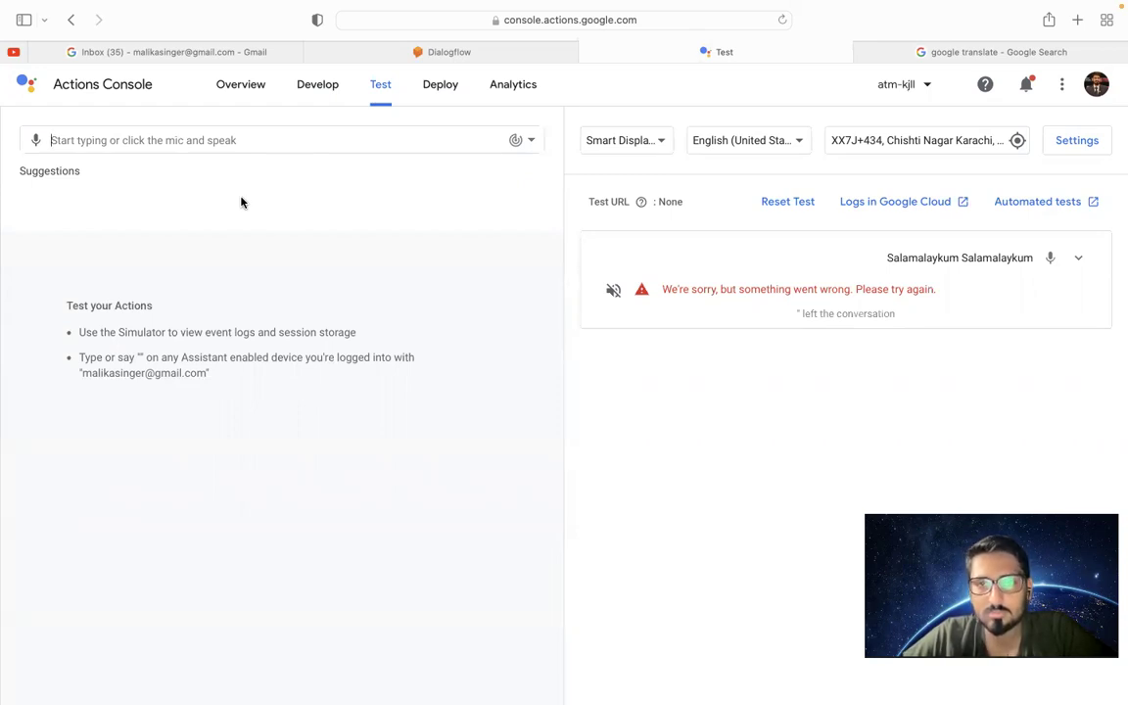
Check the Mac's Wi-Fi networks, screen mirroring options and display preferences, close them and return to the simulator
{"action": "mouse_move", "coordinate": [256, 5]}
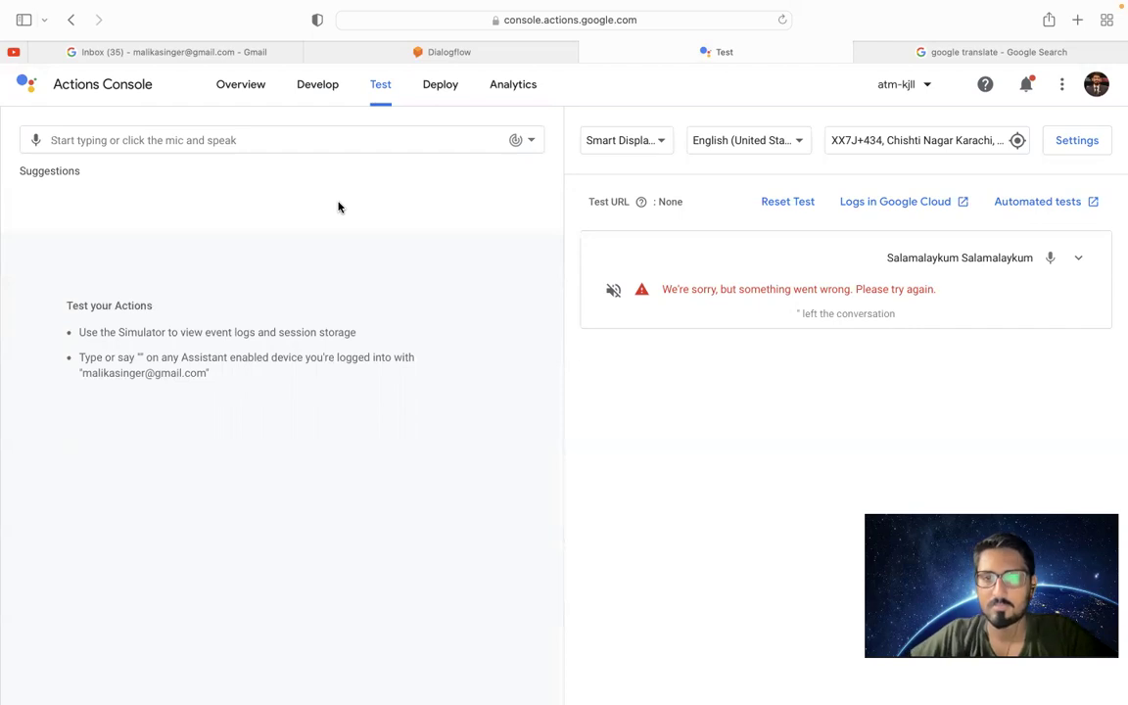
{"action": "mouse_move", "coordinate": [433, 8]}
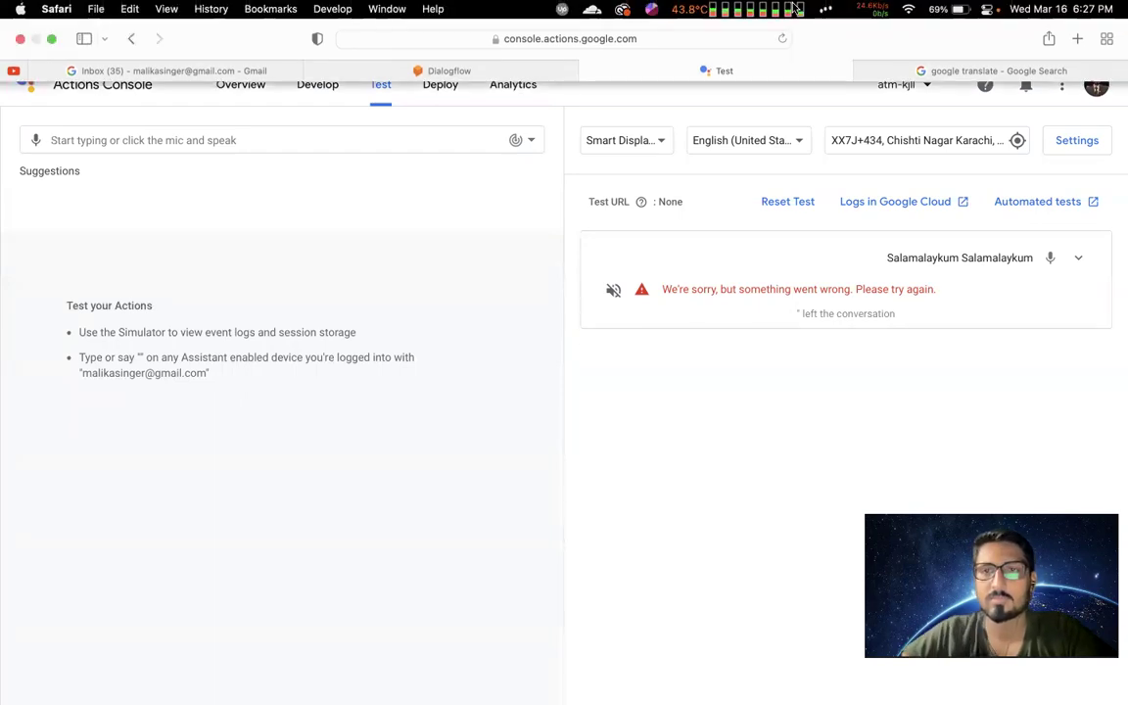
{"action": "left_click", "coordinate": [908, 10]}
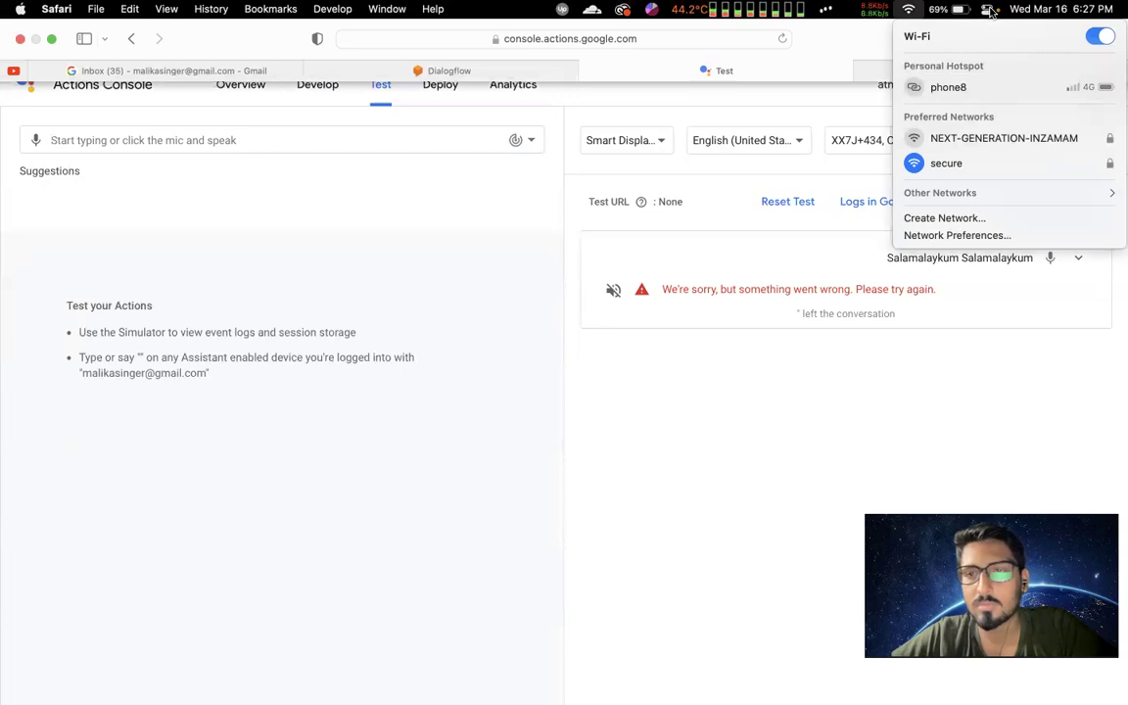
{"action": "left_click", "coordinate": [989, 10]}
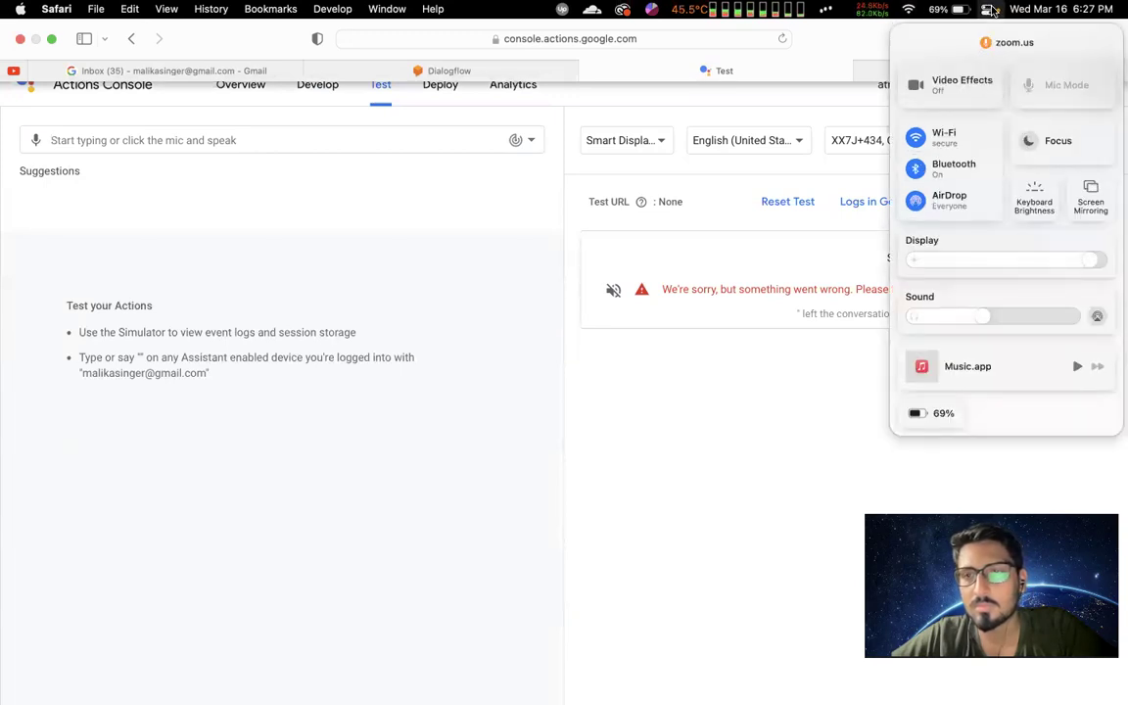
{"action": "left_click", "coordinate": [1094, 196]}
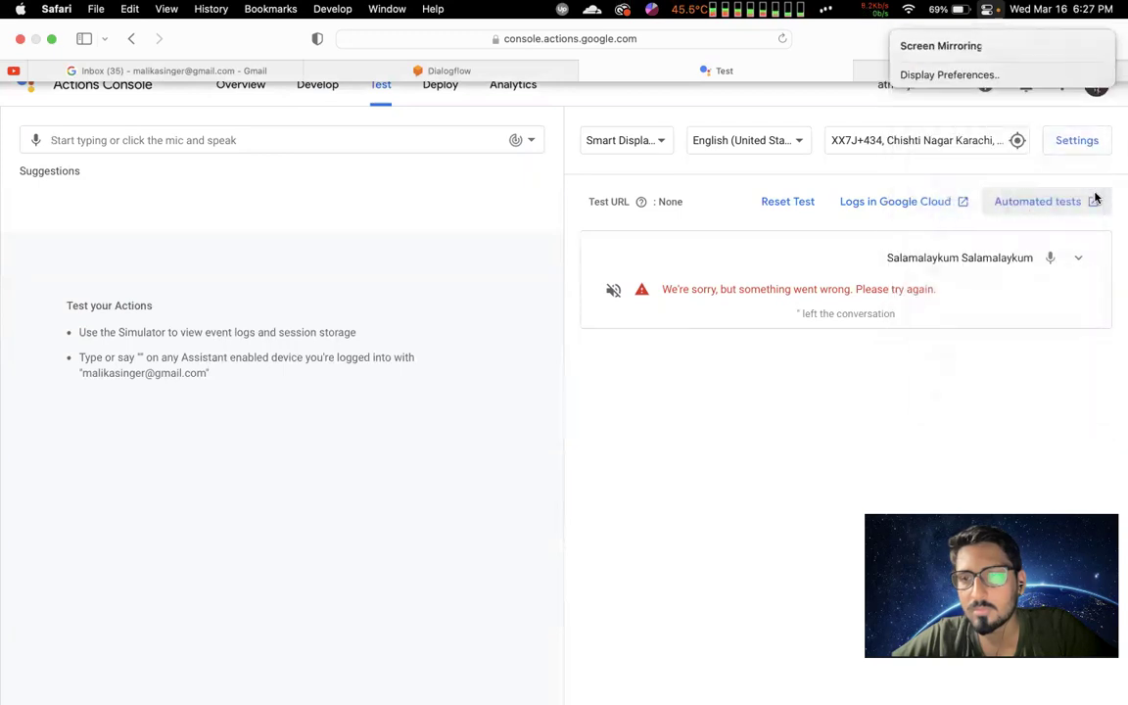
{"action": "left_click", "coordinate": [943, 68]}
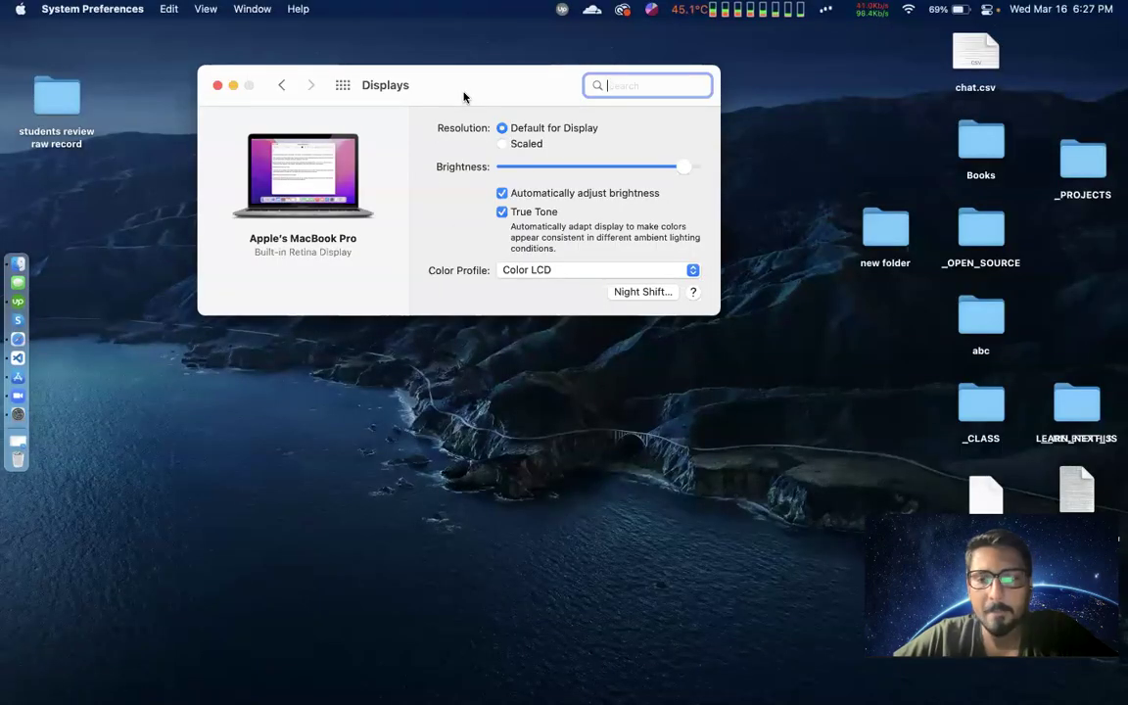
{"action": "left_click_drag", "start_coordinate": [462, 97], "coordinate": [394, 97]}
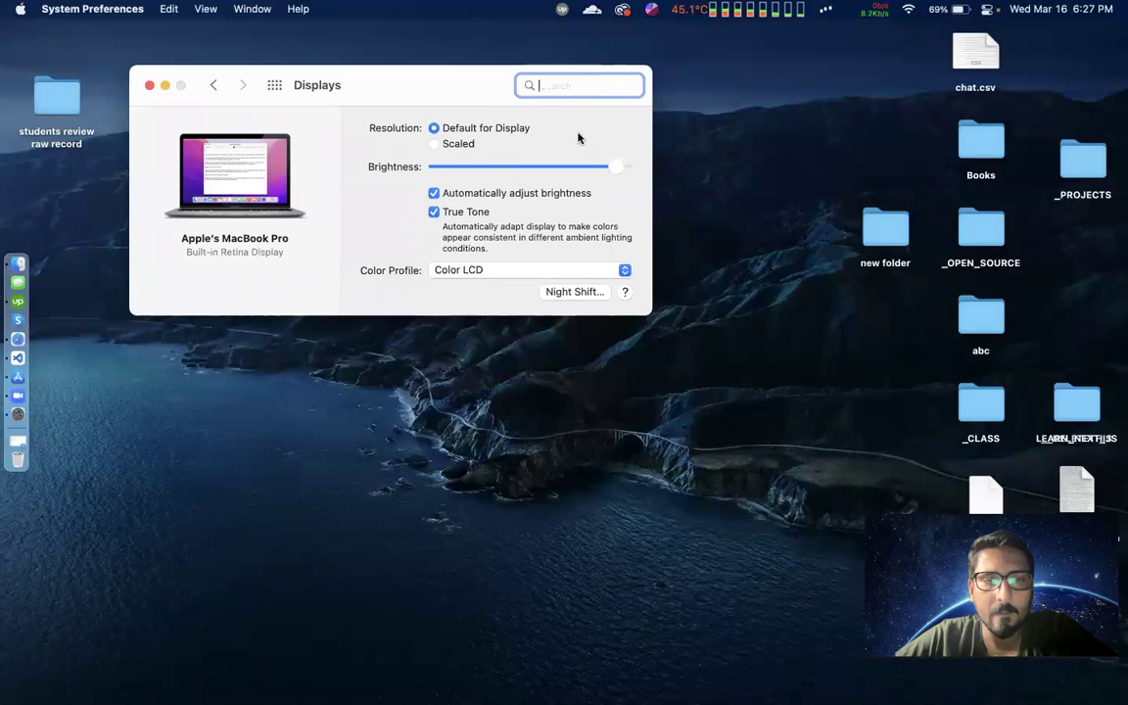
{"action": "left_click", "coordinate": [150, 87]}
{"action": "key", "text": "super+Tab"}
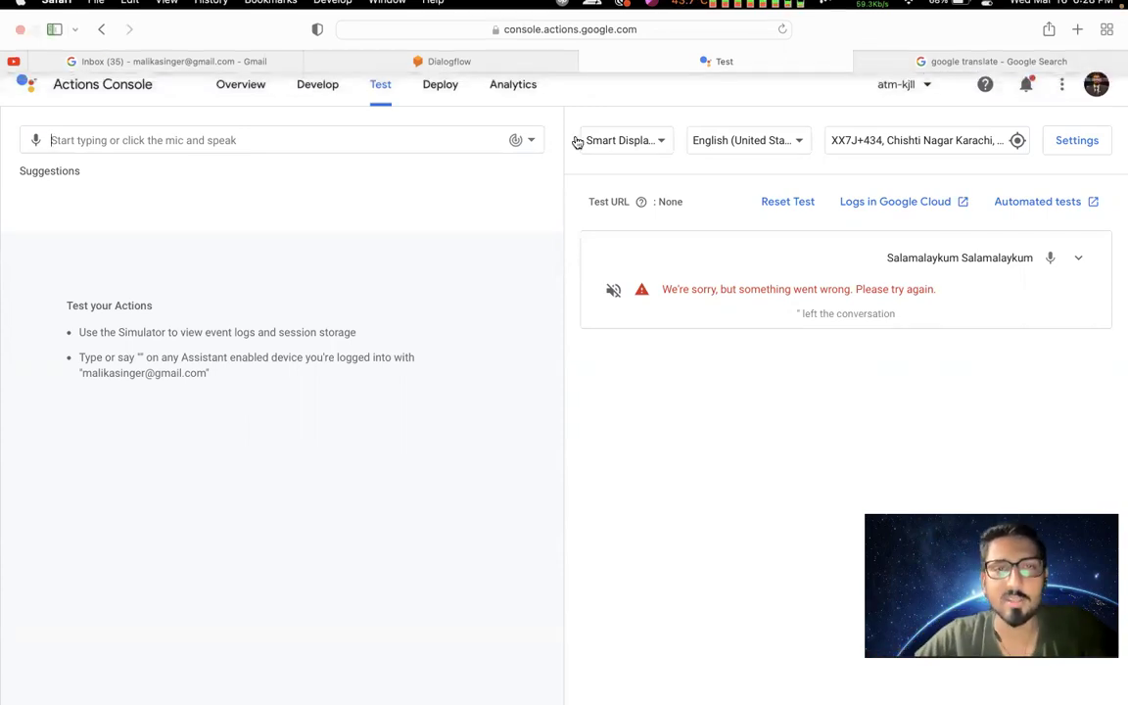
Search the web for "google assistant supported languages" in a new browser tab
{"action": "key", "text": "super+t"}
{"action": "type", "text": "google as"}
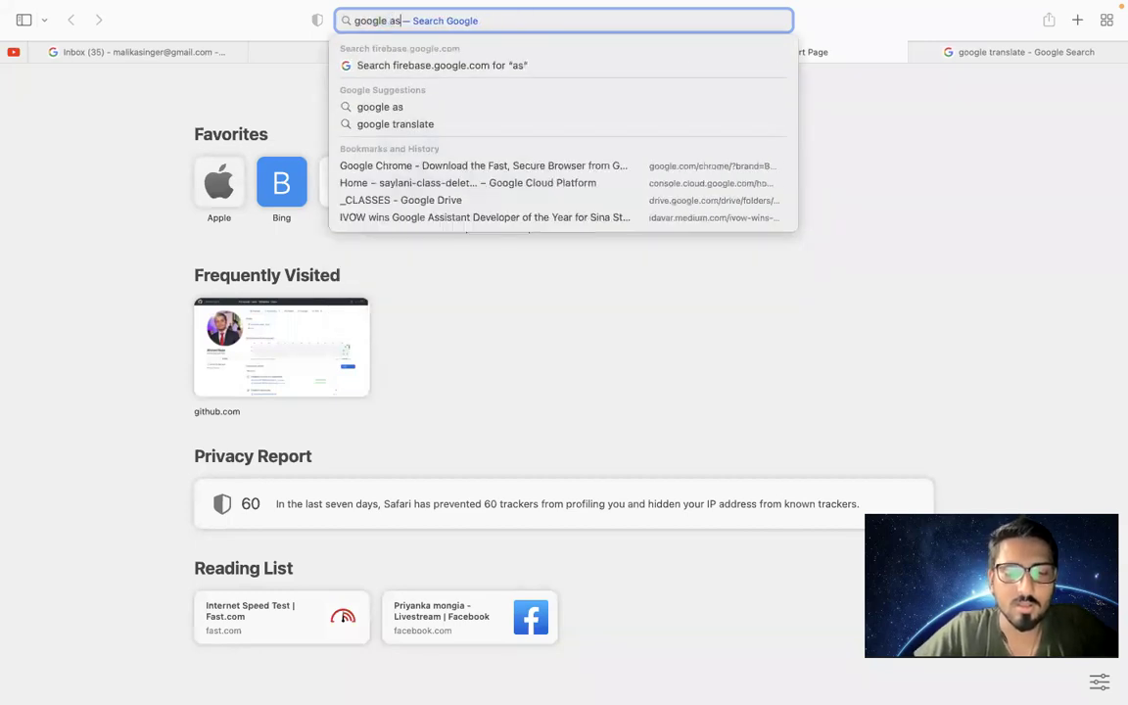
{"action": "type", "text": "sistant s"}
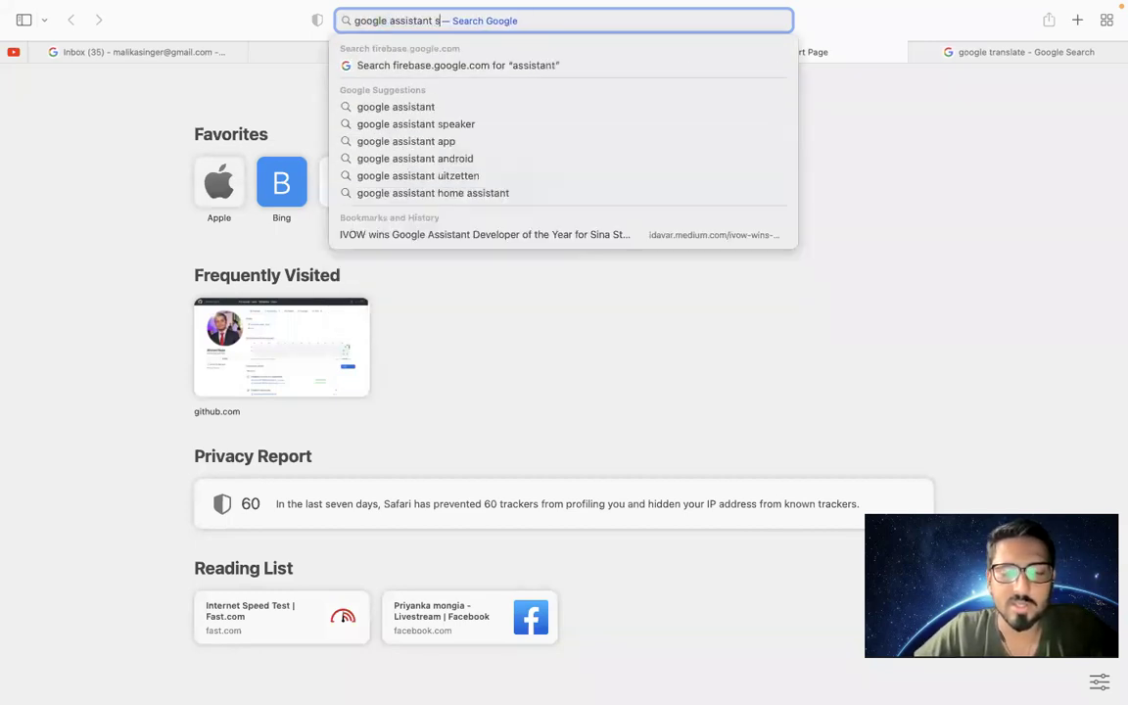
{"action": "type", "text": "upported "}
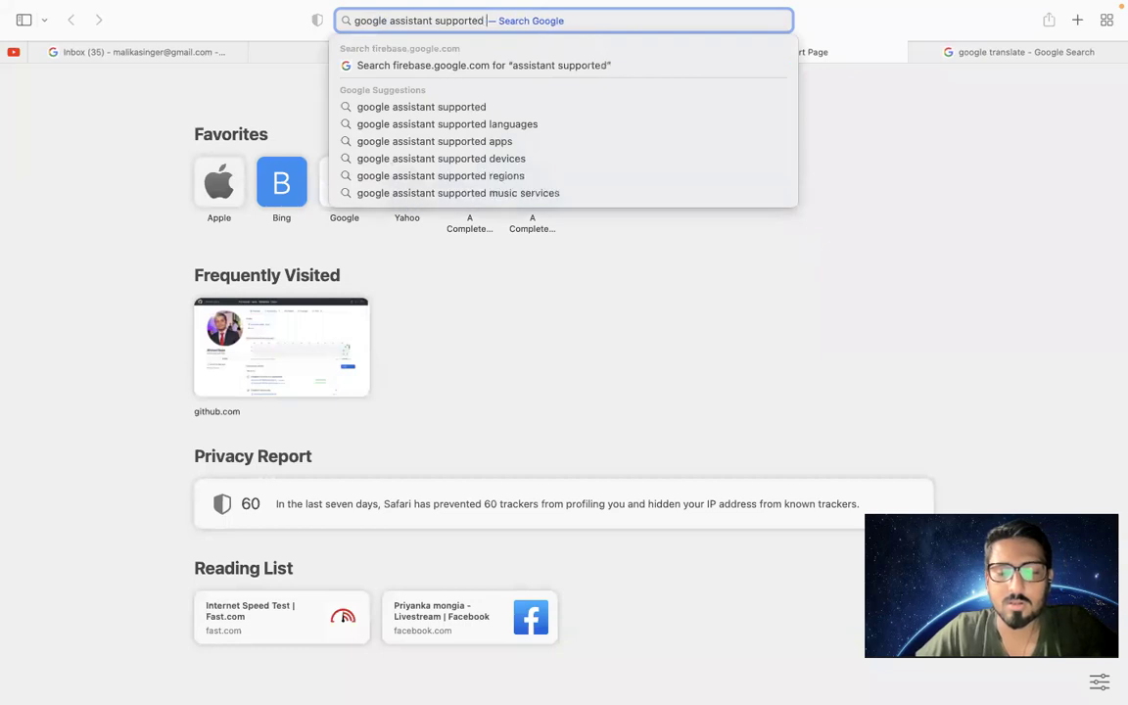
{"action": "type", "text": "languages"}
{"action": "key", "text": "Return"}
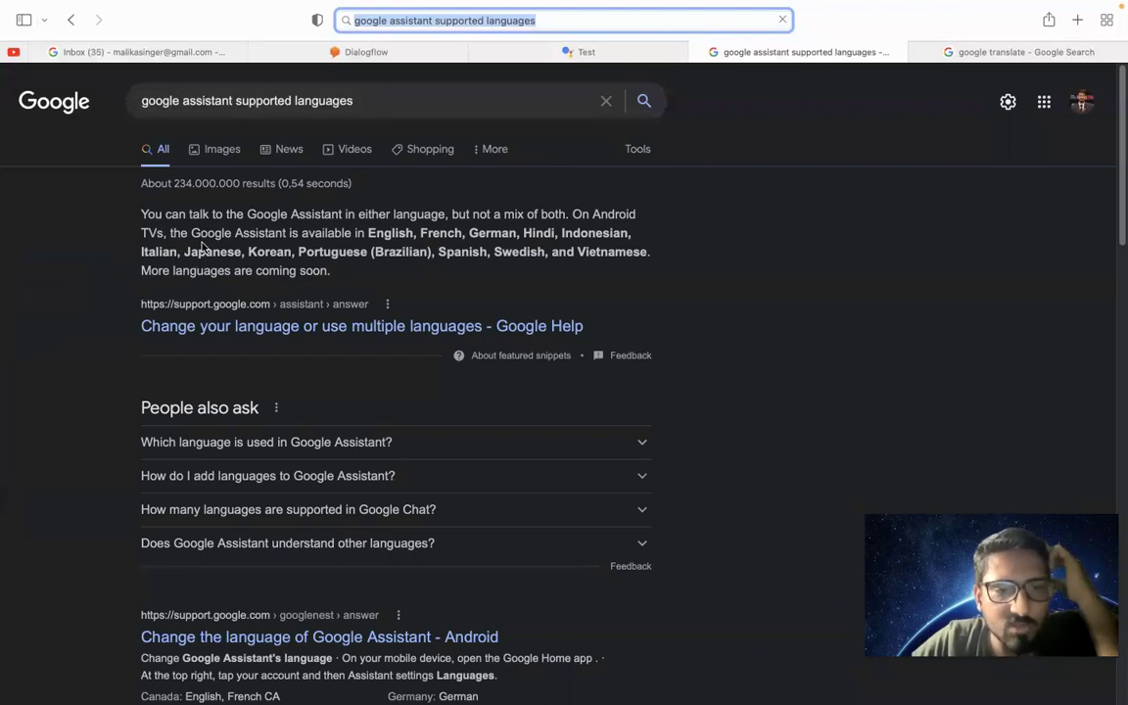
Open the Google Assistant SDK "Language Support" page, accept its cookies and examine the table of supported languages
{"action": "scroll", "coordinate": [100, 418], "scroll_direction": "down", "scroll_amount": 5}
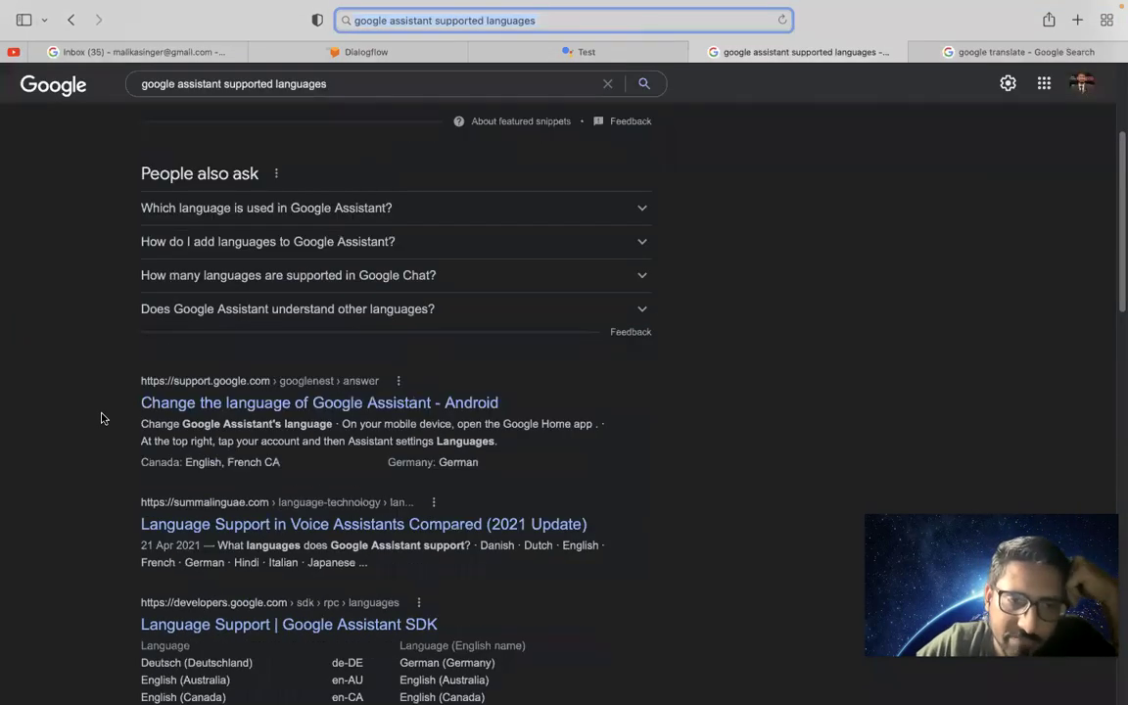
{"action": "scroll", "coordinate": [100, 419], "scroll_direction": "down", "scroll_amount": 3}
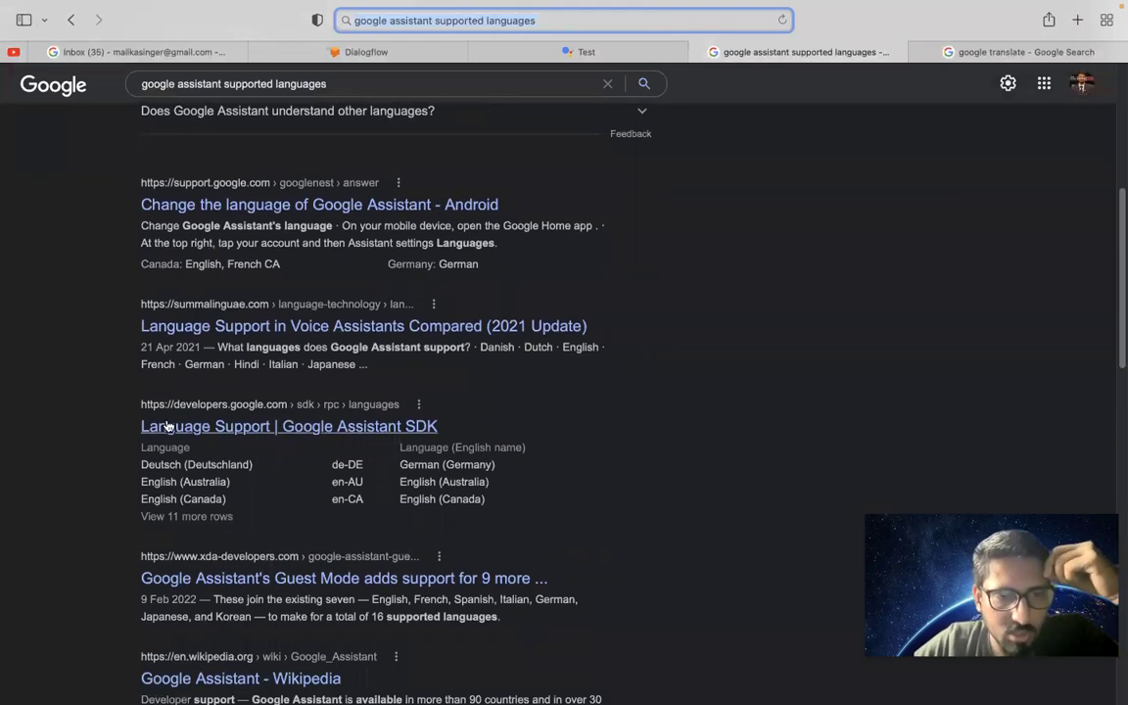
{"action": "left_click", "coordinate": [224, 428]}
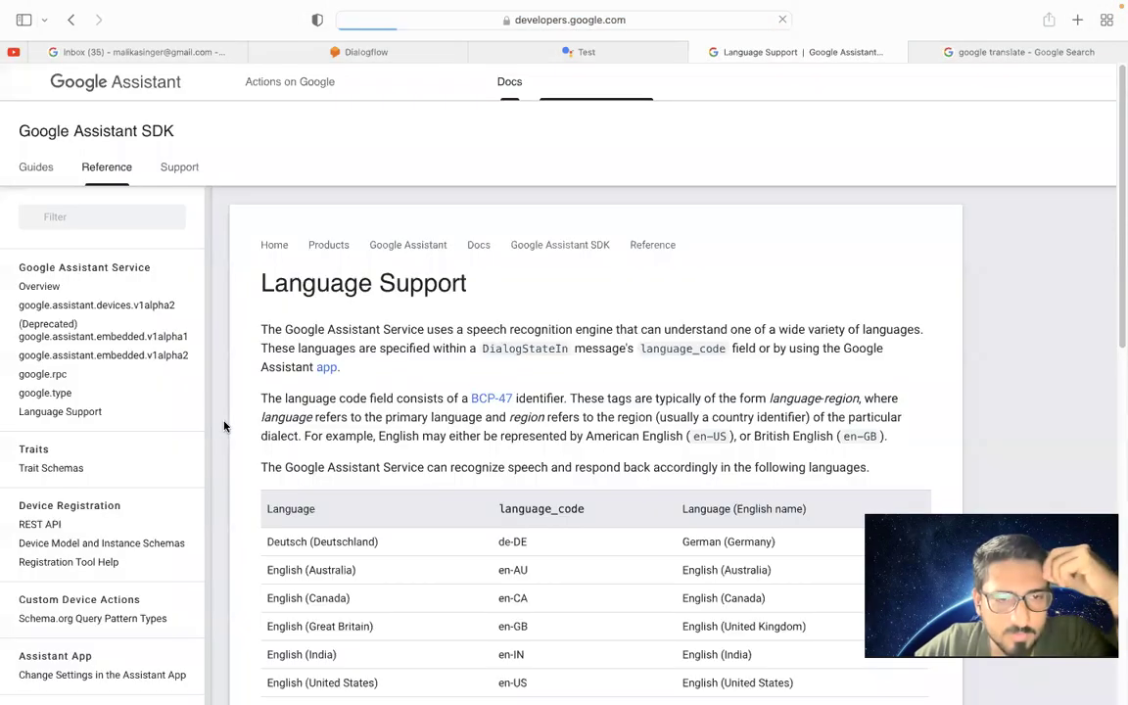
{"action": "scroll", "coordinate": [432, 463], "scroll_direction": "down", "scroll_amount": 5}
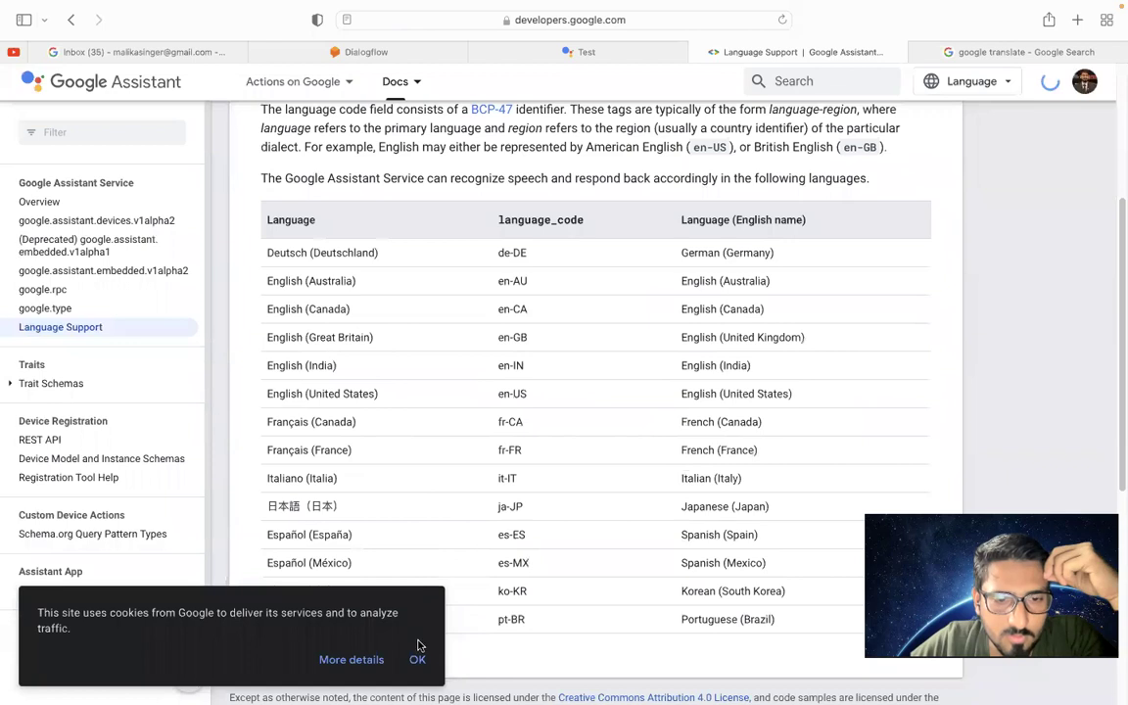
{"action": "left_click", "coordinate": [416, 659]}
{"action": "scroll", "coordinate": [442, 556], "scroll_direction": "down", "scroll_amount": 2}
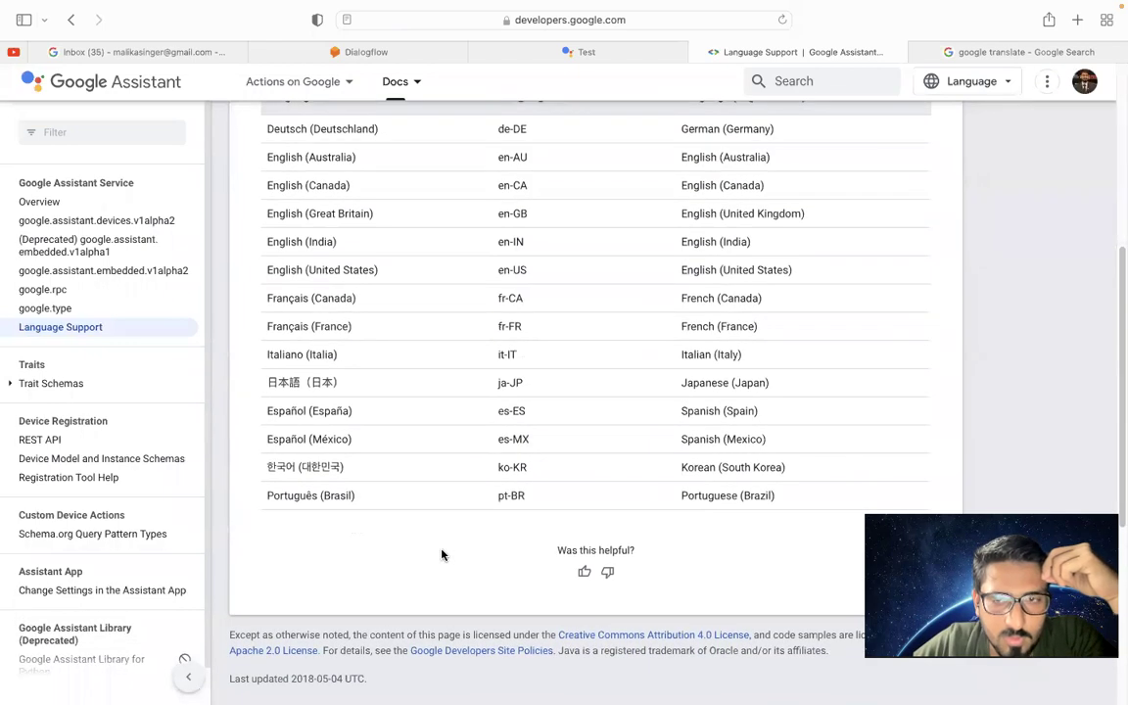
{"action": "scroll", "coordinate": [442, 556], "scroll_direction": "up", "scroll_amount": 2}
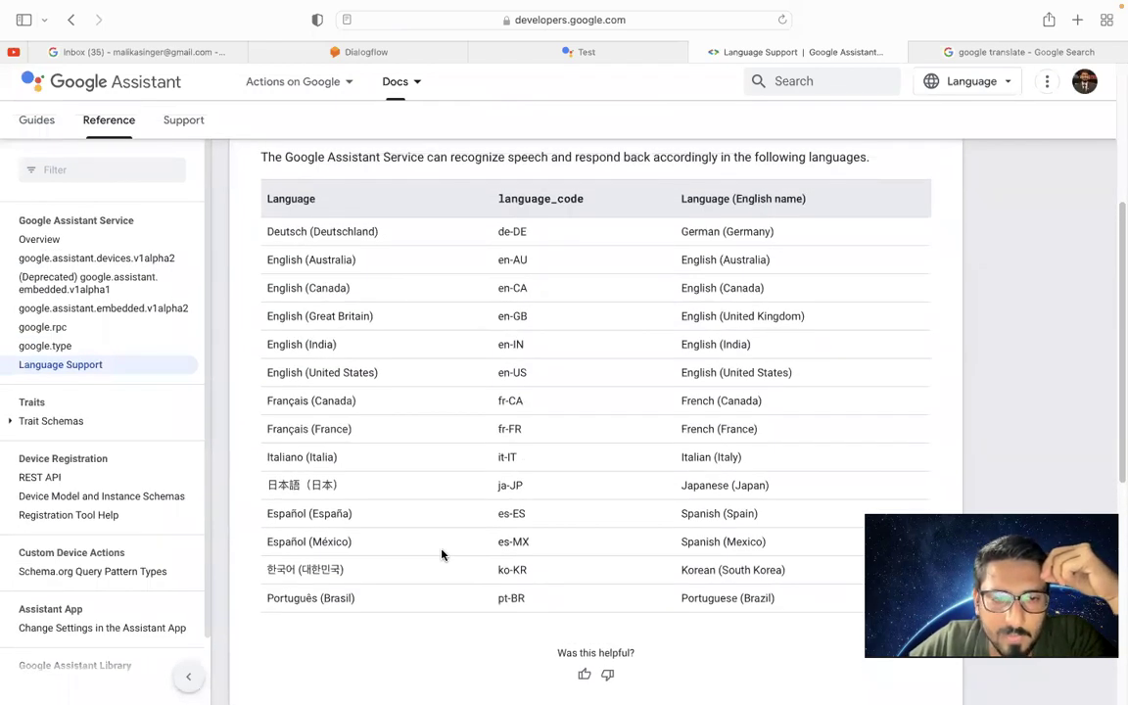
{"action": "scroll", "coordinate": [442, 555], "scroll_direction": "up", "scroll_amount": 5}
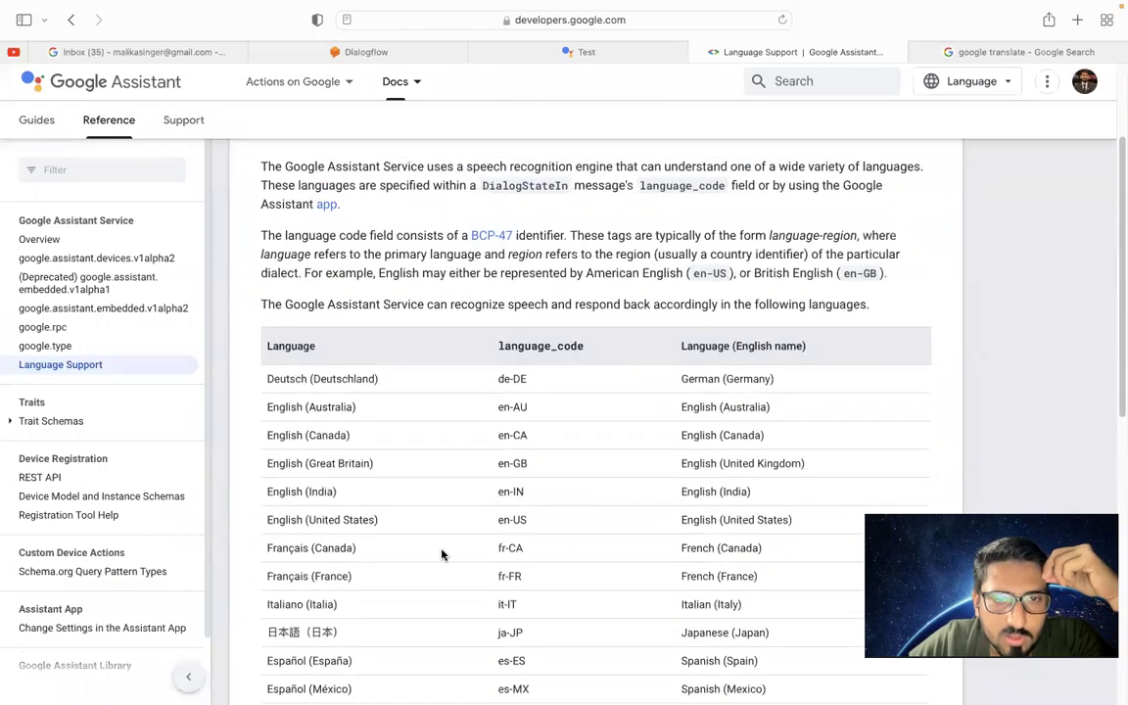
{"action": "scroll", "coordinate": [441, 555], "scroll_direction": "down", "scroll_amount": 5}
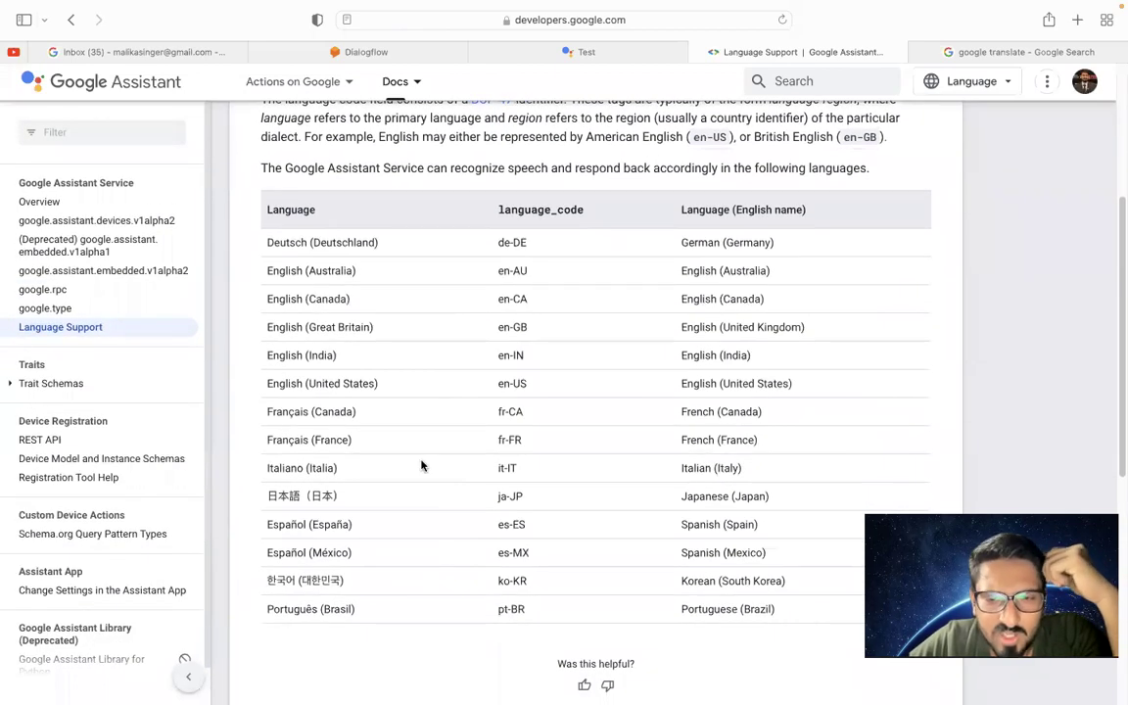
Highlight the German to Italian rows of the supported languages table, clear the selection and return to the article's heading
{"action": "left_click_drag", "start_coordinate": [295, 236], "coordinate": [363, 473]}
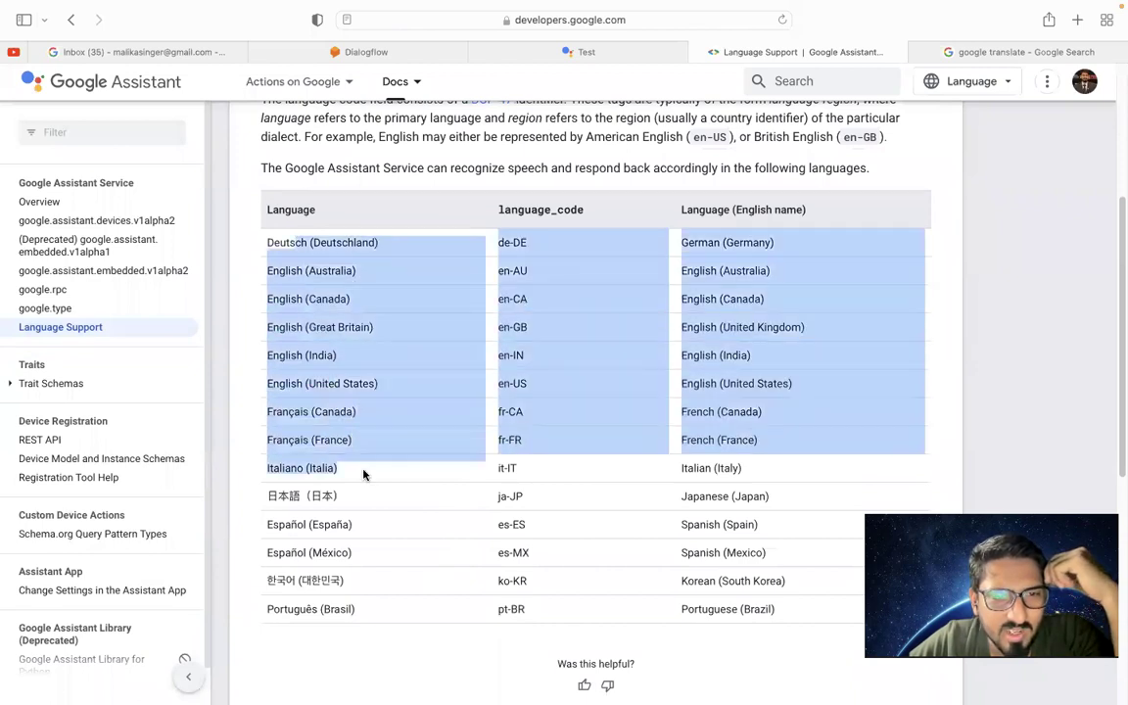
{"action": "left_click", "coordinate": [311, 330]}
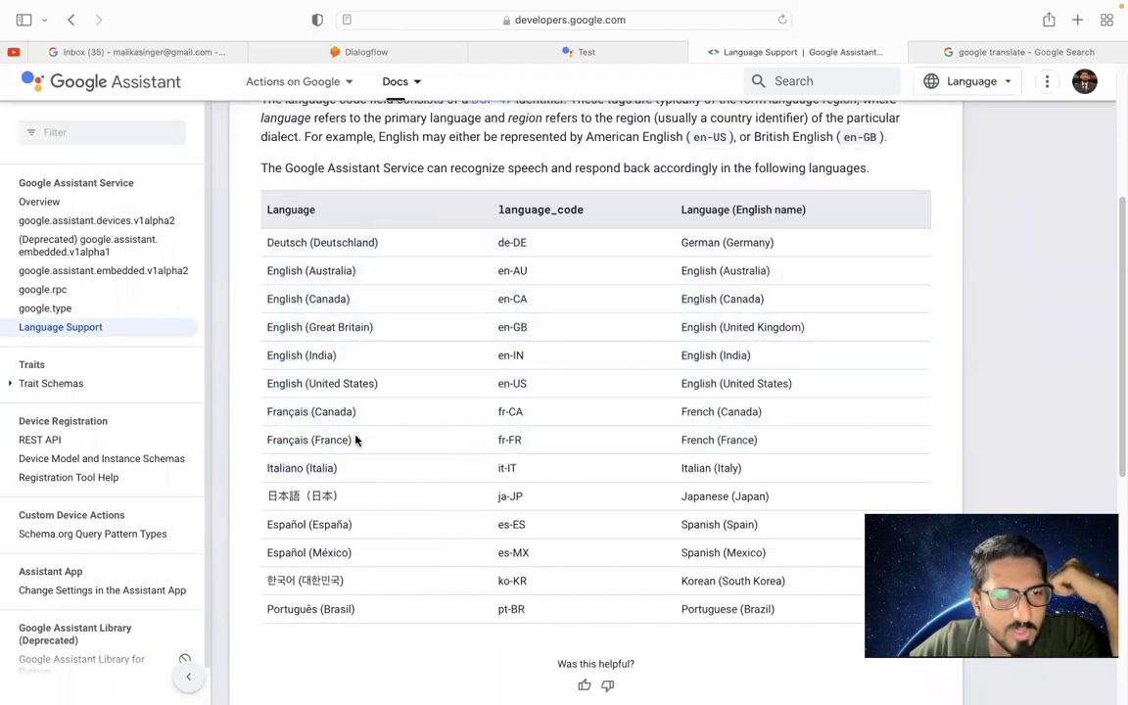
{"action": "scroll", "coordinate": [356, 440], "scroll_direction": "up", "scroll_amount": 5}
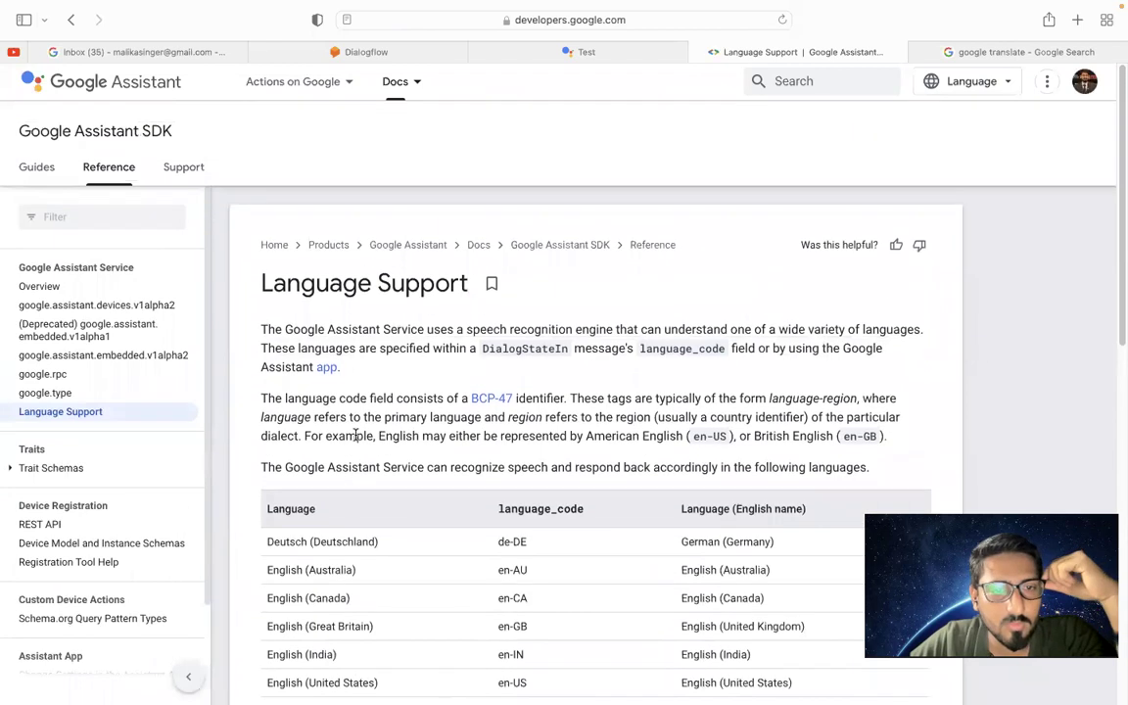
Go back to the search results and open the Google Help article "Change your language or use multiple languages"
{"action": "key", "text": "super+bracketleft"}
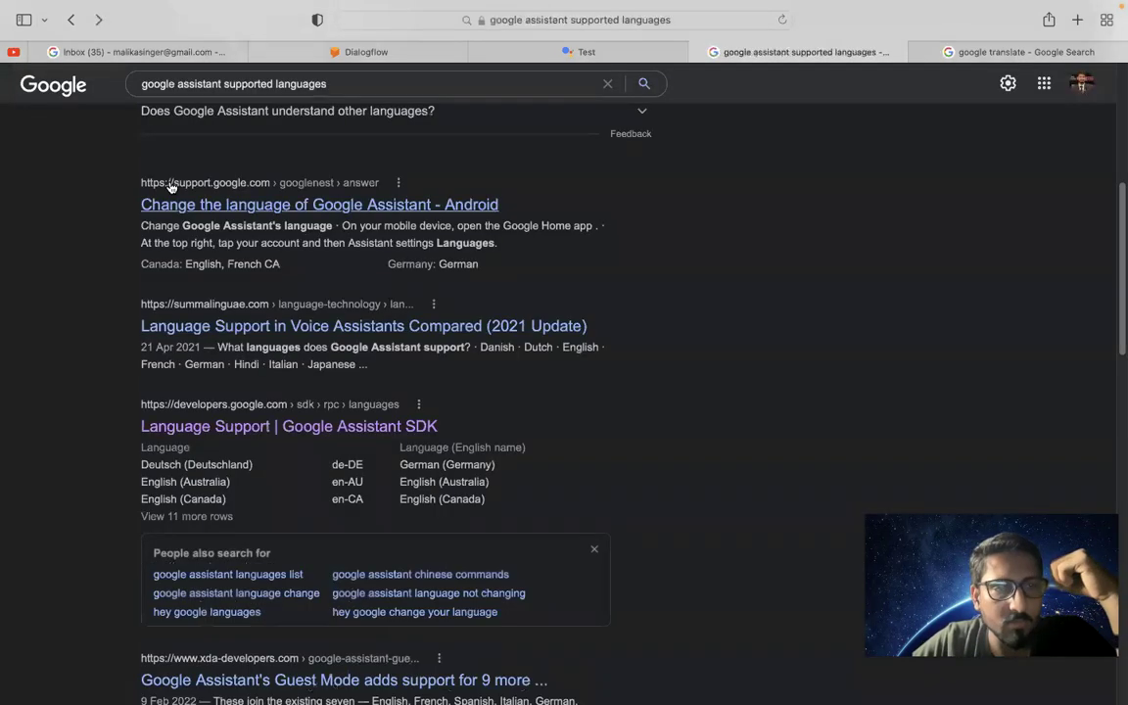
{"action": "scroll", "coordinate": [171, 187], "scroll_direction": "up", "scroll_amount": 5}
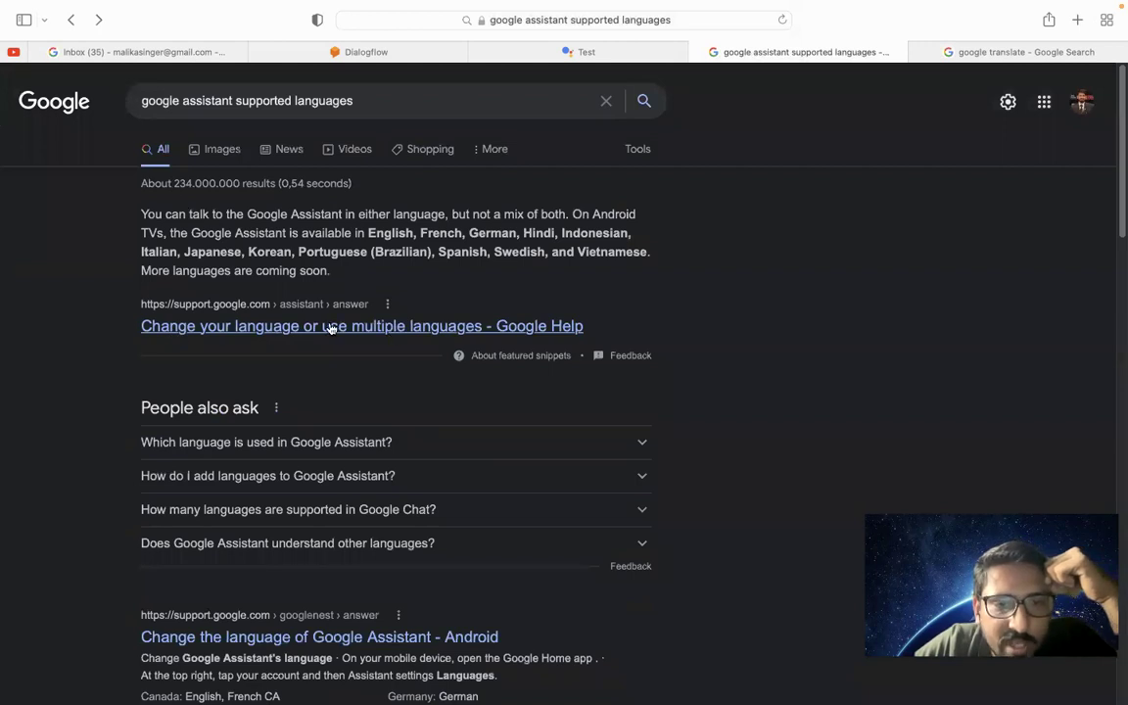
{"action": "left_click", "coordinate": [282, 328]}
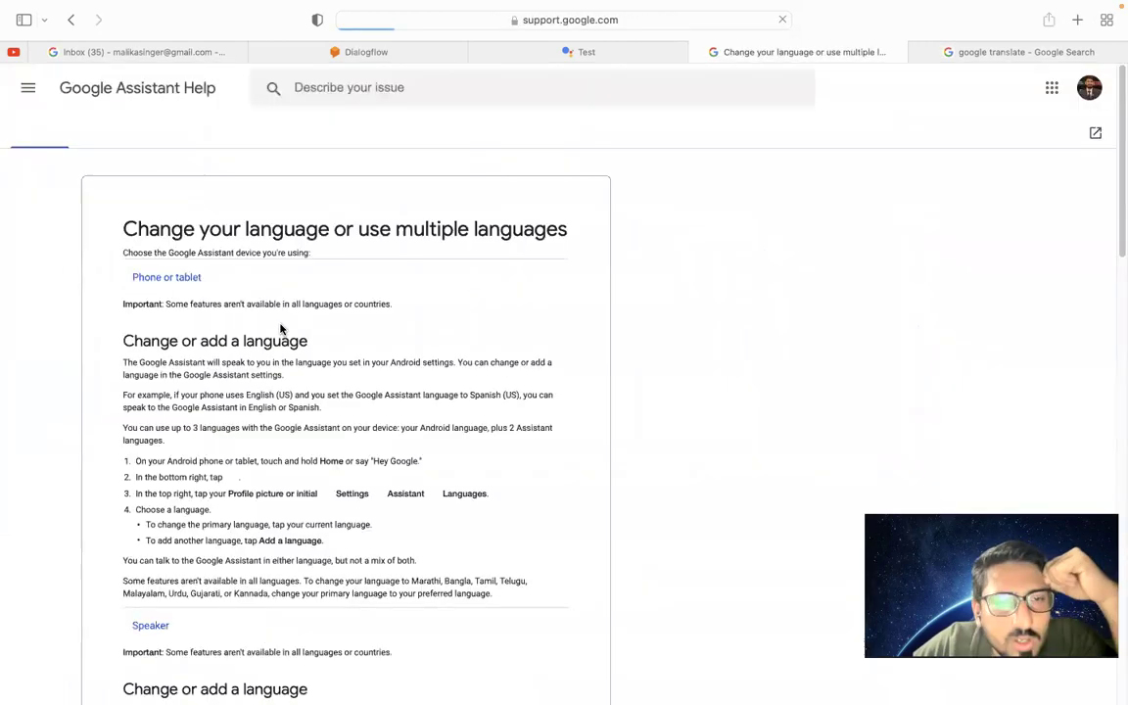
{"action": "scroll", "coordinate": [44, 517], "scroll_direction": "down", "scroll_amount": 2}
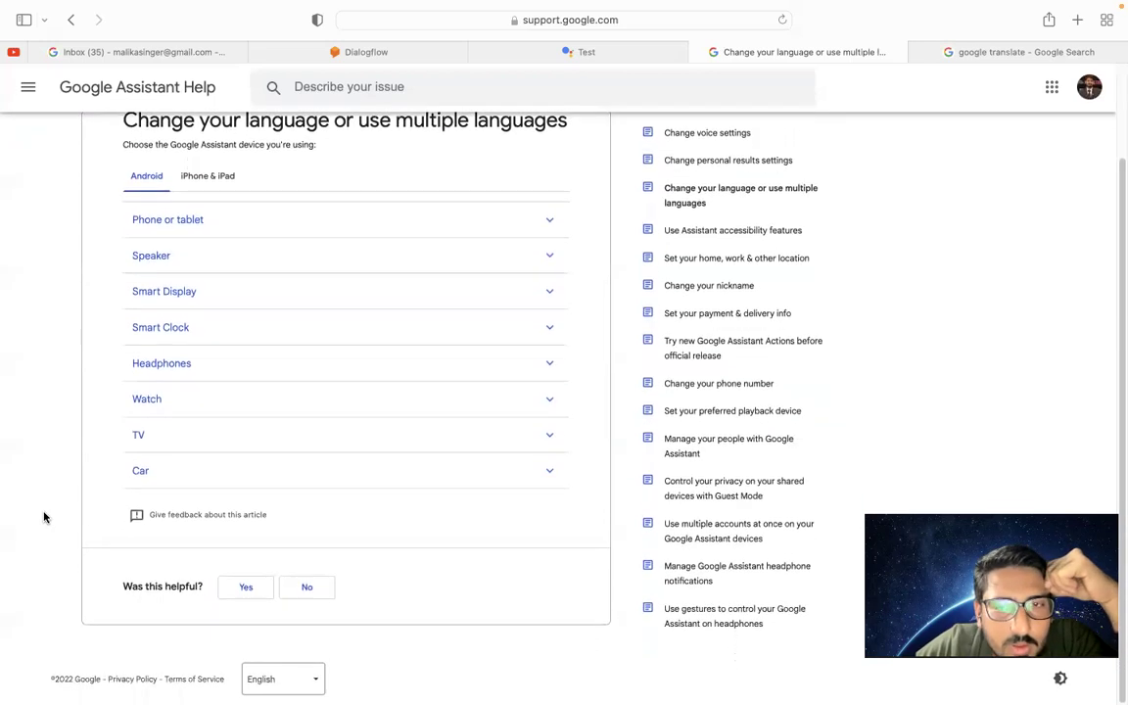
{"action": "scroll", "coordinate": [44, 517], "scroll_direction": "up", "scroll_amount": 3}
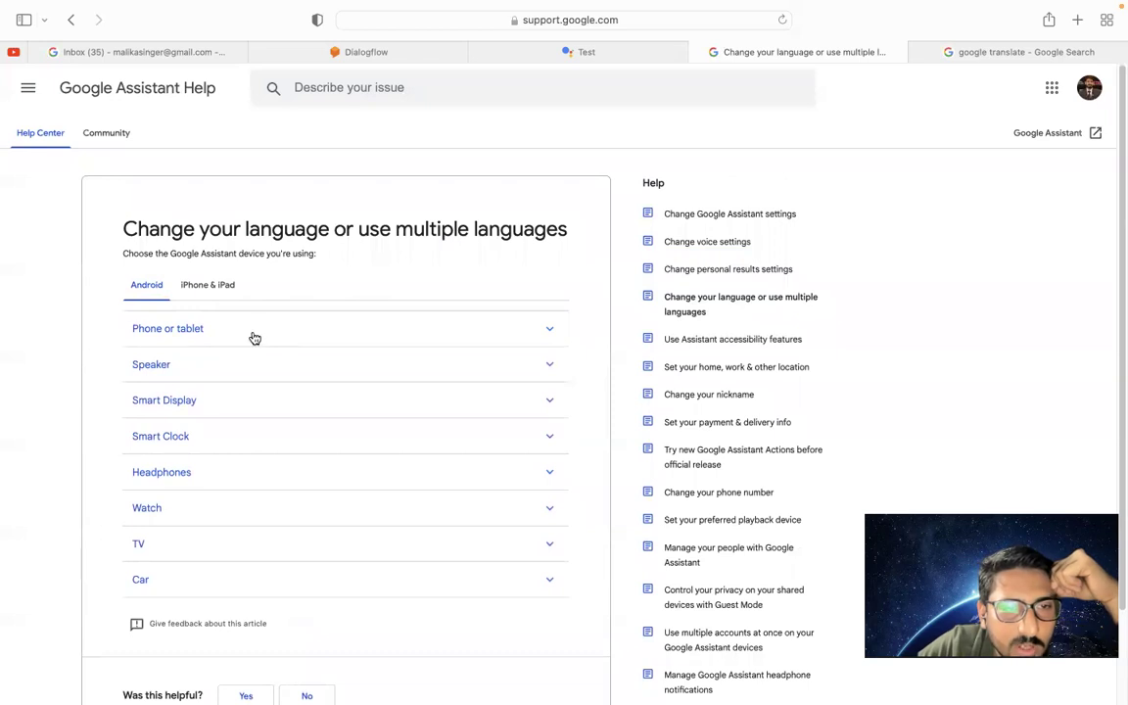
Show the iPhone & iPad instructions for "Phone or tablet" and read how to change or add an Assistant language
{"action": "left_click", "coordinate": [209, 286]}
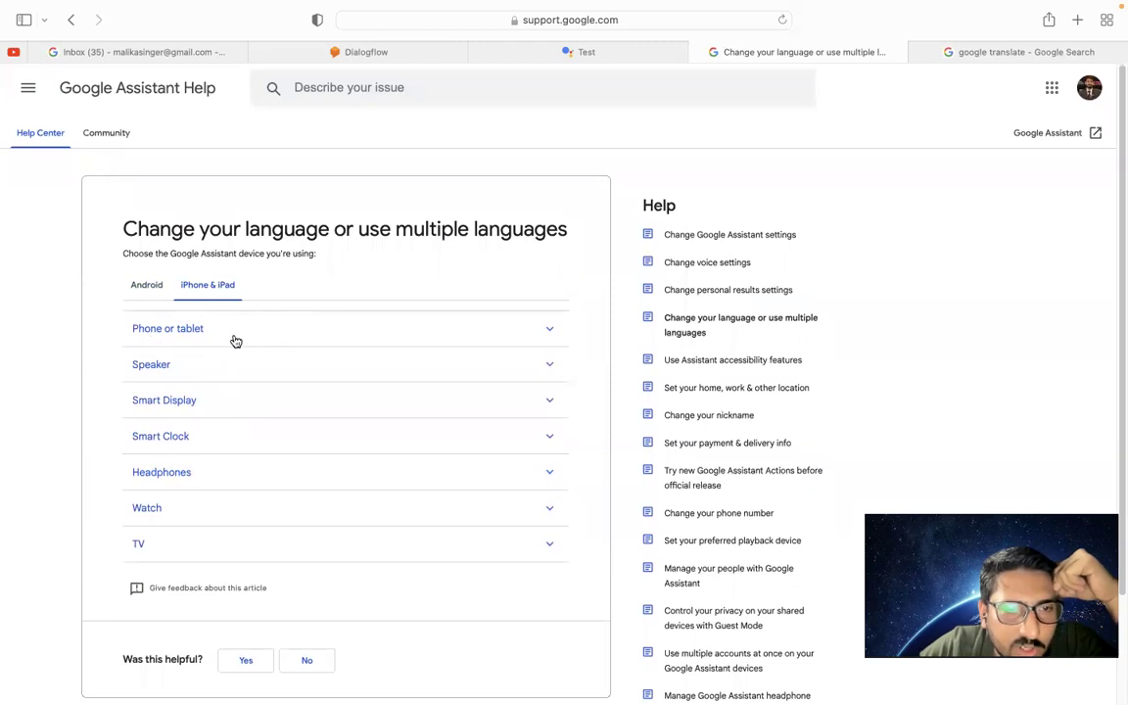
{"action": "left_click", "coordinate": [185, 334]}
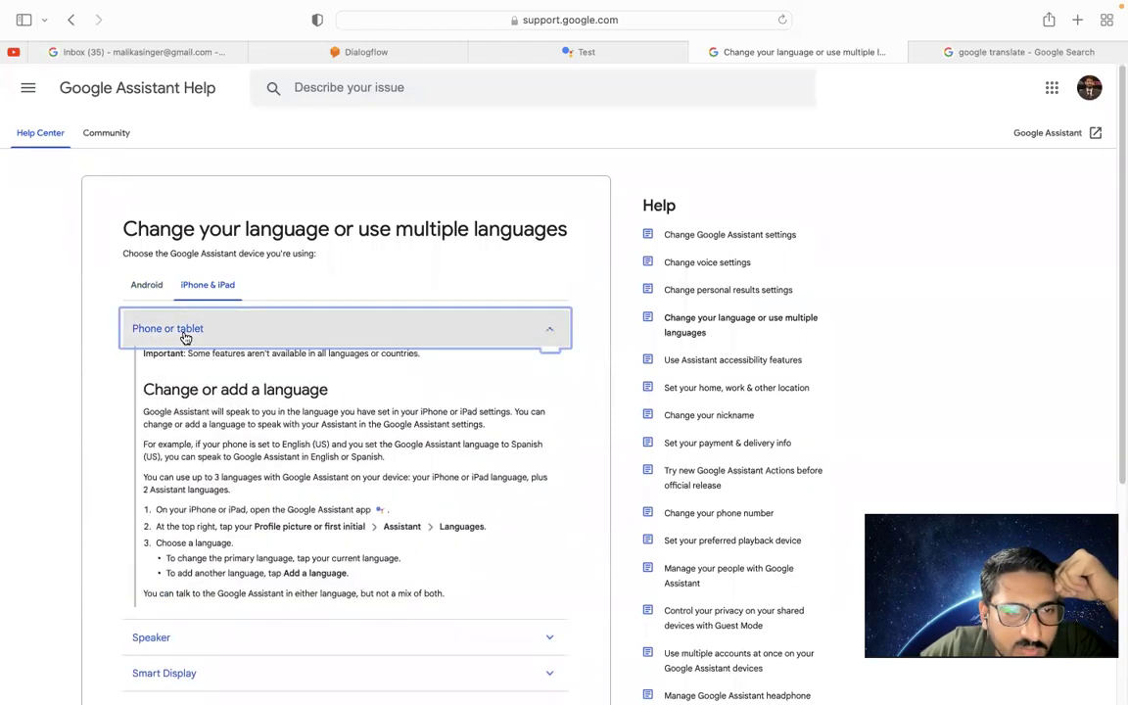
{"action": "scroll", "coordinate": [224, 490], "scroll_direction": "down", "scroll_amount": 2}
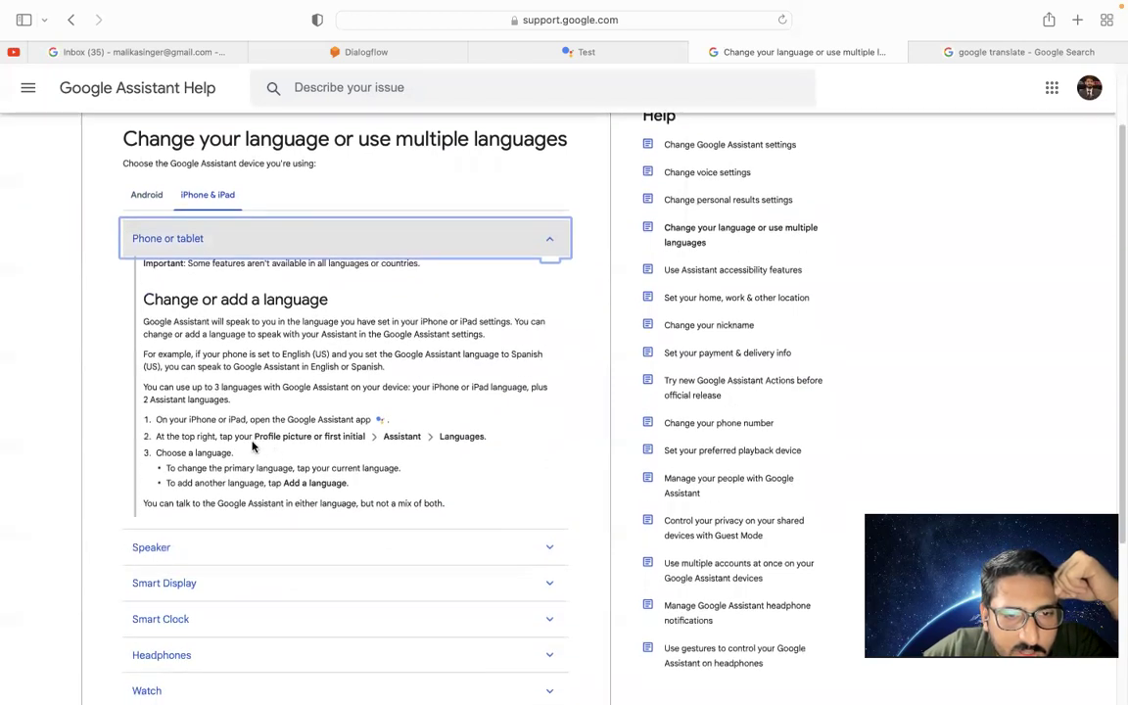
{"action": "left_click_drag", "start_coordinate": [254, 437], "coordinate": [340, 437]}
{"action": "double_click", "coordinate": [402, 437]}
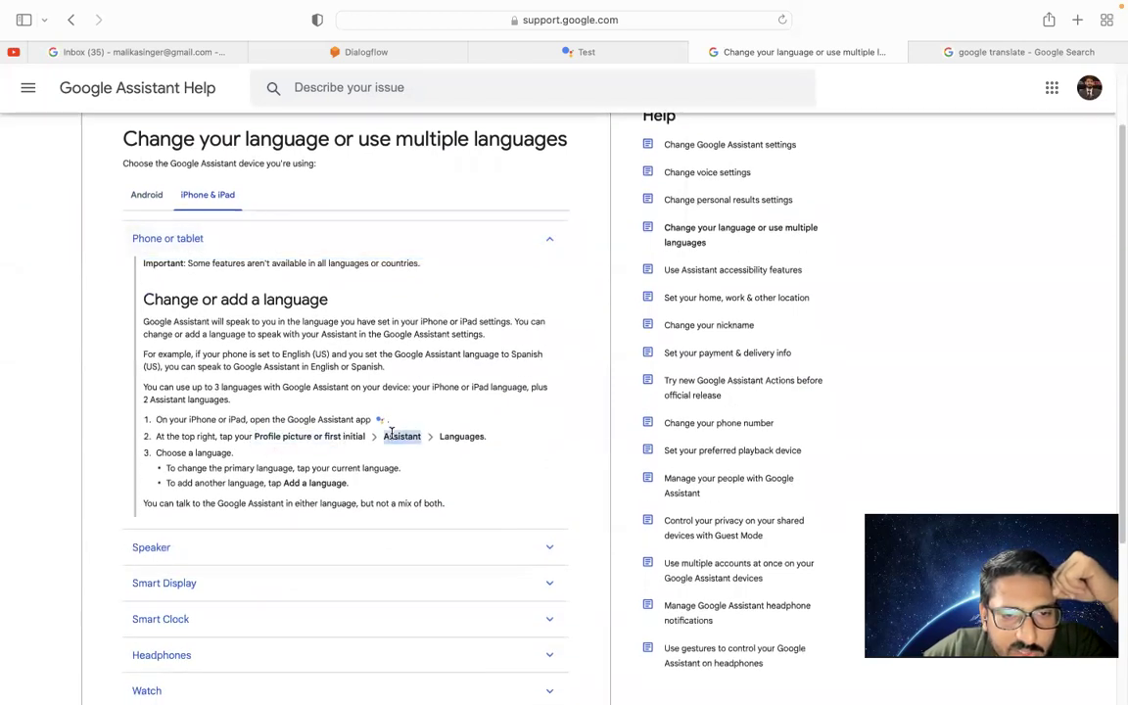
{"action": "double_click", "coordinate": [461, 437]}
{"action": "left_click_drag", "start_coordinate": [258, 468], "coordinate": [355, 468]}
{"action": "left_click", "coordinate": [260, 480]}
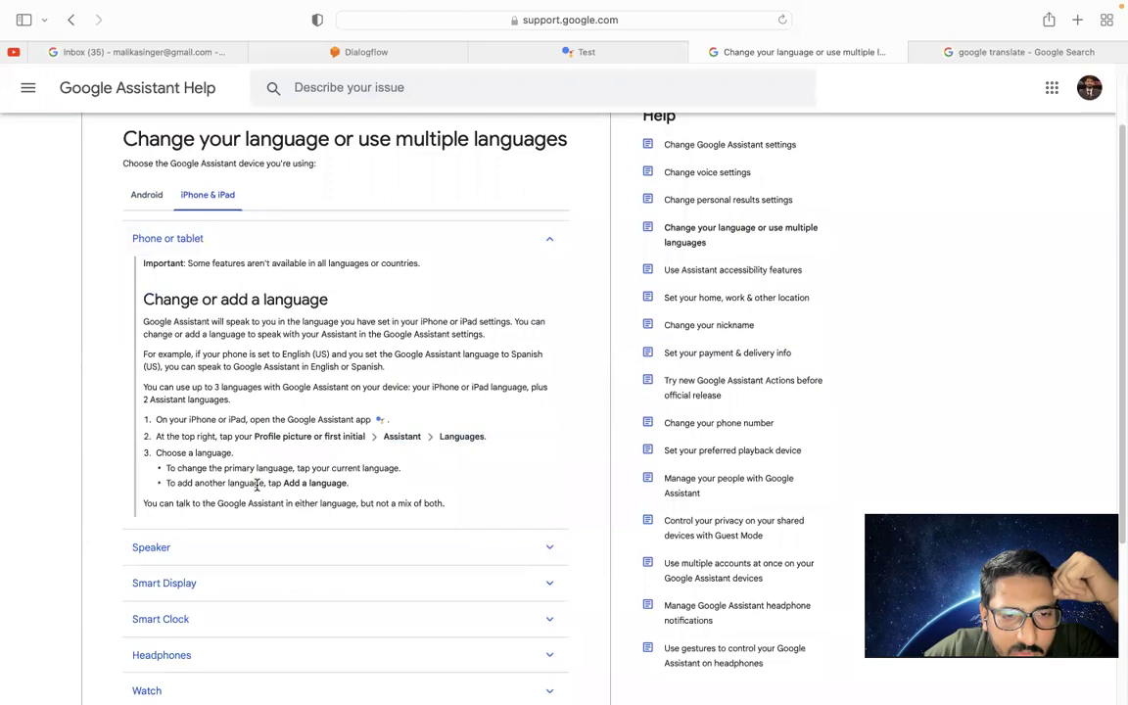
Look through the rest of the article and its related help topics, and return to the search results
{"action": "scroll", "coordinate": [256, 481], "scroll_direction": "down", "scroll_amount": 5}
{"action": "scroll", "coordinate": [254, 489], "scroll_direction": "up", "scroll_amount": 7}
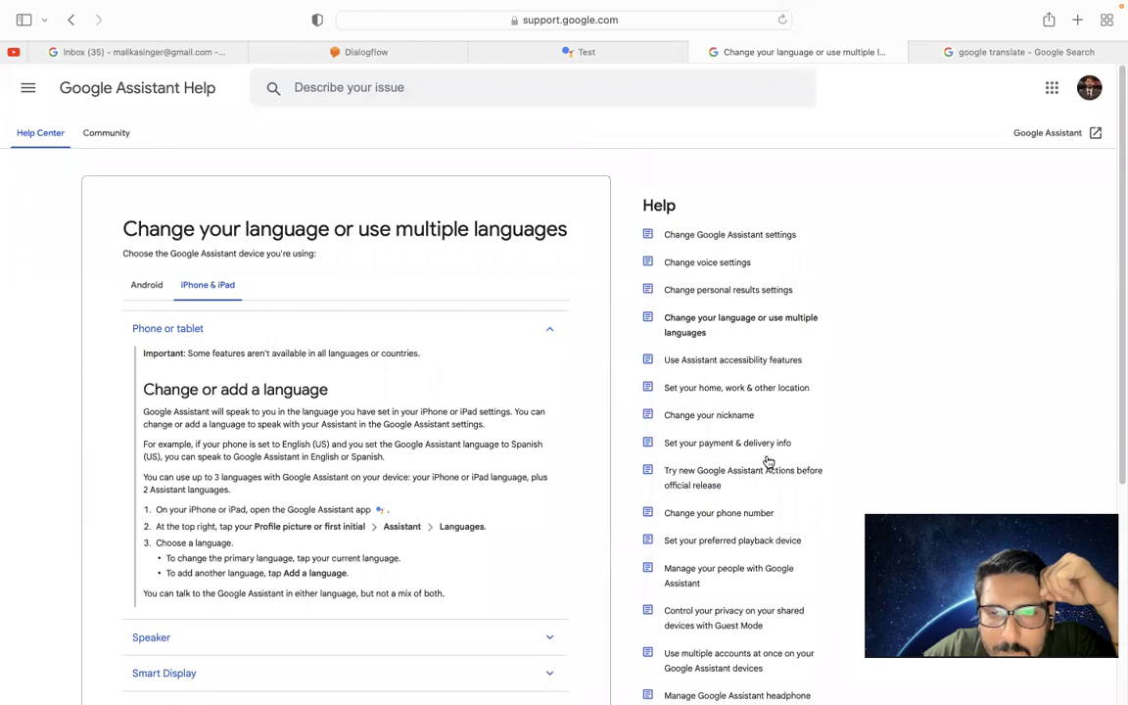
{"action": "scroll", "coordinate": [749, 480], "scroll_direction": "down", "scroll_amount": 1}
{"action": "scroll", "coordinate": [742, 487], "scroll_direction": "down", "scroll_amount": 1}
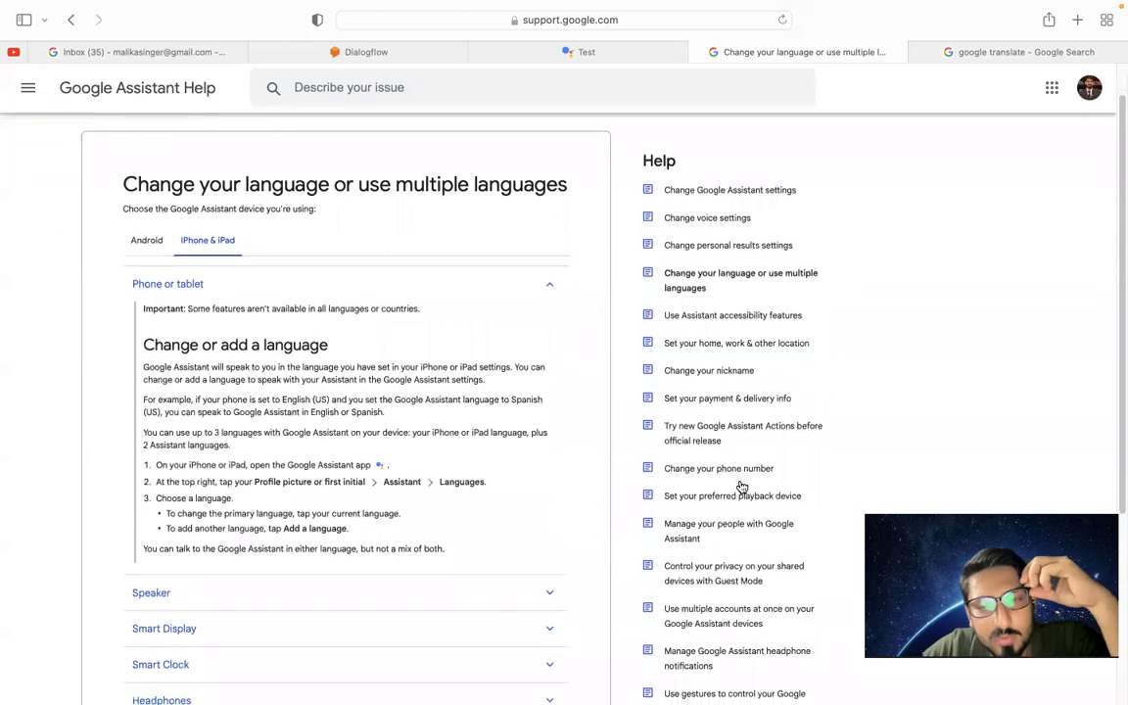
{"action": "scroll", "coordinate": [741, 486], "scroll_direction": "down", "scroll_amount": 3}
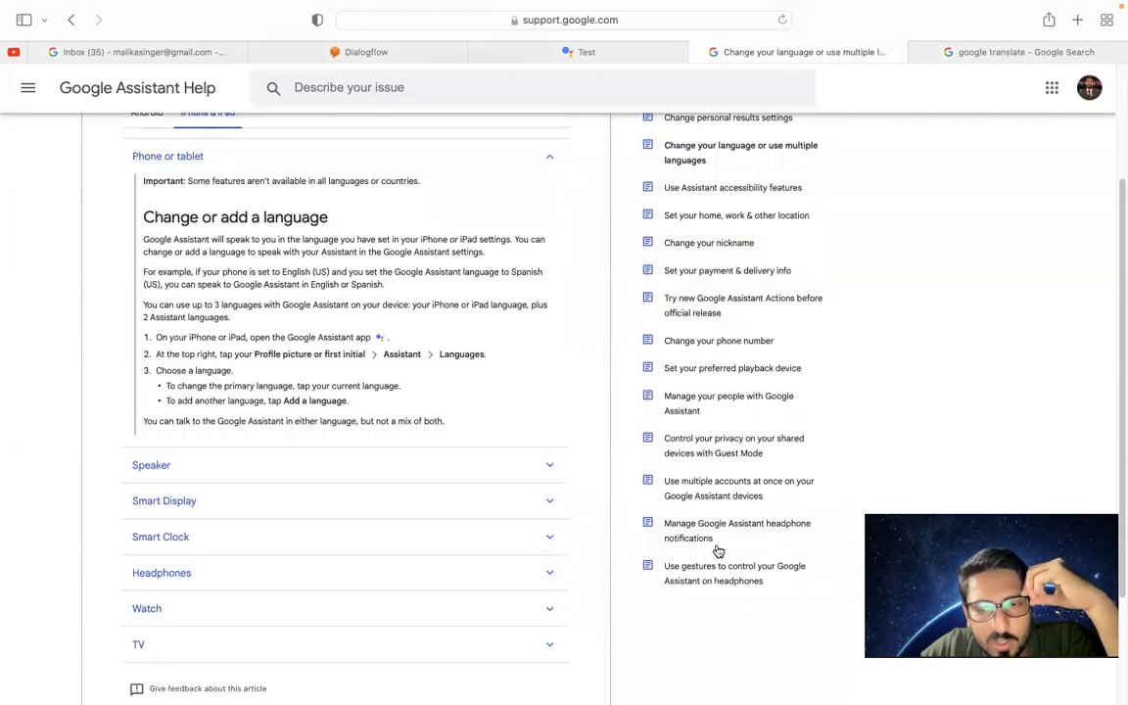
{"action": "scroll", "coordinate": [718, 551], "scroll_direction": "down", "scroll_amount": 2}
{"action": "key", "text": "super+r"}
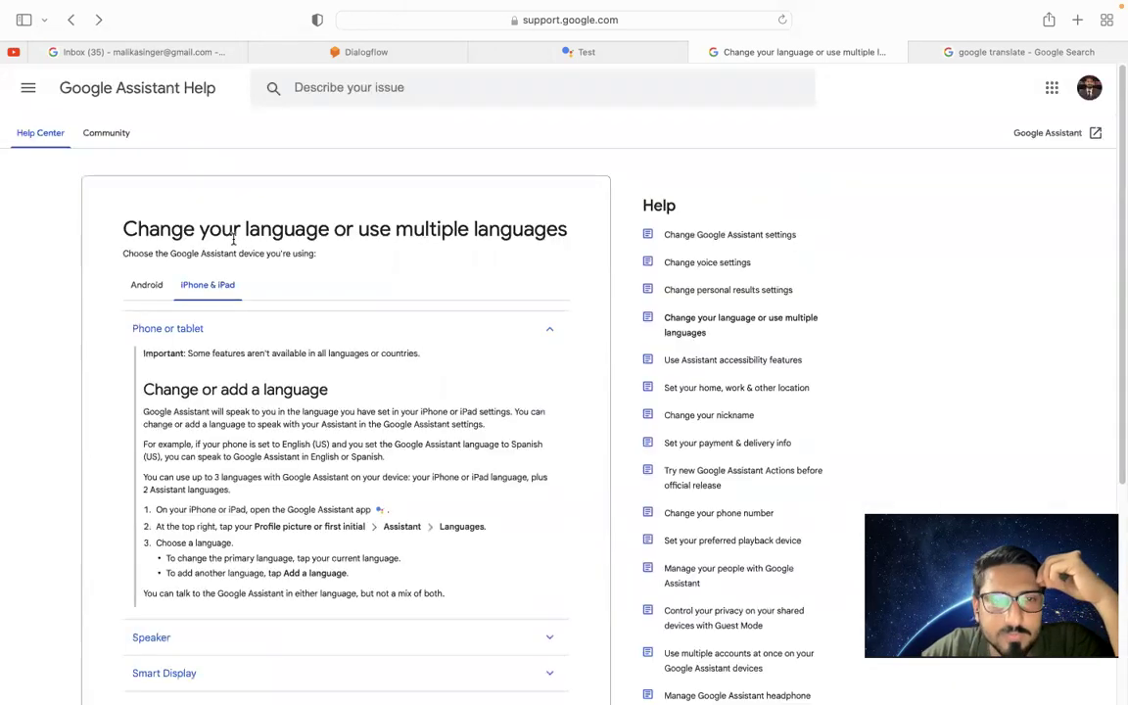
{"action": "scroll", "coordinate": [240, 232], "scroll_direction": "left", "scroll_amount": 5}
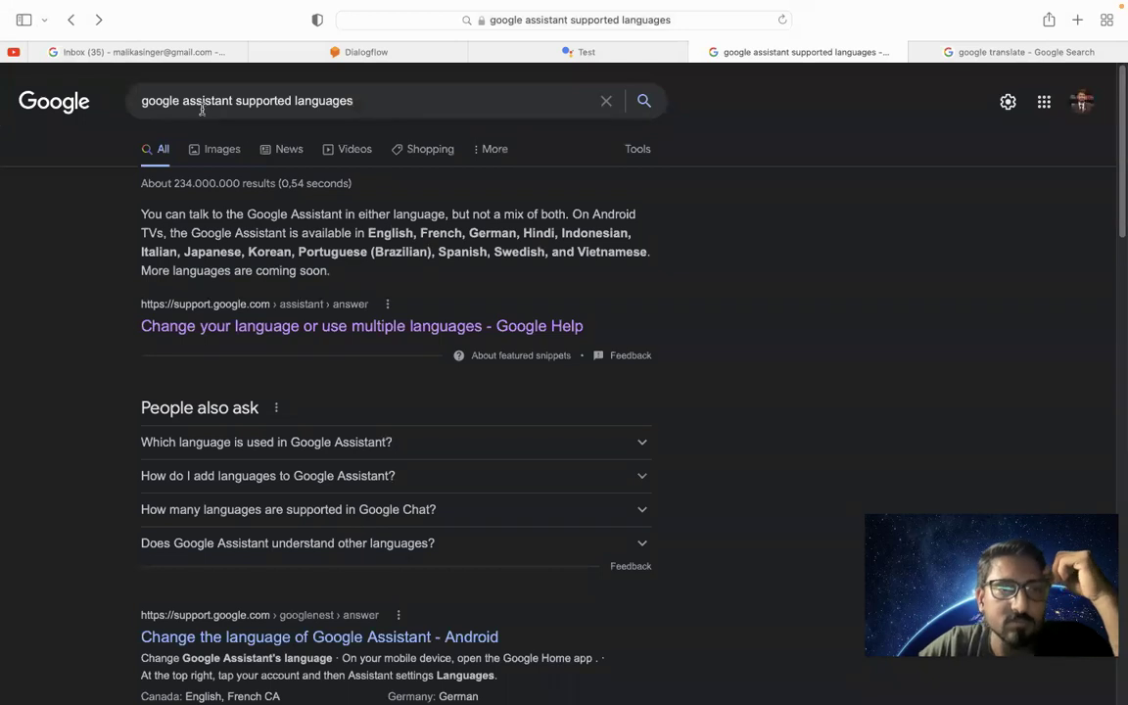
Reword the web search as "supported languages google assistant" and run it
{"action": "double_click", "coordinate": [202, 101]}
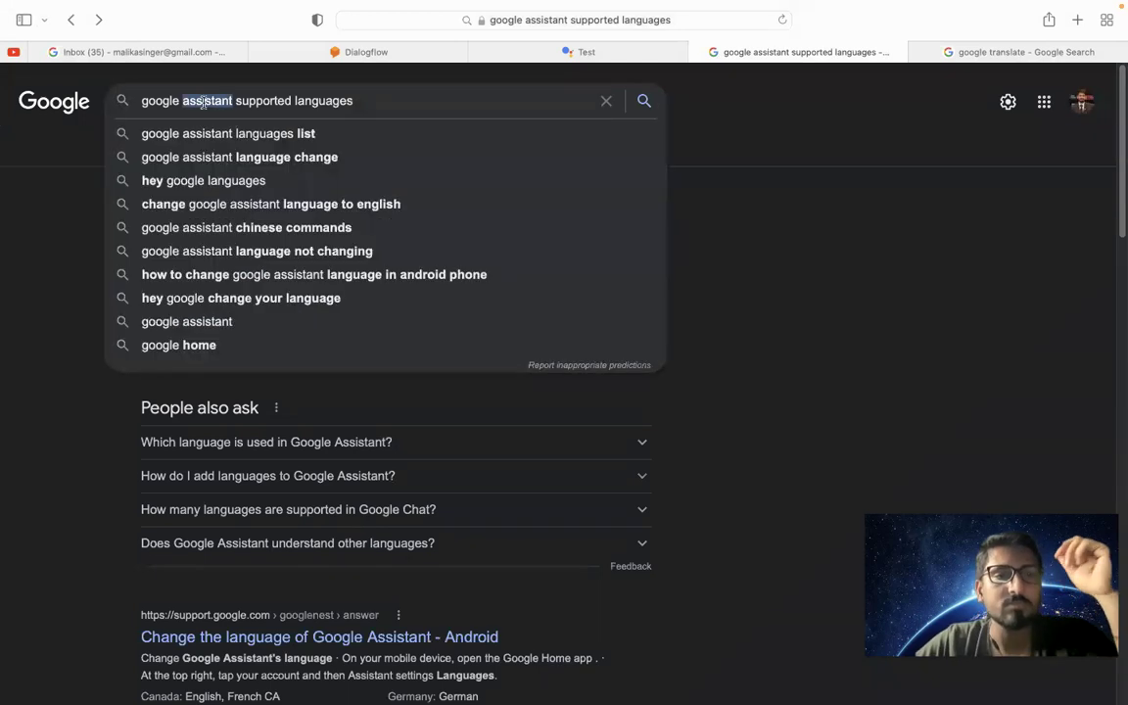
{"action": "double_click", "coordinate": [335, 102]}
{"action": "left_click_drag", "start_coordinate": [232, 102], "coordinate": [74, 100]}
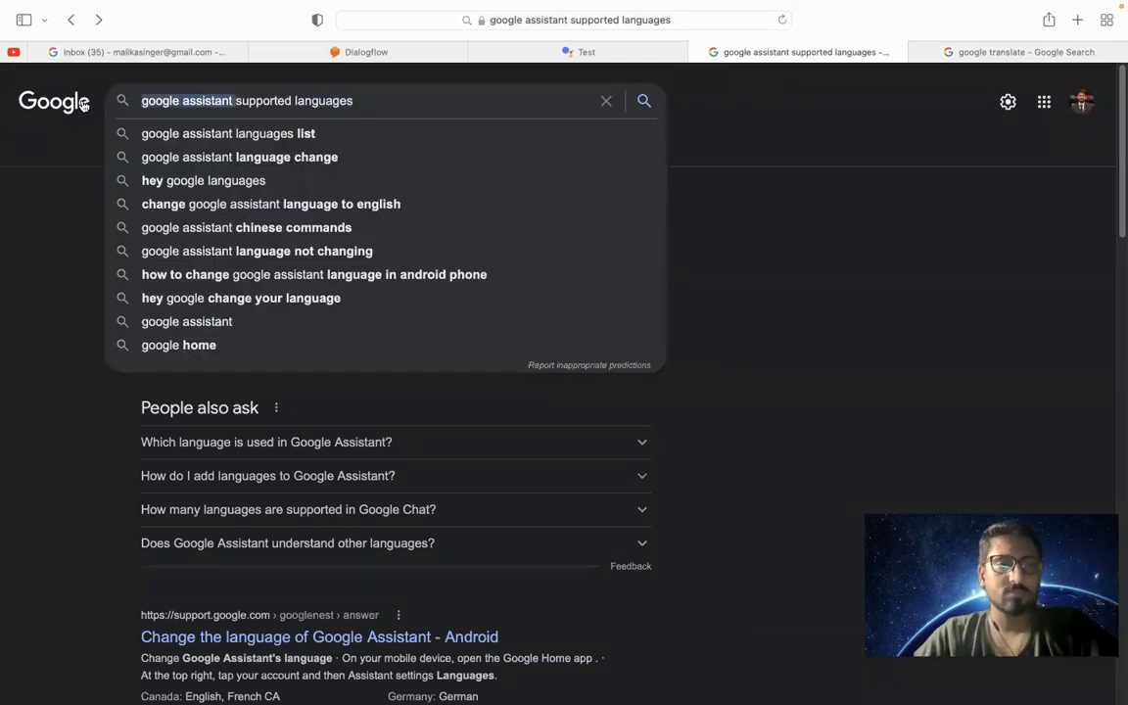
{"action": "key", "text": "BackSpace"}
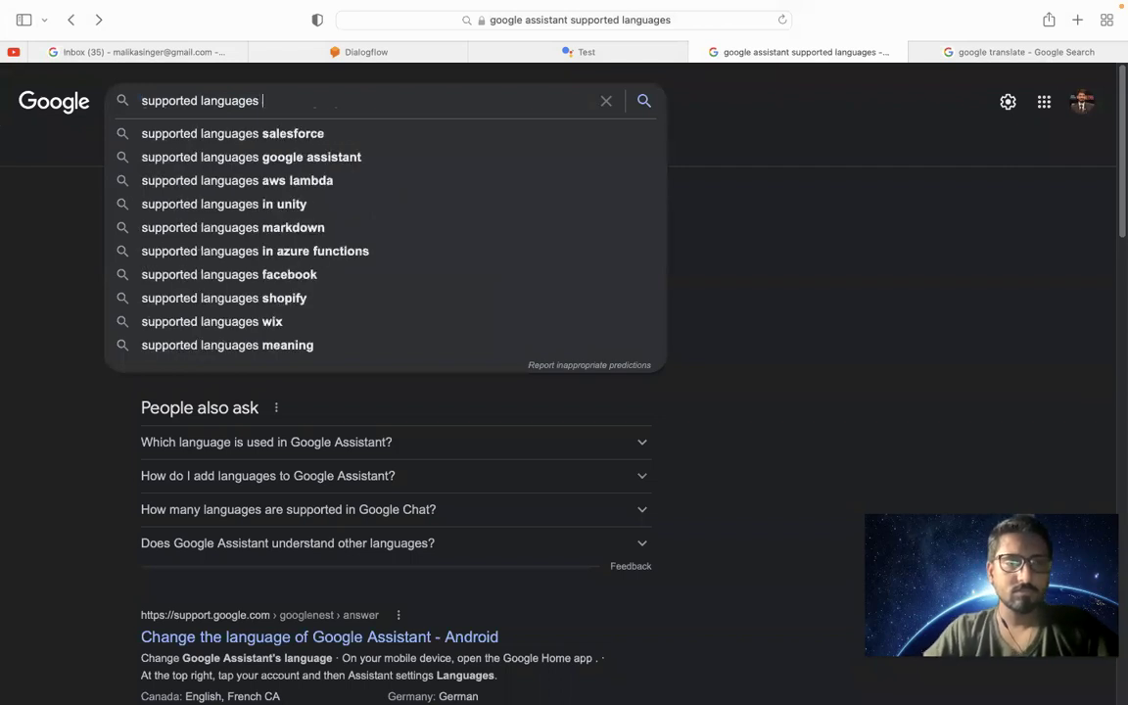
{"action": "type", "text": "g"}
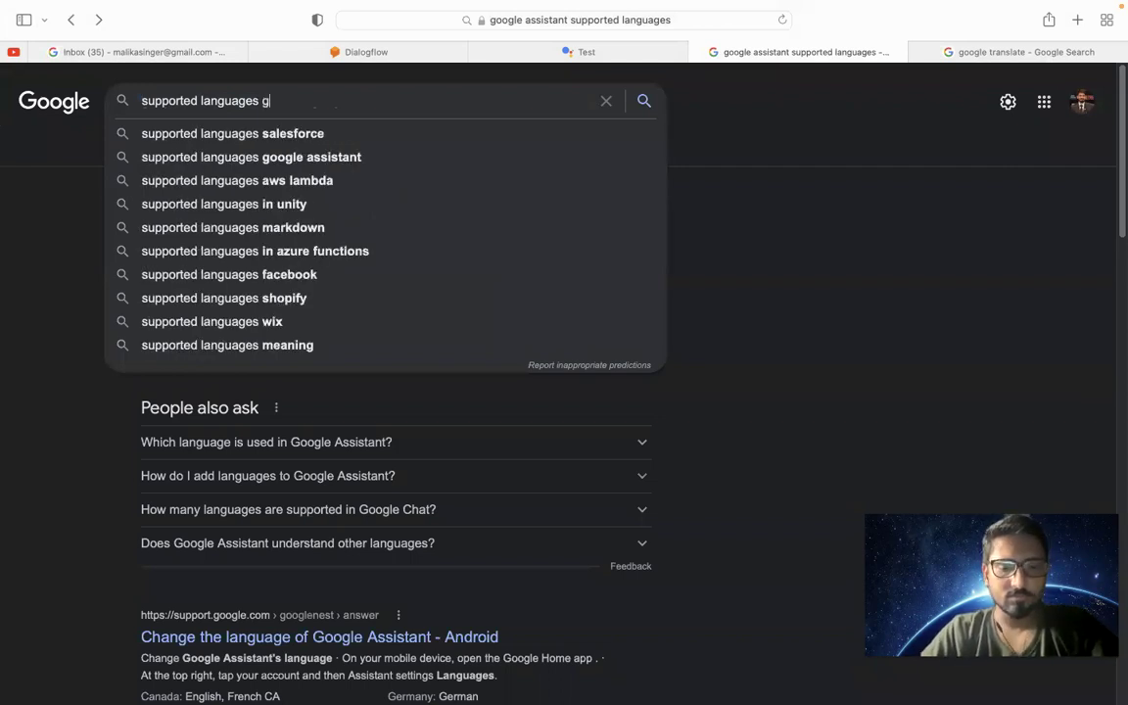
{"action": "type", "text": "oogle assistant"}
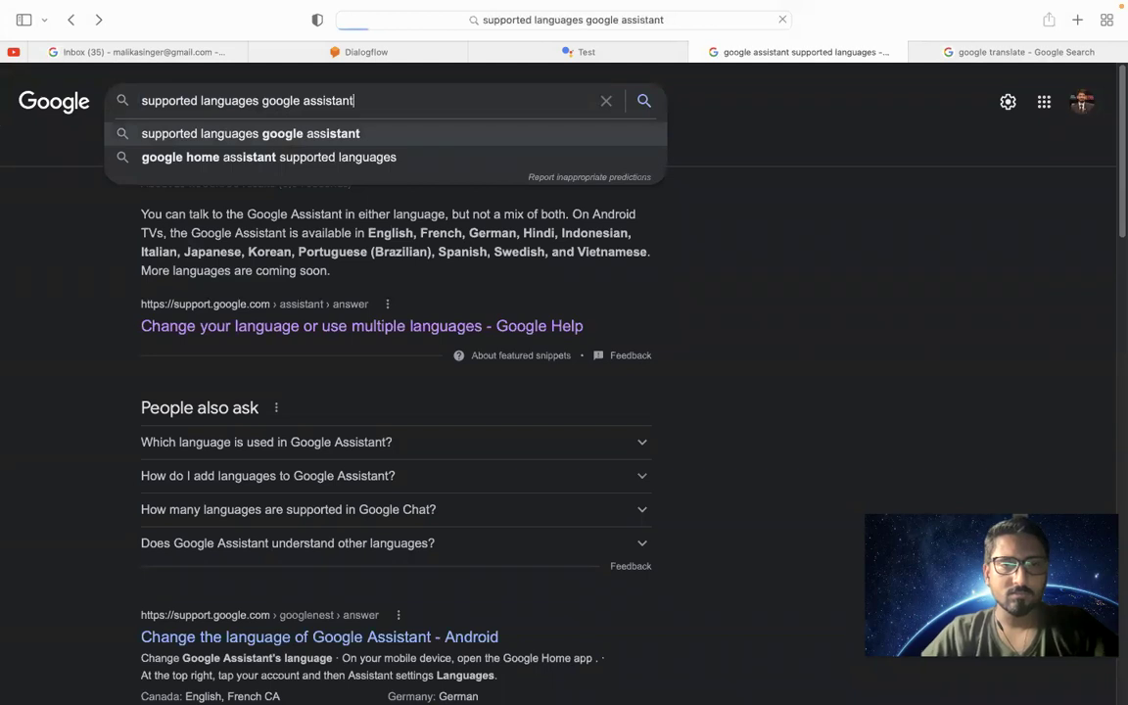
{"action": "key", "text": "Return"}
Open the result "Change the language of Google Assistant - Android" and find its "Languages you can use" section
{"action": "scroll", "coordinate": [15, 426], "scroll_direction": "down", "scroll_amount": 3}
{"action": "scroll", "coordinate": [15, 426], "scroll_direction": "down", "scroll_amount": 2}
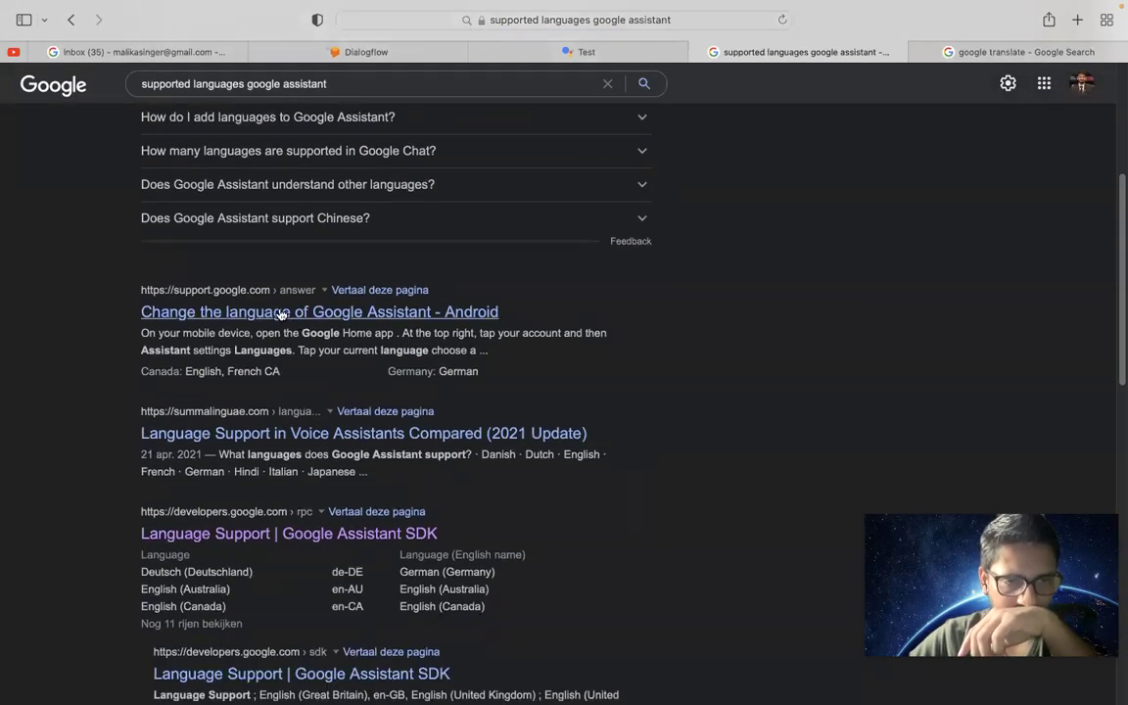
{"action": "left_click", "coordinate": [259, 313]}
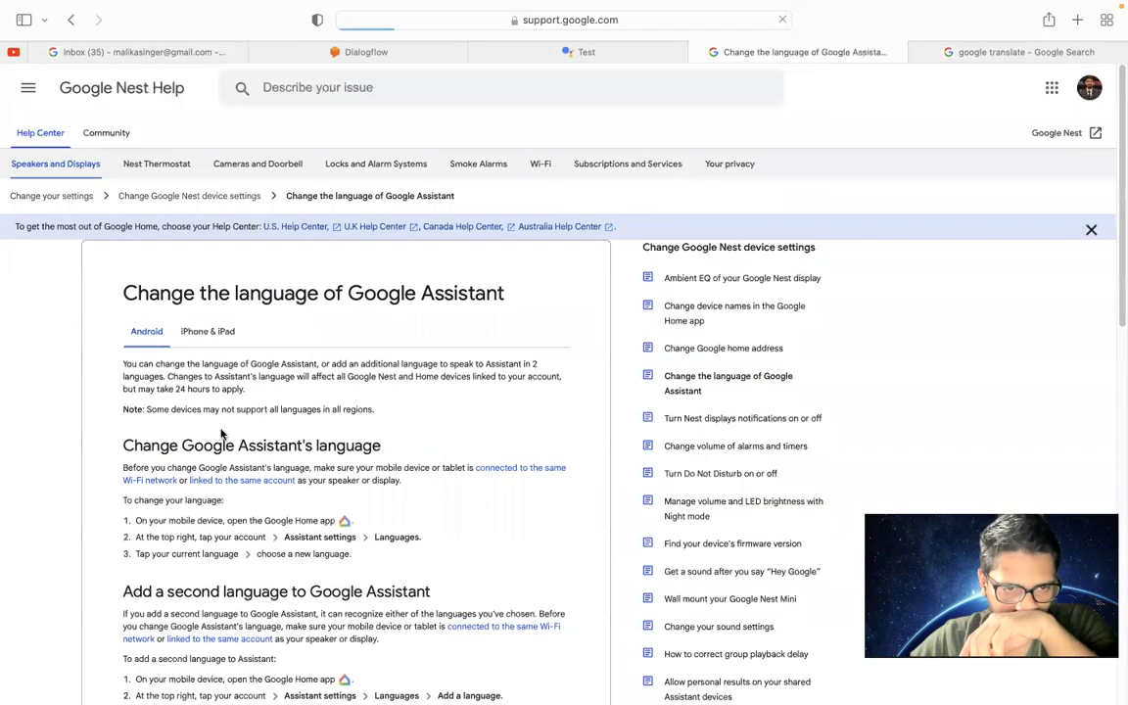
{"action": "scroll", "coordinate": [206, 509], "scroll_direction": "down", "scroll_amount": 4}
{"action": "scroll", "coordinate": [203, 506], "scroll_direction": "down", "scroll_amount": 5}
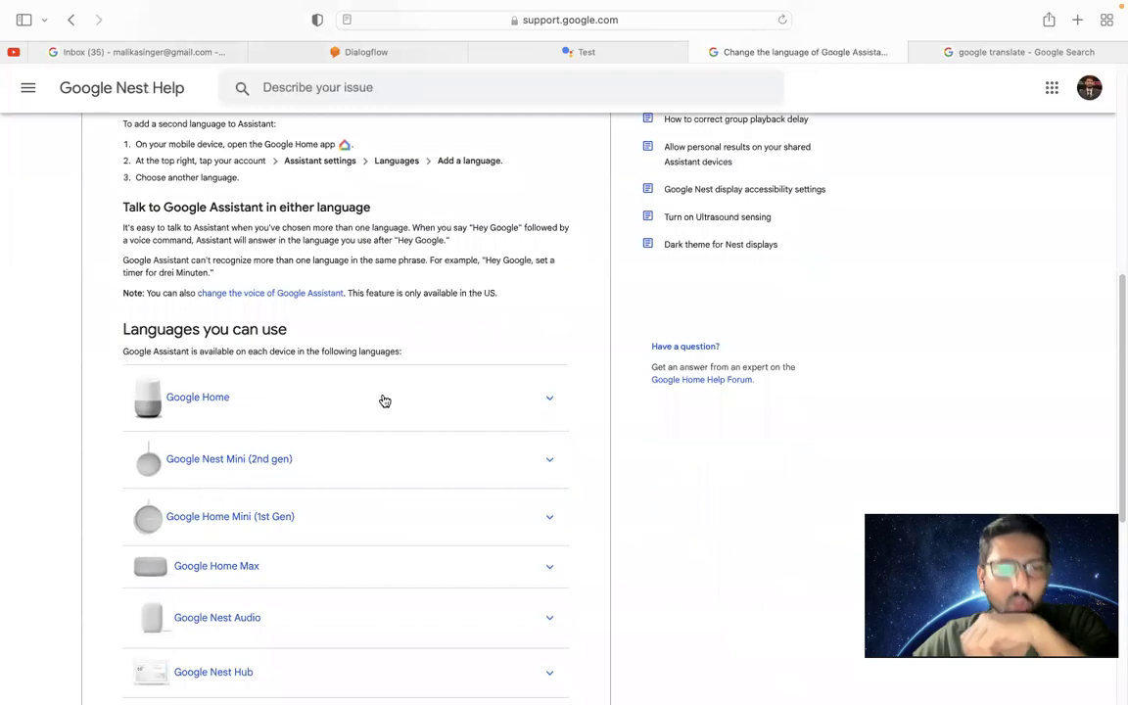
Expand the Google Home entry and examine its table of supported languages by country or region
{"action": "left_click", "coordinate": [385, 402]}
{"action": "left_click", "coordinate": [385, 403]}
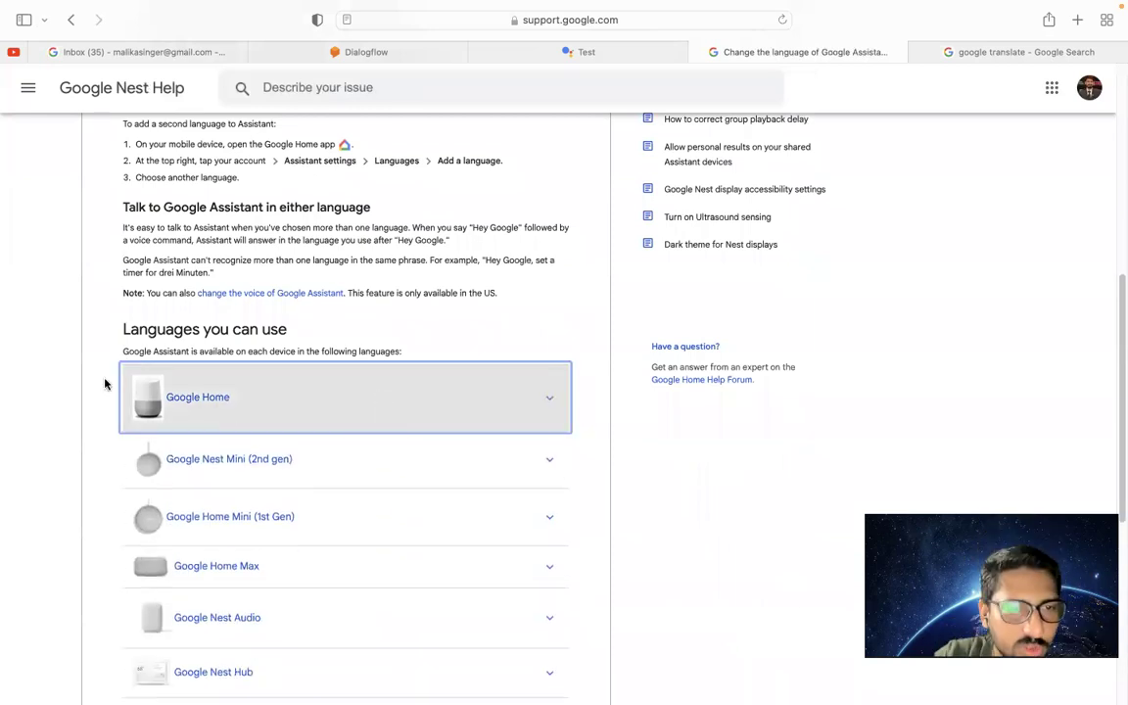
{"action": "scroll", "coordinate": [61, 483], "scroll_direction": "down", "scroll_amount": 2}
{"action": "scroll", "coordinate": [61, 483], "scroll_direction": "down", "scroll_amount": 2}
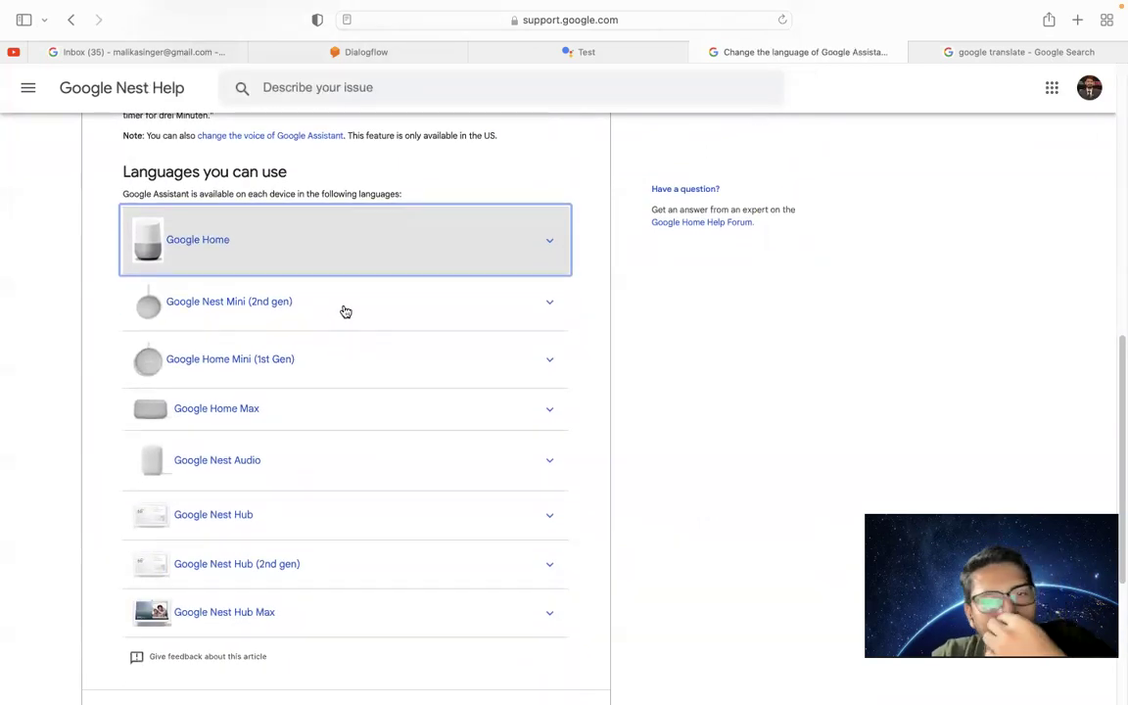
{"action": "left_click", "coordinate": [454, 236]}
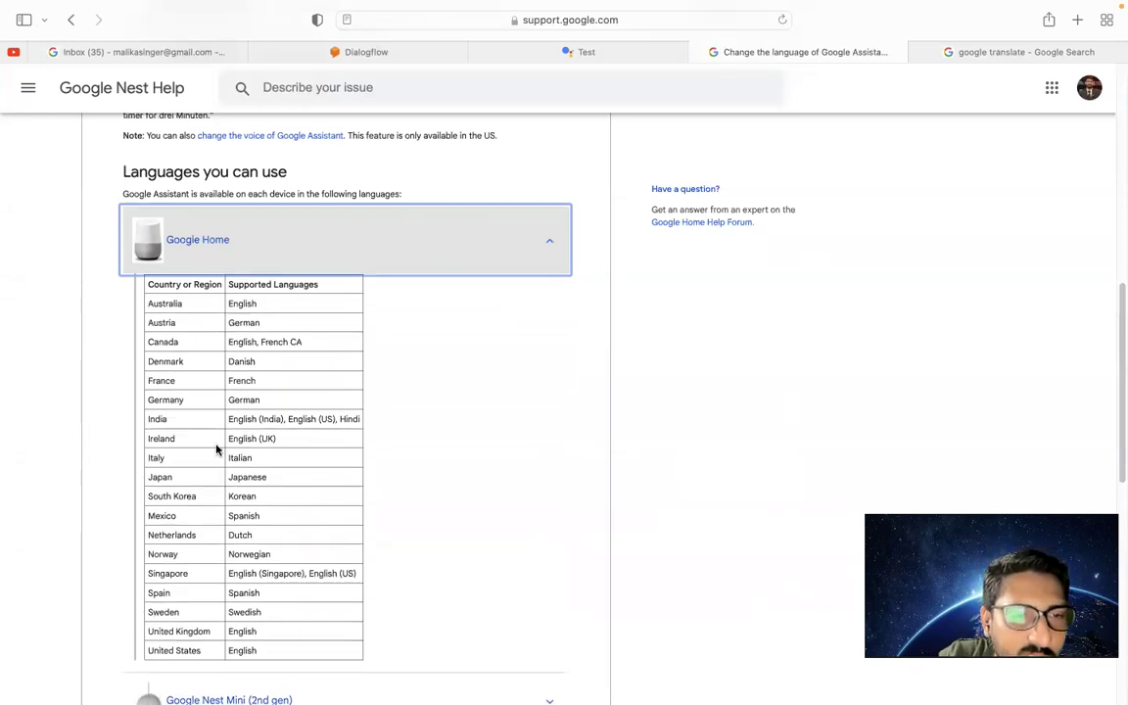
{"action": "scroll", "coordinate": [217, 448], "scroll_direction": "down", "scroll_amount": 2}
{"action": "scroll", "coordinate": [217, 449], "scroll_direction": "up", "scroll_amount": 1}
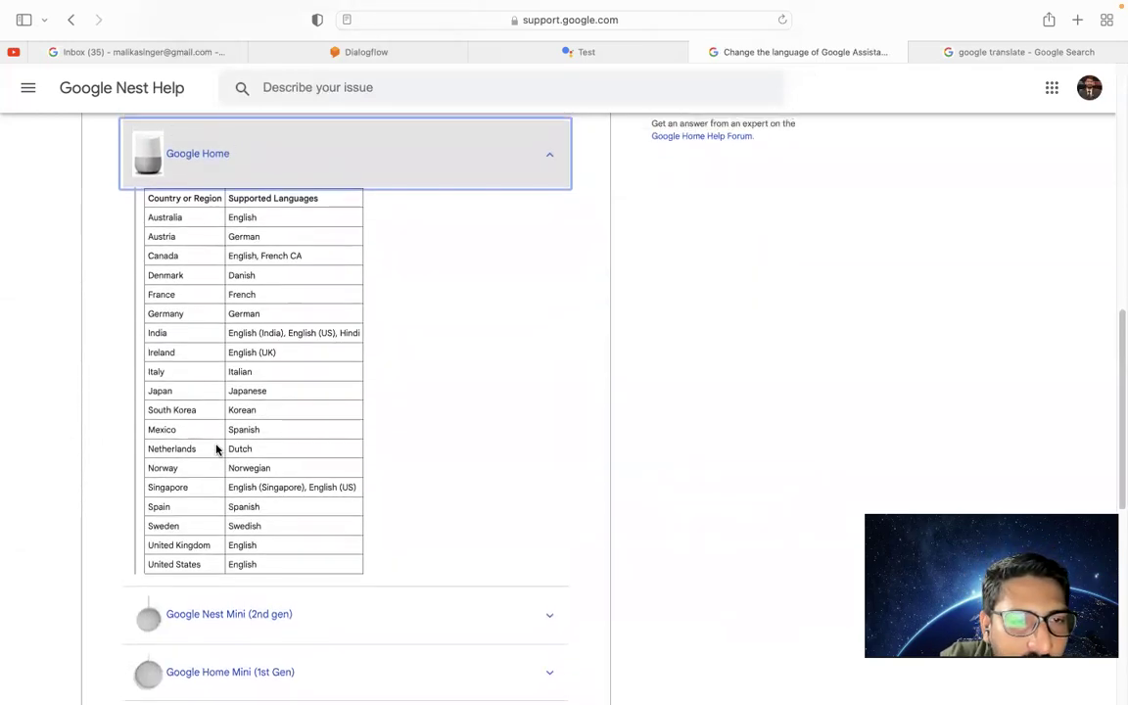
Highlight the India row and its languages in the Google Home table, clear the selection and recheck the table
{"action": "triple_click", "coordinate": [240, 334]}
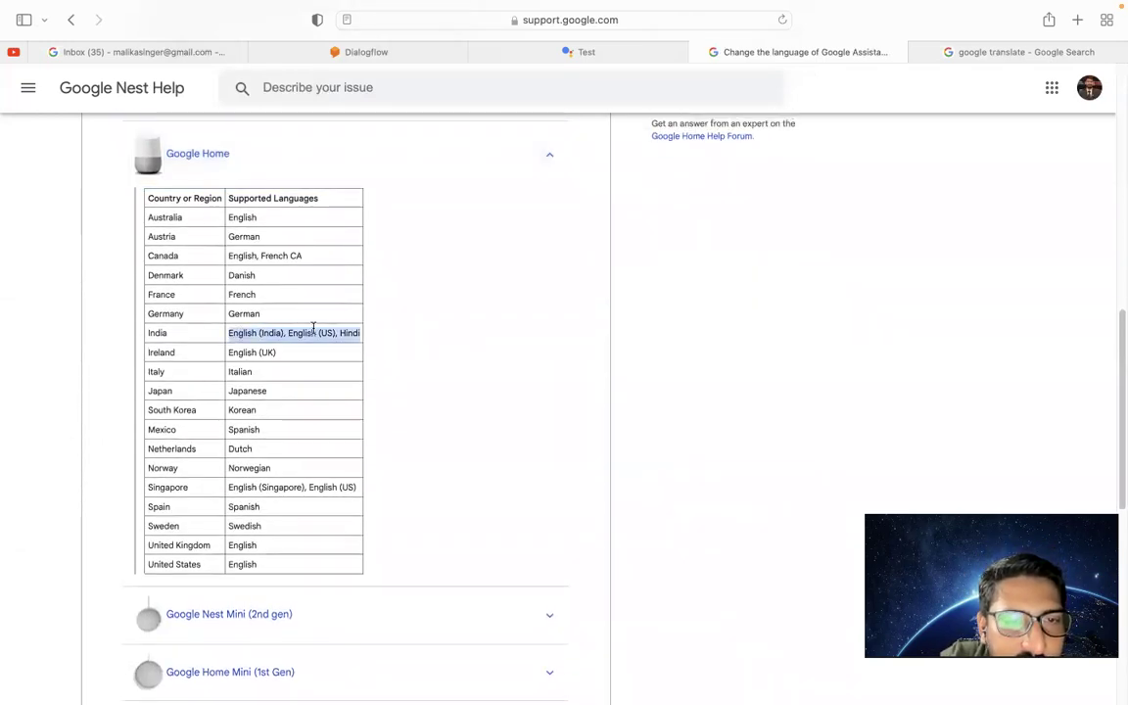
{"action": "double_click", "coordinate": [353, 333]}
{"action": "left_click_drag", "start_coordinate": [147, 333], "coordinate": [361, 334]}
{"action": "left_click", "coordinate": [195, 225]}
{"action": "scroll", "coordinate": [196, 225], "scroll_direction": "up", "scroll_amount": 3}
{"action": "scroll", "coordinate": [196, 224], "scroll_direction": "down", "scroll_amount": 3}
{"action": "scroll", "coordinate": [197, 225], "scroll_direction": "up", "scroll_amount": 2}
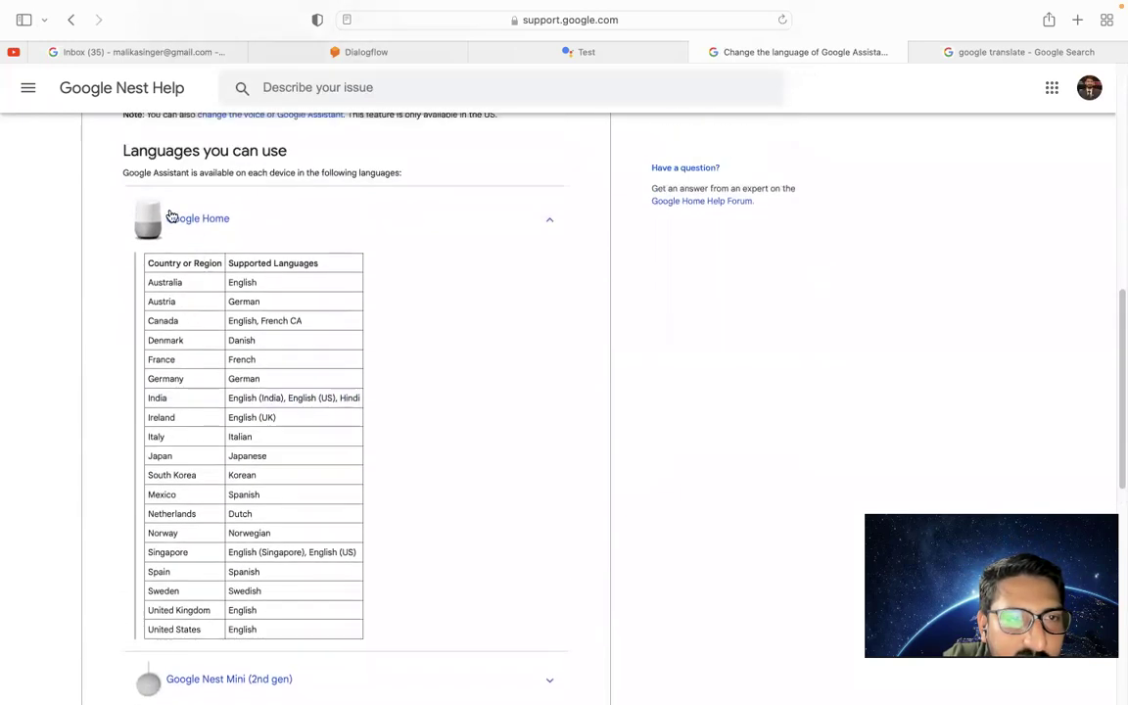
Expand the Google Nest Mini (2nd gen) entry, review its supported languages and collapse it again
{"action": "scroll", "coordinate": [184, 431], "scroll_direction": "down", "scroll_amount": 5}
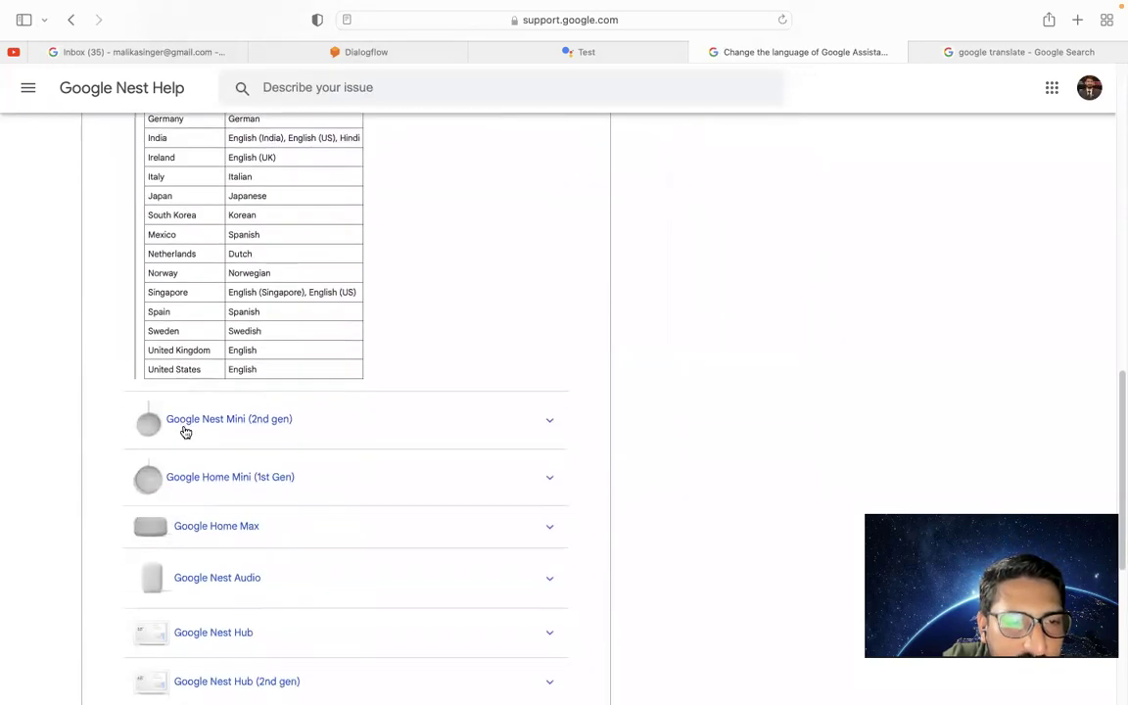
{"action": "left_click", "coordinate": [318, 415]}
{"action": "scroll", "coordinate": [317, 415], "scroll_direction": "down", "scroll_amount": 3}
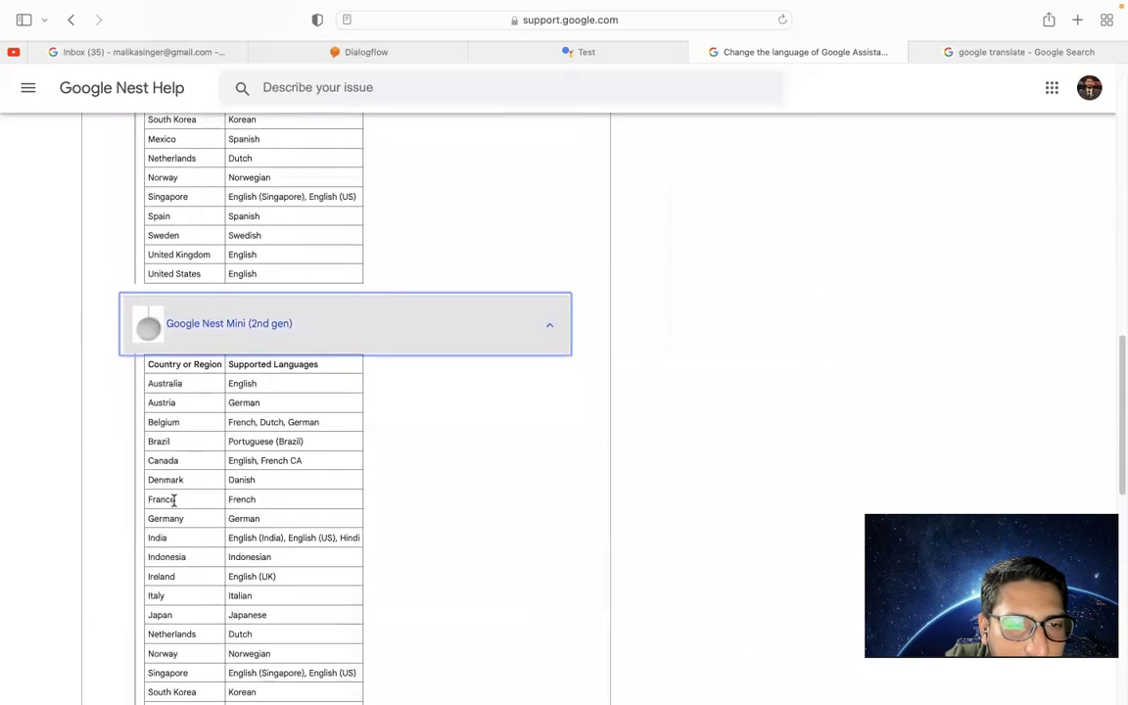
{"action": "scroll", "coordinate": [174, 504], "scroll_direction": "up", "scroll_amount": 2}
{"action": "left_click", "coordinate": [318, 324]}
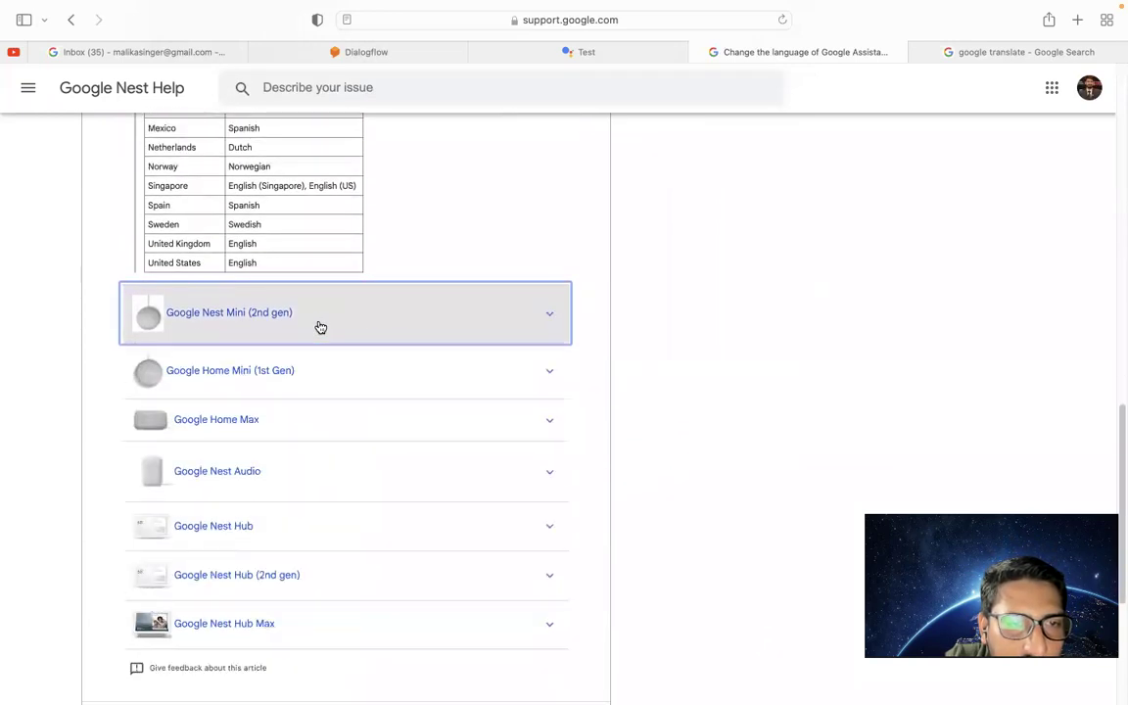
Expand the Google Home Mini (1st Gen) entry and highlight the languages supported for India in its table
{"action": "left_click", "coordinate": [320, 370]}
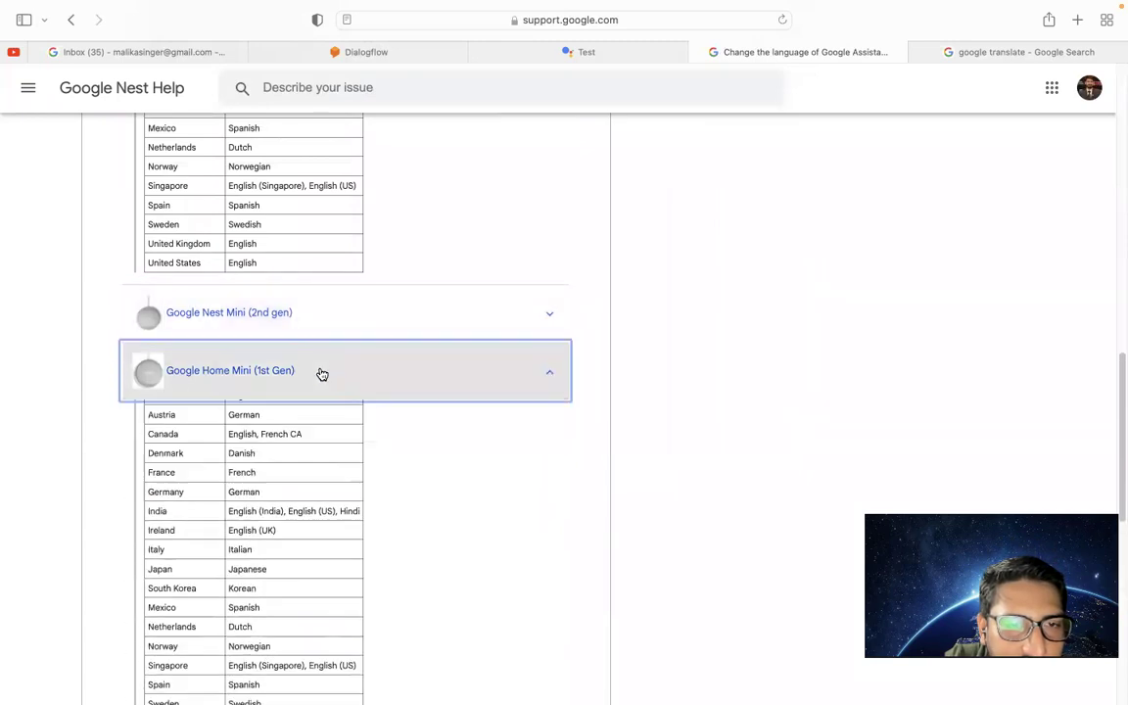
{"action": "scroll", "coordinate": [219, 474], "scroll_direction": "down", "scroll_amount": 2}
{"action": "scroll", "coordinate": [219, 473], "scroll_direction": "down", "scroll_amount": 1}
{"action": "triple_click", "coordinate": [346, 411]}
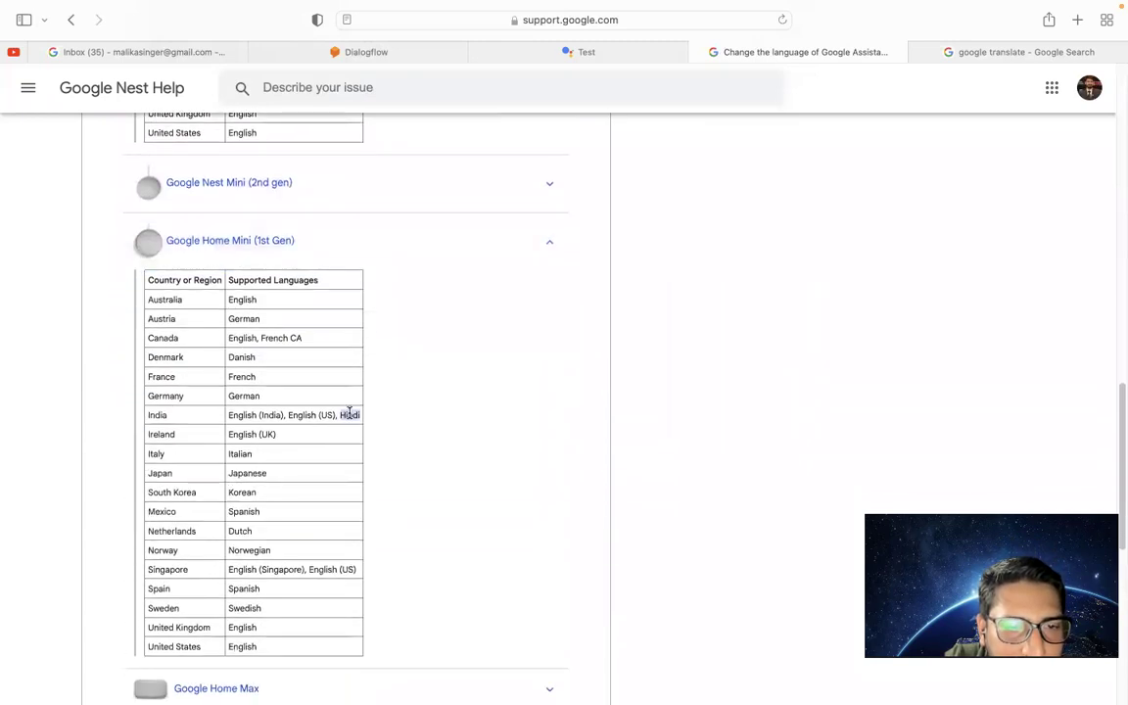
{"action": "scroll", "coordinate": [164, 434], "scroll_direction": "down", "scroll_amount": 1}
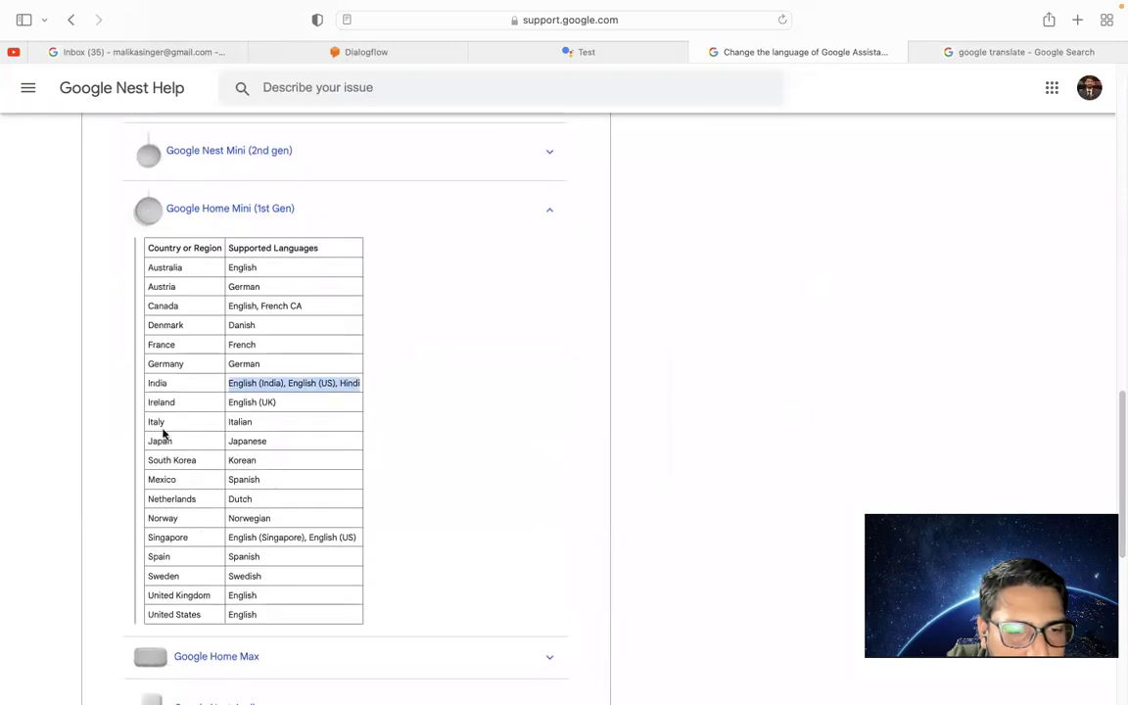
Expand the Google Nest Mini (2nd gen) entry again and examine its table of supported languages by country or region
{"action": "scroll", "coordinate": [226, 410], "scroll_direction": "up", "scroll_amount": 3}
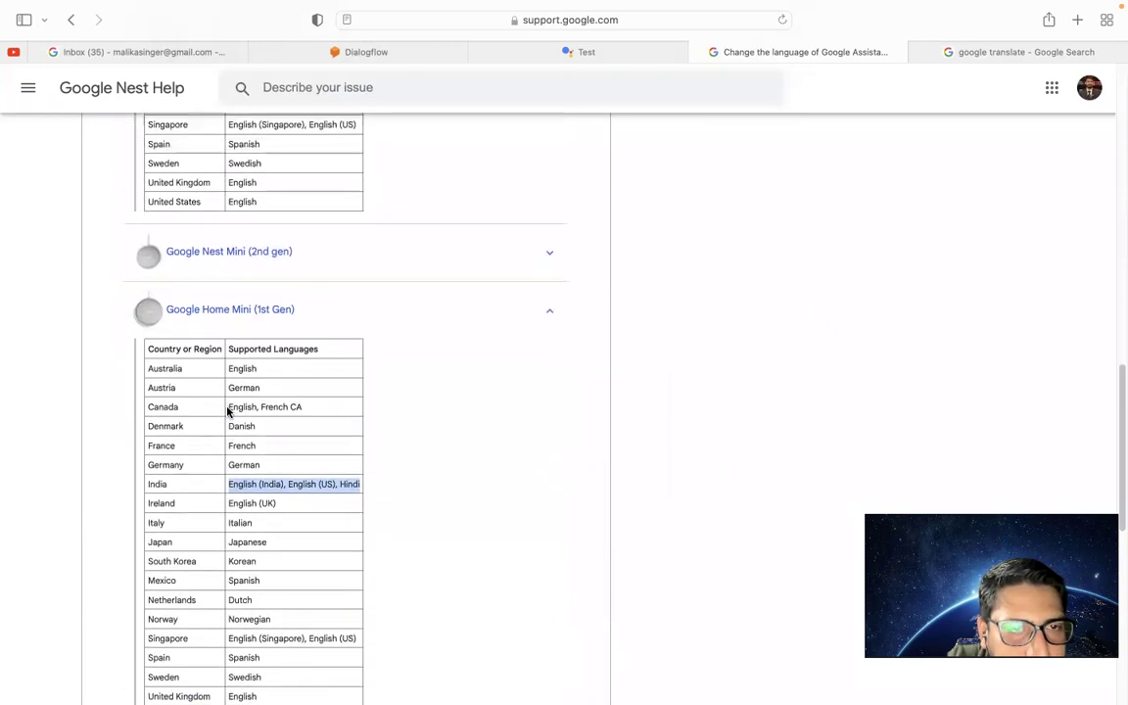
{"action": "left_click", "coordinate": [282, 260]}
{"action": "scroll", "coordinate": [244, 417], "scroll_direction": "down", "scroll_amount": 3}
{"action": "scroll", "coordinate": [244, 419], "scroll_direction": "down", "scroll_amount": 1}
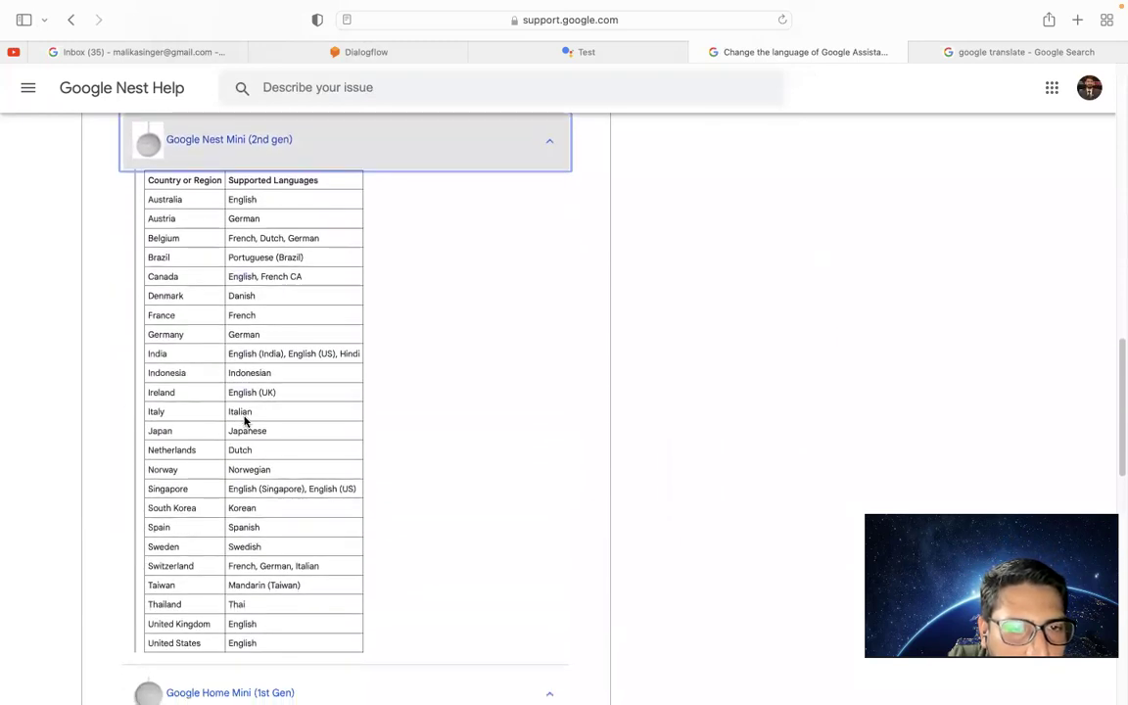
{"action": "scroll", "coordinate": [245, 422], "scroll_direction": "down", "scroll_amount": 1}
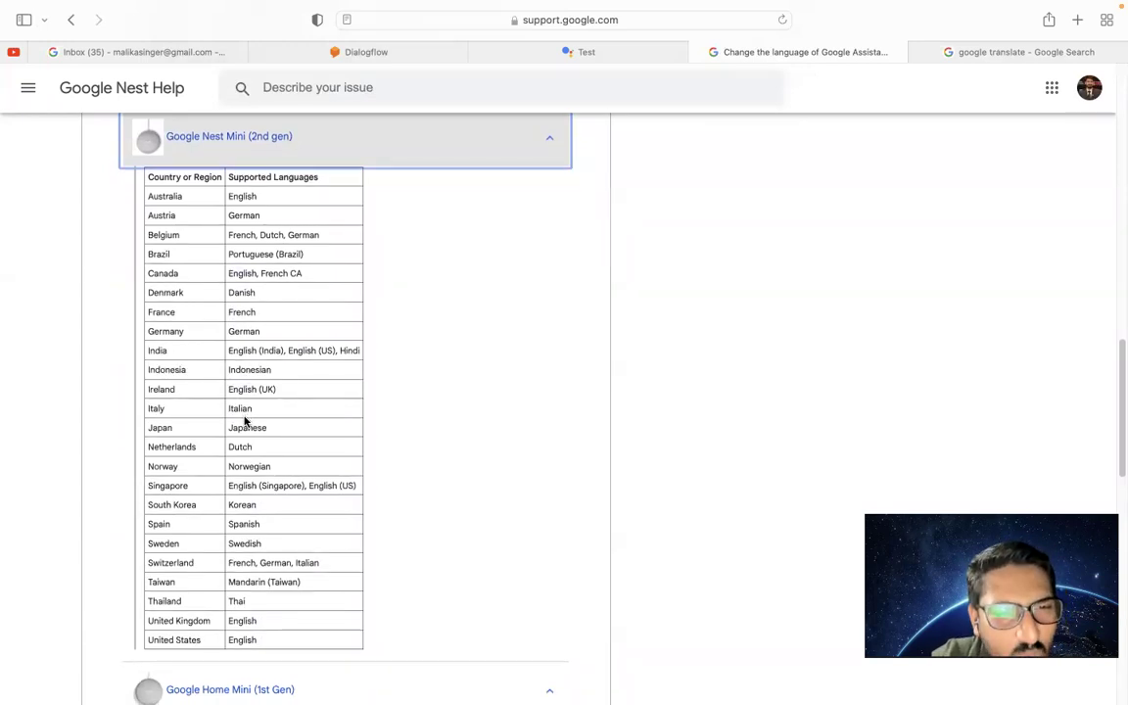
{"action": "scroll", "coordinate": [245, 421], "scroll_direction": "down", "scroll_amount": 3}
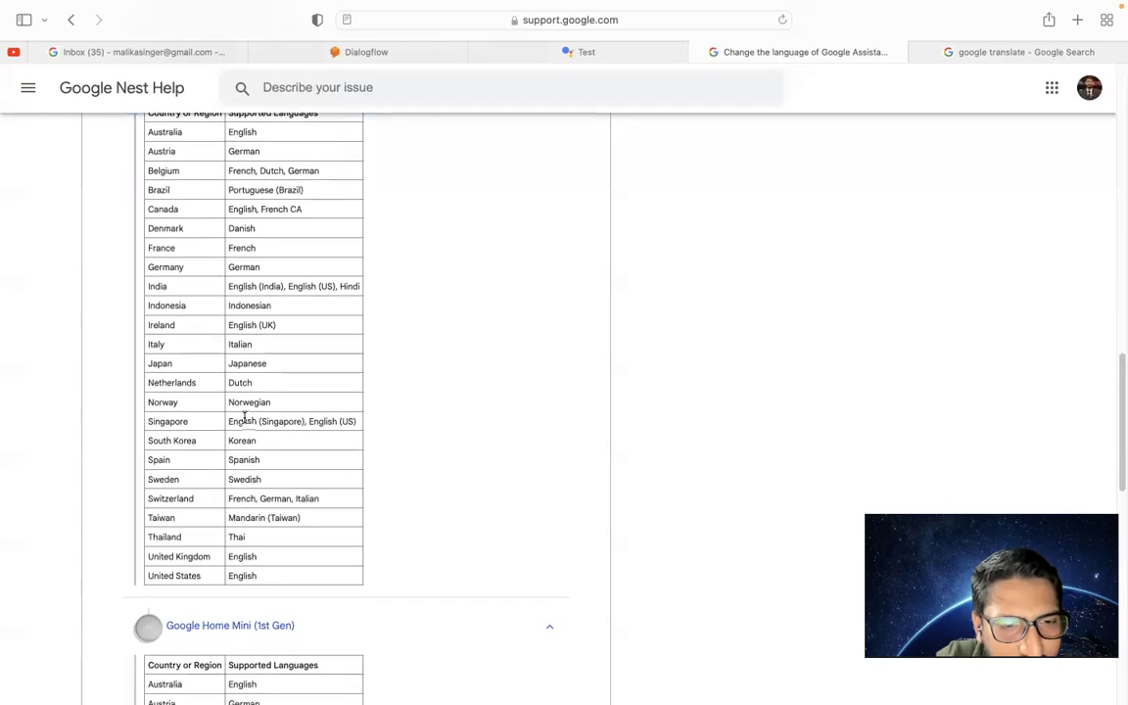
{"action": "scroll", "coordinate": [244, 419], "scroll_direction": "down", "scroll_amount": 15}
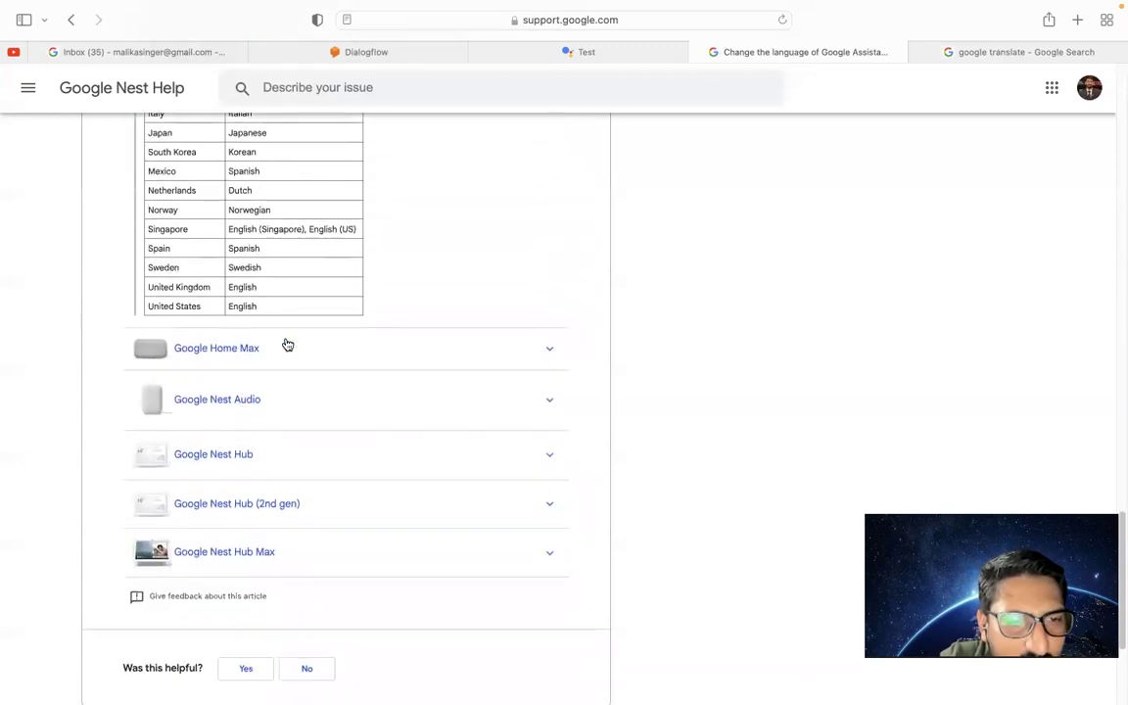
Expand the Google Home Max entry and review its supported languages by country or region
{"action": "left_click", "coordinate": [274, 356]}
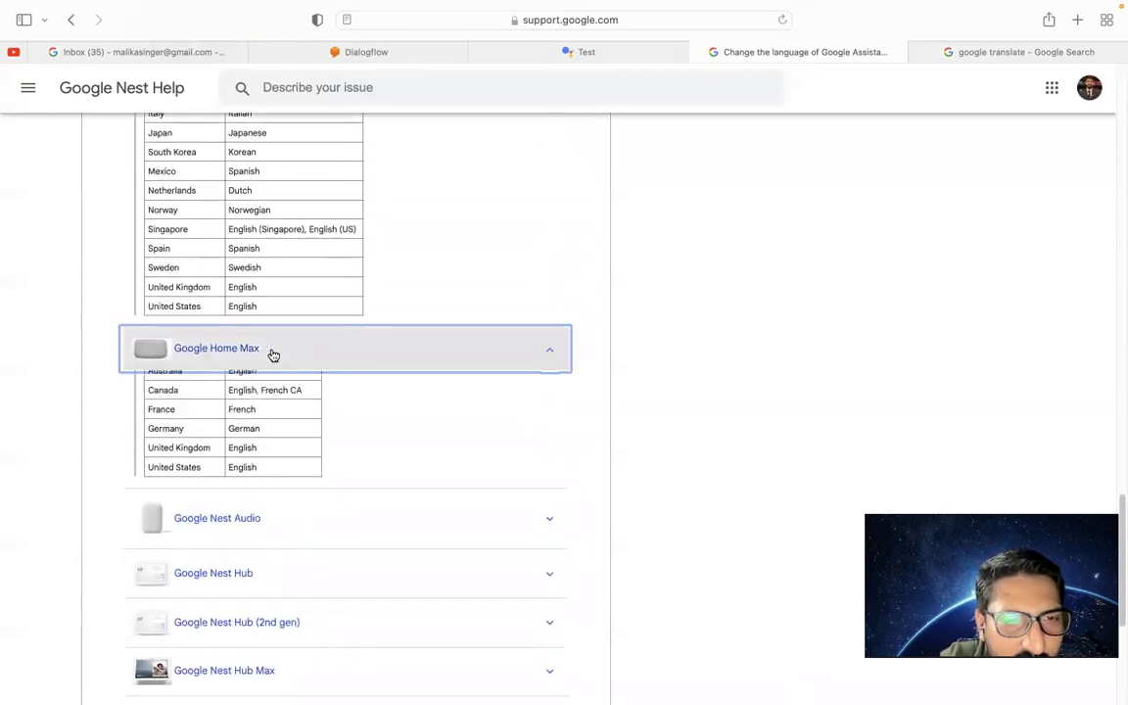
{"action": "scroll", "coordinate": [163, 451], "scroll_direction": "down", "scroll_amount": 1}
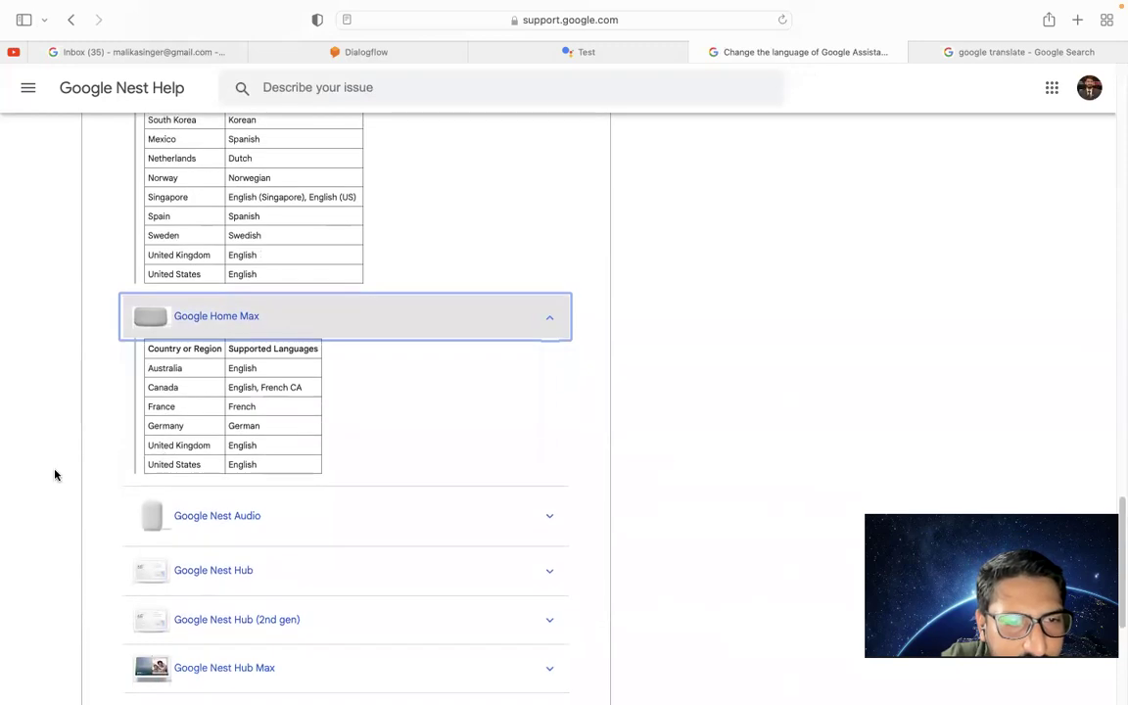
{"action": "scroll", "coordinate": [56, 475], "scroll_direction": "down", "scroll_amount": 1}
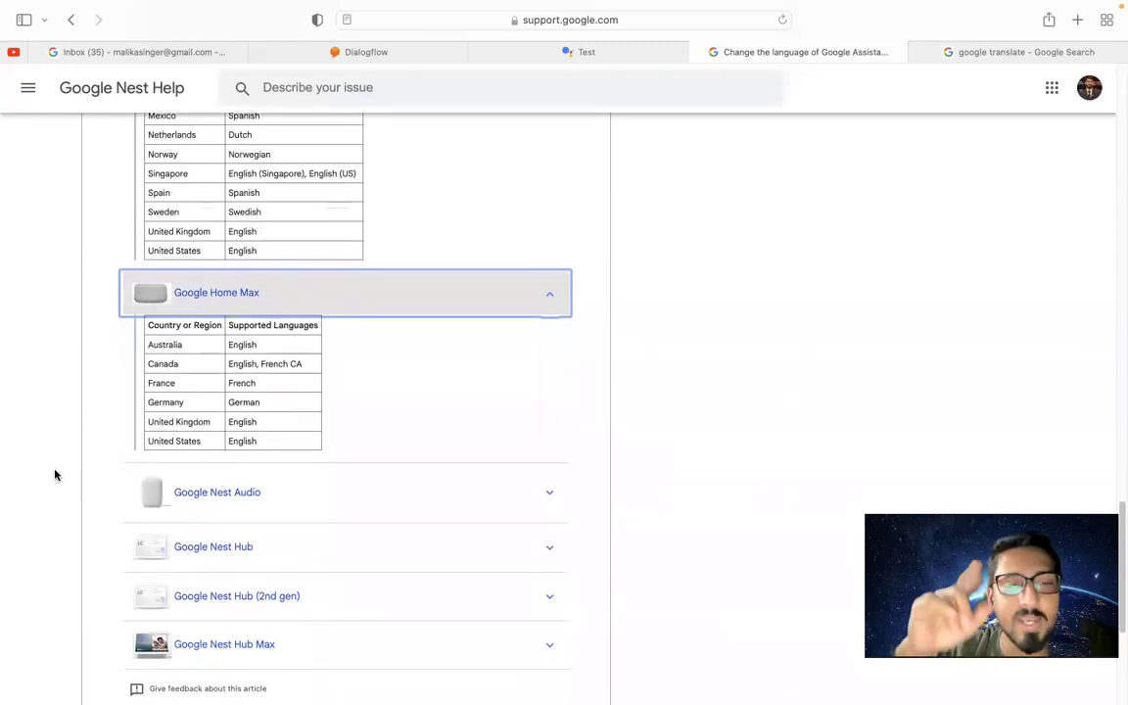
{"action": "scroll", "coordinate": [83, 478], "scroll_direction": "down", "scroll_amount": 4}
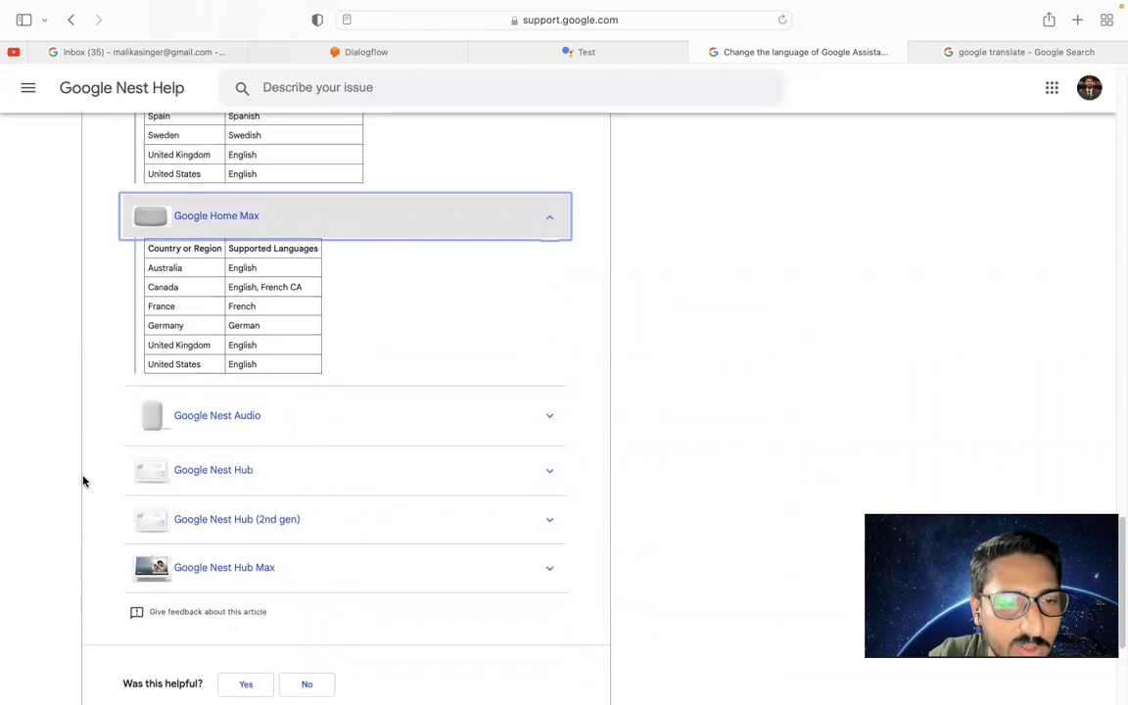
Expand the Google Nest Audio entry and review its table of supported languages
{"action": "left_click", "coordinate": [294, 390]}
{"action": "scroll", "coordinate": [86, 503], "scroll_direction": "down", "scroll_amount": 4}
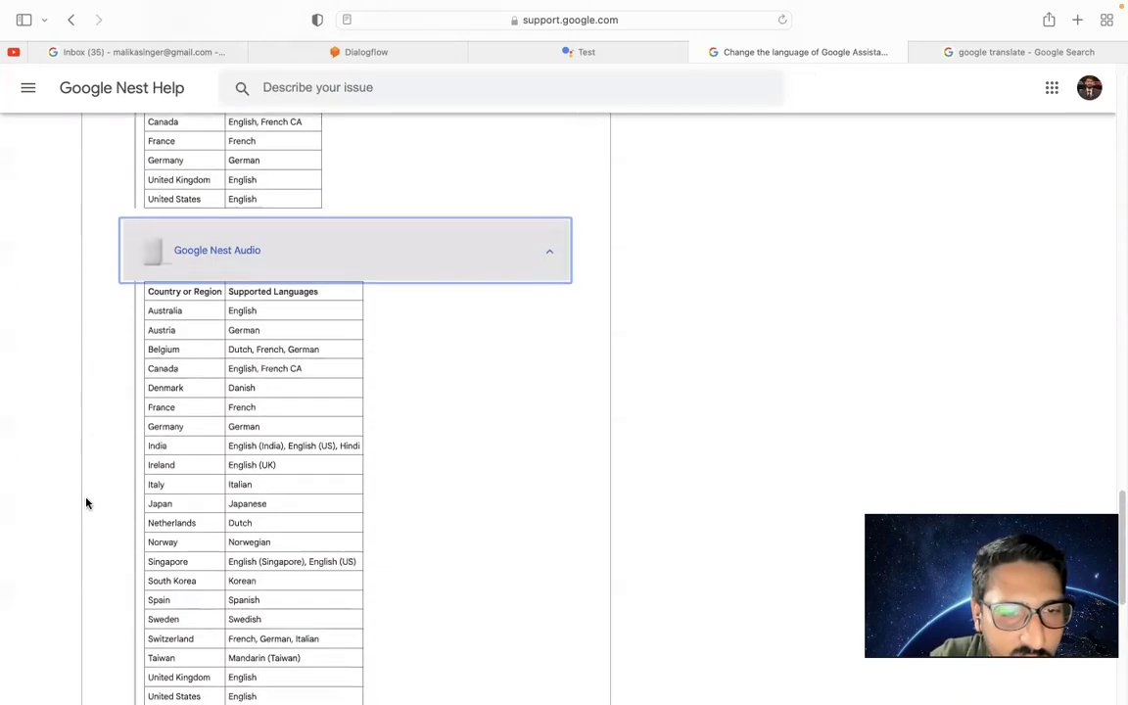
{"action": "scroll", "coordinate": [86, 503], "scroll_direction": "down", "scroll_amount": 5}
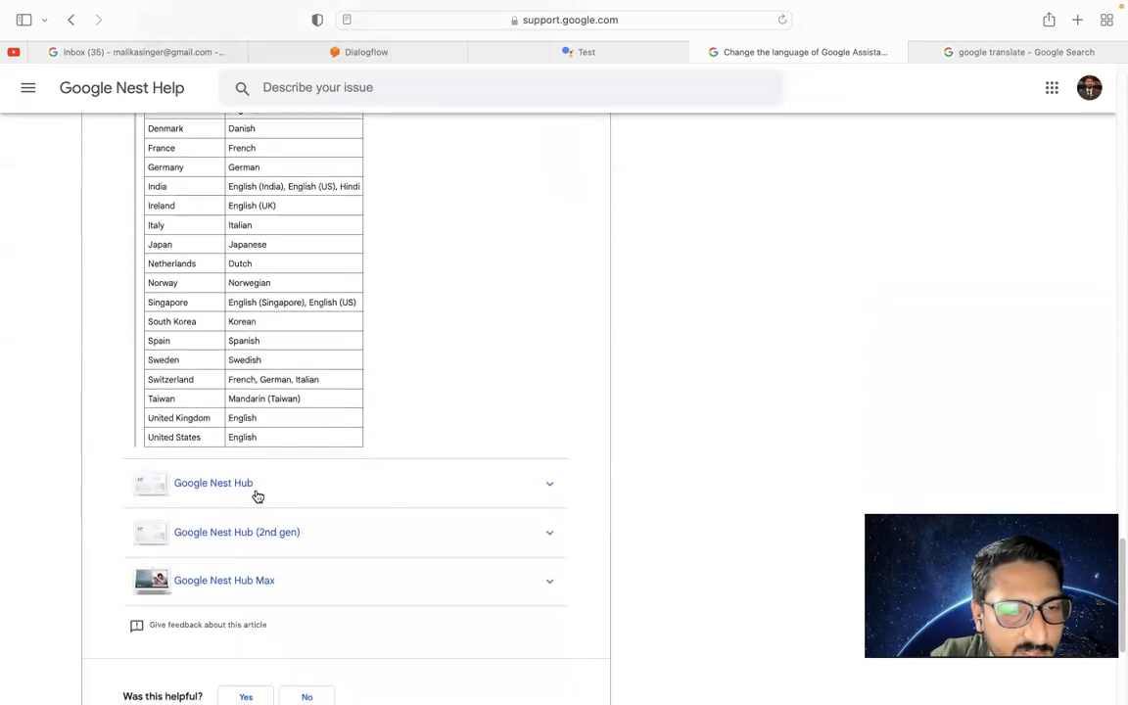
Return to the Google Home table, highlight India's languages and then a larger block of rows, and clear the selection
{"action": "scroll", "coordinate": [226, 378], "scroll_direction": "up", "scroll_amount": 15}
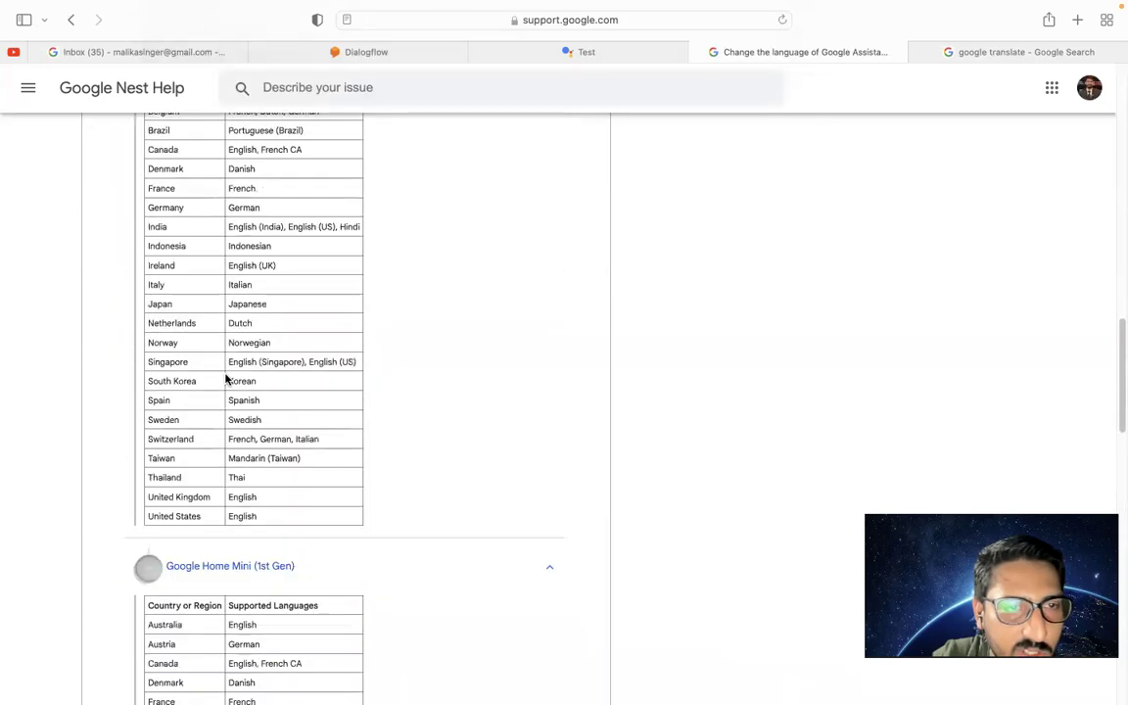
{"action": "scroll", "coordinate": [227, 378], "scroll_direction": "up", "scroll_amount": 10}
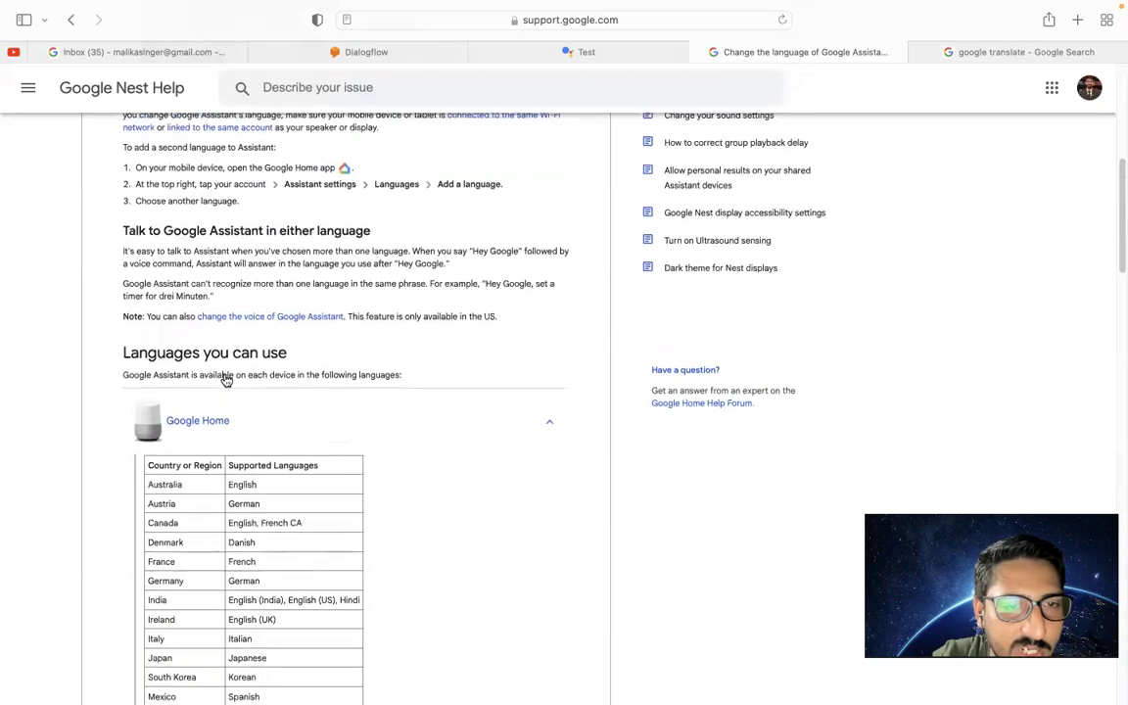
{"action": "scroll", "coordinate": [226, 380], "scroll_direction": "up", "scroll_amount": 1}
{"action": "scroll", "coordinate": [227, 380], "scroll_direction": "down", "scroll_amount": 10}
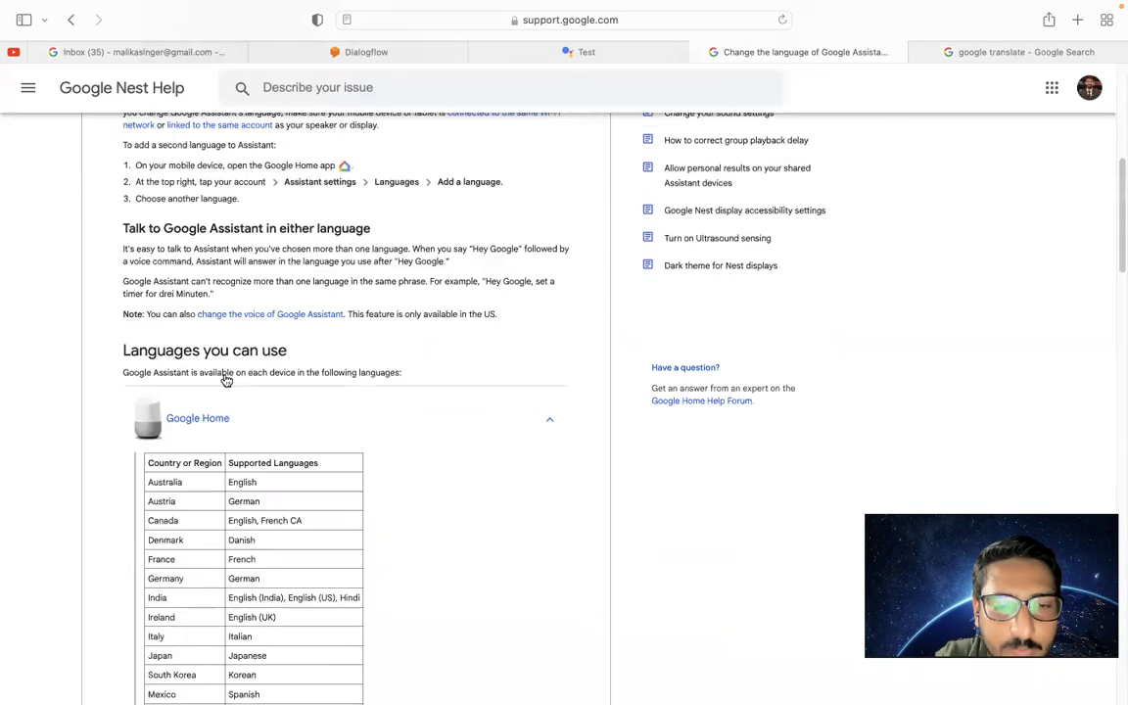
{"action": "triple_click", "coordinate": [328, 328]}
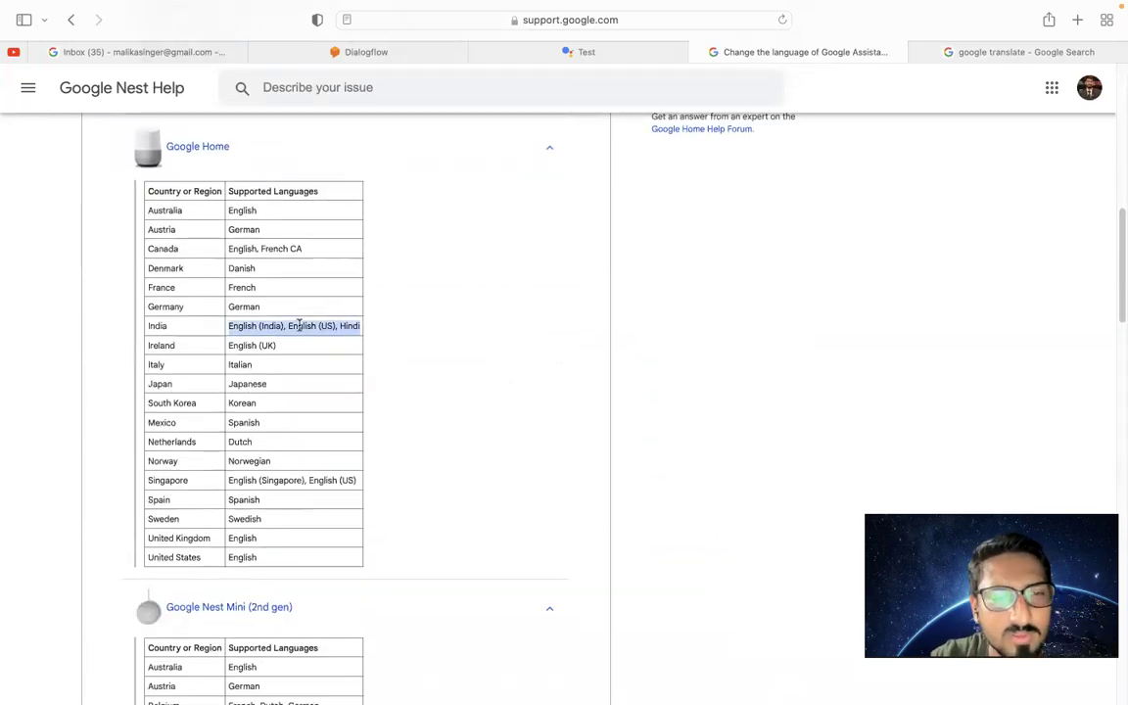
{"action": "left_click", "coordinate": [226, 405]}
{"action": "left_click_drag", "start_coordinate": [162, 188], "coordinate": [277, 456]}
{"action": "left_click", "coordinate": [307, 493]}
Recheck the expanded device language tables through to the end of the help article
{"action": "scroll", "coordinate": [295, 547], "scroll_direction": "down", "scroll_amount": 8}
{"action": "scroll", "coordinate": [295, 547], "scroll_direction": "up", "scroll_amount": 4}
{"action": "scroll", "coordinate": [295, 547], "scroll_direction": "down", "scroll_amount": 10}
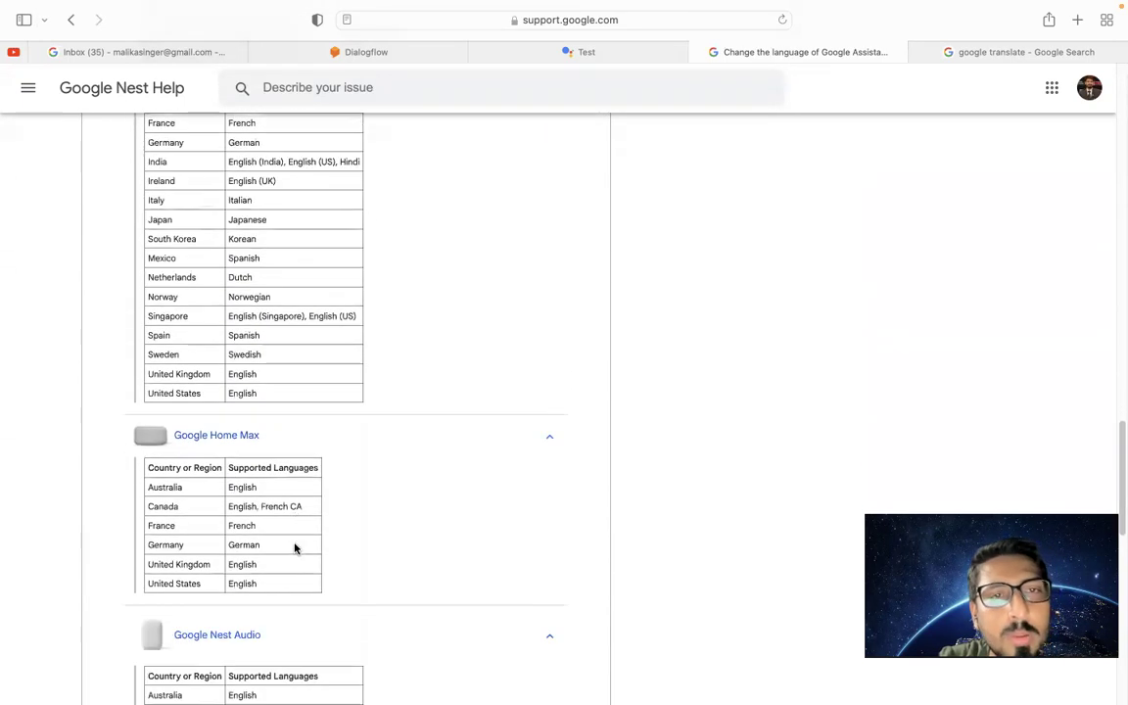
{"action": "scroll", "coordinate": [295, 546], "scroll_direction": "down", "scroll_amount": 15}
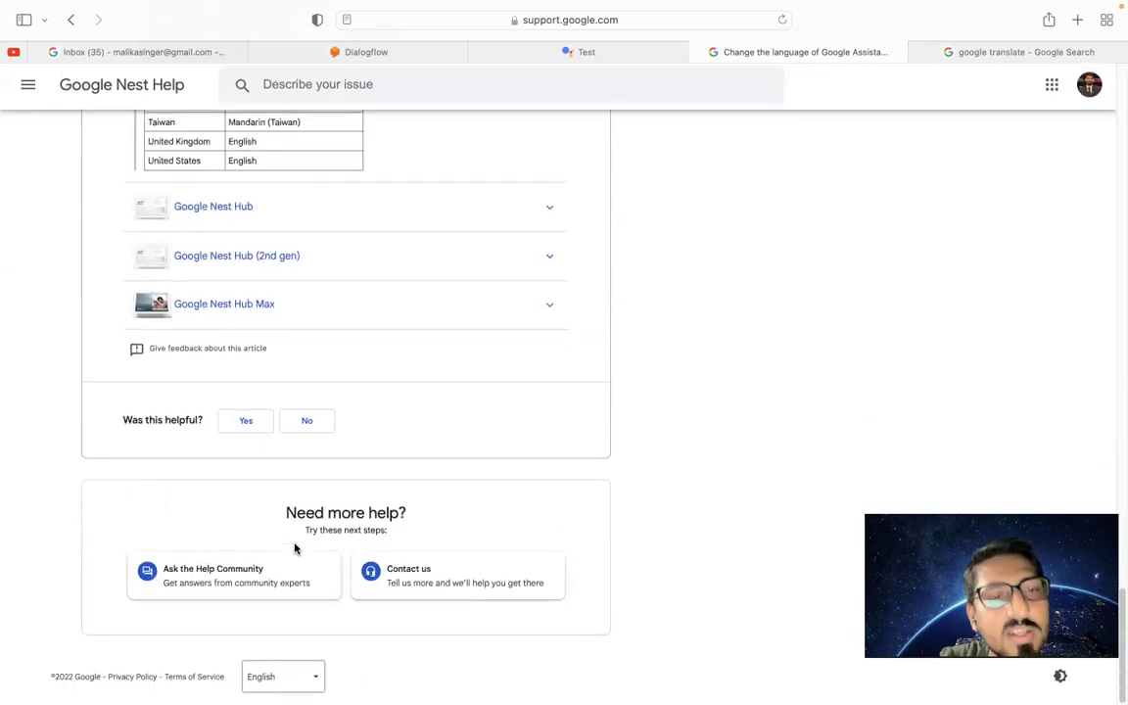
{"action": "scroll", "coordinate": [295, 547], "scroll_direction": "up", "scroll_amount": 6}
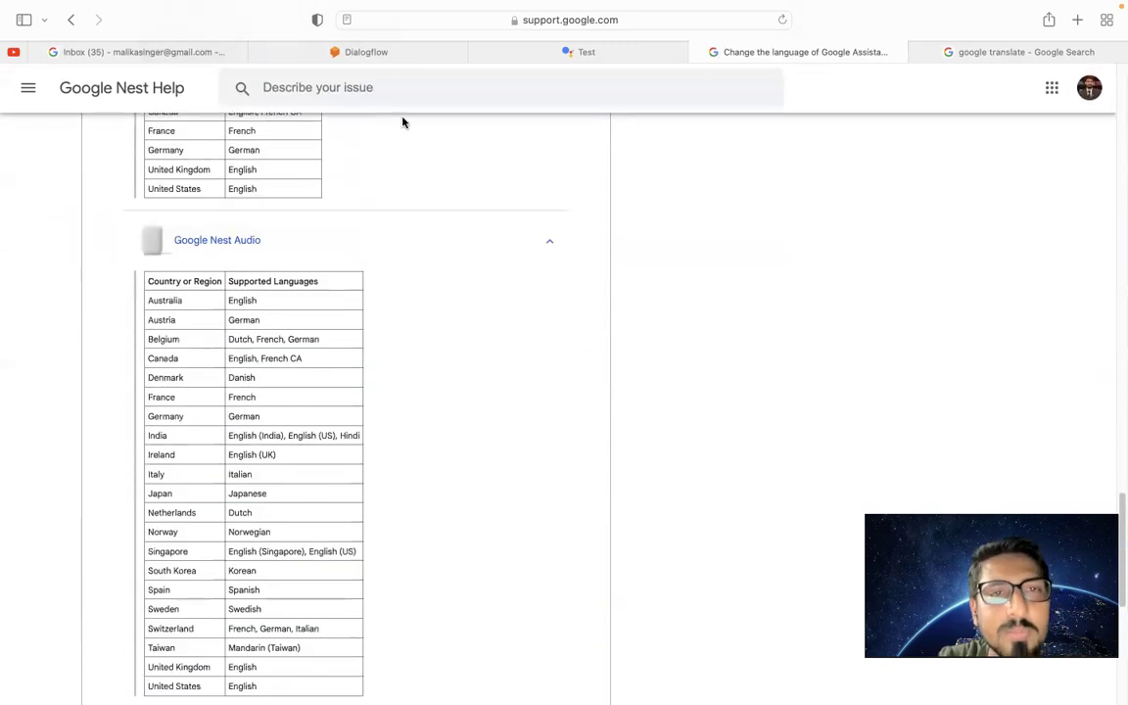
Switch to the Google Search page and replace the query with "google text to speech api", then run the search
{"action": "left_click", "coordinate": [354, 51]}
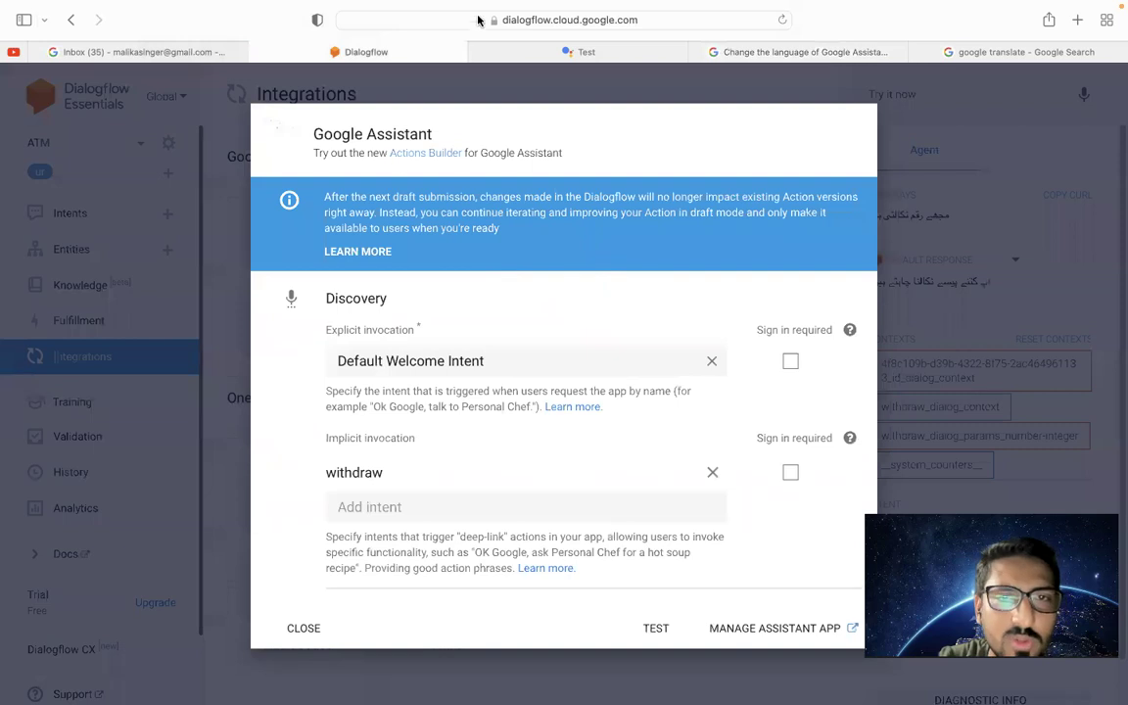
{"action": "left_click", "coordinate": [1024, 52]}
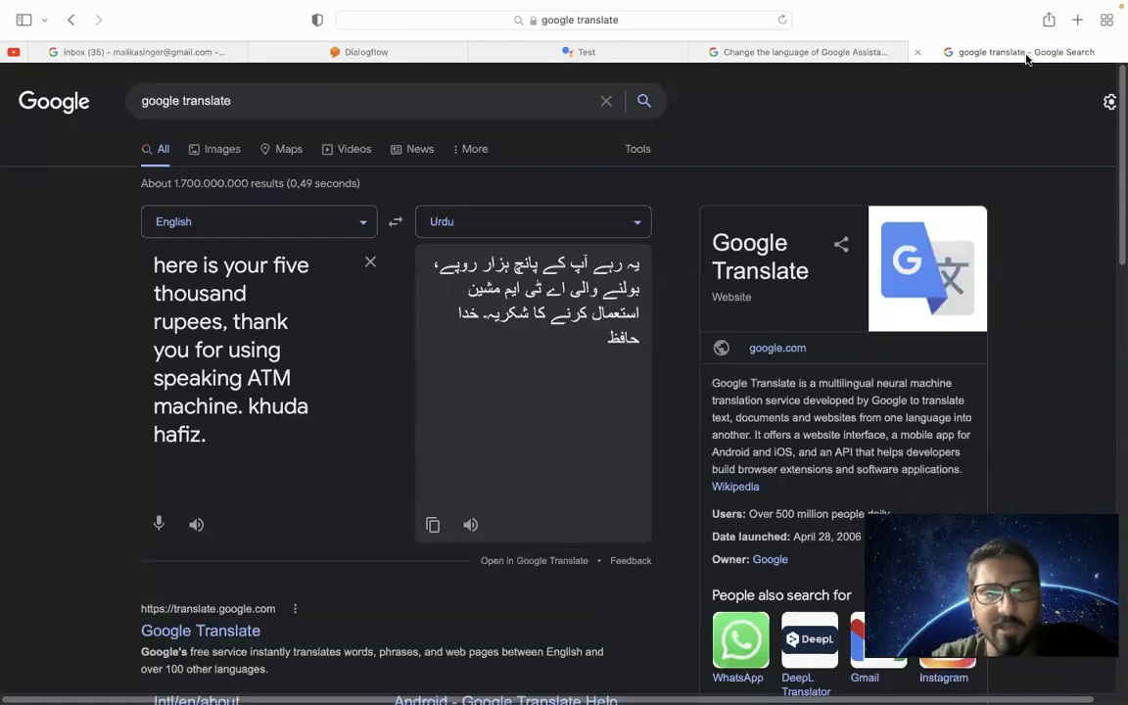
{"action": "left_click", "coordinate": [307, 97]}
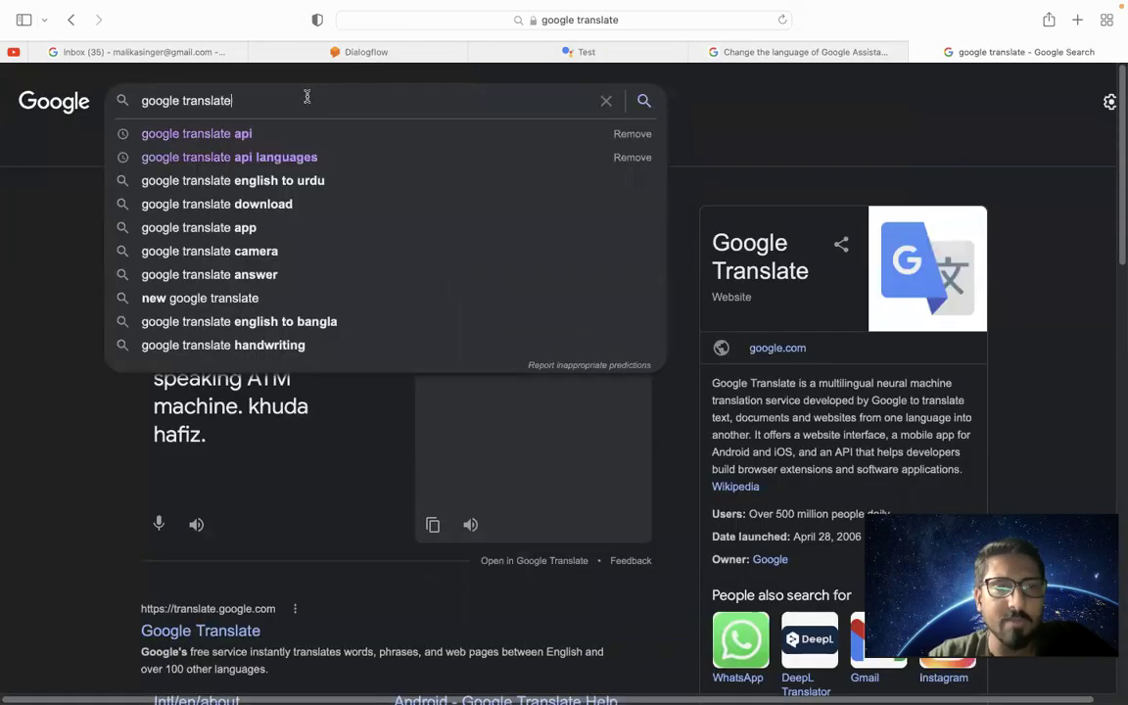
{"action": "key", "text": "super+a"}
{"action": "key", "text": "BackSpace"}
{"action": "type", "text": "googl"}
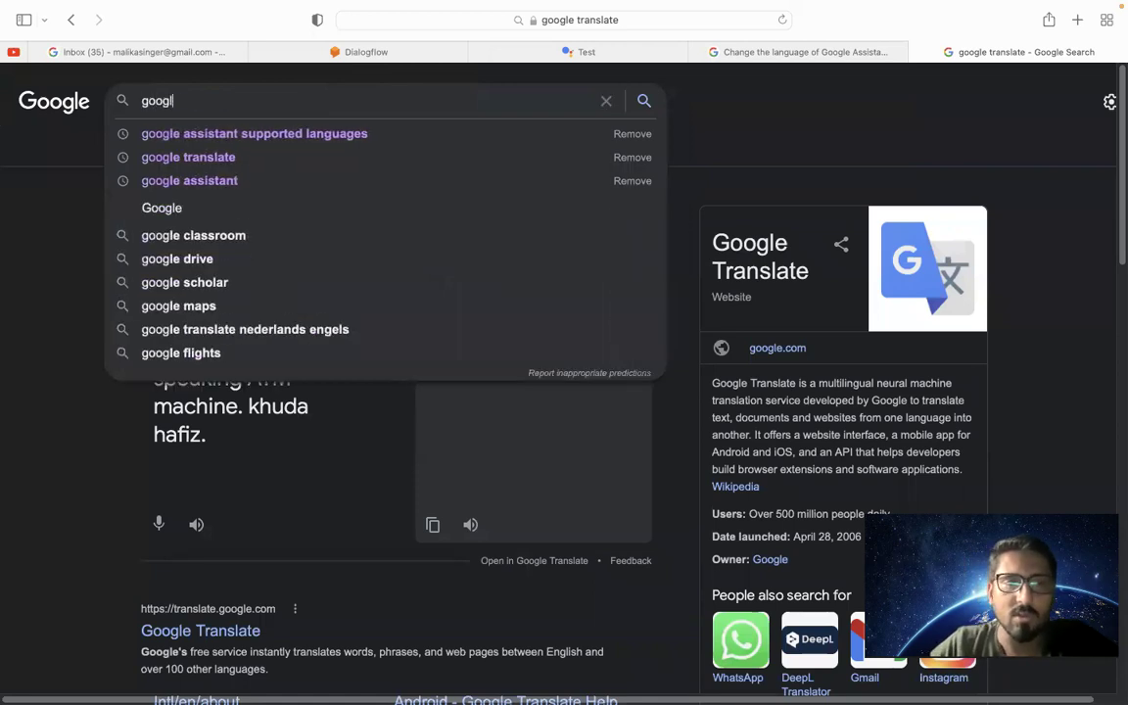
{"action": "type", "text": "e speech api"}
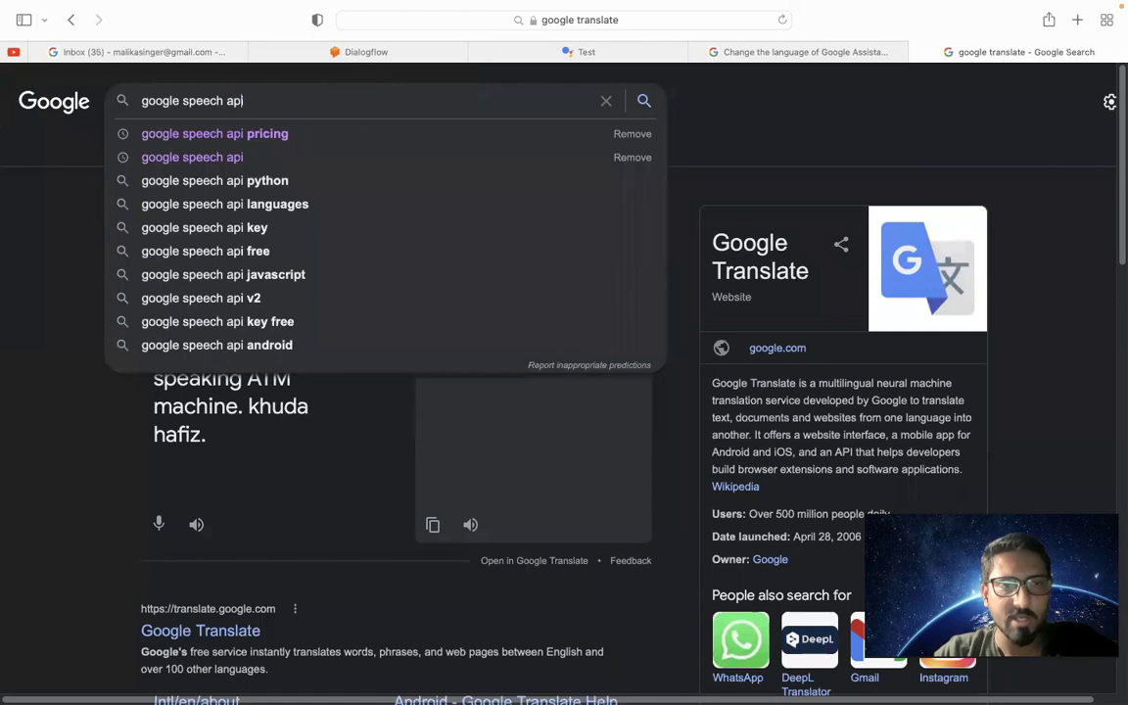
{"action": "type", "text": " text to"}
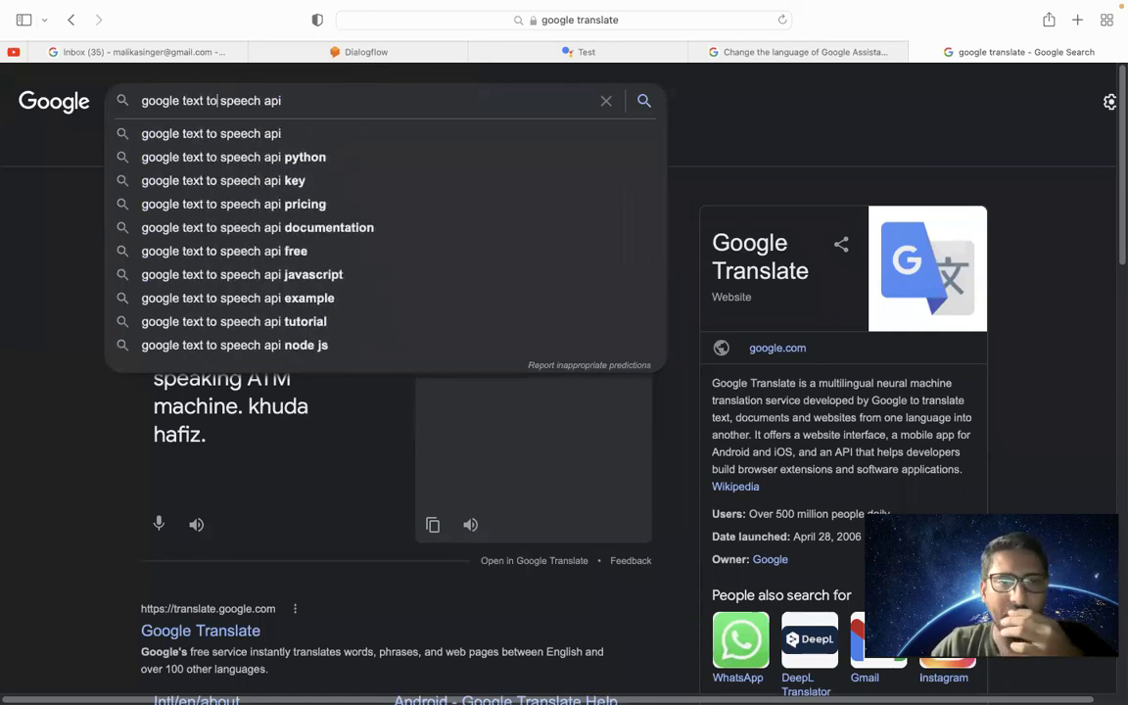
{"action": "key", "text": "Return"}
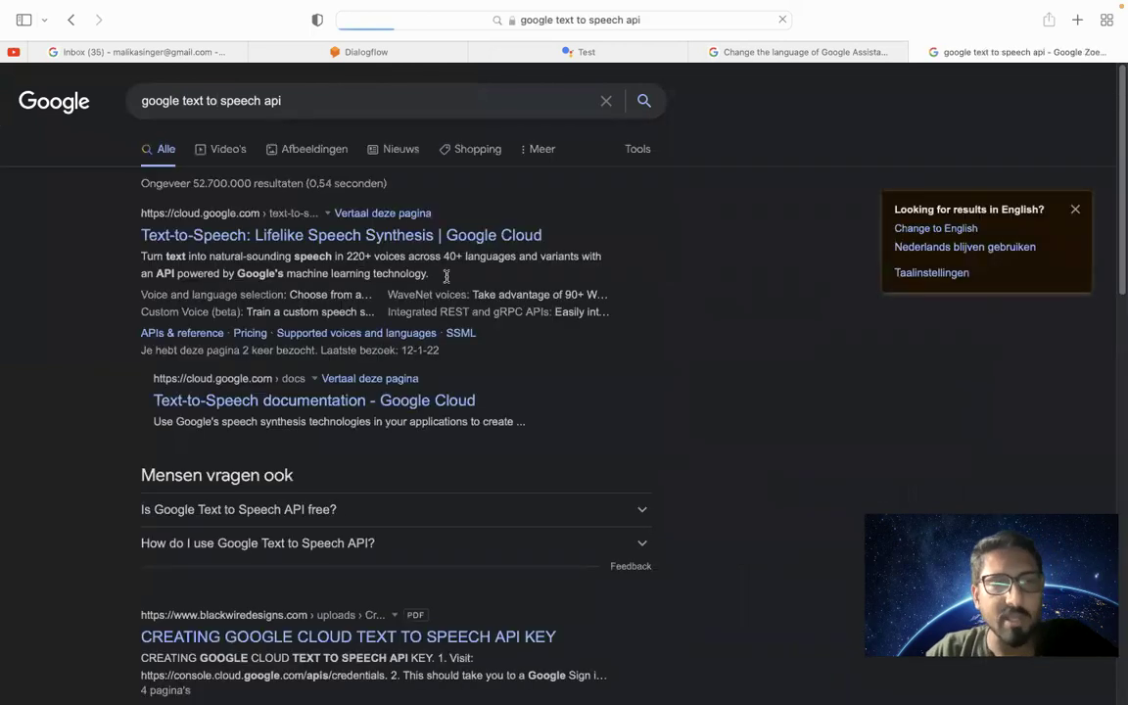
Open the result "Text-to-Speech: Lifelike Speech Synthesis | Google Cloud", dismiss the cookie notice and find the speech demo
{"action": "left_click", "coordinate": [209, 237]}
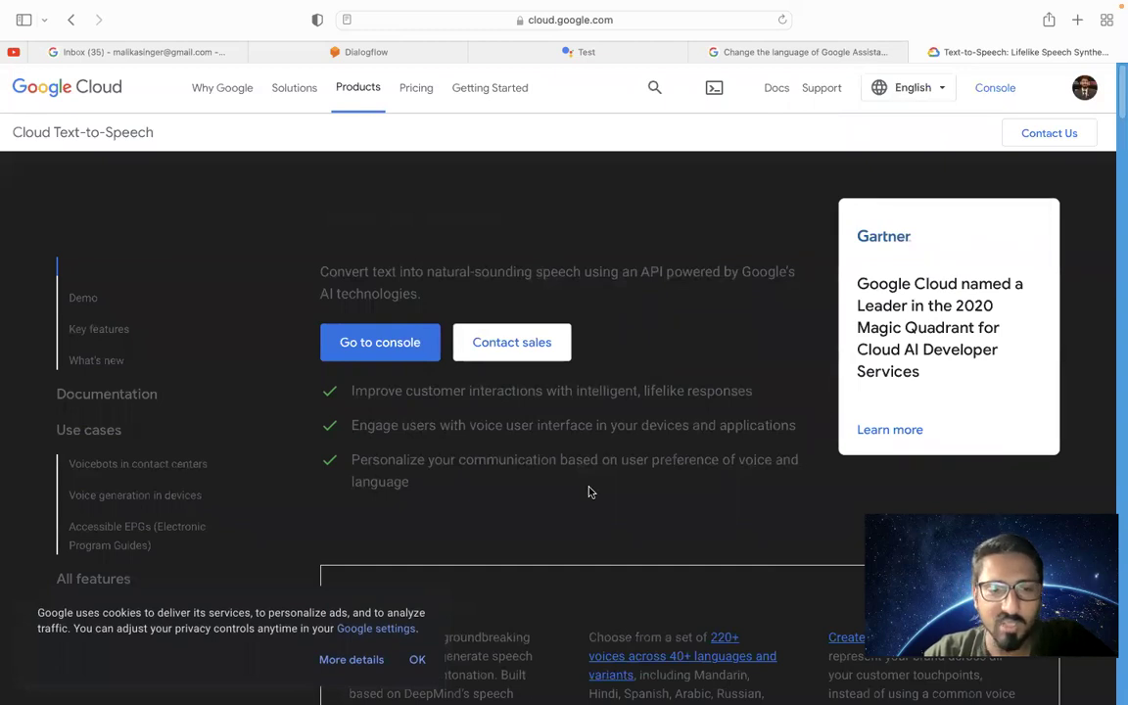
{"action": "scroll", "coordinate": [591, 492], "scroll_direction": "down", "scroll_amount": 3}
{"action": "left_click", "coordinate": [418, 659]}
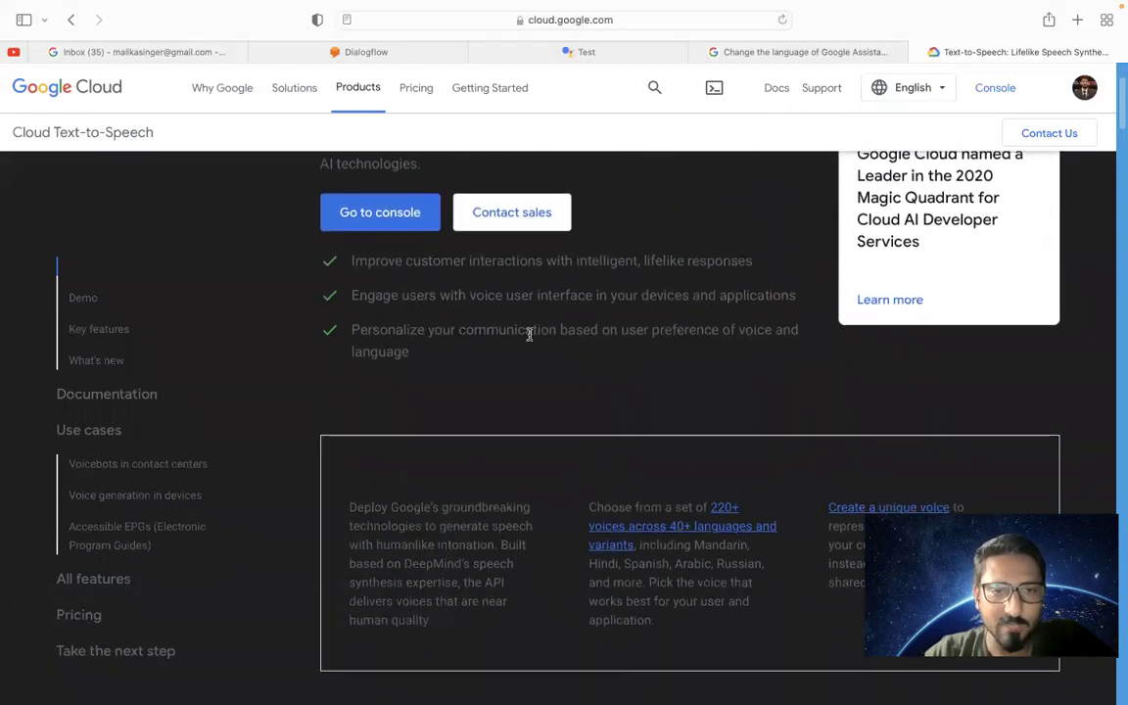
{"action": "scroll", "coordinate": [529, 334], "scroll_direction": "up", "scroll_amount": 1}
{"action": "scroll", "coordinate": [529, 334], "scroll_direction": "down", "scroll_amount": 8}
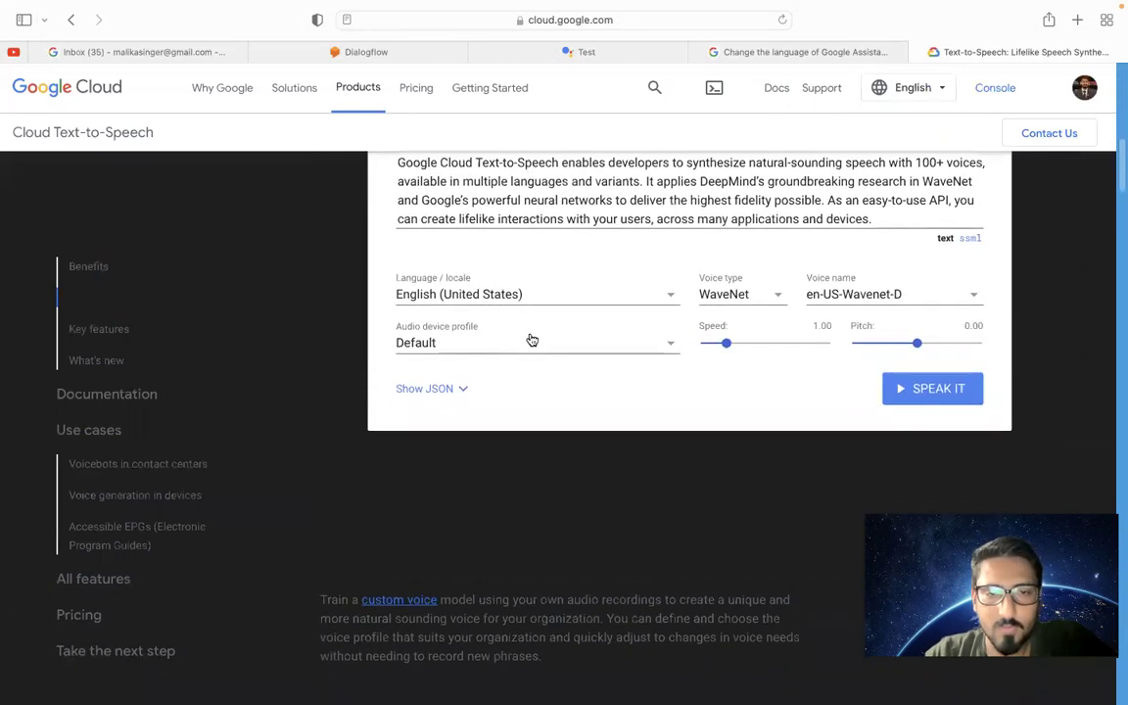
{"action": "scroll", "coordinate": [532, 340], "scroll_direction": "up", "scroll_amount": 2}
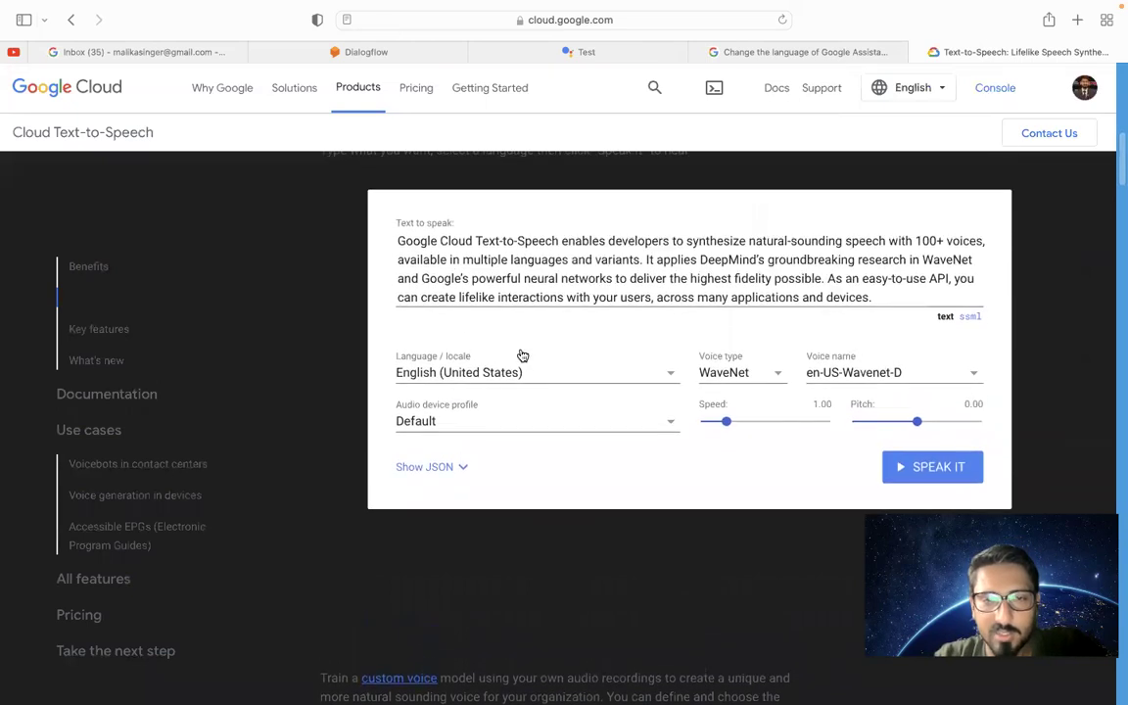
Clear the sample paragraph from the demo's text to speak
{"action": "left_click", "coordinate": [496, 260]}
{"action": "key", "text": "ctrl+a"}
{"action": "key", "text": "BackSpace"}
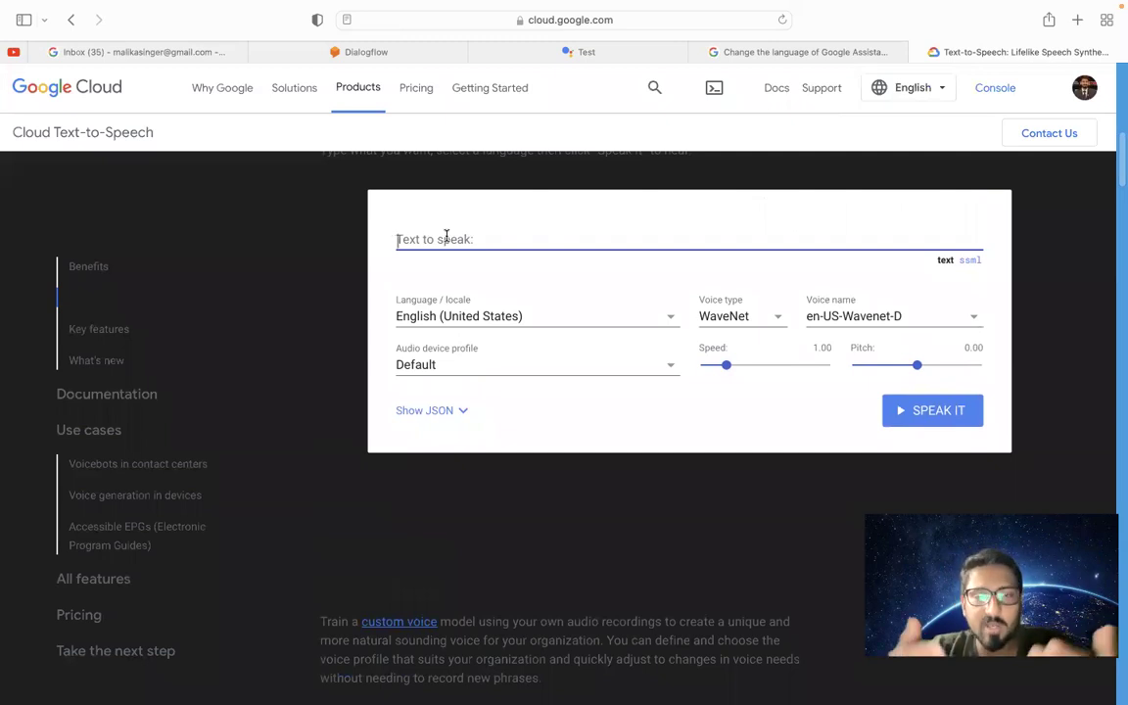
Browse the speech demo's Language / locale options up to the start of the list, and close the list without choosing one
{"action": "left_click", "coordinate": [499, 319]}
{"action": "scroll", "coordinate": [551, 391], "scroll_direction": "down", "scroll_amount": 2}
{"action": "scroll", "coordinate": [549, 392], "scroll_direction": "up", "scroll_amount": 2}
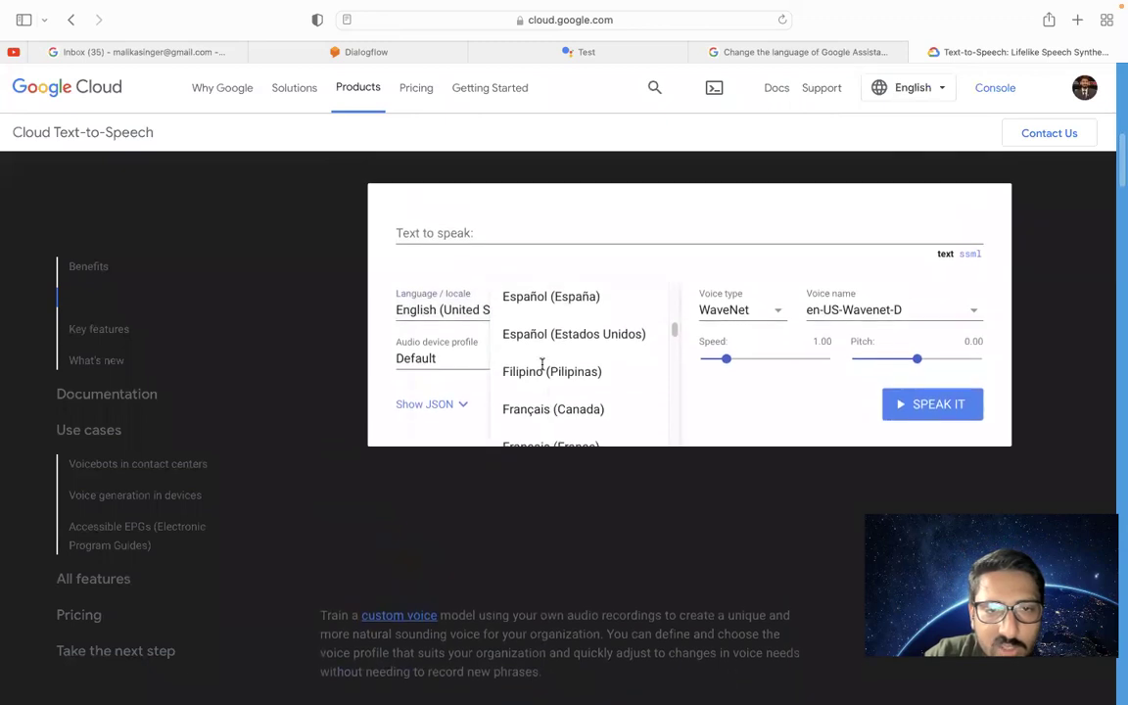
{"action": "left_click_drag", "start_coordinate": [675, 330], "coordinate": [674, 292]}
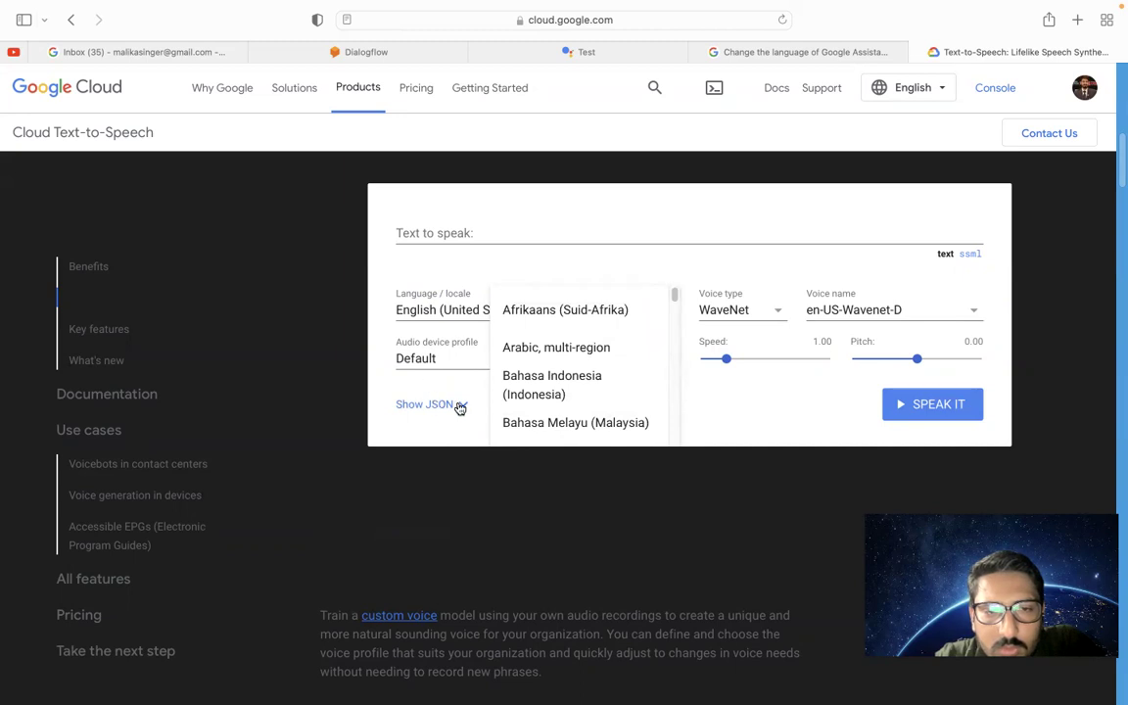
{"action": "left_click", "coordinate": [748, 390]}
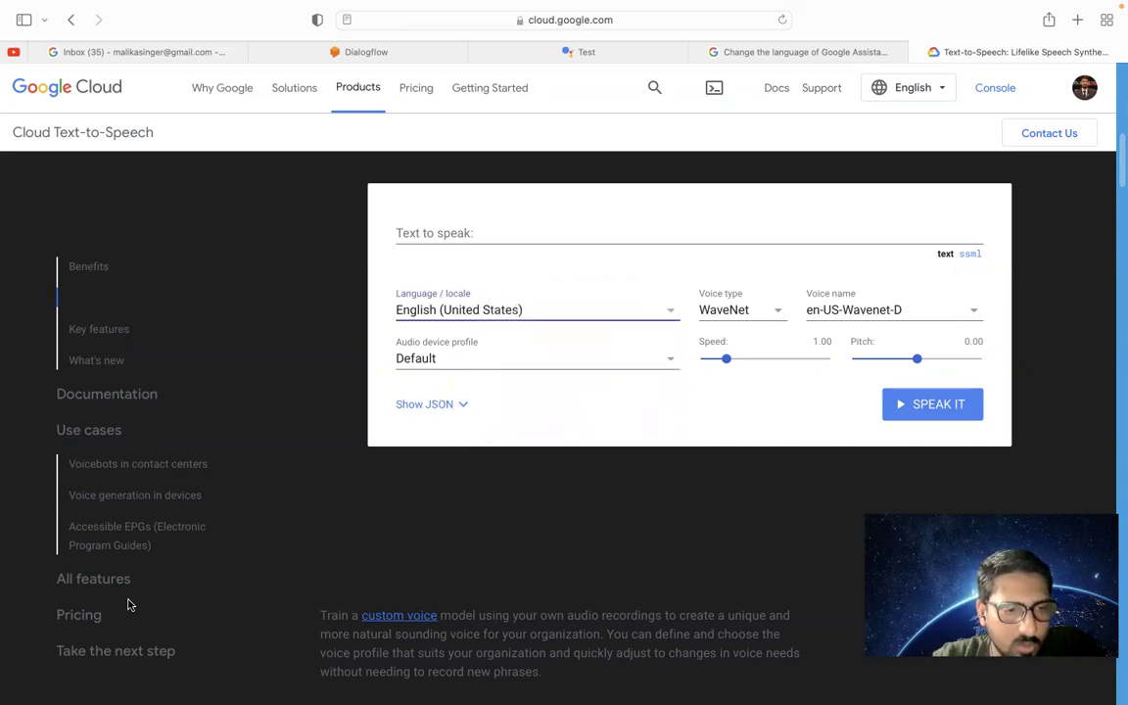
Look through the Text-to-Speech product page below the speech demo for language information
{"action": "scroll", "coordinate": [128, 604], "scroll_direction": "down", "scroll_amount": 2}
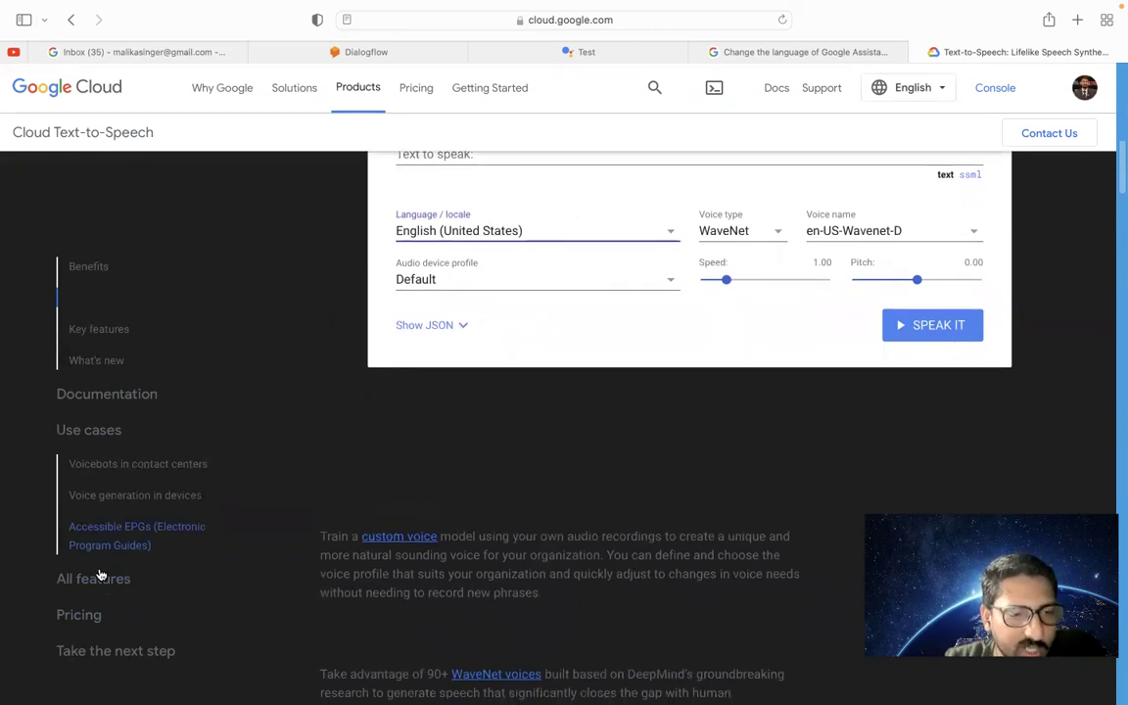
{"action": "scroll", "coordinate": [404, 392], "scroll_direction": "down", "scroll_amount": 2}
{"action": "scroll", "coordinate": [111, 511], "scroll_direction": "down", "scroll_amount": 1}
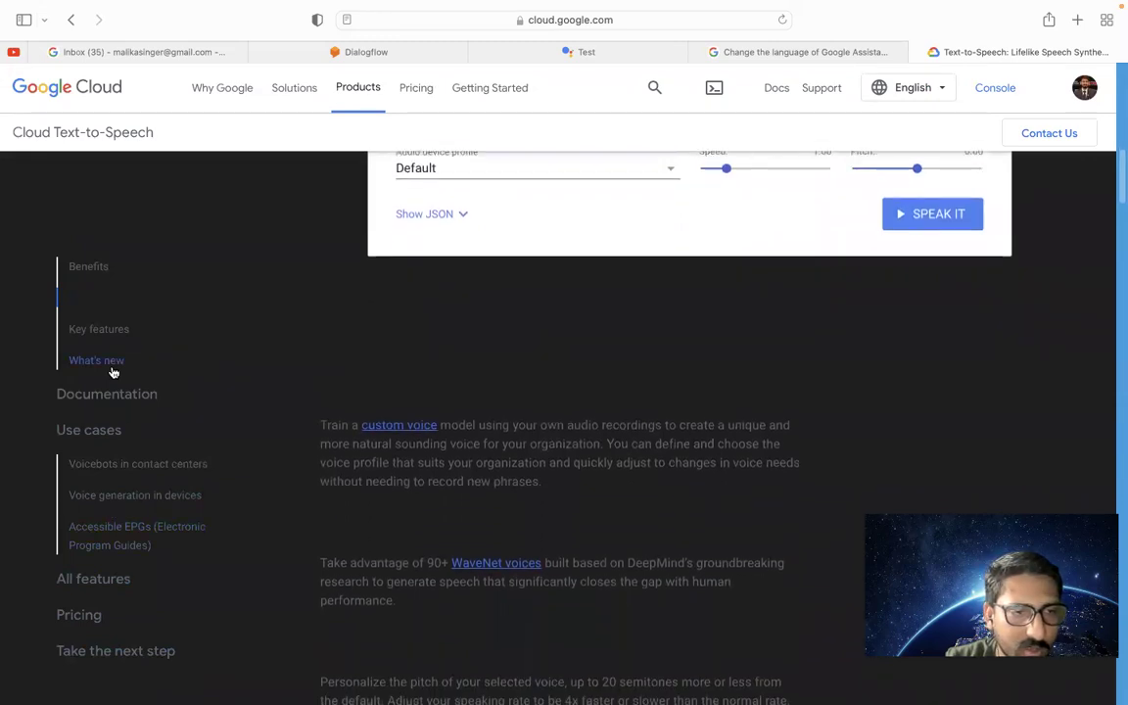
{"action": "scroll", "coordinate": [106, 489], "scroll_direction": "down", "scroll_amount": 1}
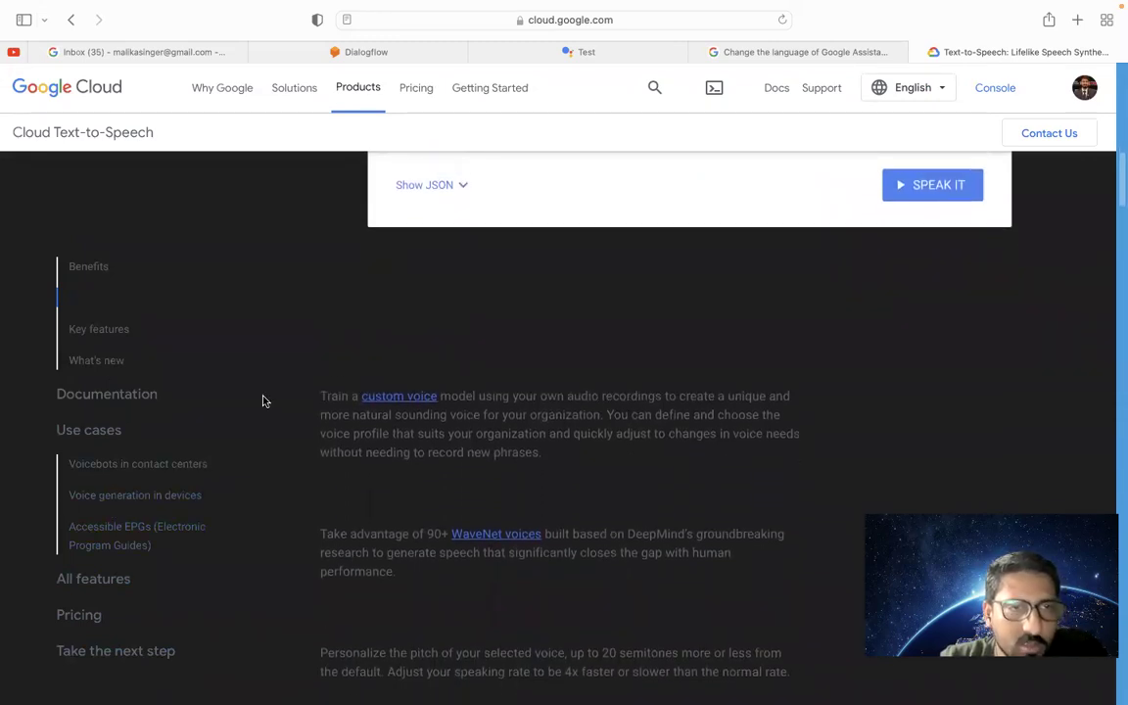
Return to the Google results, search for "google text to speech api languages" and open "Supported voices and languages | Cloud Text-to-Speech"
{"action": "left_click", "coordinate": [312, 96]}
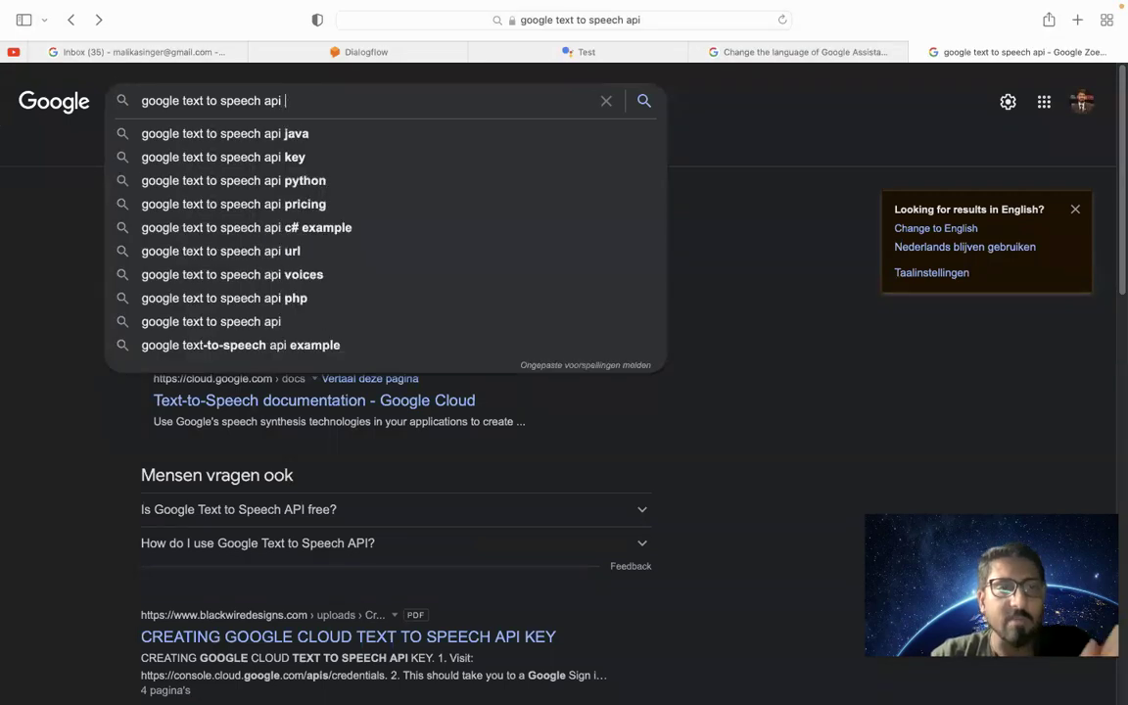
{"action": "type", "text": "languages"}
{"action": "key", "text": "Return"}
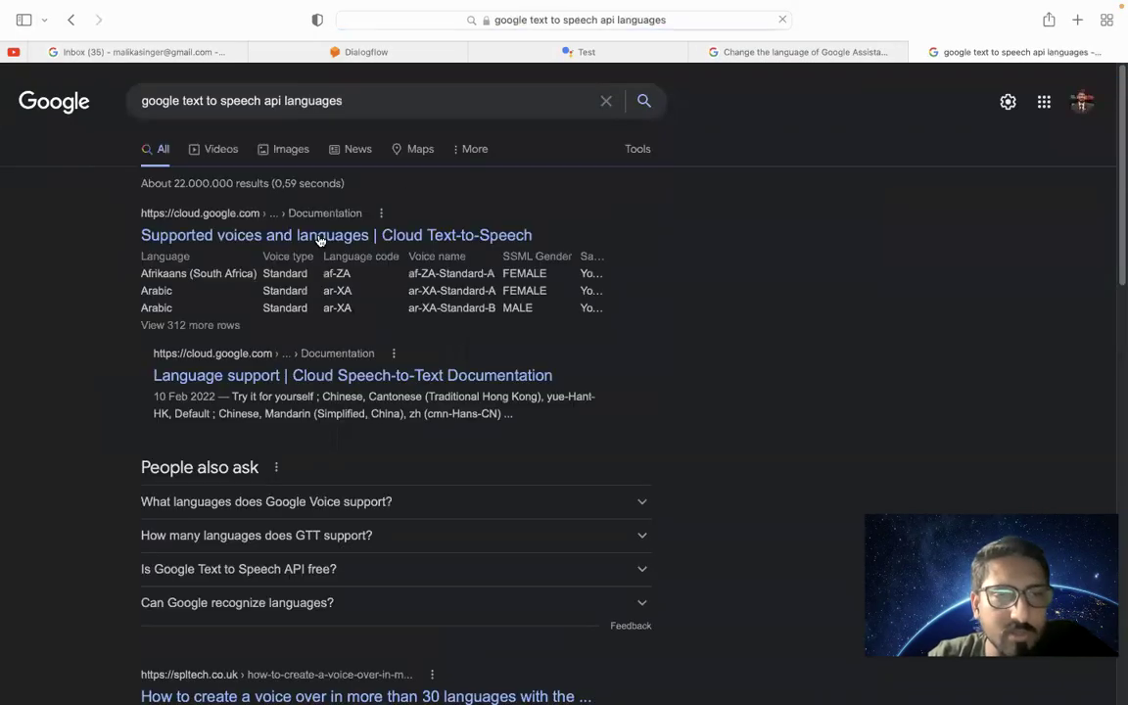
{"action": "left_click", "coordinate": [245, 238]}
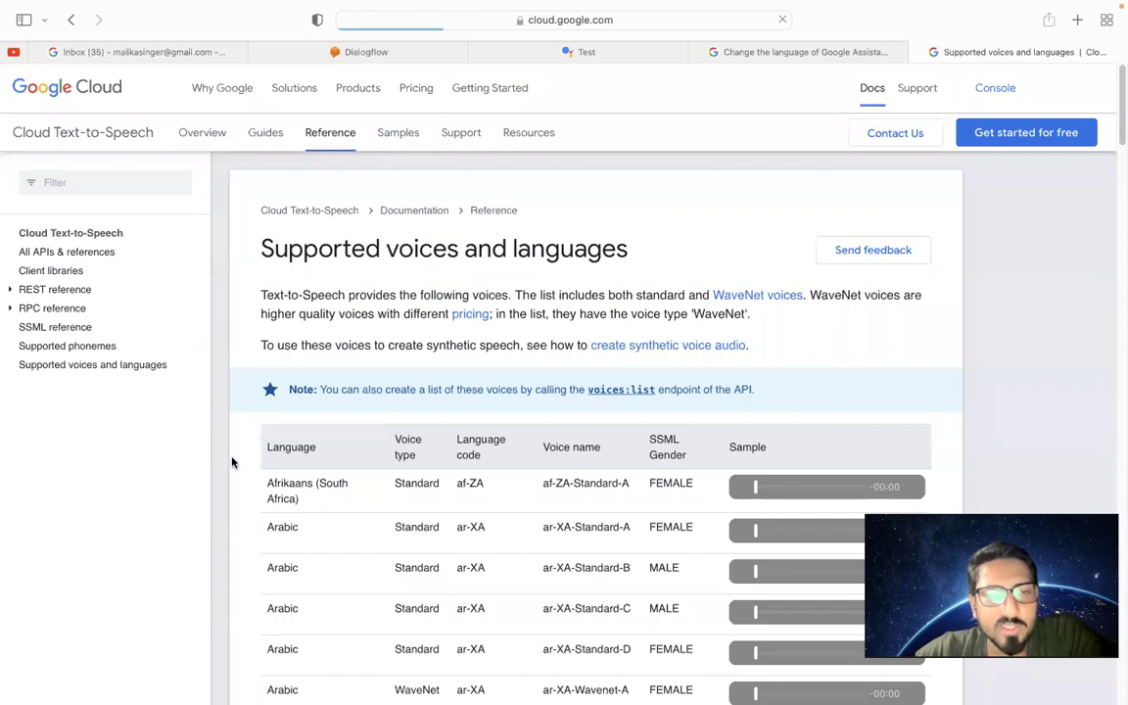
Examine the introduction and the first rows of the supported voices table
{"action": "scroll", "coordinate": [222, 572], "scroll_direction": "down", "scroll_amount": 5}
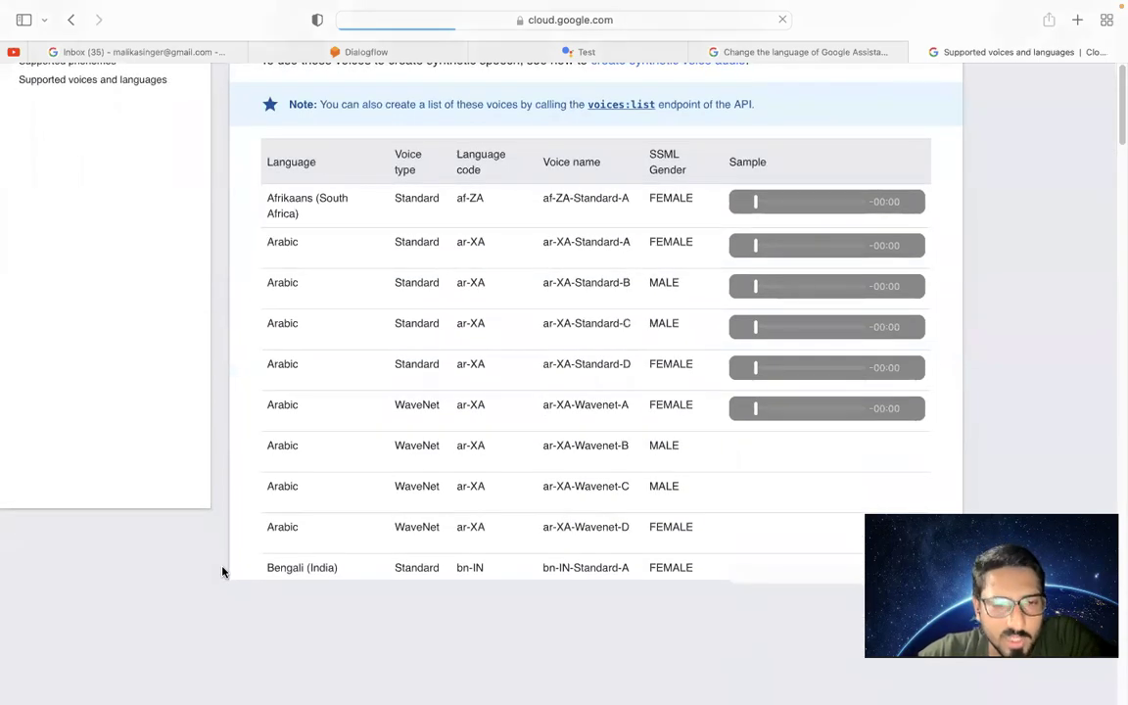
{"action": "scroll", "coordinate": [262, 361], "scroll_direction": "up", "scroll_amount": 4}
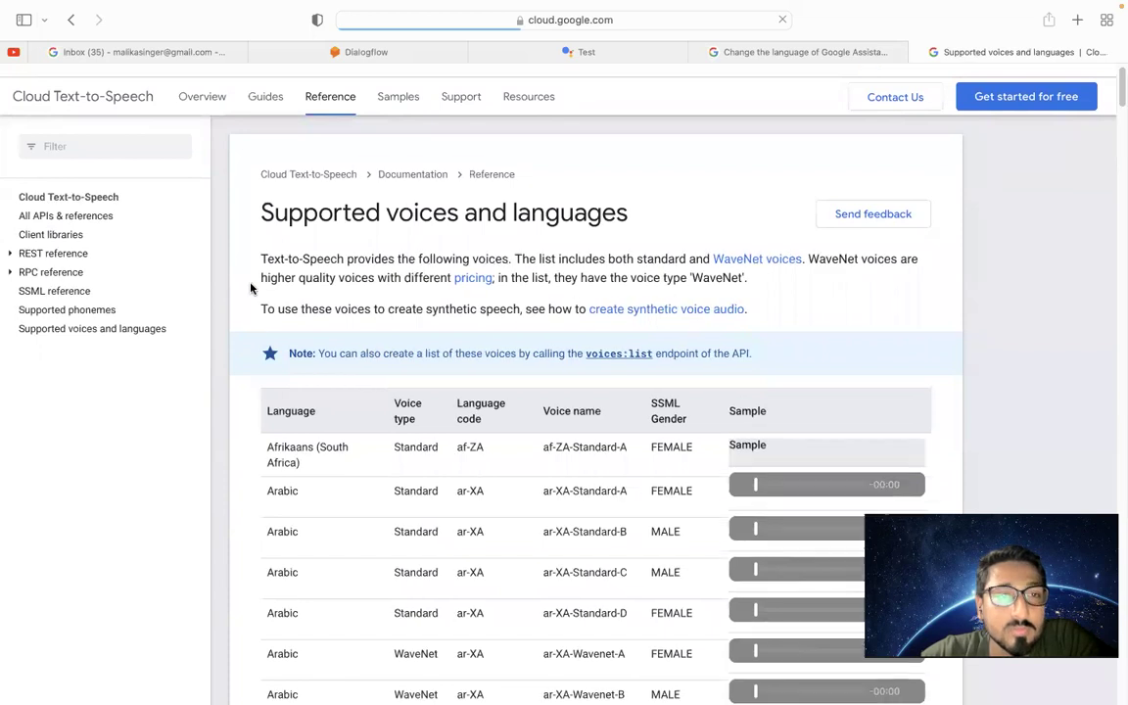
{"action": "scroll", "coordinate": [250, 286], "scroll_direction": "up", "scroll_amount": 1}
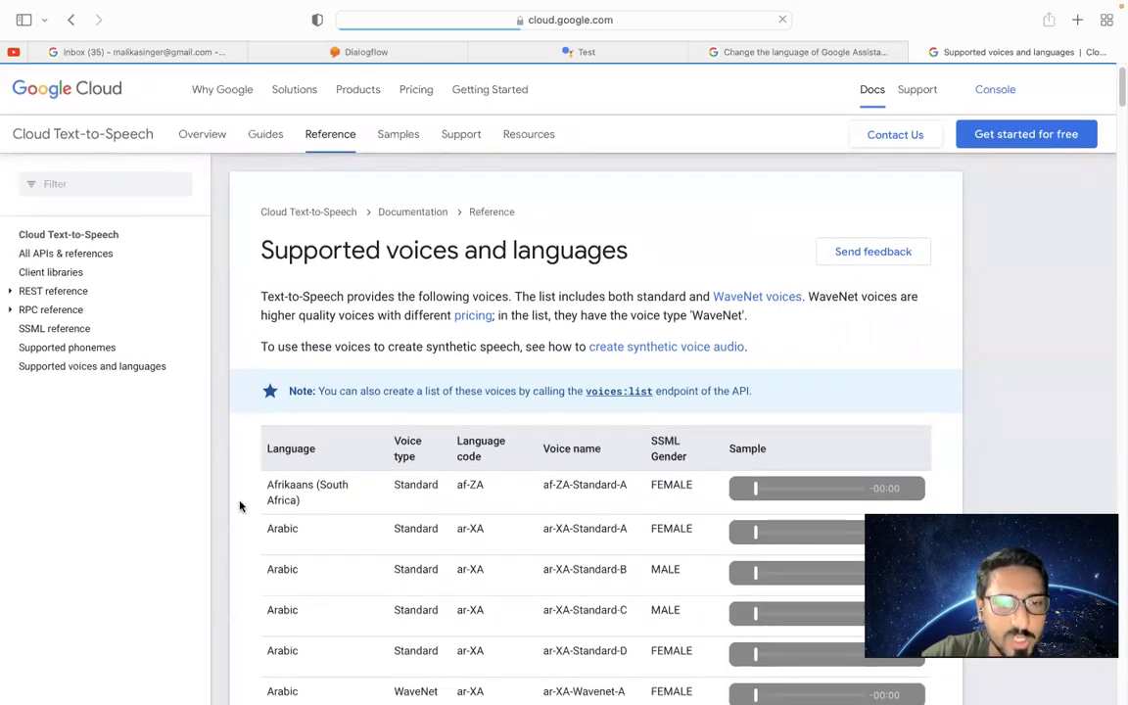
{"action": "scroll", "coordinate": [240, 506], "scroll_direction": "down", "scroll_amount": 4}
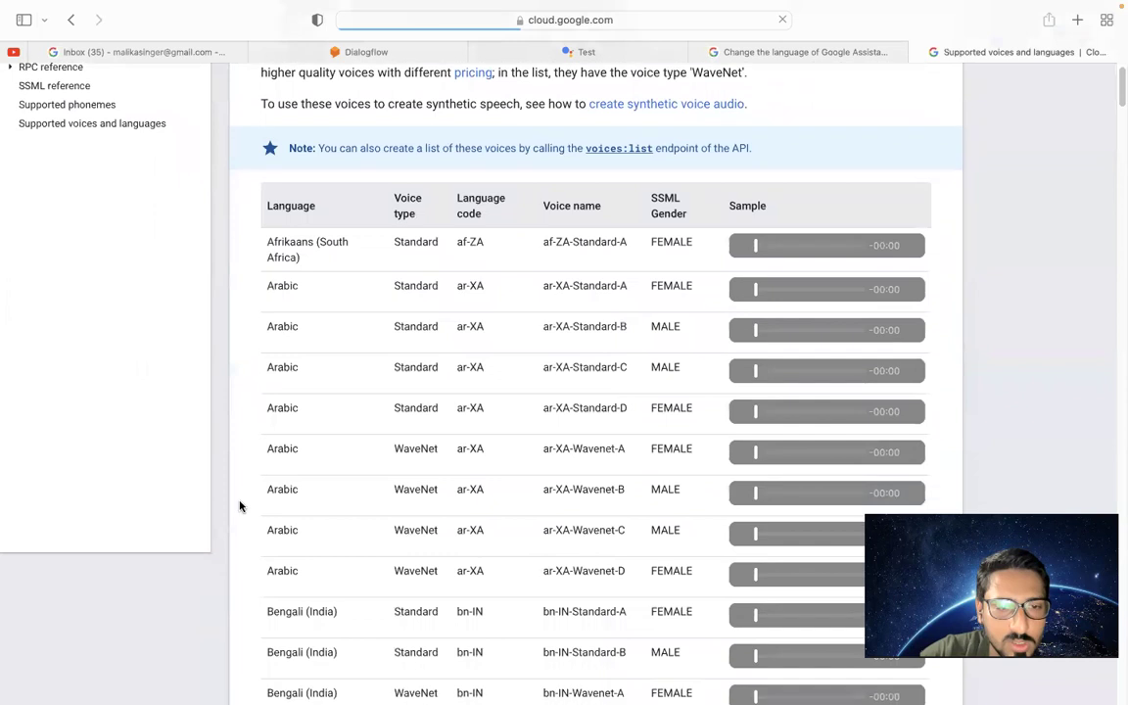
{"action": "scroll", "coordinate": [240, 505], "scroll_direction": "up", "scroll_amount": 5}
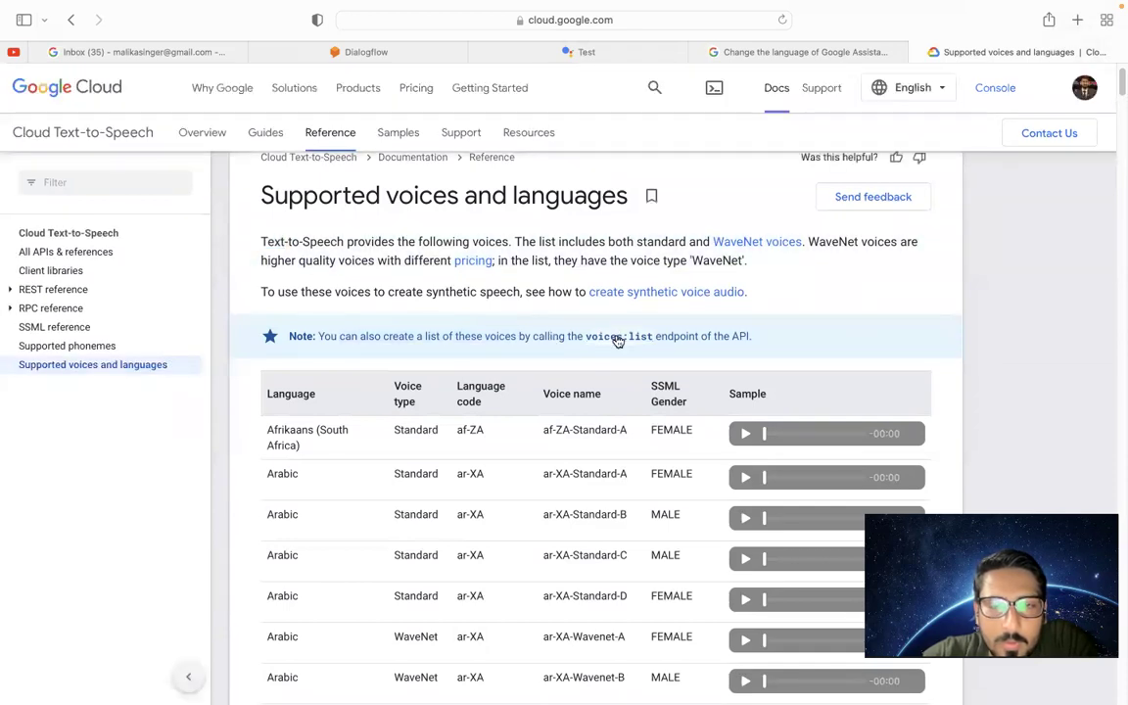
Open the voices:list endpoint reference from the note, skim its voice description, and go back to the supported voices page
{"action": "left_click", "coordinate": [618, 340]}
{"action": "scroll", "coordinate": [403, 471], "scroll_direction": "down", "scroll_amount": 5}
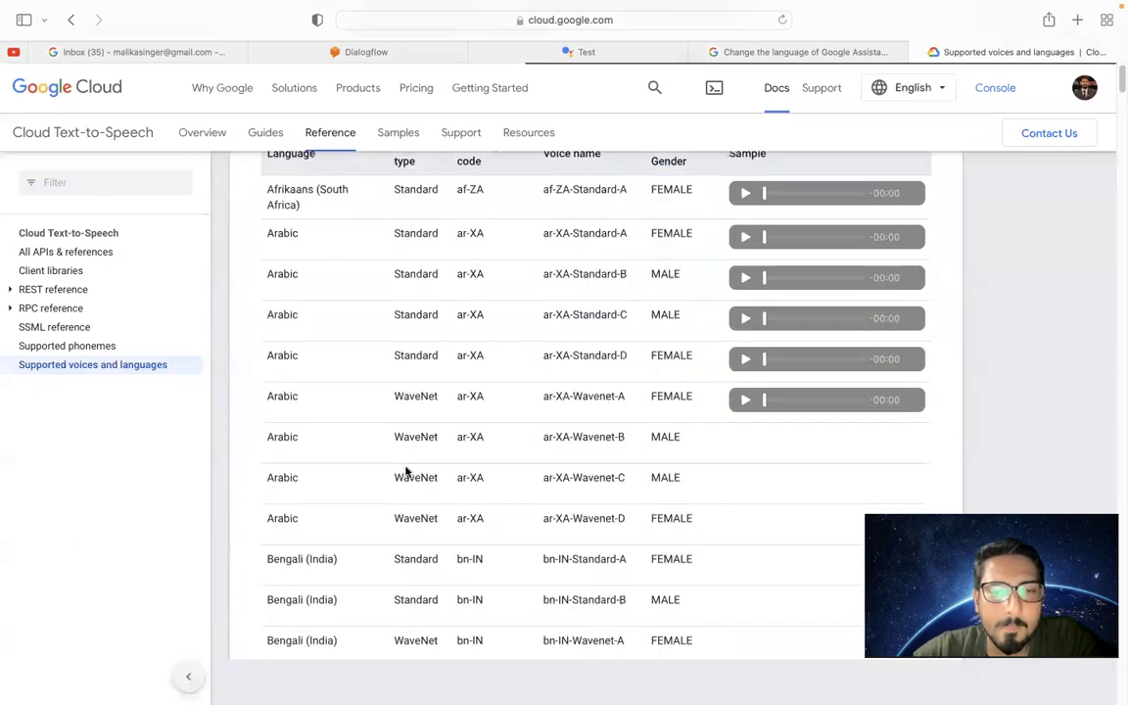
{"action": "scroll", "coordinate": [407, 473], "scroll_direction": "down", "scroll_amount": 5}
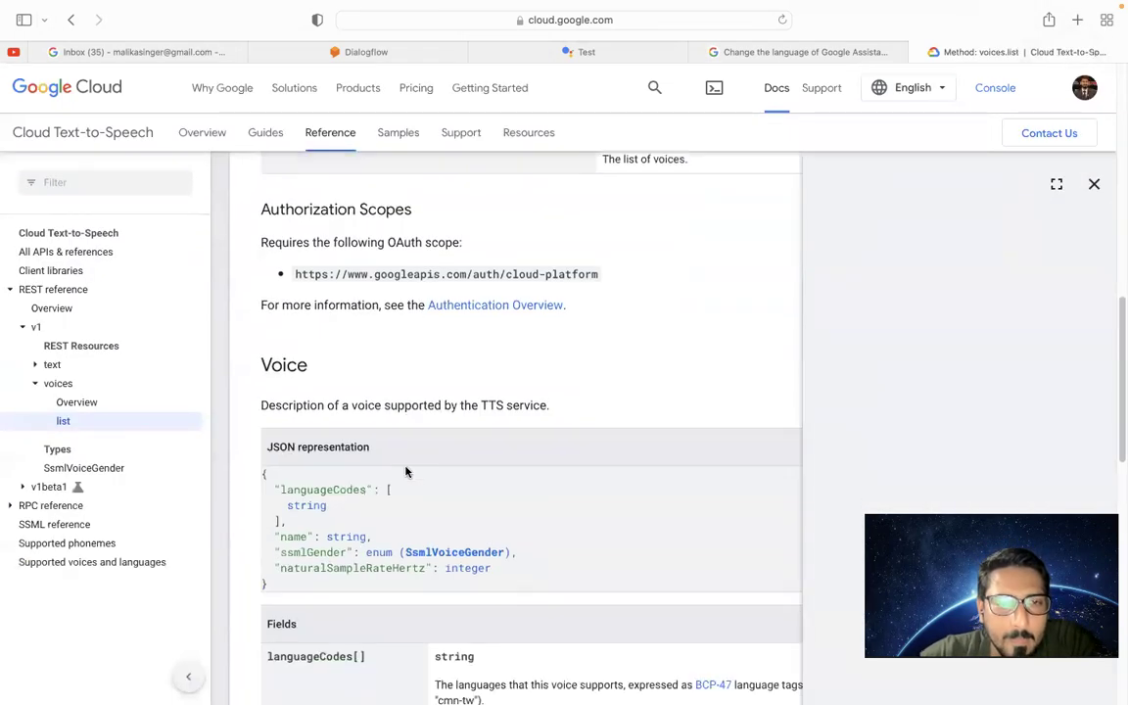
{"action": "scroll", "coordinate": [407, 472], "scroll_direction": "left", "scroll_amount": 5}
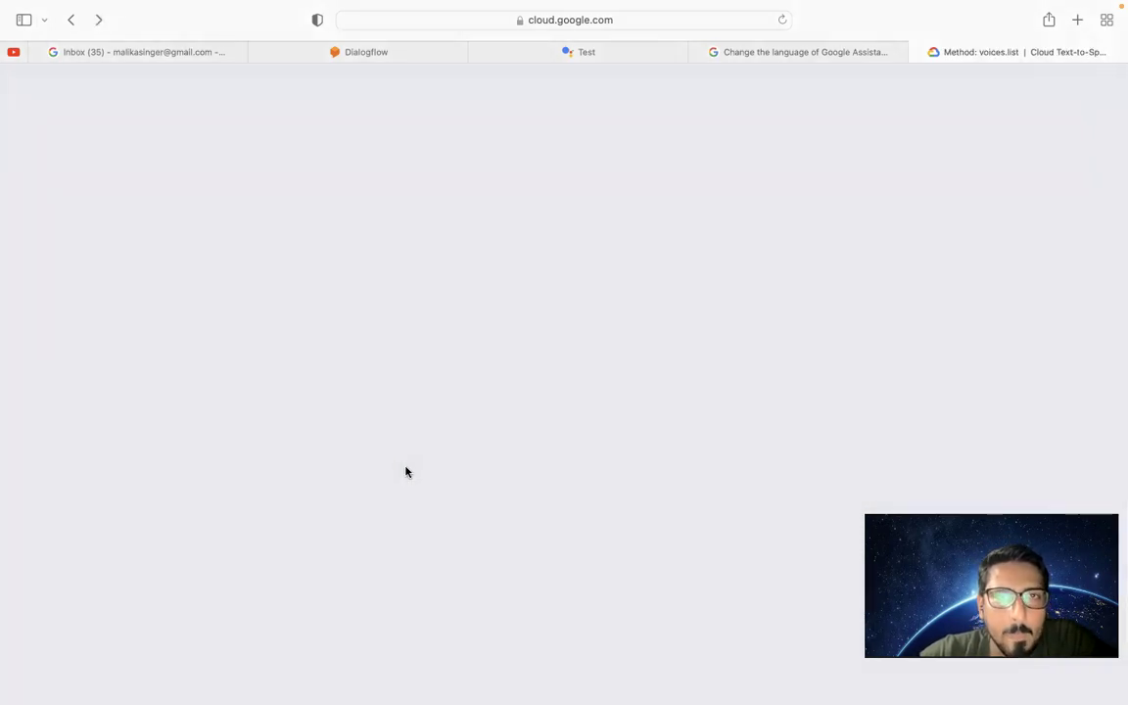
Run the Fast.com internet speed test in a new tab, check the connection speed and close that tab
{"action": "mouse_move", "coordinate": [368, 6]}
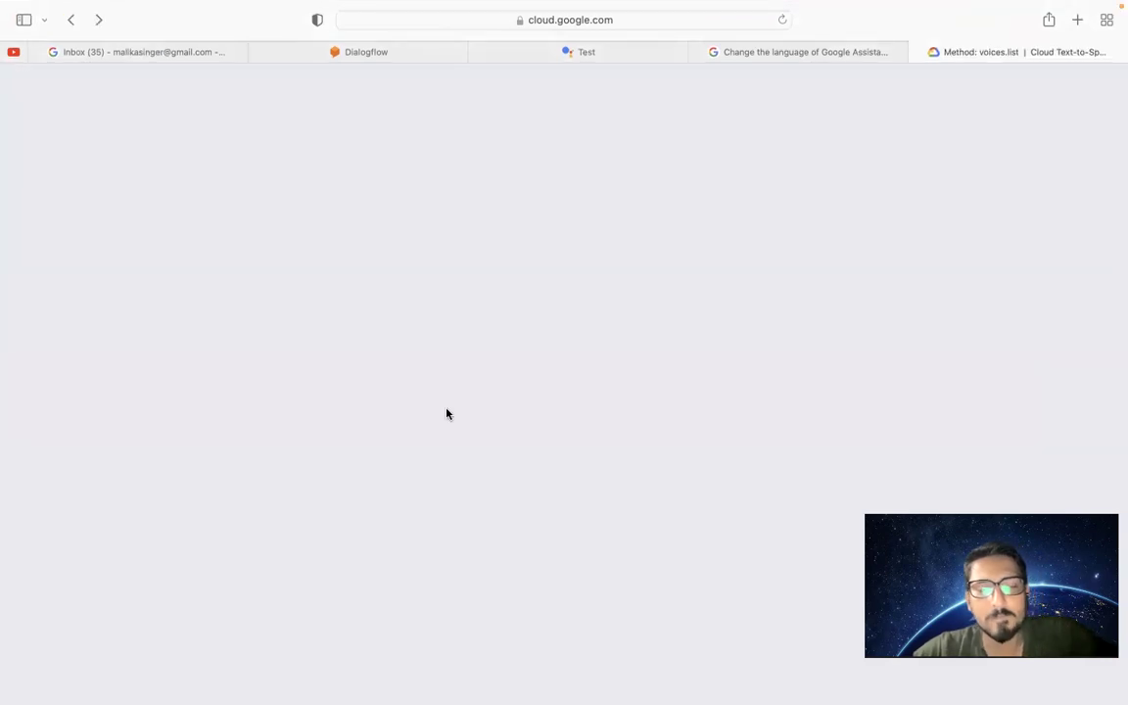
{"action": "key", "text": "super+t"}
{"action": "type", "text": "fast"}
{"action": "key", "text": "Return"}
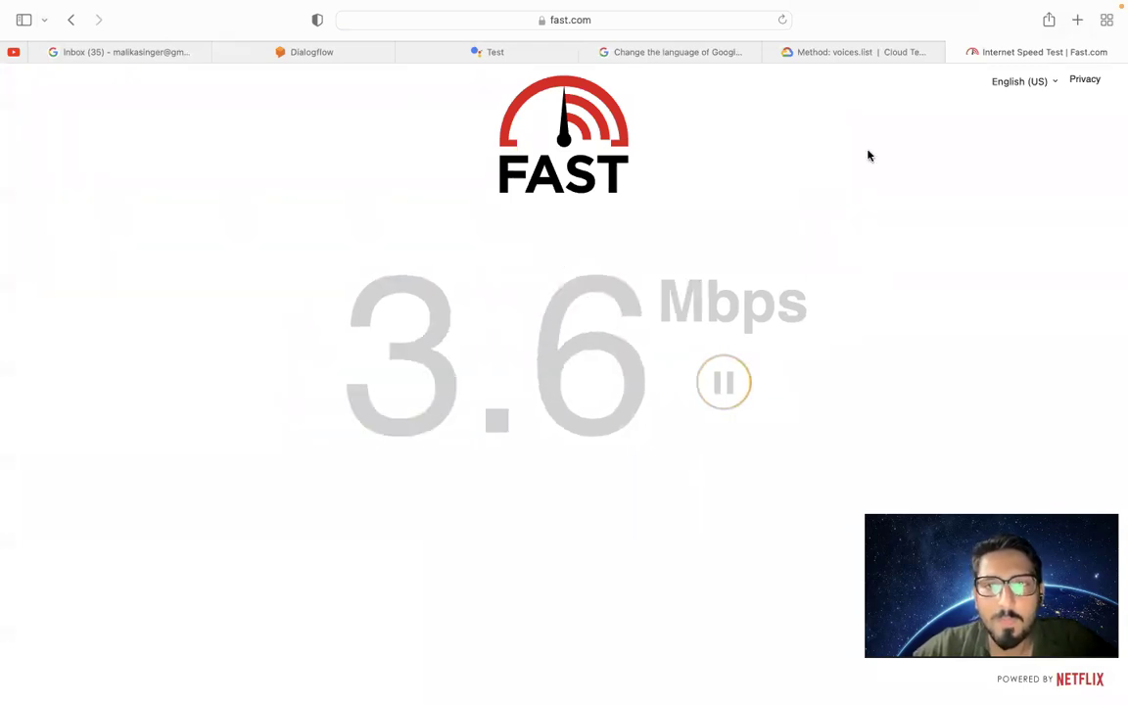
{"action": "mouse_move", "coordinate": [736, 8]}
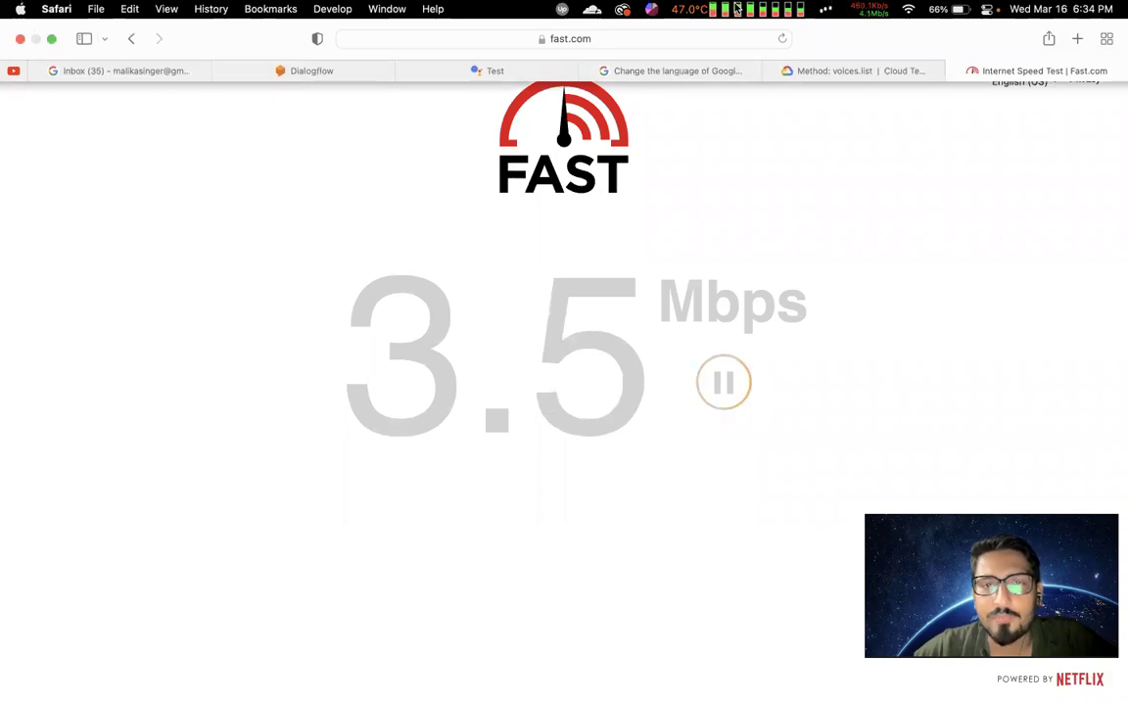
{"action": "left_click", "coordinate": [601, 531]}
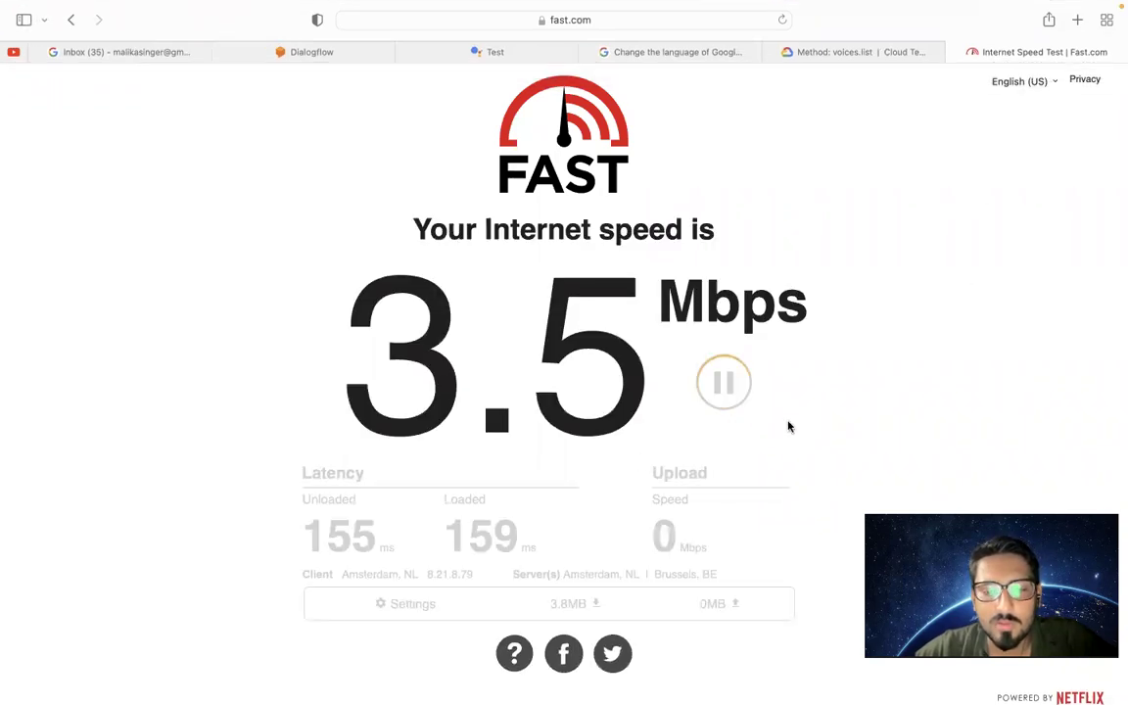
{"action": "key", "text": "super+w"}
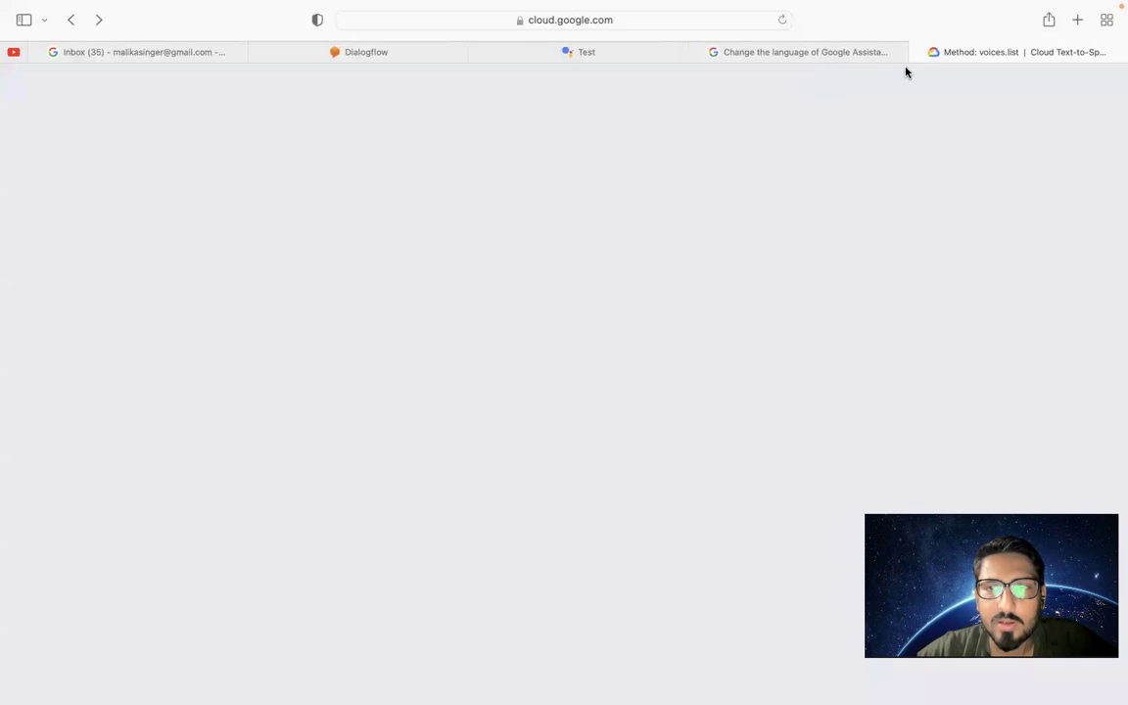
Reload the blank Cloud Text-to-Speech documentation page and wait for it to load
{"action": "left_click", "coordinate": [781, 20]}
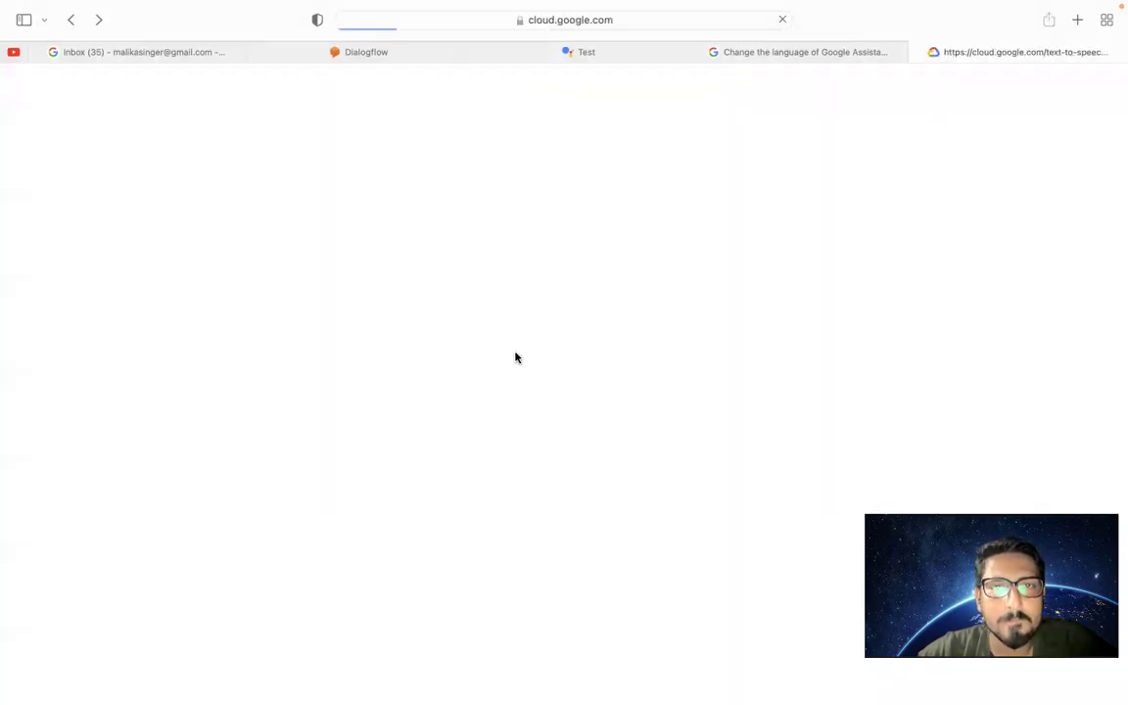
{"action": "mouse_move", "coordinate": [480, 7]}
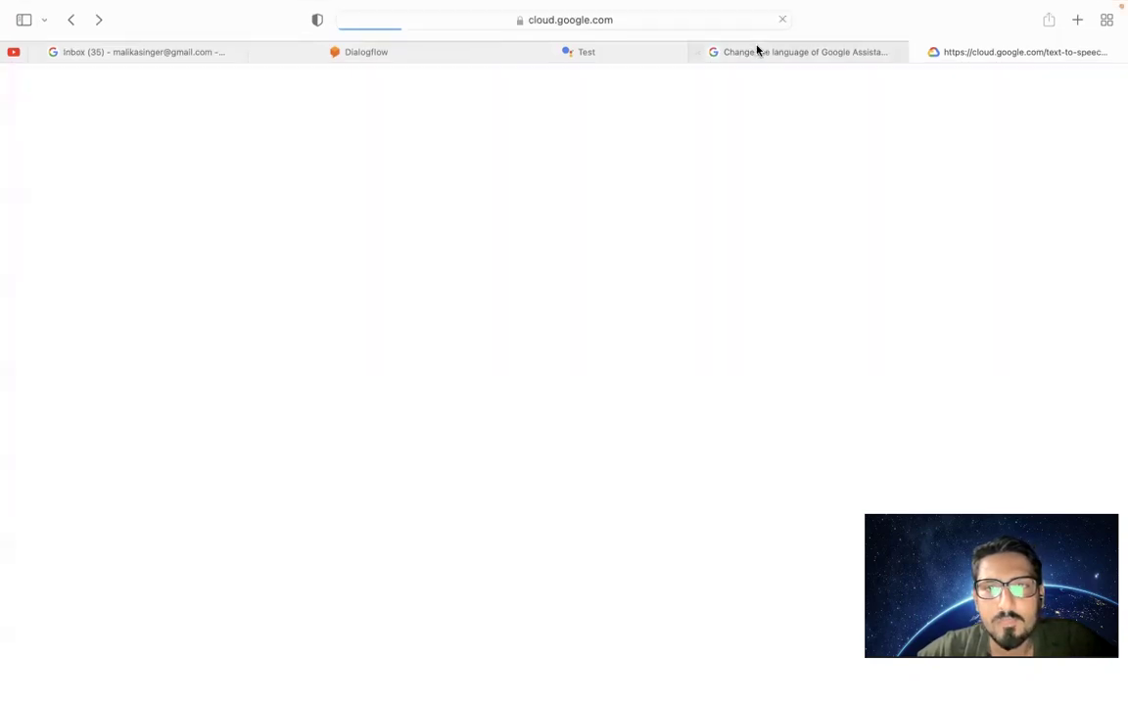
{"action": "mouse_move", "coordinate": [786, 56]}
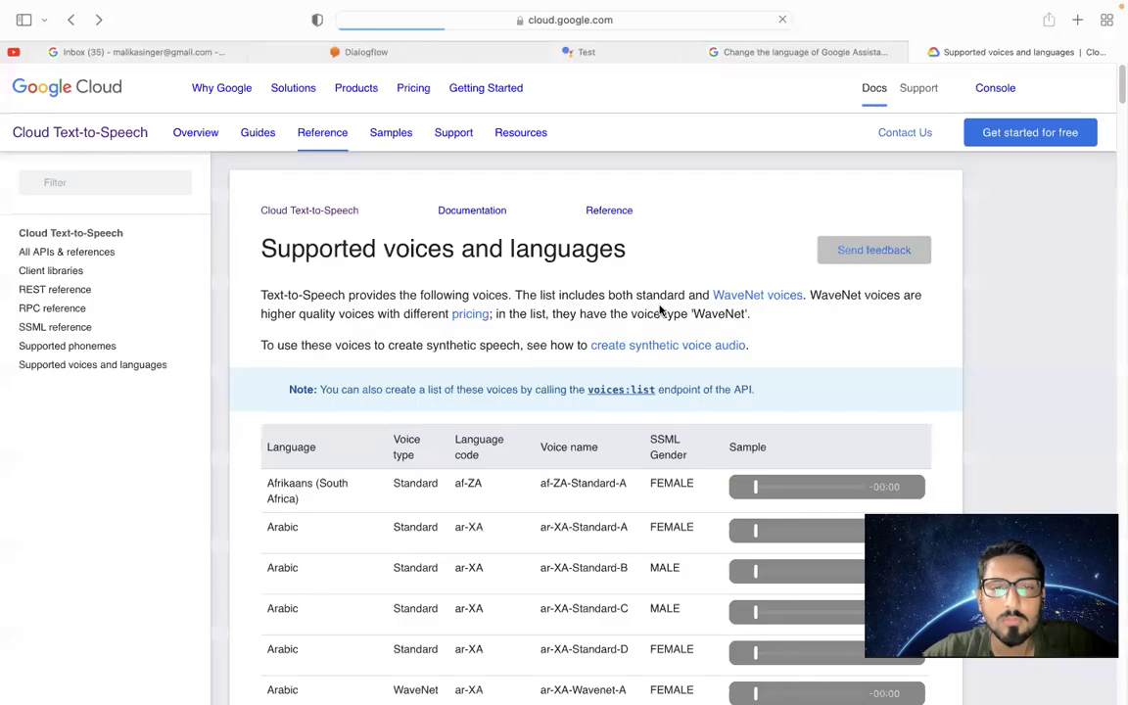
Examine the supported voices table from the Afrikaans and Arabic rows through the German and Gujarati rows
{"action": "scroll", "coordinate": [330, 472], "scroll_direction": "down", "scroll_amount": 5}
{"action": "scroll", "coordinate": [330, 471], "scroll_direction": "down", "scroll_amount": 10}
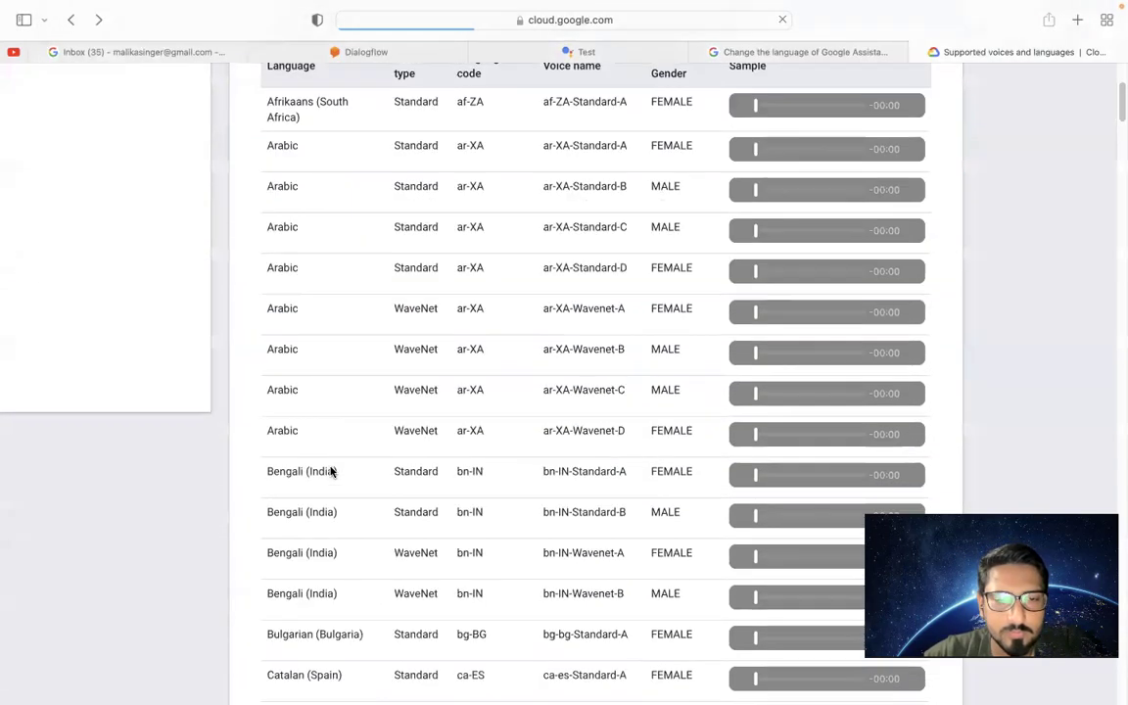
{"action": "scroll", "coordinate": [330, 471], "scroll_direction": "up", "scroll_amount": 12}
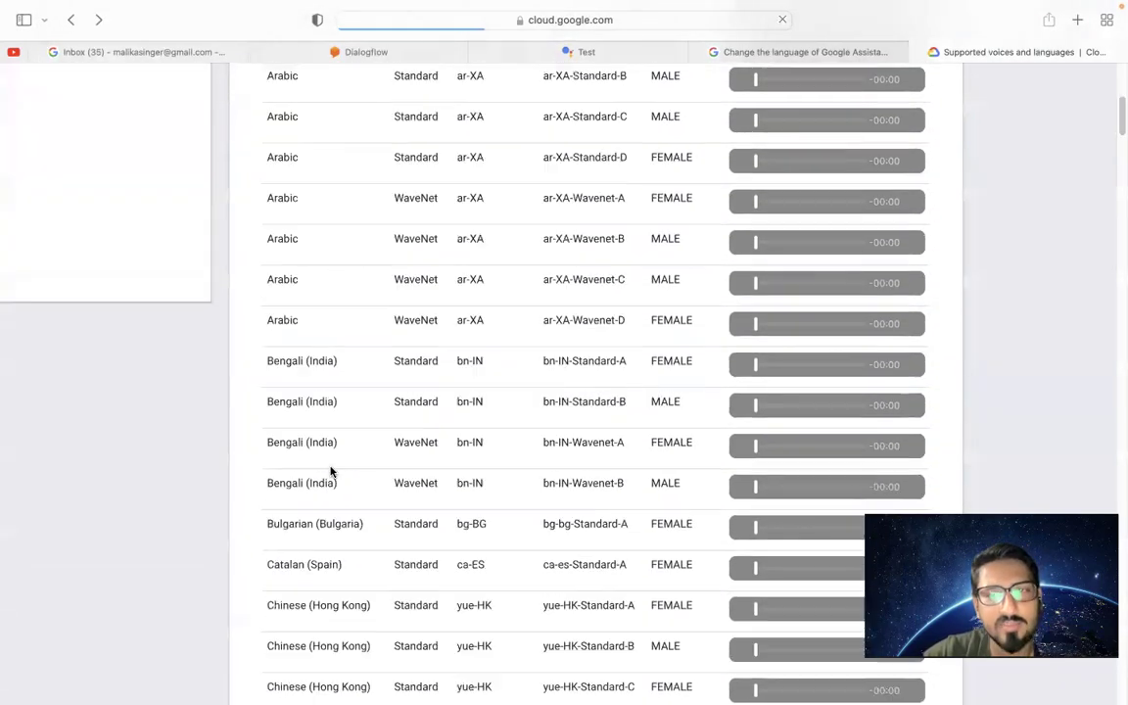
{"action": "scroll", "coordinate": [330, 471], "scroll_direction": "down", "scroll_amount": 11}
{"action": "scroll", "coordinate": [330, 471], "scroll_direction": "down", "scroll_amount": 20}
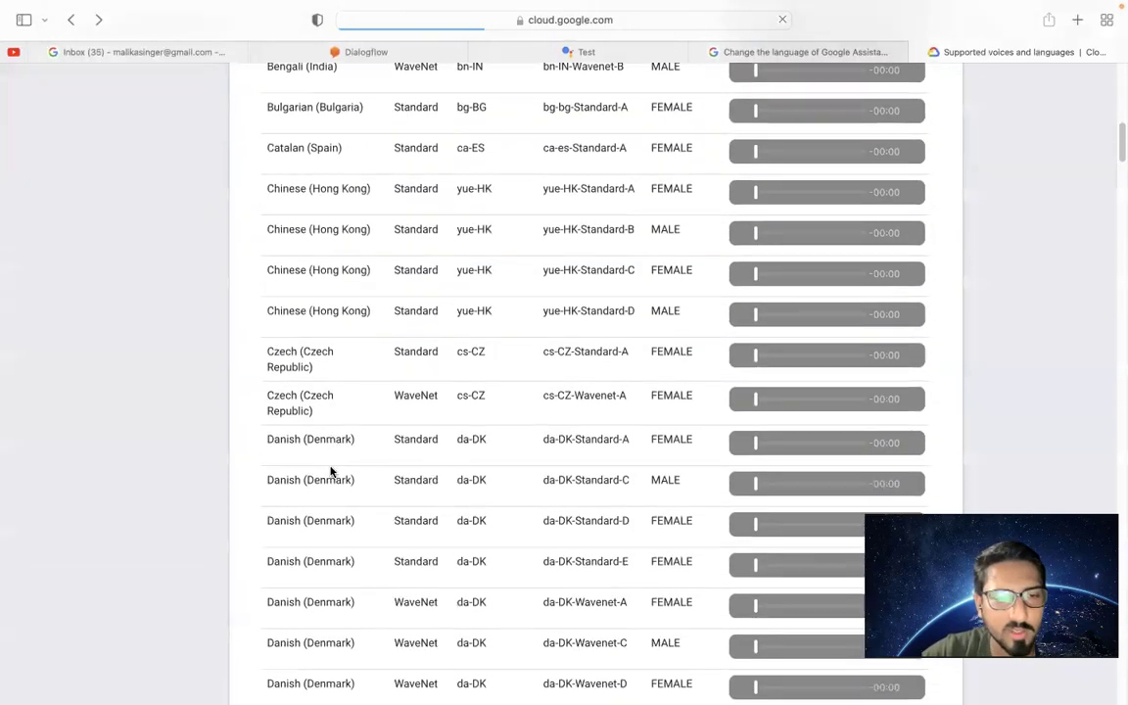
{"action": "scroll", "coordinate": [331, 471], "scroll_direction": "down", "scroll_amount": 7}
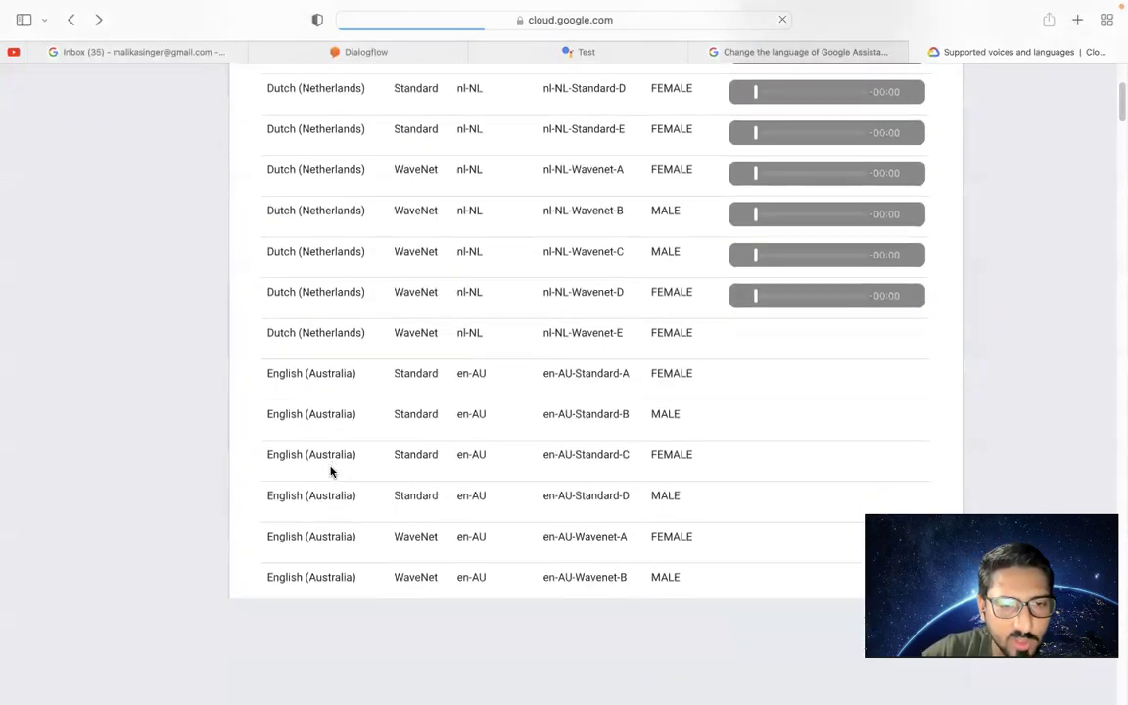
{"action": "scroll", "coordinate": [330, 471], "scroll_direction": "down", "scroll_amount": 20}
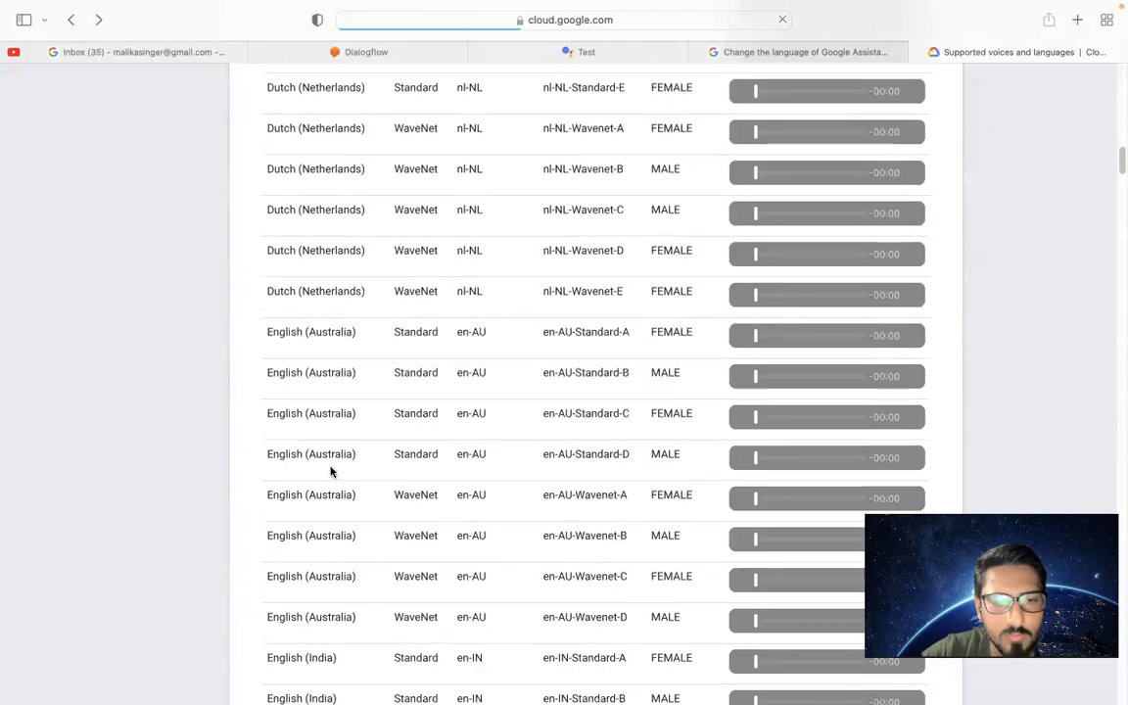
{"action": "scroll", "coordinate": [330, 472], "scroll_direction": "down", "scroll_amount": 20}
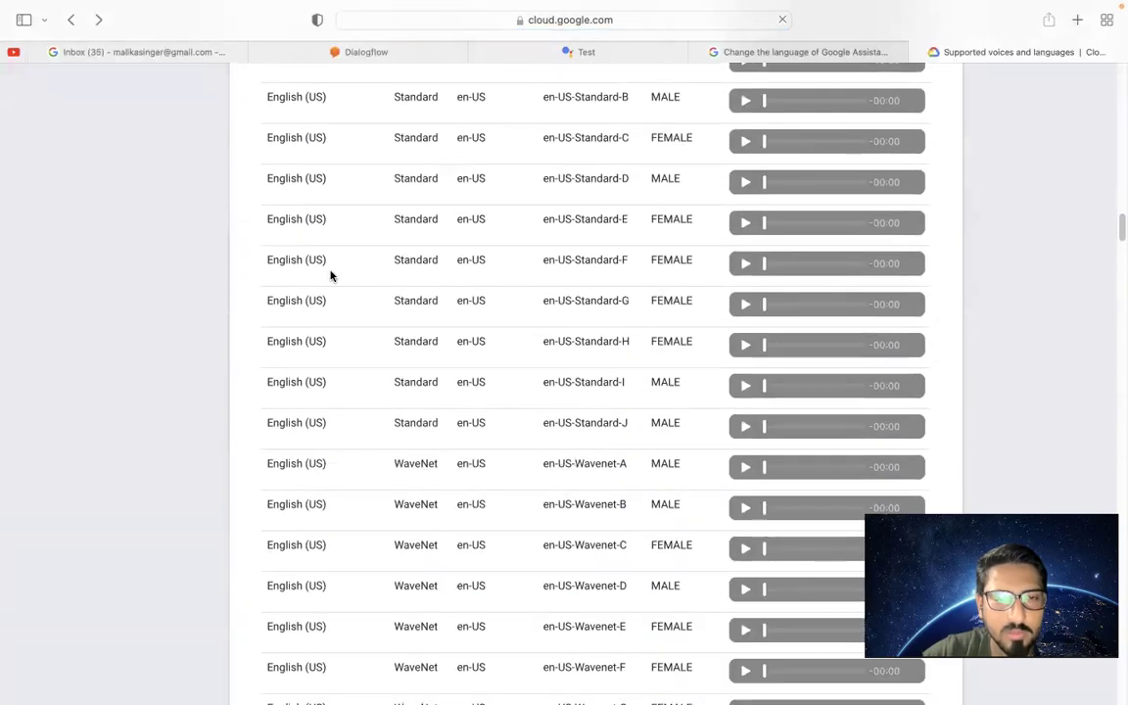
{"action": "scroll", "coordinate": [490, 324], "scroll_direction": "down", "scroll_amount": 20}
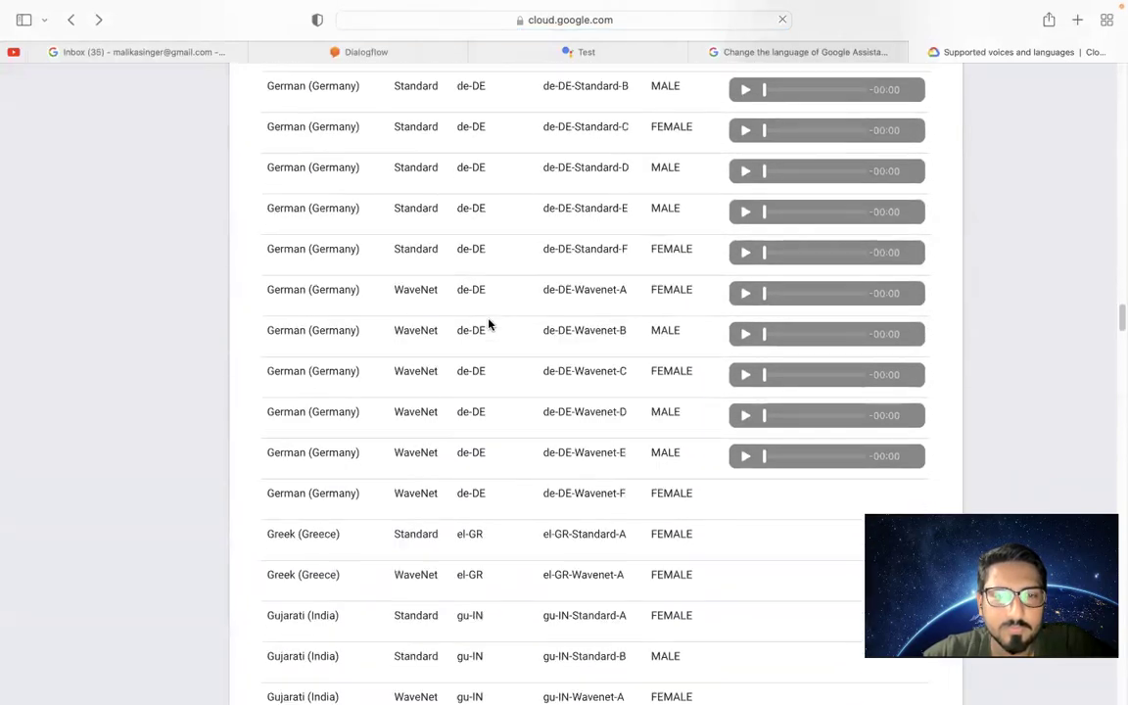
{"action": "scroll", "coordinate": [490, 324], "scroll_direction": "down", "scroll_amount": 20}
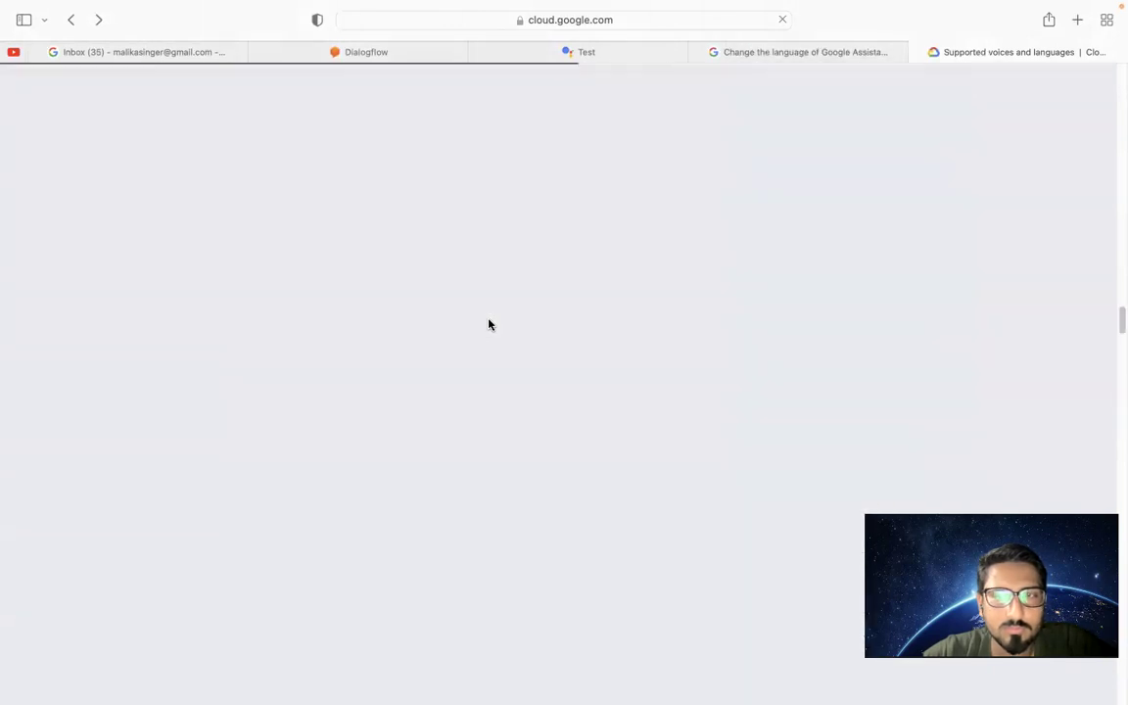
{"action": "scroll", "coordinate": [490, 324], "scroll_direction": "down", "scroll_amount": 20}
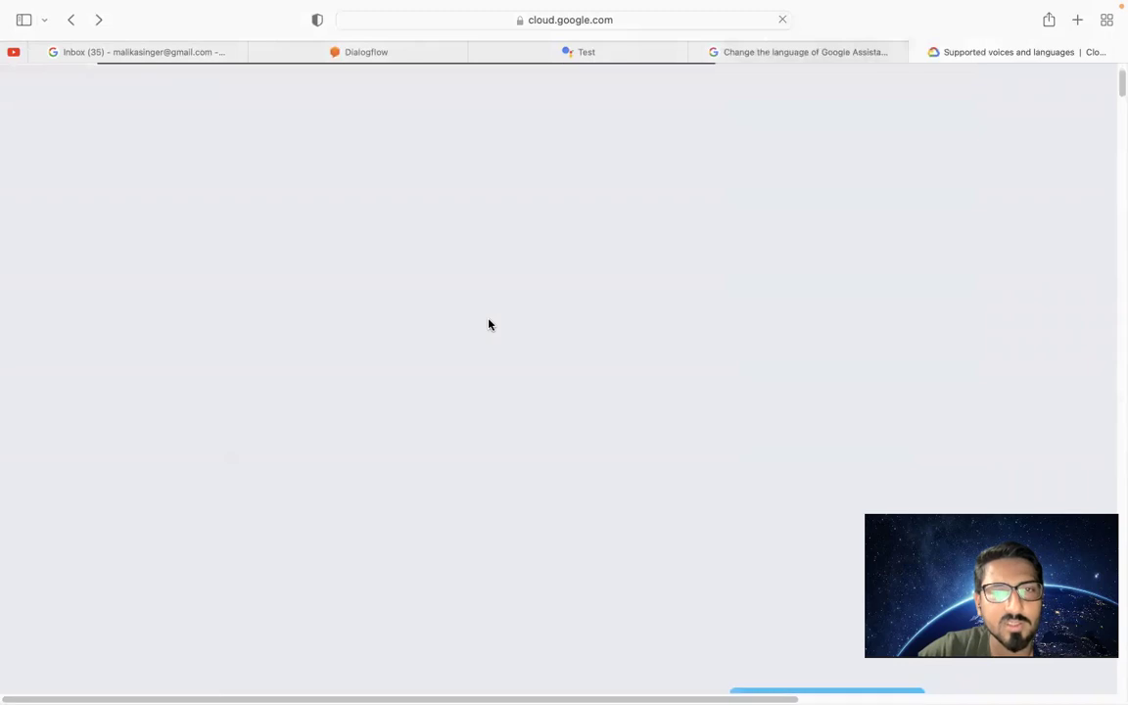
Review the supported voices introduction and the Arabic and Bengali rows of the fully loaded page again
{"action": "scroll", "coordinate": [489, 326], "scroll_direction": "down", "scroll_amount": 10}
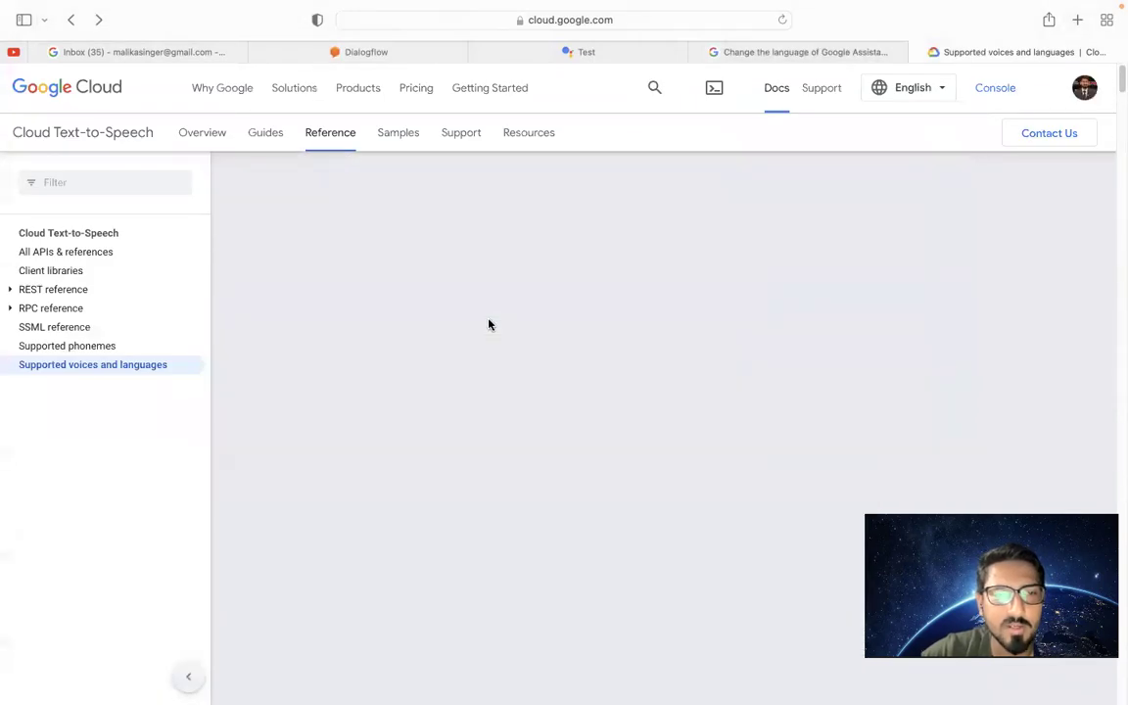
{"action": "scroll", "coordinate": [490, 325], "scroll_direction": "up", "scroll_amount": 5}
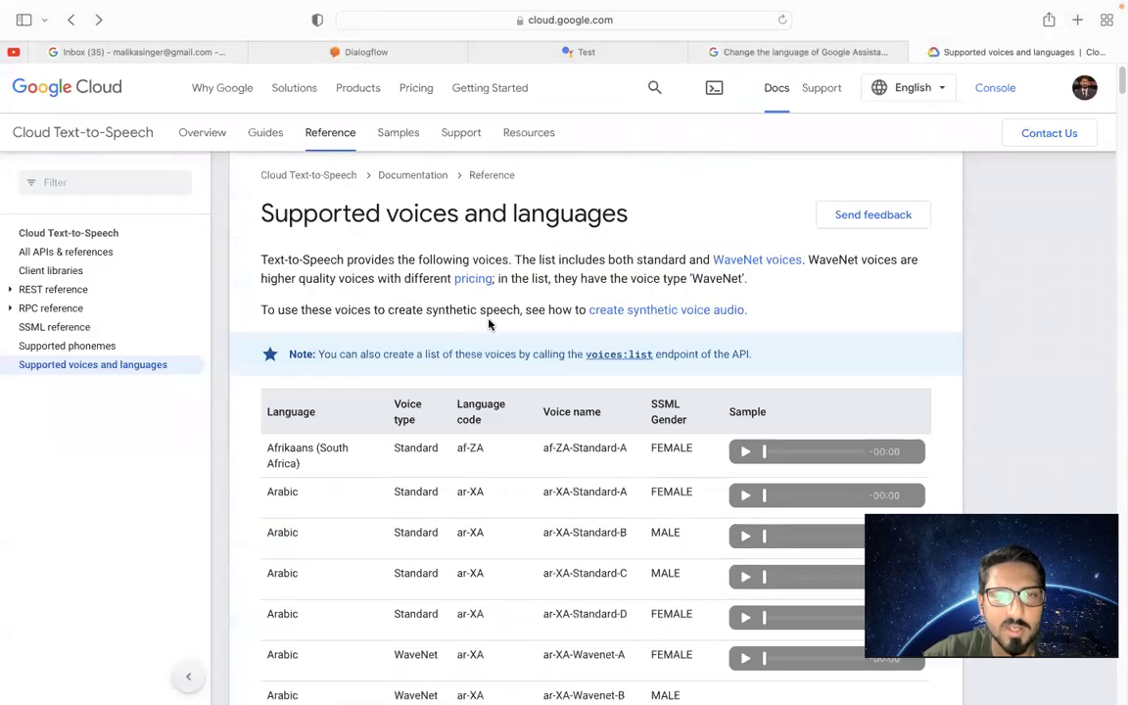
{"action": "scroll", "coordinate": [491, 320], "scroll_direction": "down", "scroll_amount": 5}
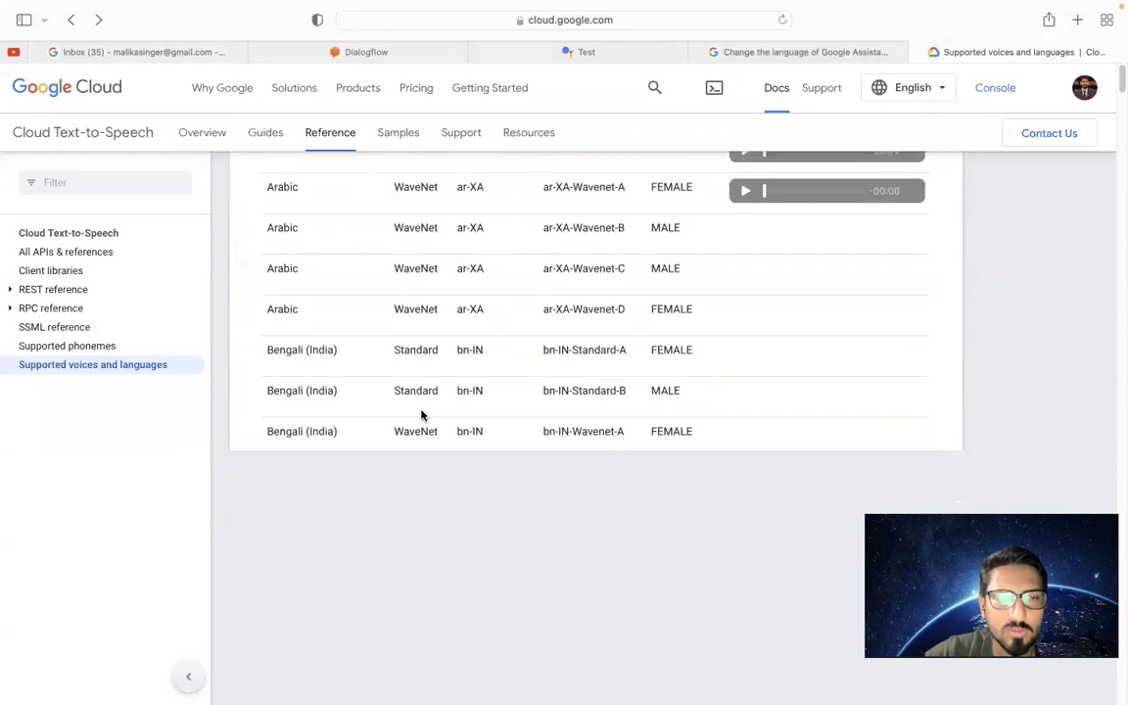
{"action": "scroll", "coordinate": [422, 416], "scroll_direction": "down", "scroll_amount": 2}
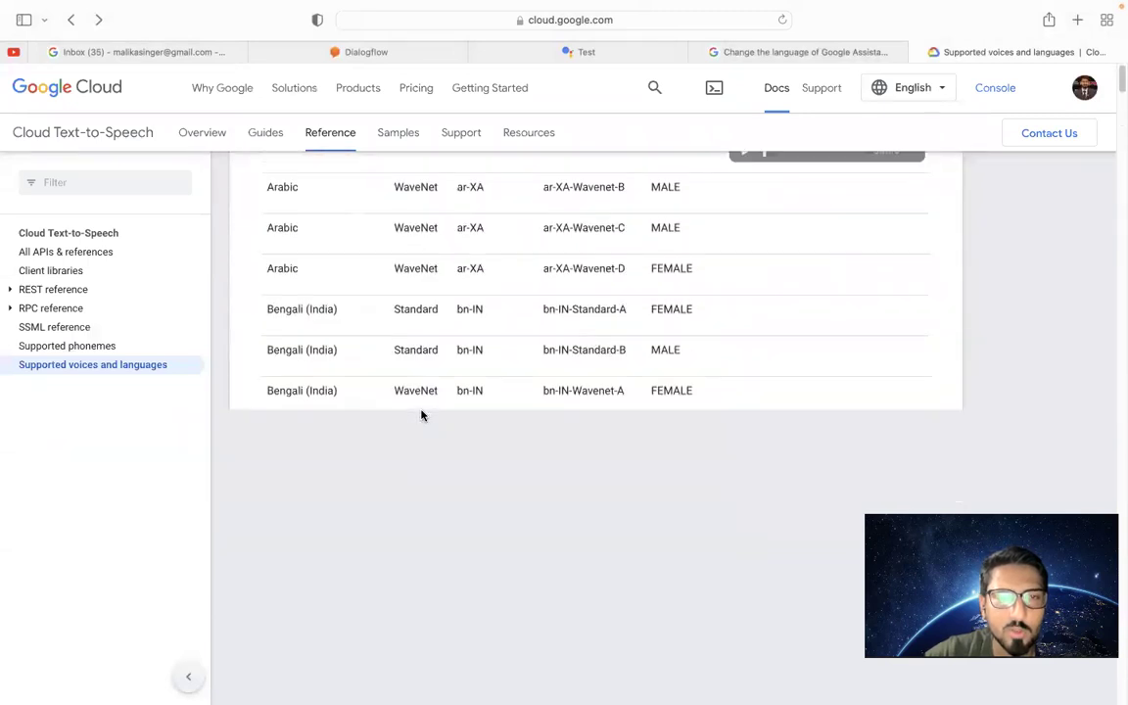
{"action": "scroll", "coordinate": [424, 390], "scroll_direction": "up", "scroll_amount": 1}
{"action": "scroll", "coordinate": [610, 359], "scroll_direction": "up", "scroll_amount": 3}
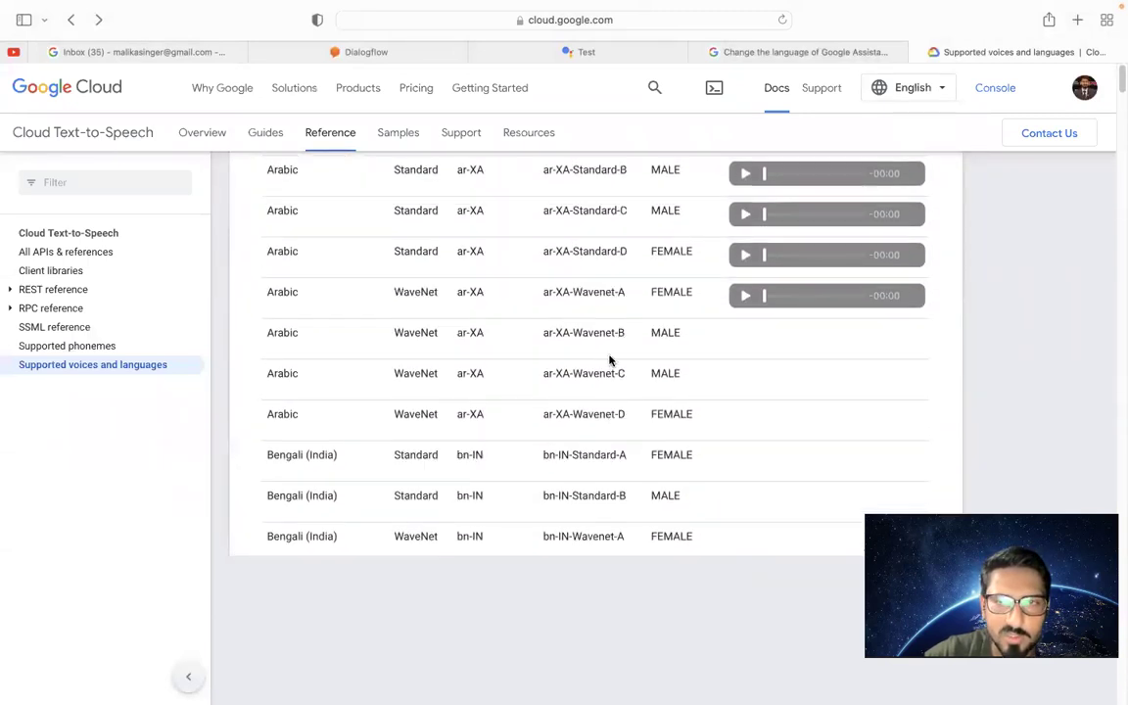
{"action": "mouse_move", "coordinate": [724, 8]}
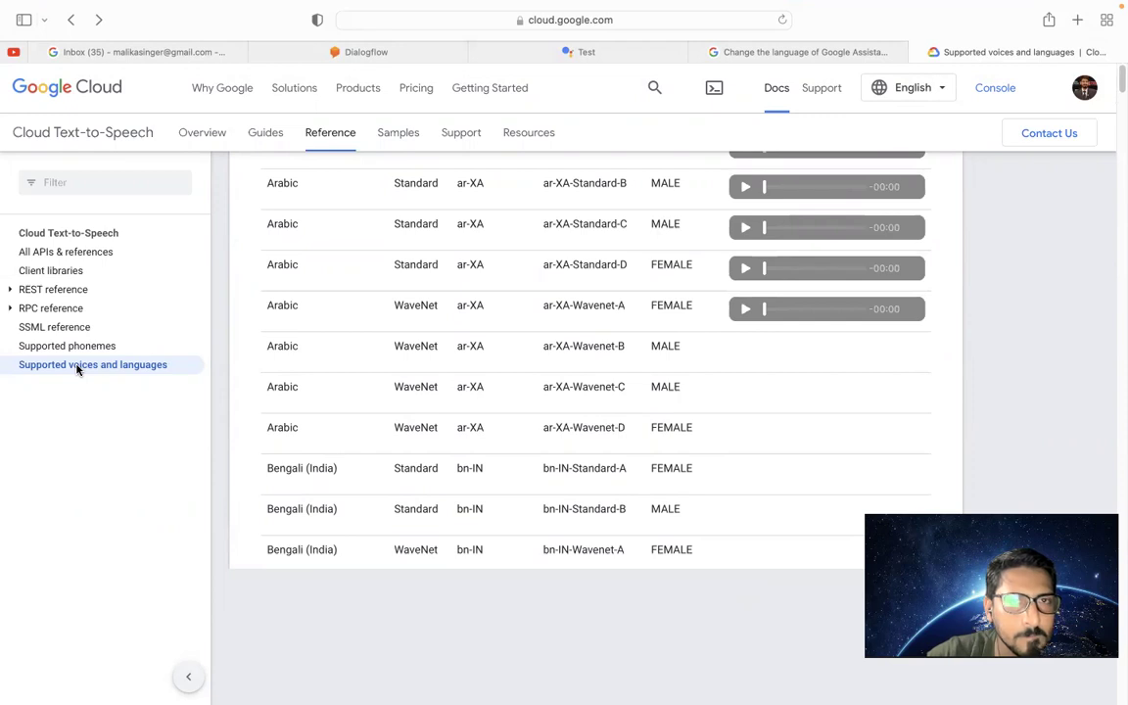
{"action": "scroll", "coordinate": [511, 381], "scroll_direction": "up", "scroll_amount": 6}
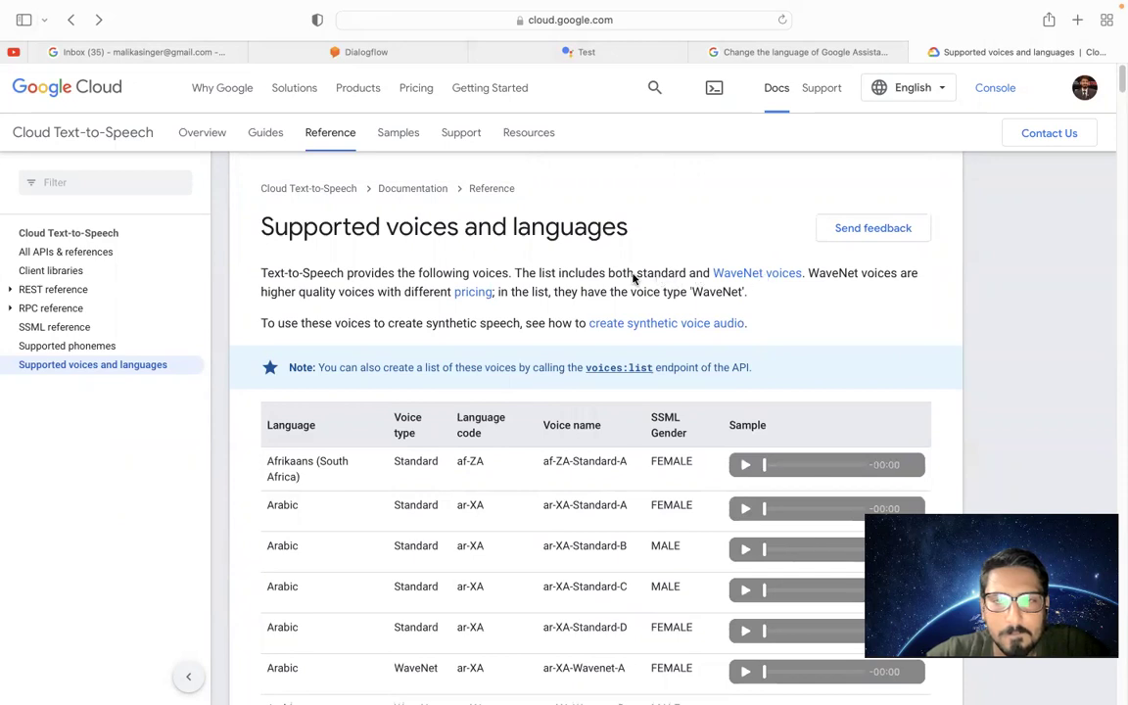
{"action": "scroll", "coordinate": [554, 441], "scroll_direction": "down", "scroll_amount": 8}
{"action": "scroll", "coordinate": [556, 431], "scroll_direction": "up", "scroll_amount": 1}
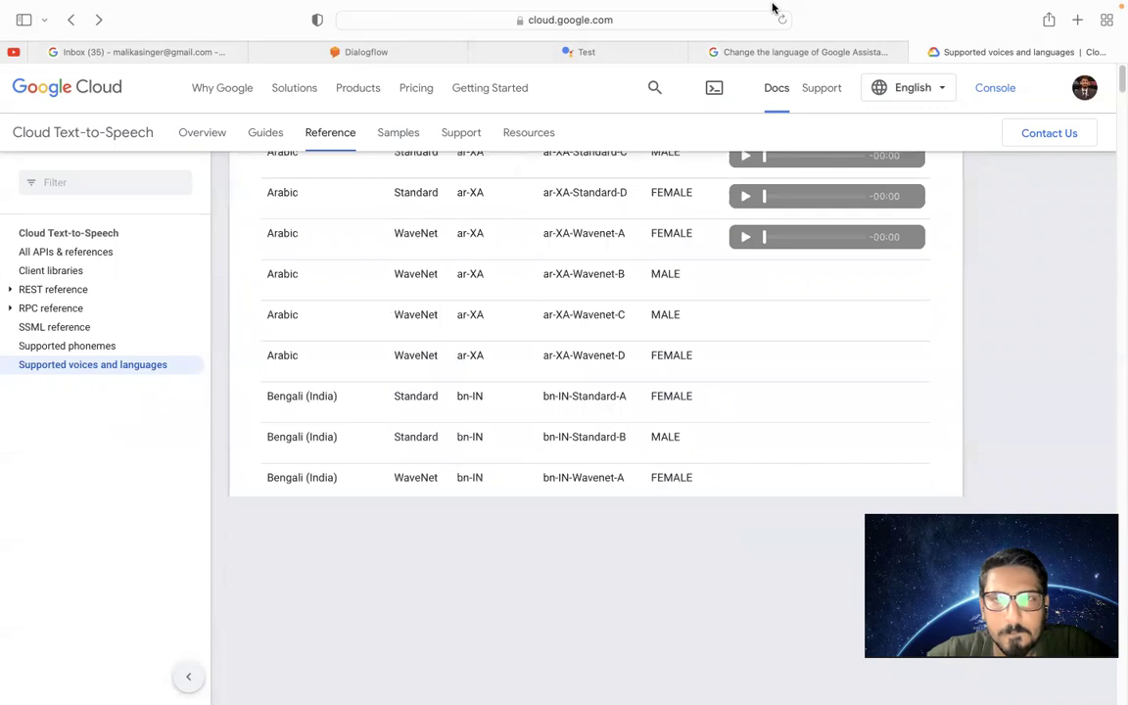
Disconnect the Cloudflare WARP connection and quit WARP
{"action": "mouse_move", "coordinate": [773, 7]}
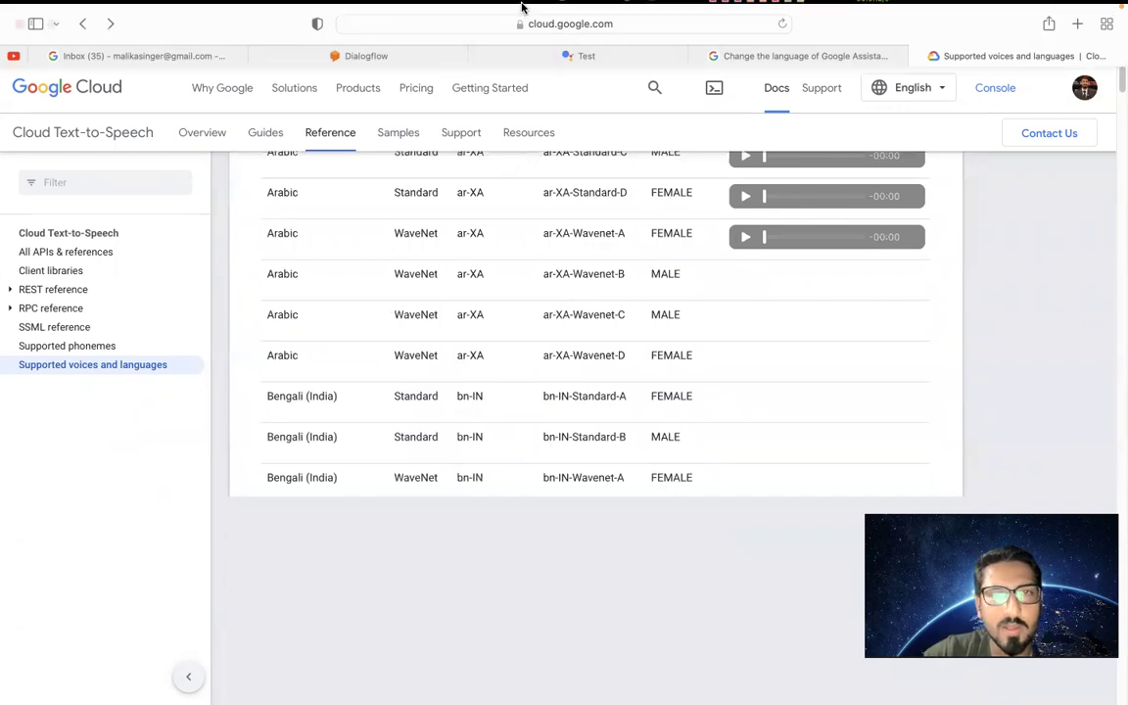
{"action": "mouse_move", "coordinate": [521, 6]}
{"action": "left_click", "coordinate": [591, 9]}
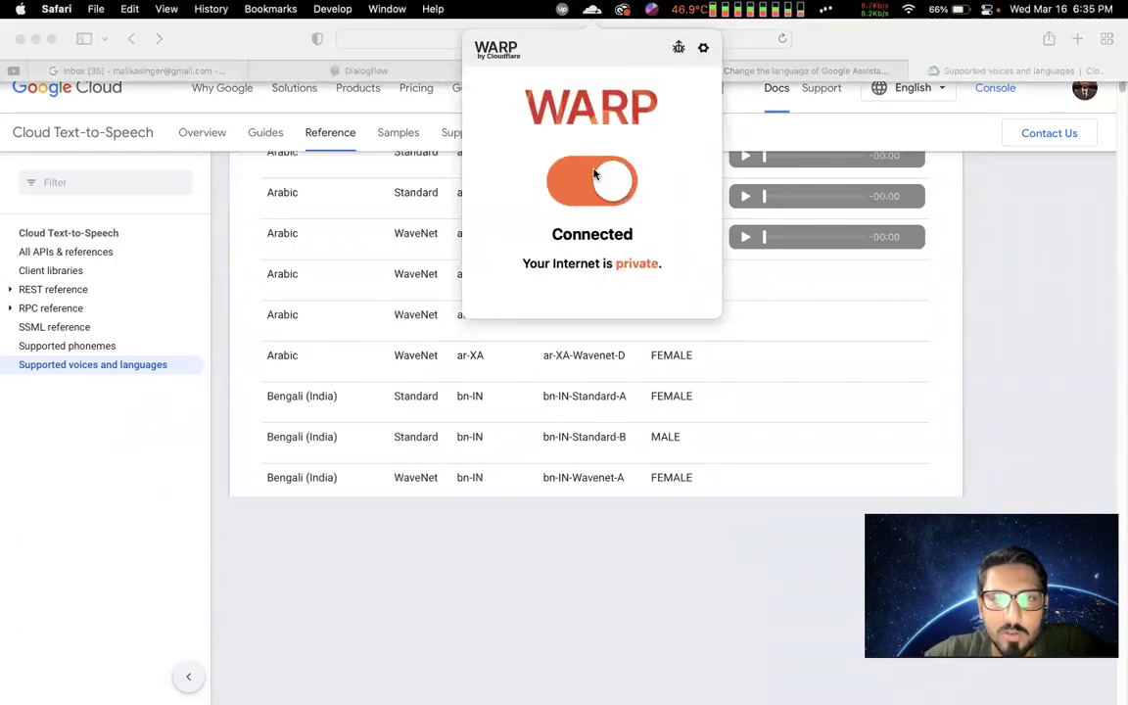
{"action": "left_click", "coordinate": [592, 181]}
{"action": "left_click", "coordinate": [703, 47]}
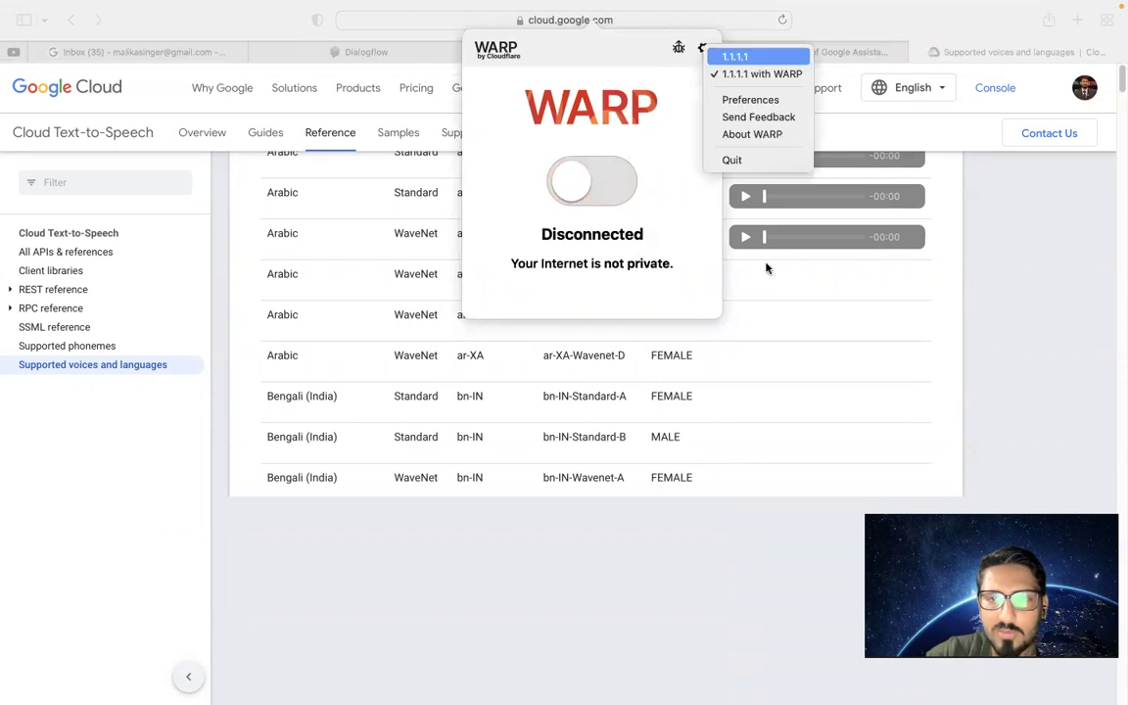
{"action": "left_click", "coordinate": [740, 161]}
Skim the Bulgarian through Dutch rows of the voices table and return to the start of the table
{"action": "scroll", "coordinate": [442, 474], "scroll_direction": "down", "scroll_amount": 10}
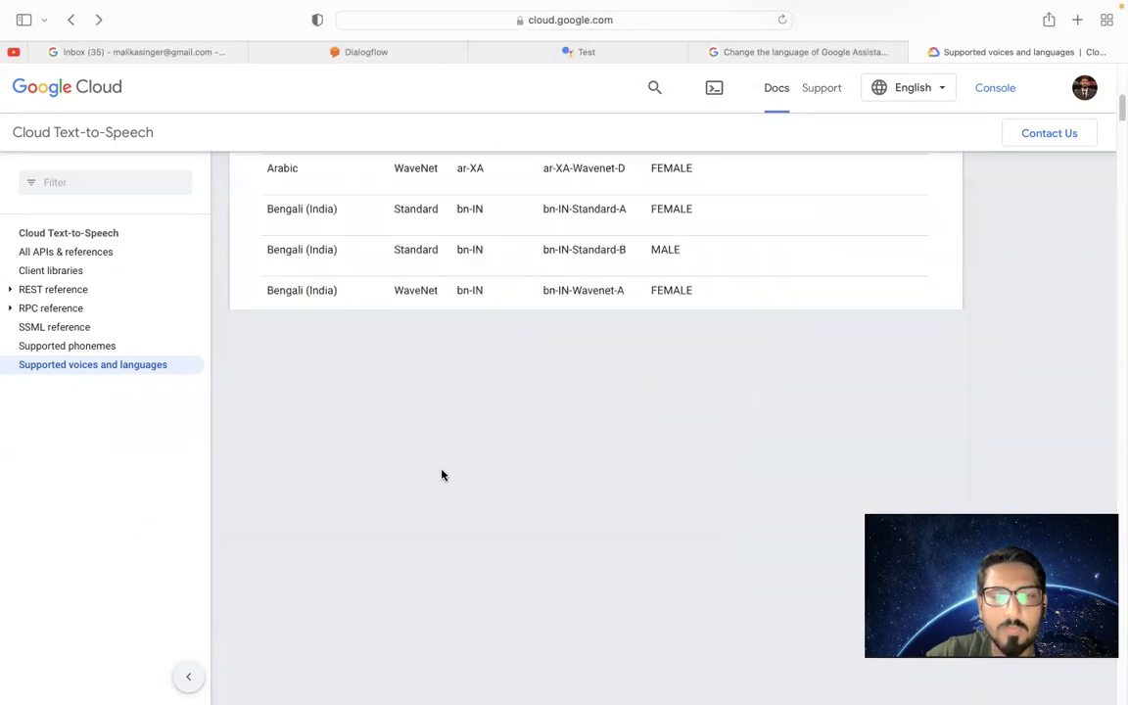
{"action": "scroll", "coordinate": [442, 475], "scroll_direction": "down", "scroll_amount": 5}
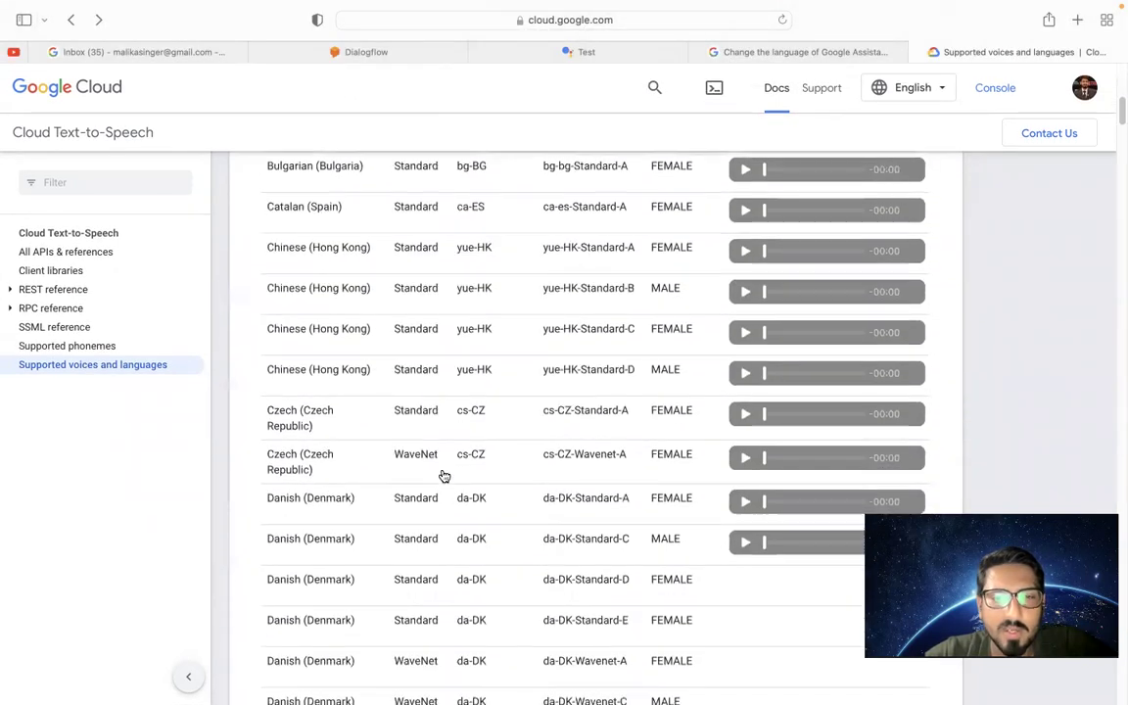
{"action": "scroll", "coordinate": [444, 475], "scroll_direction": "down", "scroll_amount": 4}
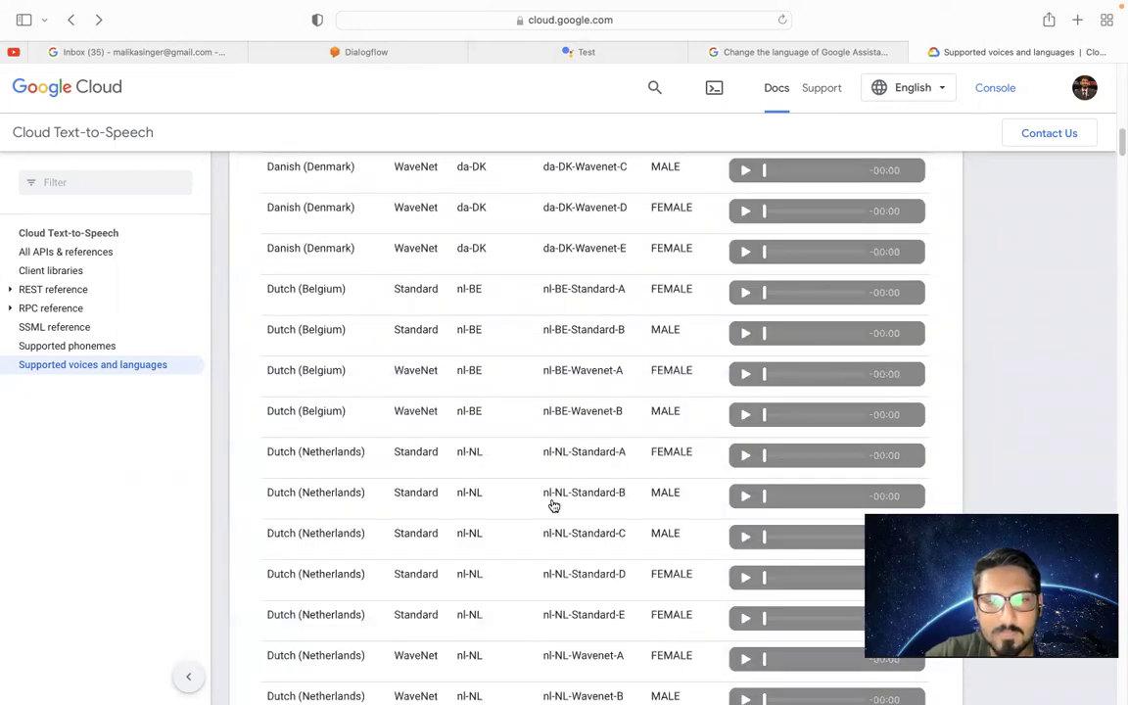
{"action": "scroll", "coordinate": [553, 505], "scroll_direction": "up", "scroll_amount": 15}
{"action": "scroll", "coordinate": [553, 506], "scroll_direction": "down", "scroll_amount": 2}
Search the supported voices page for "ur" and for "urdu", checking the Arabic to Chinese rows in between
{"action": "key", "text": "super+f"}
{"action": "type", "text": "ur"}
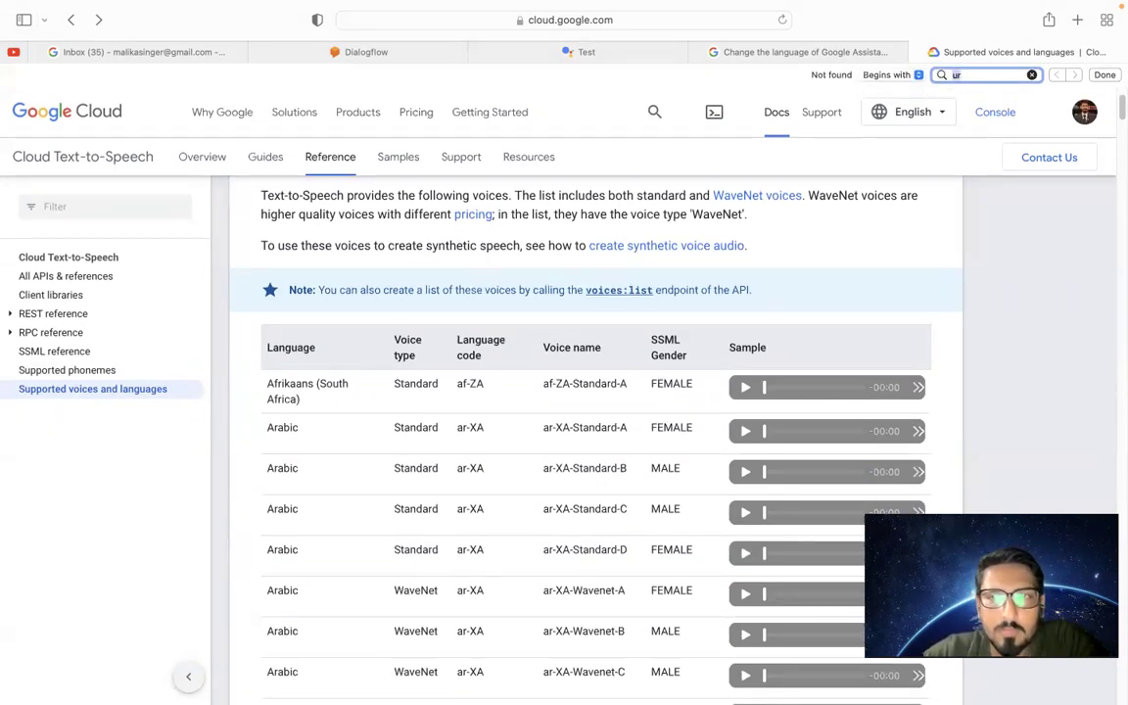
{"action": "scroll", "coordinate": [426, 588], "scroll_direction": "down", "scroll_amount": 10}
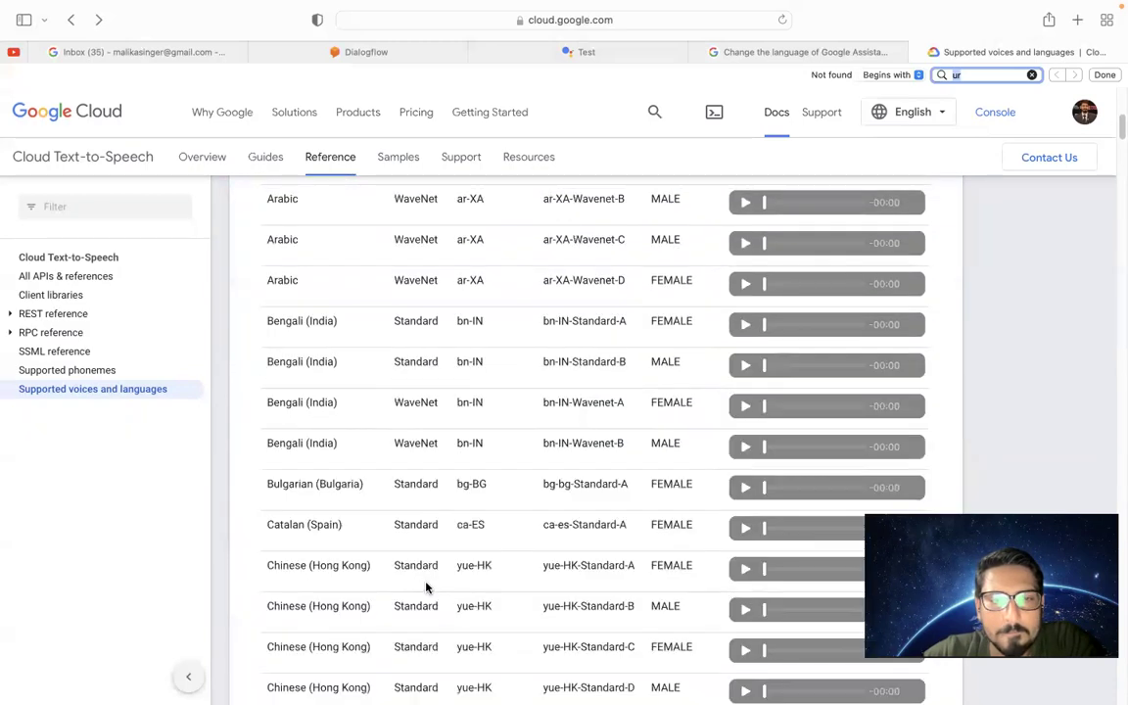
{"action": "scroll", "coordinate": [426, 588], "scroll_direction": "up", "scroll_amount": 3}
{"action": "scroll", "coordinate": [426, 587], "scroll_direction": "down", "scroll_amount": 1}
{"action": "scroll", "coordinate": [426, 587], "scroll_direction": "down", "scroll_amount": 1}
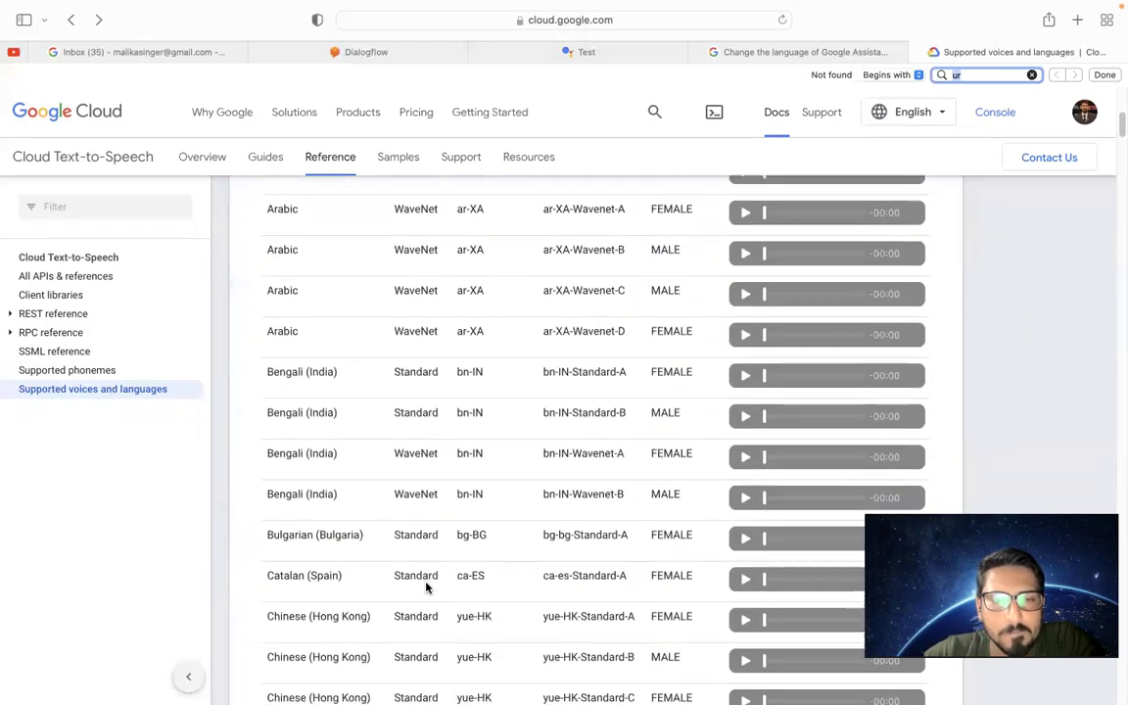
{"action": "type", "text": "urdu"}
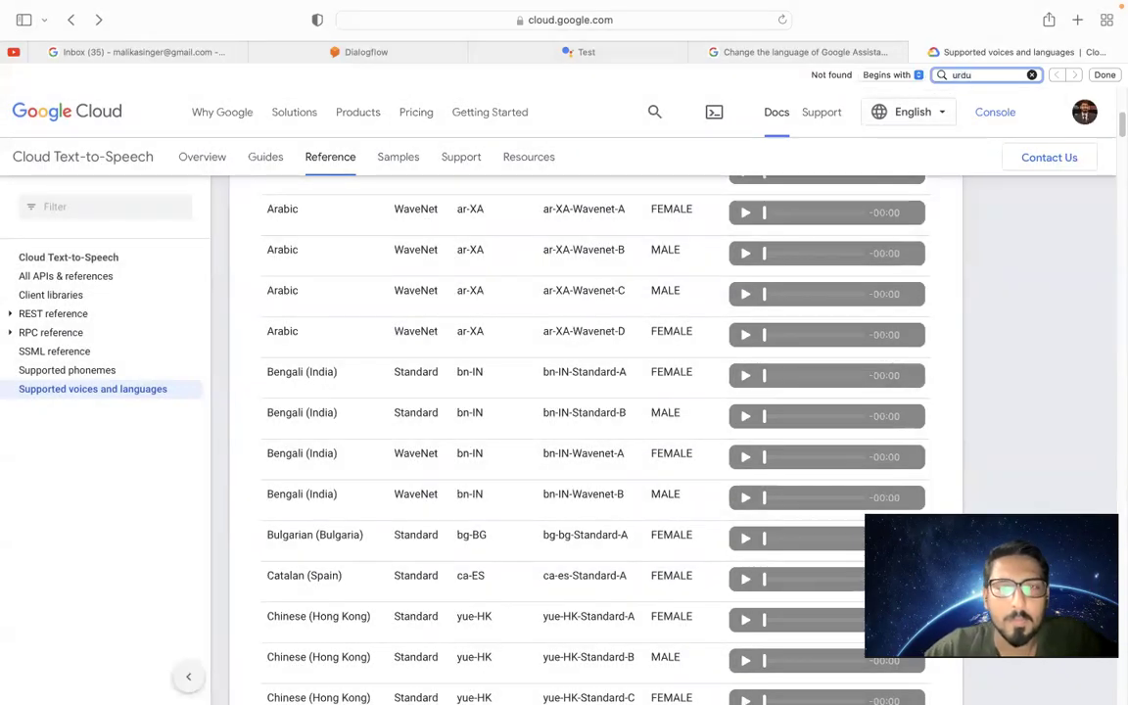
Search the page for "ara" to find the Arabic voices, and clear the search text
{"action": "key", "text": "super+f"}
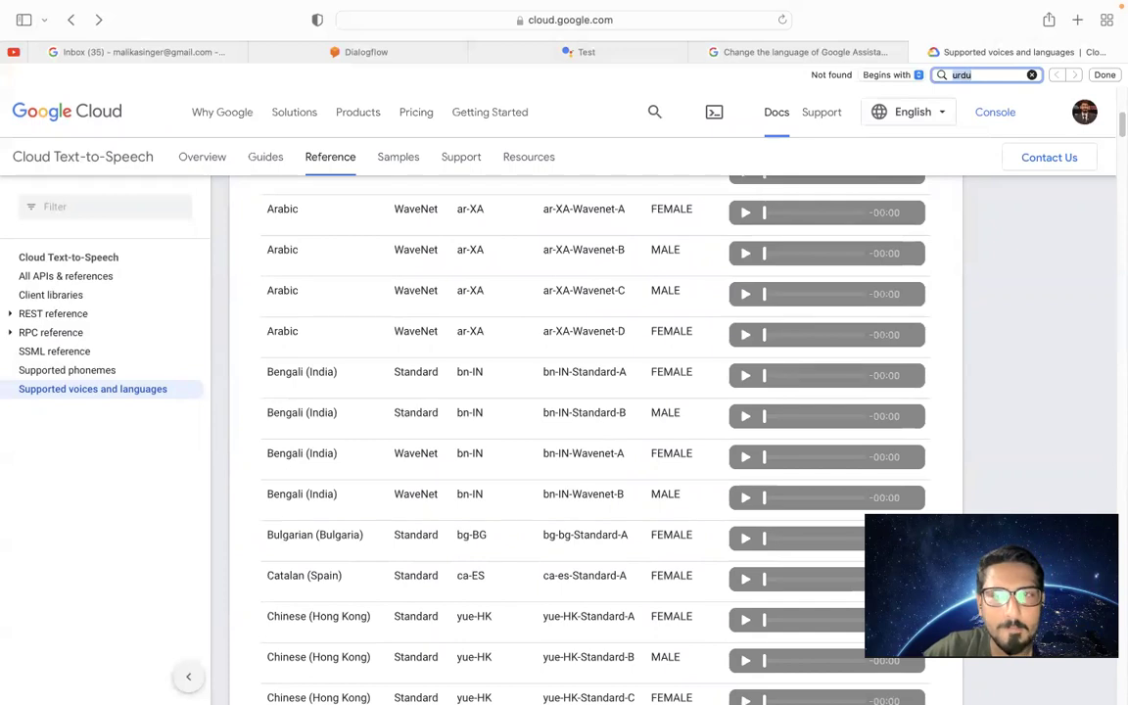
{"action": "key", "text": "BackSpace"}
{"action": "type", "text": "ara"}
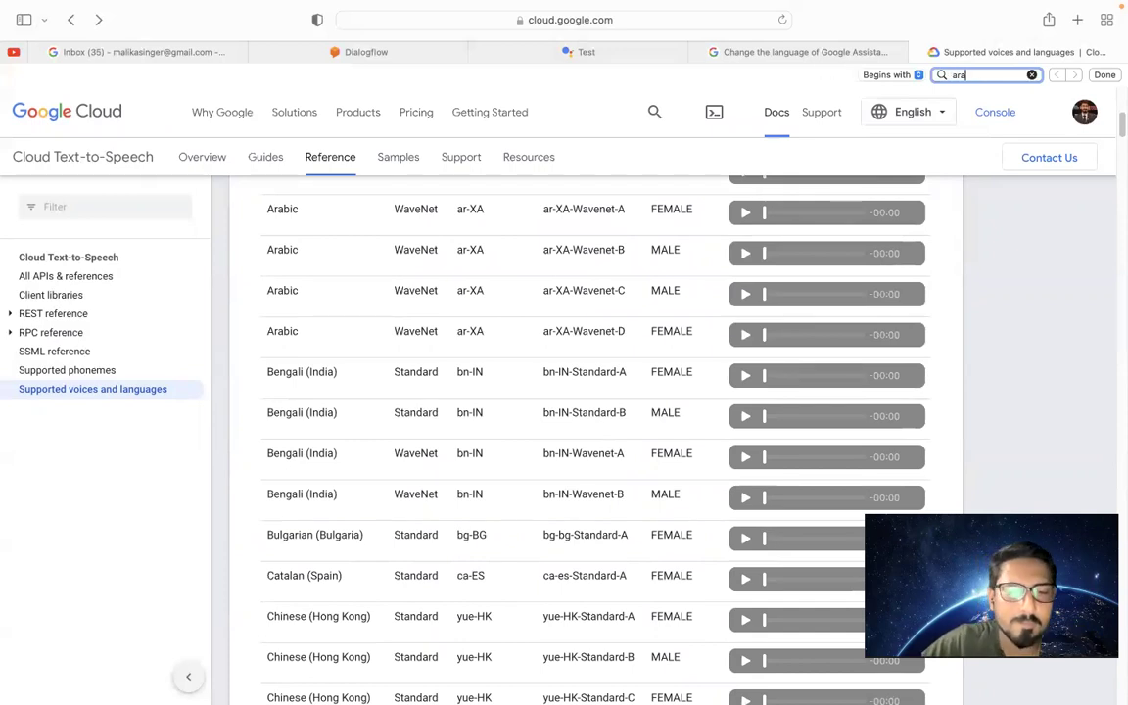
{"action": "type", "text": "bic"}
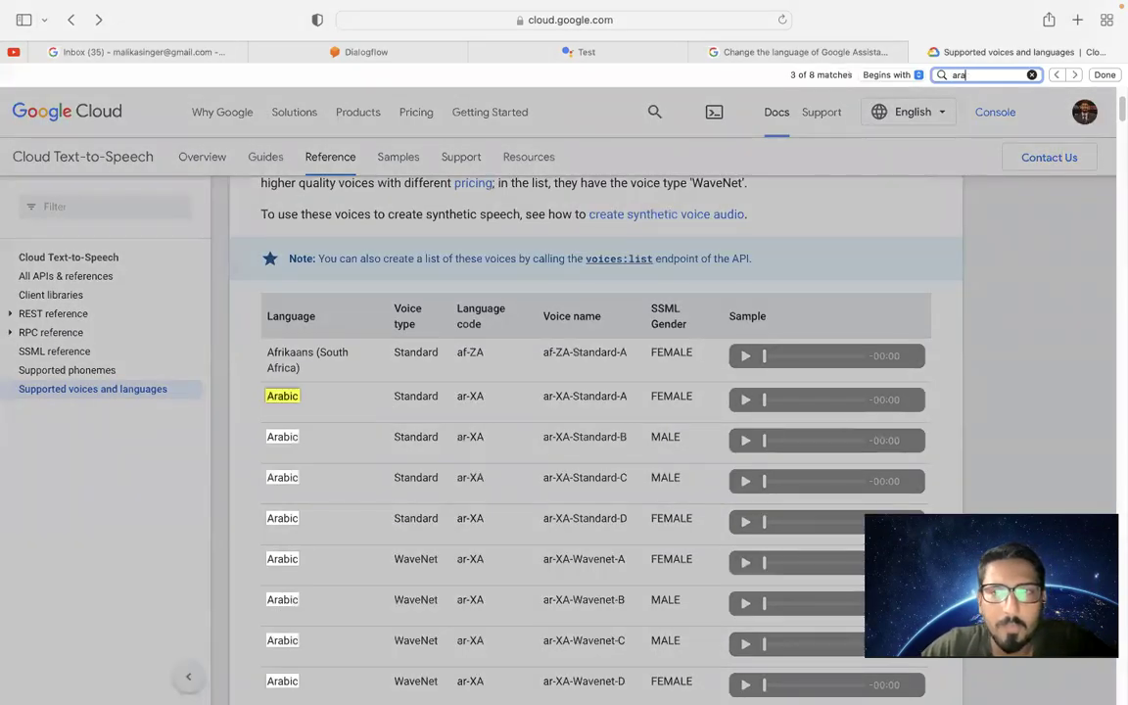
{"action": "key", "text": "BackSpace"}
{"action": "key", "text": "BackSpace"}
{"action": "key", "text": "BackSpace"}
Examine the voices table from the Arabic rows down to the Hindi (India) and Hungarian rows
{"action": "scroll", "coordinate": [385, 405], "scroll_direction": "down", "scroll_amount": 15}
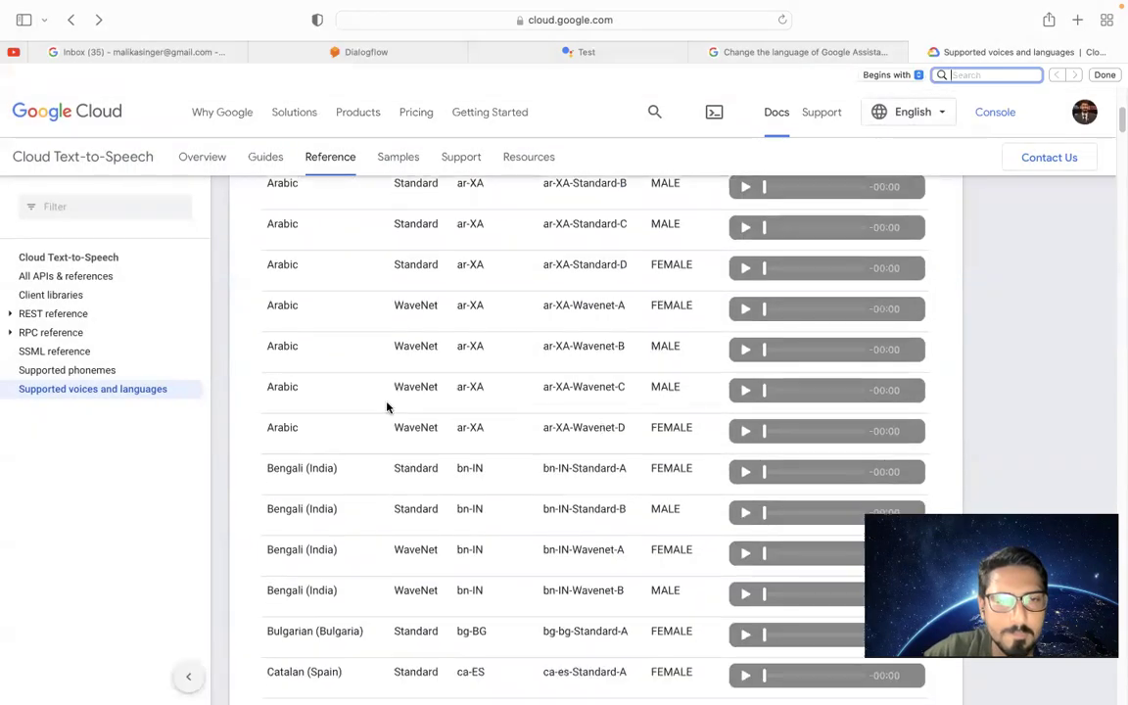
{"action": "scroll", "coordinate": [386, 407], "scroll_direction": "down", "scroll_amount": 15}
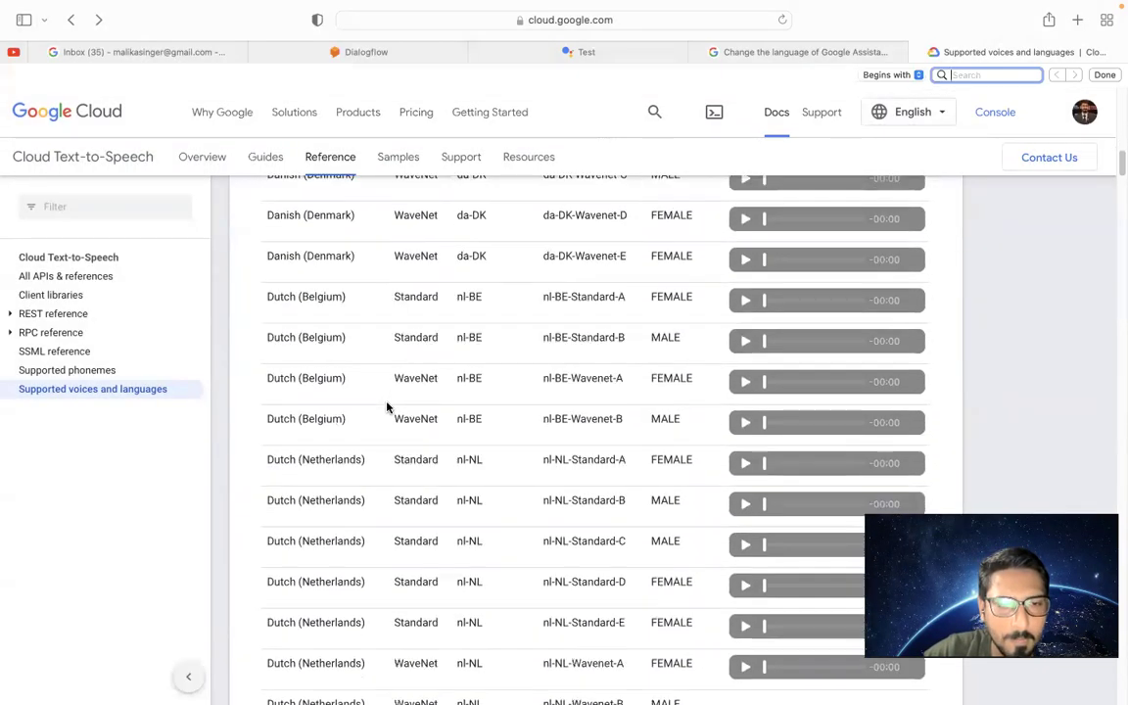
{"action": "scroll", "coordinate": [387, 407], "scroll_direction": "down", "scroll_amount": 15}
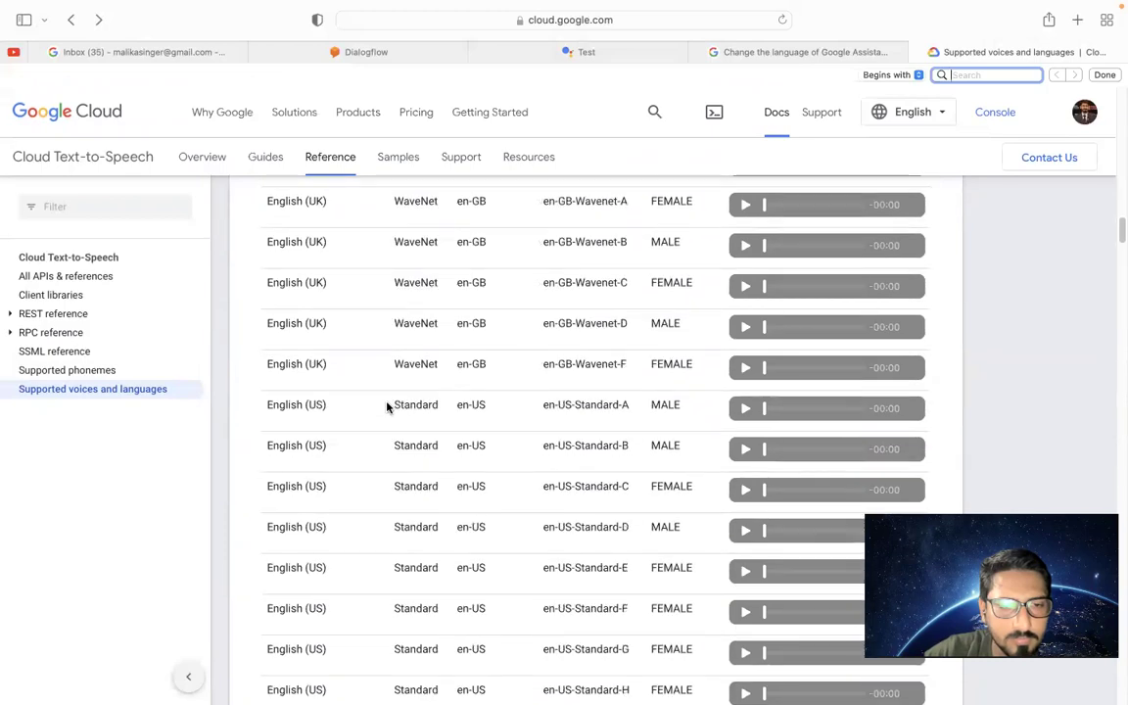
{"action": "scroll", "coordinate": [387, 407], "scroll_direction": "down", "scroll_amount": 15}
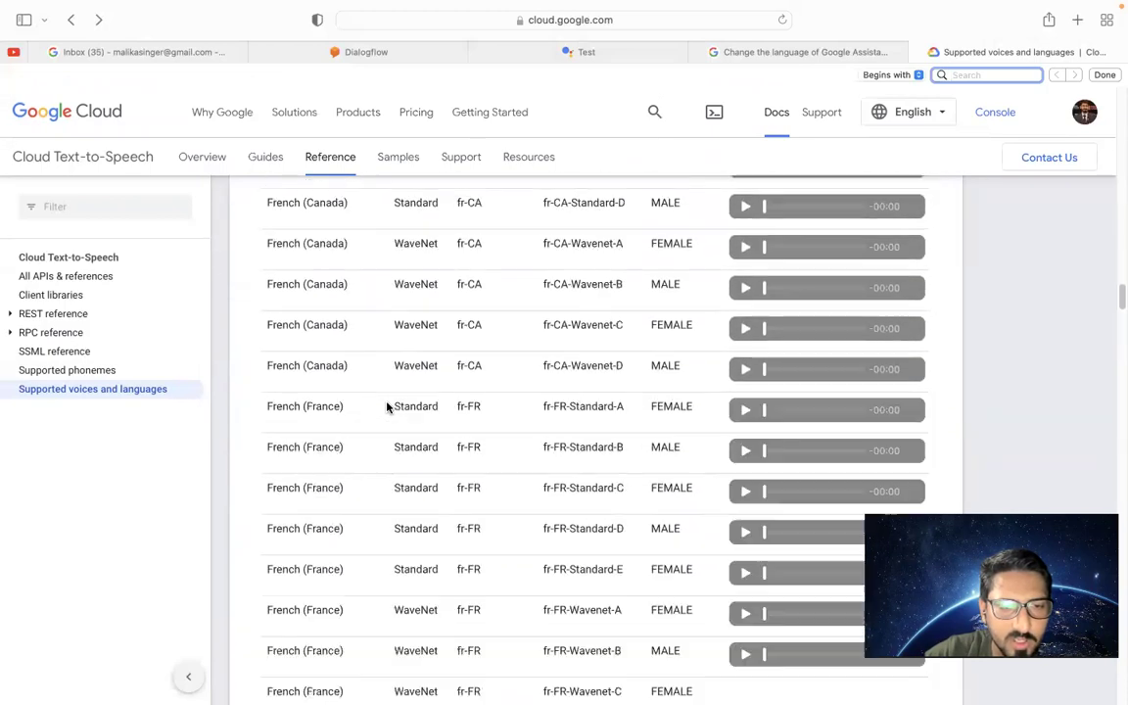
{"action": "scroll", "coordinate": [380, 492], "scroll_direction": "down", "scroll_amount": 15}
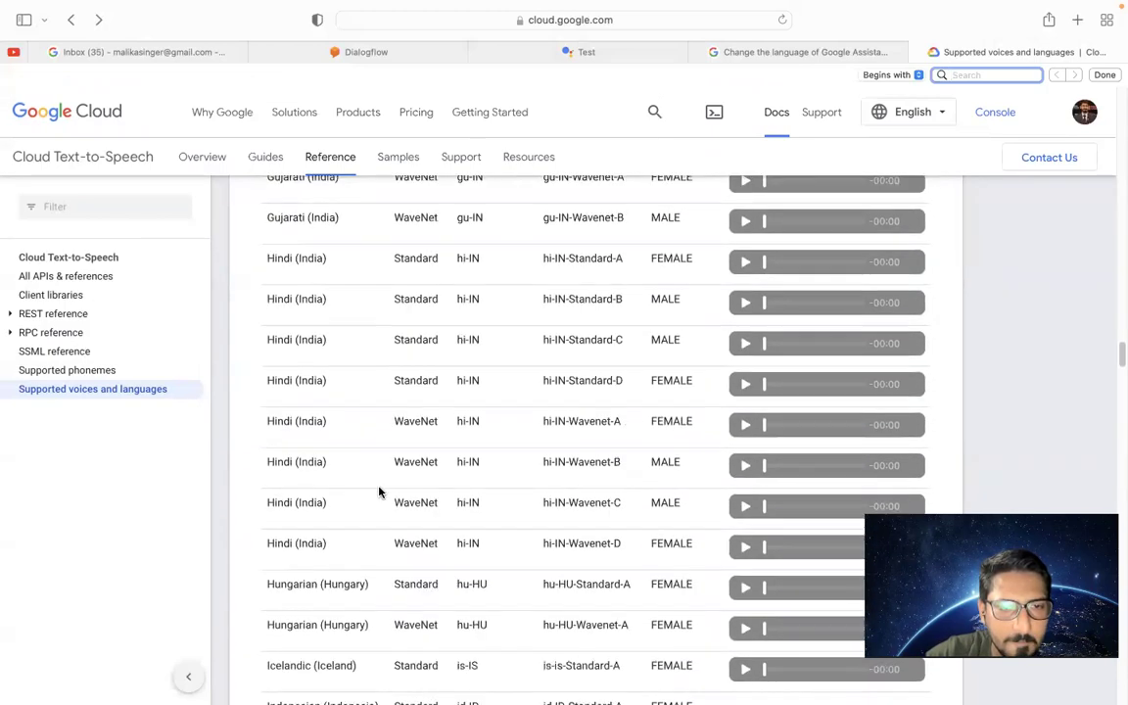
Examine the voices table from the Japanese rows down to the Turkish, Ukrainian and Vietnamese rows
{"action": "scroll", "coordinate": [380, 491], "scroll_direction": "down", "scroll_amount": 15}
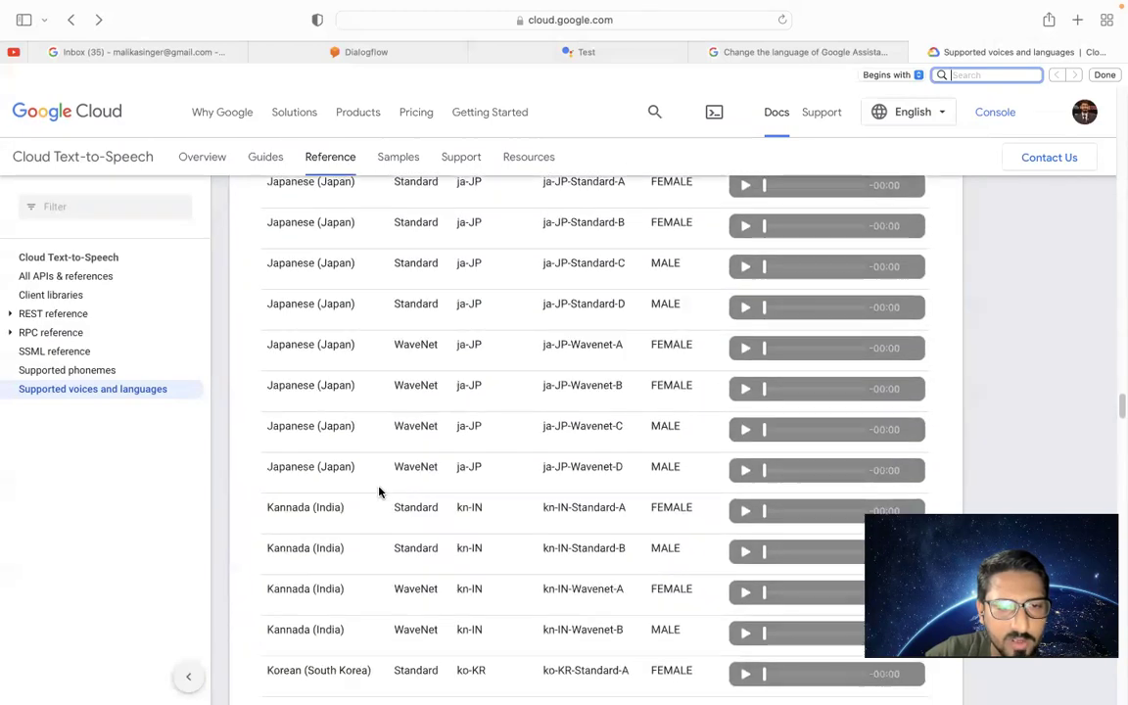
{"action": "scroll", "coordinate": [380, 492], "scroll_direction": "down", "scroll_amount": 15}
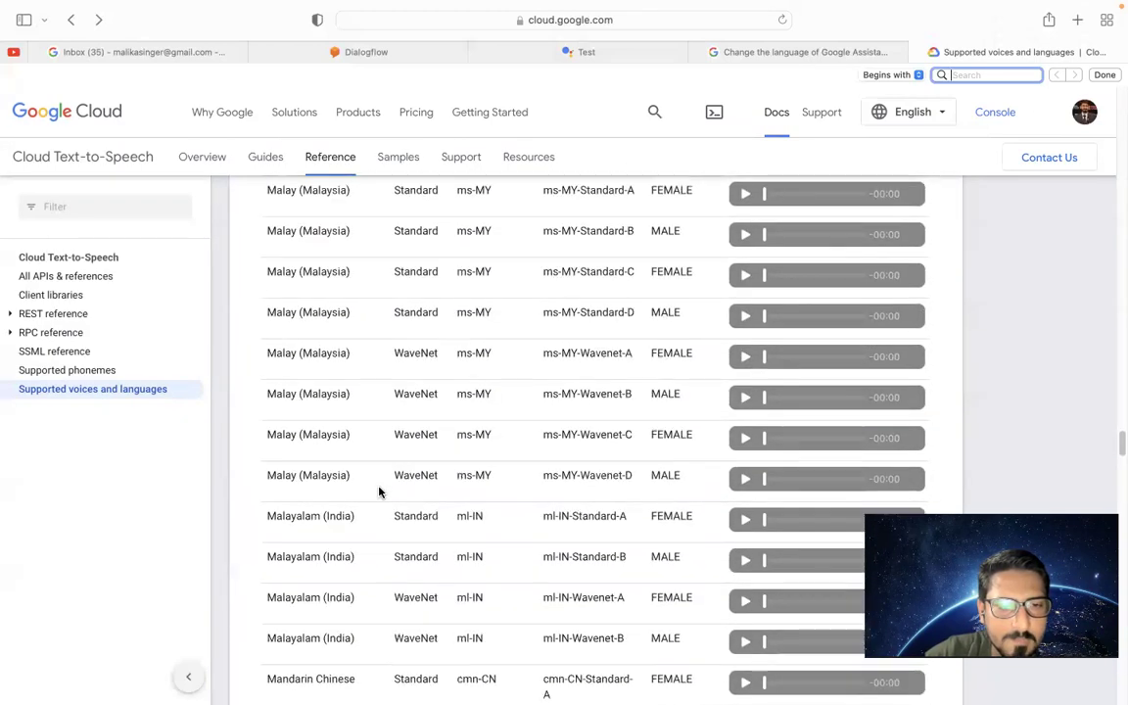
{"action": "scroll", "coordinate": [380, 492], "scroll_direction": "down", "scroll_amount": 15}
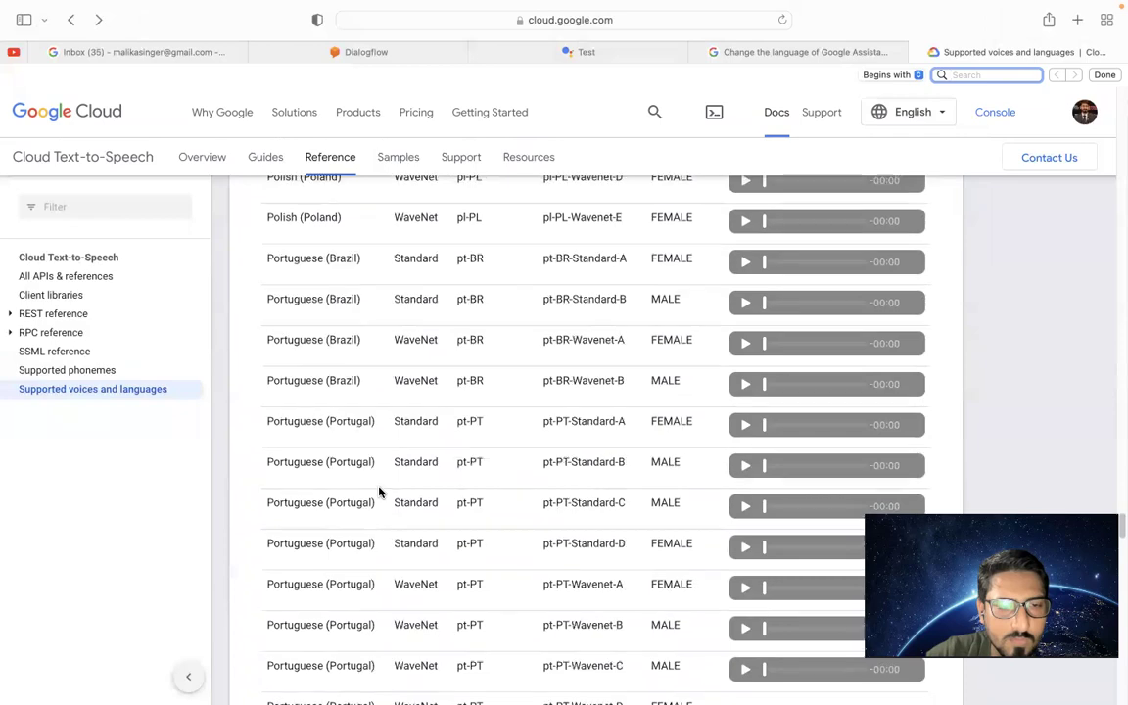
{"action": "scroll", "coordinate": [380, 492], "scroll_direction": "down", "scroll_amount": 15}
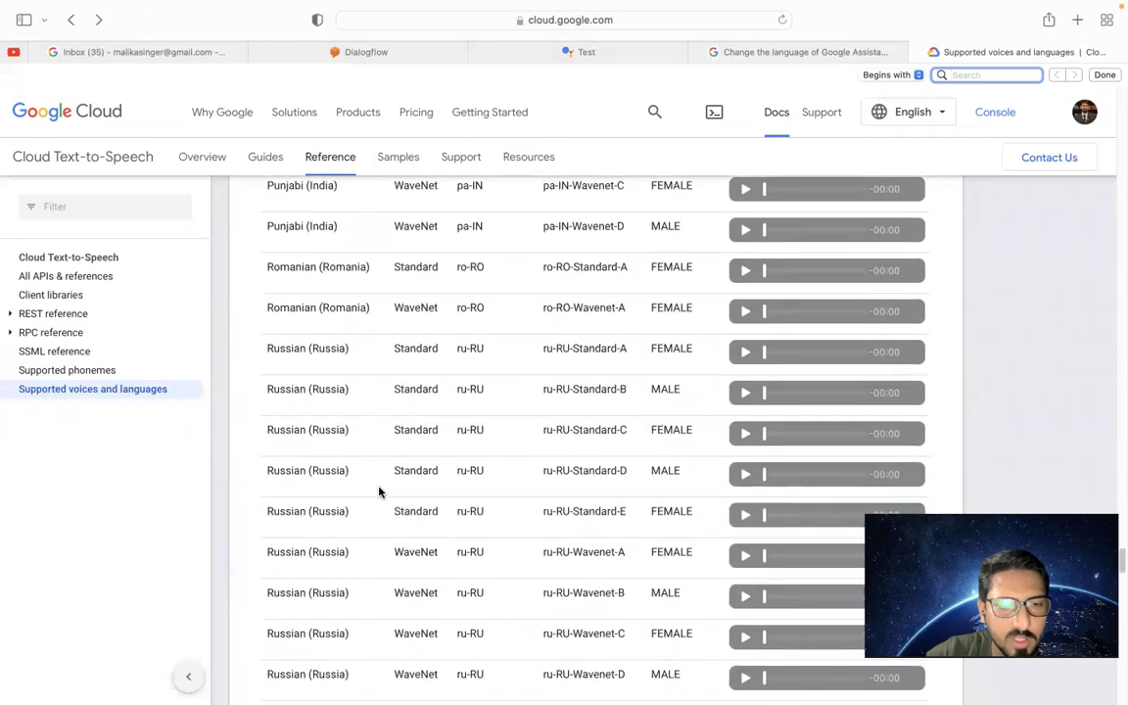
{"action": "scroll", "coordinate": [380, 492], "scroll_direction": "down", "scroll_amount": 15}
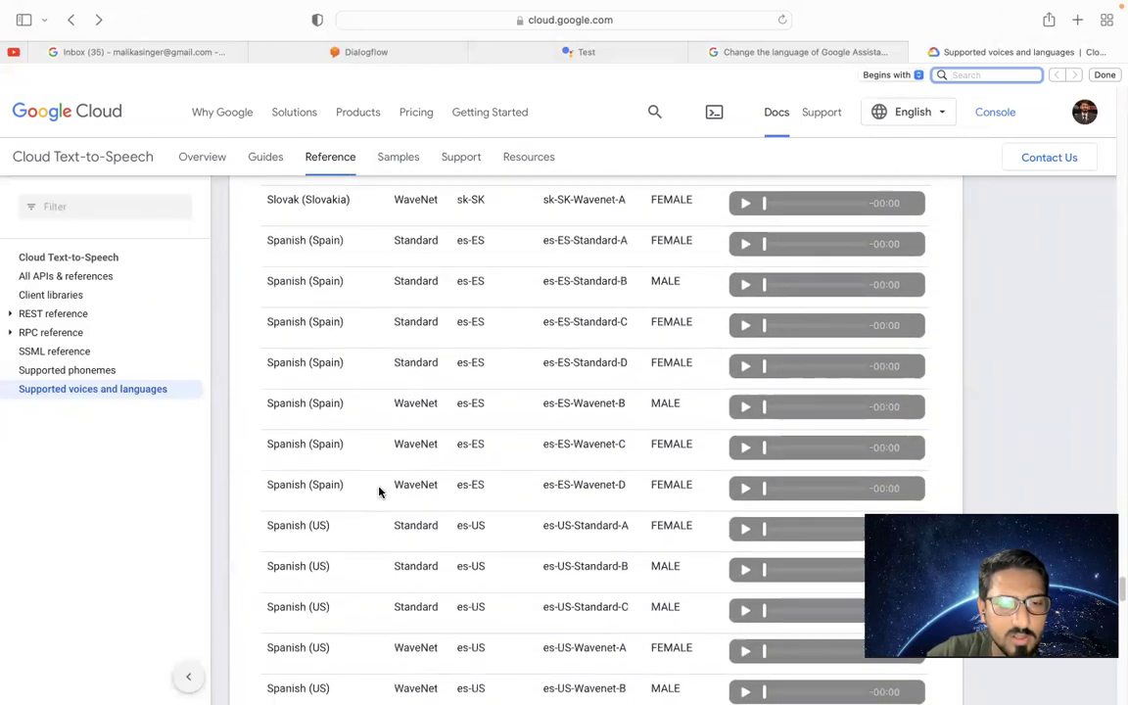
{"action": "scroll", "coordinate": [380, 492], "scroll_direction": "down", "scroll_amount": 15}
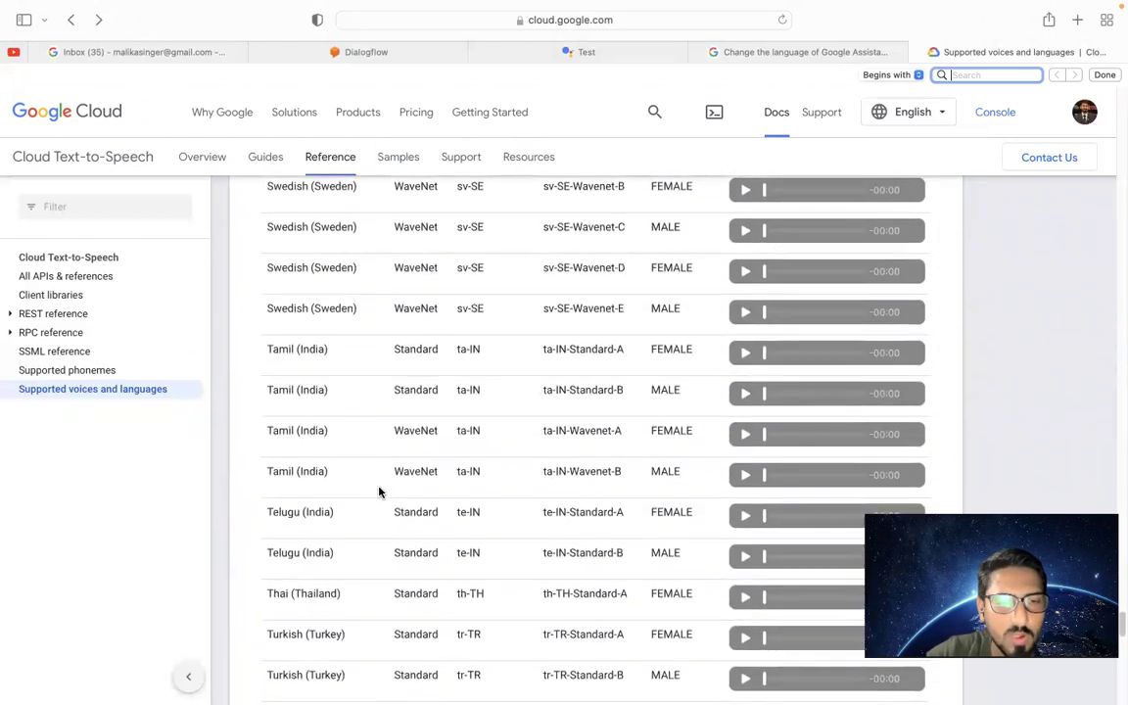
{"action": "scroll", "coordinate": [380, 491], "scroll_direction": "down", "scroll_amount": 5}
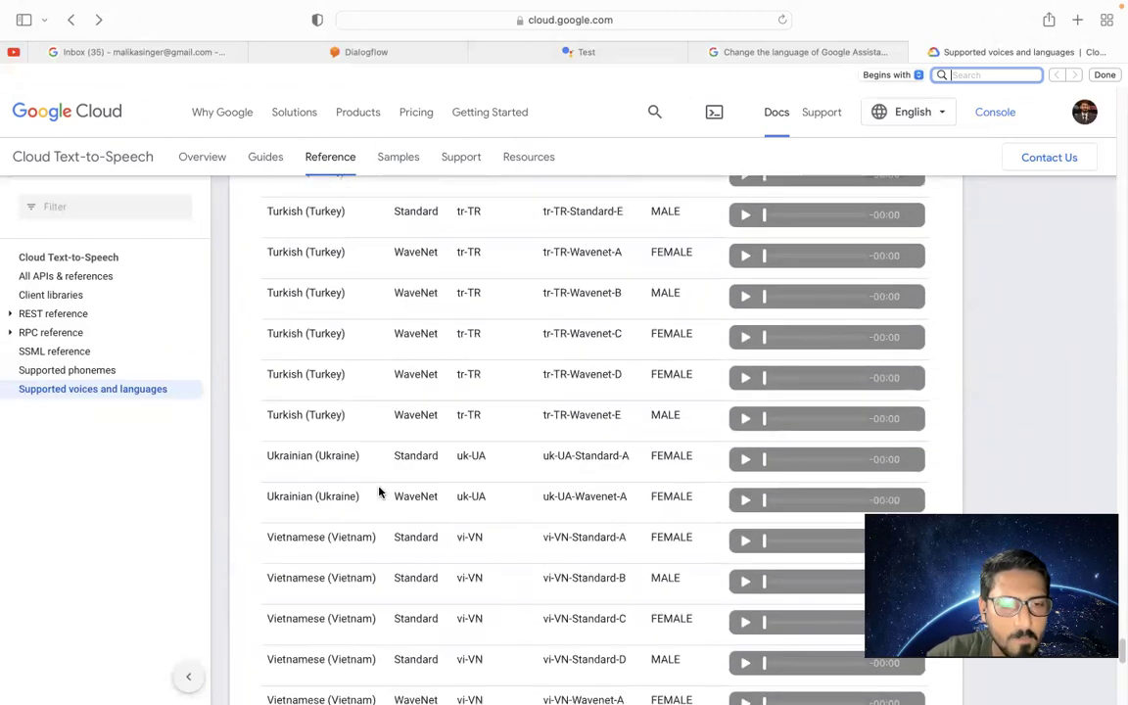
{"action": "scroll", "coordinate": [380, 491], "scroll_direction": "down", "scroll_amount": 6}
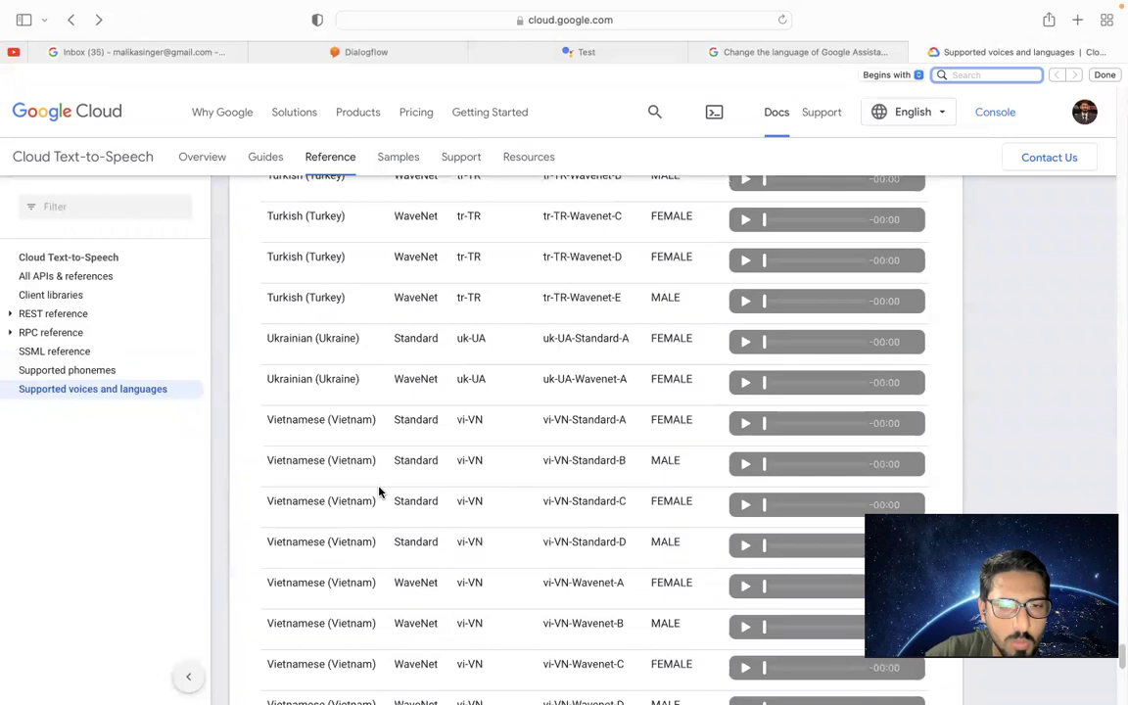
{"action": "scroll", "coordinate": [380, 492], "scroll_direction": "up", "scroll_amount": 5}
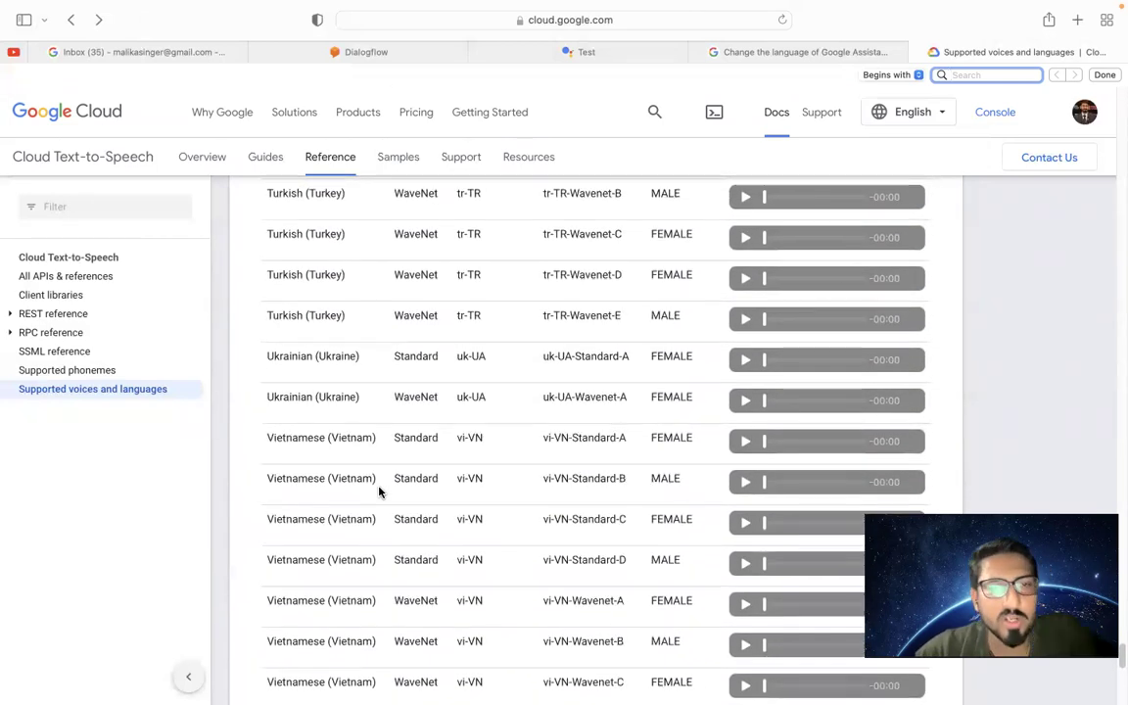
{"action": "scroll", "coordinate": [380, 492], "scroll_direction": "up", "scroll_amount": 2}
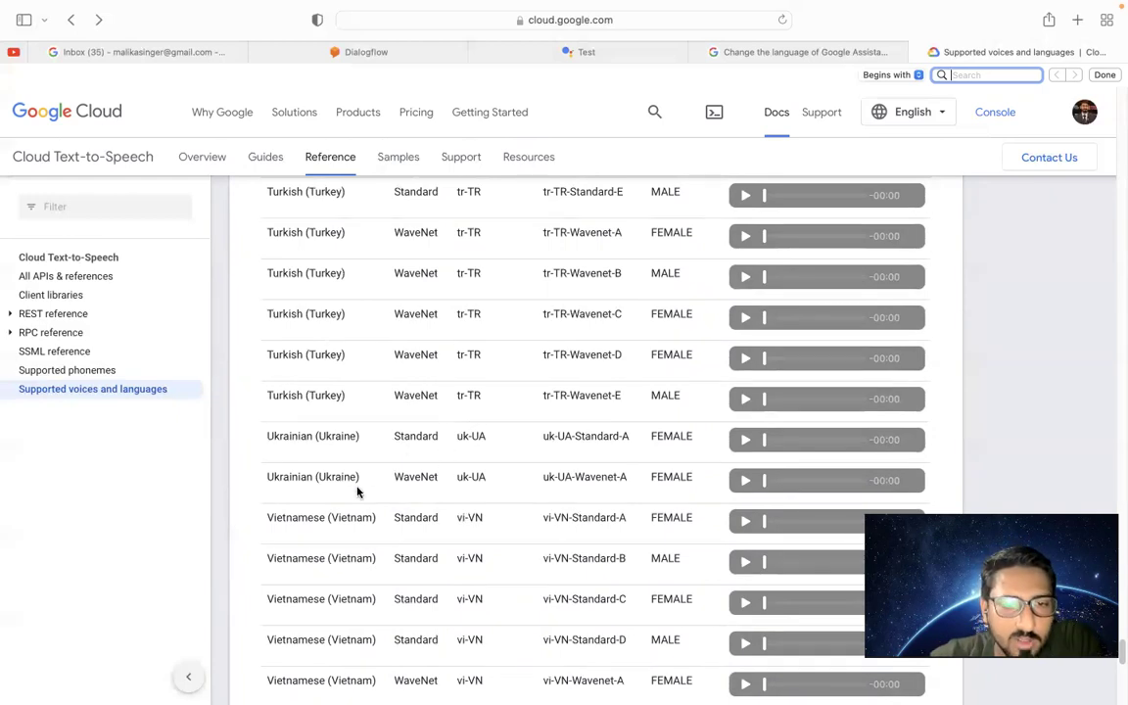
{"action": "scroll", "coordinate": [357, 492], "scroll_direction": "down", "scroll_amount": 2}
{"action": "scroll", "coordinate": [358, 490], "scroll_direction": "down", "scroll_amount": 5}
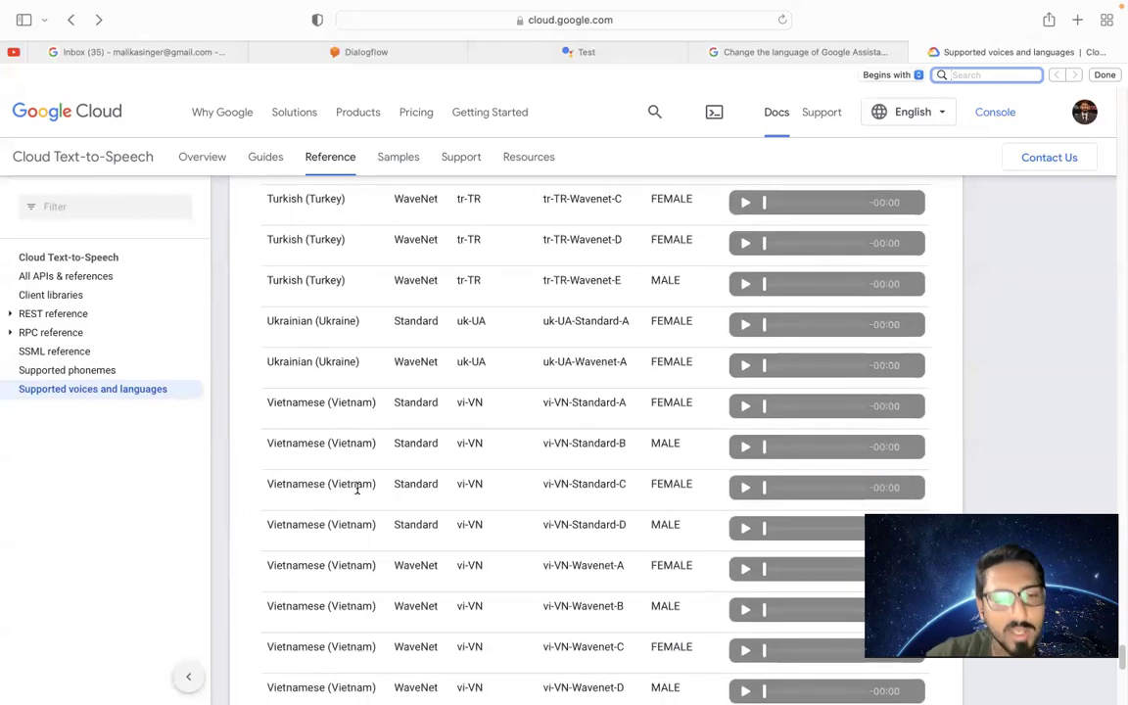
Review the voices table back up from the Vietnamese rows to the Punjabi (India) rows, dismissing the website satisfaction survey
{"action": "scroll", "coordinate": [357, 490], "scroll_direction": "up", "scroll_amount": 10}
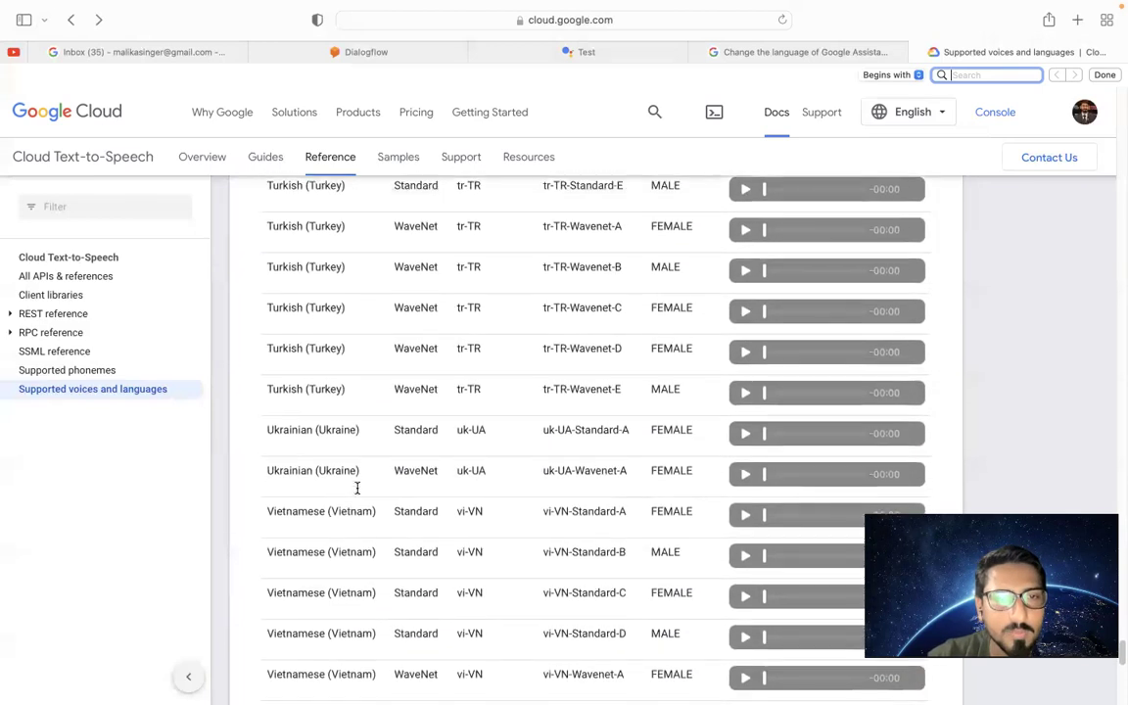
{"action": "scroll", "coordinate": [358, 489], "scroll_direction": "up", "scroll_amount": 12}
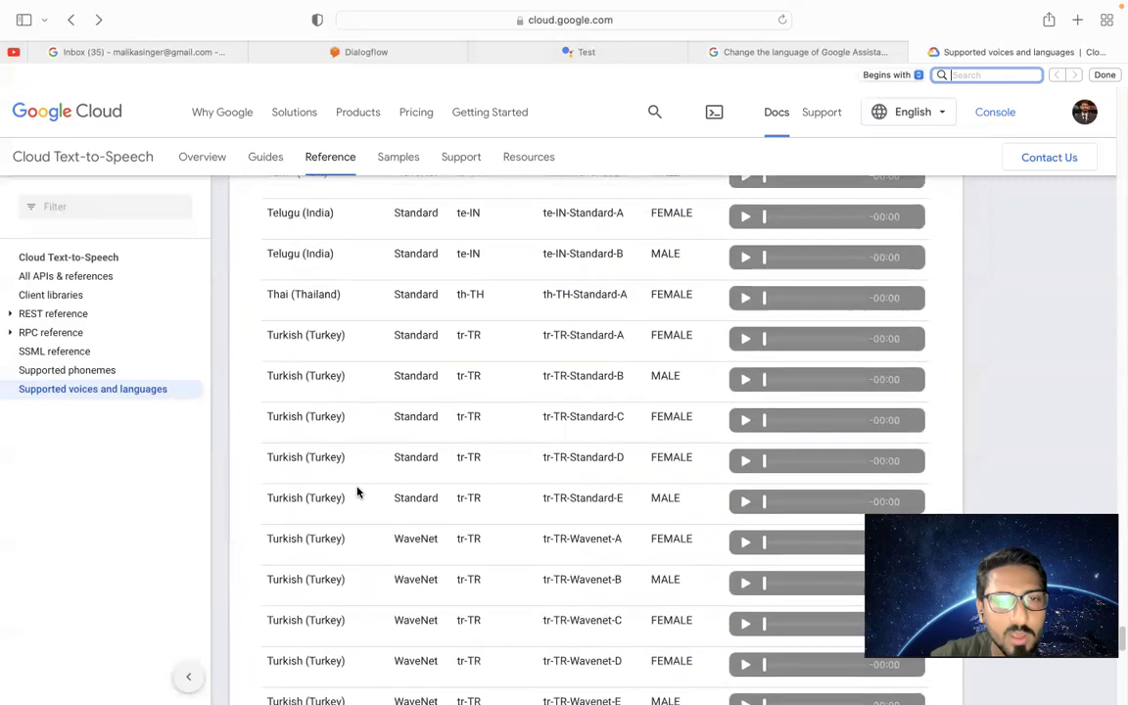
{"action": "scroll", "coordinate": [358, 492], "scroll_direction": "up", "scroll_amount": 13}
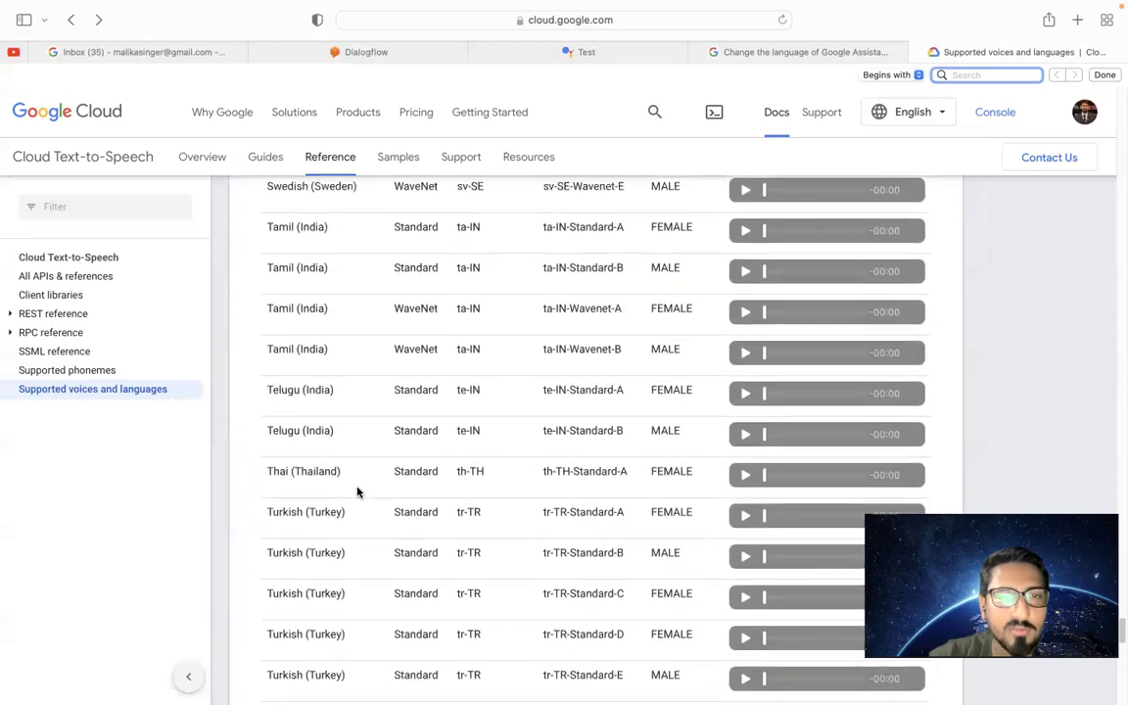
{"action": "scroll", "coordinate": [358, 492], "scroll_direction": "up", "scroll_amount": 8}
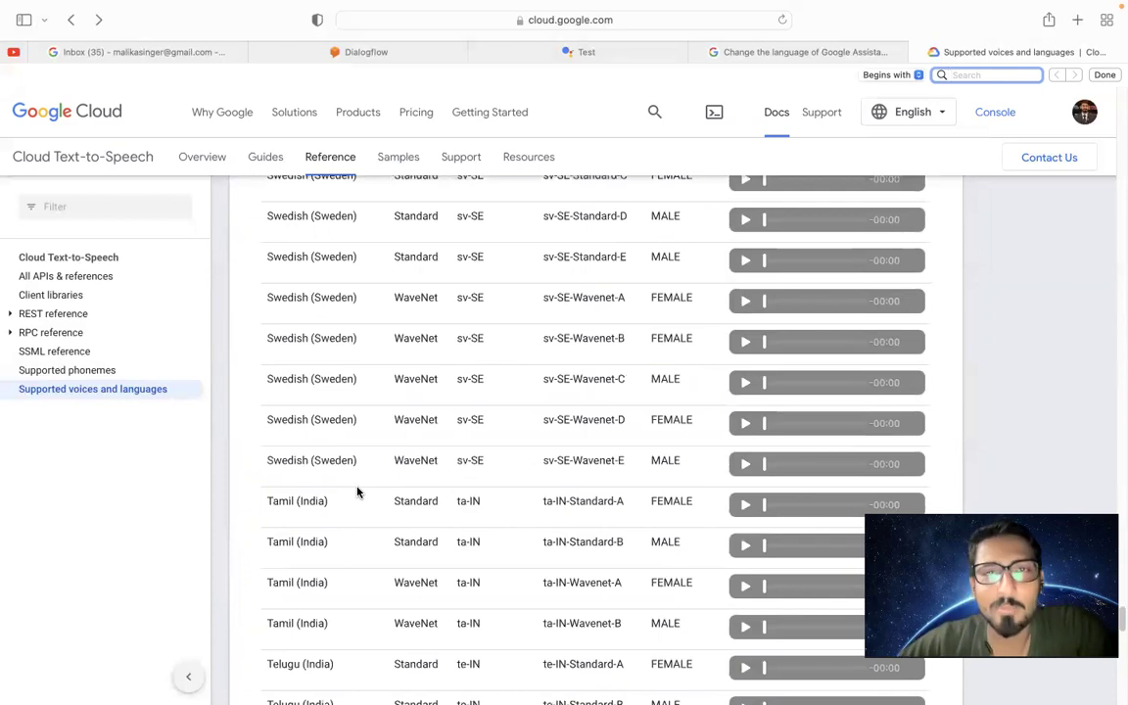
{"action": "scroll", "coordinate": [371, 419], "scroll_direction": "up", "scroll_amount": 20}
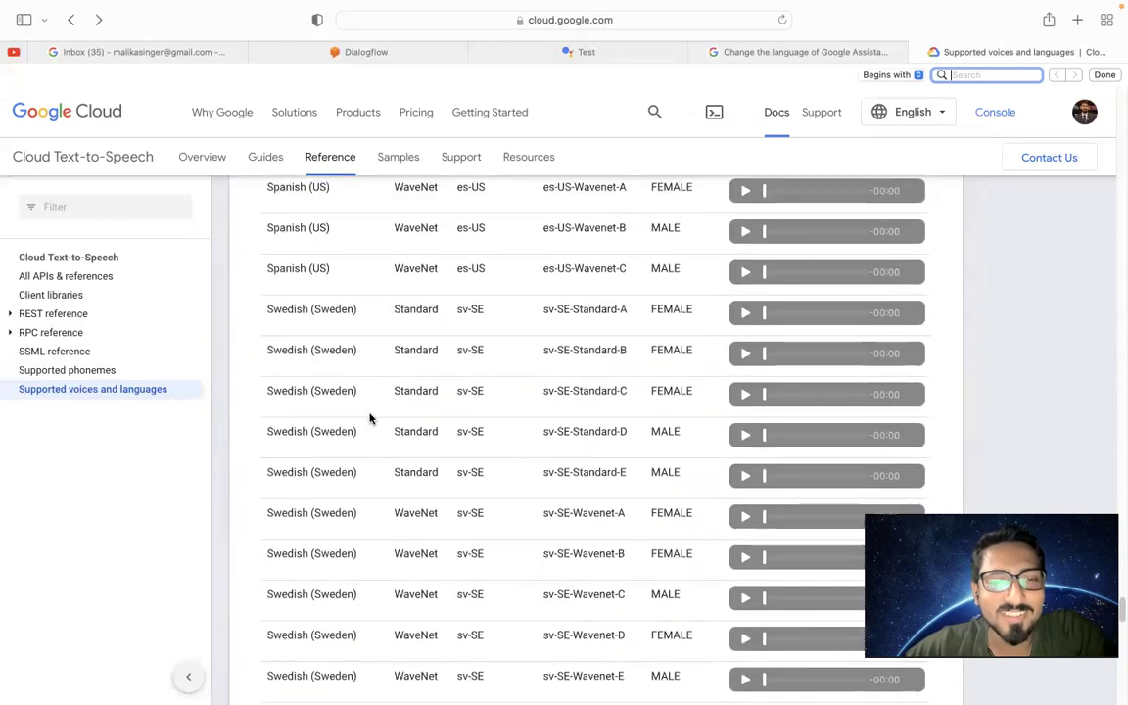
{"action": "scroll", "coordinate": [370, 420], "scroll_direction": "up", "scroll_amount": 20}
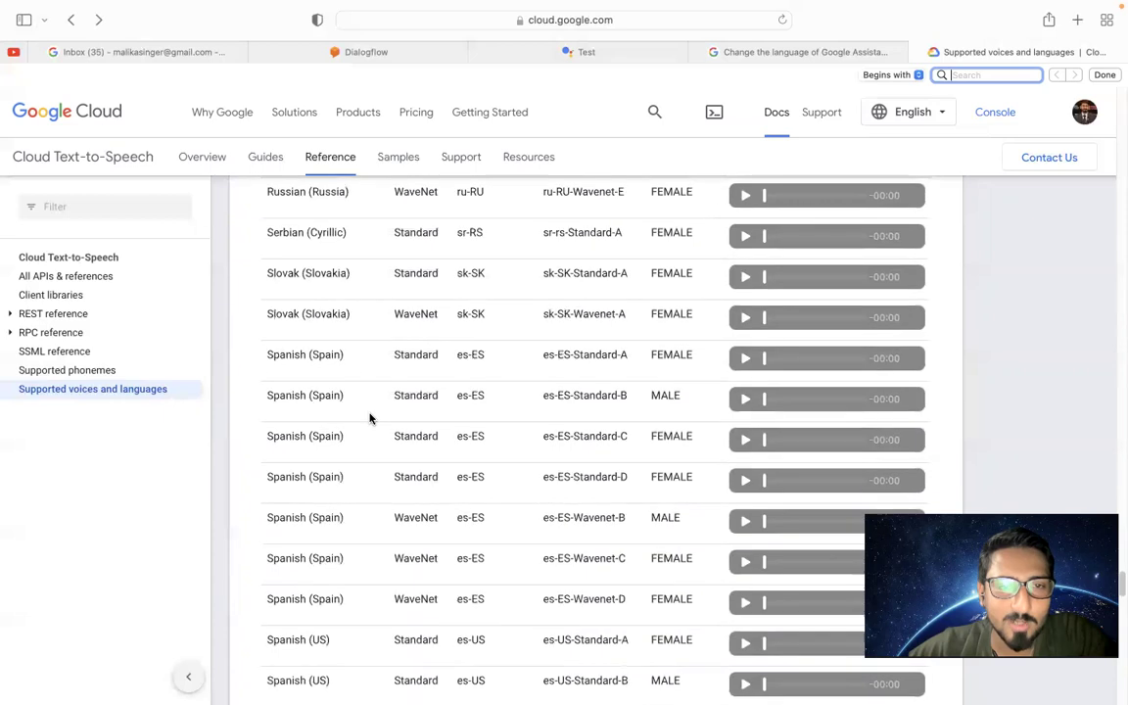
{"action": "scroll", "coordinate": [371, 419], "scroll_direction": "up", "scroll_amount": 4}
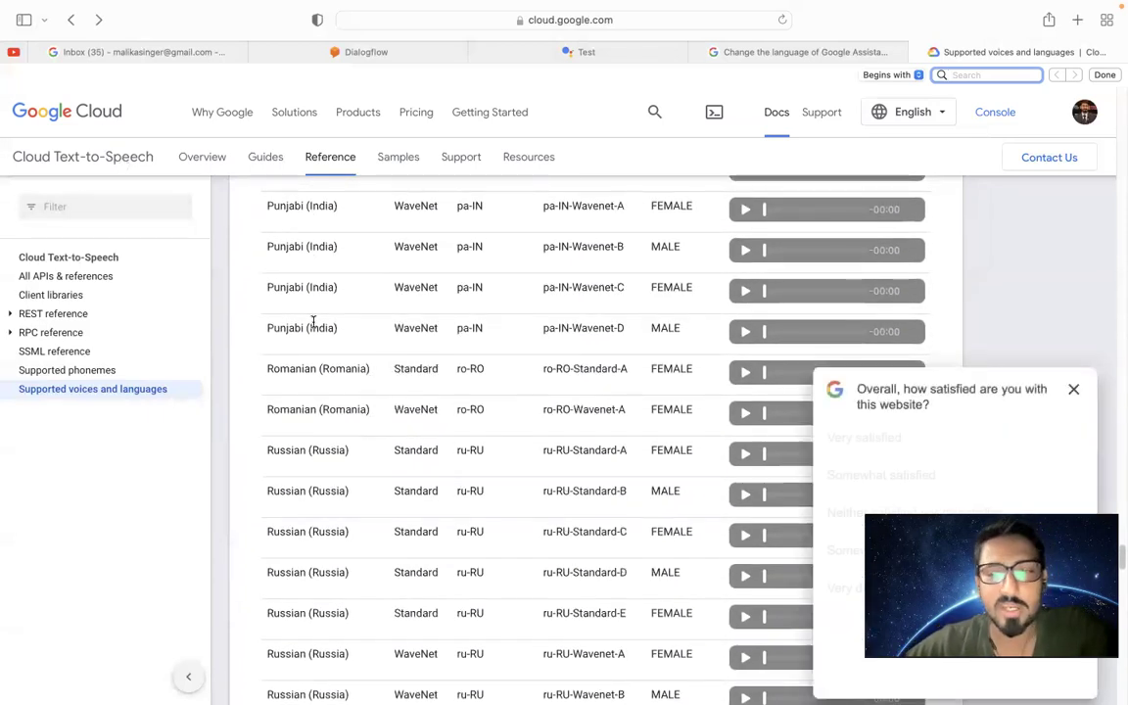
{"action": "left_click", "coordinate": [1073, 392]}
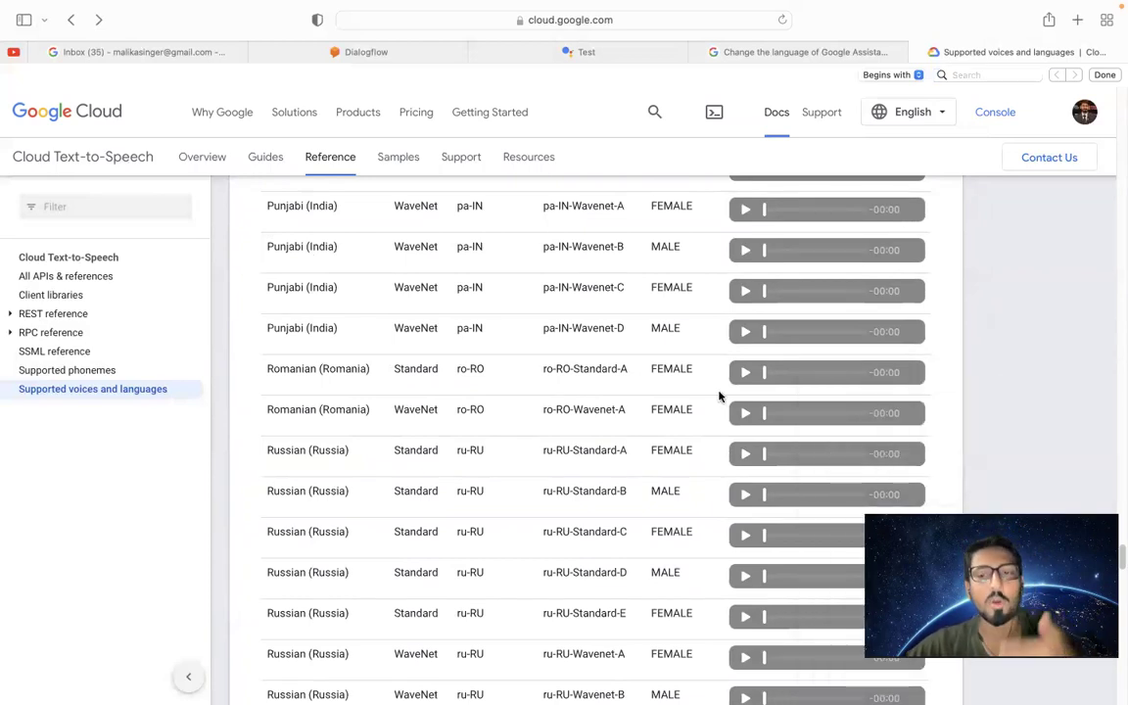
{"action": "scroll", "coordinate": [447, 299], "scroll_direction": "up", "scroll_amount": 2}
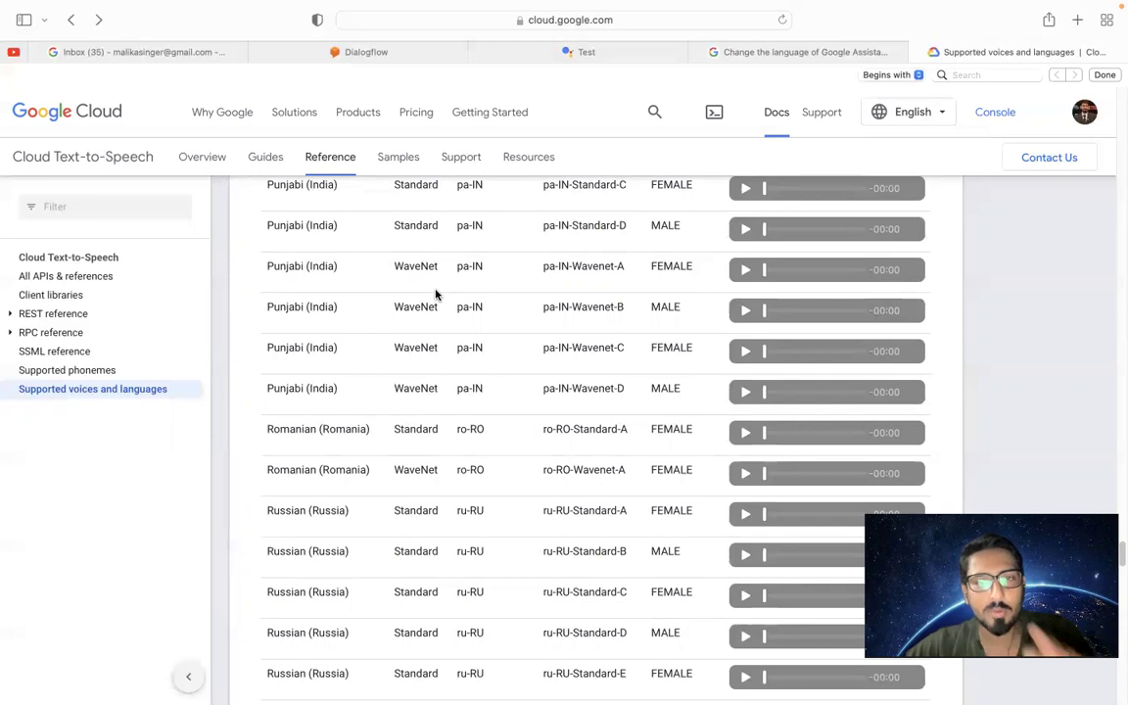
{"action": "scroll", "coordinate": [436, 294], "scroll_direction": "up", "scroll_amount": 3}
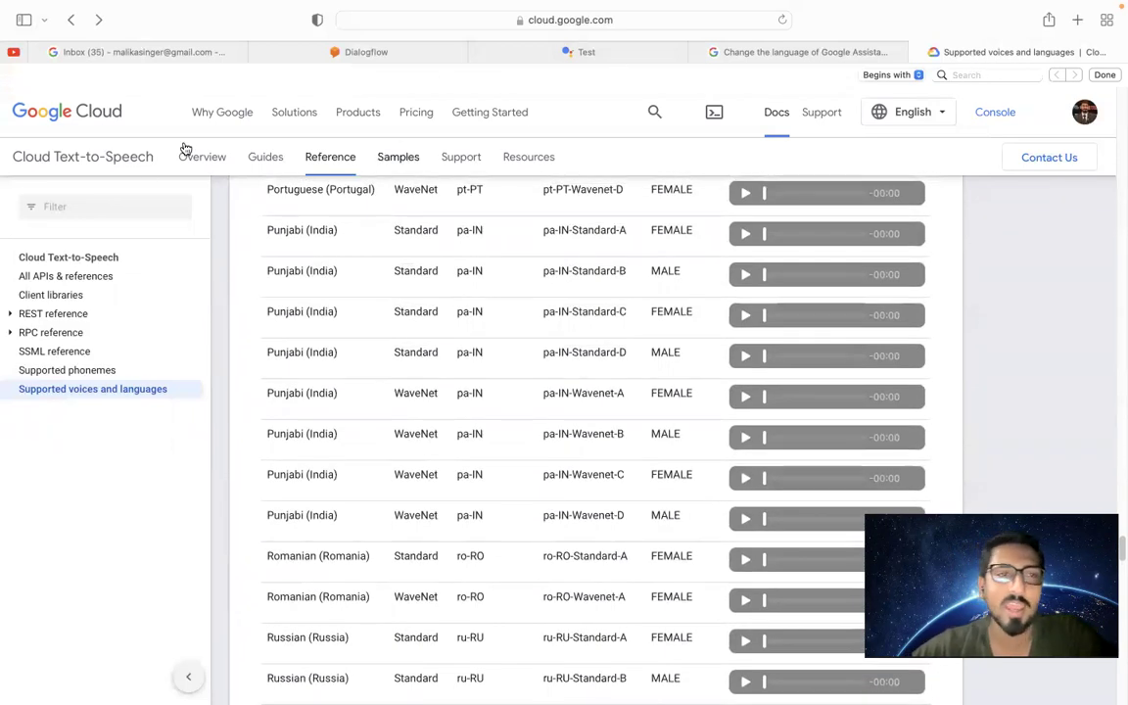
Search the web for "google speech to text" in the current browser tab
{"action": "left_click", "coordinate": [531, 19]}
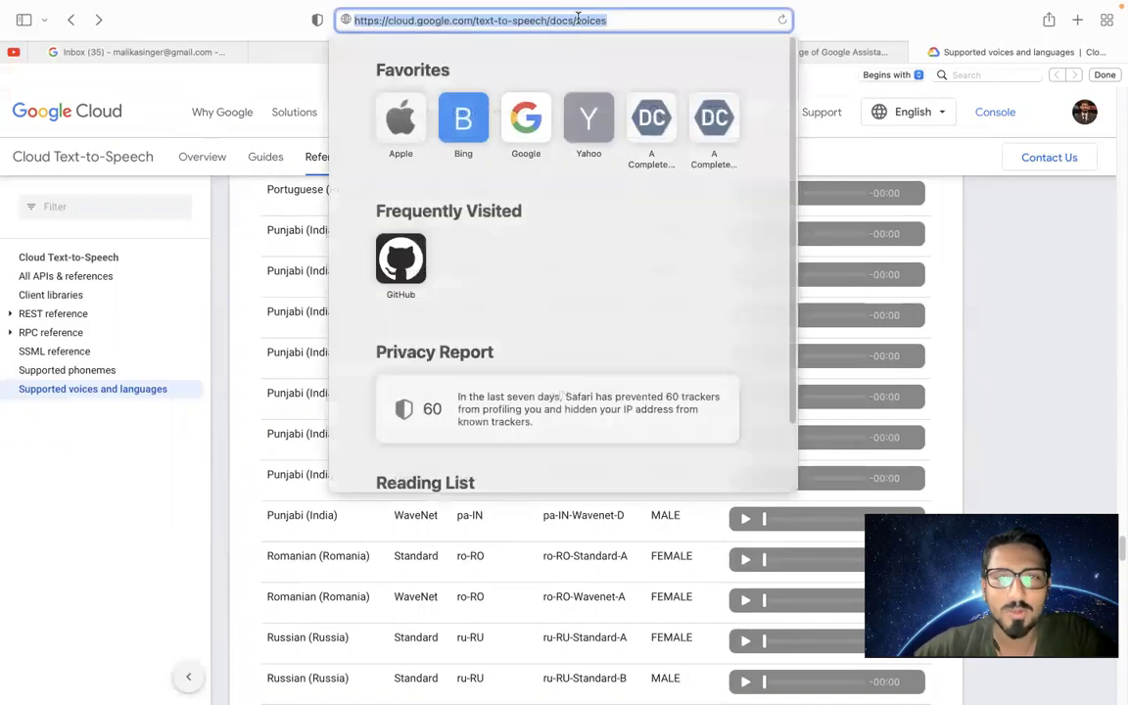
{"action": "key", "text": "BackSpace"}
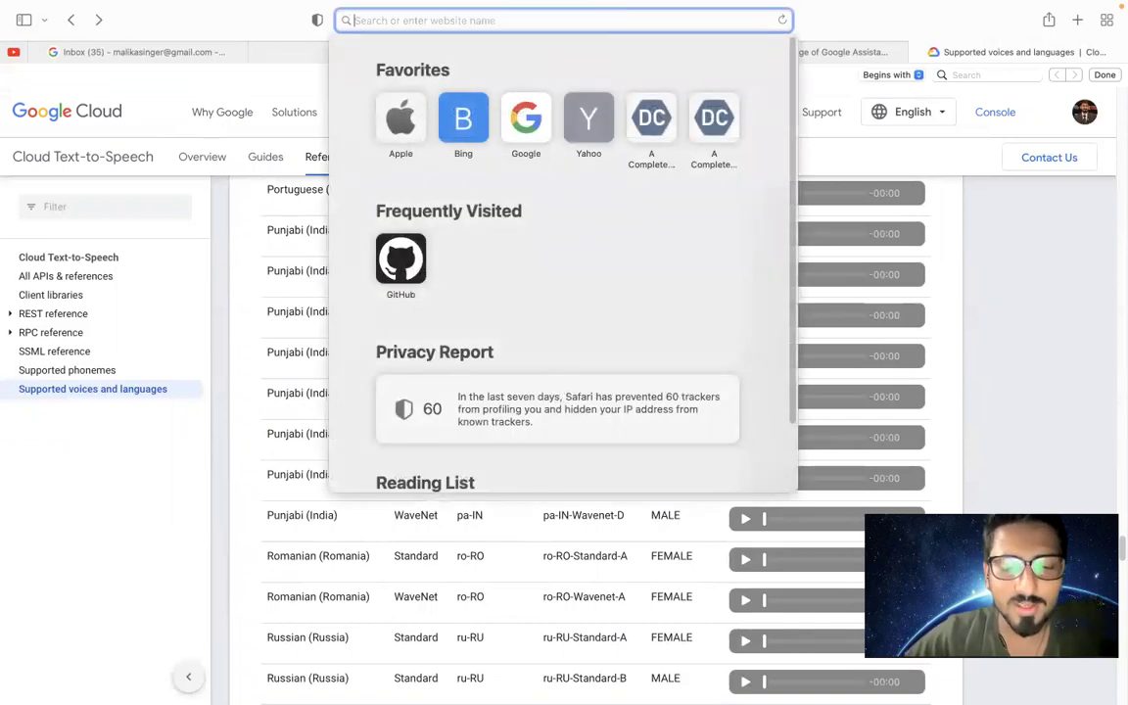
{"action": "type", "text": "google "}
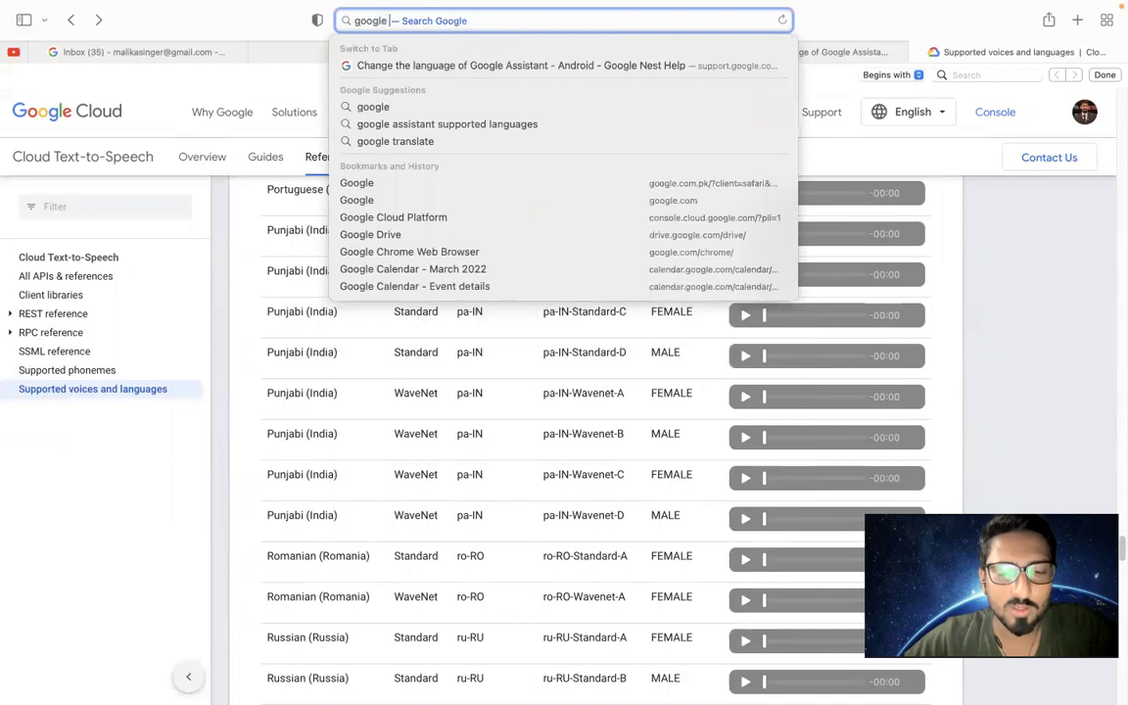
{"action": "type", "text": "speec"}
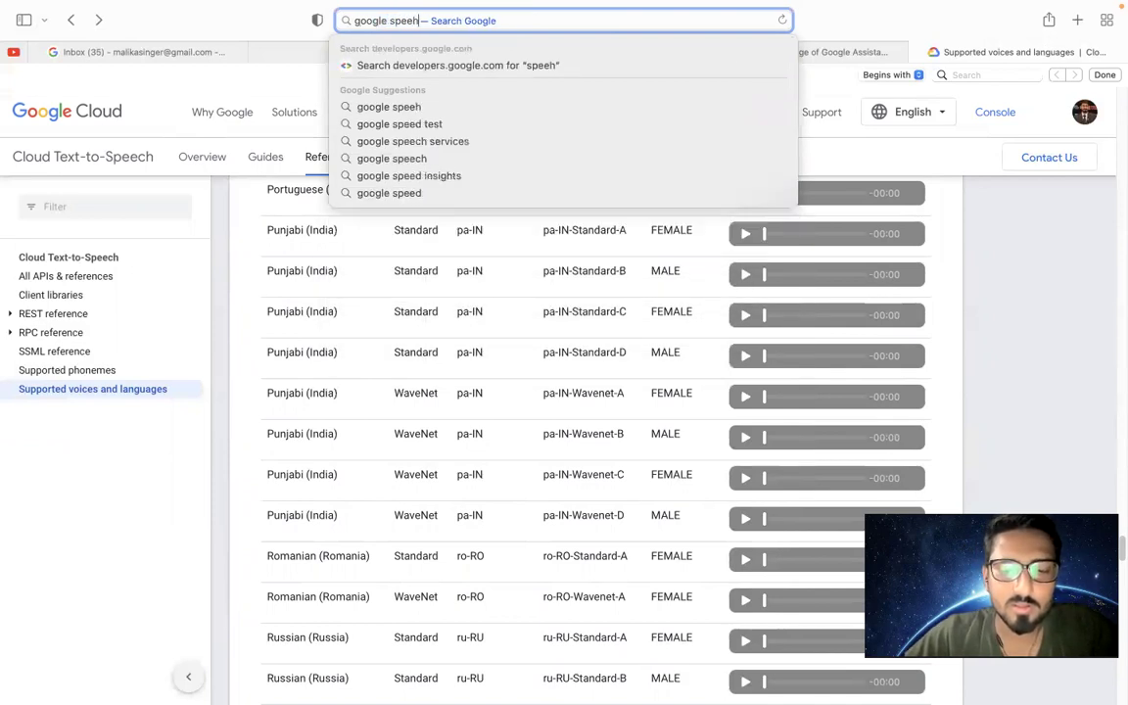
{"action": "type", "text": "h to text"}
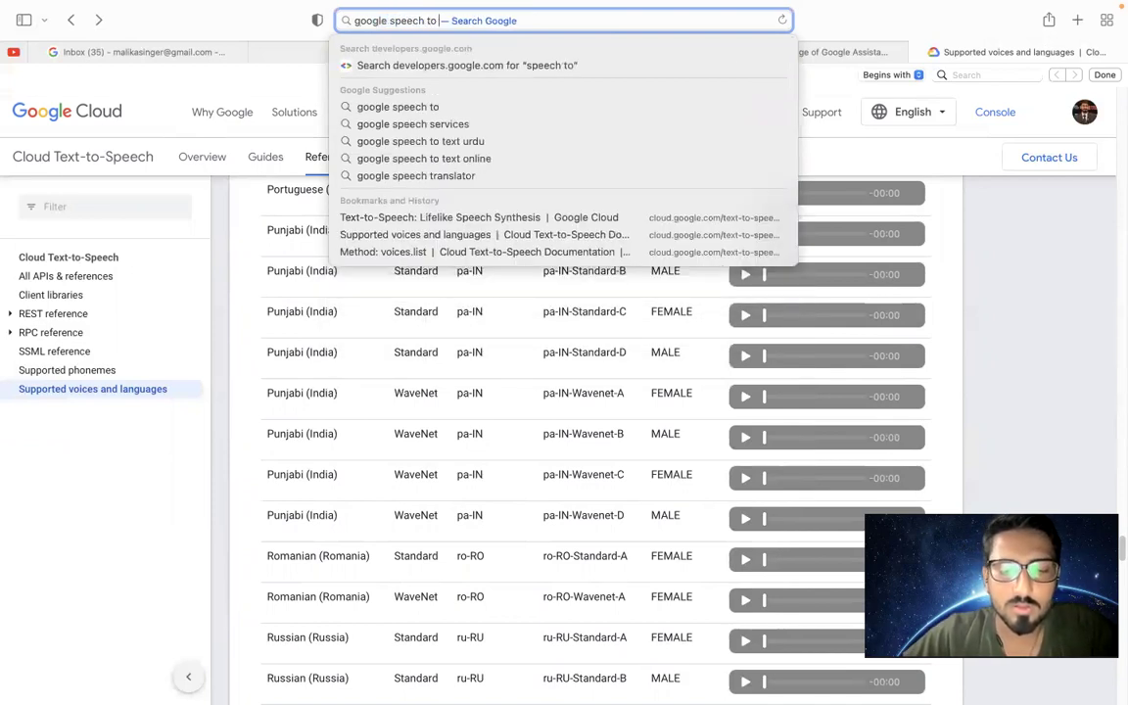
{"action": "key", "text": "Escape"}
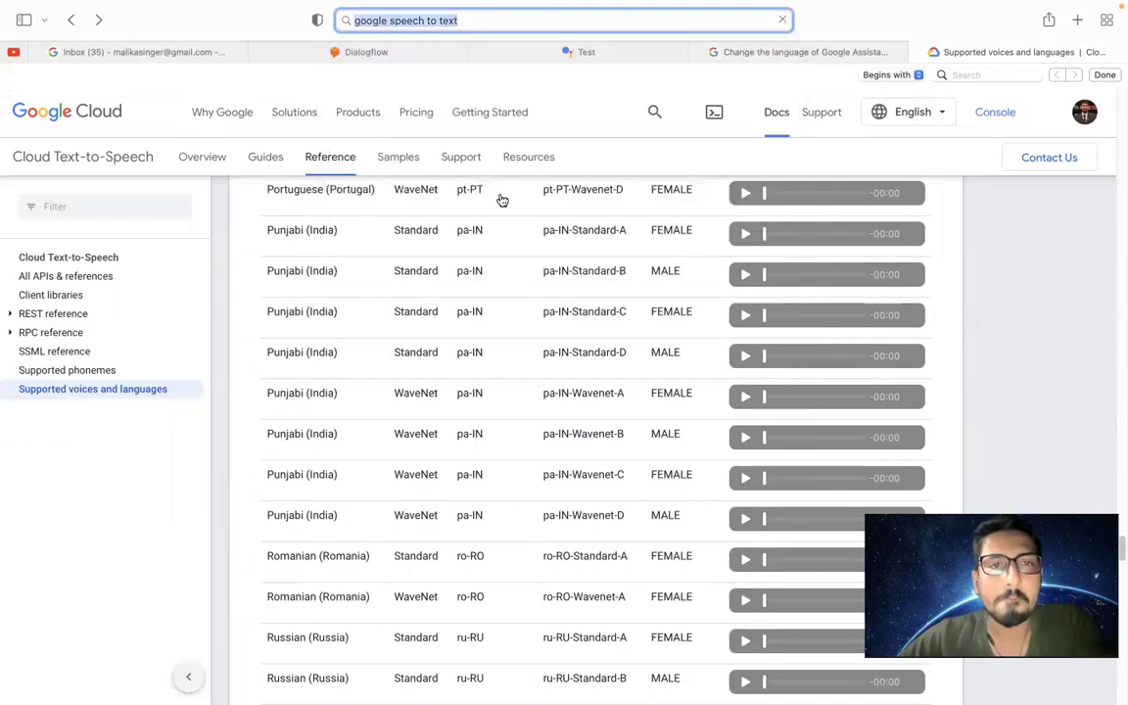
{"action": "key", "text": "Return"}
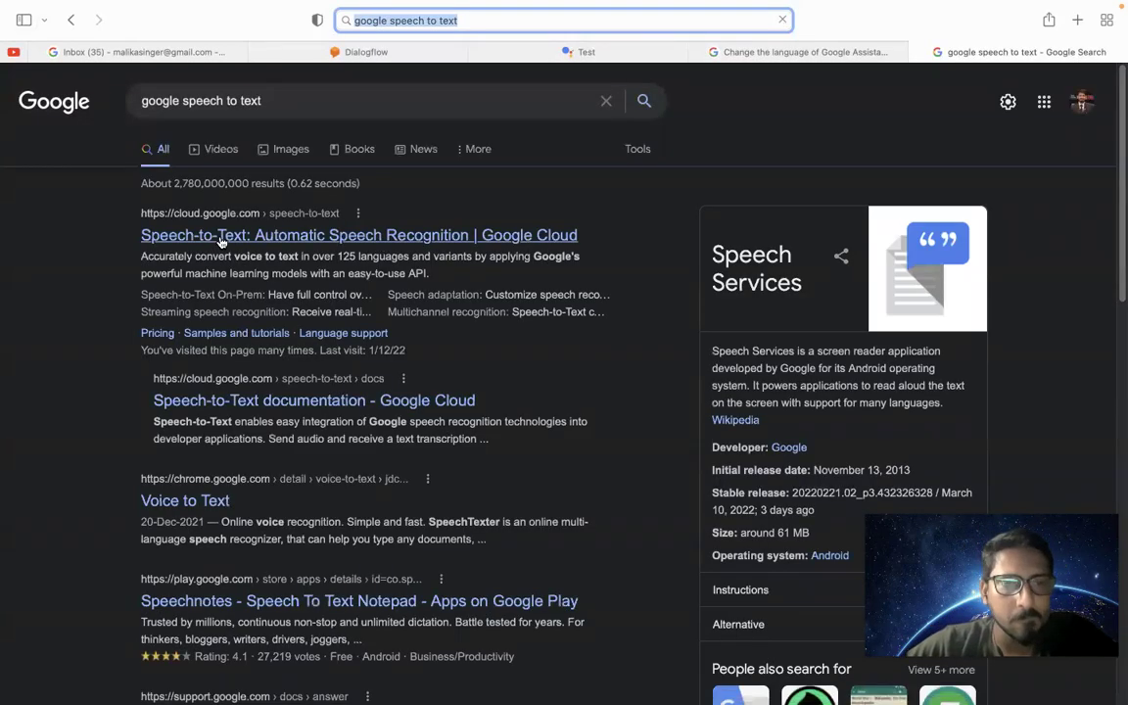
Refine the web search to "google speech to text languages" and open the Cloud Speech-to-Text Language support page
{"action": "left_click", "coordinate": [309, 112]}
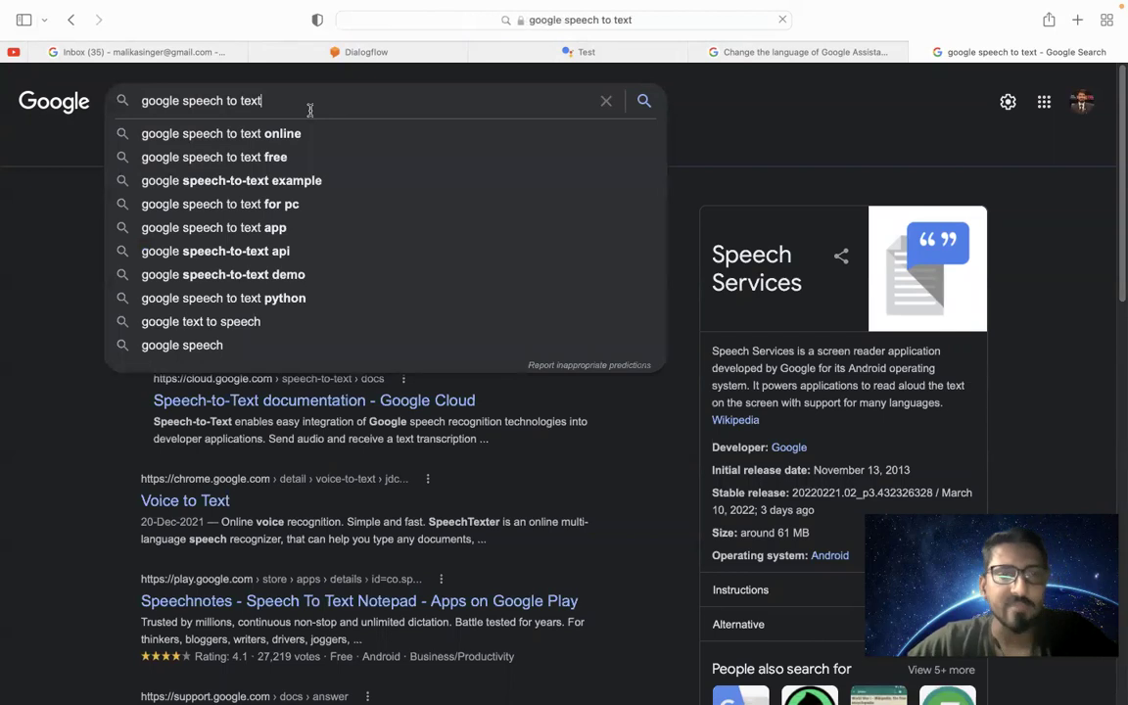
{"action": "type", "text": "languages"}
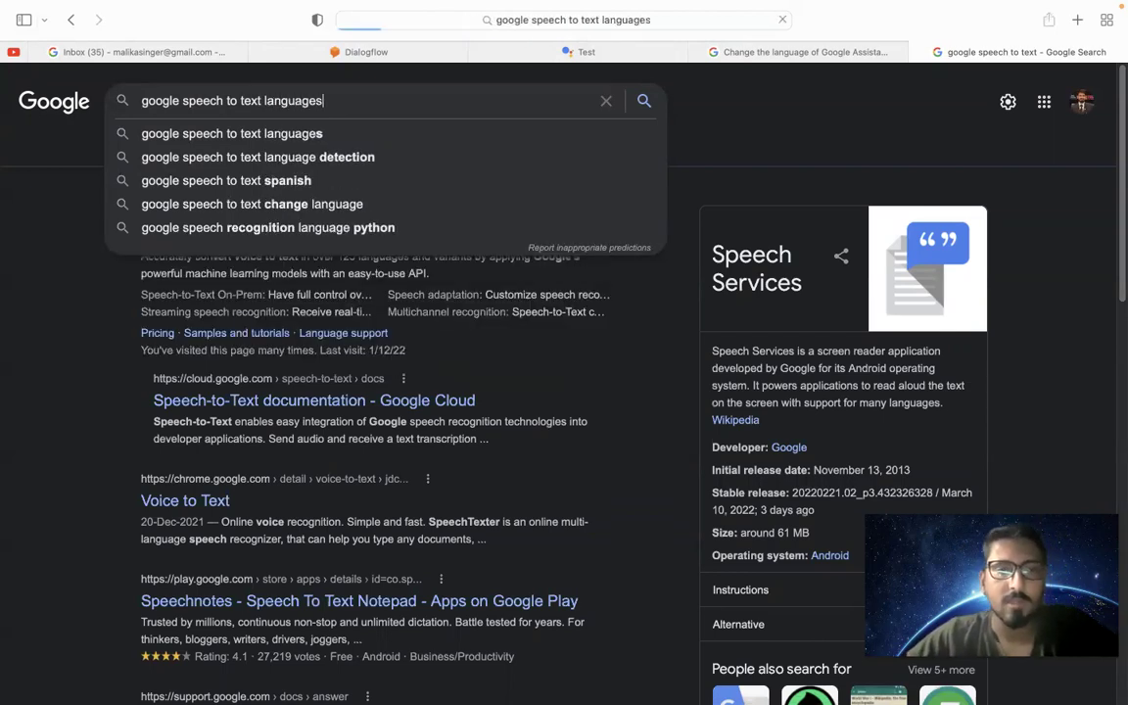
{"action": "key", "text": "Return"}
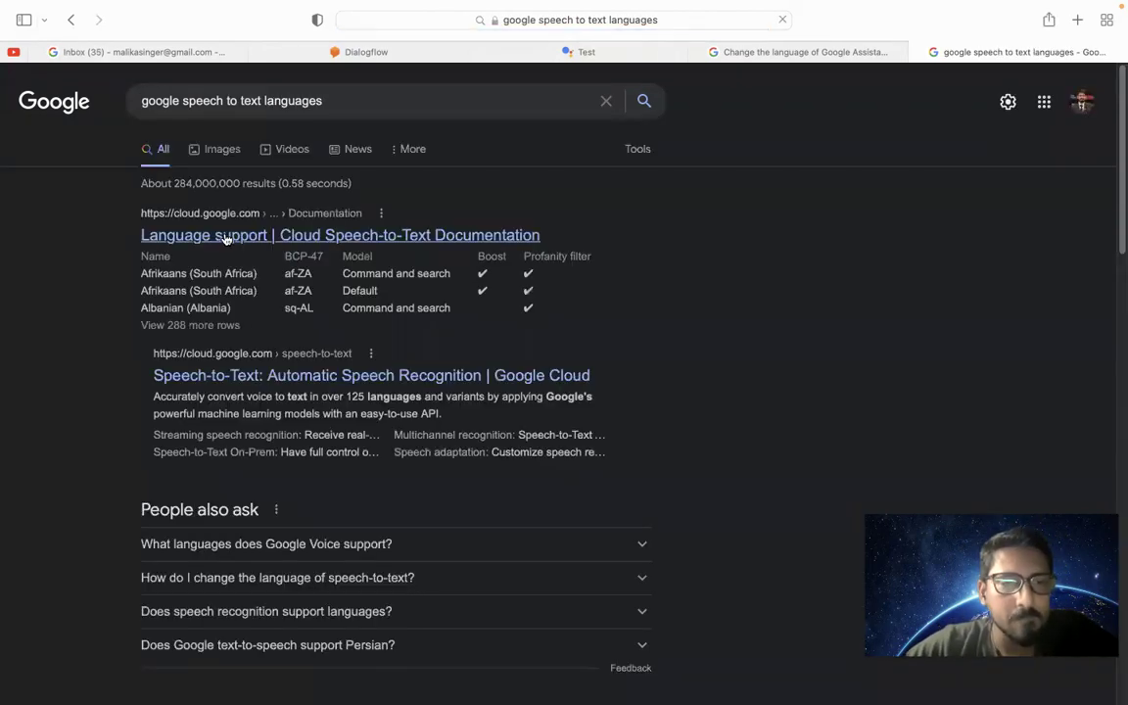
{"action": "left_click", "coordinate": [224, 236]}
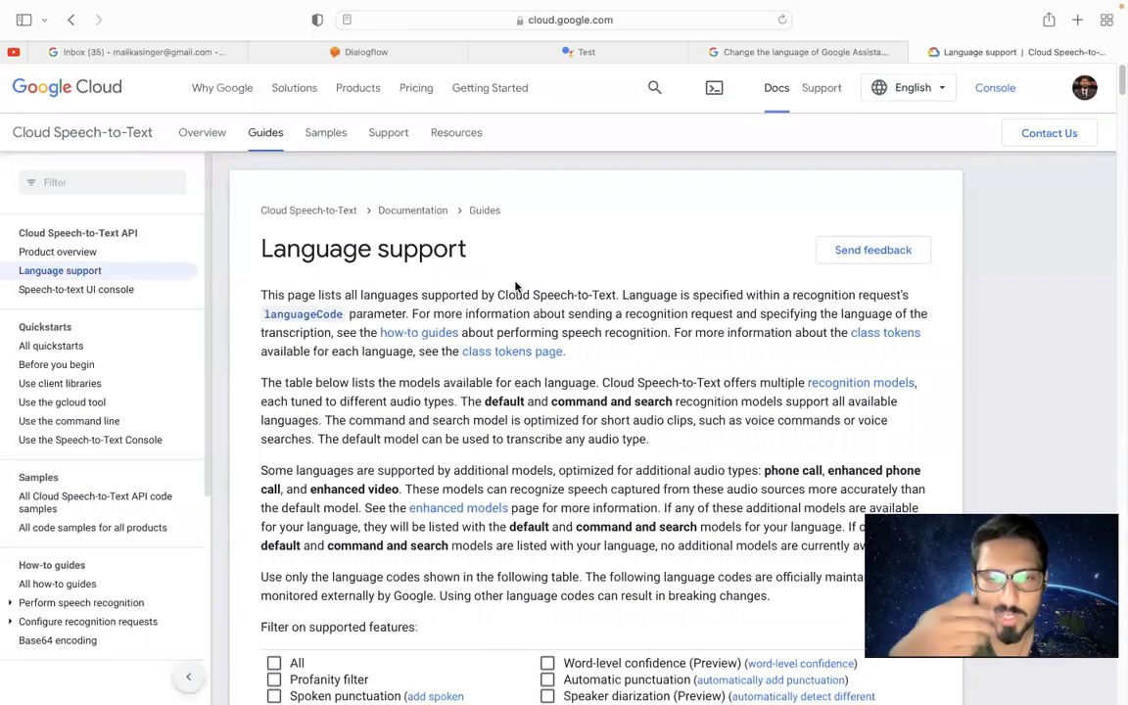
Filter the Speech-to-Text supported languages table by "urdu"
{"action": "scroll", "coordinate": [441, 372], "scroll_direction": "down", "scroll_amount": 3}
{"action": "scroll", "coordinate": [401, 472], "scroll_direction": "down", "scroll_amount": 3}
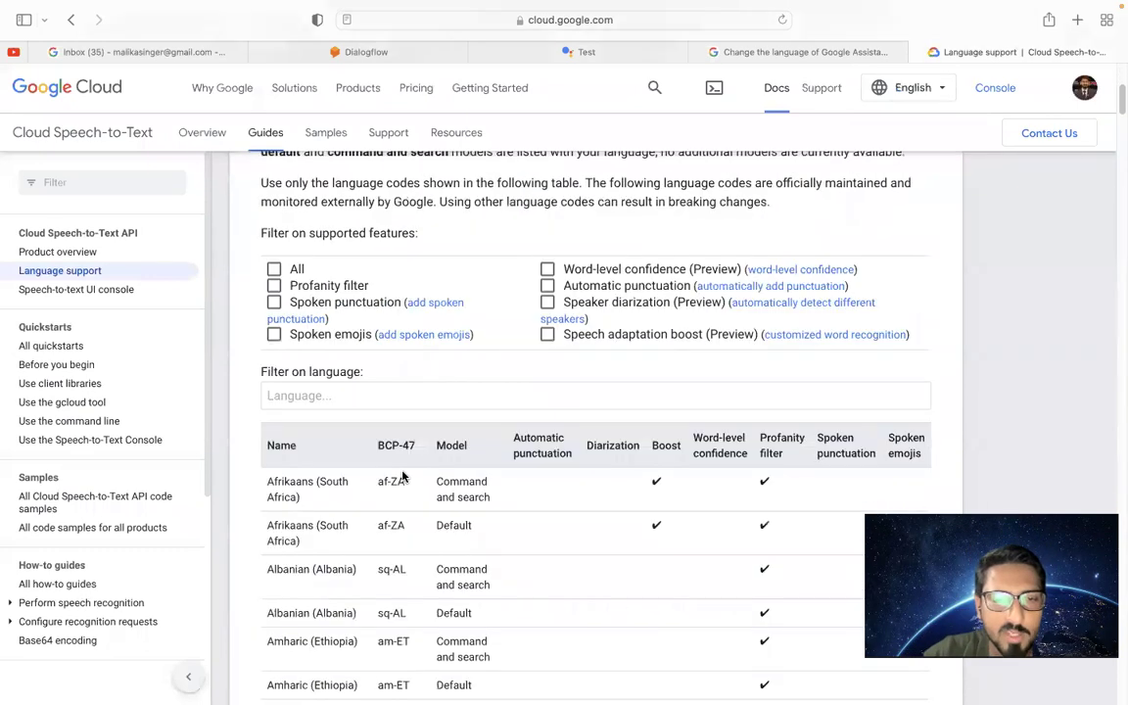
{"action": "left_click", "coordinate": [303, 369]}
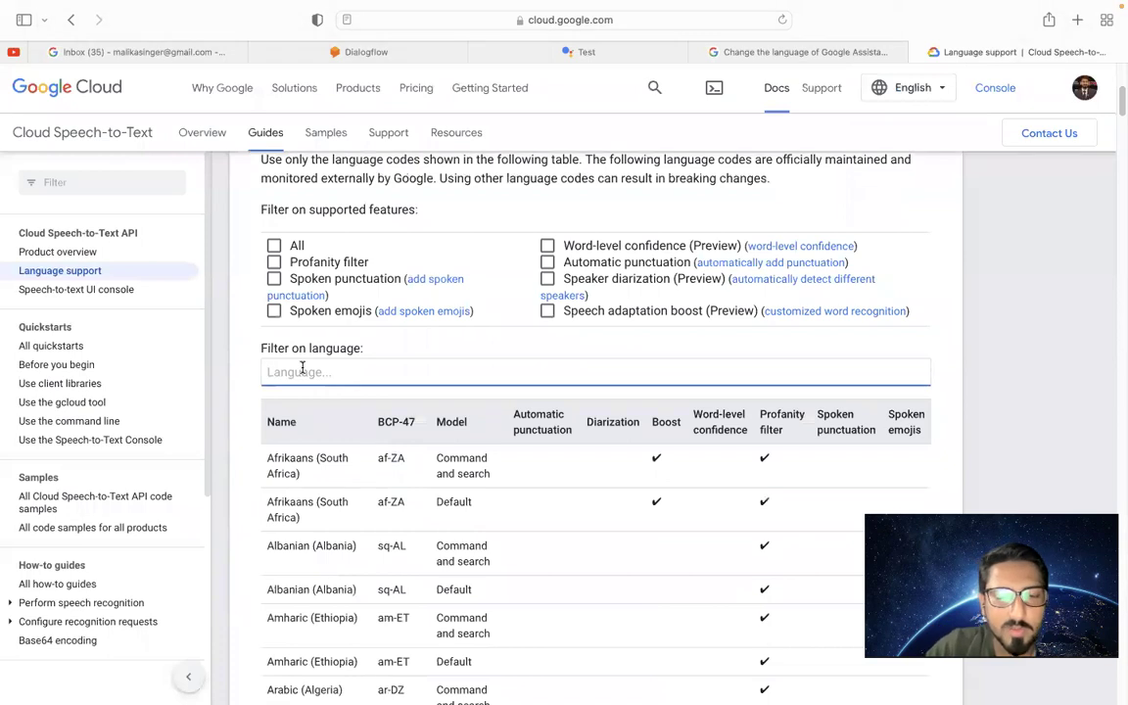
{"action": "type", "text": "urdu"}
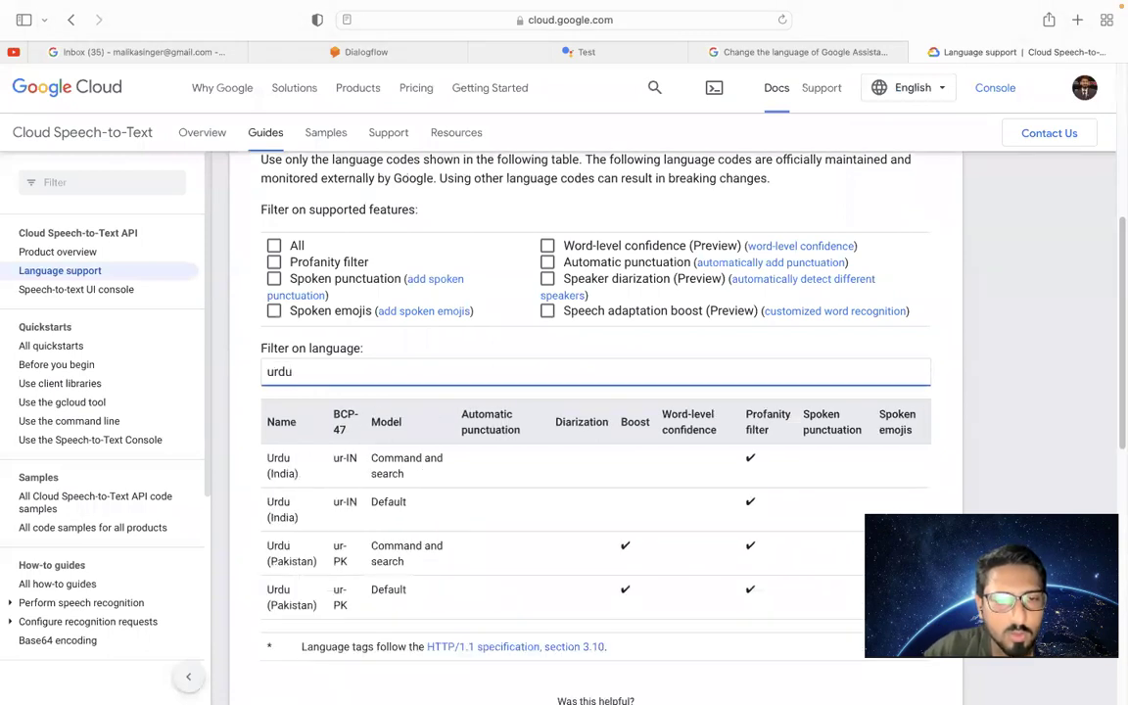
Check the Urdu language codes, filter the Speech-to-Text supported languages table by "hindi", and clear the filter
{"action": "scroll", "coordinate": [432, 539], "scroll_direction": "down", "scroll_amount": 2}
{"action": "left_click_drag", "start_coordinate": [354, 487], "coordinate": [450, 482]}
{"action": "left_click", "coordinate": [450, 482]}
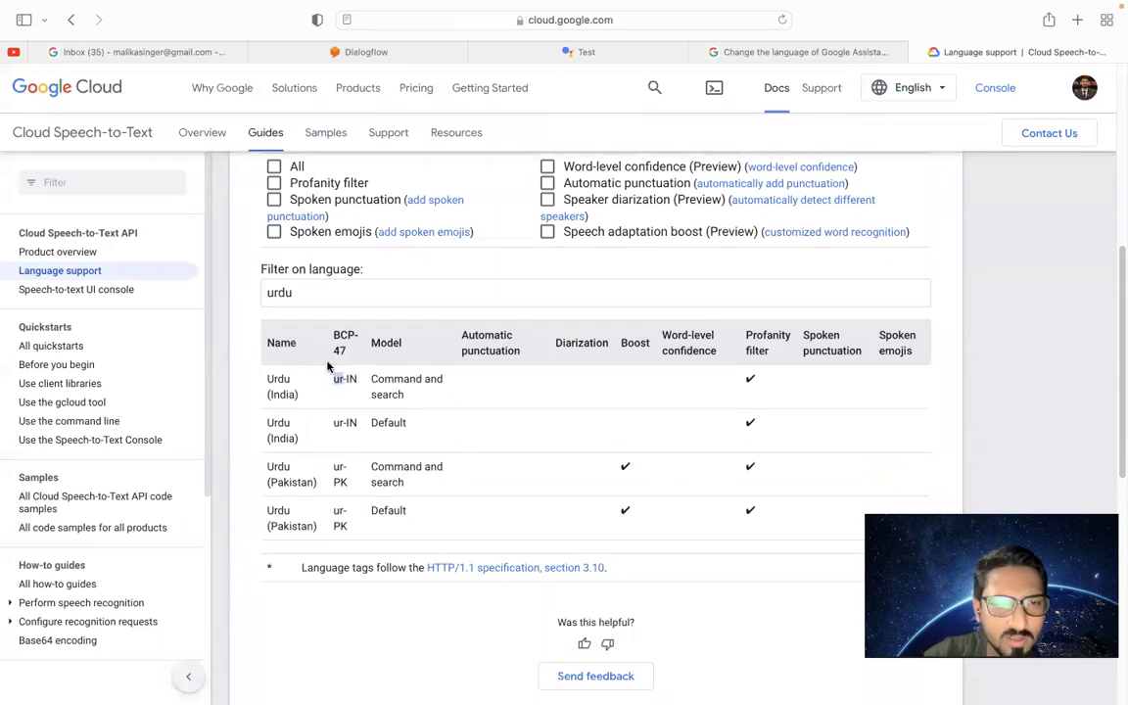
{"action": "double_click", "coordinate": [304, 295]}
{"action": "type", "text": "ndi"}
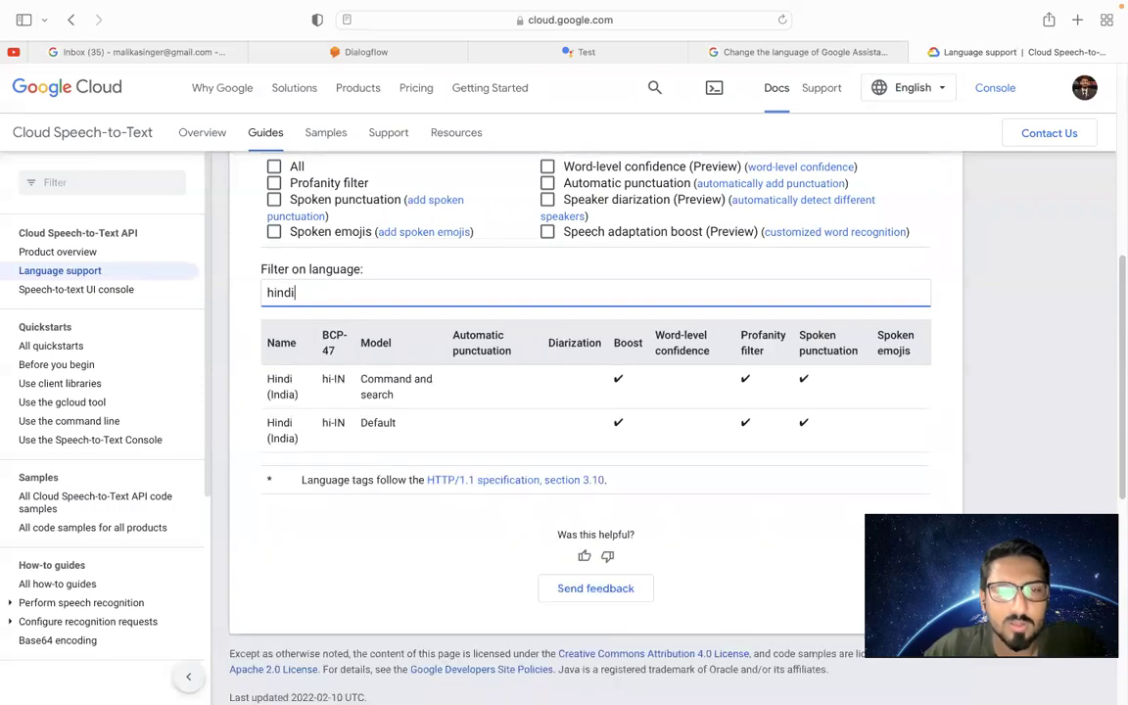
{"action": "double_click", "coordinate": [300, 292]}
{"action": "key", "text": "BackSpace"}
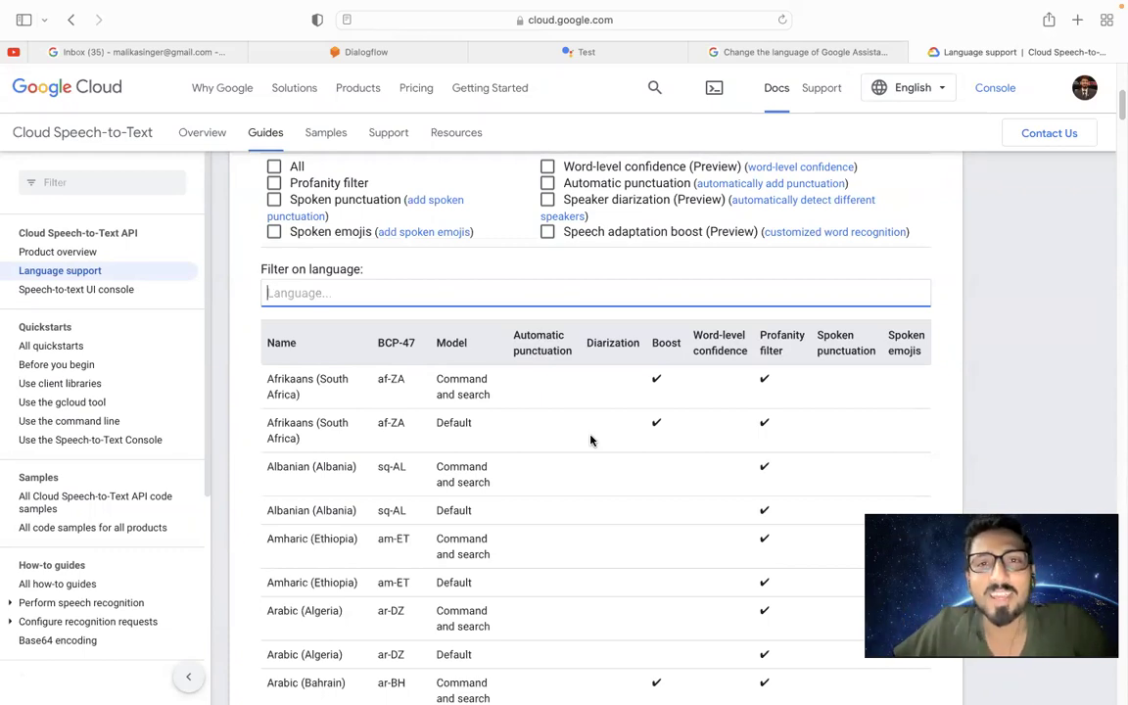
{"action": "left_click", "coordinate": [1037, 254]}
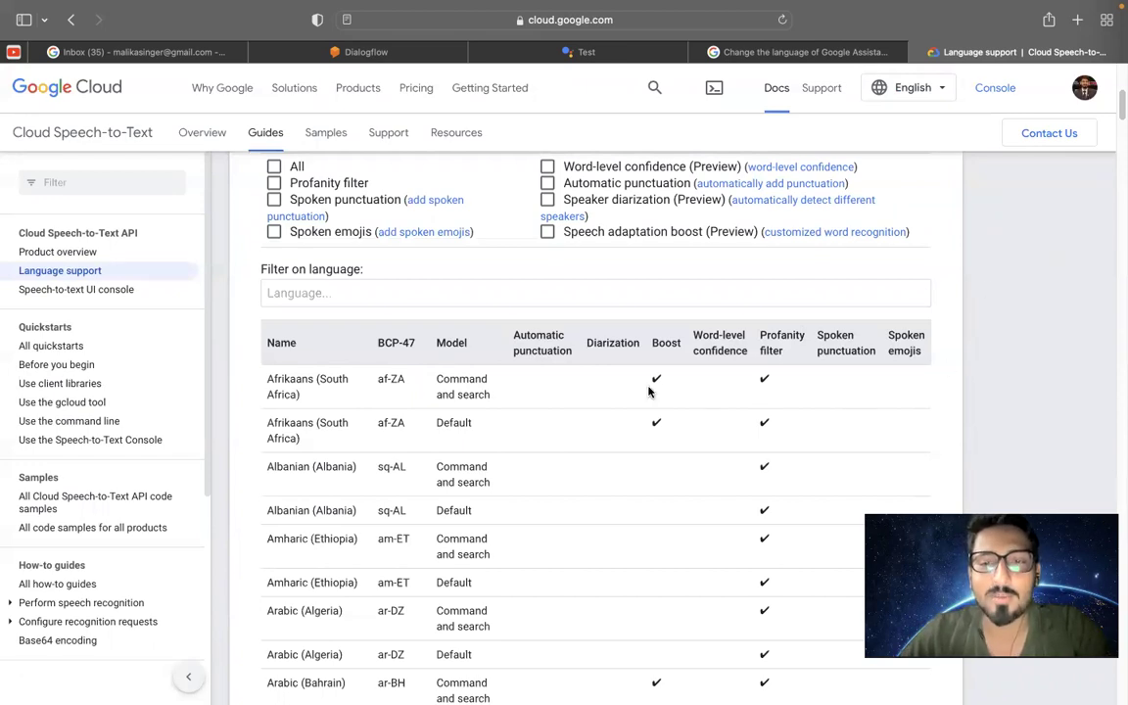
{"action": "left_click", "coordinate": [338, 294]}
{"action": "left_click", "coordinate": [261, 297]}
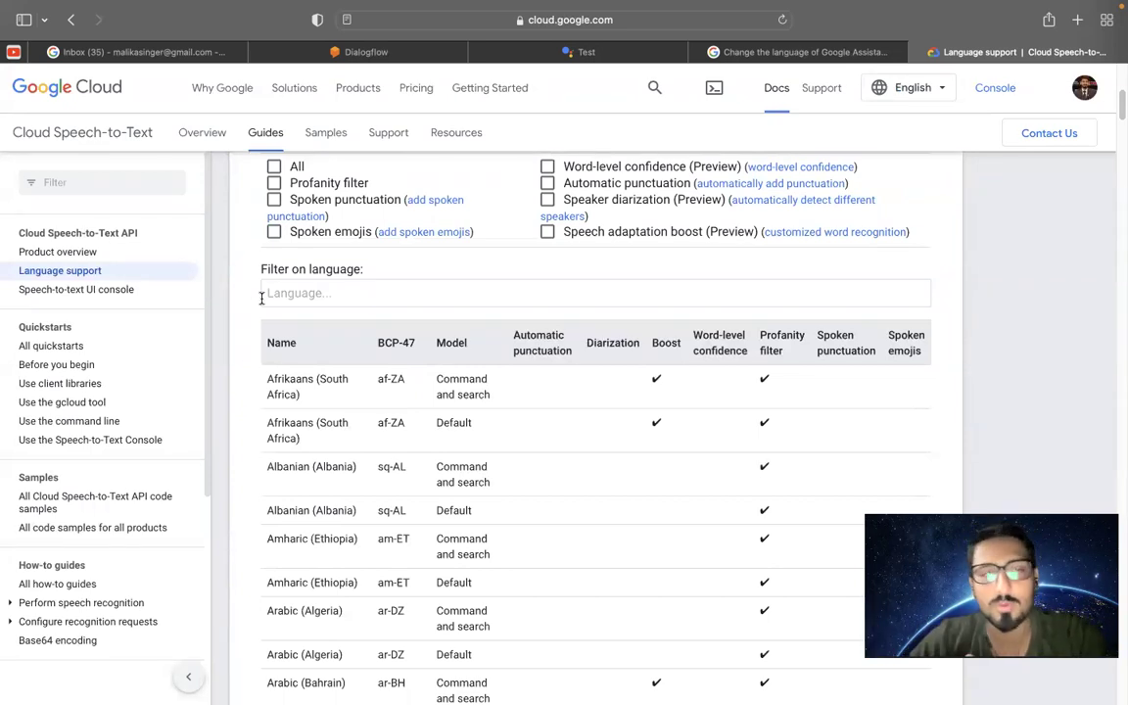
{"action": "left_click_drag", "start_coordinate": [241, 250], "coordinate": [322, 333]}
{"action": "left_click", "coordinate": [220, 235]}
{"action": "scroll", "coordinate": [588, 157], "scroll_direction": "up", "scroll_amount": 10}
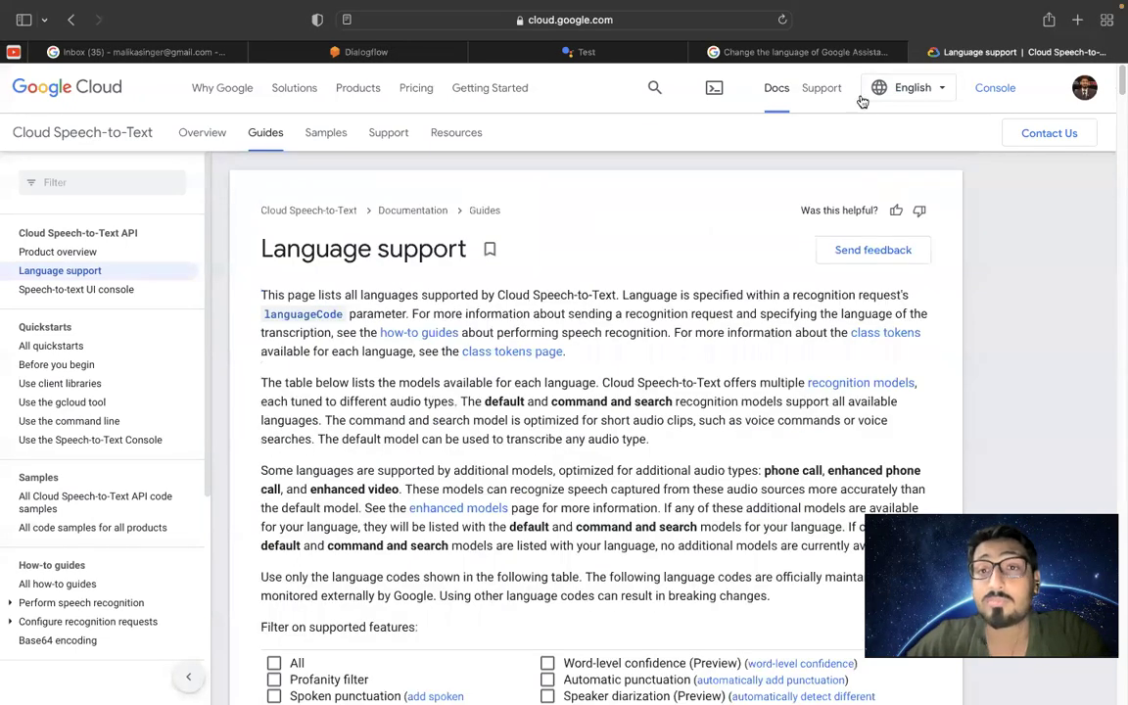
{"action": "left_click", "coordinate": [822, 54]}
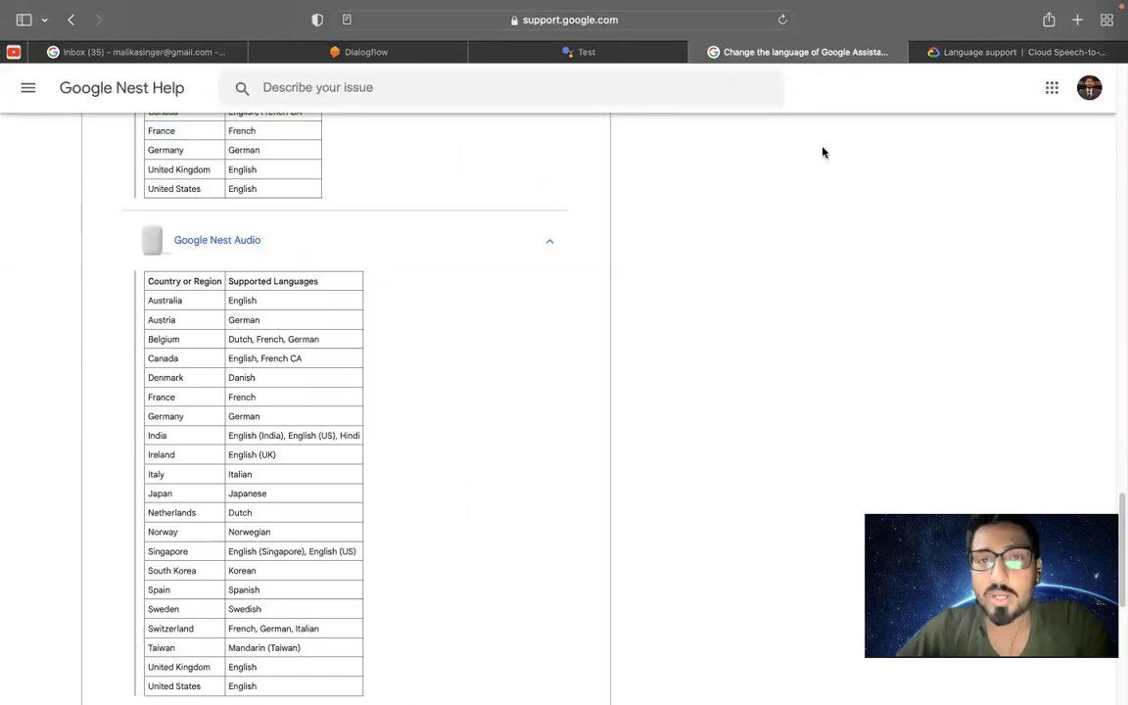
{"action": "left_click", "coordinate": [979, 53]}
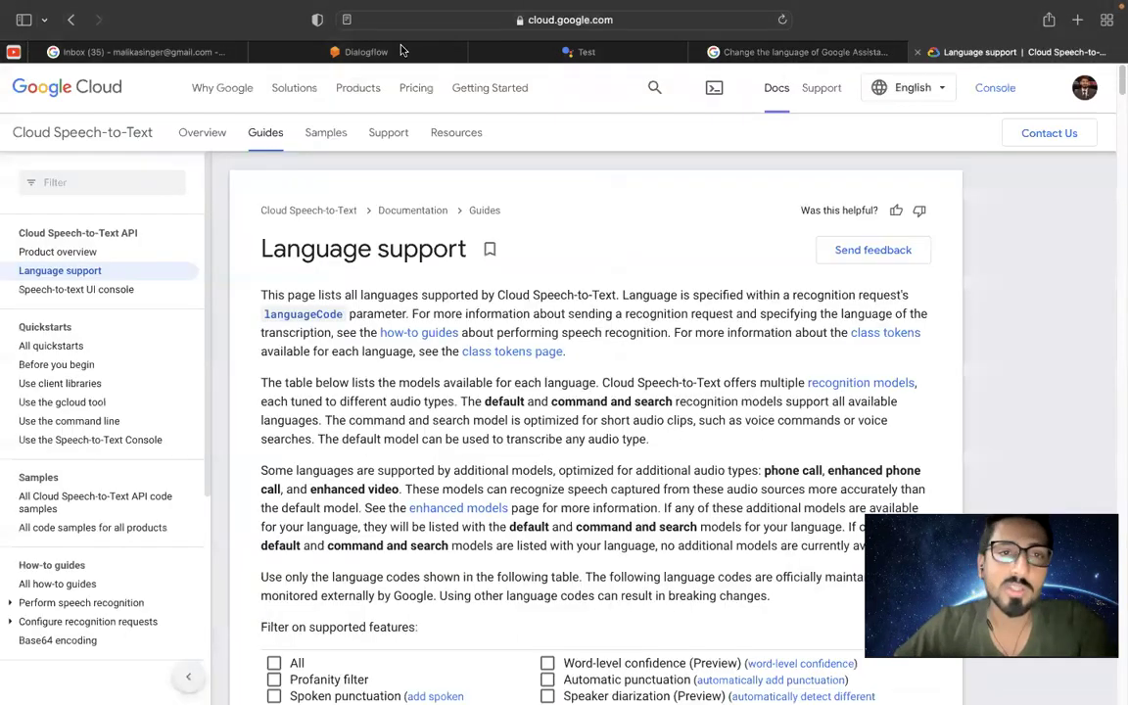
Search the web for "urdu text to speech" in the current browser tab and look over the first results
{"action": "left_click", "coordinate": [487, 20]}
{"action": "type", "text": "urdu t"}
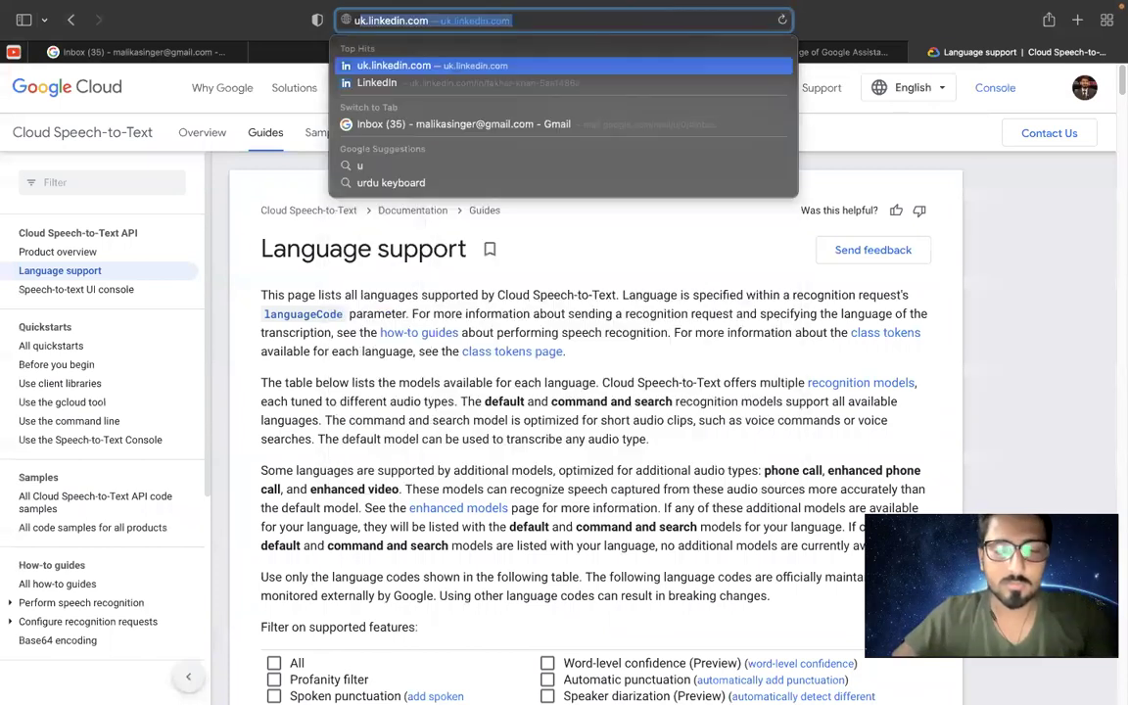
{"action": "type", "text": "ext"}
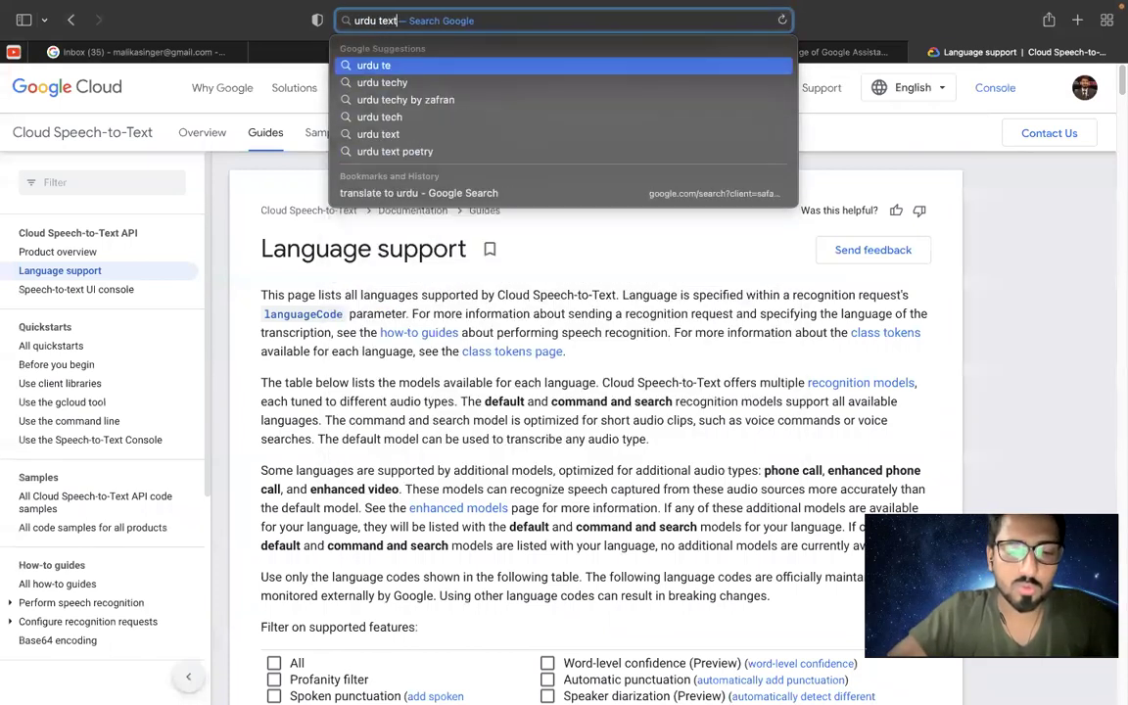
{"action": "type", "text": " to speech"}
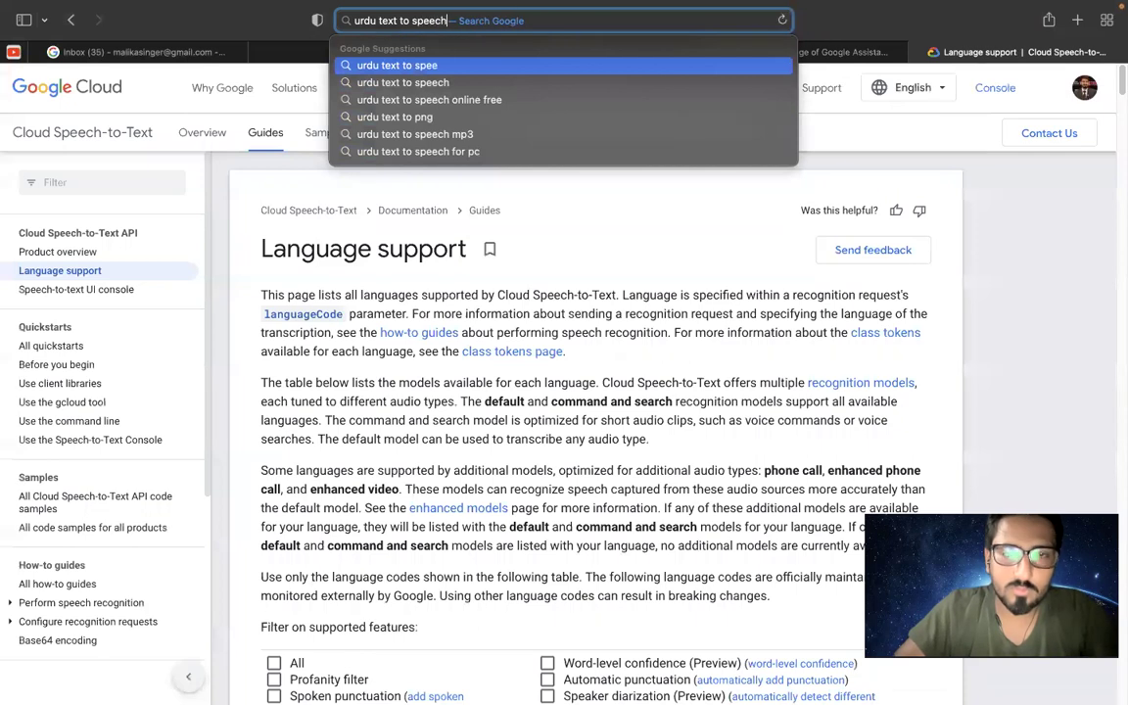
{"action": "key", "text": "Return"}
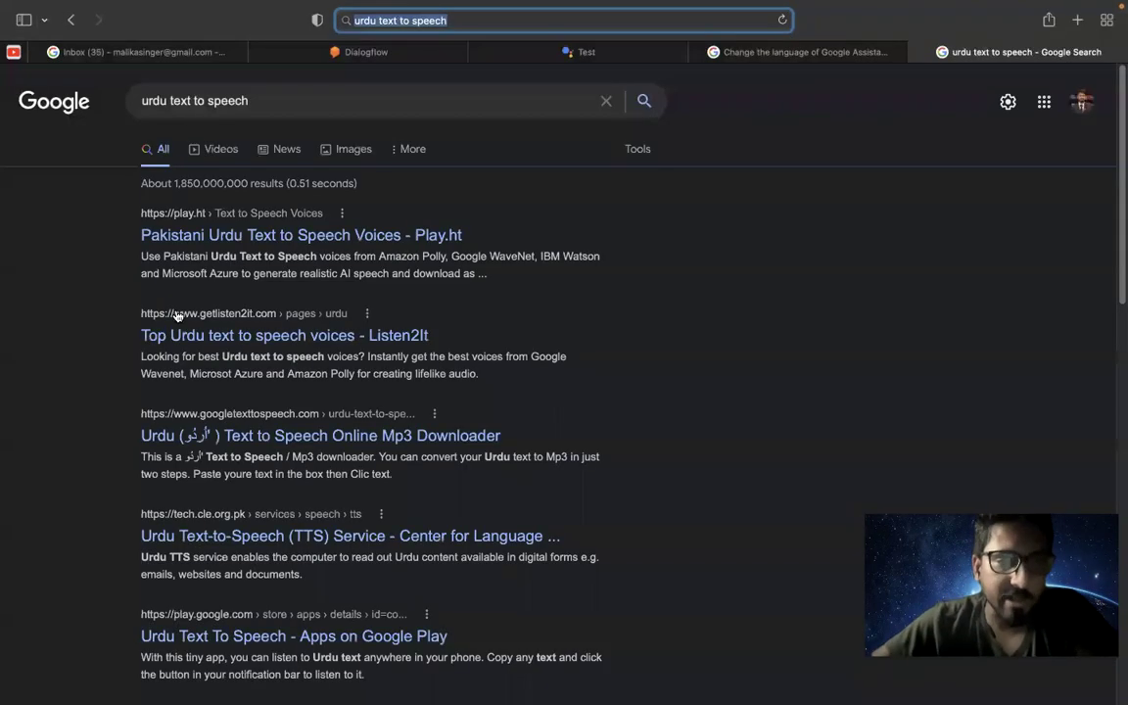
{"action": "scroll", "coordinate": [85, 379], "scroll_direction": "down", "scroll_amount": 3}
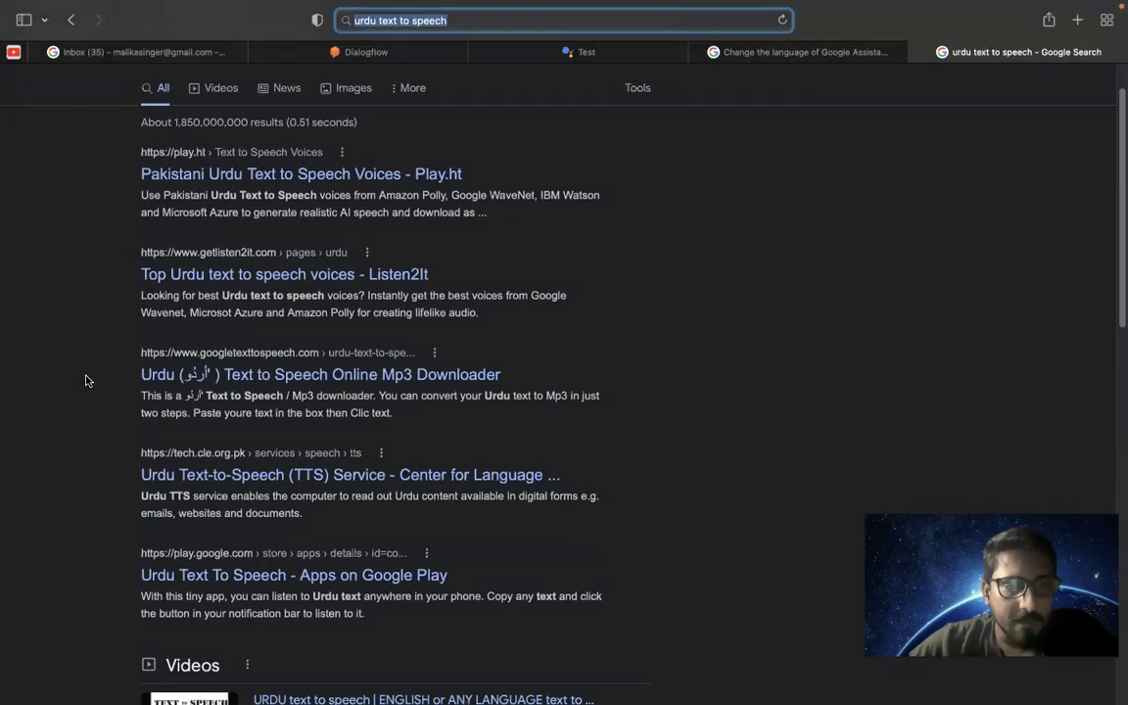
Change the web search to "text to speech api urdu language"
{"action": "left_click", "coordinate": [392, 20]}
{"action": "key", "text": "BackSpace"}
{"action": "key", "text": "BackSpace"}
{"action": "key", "text": "BackSpace"}
{"action": "key", "text": "BackSpace"}
{"action": "key", "text": "BackSpace"}
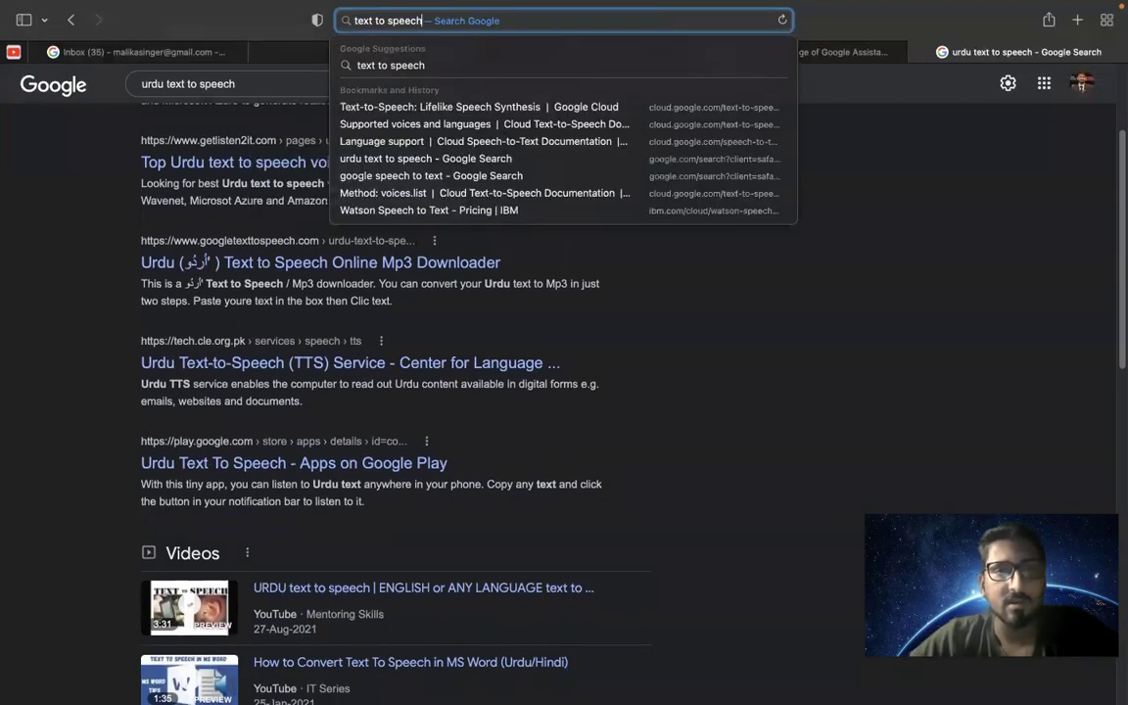
{"action": "key", "text": "super+Right"}
{"action": "type", "text": "api urd"}
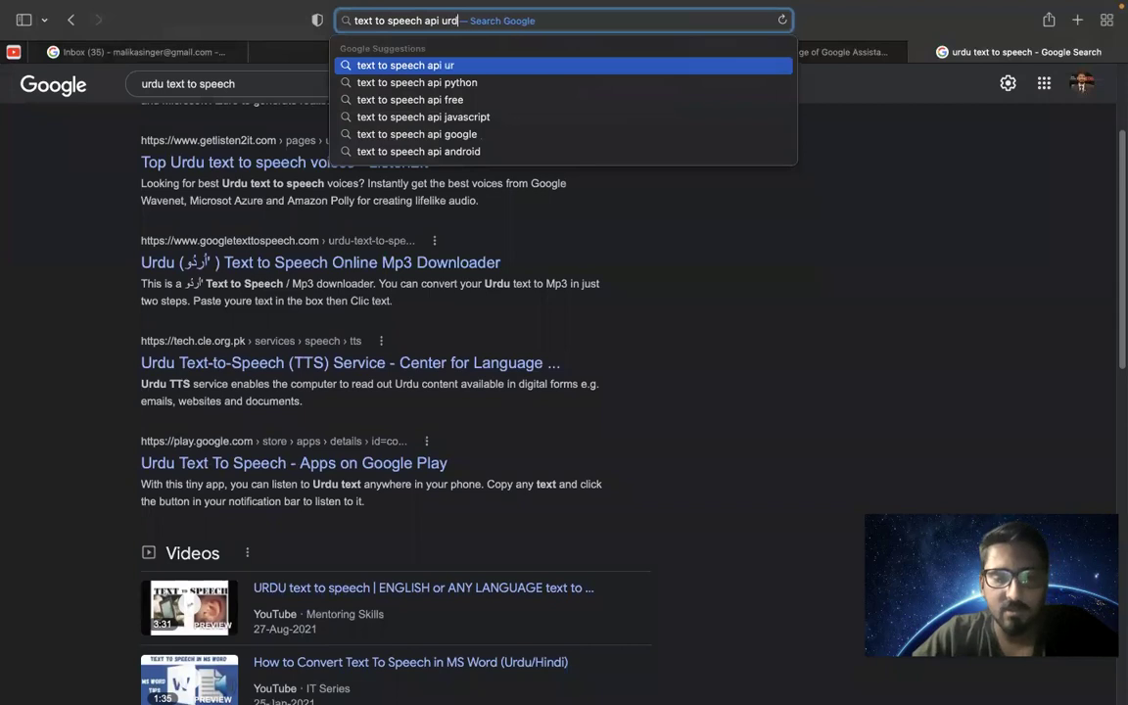
{"action": "type", "text": "u langhuage"}
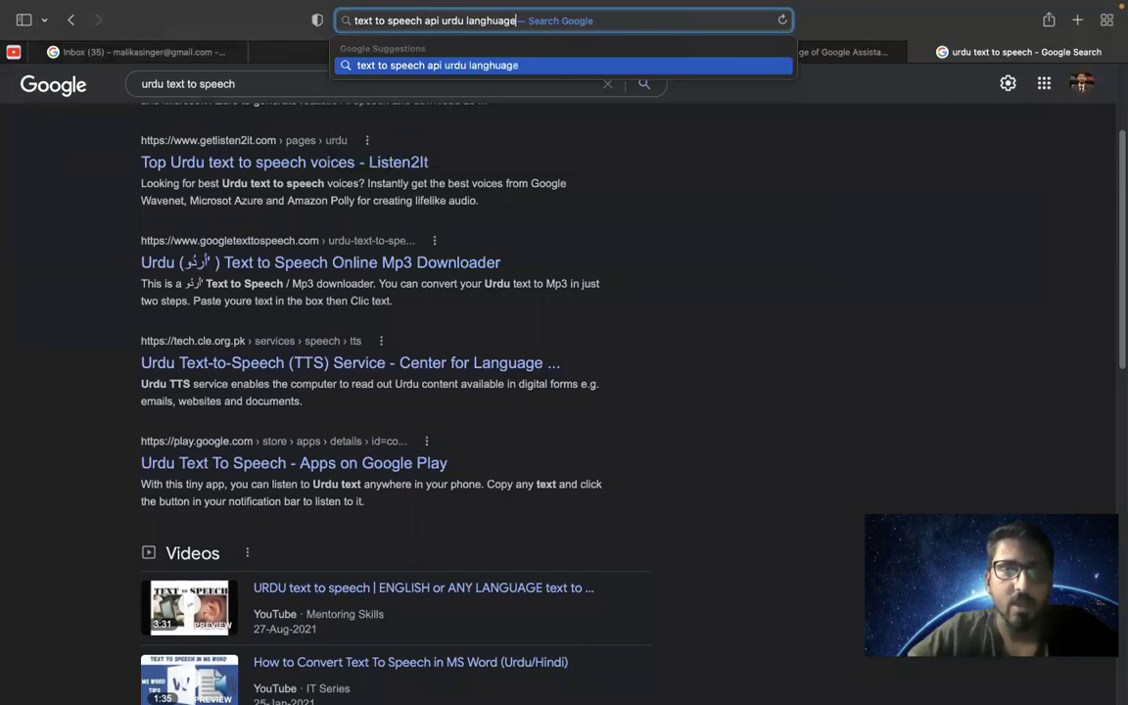
{"action": "key", "text": "Return"}
{"action": "left_click", "coordinate": [432, 219]}
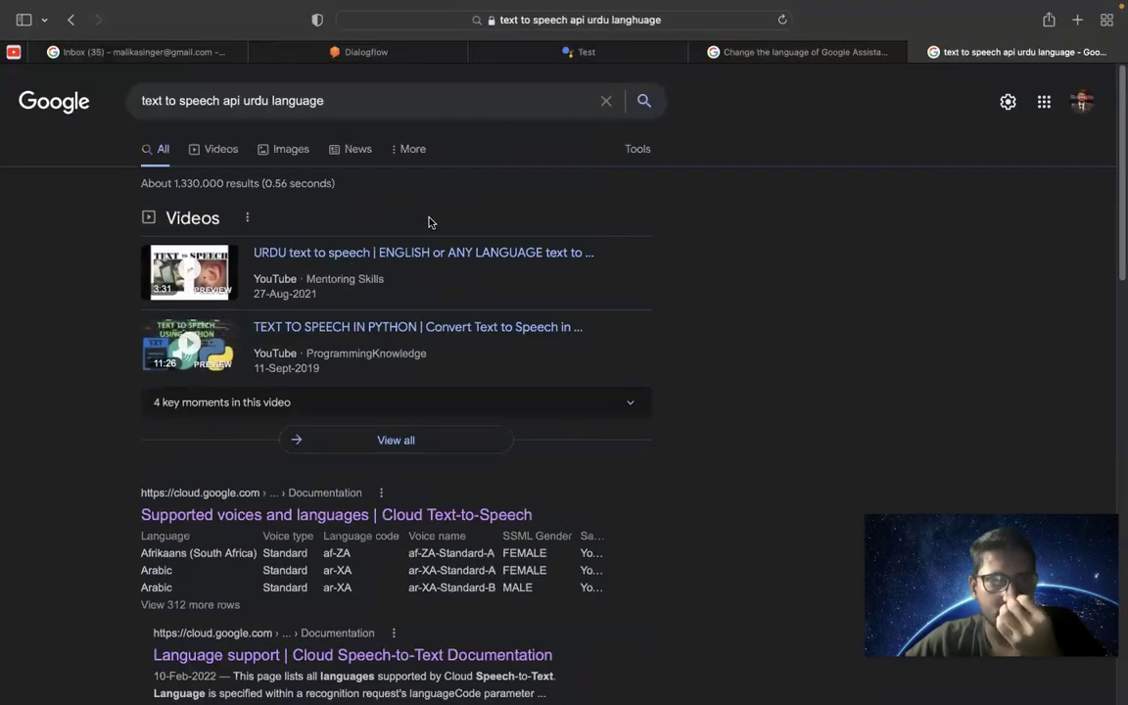
Open the Stack Overflow question about an Urdu text to speech engine for Android in a new tab and accept all cookies
{"action": "scroll", "coordinate": [99, 365], "scroll_direction": "down", "scroll_amount": 5}
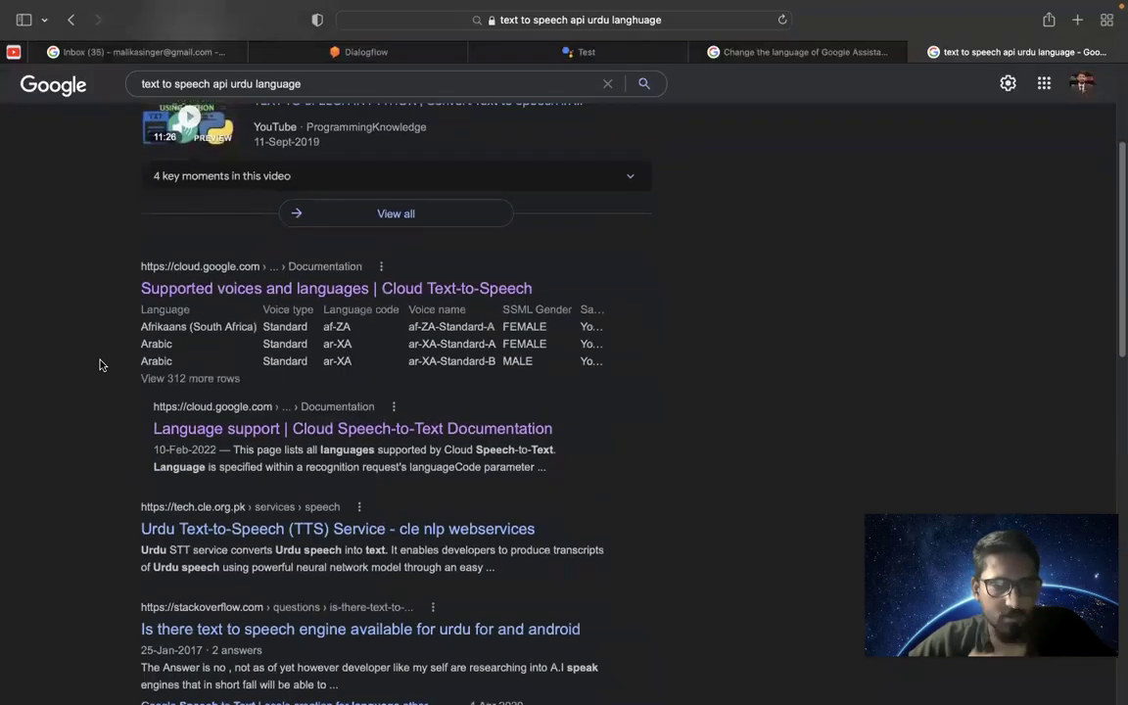
{"action": "scroll", "coordinate": [99, 365], "scroll_direction": "down", "scroll_amount": 4}
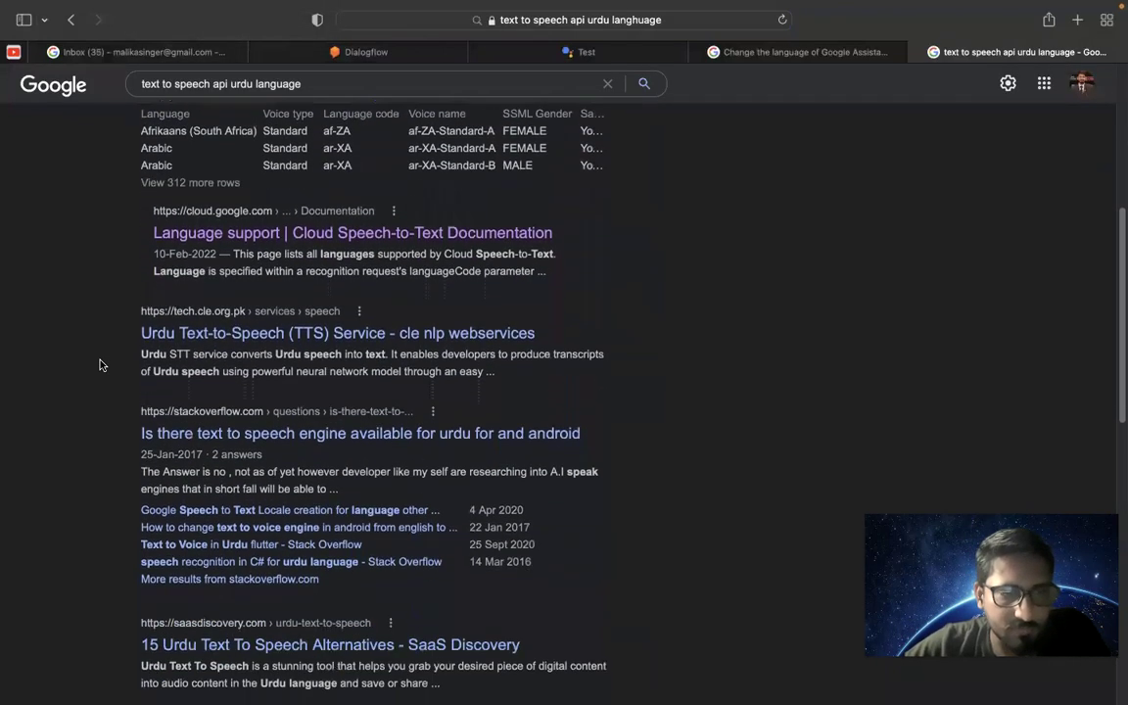
{"action": "scroll", "coordinate": [99, 365], "scroll_direction": "down", "scroll_amount": 2}
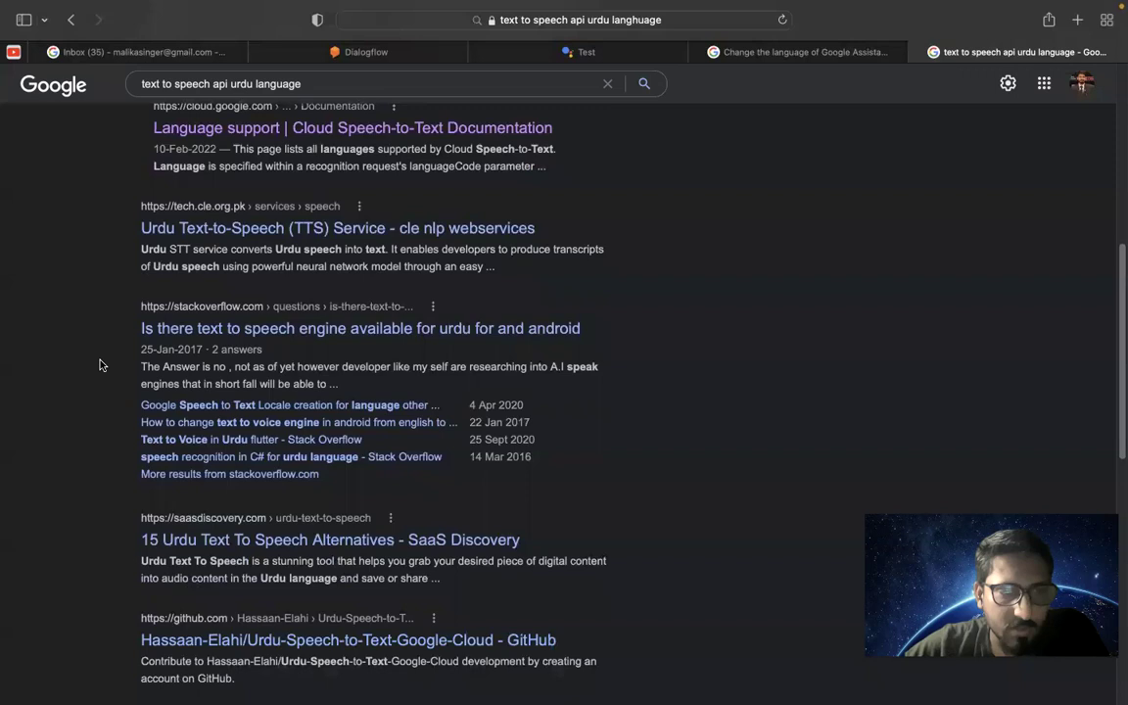
{"action": "left_click", "coordinate": [235, 290], "text": "super"}
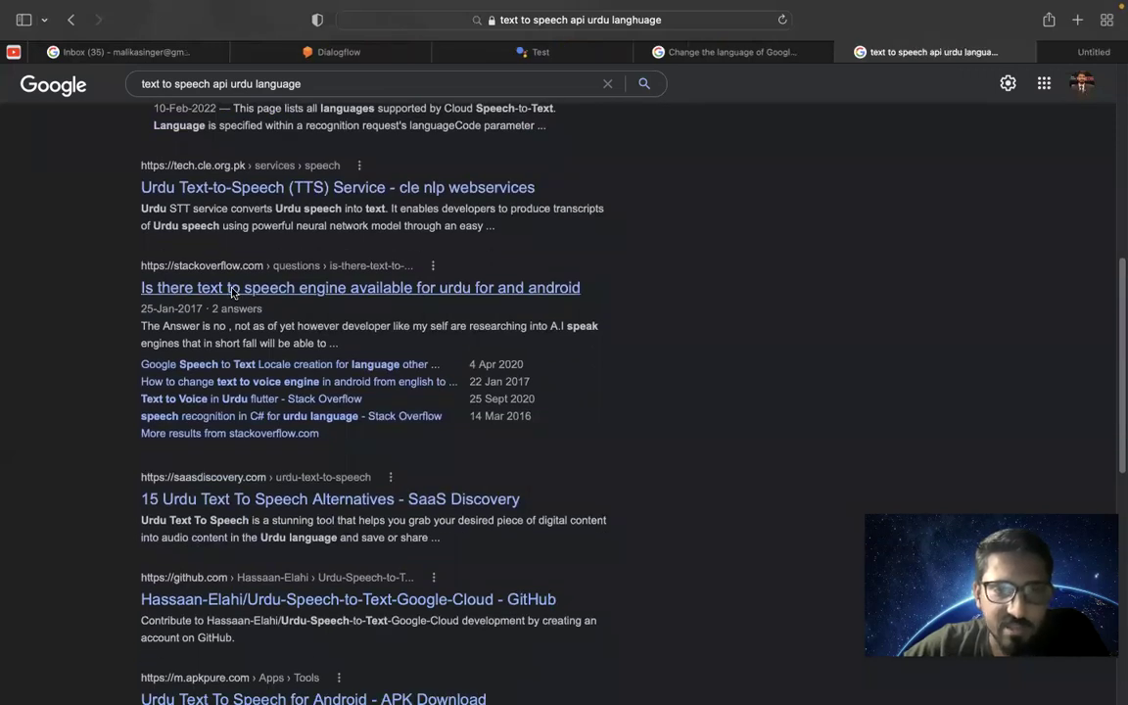
{"action": "left_click", "coordinate": [999, 49]}
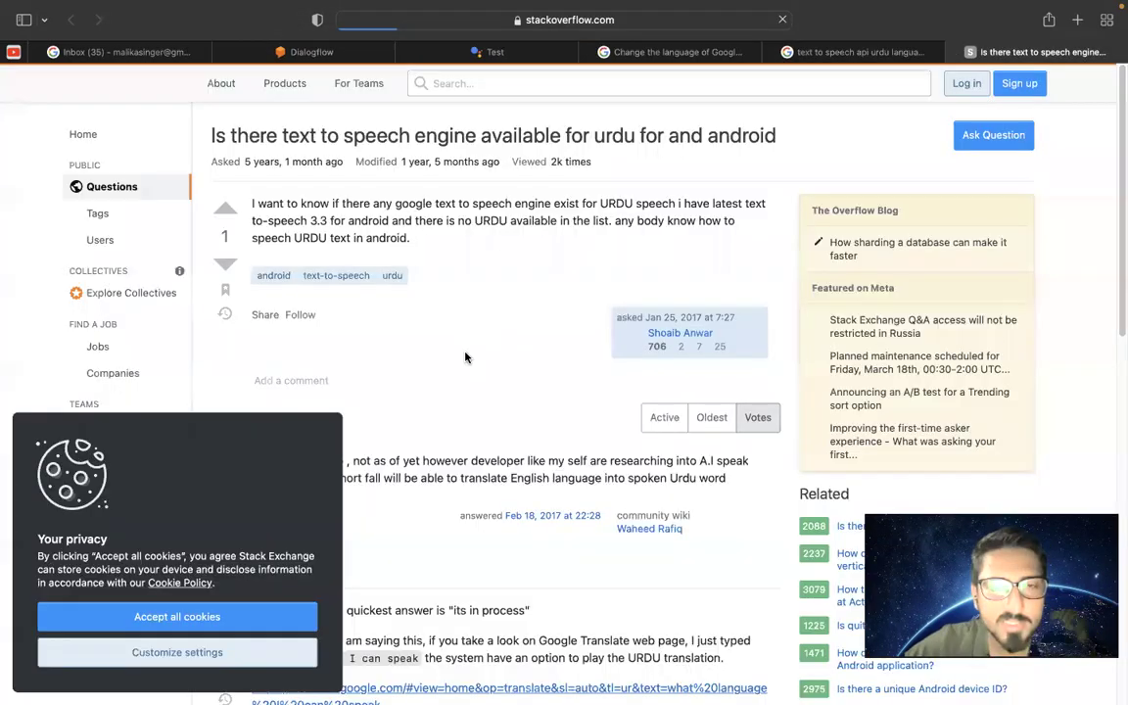
{"action": "left_click", "coordinate": [237, 615]}
Read the answers and comments on the Stack Overflow question about Urdu text to speech support
{"action": "scroll", "coordinate": [449, 468], "scroll_direction": "down", "scroll_amount": 4}
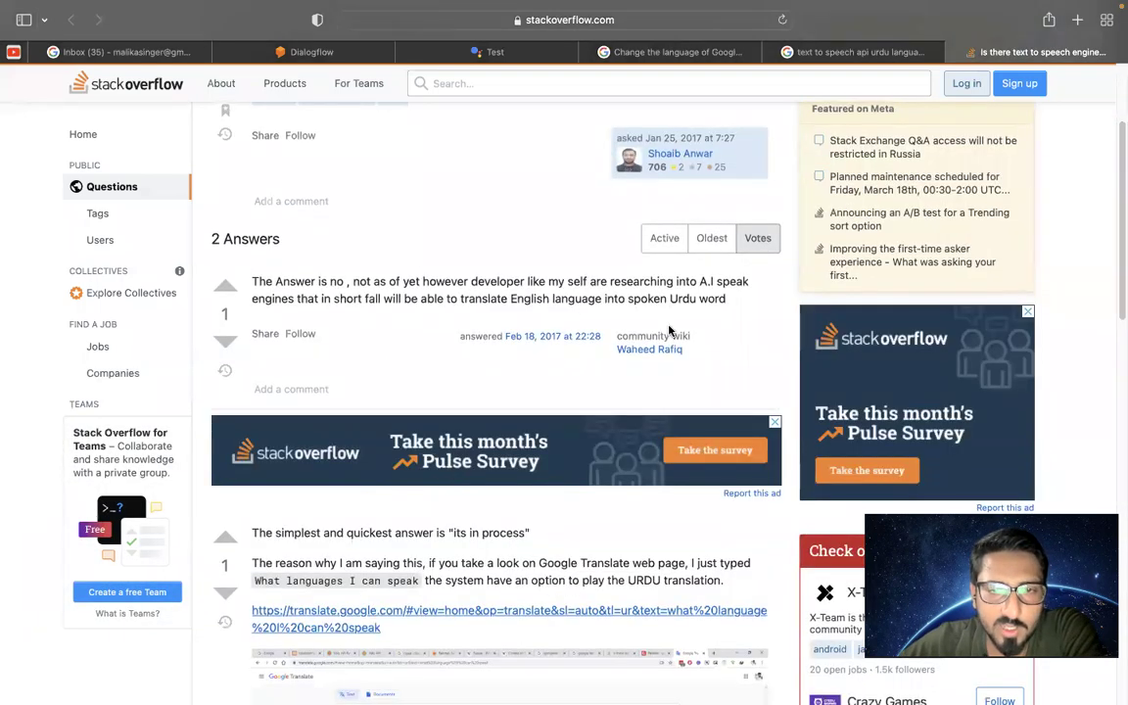
{"action": "scroll", "coordinate": [427, 348], "scroll_direction": "down", "scroll_amount": 5}
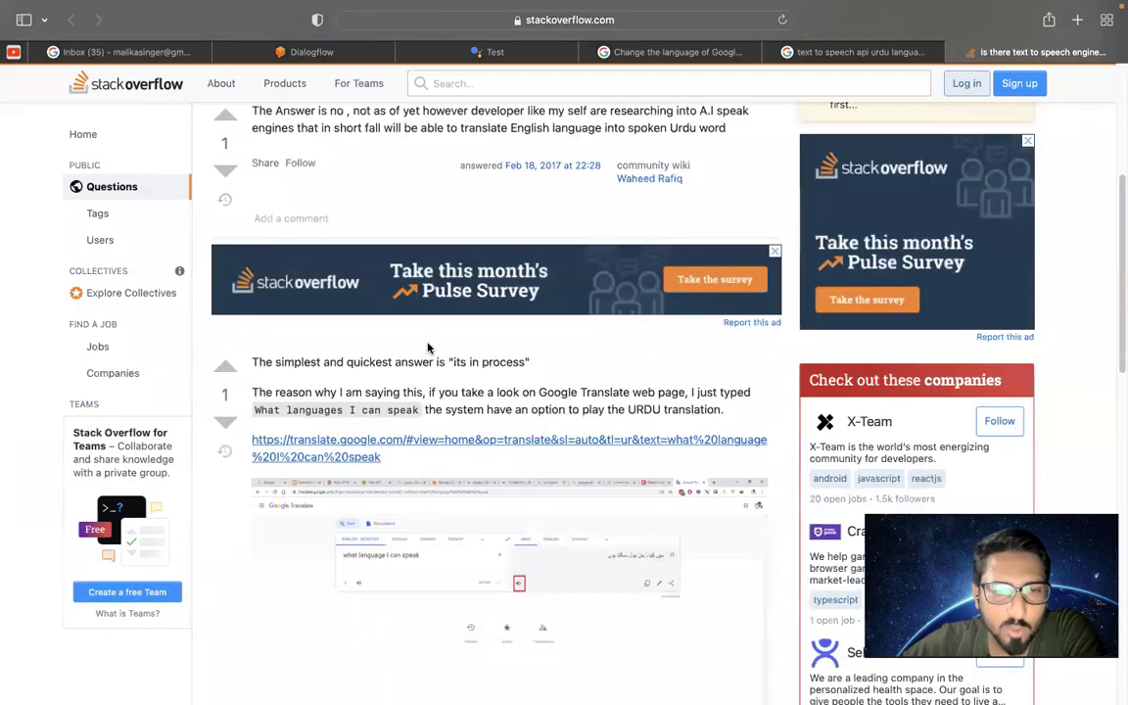
{"action": "scroll", "coordinate": [673, 467], "scroll_direction": "down", "scroll_amount": 5}
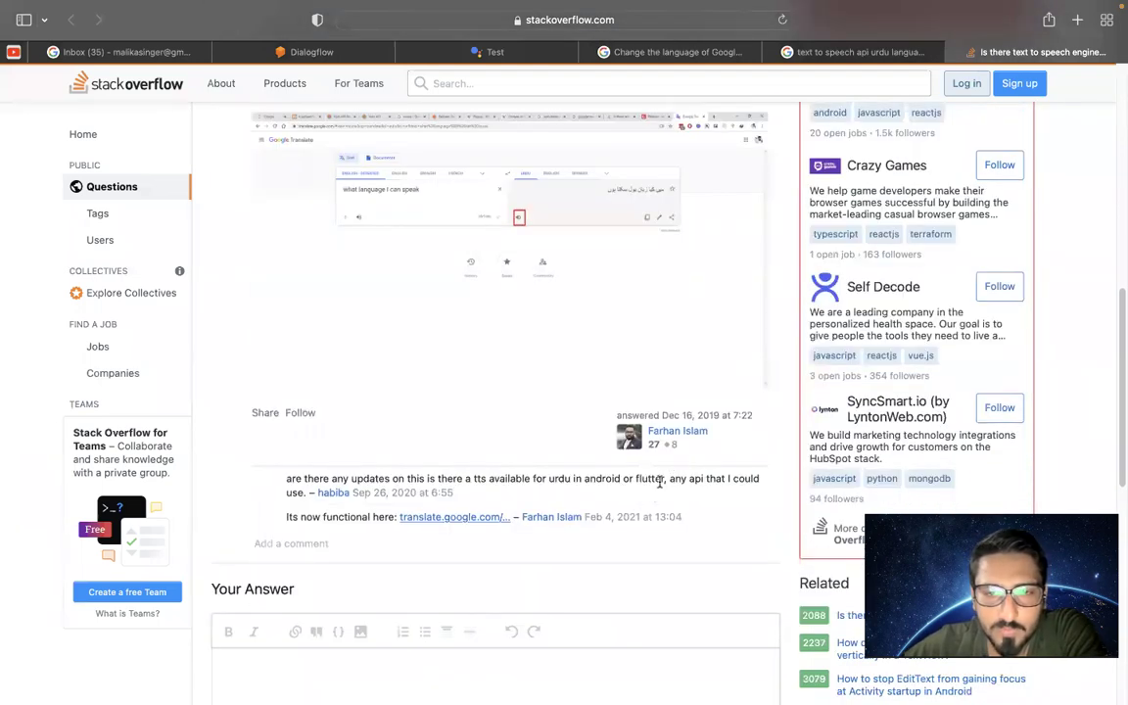
{"action": "scroll", "coordinate": [588, 407], "scroll_direction": "up", "scroll_amount": 3}
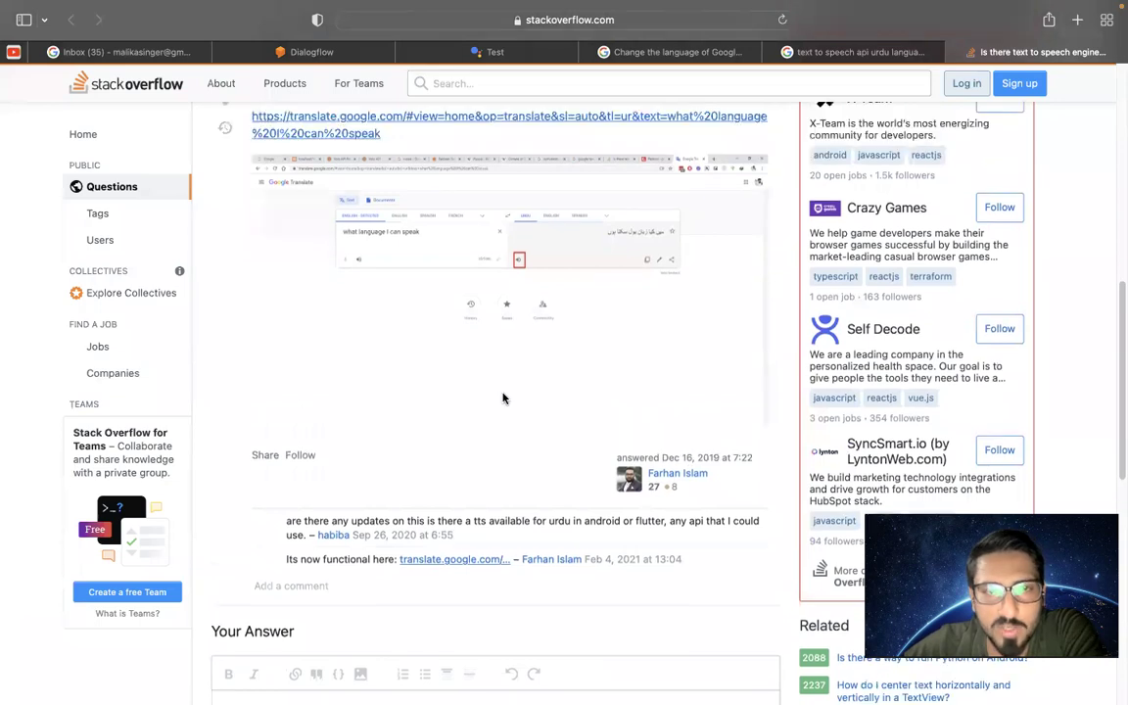
{"action": "scroll", "coordinate": [499, 356], "scroll_direction": "up", "scroll_amount": 2}
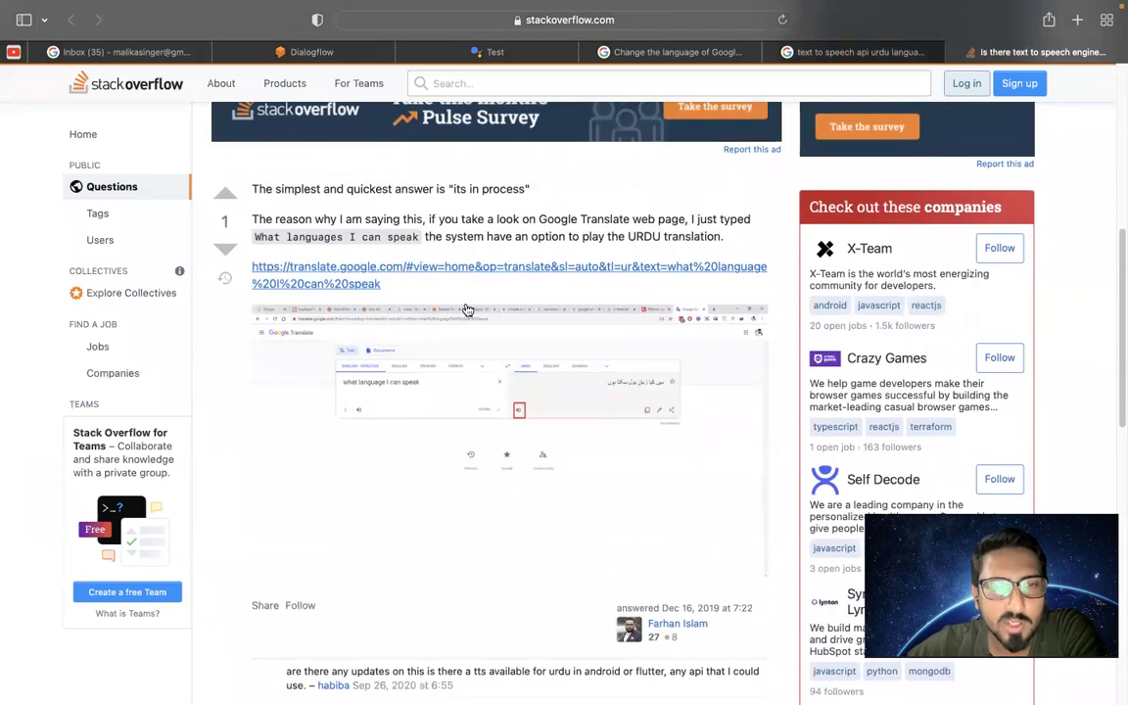
{"action": "left_click_drag", "start_coordinate": [261, 186], "coordinate": [529, 189]}
{"action": "left_click", "coordinate": [508, 188]}
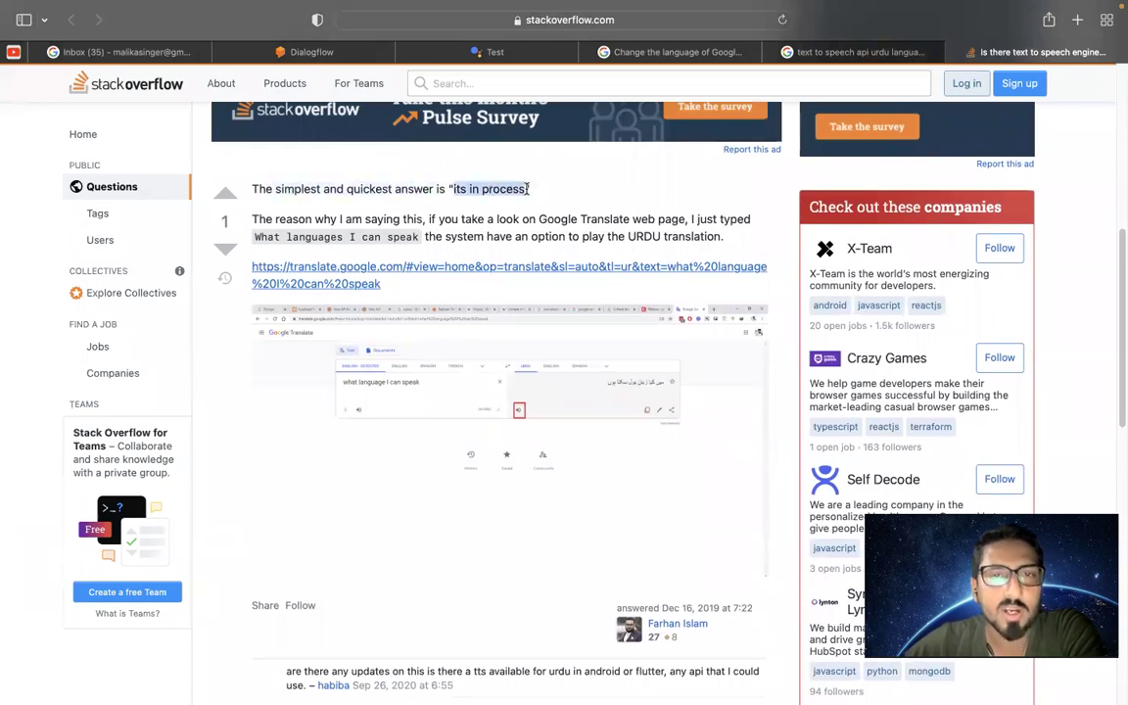
{"action": "left_click", "coordinate": [446, 188]}
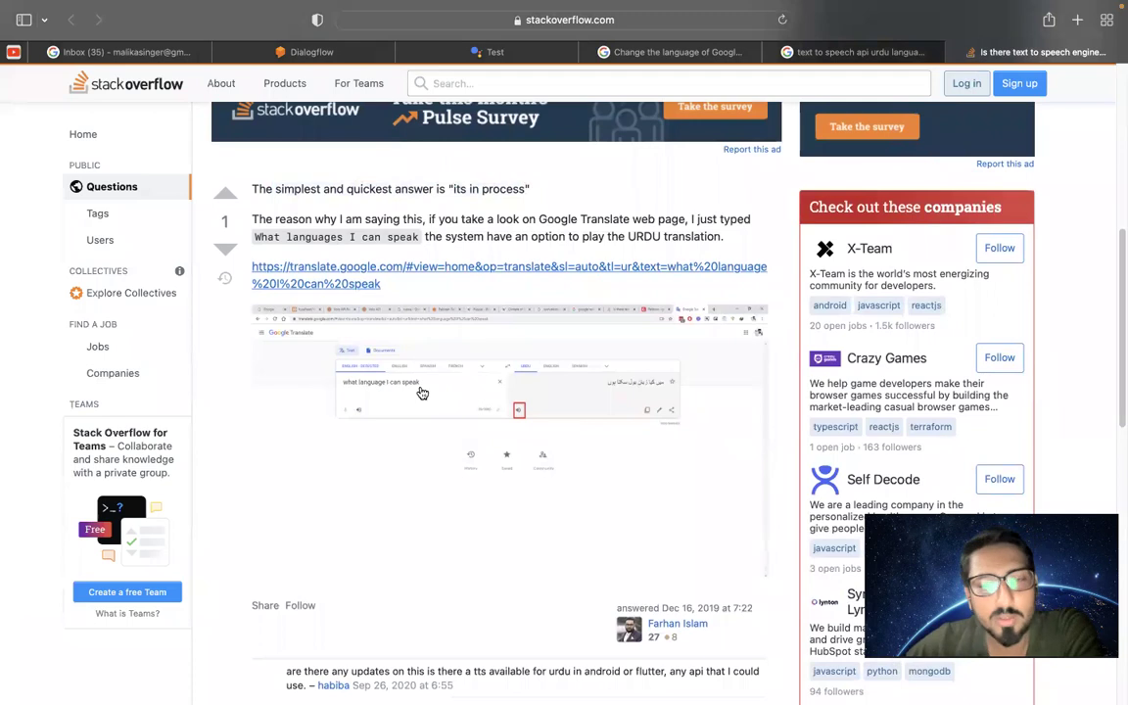
{"action": "scroll", "coordinate": [519, 488], "scroll_direction": "down", "scroll_amount": 5}
{"action": "scroll", "coordinate": [576, 494], "scroll_direction": "down", "scroll_amount": 1}
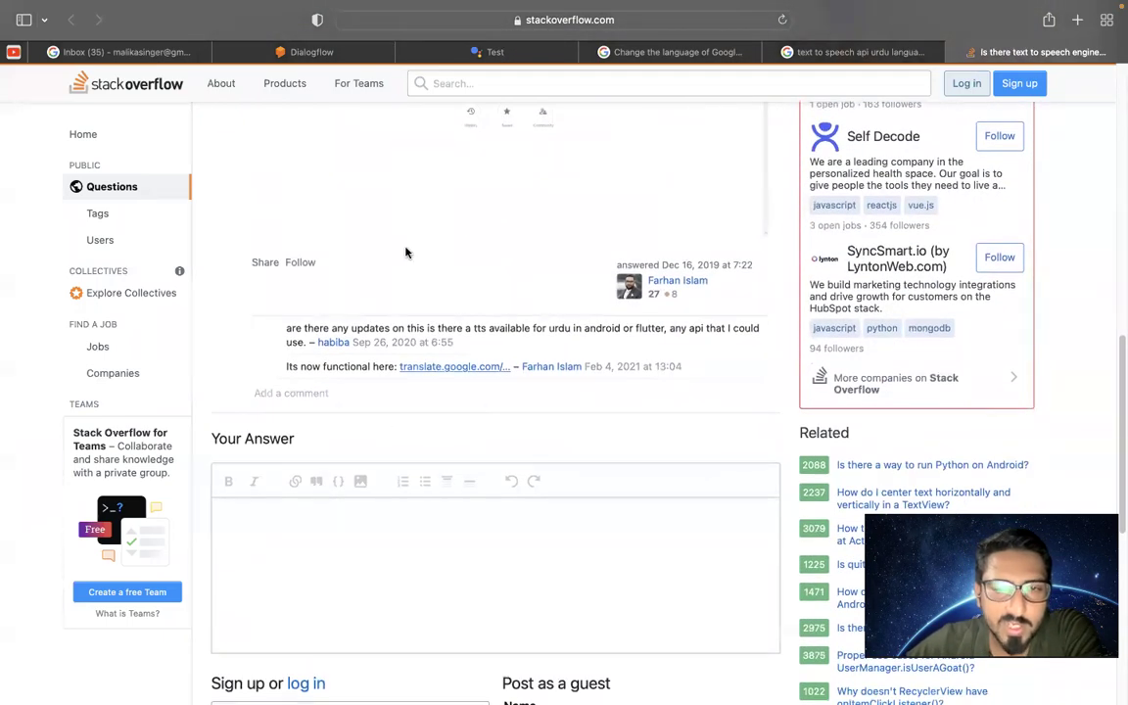
{"action": "scroll", "coordinate": [405, 253], "scroll_direction": "up", "scroll_amount": 2}
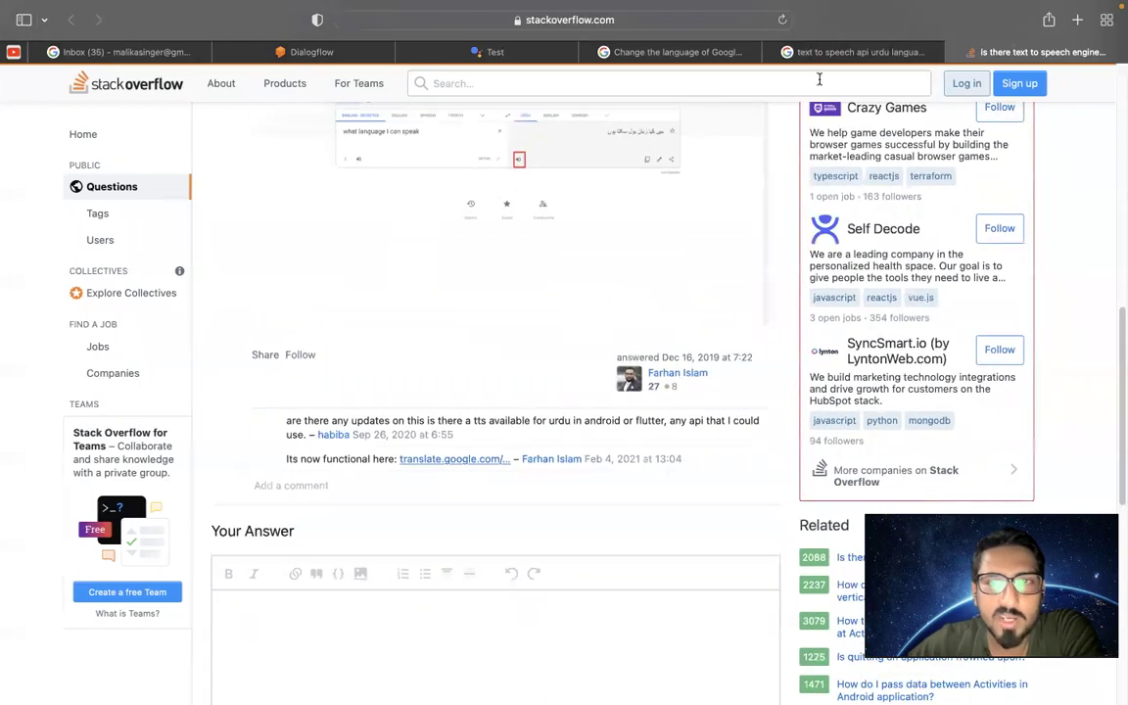
Close the Stack Overflow tab and look through the remaining search results for an Urdu text to speech API
{"action": "key", "text": "super+w"}
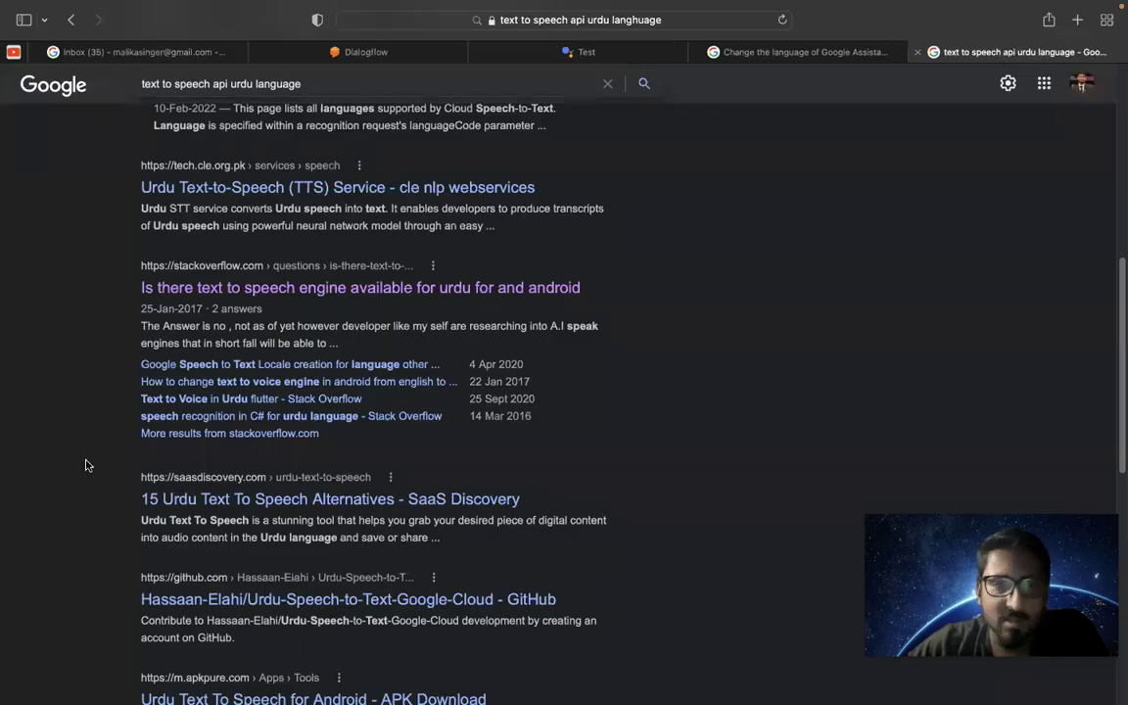
{"action": "scroll", "coordinate": [60, 428], "scroll_direction": "down", "scroll_amount": 5}
{"action": "scroll", "coordinate": [59, 428], "scroll_direction": "down", "scroll_amount": 3}
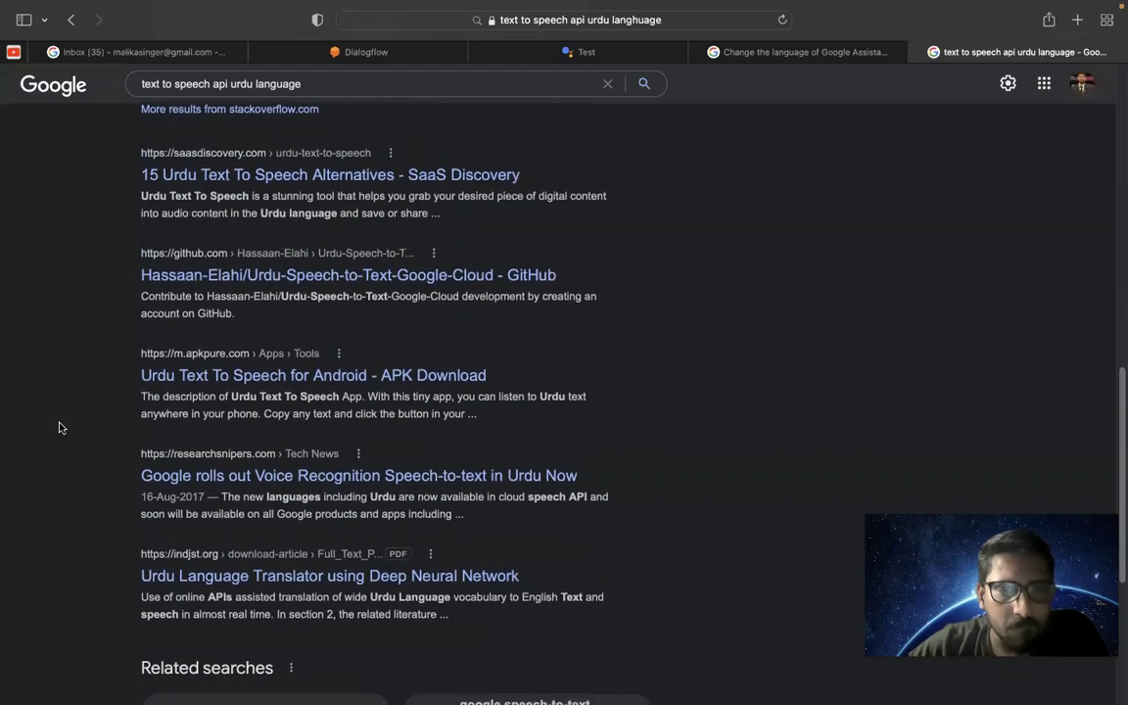